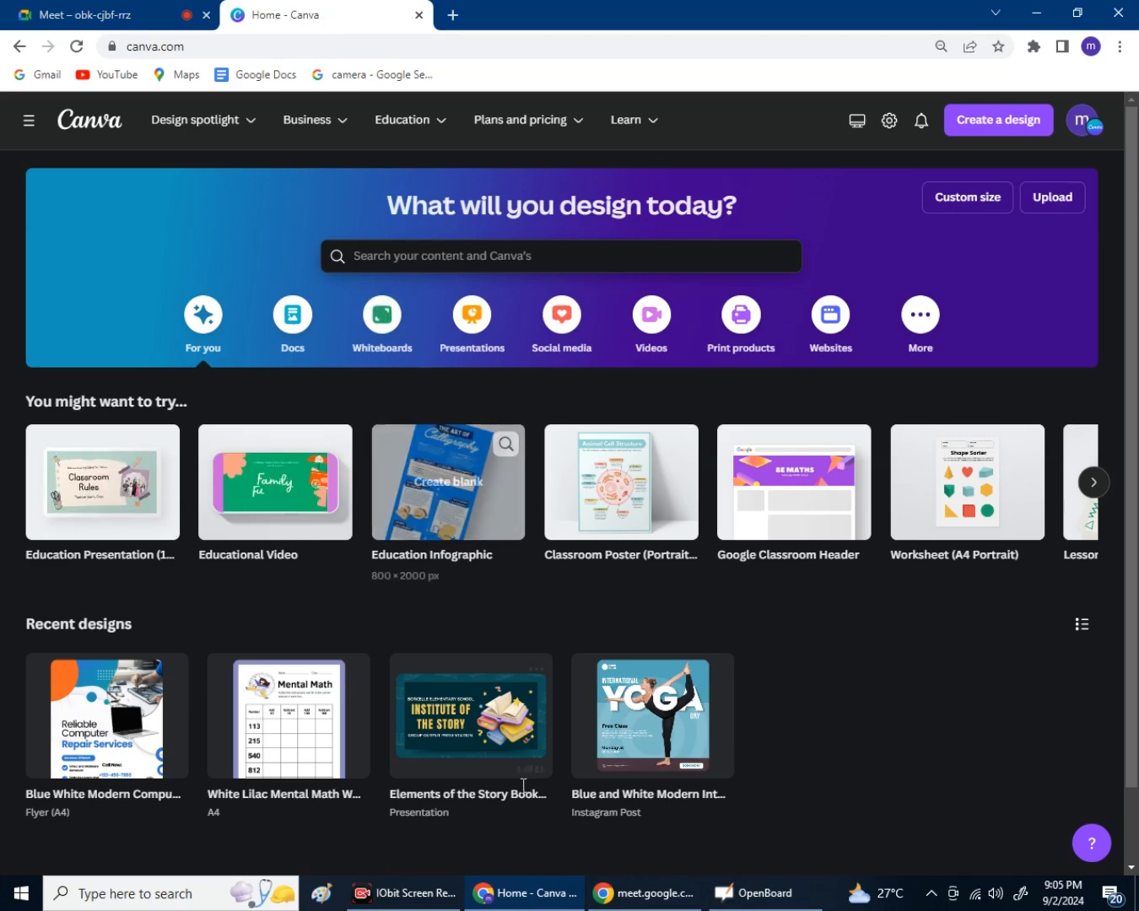
Glance at the Google Meet call, return to Canva, and open a blank browser tab.
click(75, 11)
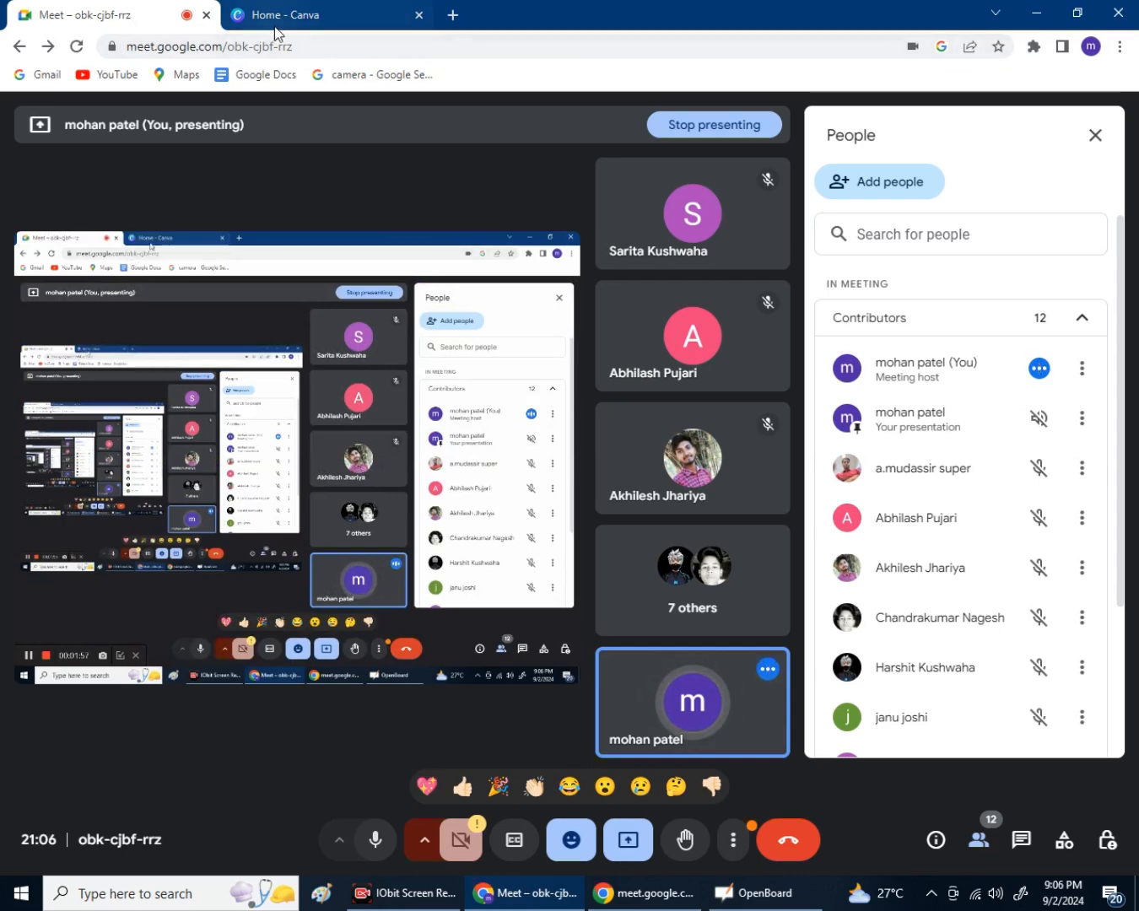
mouse_move(290, 24)
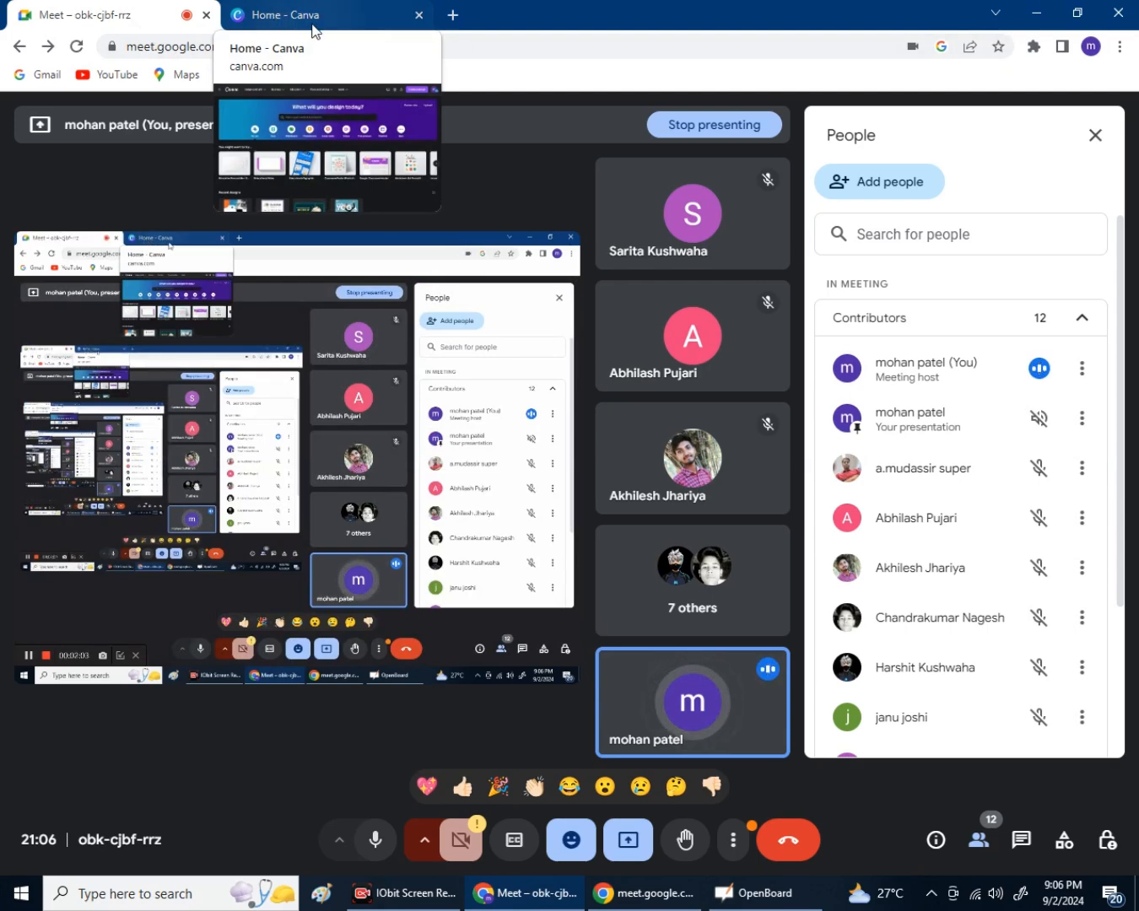
click(313, 29)
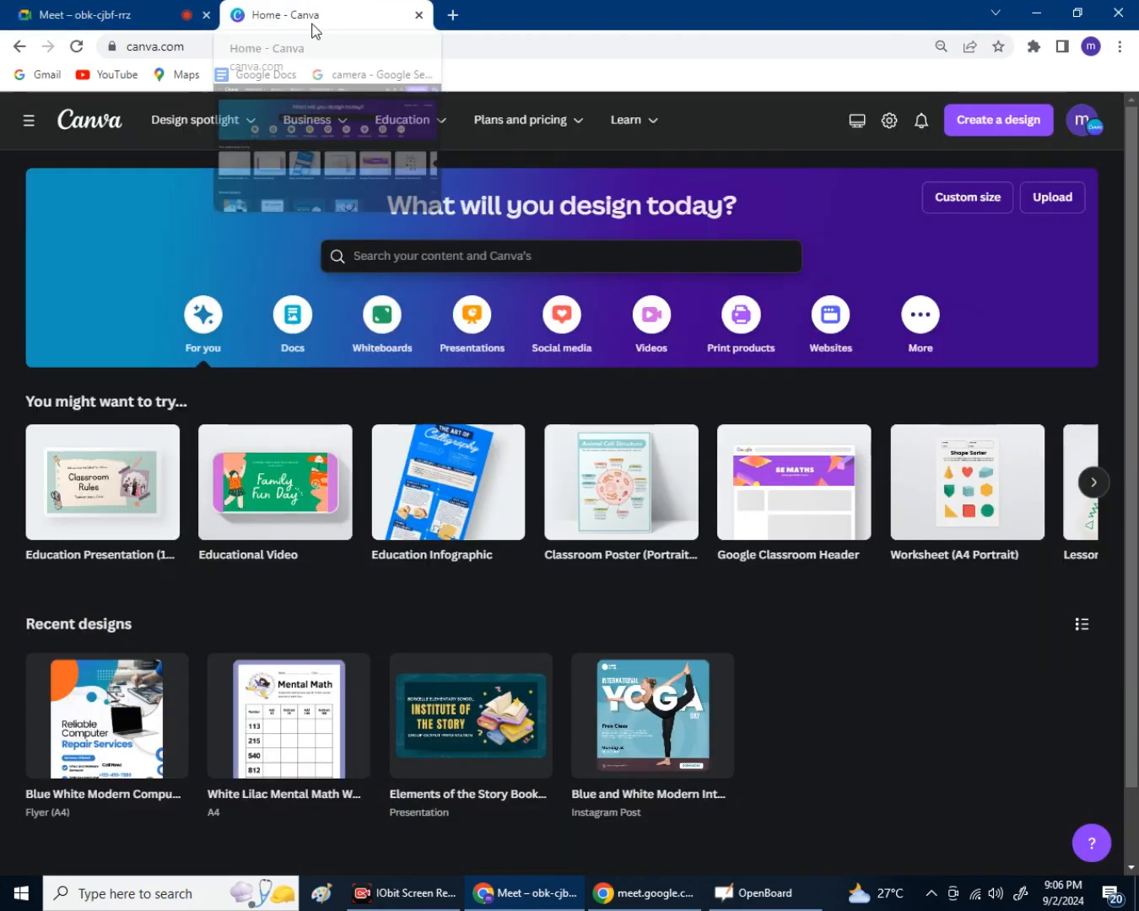
click(452, 15)
Open another Canva home page in a new tab and focus its search box.
click(353, 19)
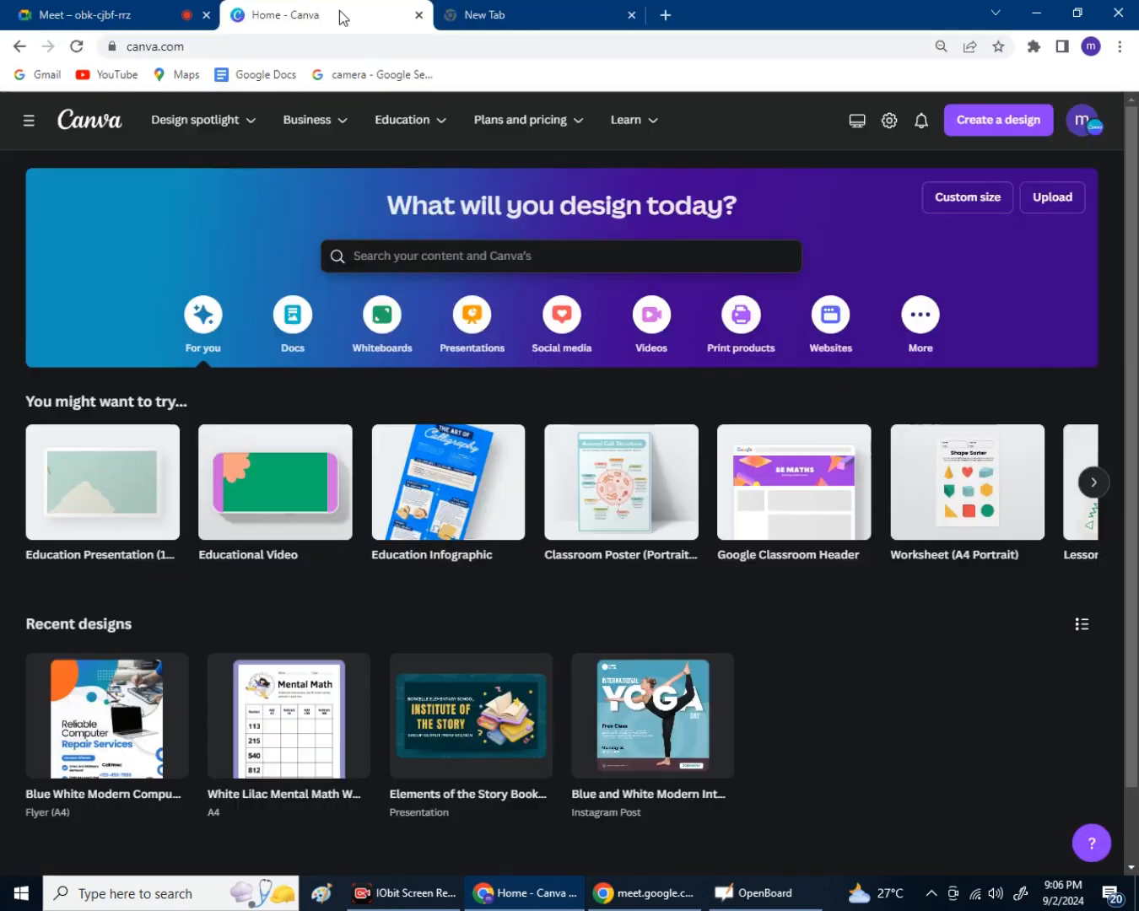
mouse_move(405, 119)
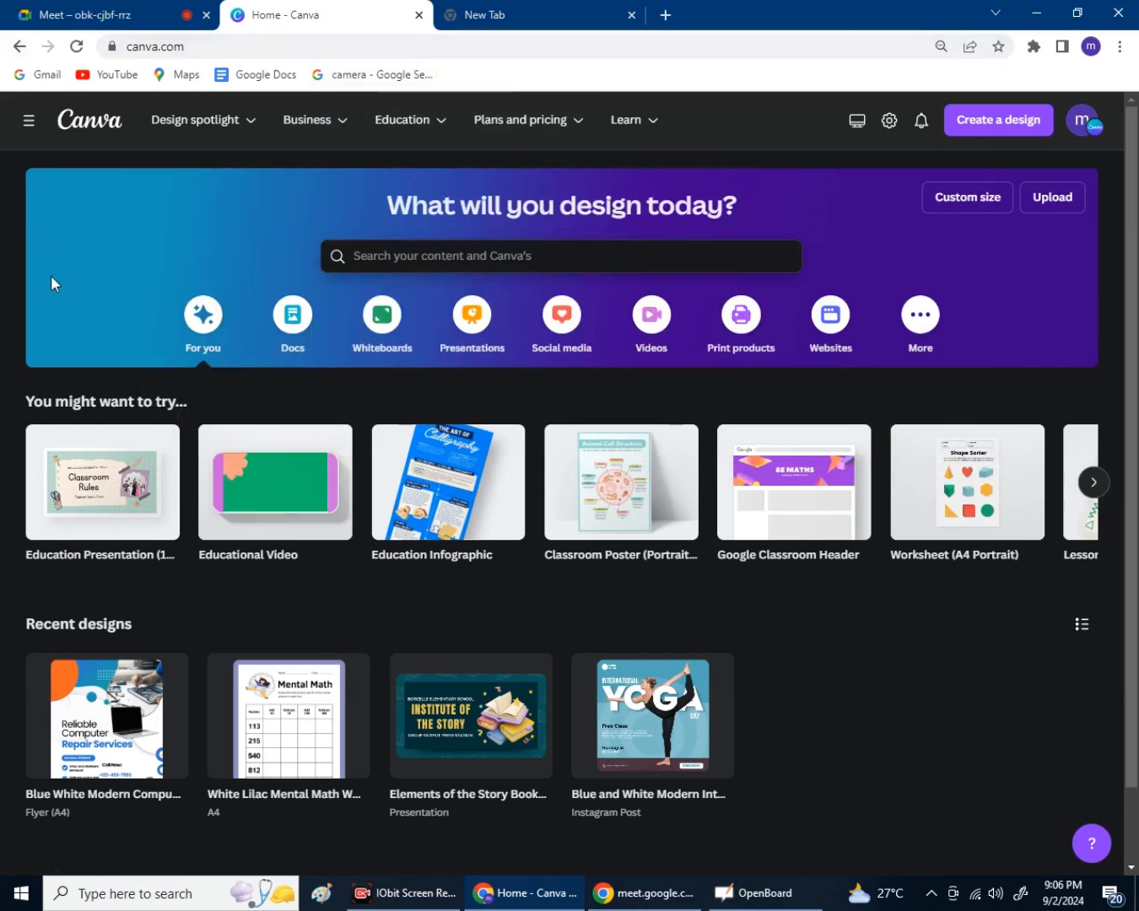
click(966, 546)
click(590, 255)
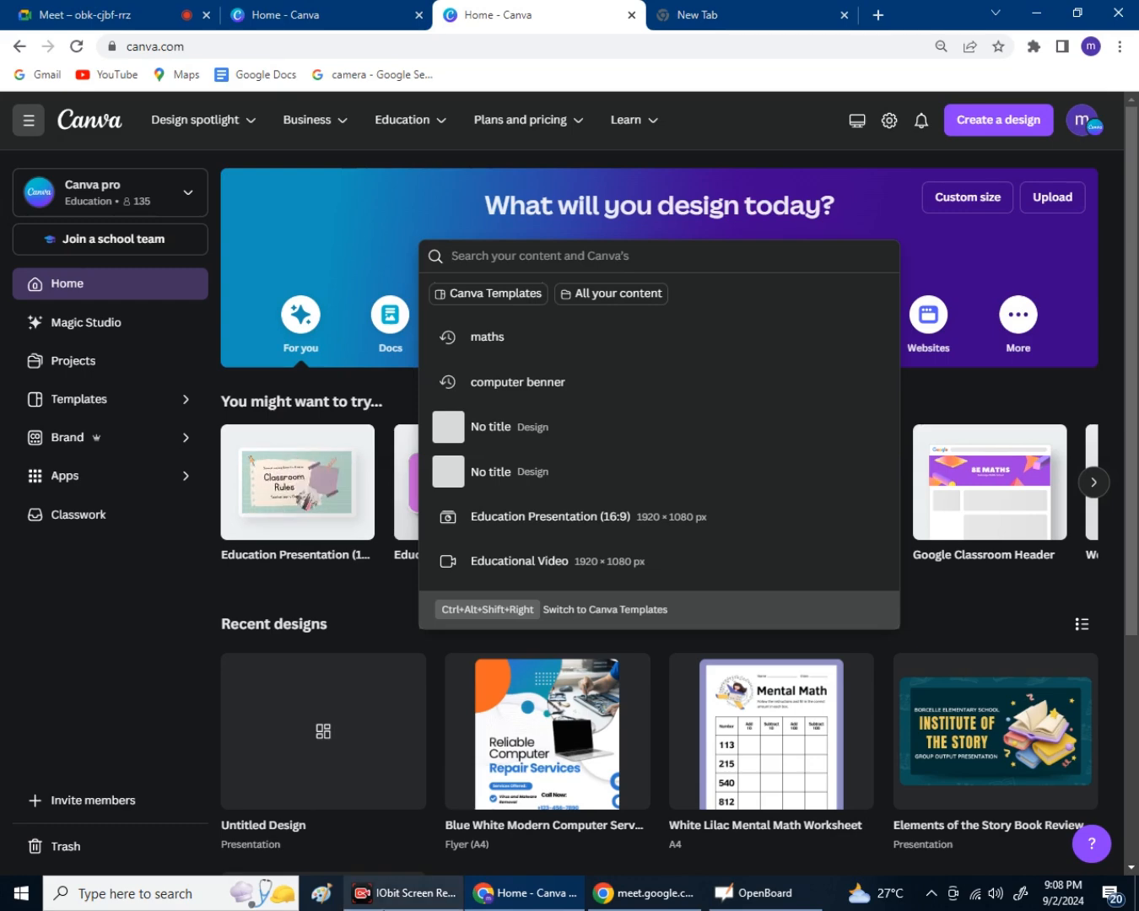
Admit the waiting participant into the Google Meet call, then switch back to Canva Home.
click(420, 877)
click(414, 895)
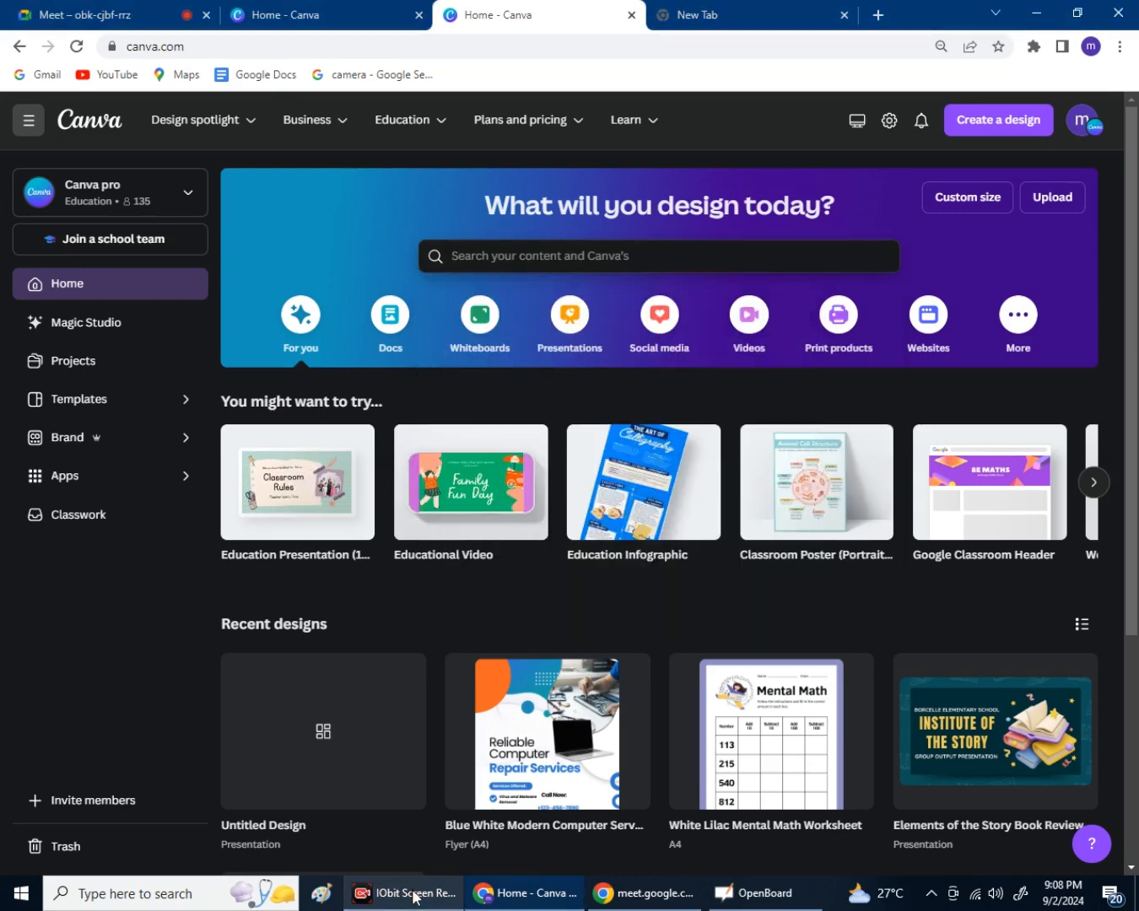
click(415, 894)
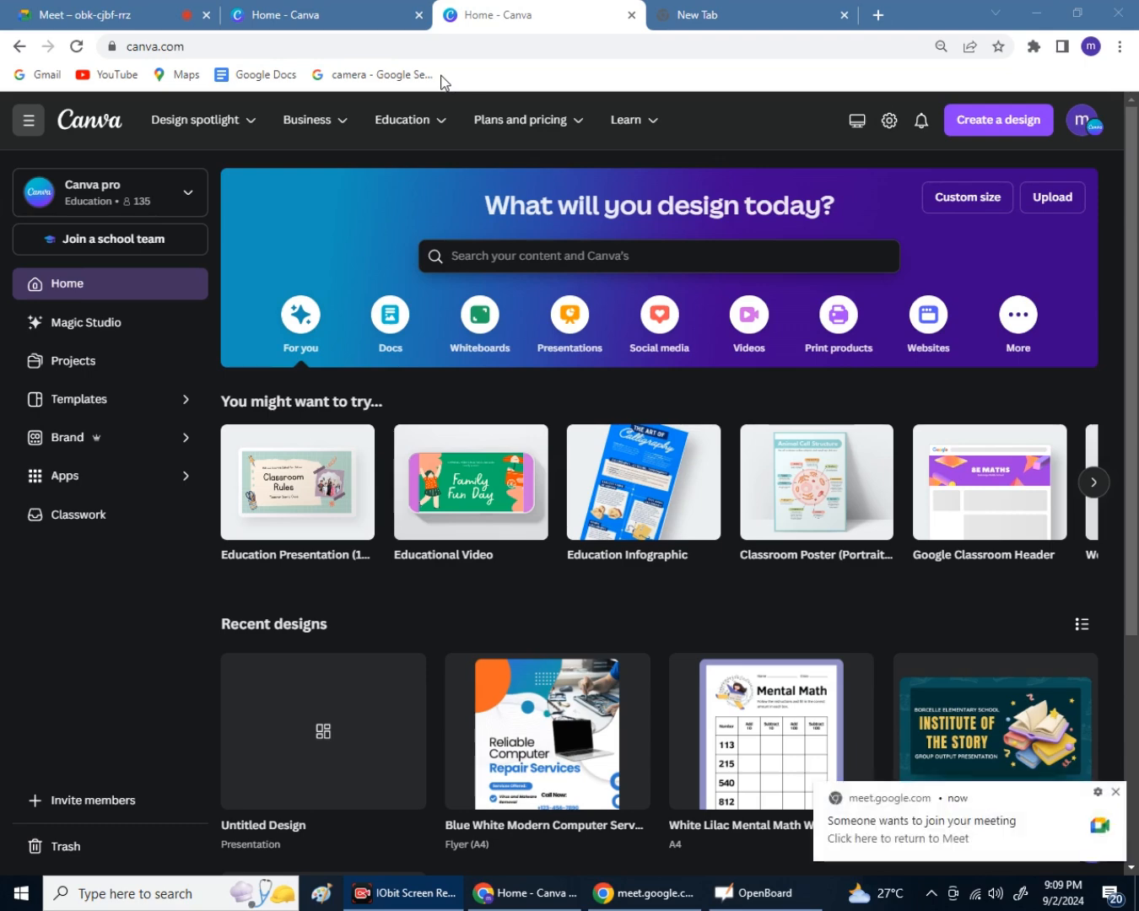
click(50, 14)
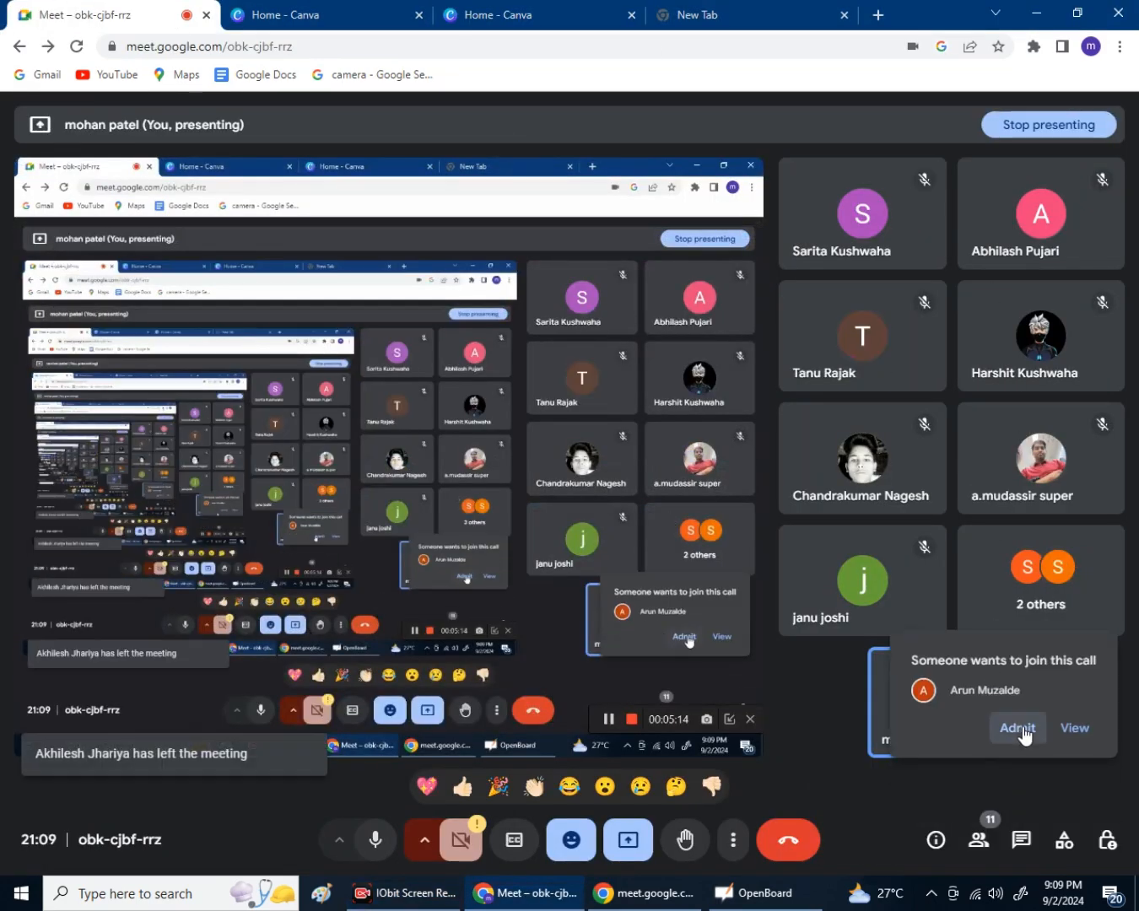
click(1013, 729)
click(498, 14)
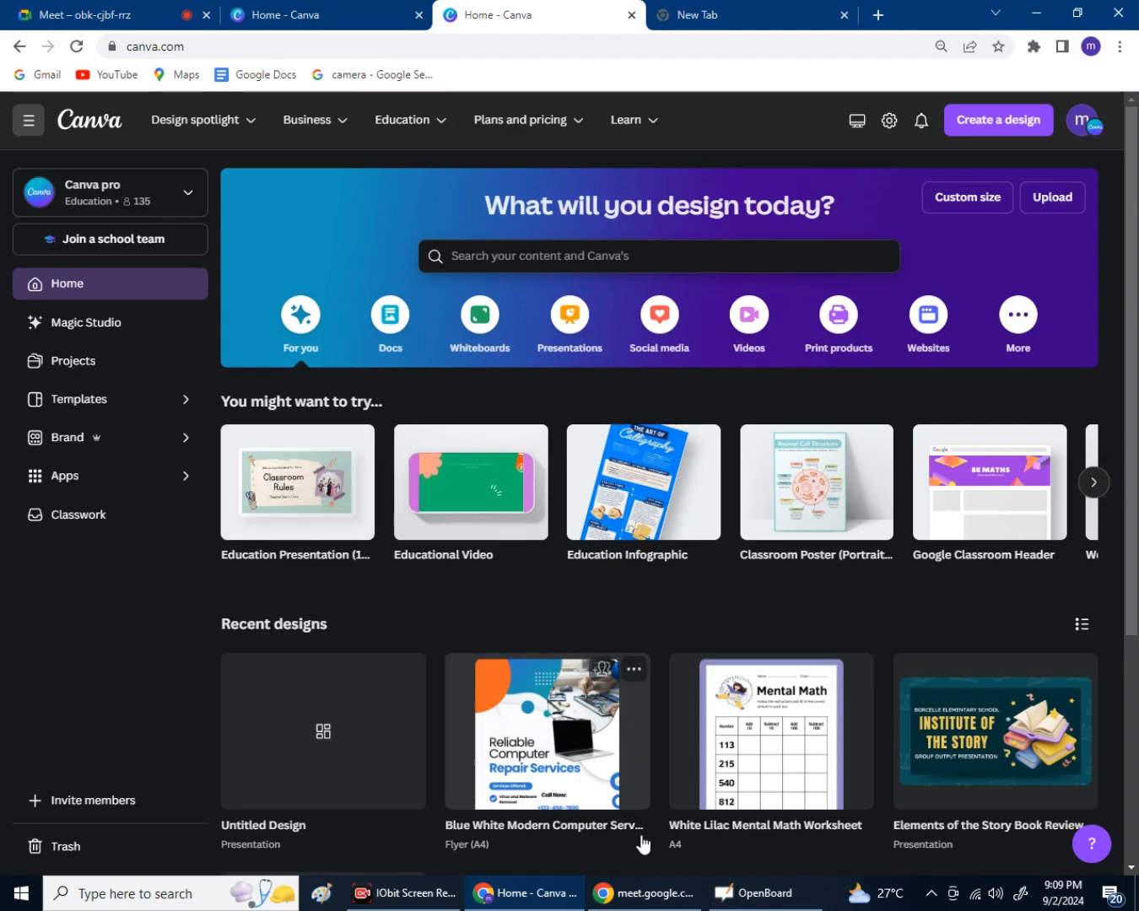
Bring OpenBoard to the front and open its list of saved documents.
click(755, 892)
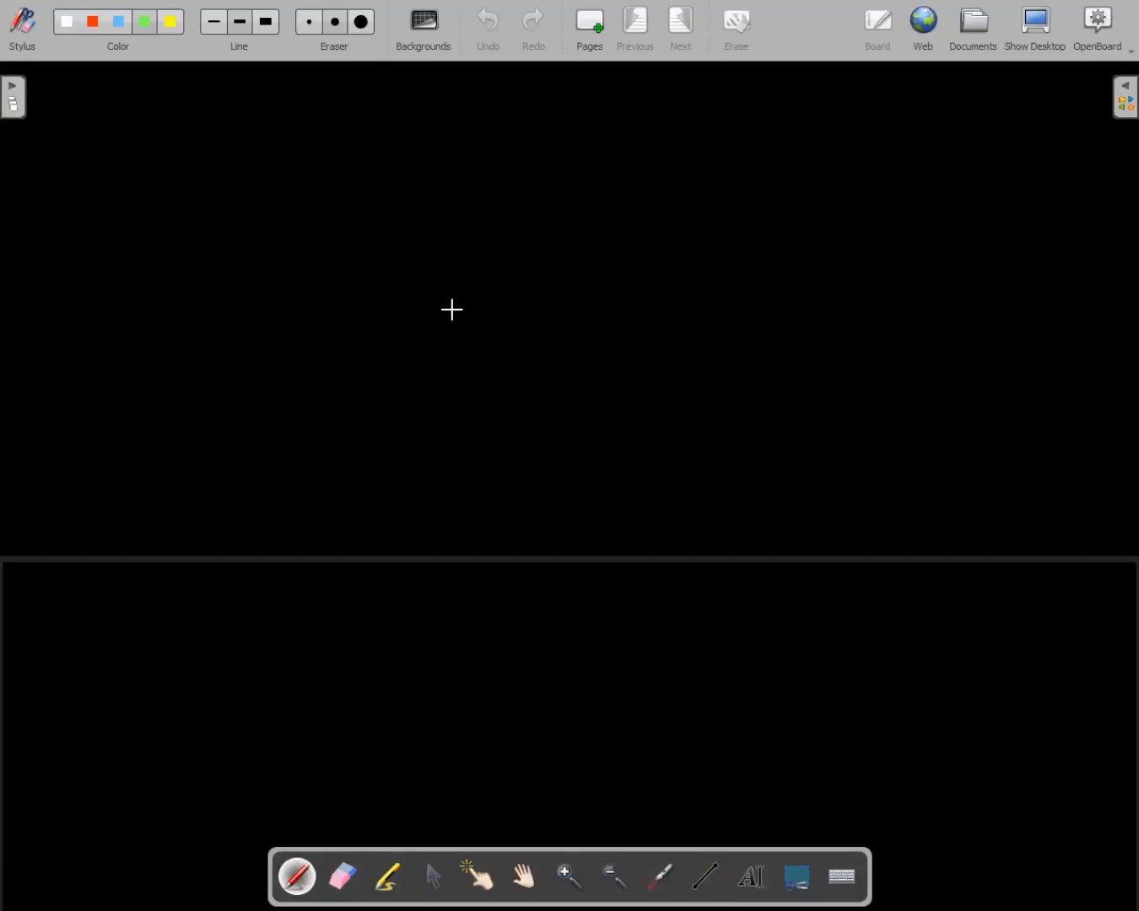
click(17, 95)
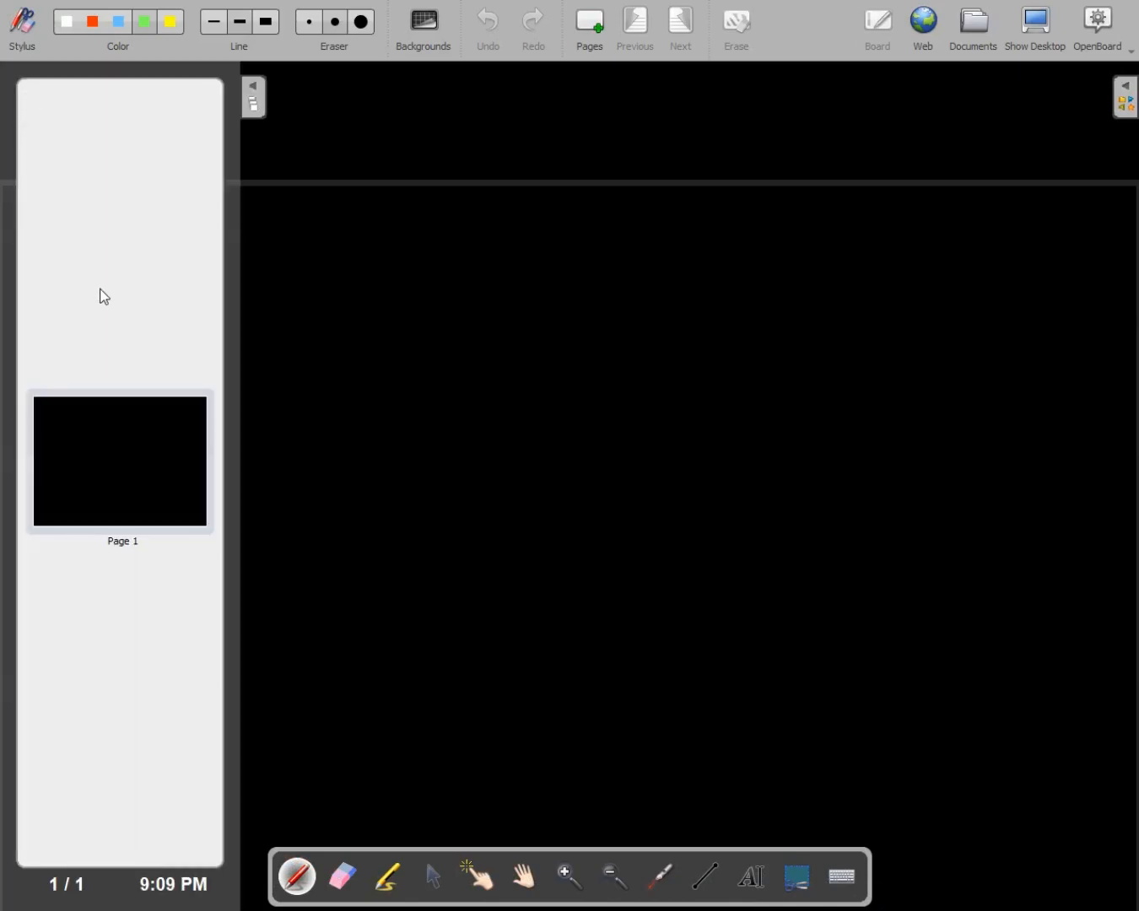
click(261, 94)
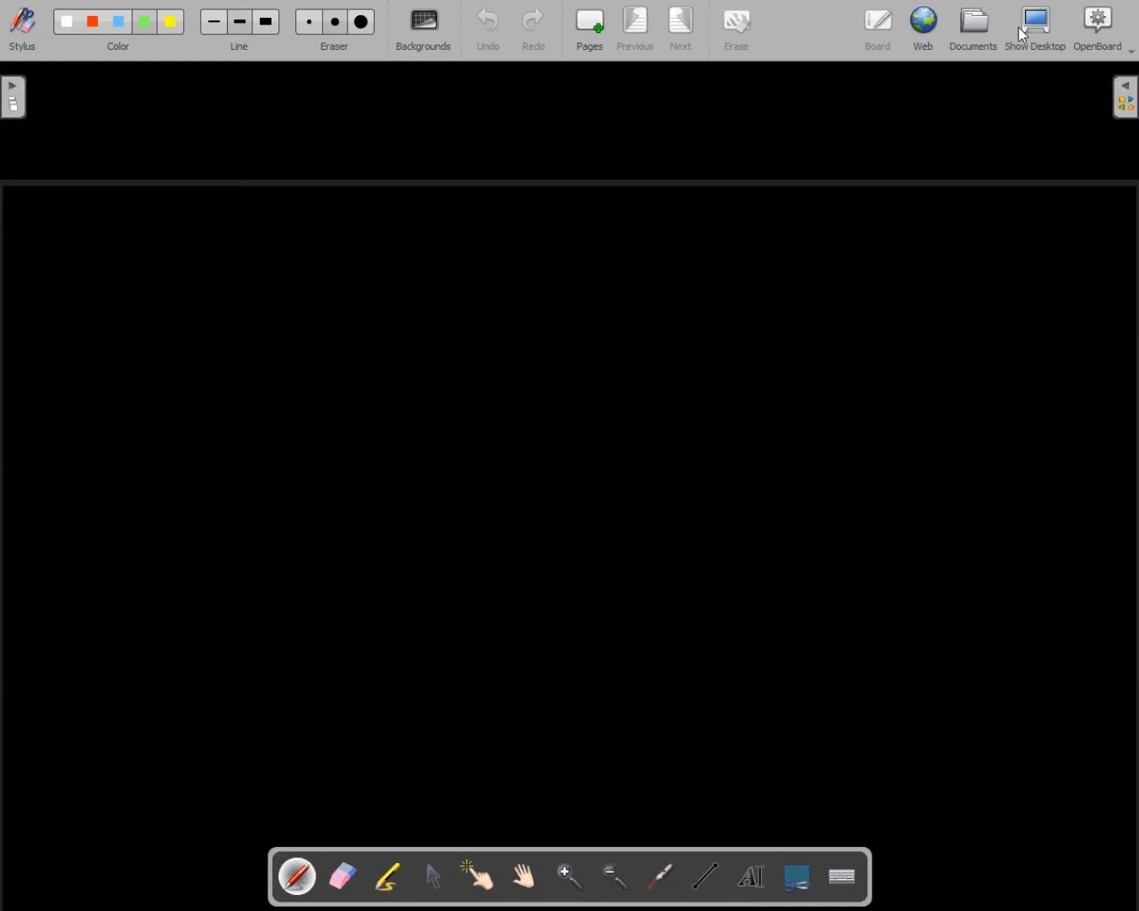
click(986, 37)
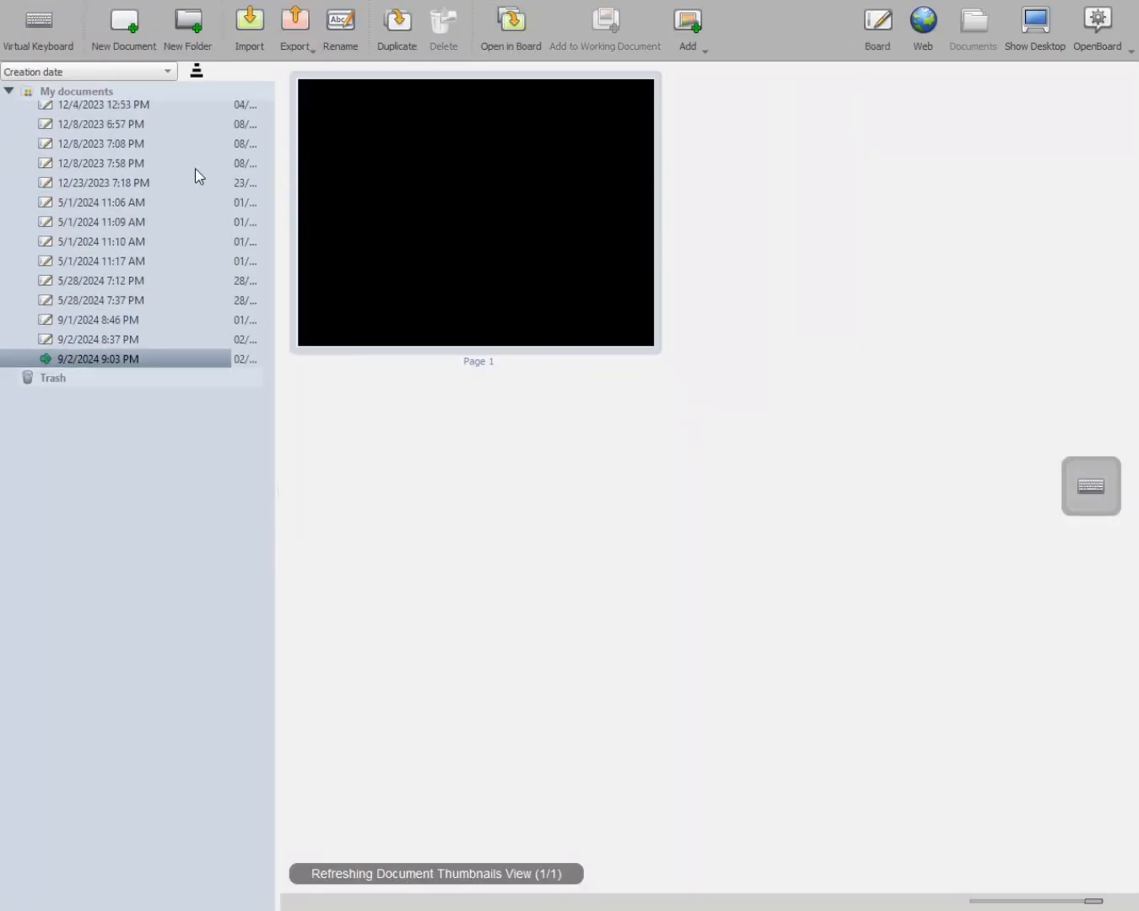
double_click(104, 346)
click(103, 349)
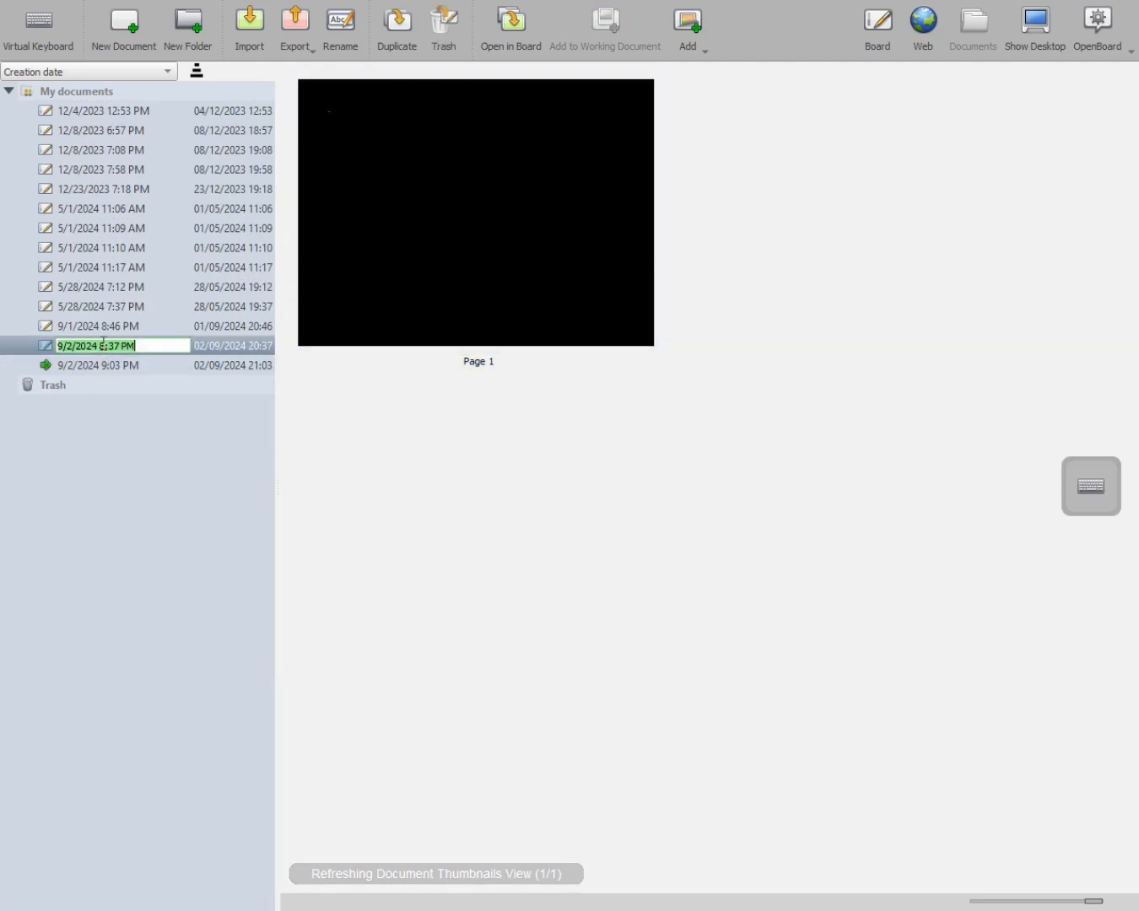
click(207, 344)
double_click(175, 349)
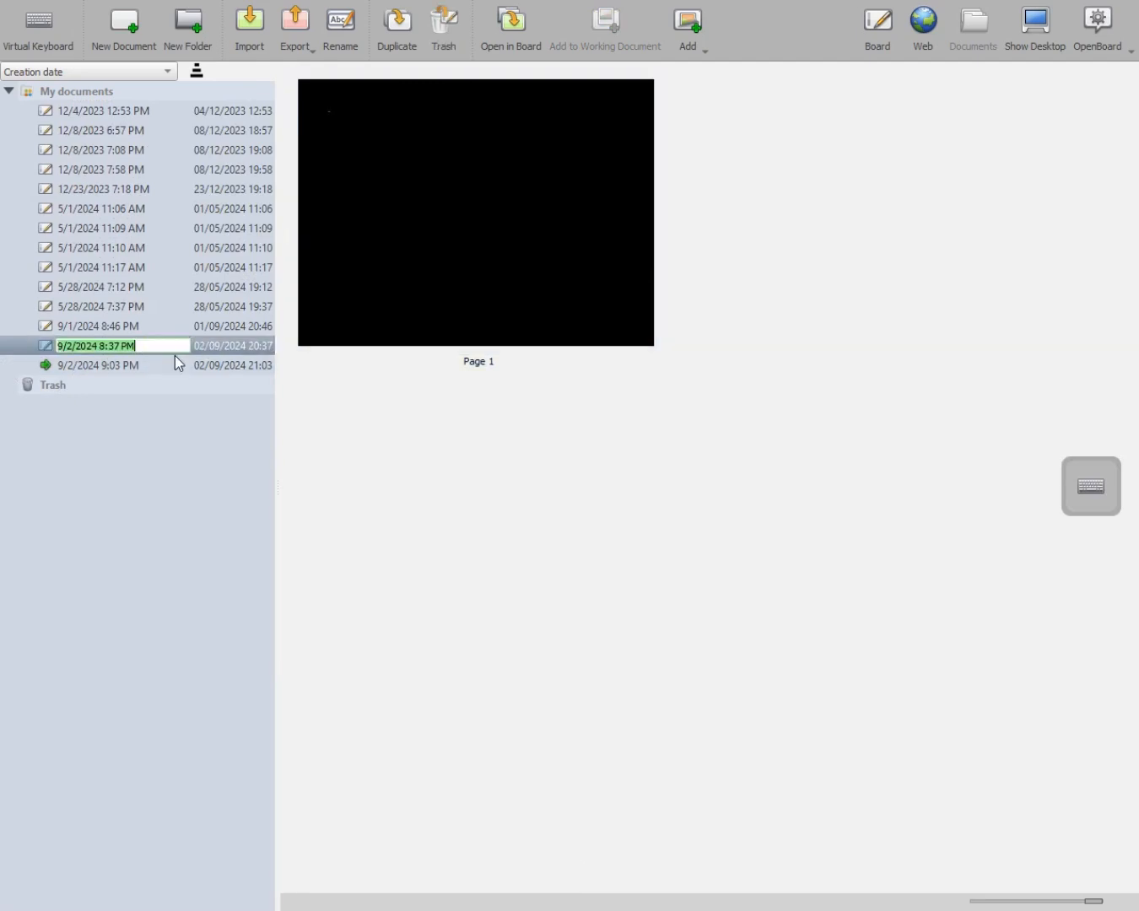
click(166, 394)
Select the 9/1/2024 8:46 PM document and open its first page on the board.
click(138, 369)
click(138, 368)
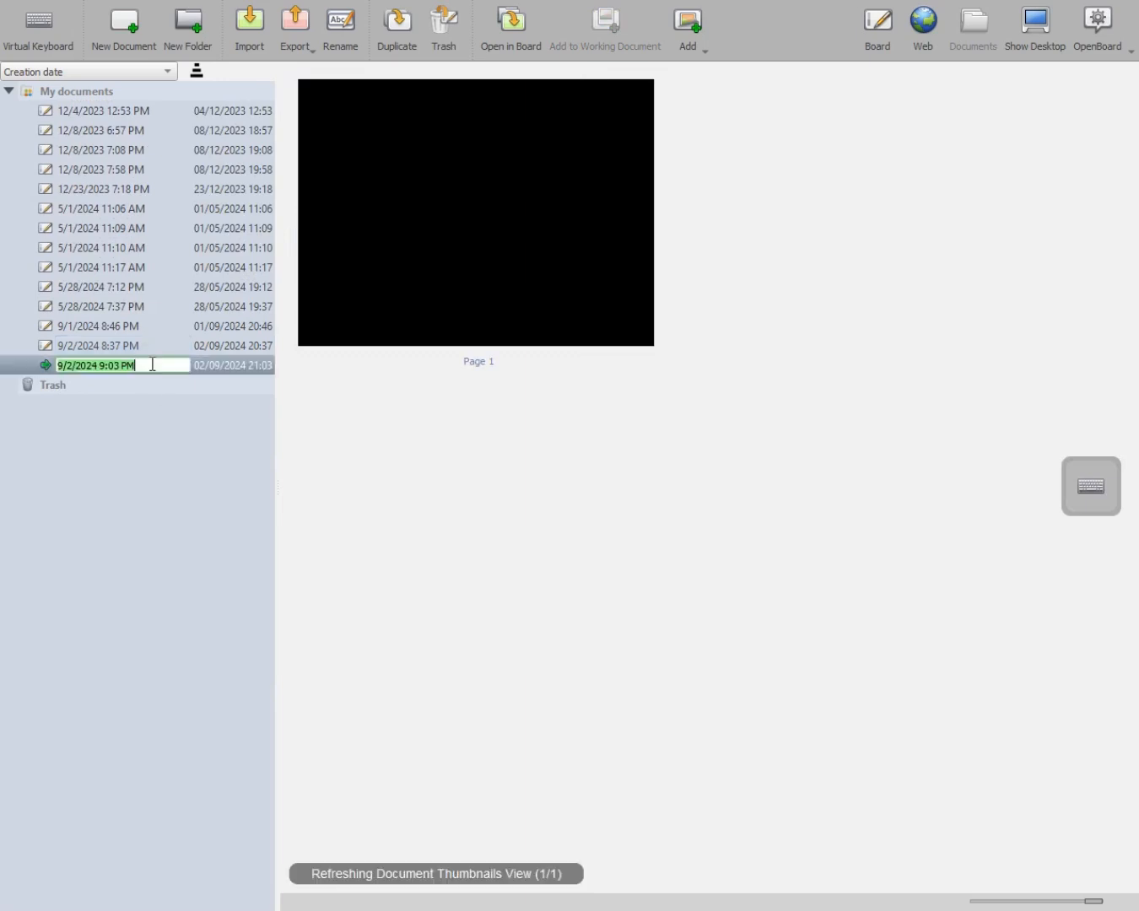
click(155, 348)
click(31, 349)
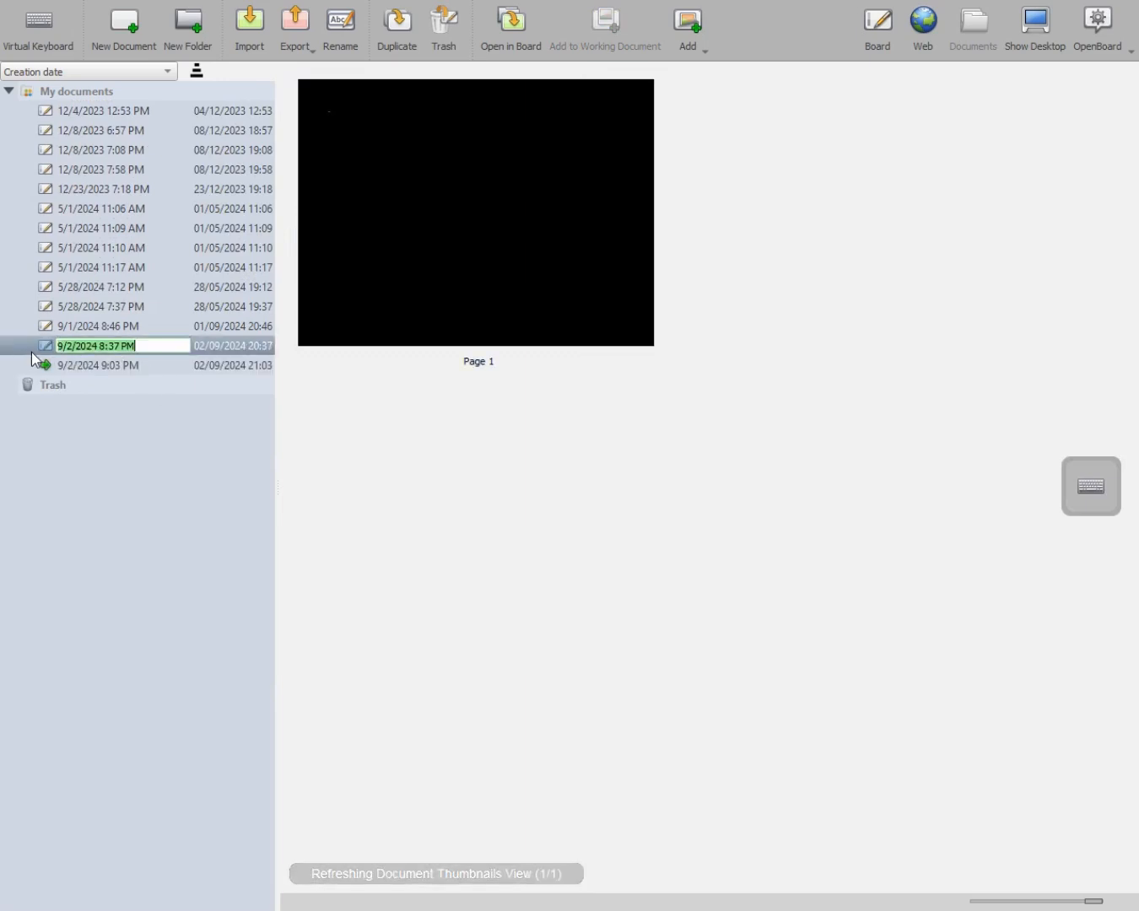
click(36, 349)
click(232, 347)
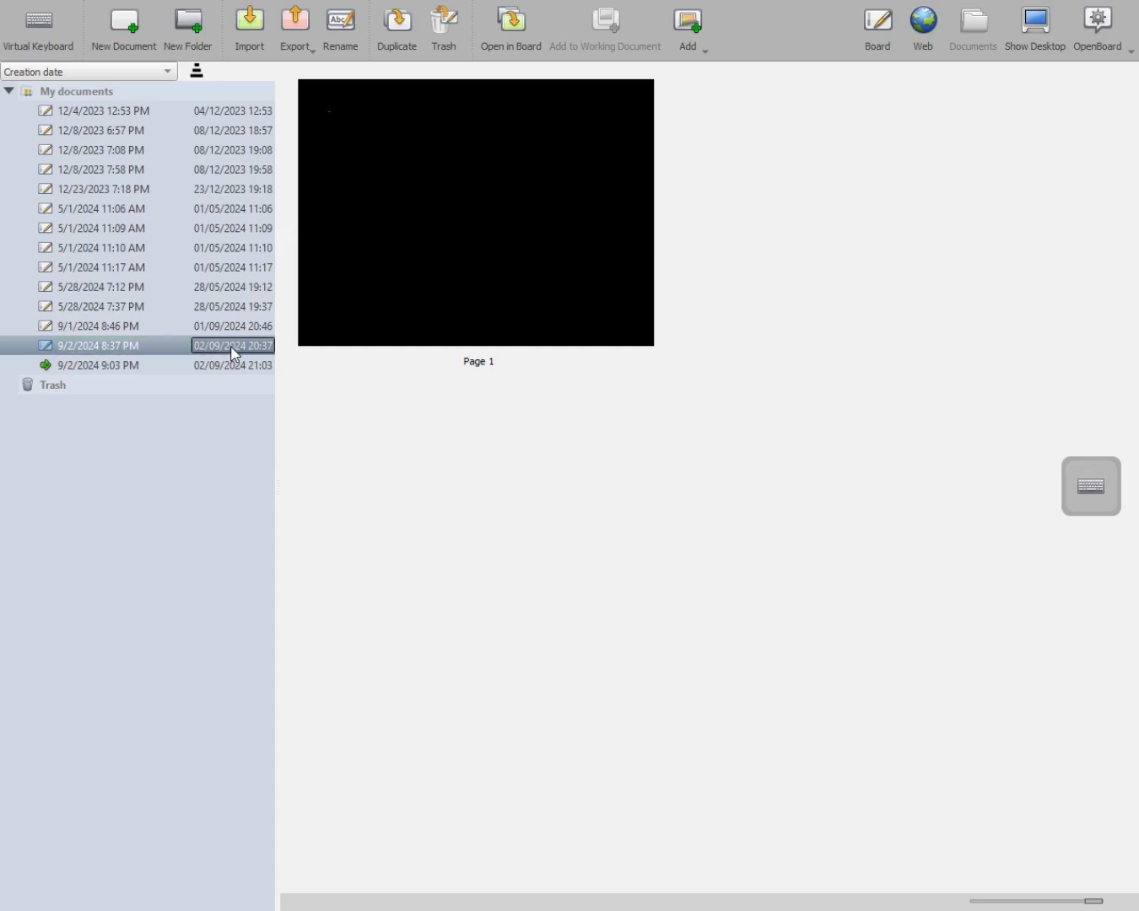
click(175, 324)
double_click(445, 233)
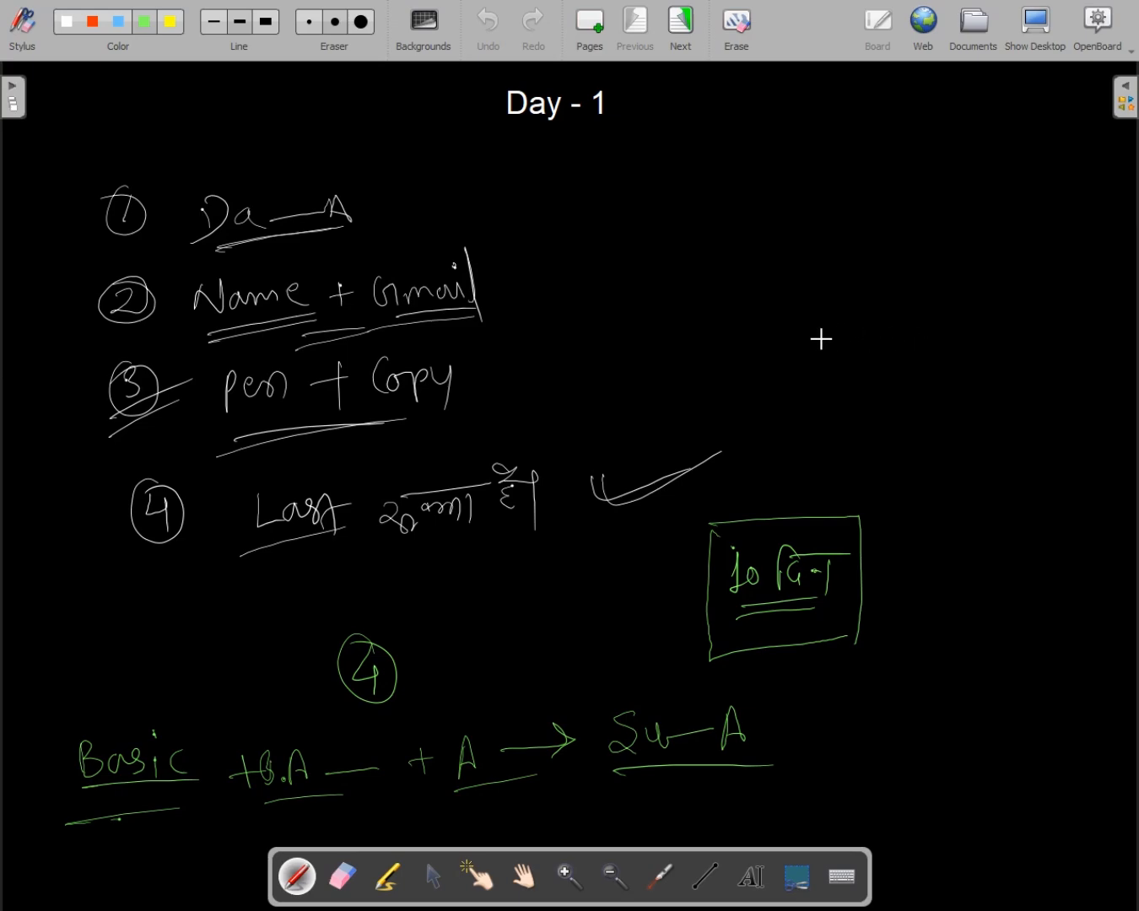
Page forward through the notes to the page listing Grafic, 2D, 3D and Neon.
scroll(818, 424, down, 10)
scroll(818, 430, up, 10)
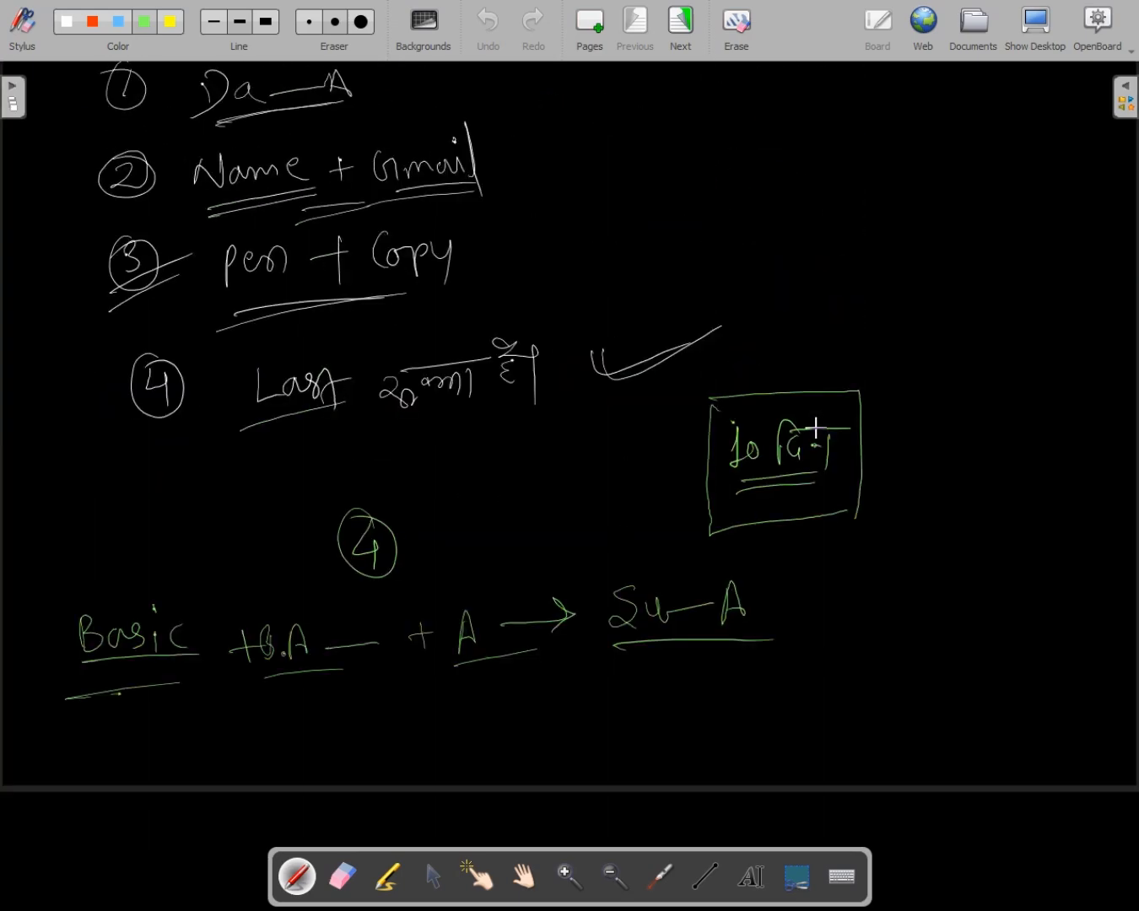
click(681, 30)
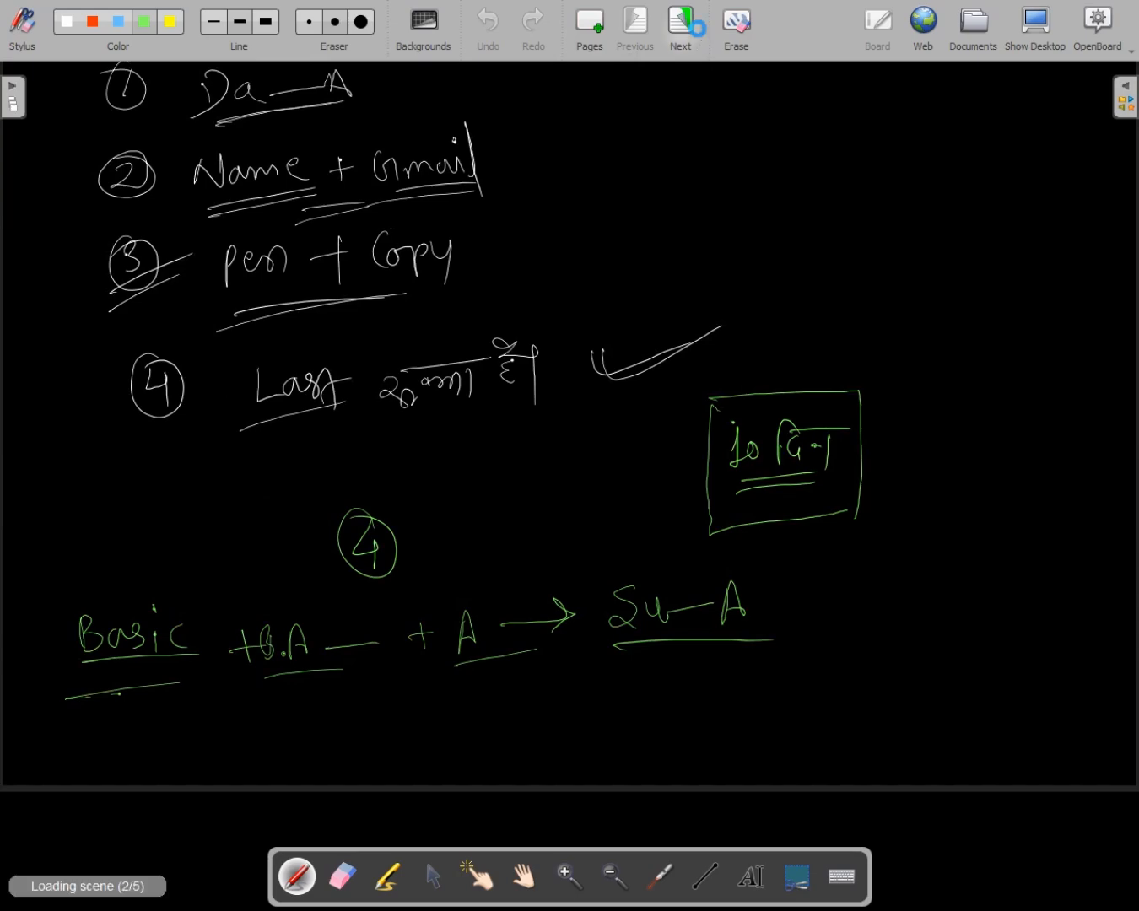
click(679, 47)
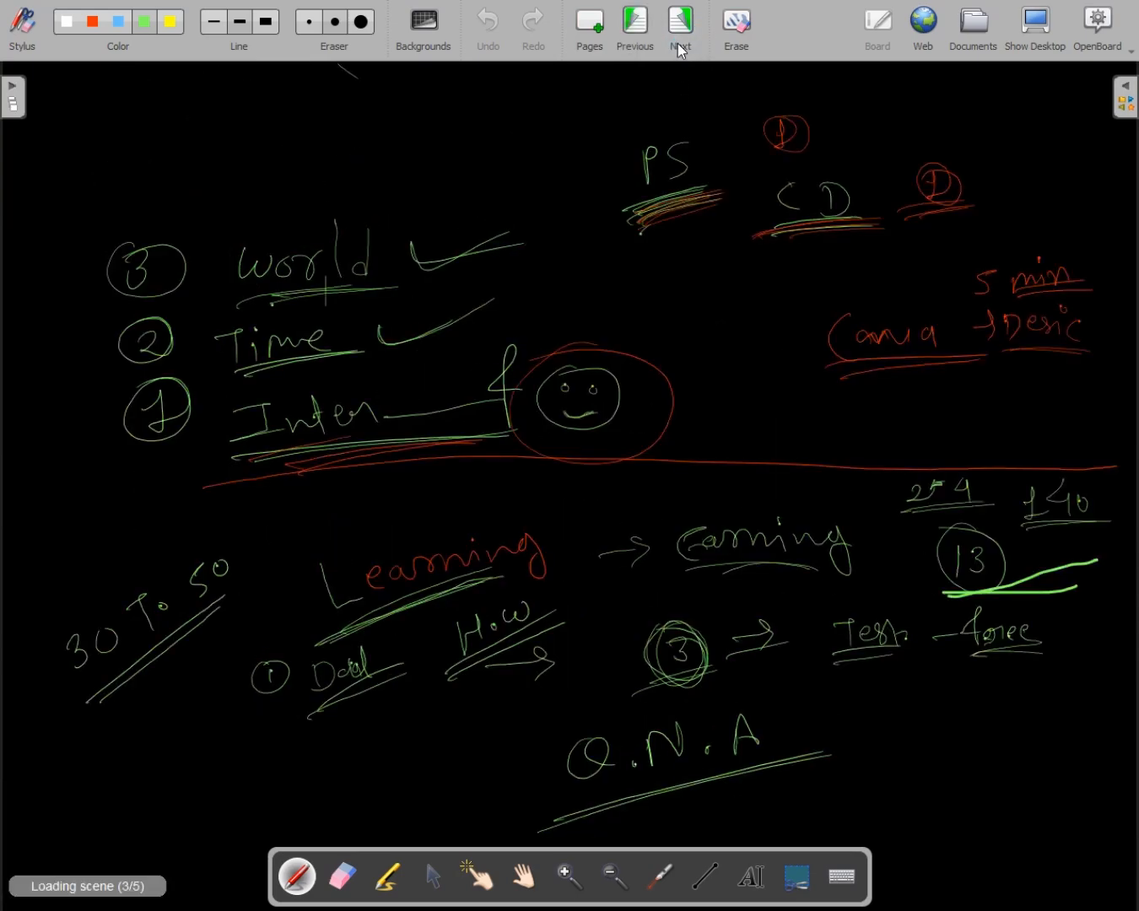
click(682, 49)
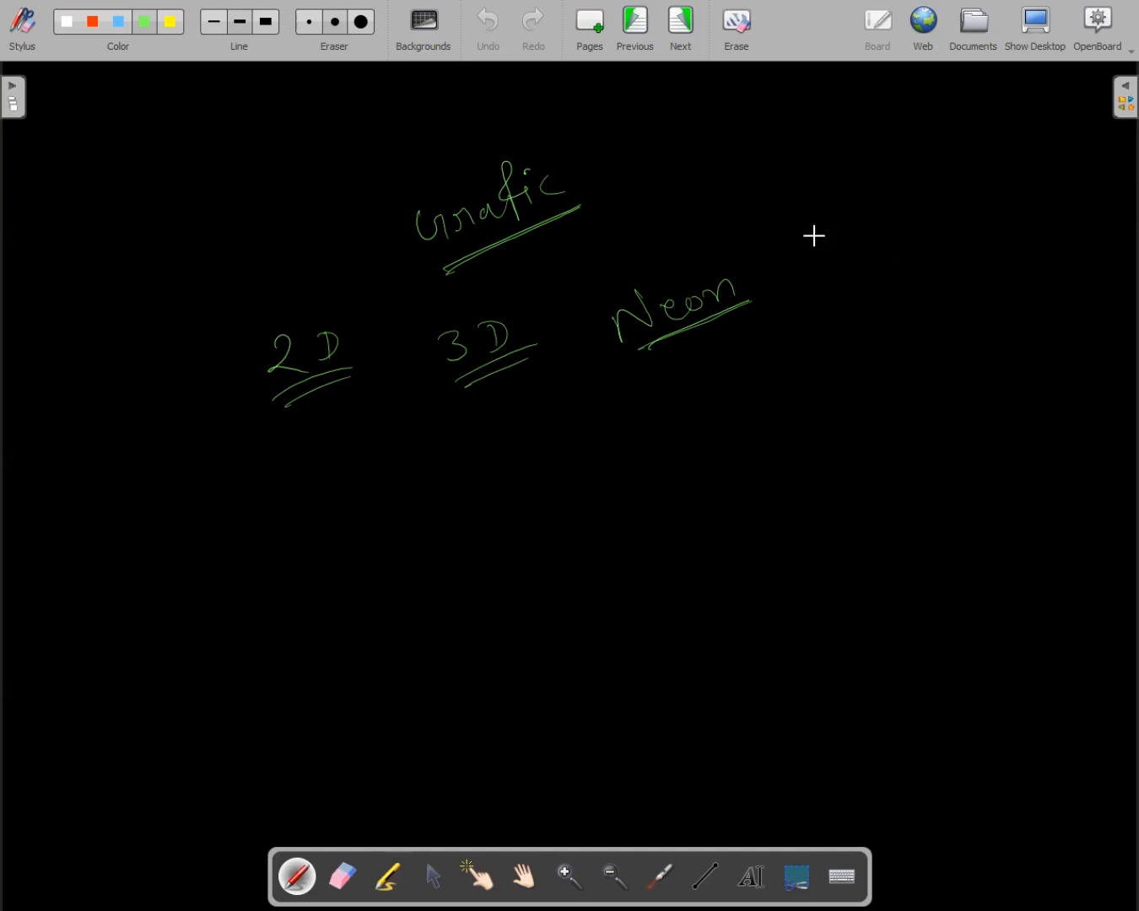
Handwrite 'Gif' beside Neon, underline it, and add a check mark.
mouse_move(814, 235)
mouse_down()
mouse_move(843, 275)
mouse_move(879, 258)
mouse_move(871, 236)
mouse_move(895, 227)
mouse_up()
click(851, 229)
drag(825, 302, 906, 254)
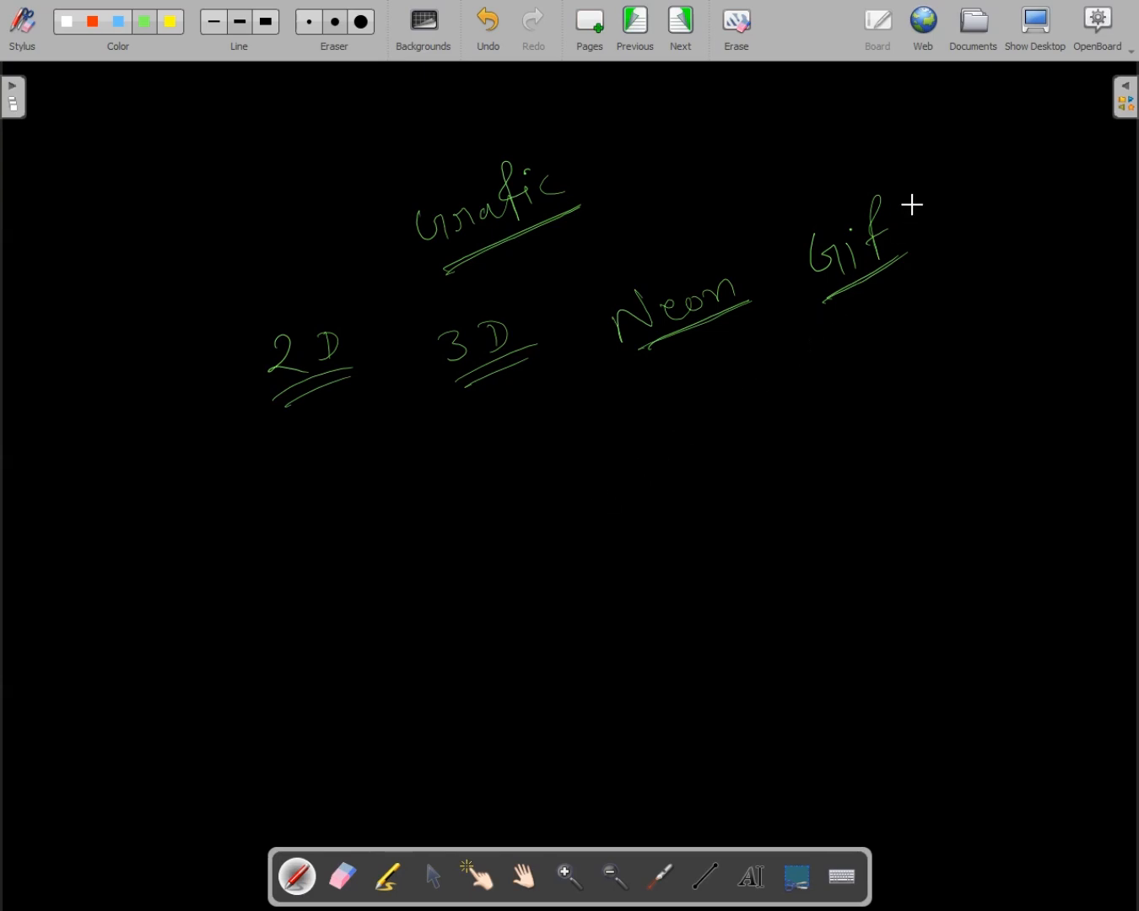
drag(902, 207, 960, 172)
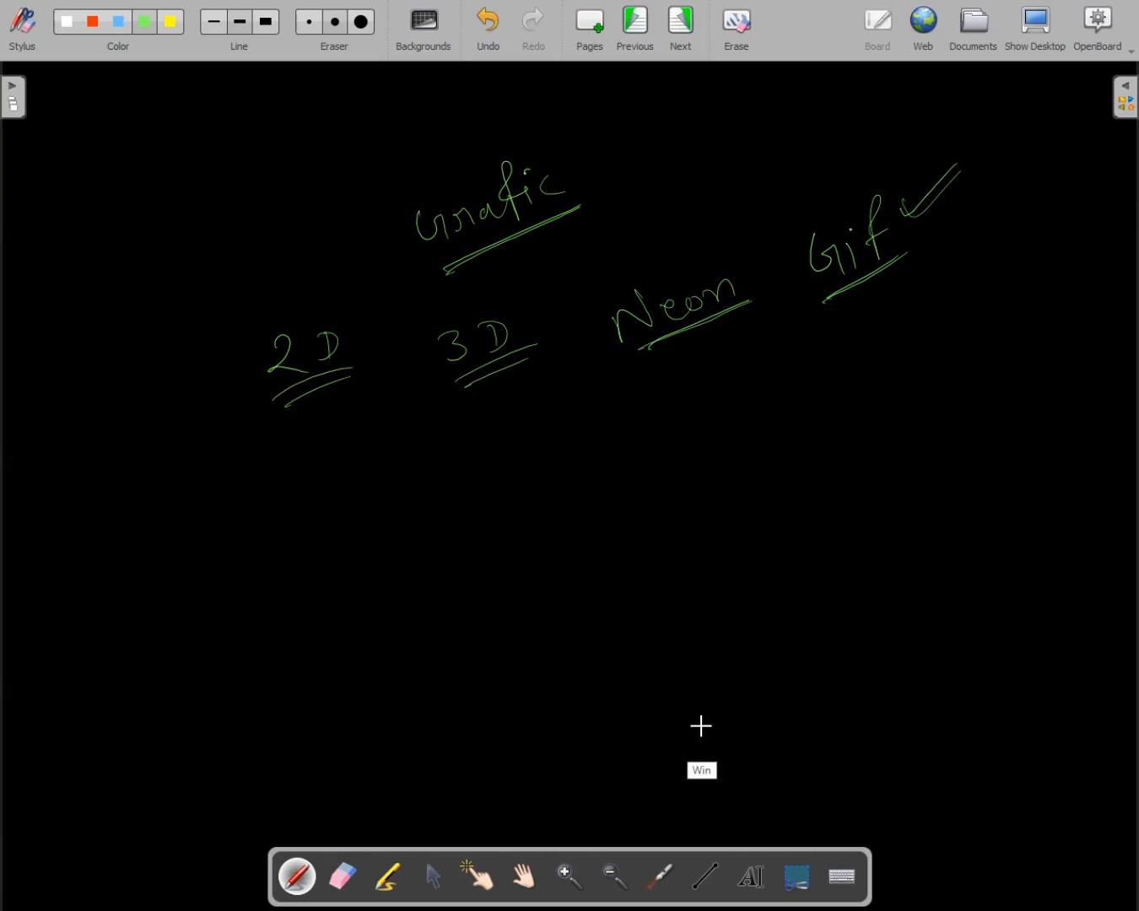
Switch to the Canva home window and open the Create a design menu of suggested formats.
key(super+Tab)
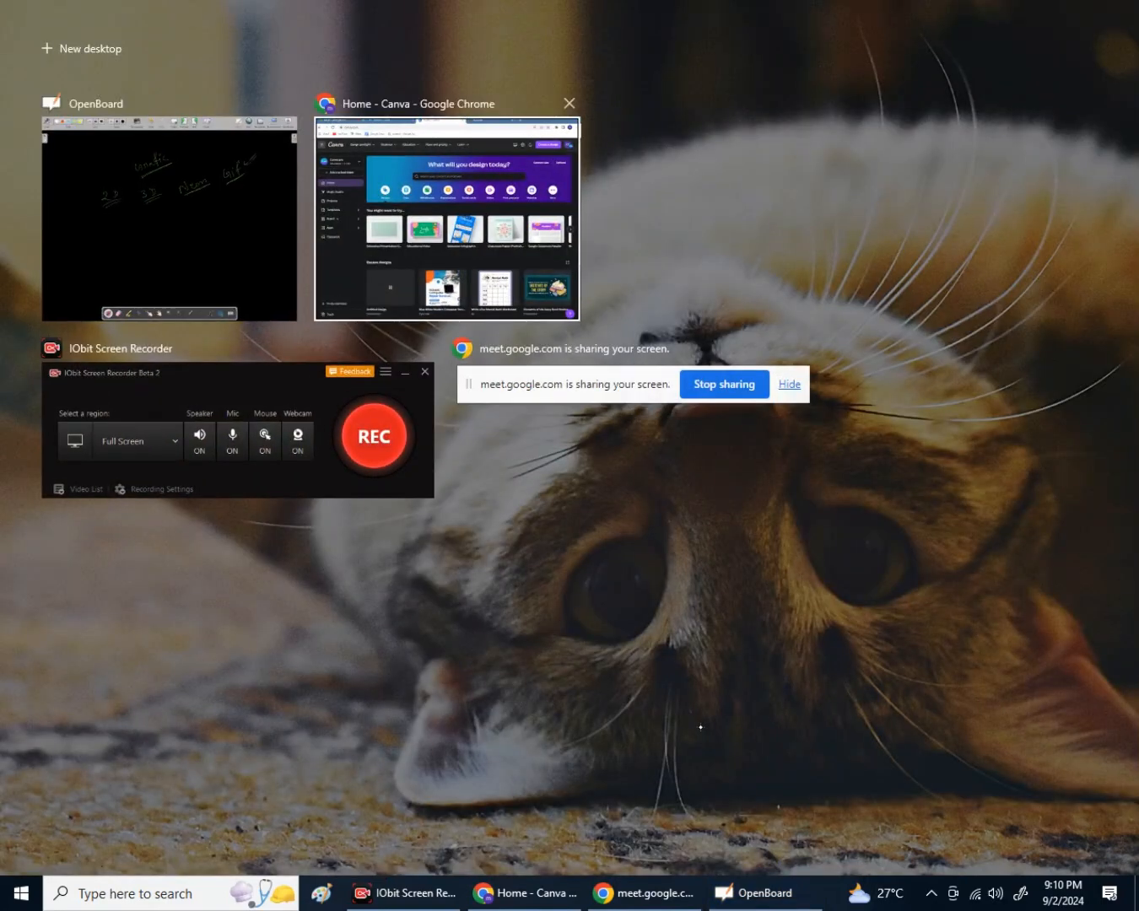
key(Return)
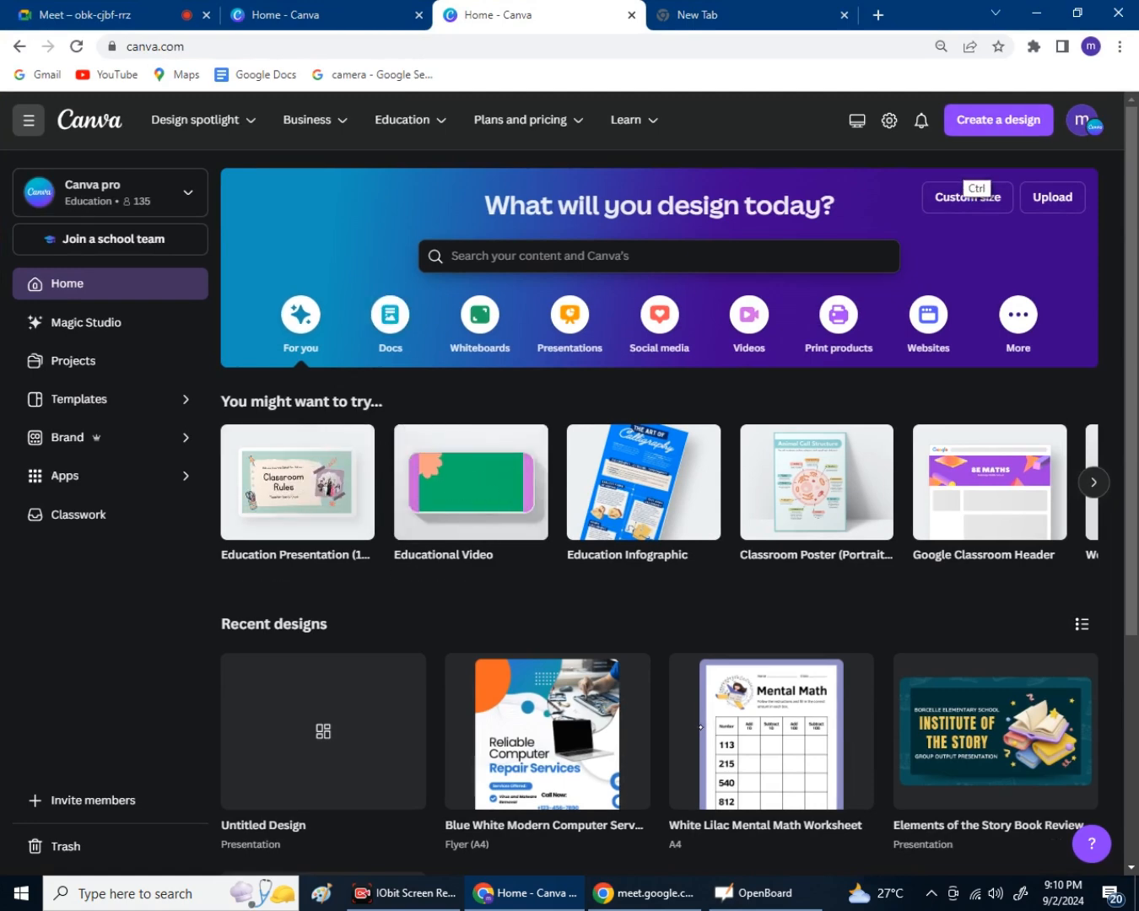
key(ctrl+1)
key(ctrl+1)
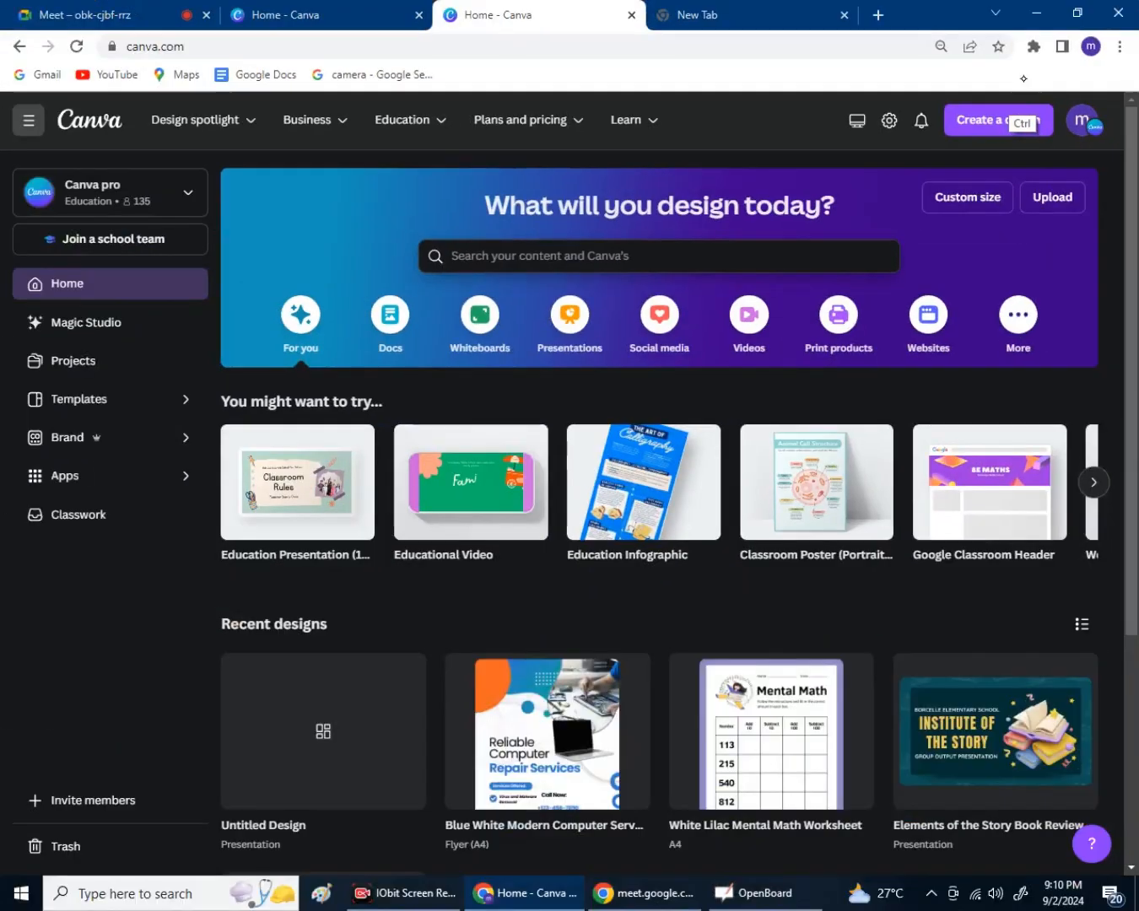
click(1017, 116)
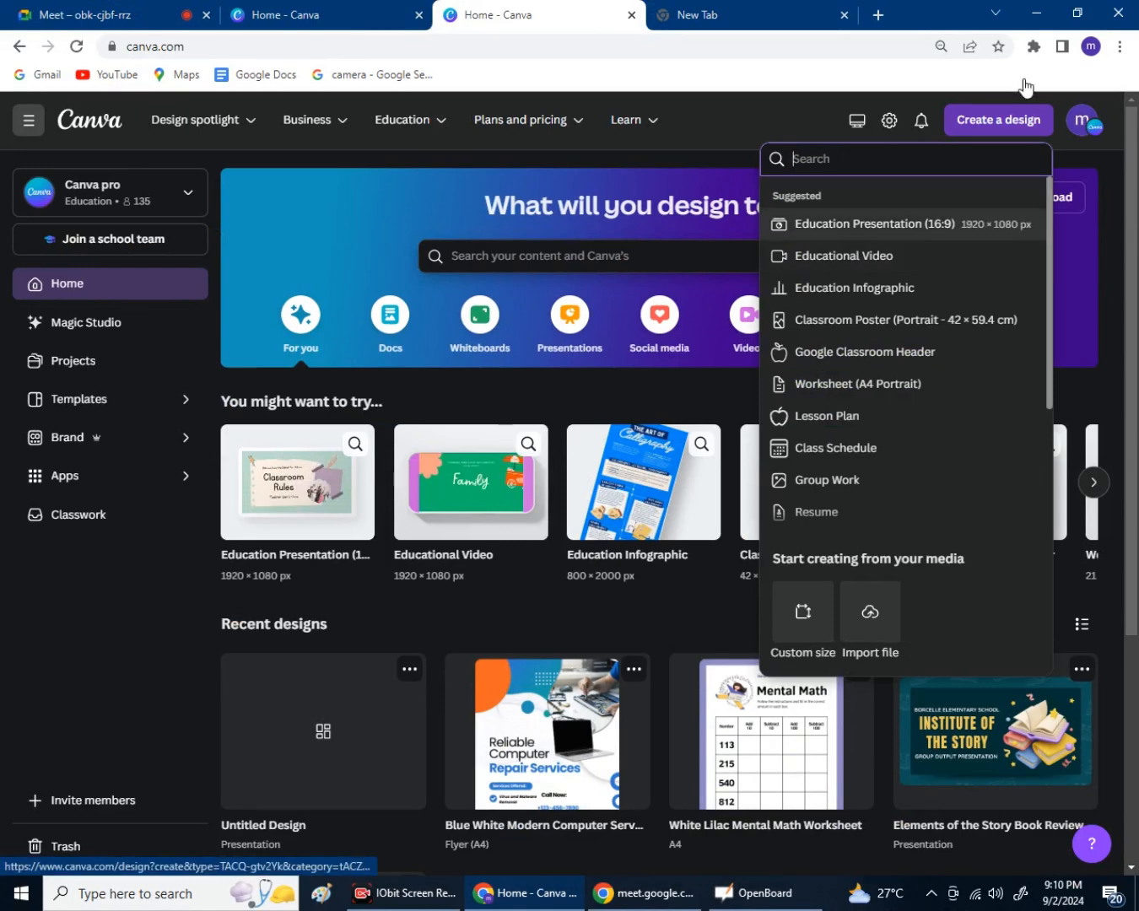
key(Down)
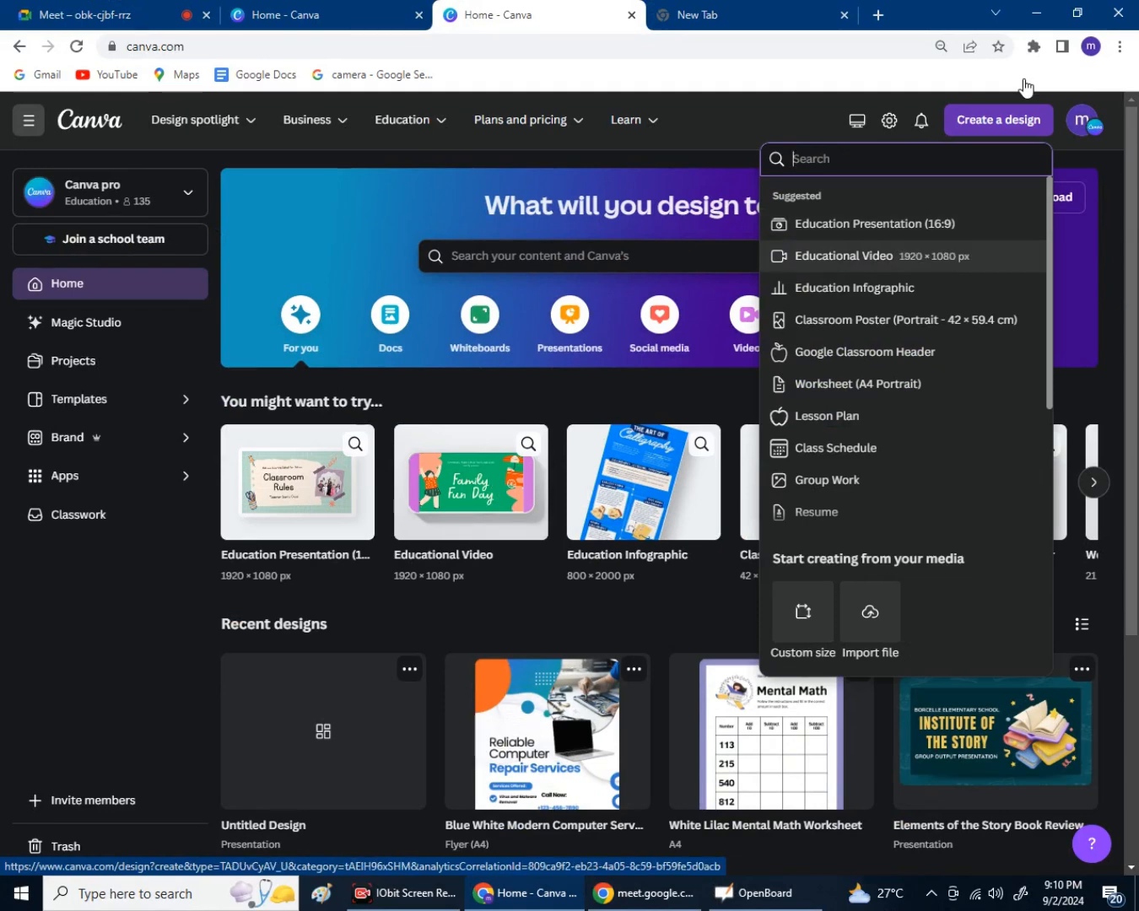
key(Up)
key(Up)
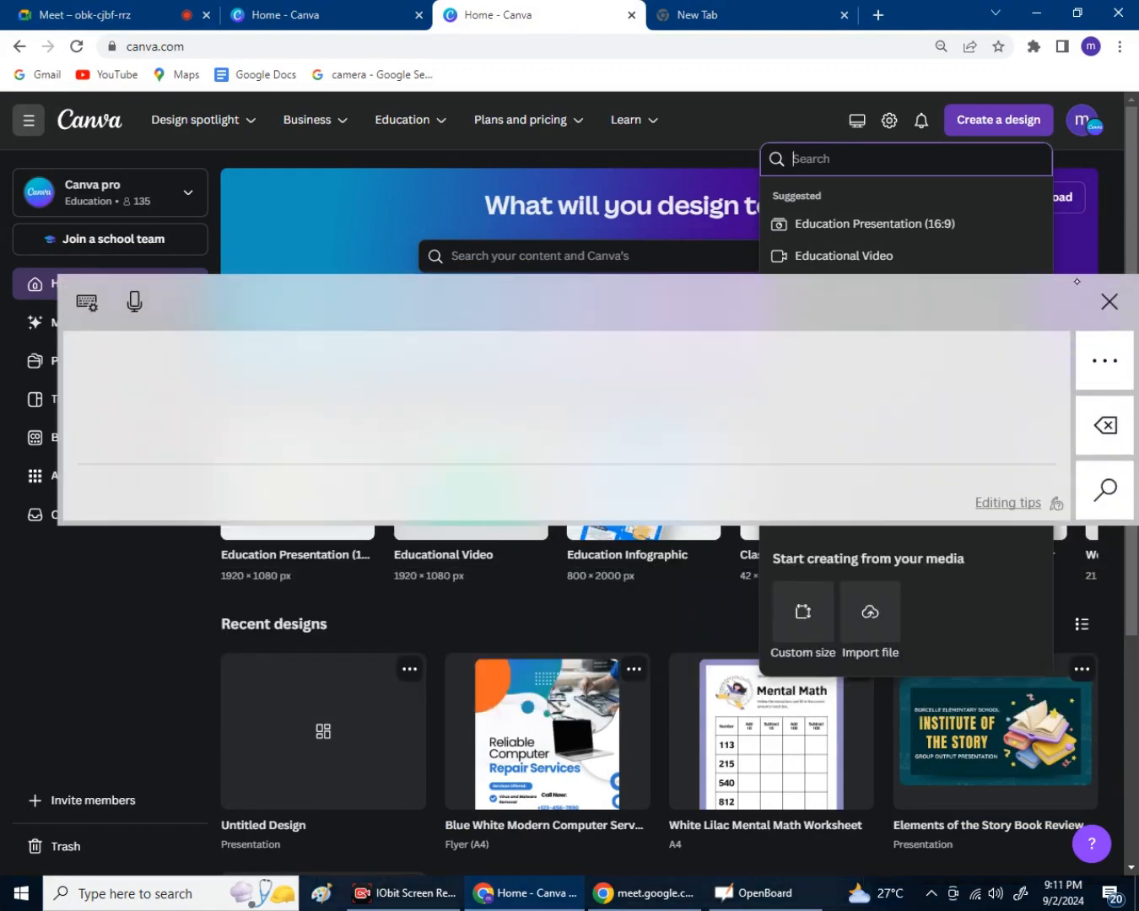
Search 'inst', create an Instagram Post (Portrait) 1080 × 1350 px design, then return Home.
click(1110, 301)
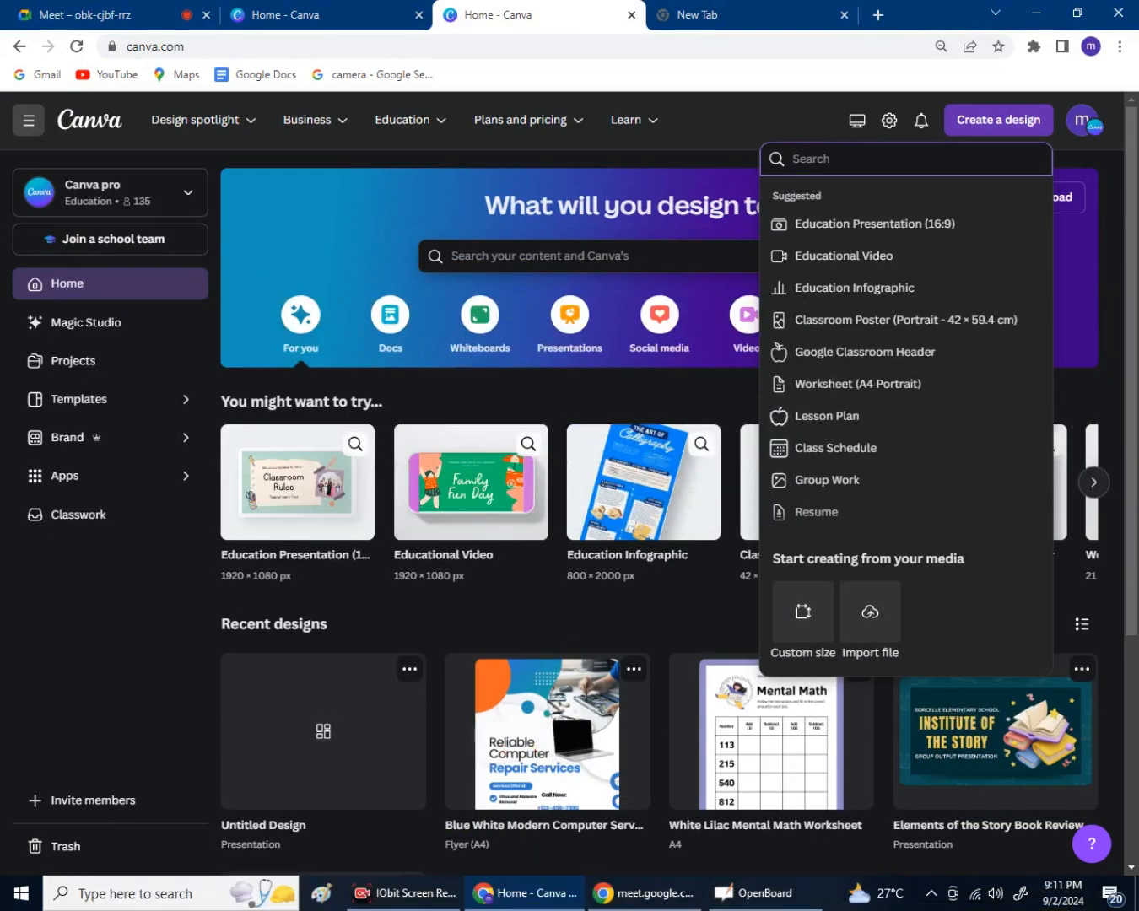
text(insta)
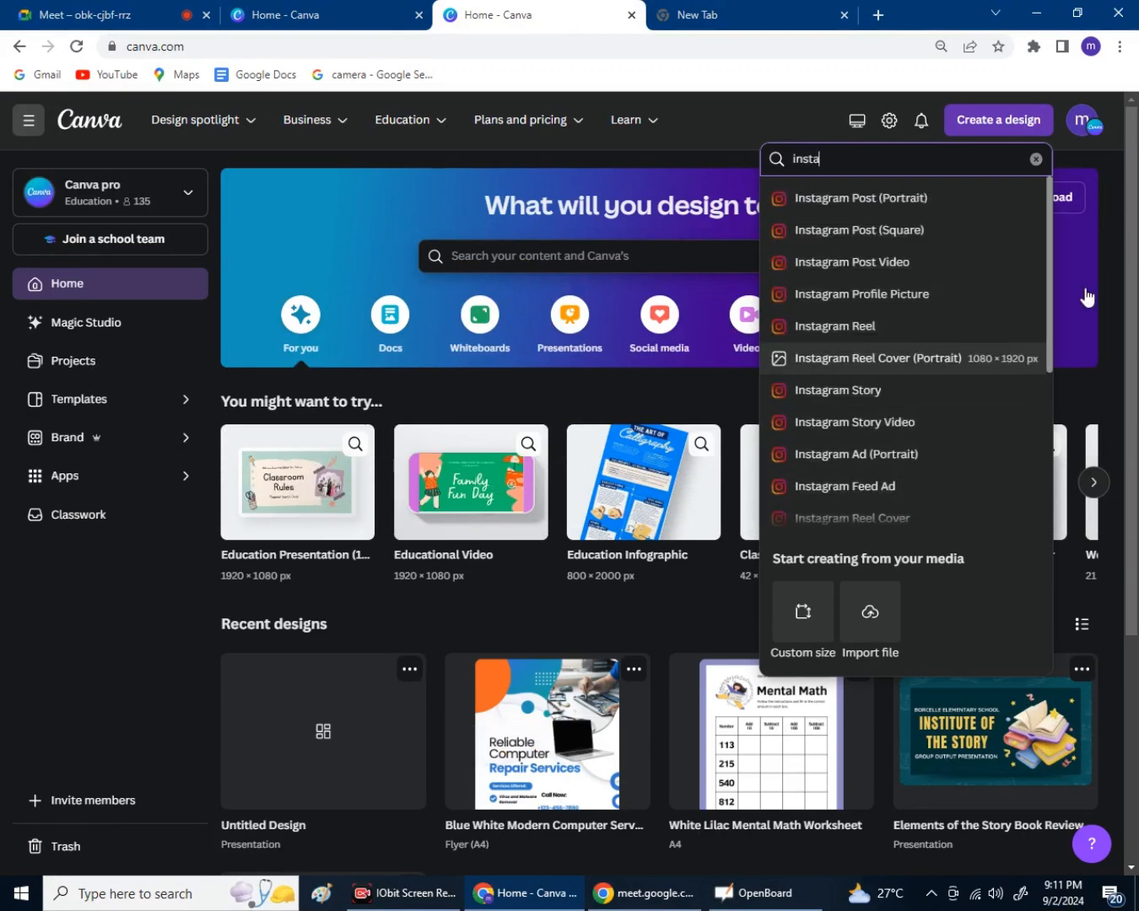
key(Down)
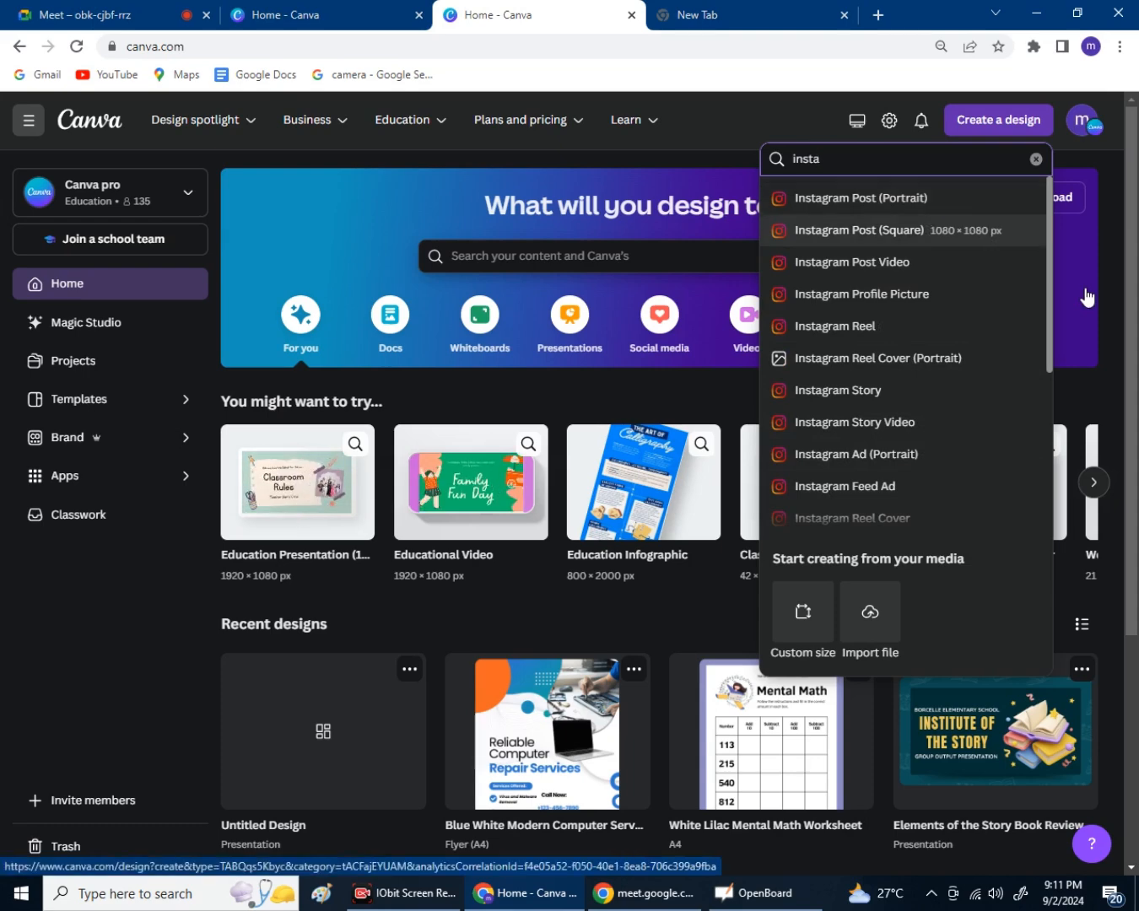
key(Down)
key(Down)
key(Down)
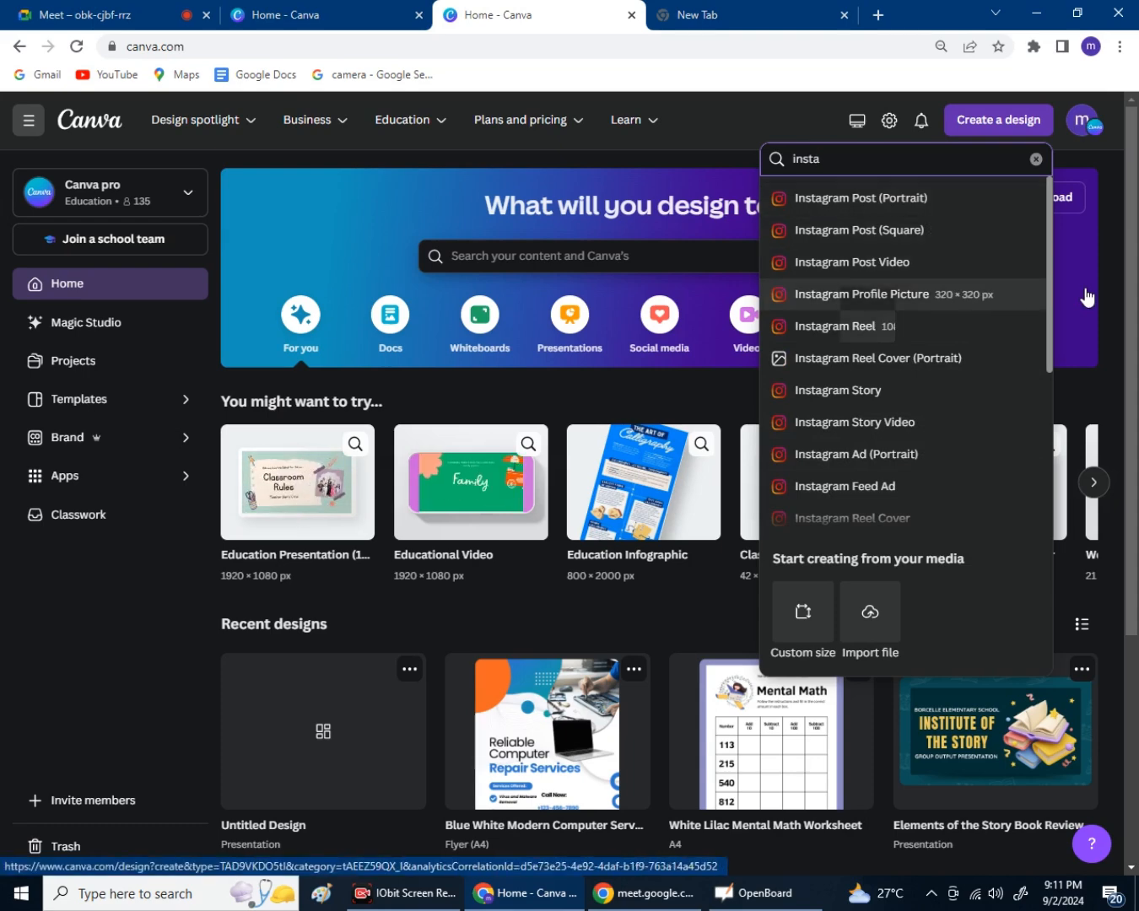
key(Up)
key(Up)
key(Up)
key(Up)
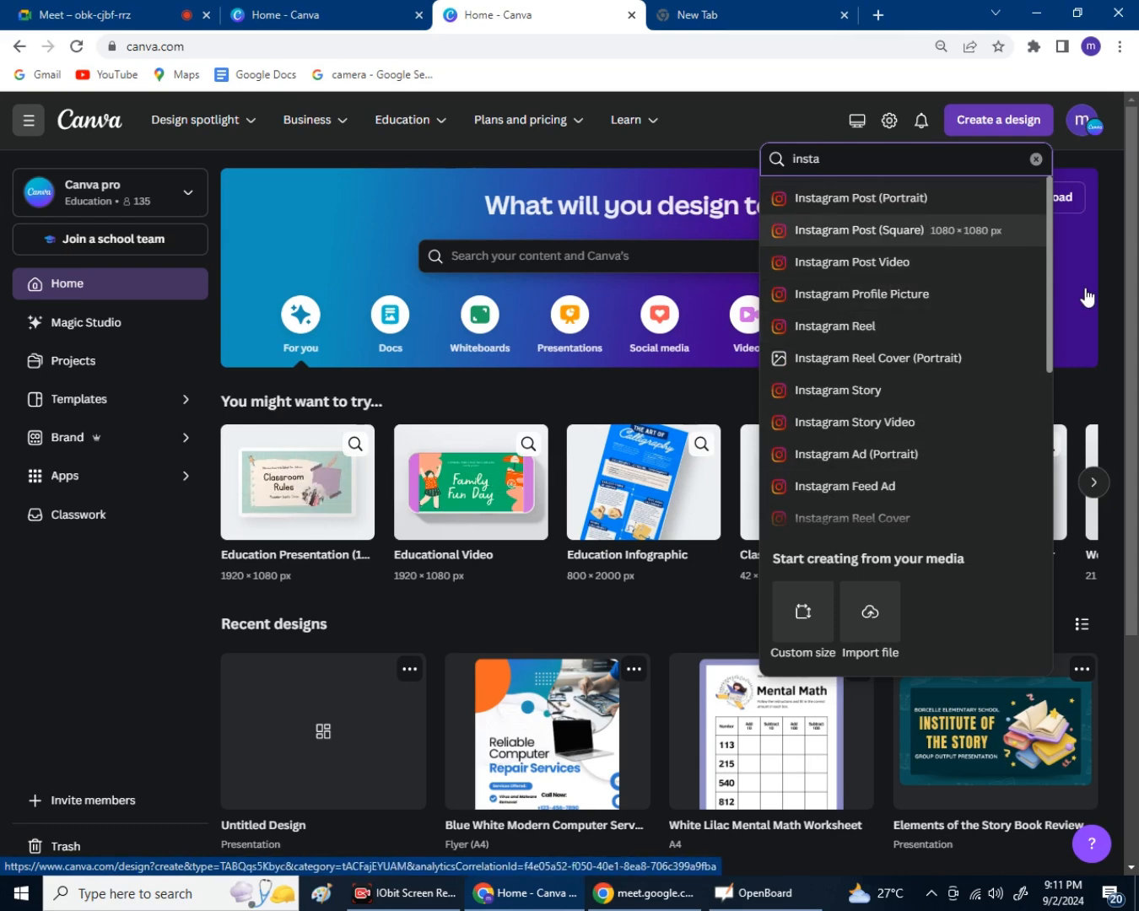
key(Return)
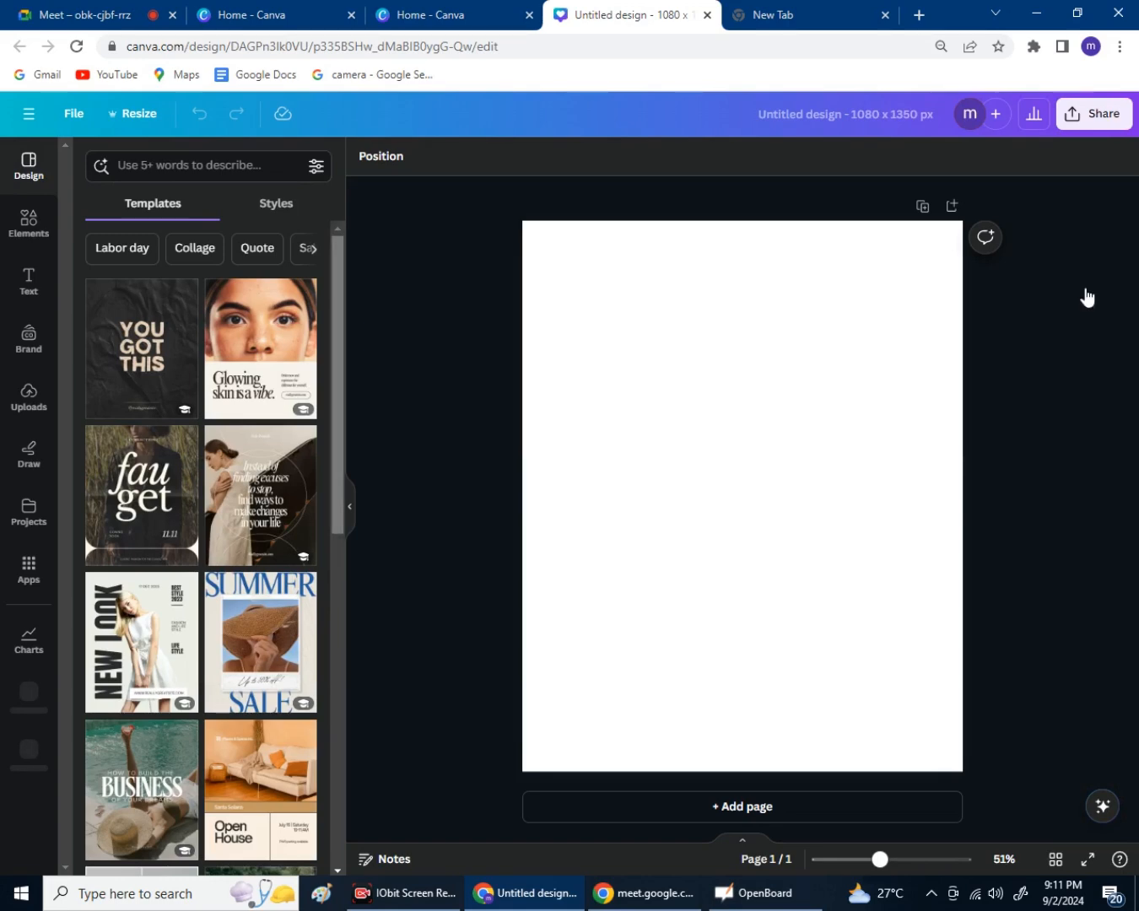
key(ctrl+shift+Tab)
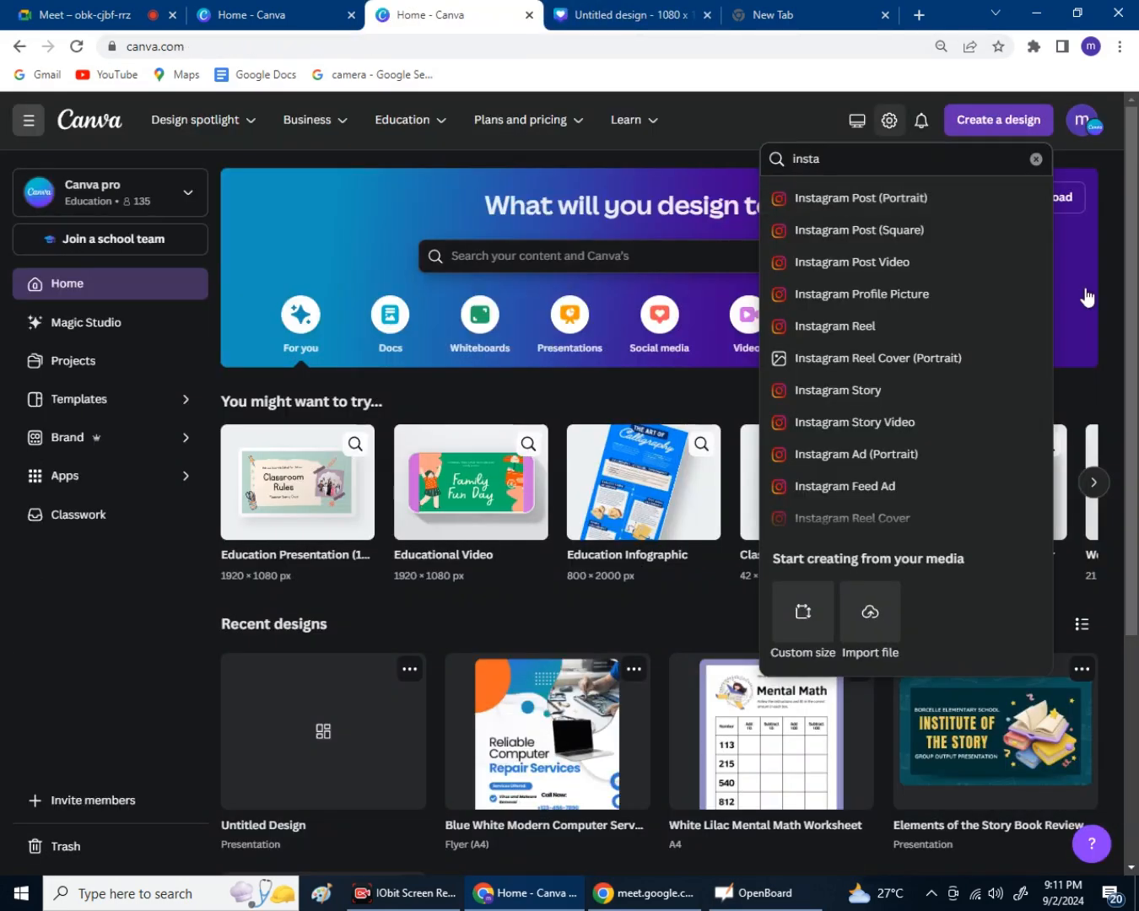
click(1087, 291)
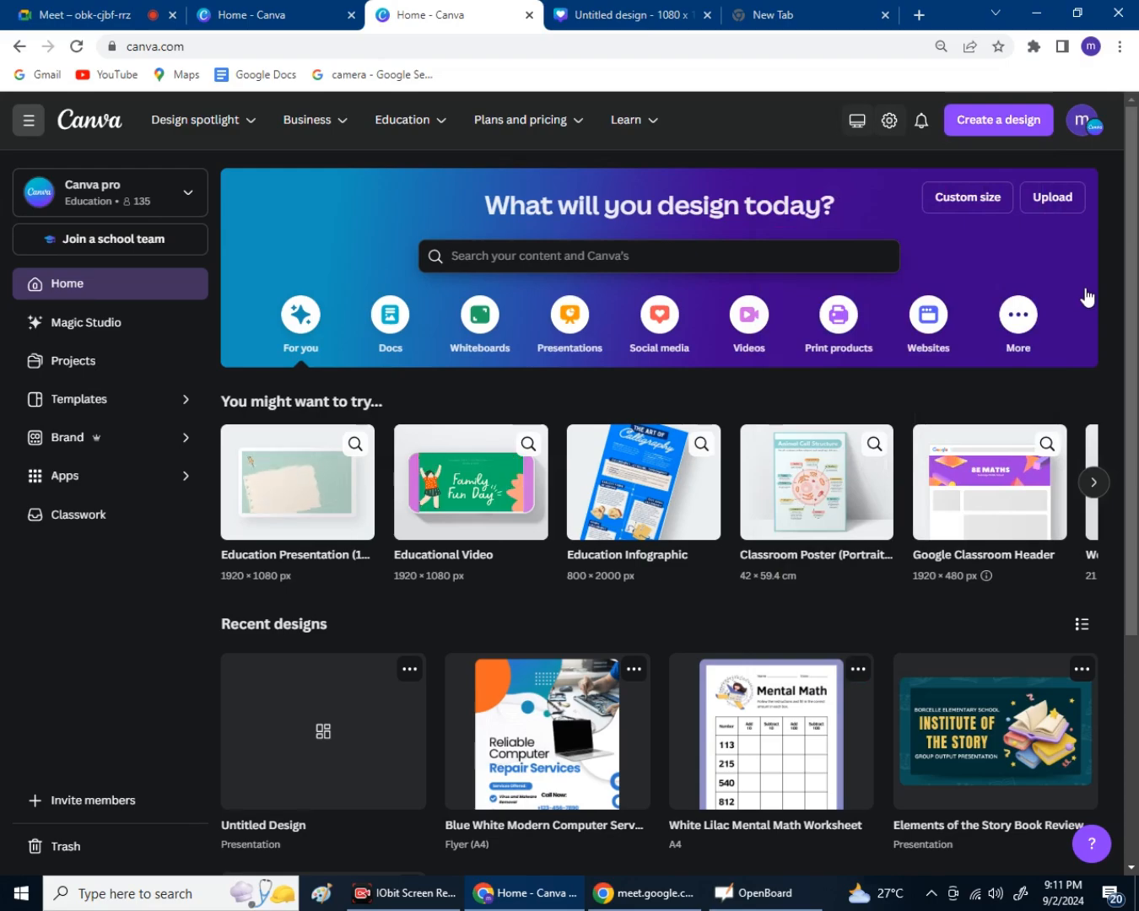
key(ctrl+1)
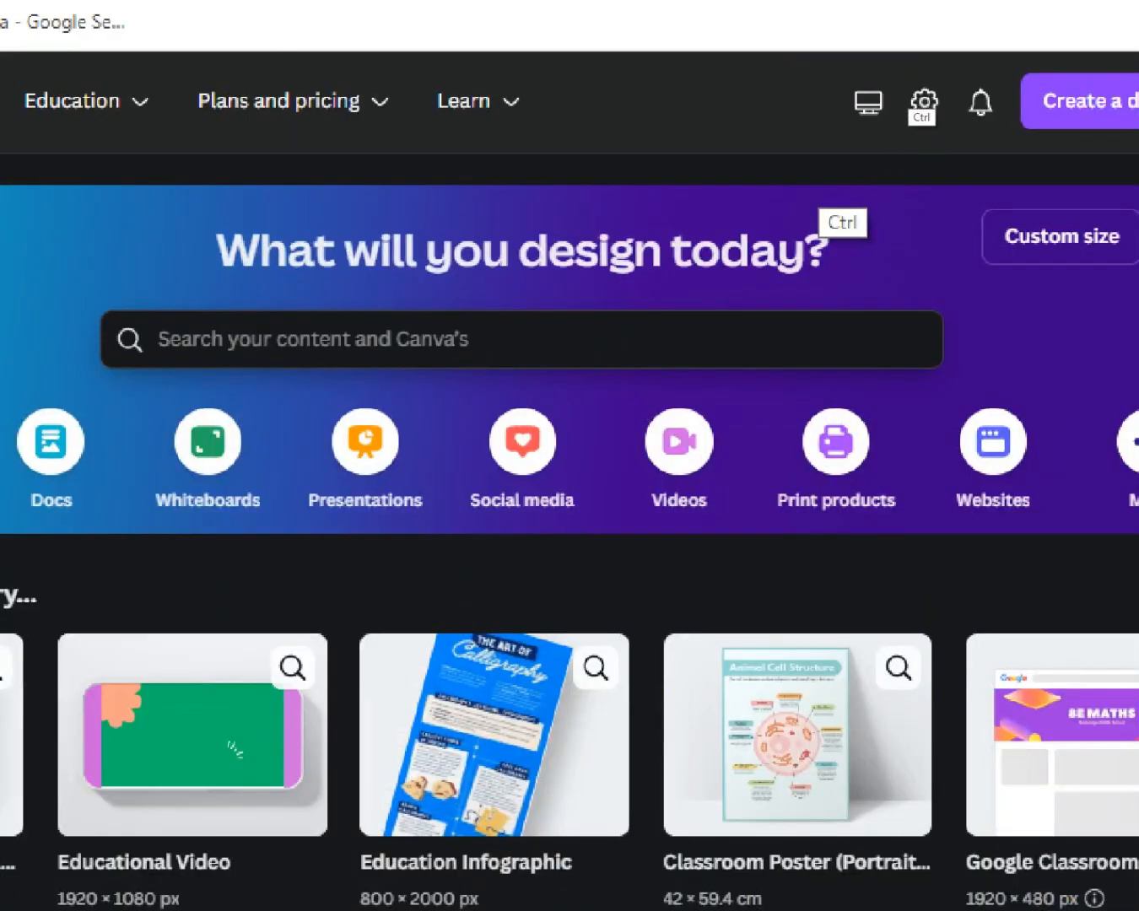
key(ctrl+1)
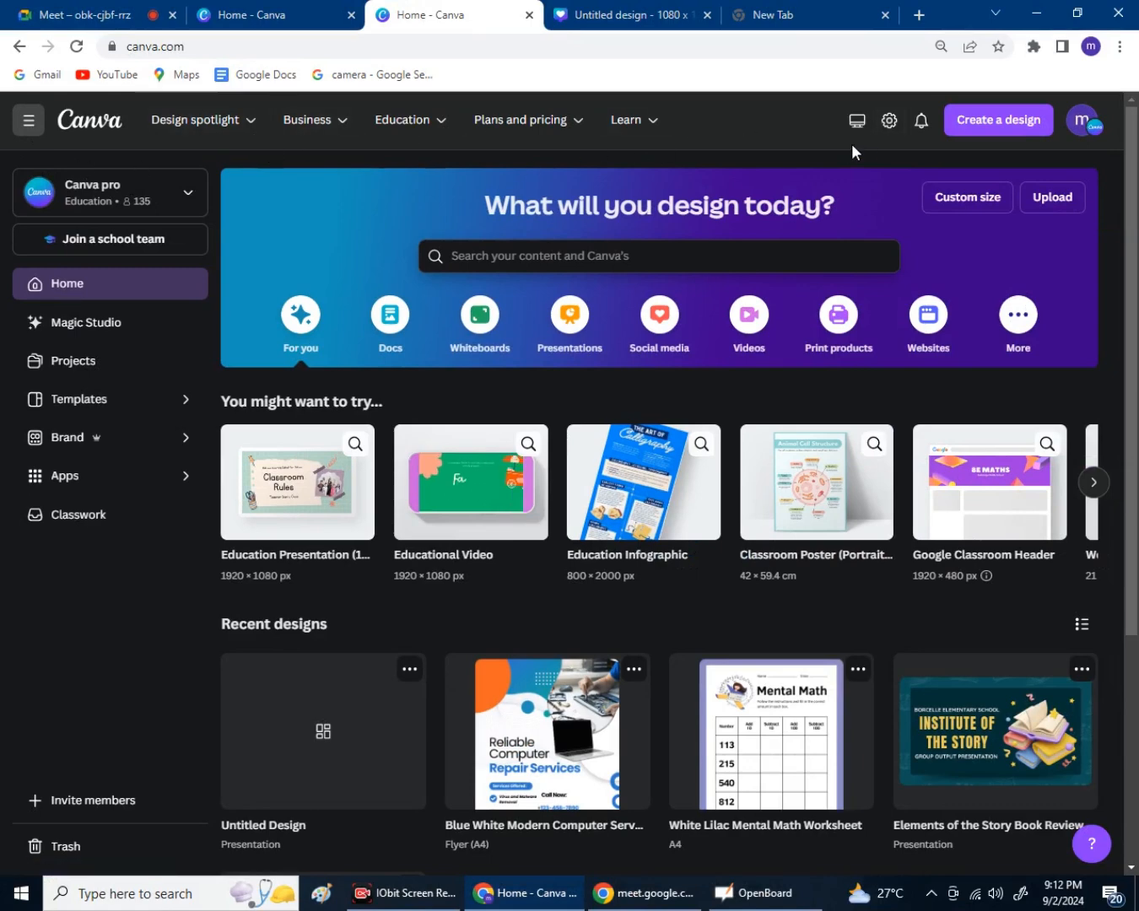
click(887, 122)
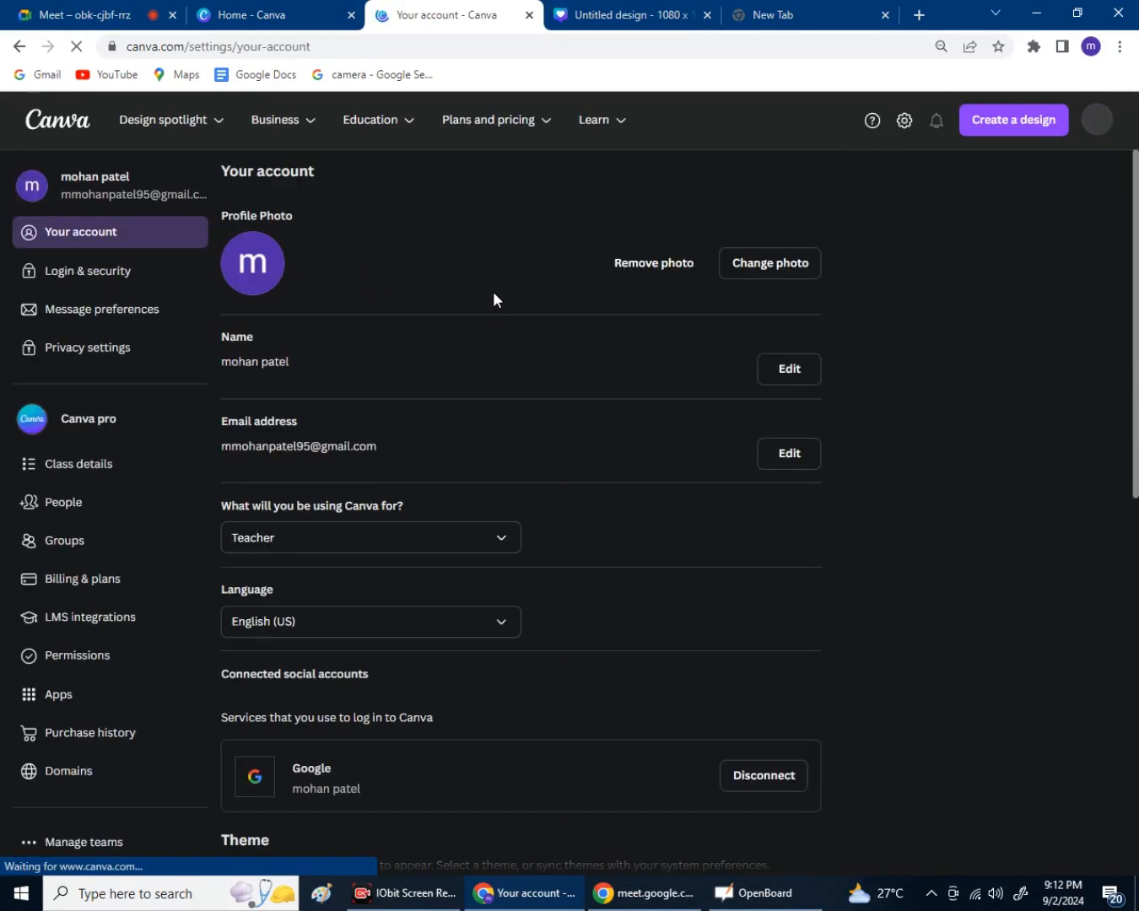
scroll(496, 310, down, 1)
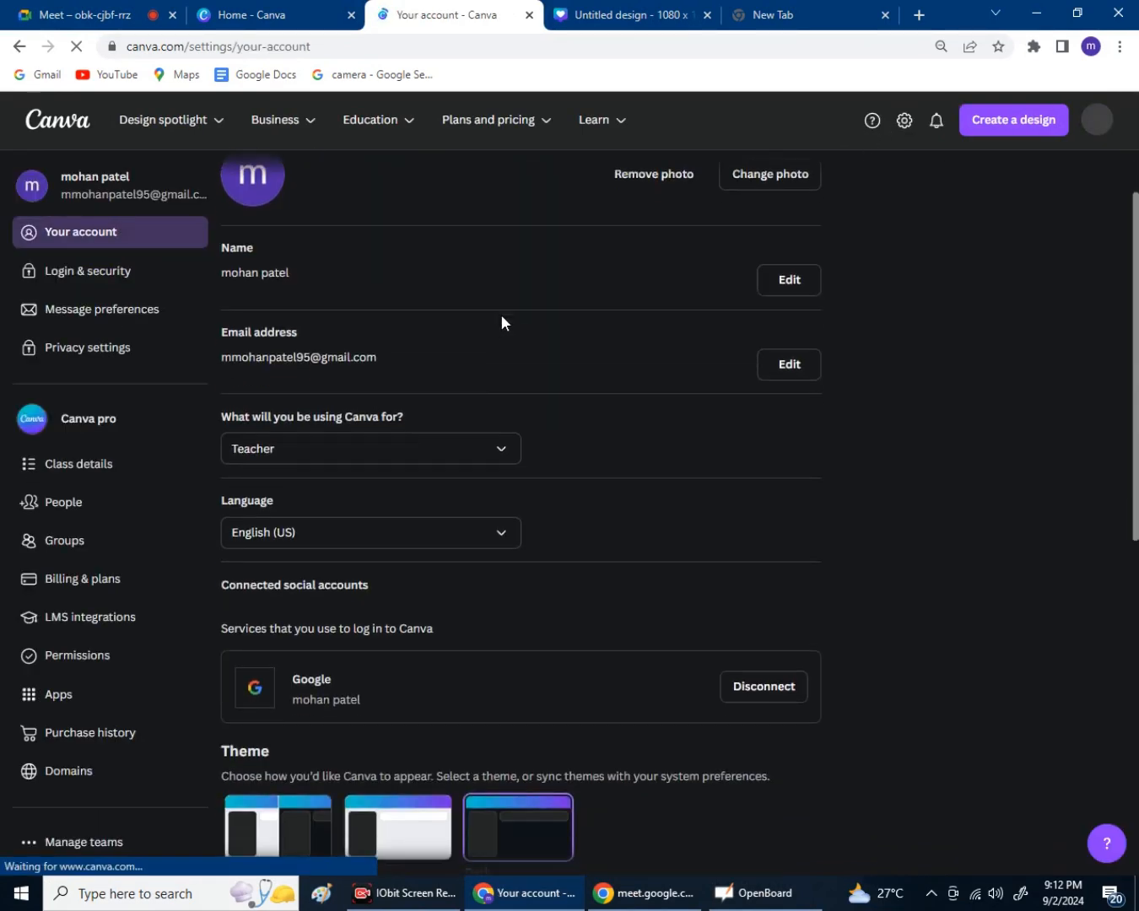
scroll(500, 322, down, 1)
scroll(501, 319, down, 1)
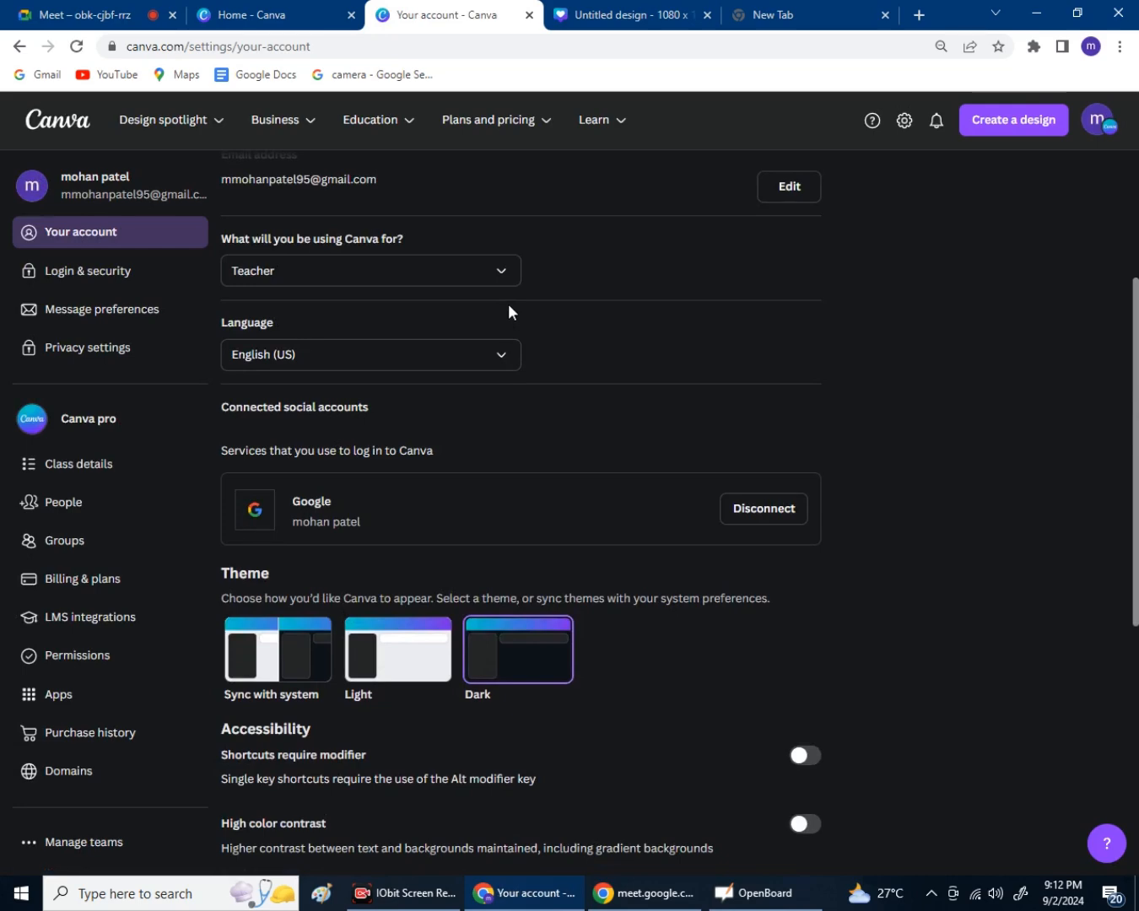
mouse_move(527, 137)
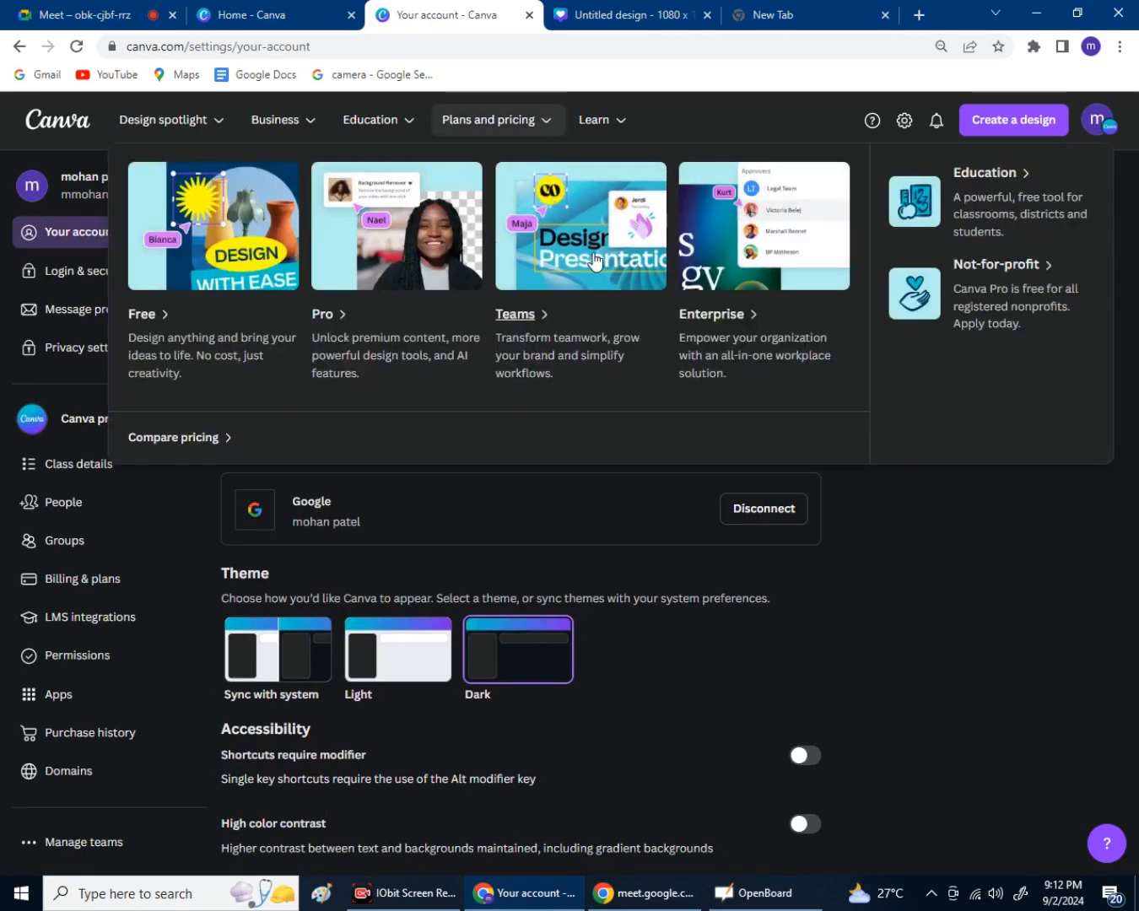
scroll(583, 493, down, 2)
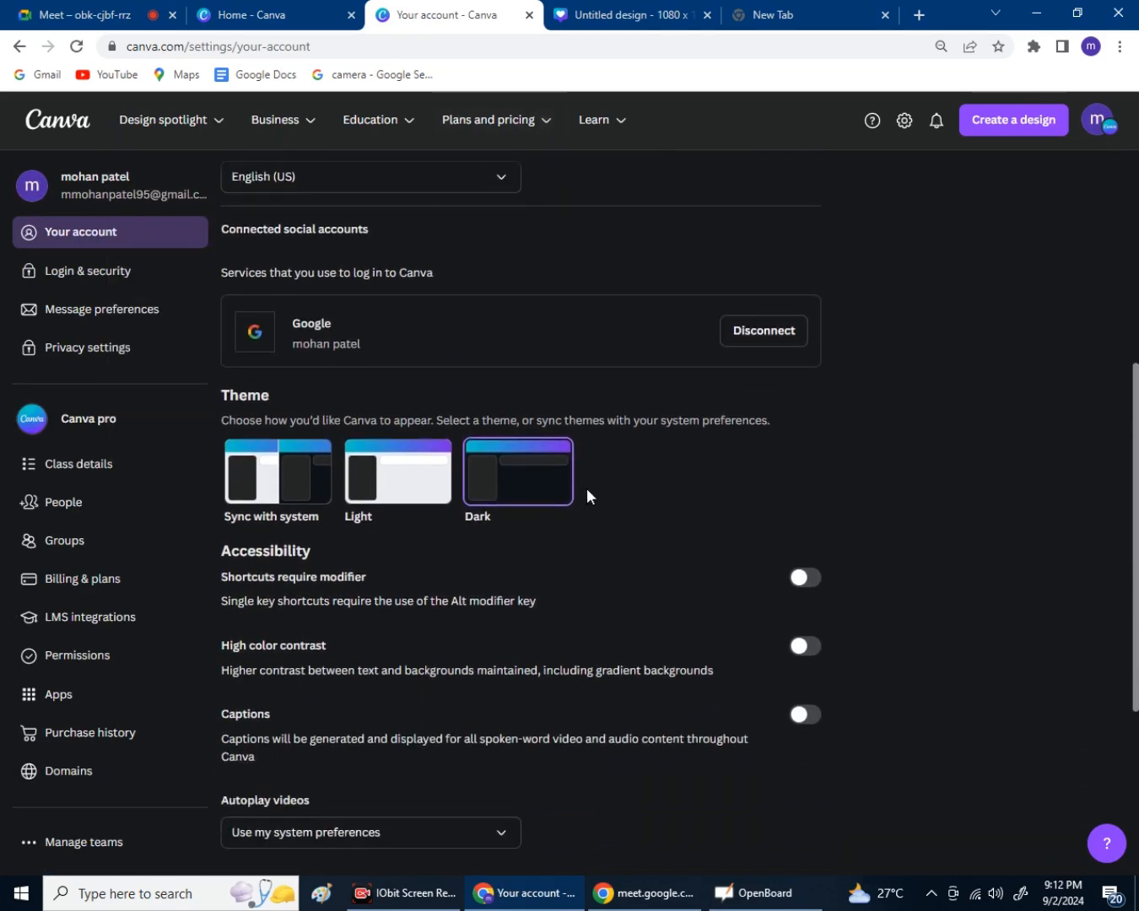
scroll(586, 497, down, 1)
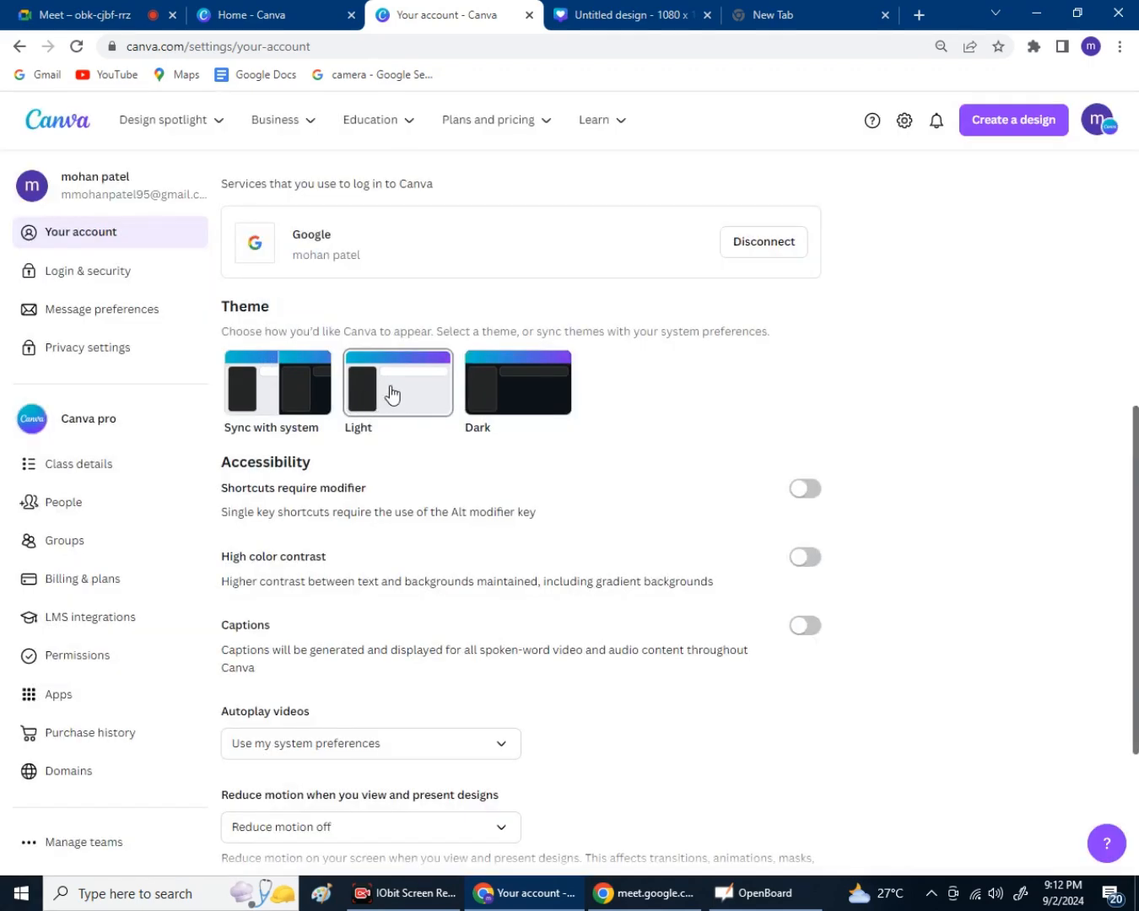
Set the interface theme to Dark, then switch to the Google Meet call.
click(500, 414)
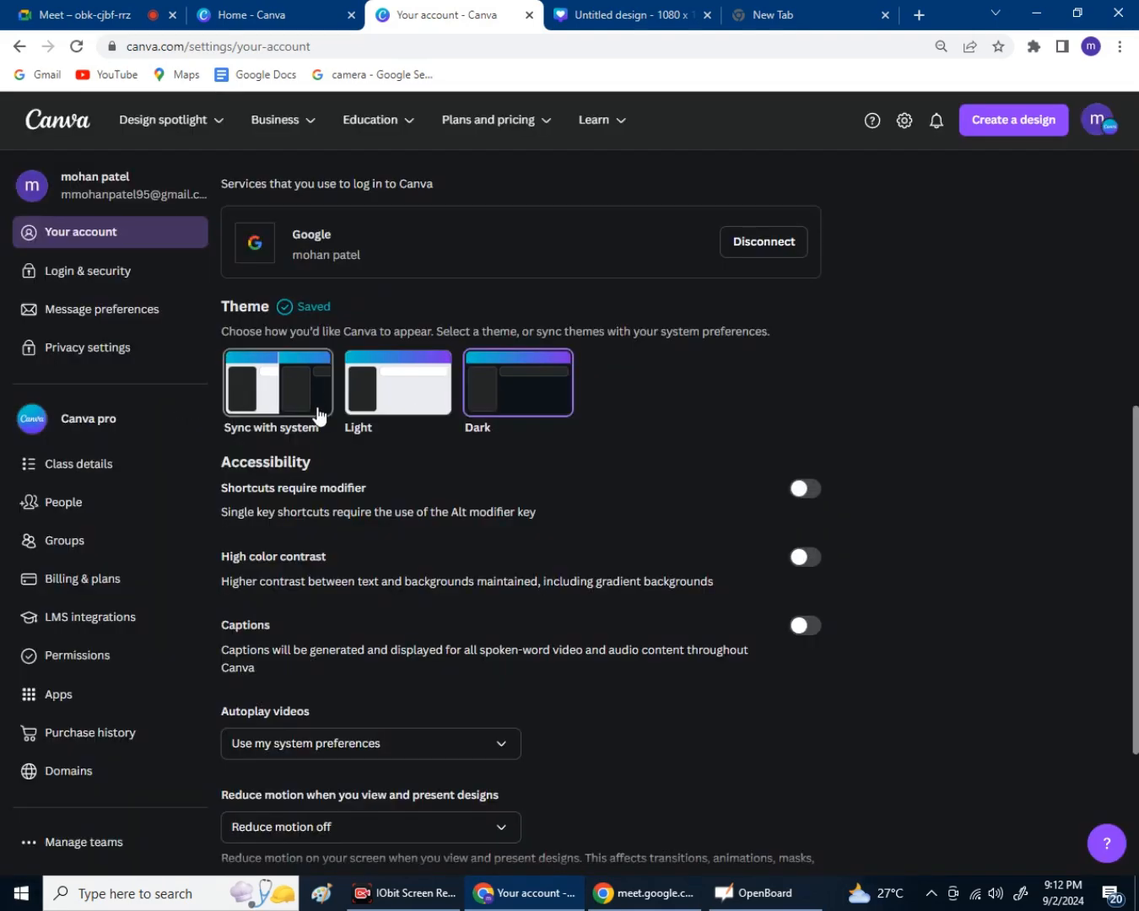
scroll(321, 417, down, 3)
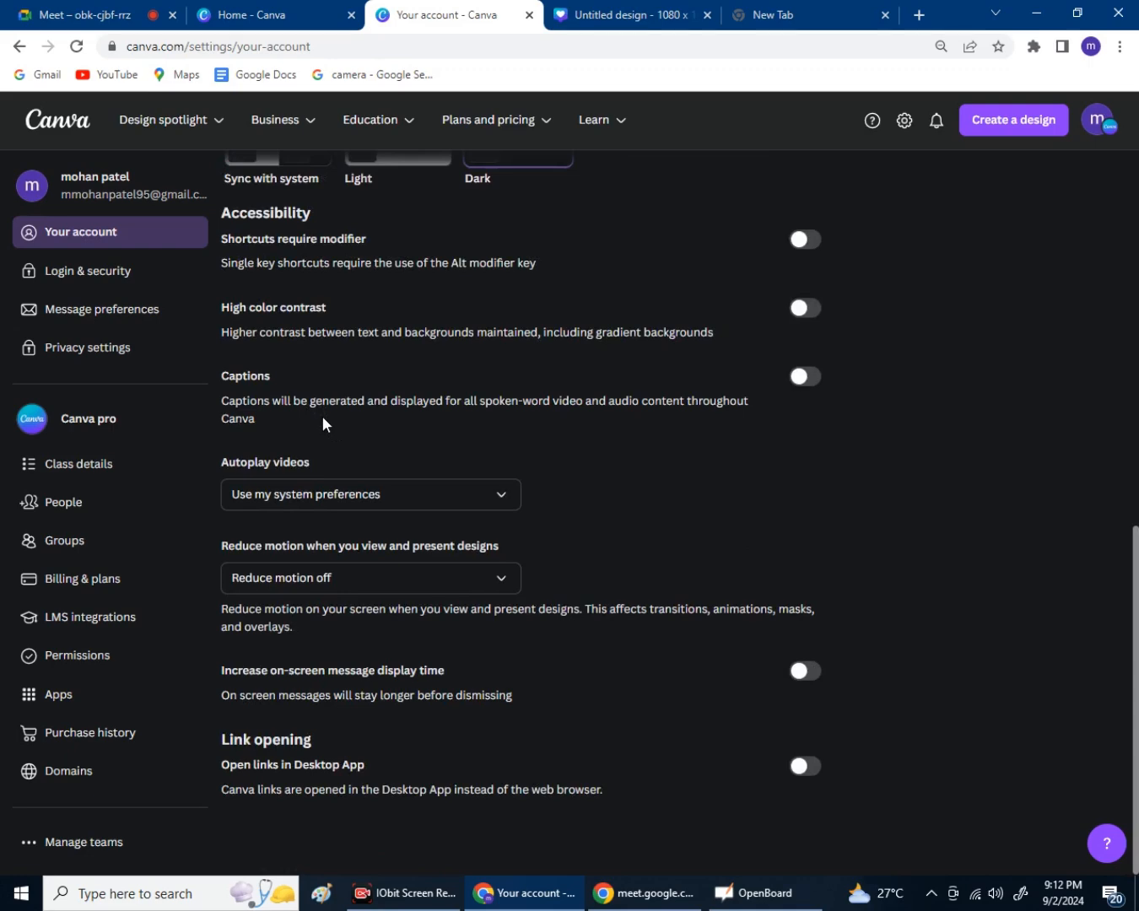
scroll(322, 418, up, 3)
scroll(323, 421, up, 2)
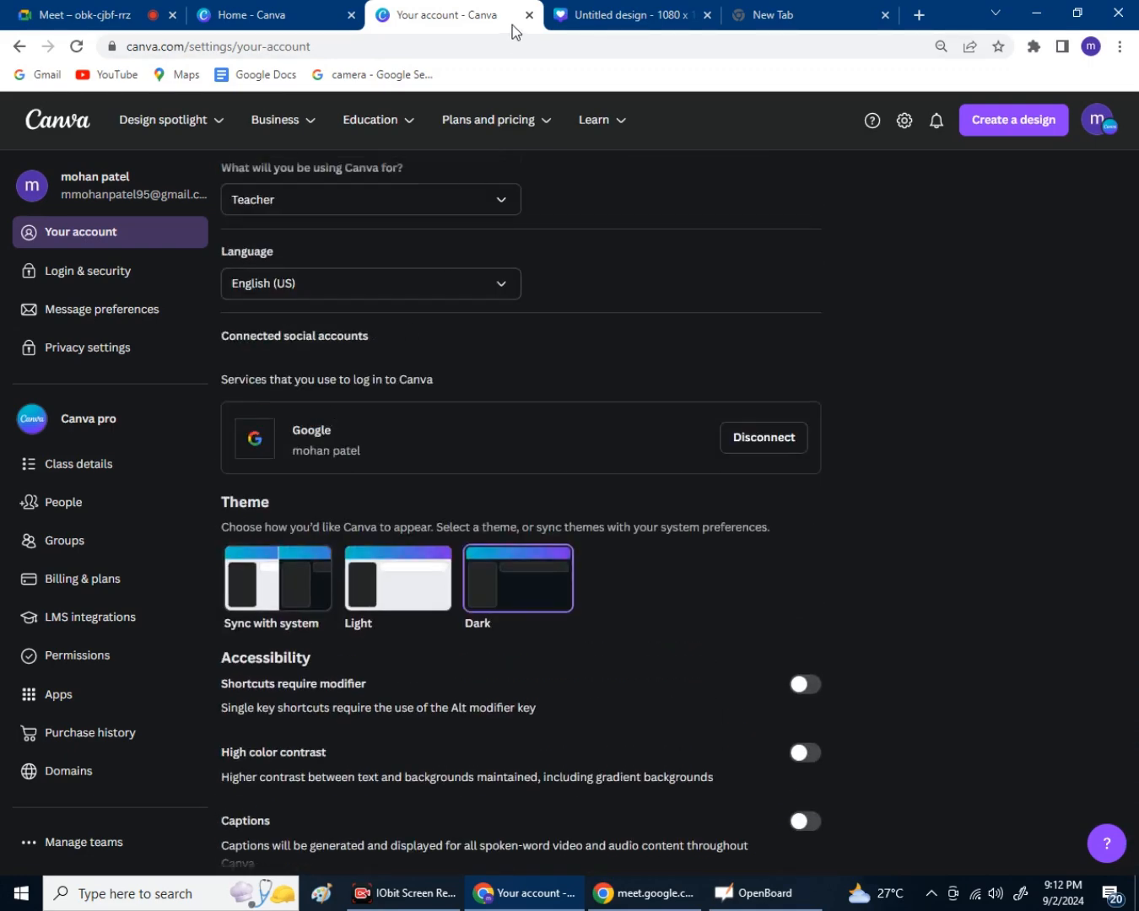
click(117, 18)
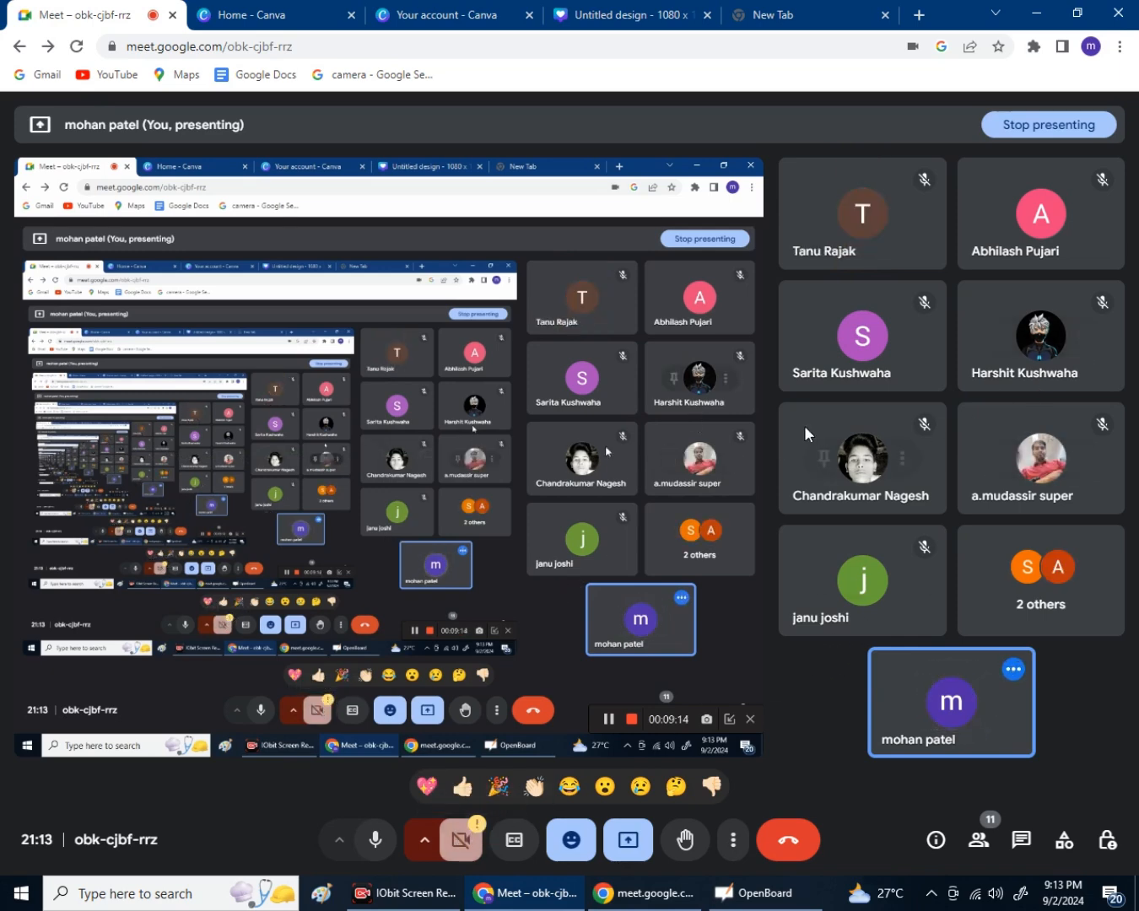
Switch to the blank Untitled design tab.
click(651, 14)
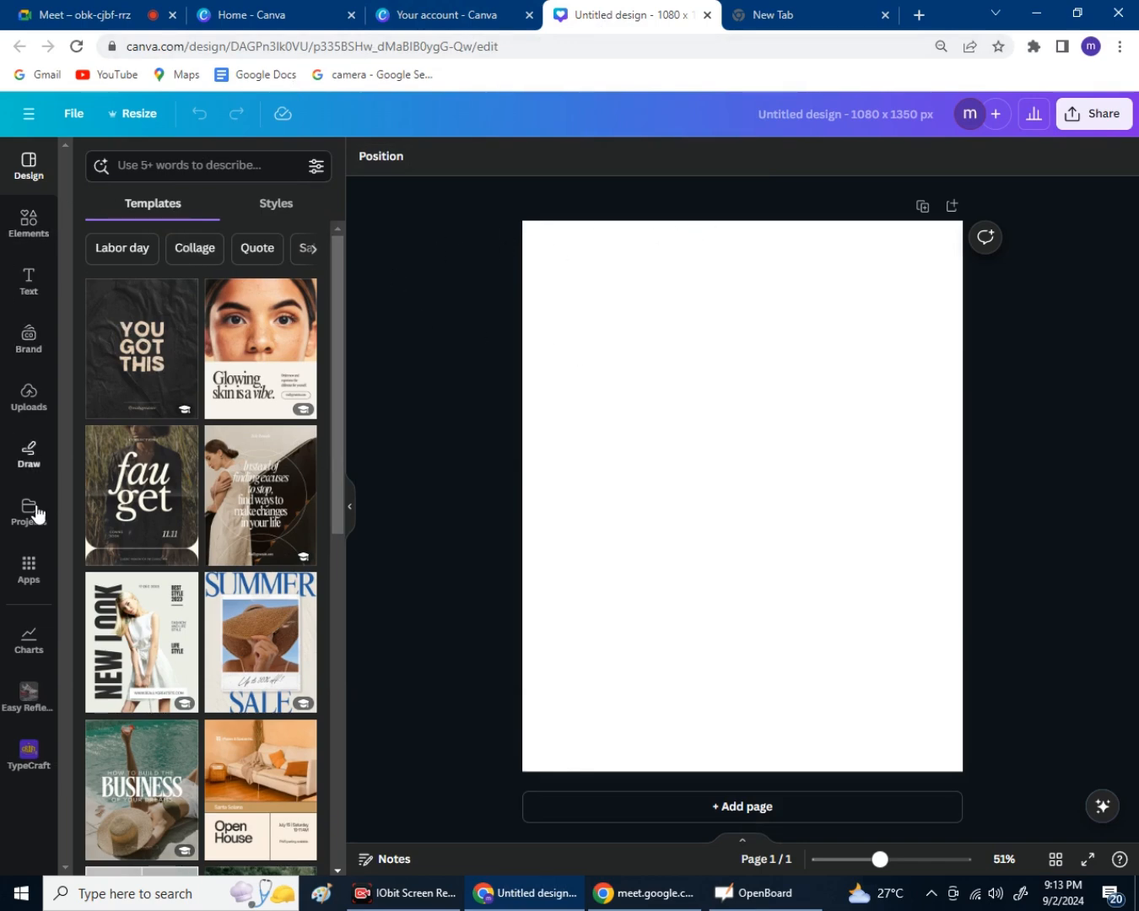
Back in account settings, try the System and Light themes before settling on Dark.
click(446, 14)
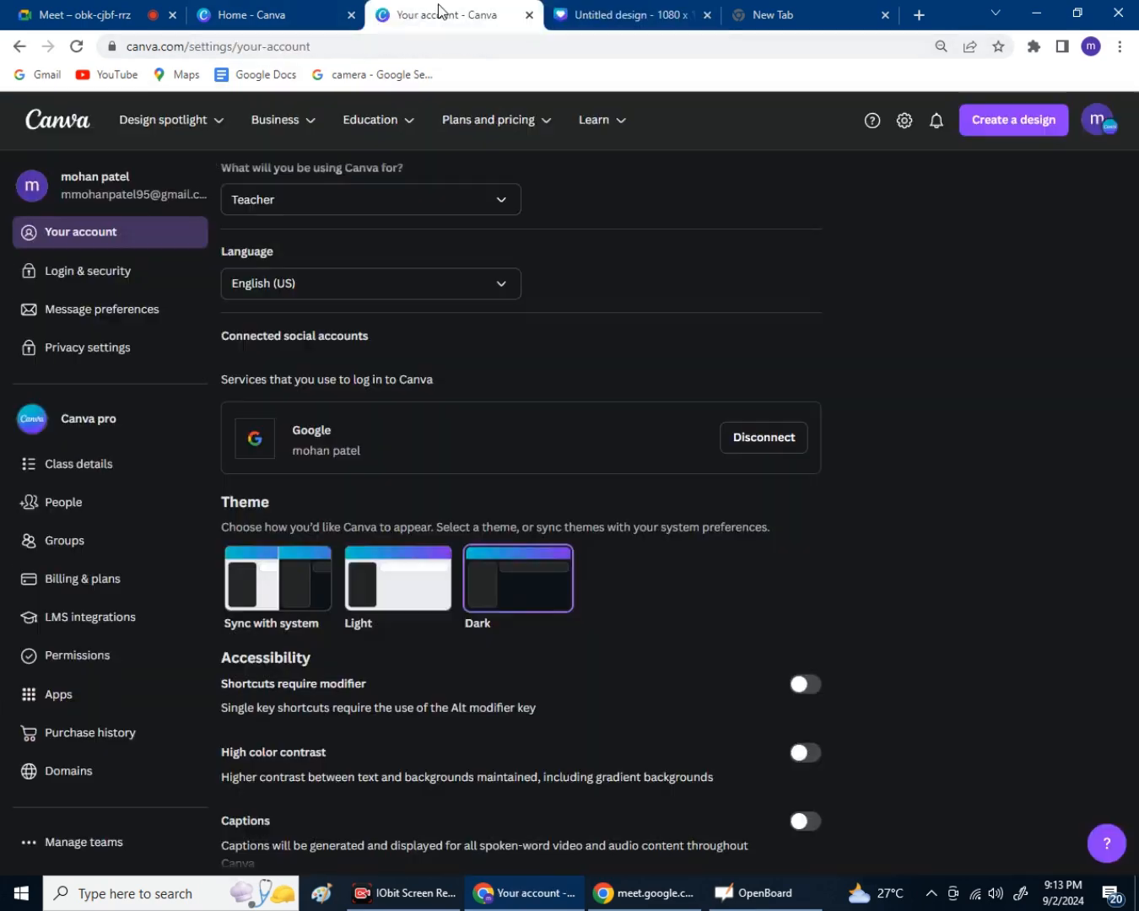
scroll(549, 490, down, 2)
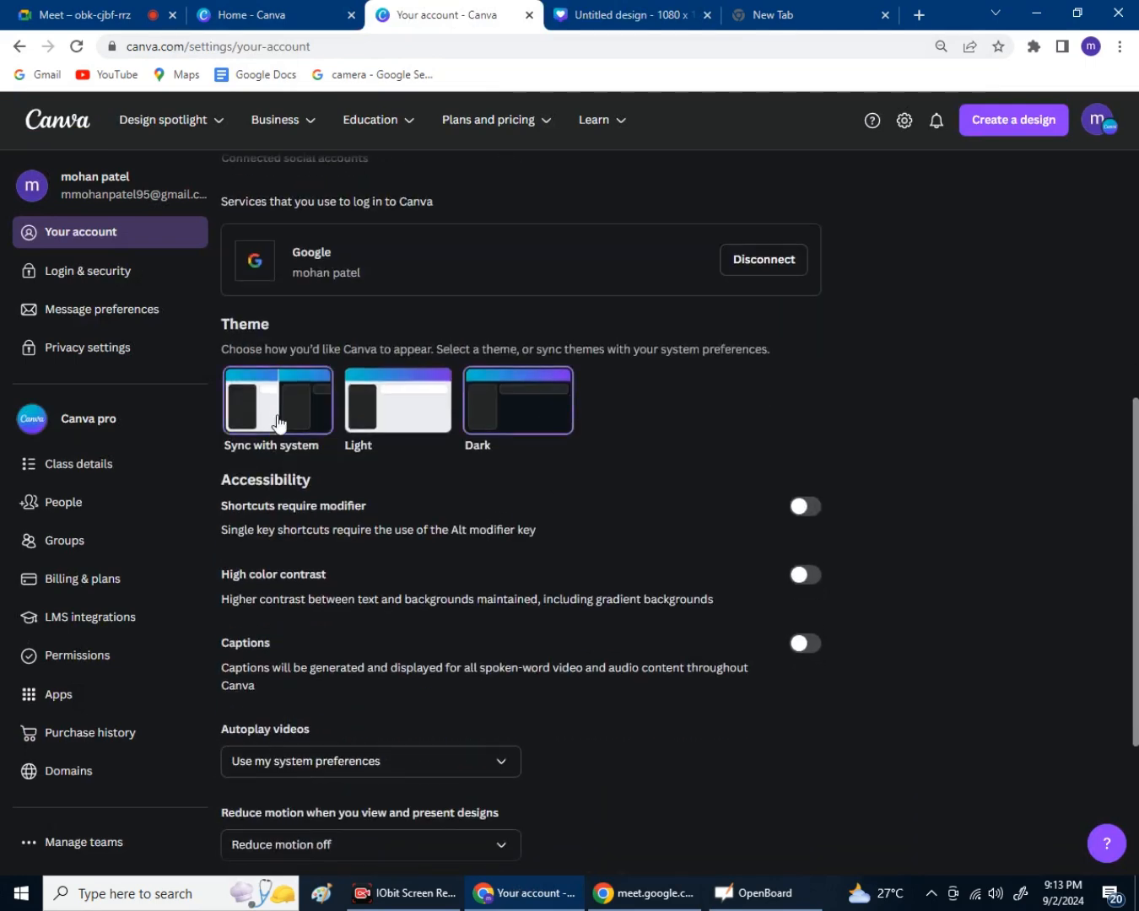
click(277, 421)
click(427, 415)
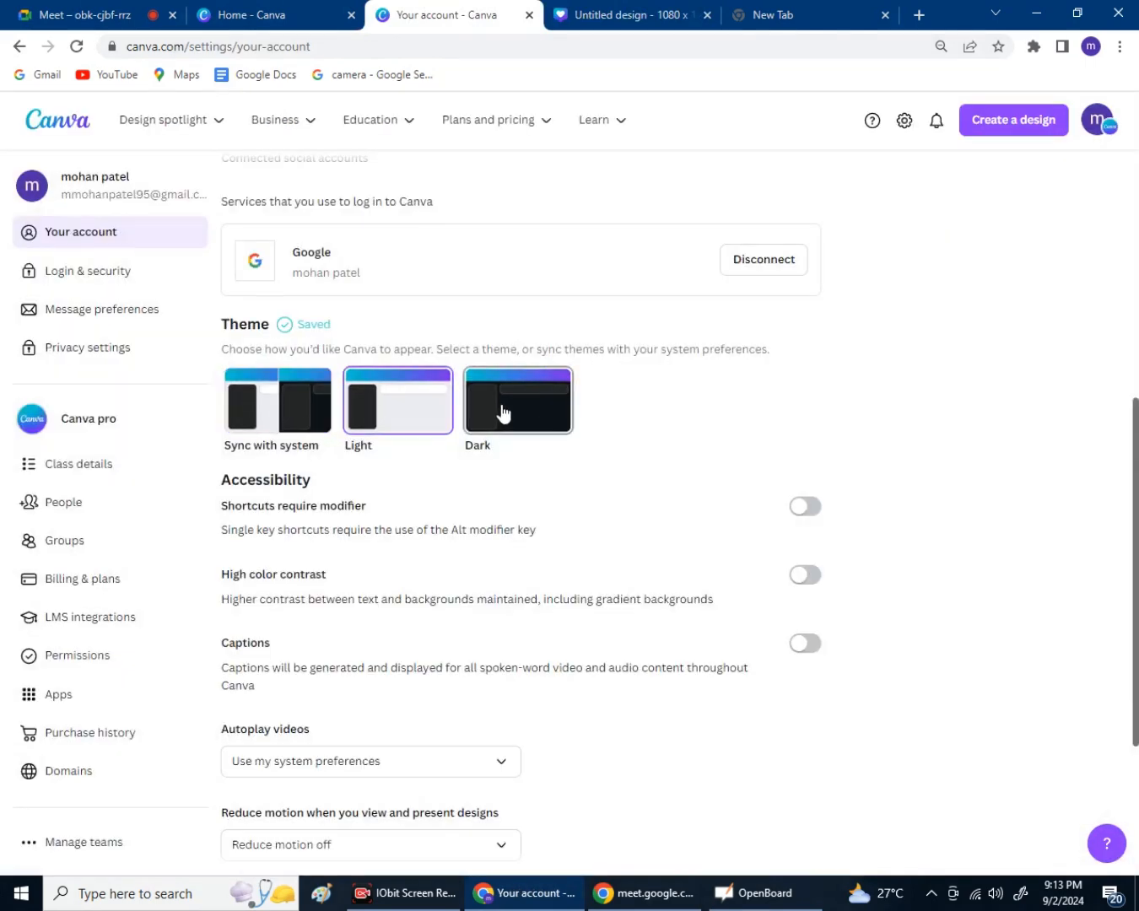
click(502, 413)
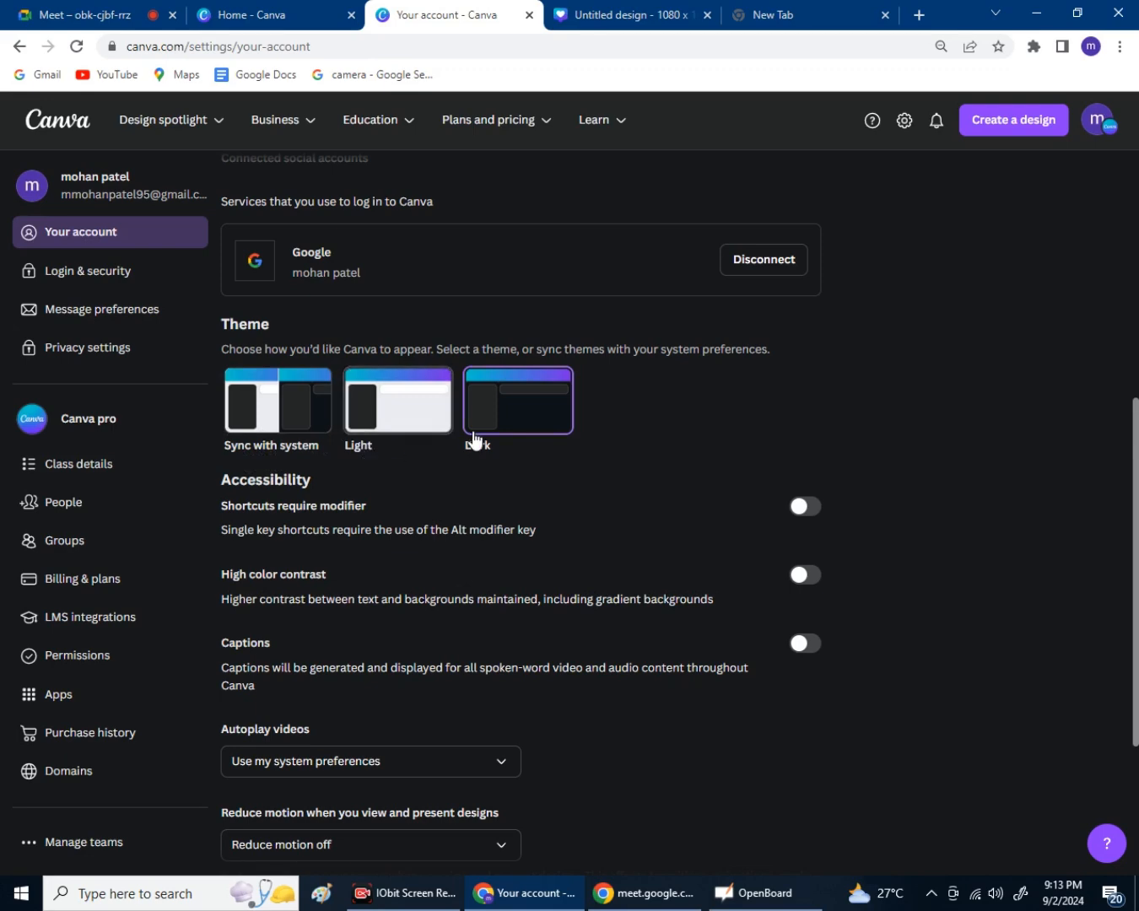
Turn off High color contrast and return to the Untitled design tab.
scroll(401, 549, down, 3)
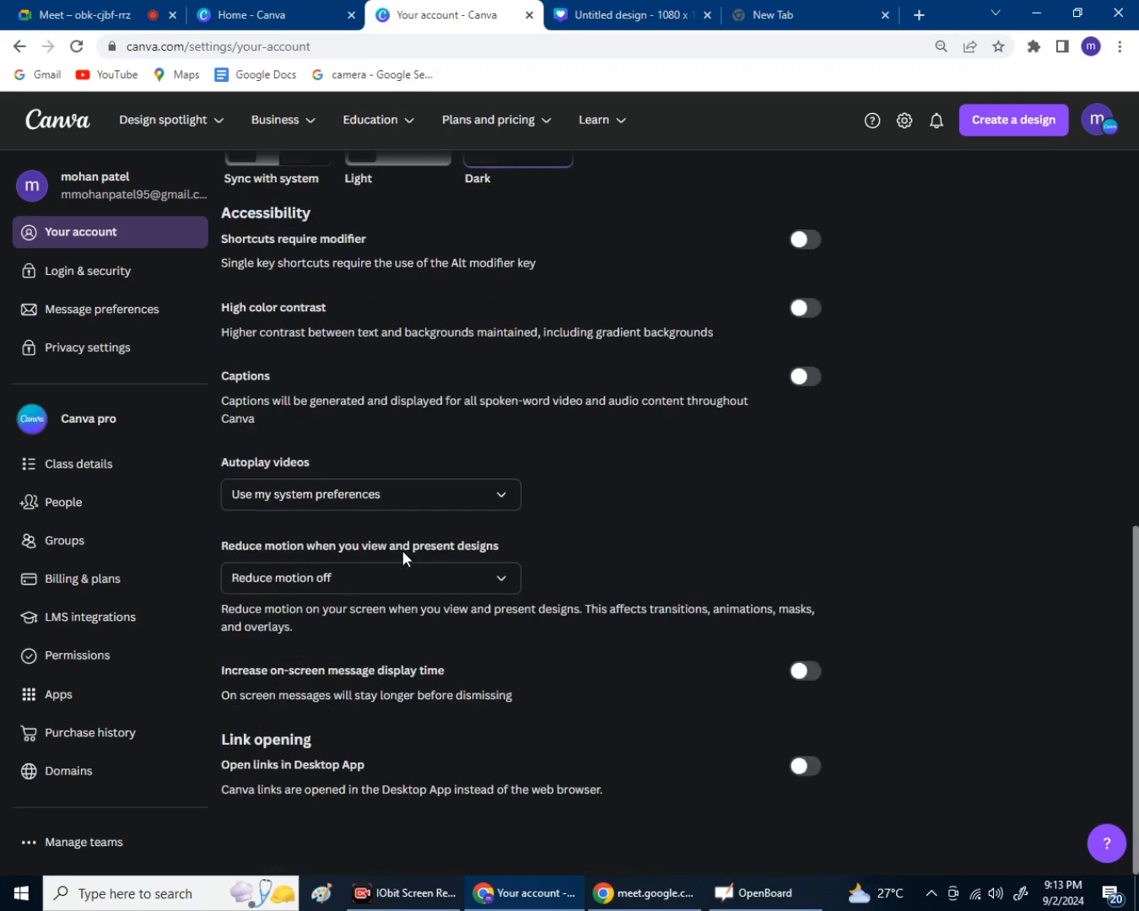
scroll(403, 540, up, 9)
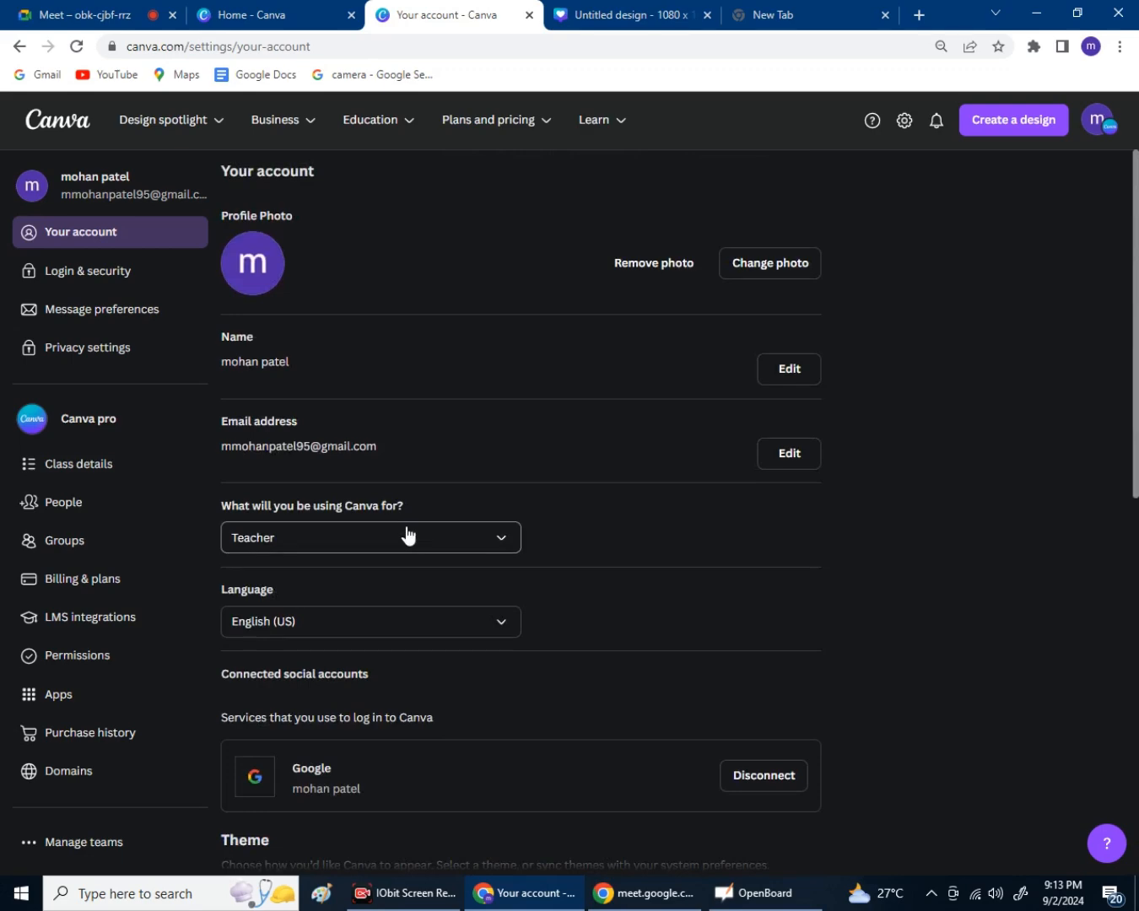
scroll(407, 531, down, 7)
scroll(408, 517, down, 2)
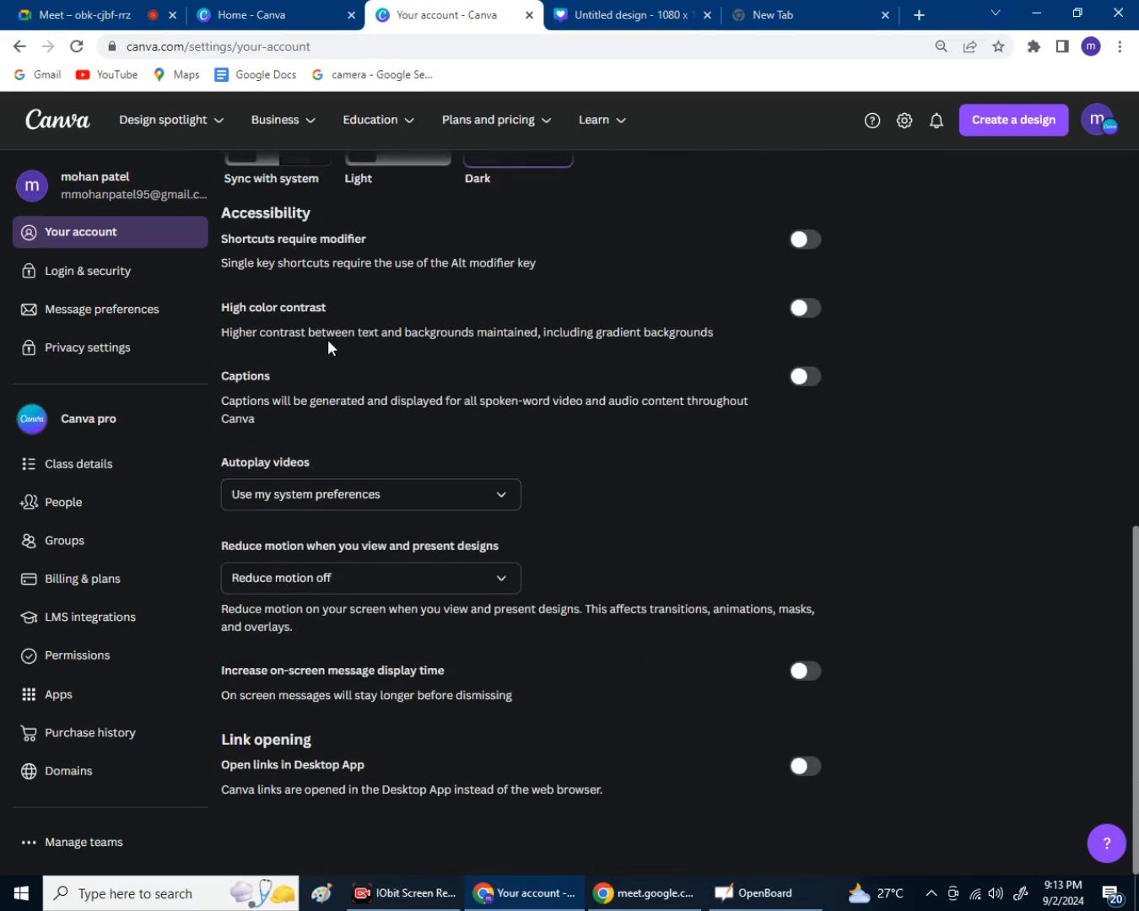
click(810, 309)
scroll(578, 329, up, 8)
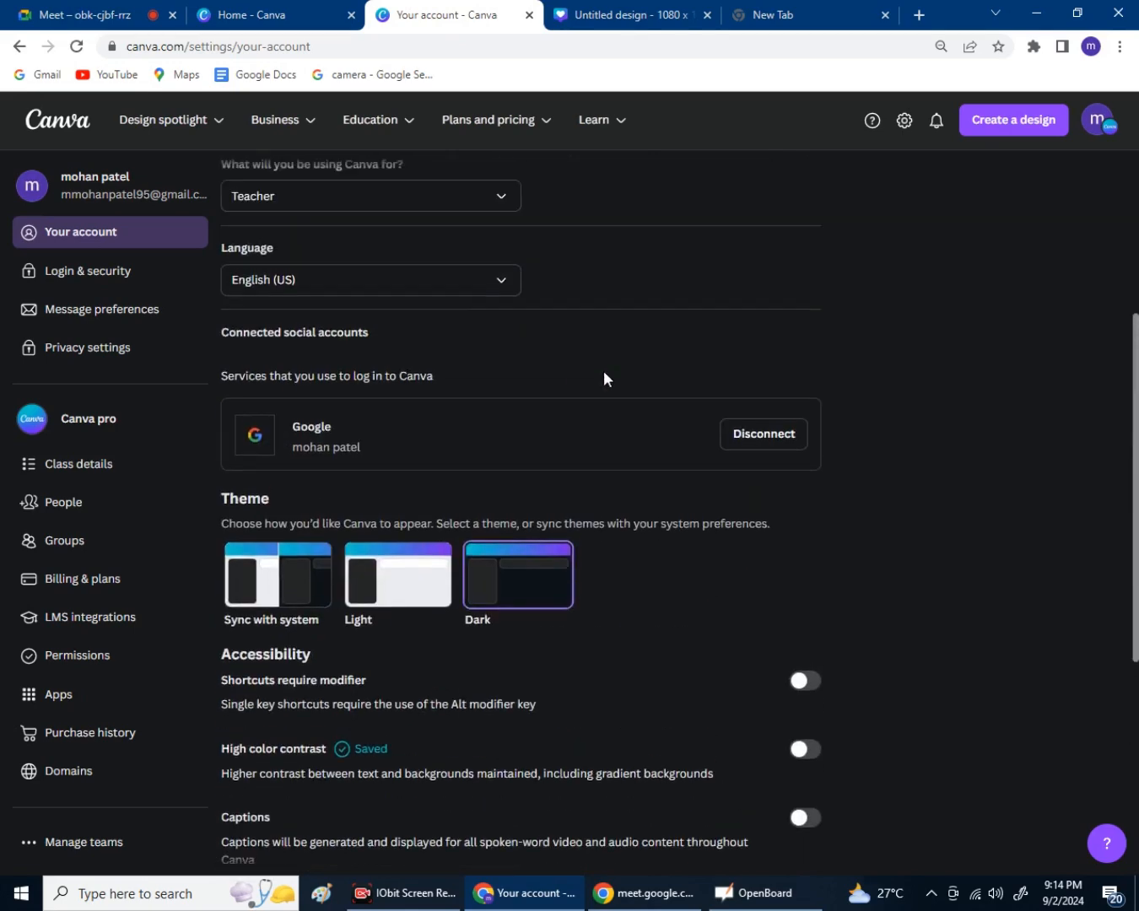
scroll(567, 521, down, 5)
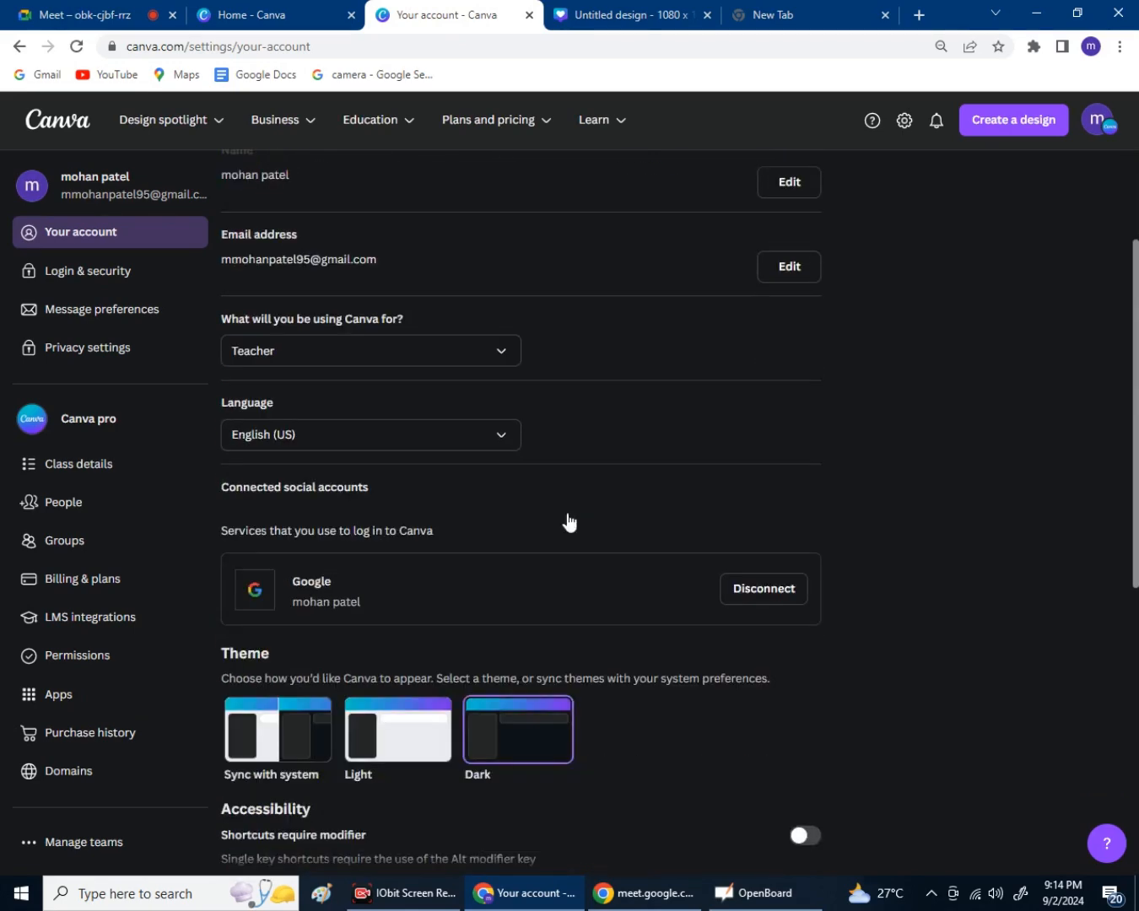
scroll(566, 506, up, 5)
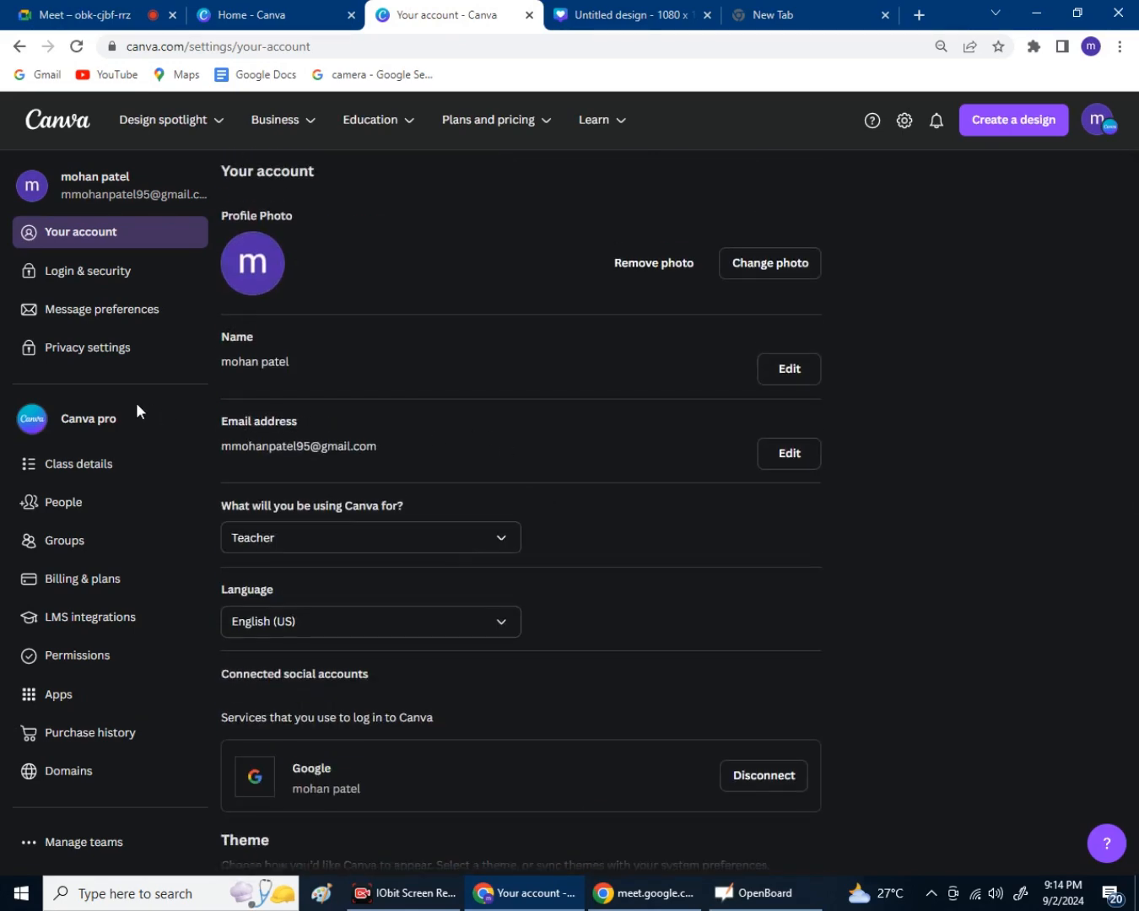
click(651, 18)
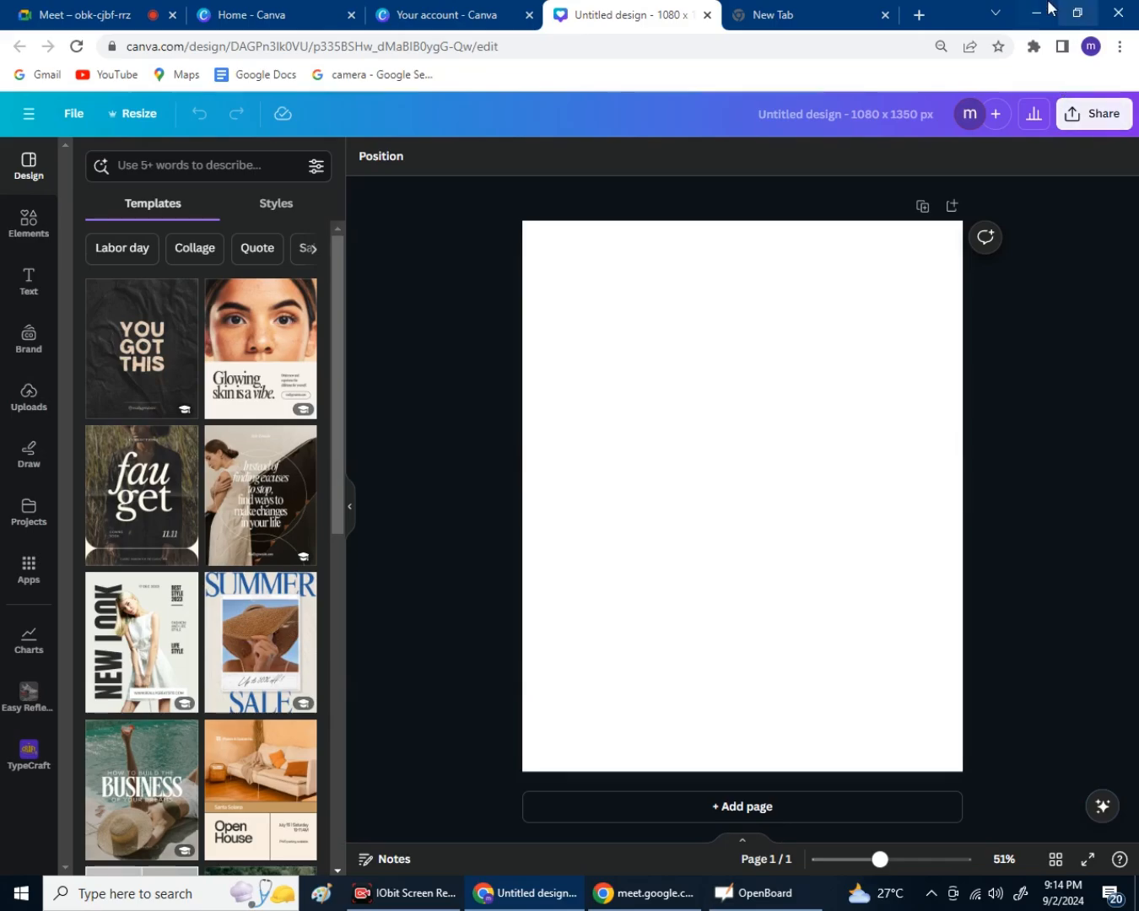
Launch Epic Pen from its desktop shortcut and bring Chrome's Untitled design window back in front.
click(1046, 9)
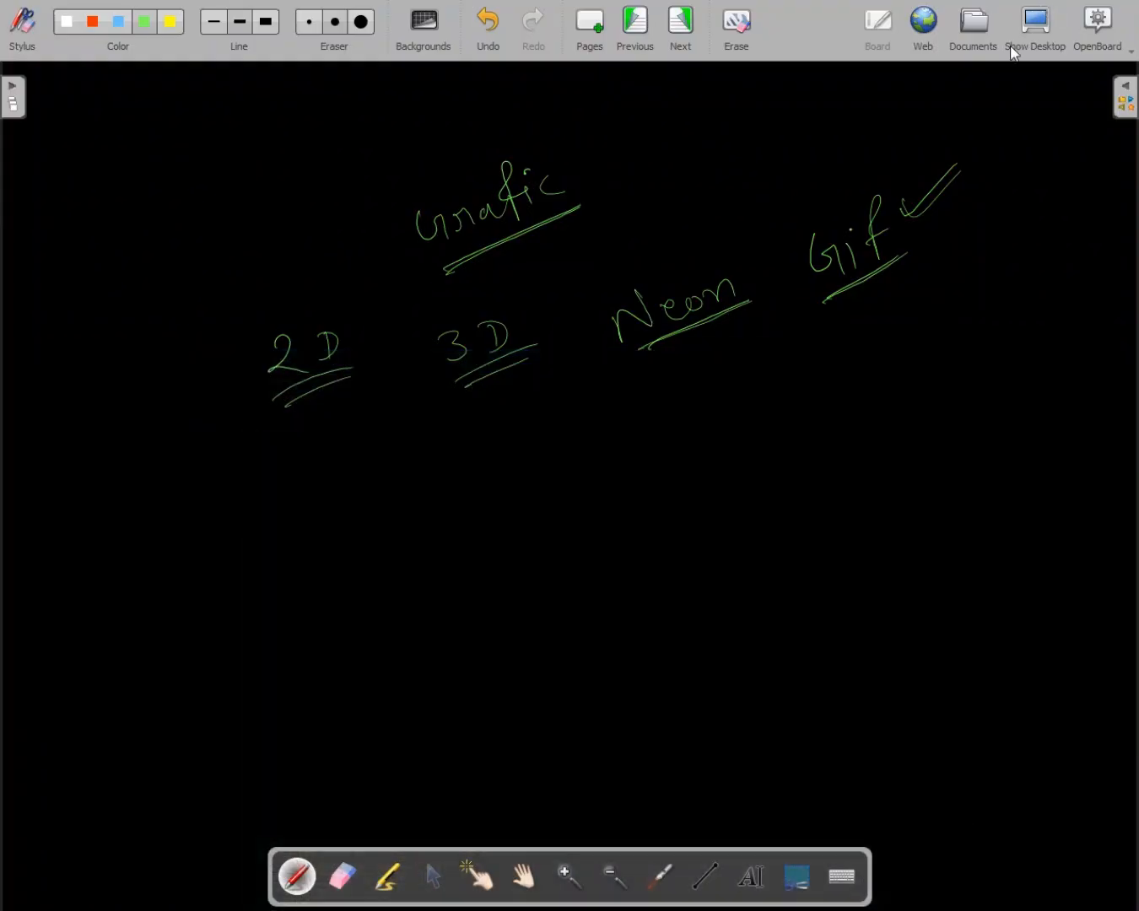
key(super+Tab)
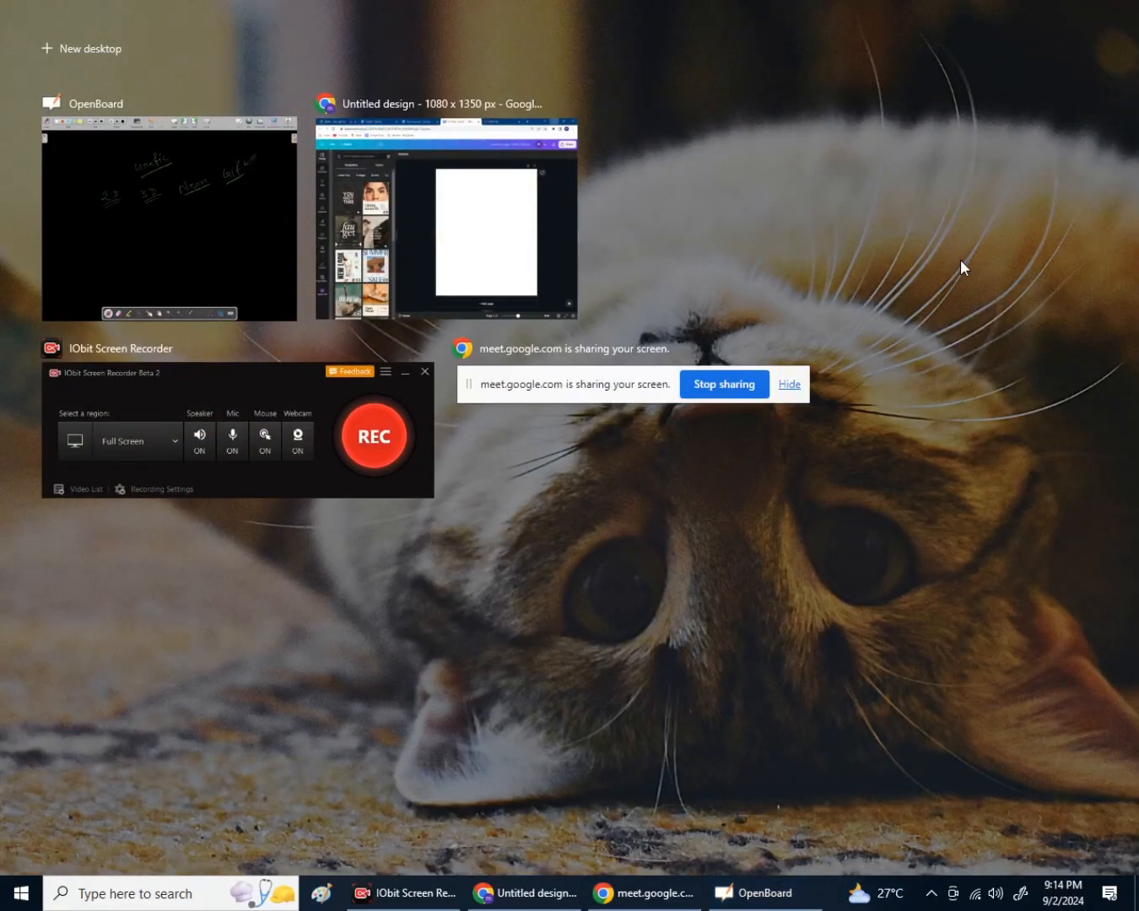
key(super+Tab)
key(super+Tab)
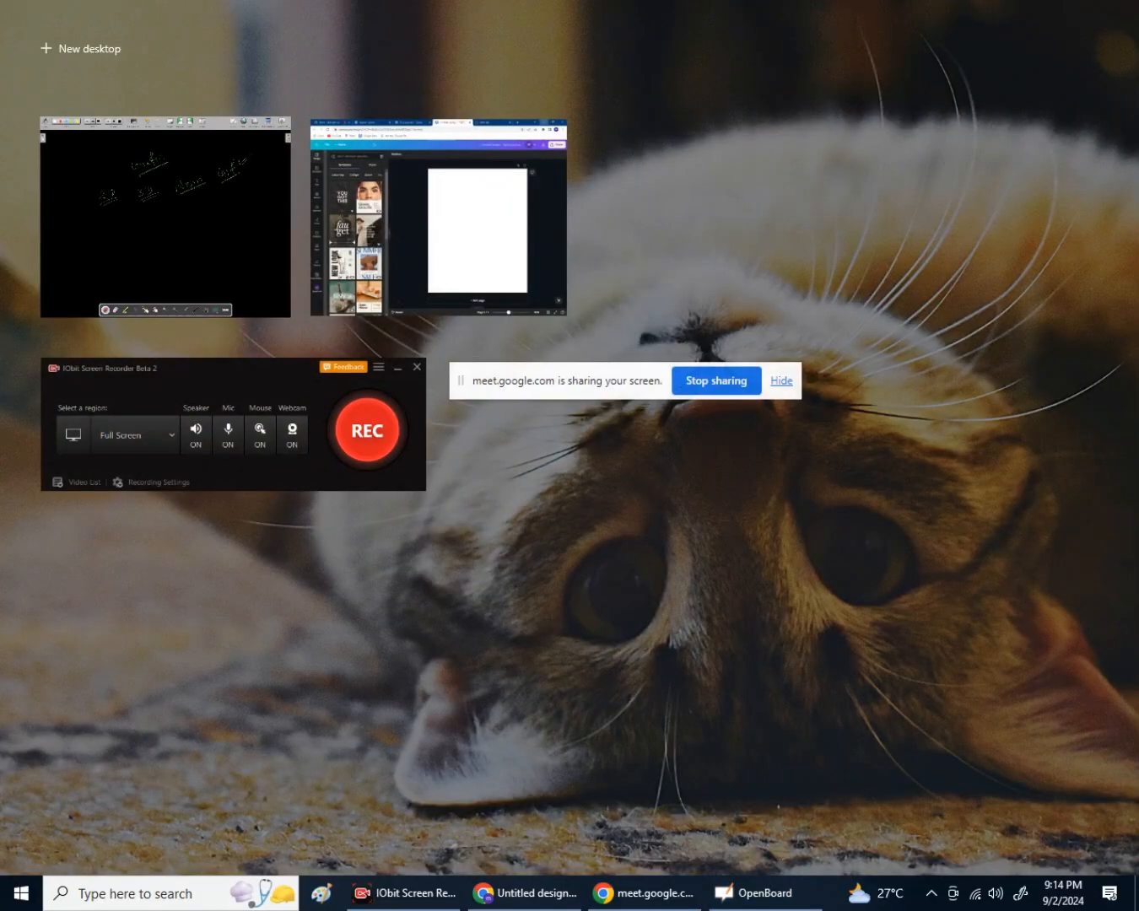
click(1136, 906)
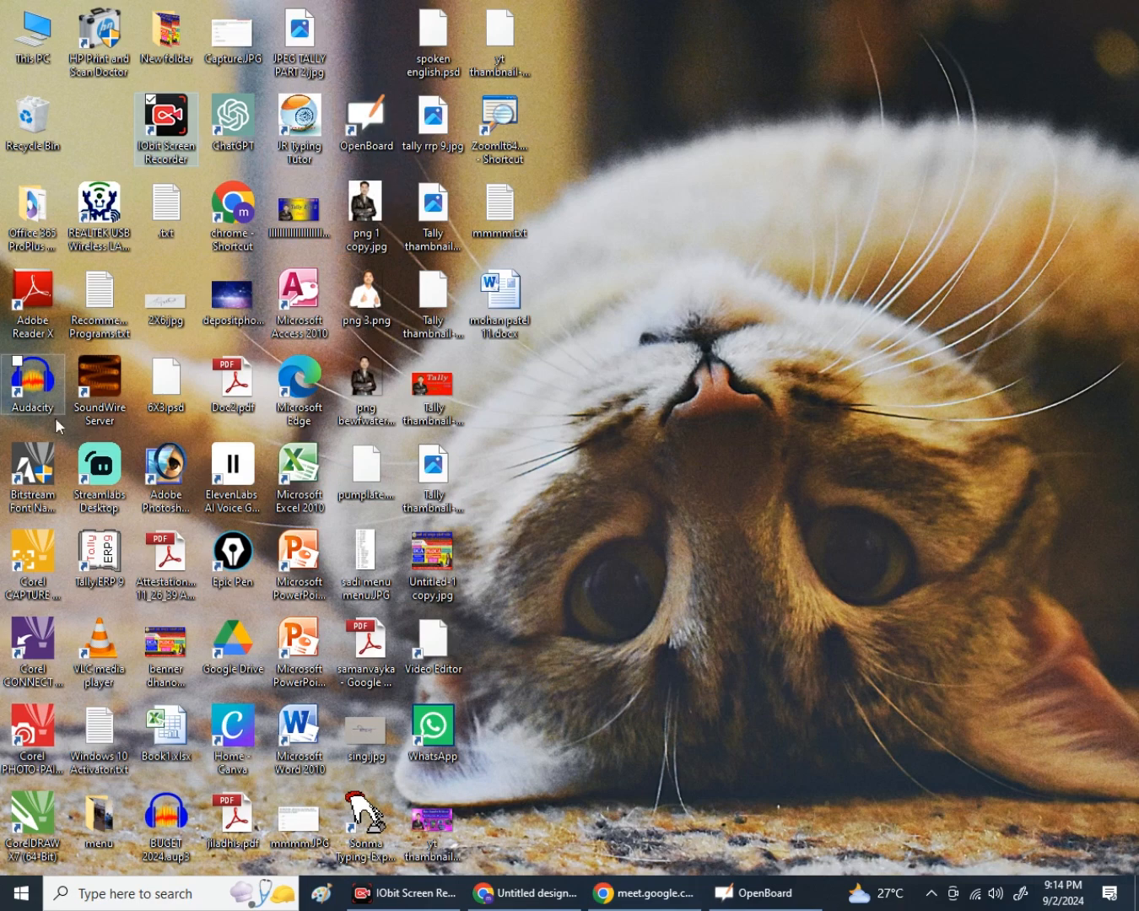
click(239, 569)
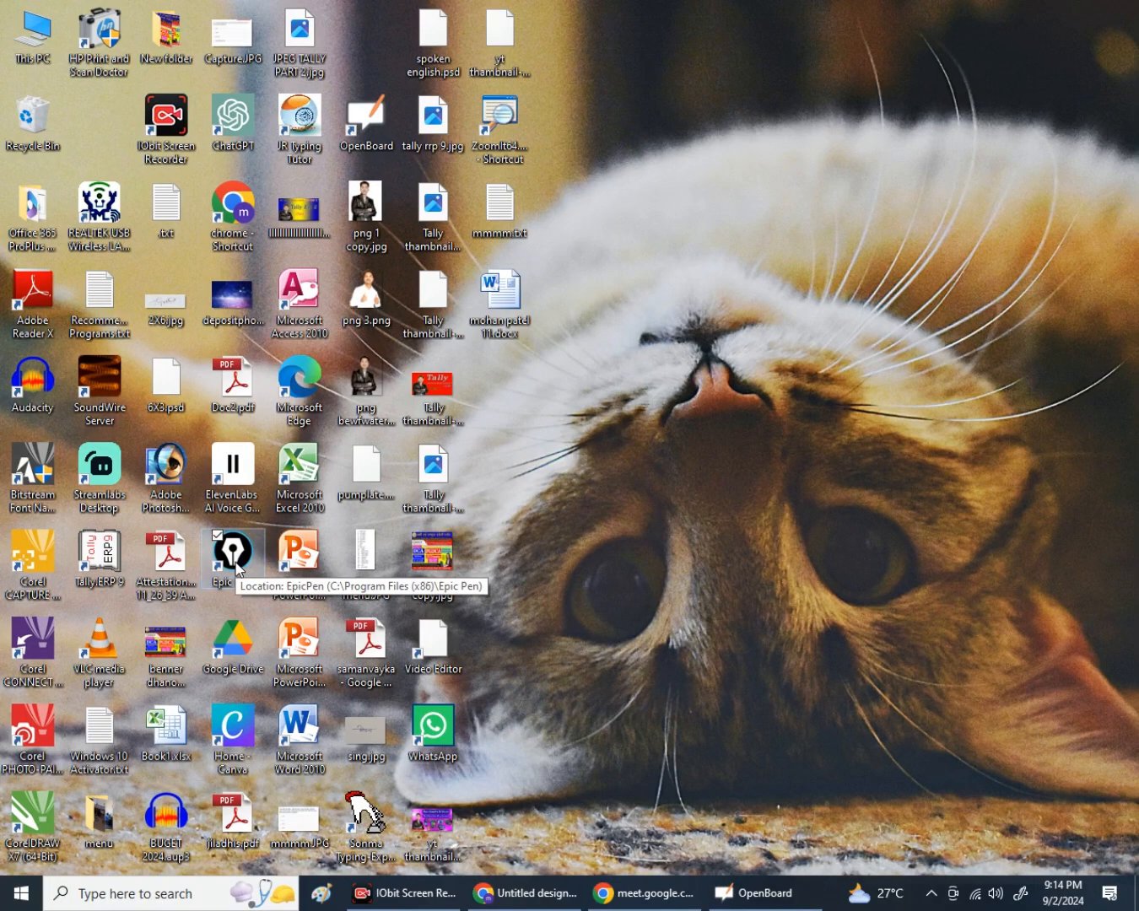
key(alt+Tab)
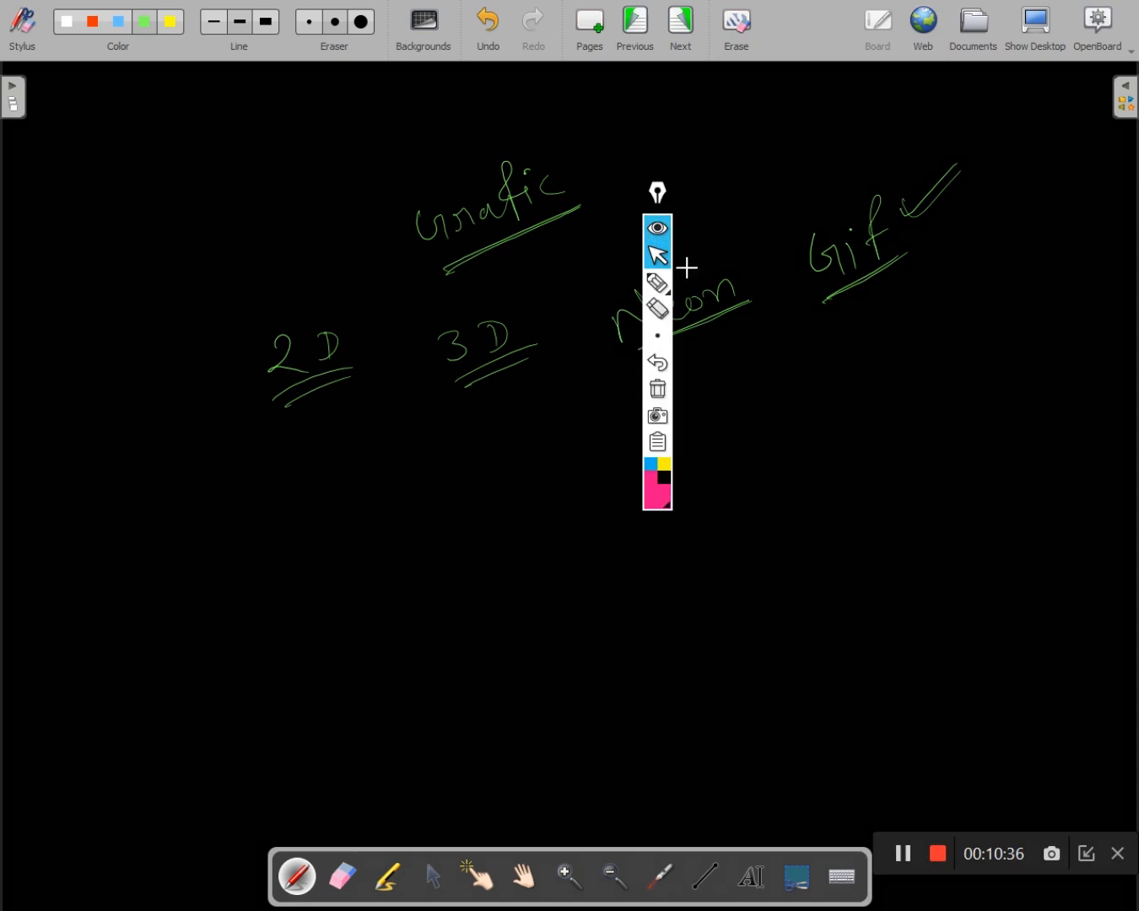
key(super+Tab)
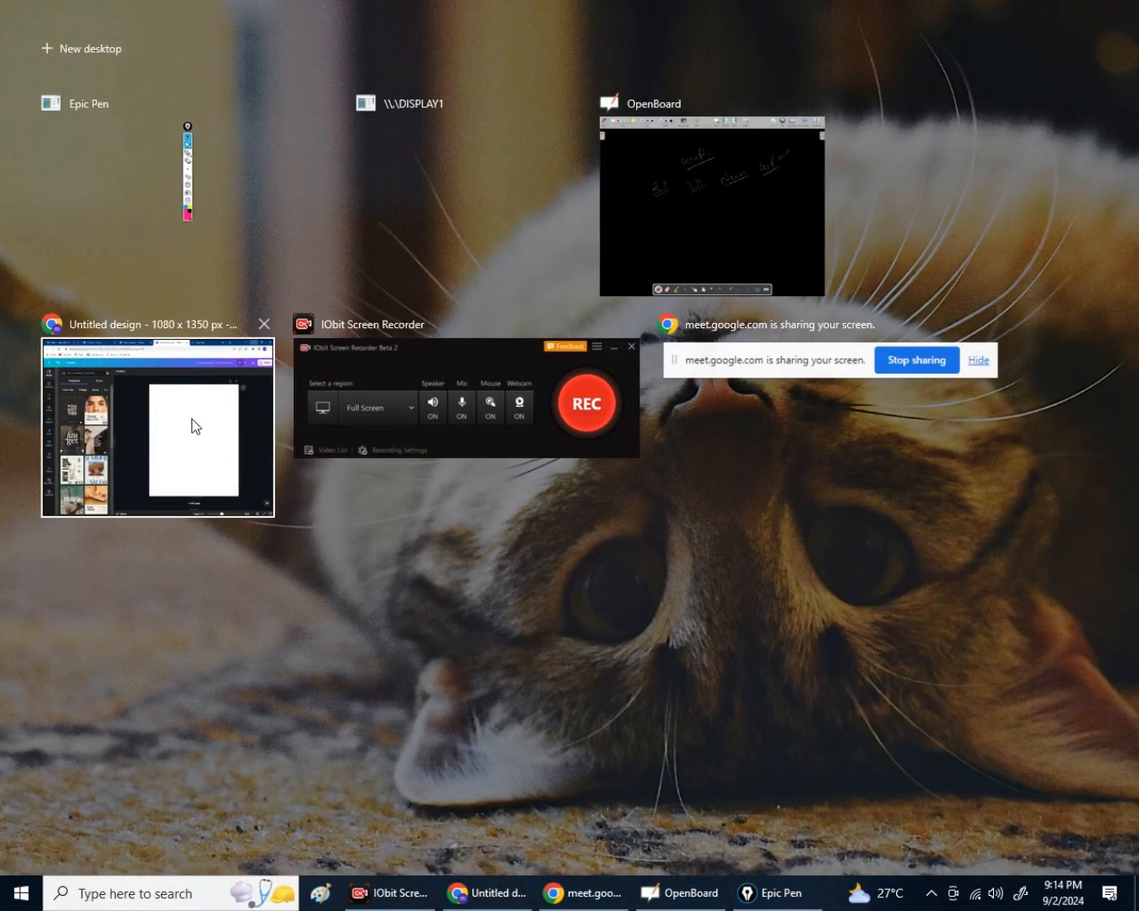
click(192, 419)
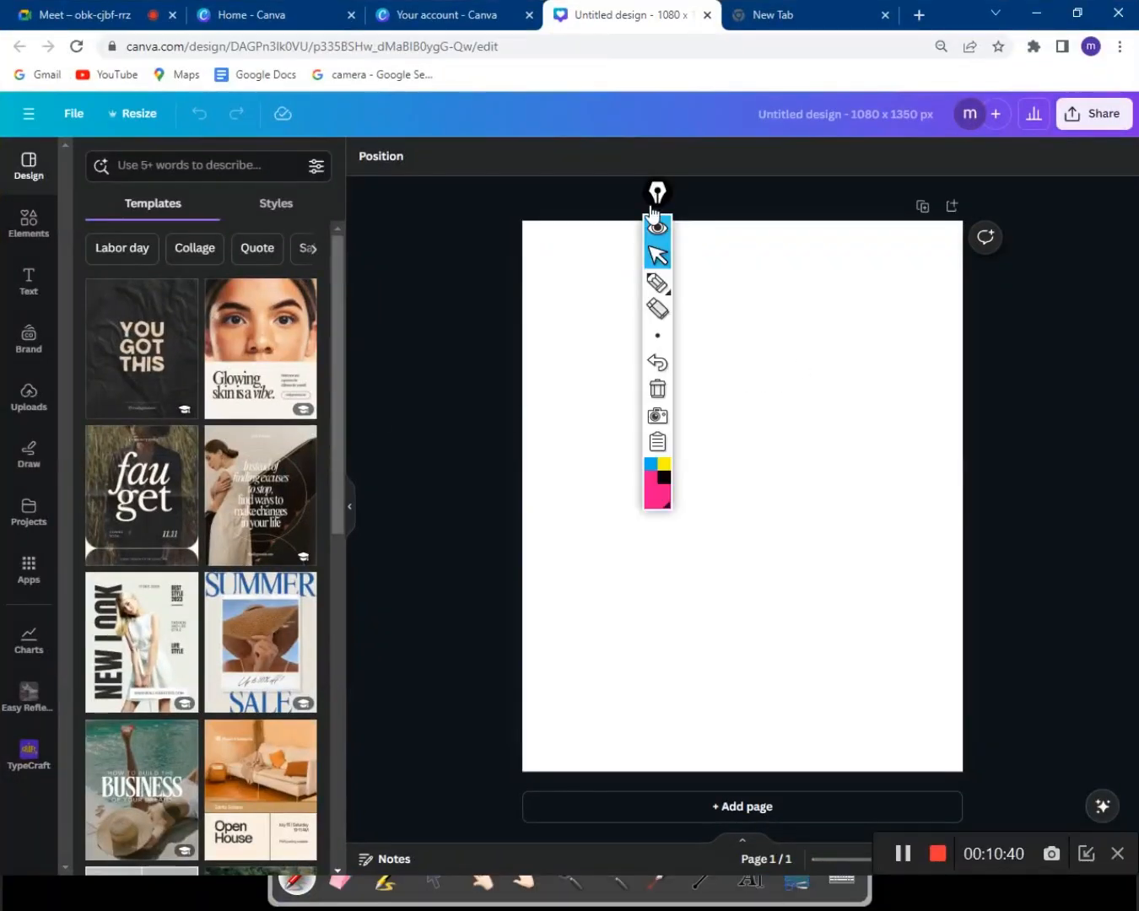
Move the Epic Pen toolbar to the right edge and sketch a pink post outline over the canvas.
drag(653, 206, 1067, 192)
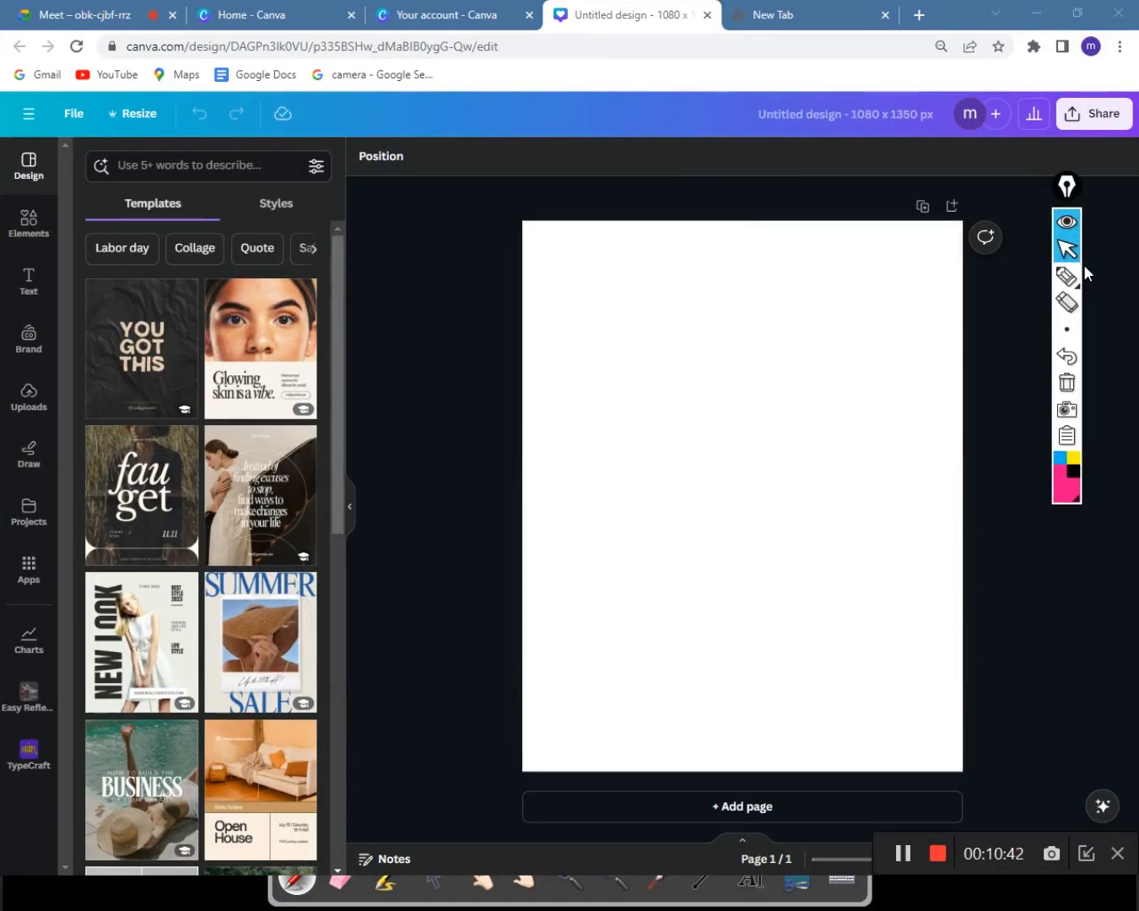
click(1072, 285)
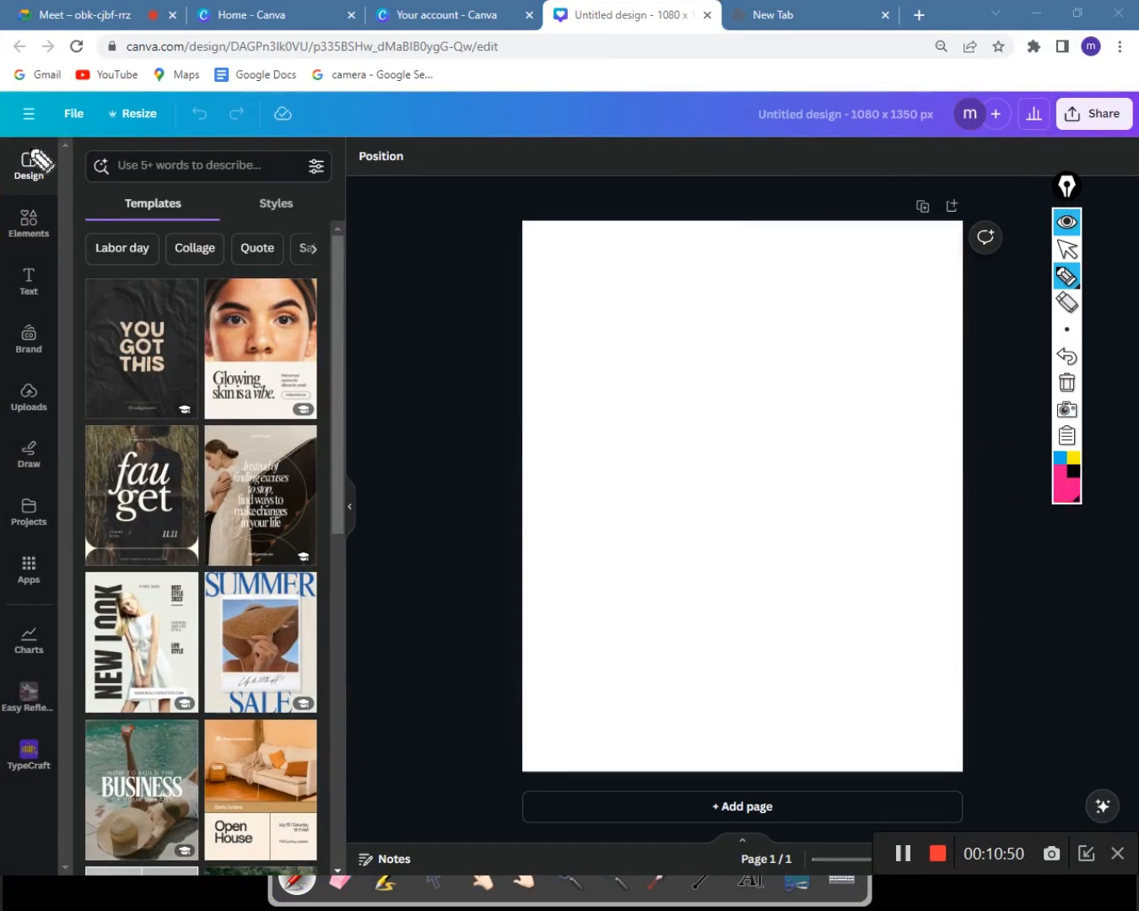
mouse_move(633, 286)
mouse_down()
mouse_move(774, 284)
mouse_move(790, 298)
mouse_move(800, 496)
mouse_move(786, 561)
mouse_move(680, 554)
mouse_up()
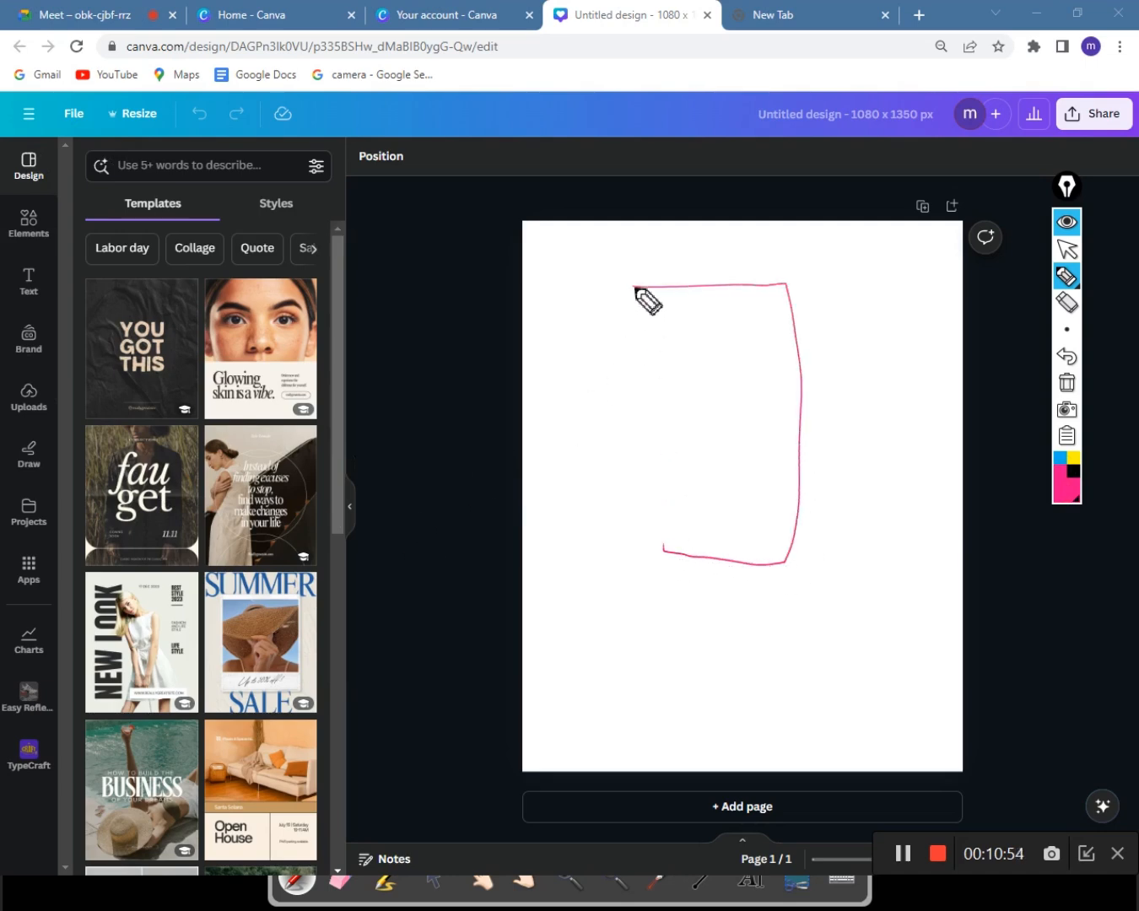
drag(635, 287, 663, 554)
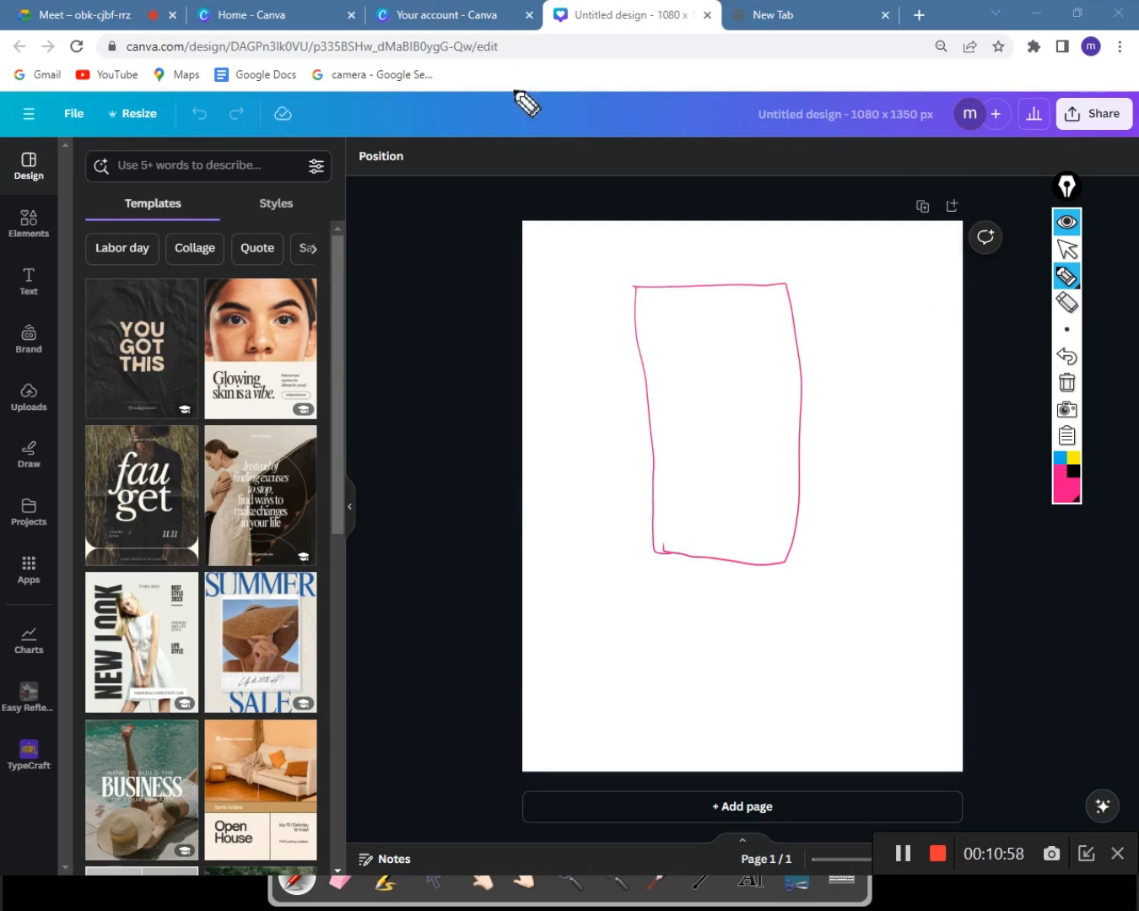
Mark the 1080 x 1350 px size, the resize feature, main menu, share button and editor tool list.
drag(920, 107, 859, 106)
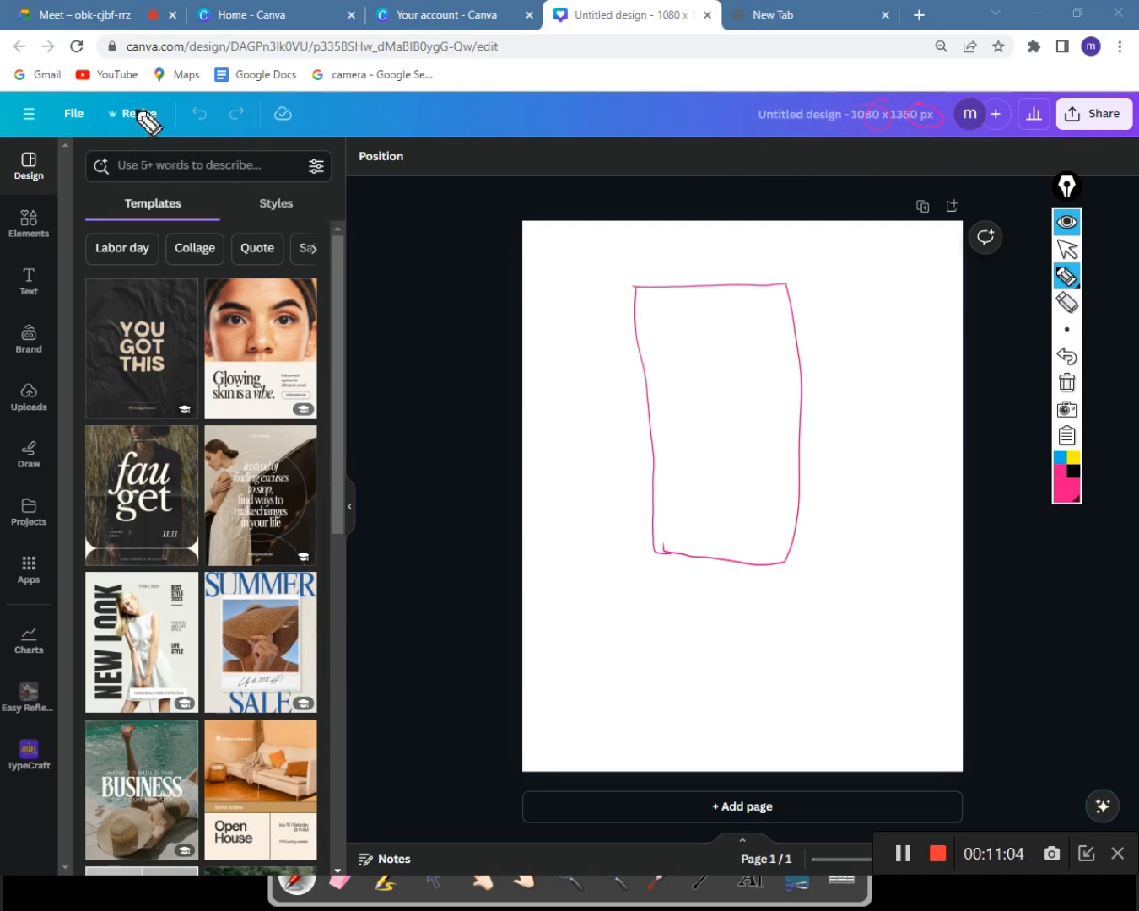
drag(128, 106, 156, 104)
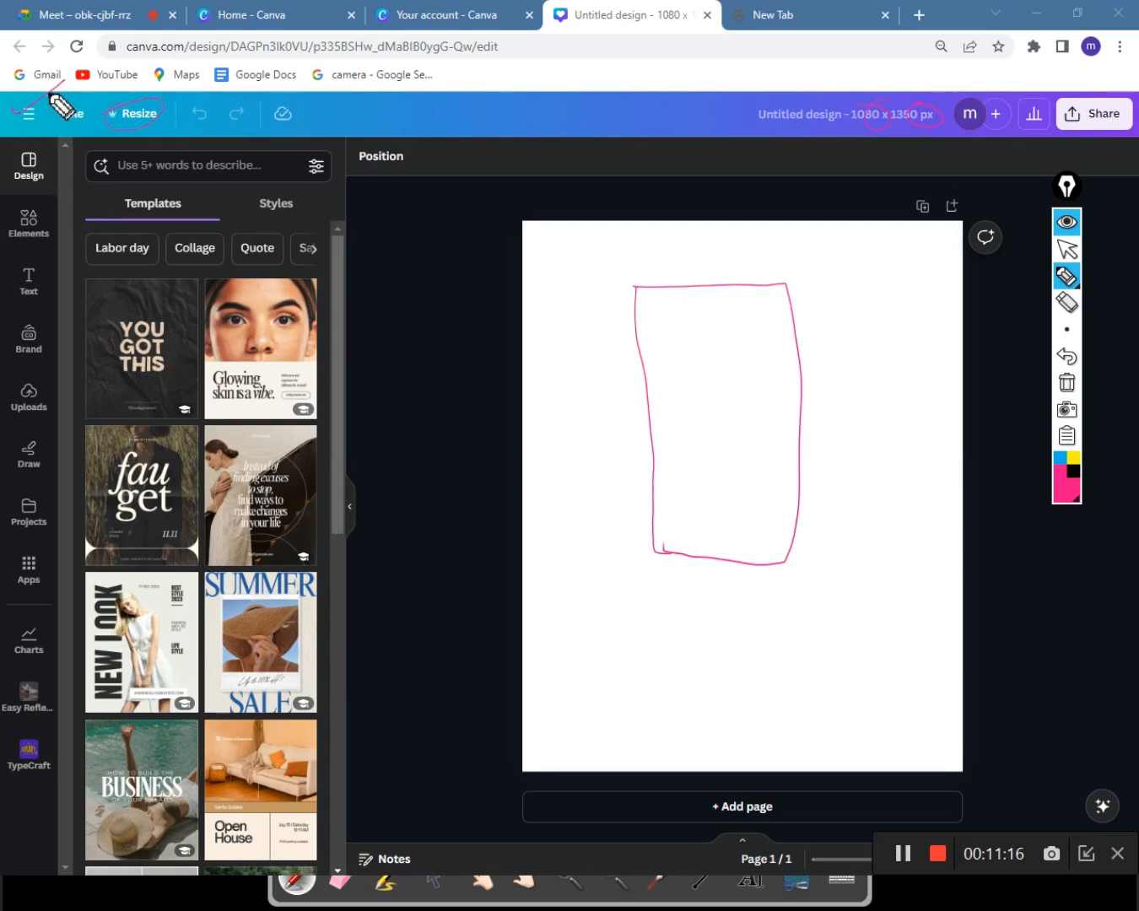
drag(4, 107, 67, 78)
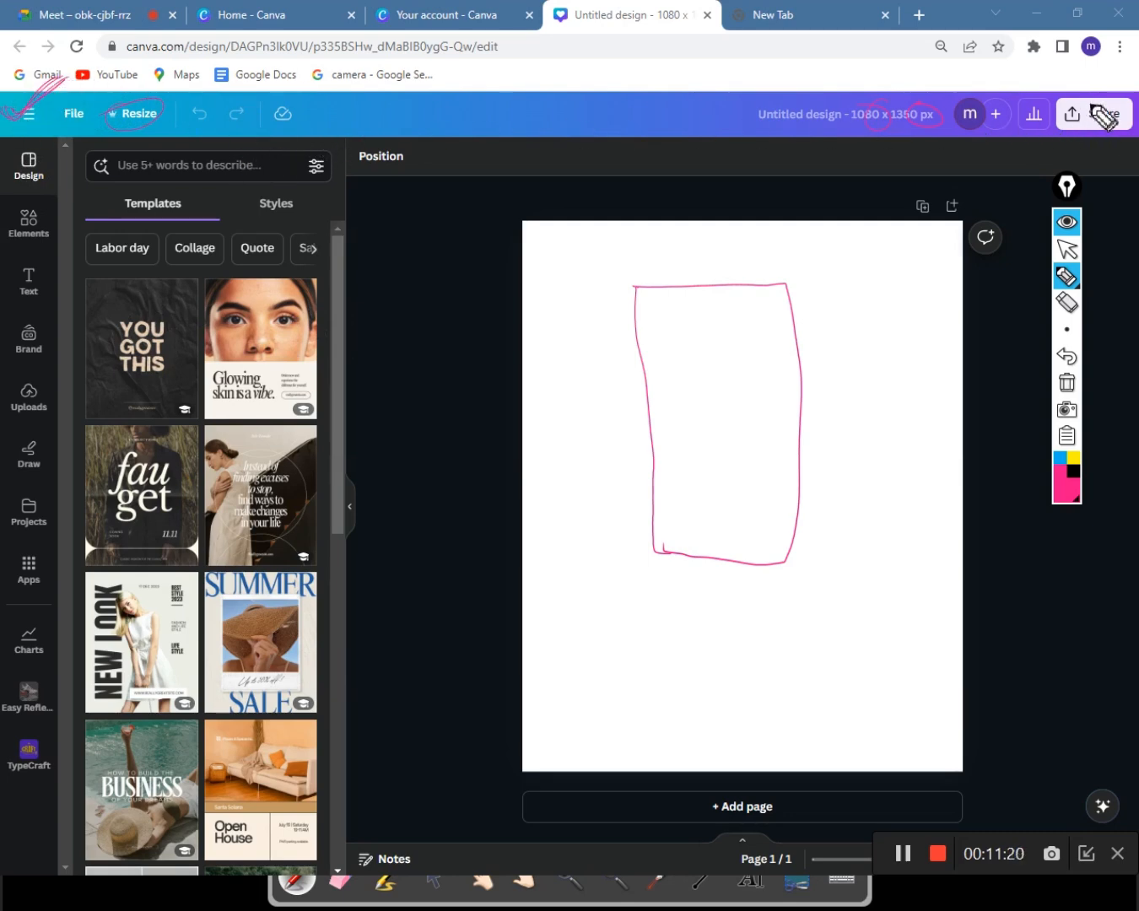
mouse_move(1101, 118)
mouse_down()
mouse_move(1097, 107)
mouse_move(1134, 101)
mouse_up()
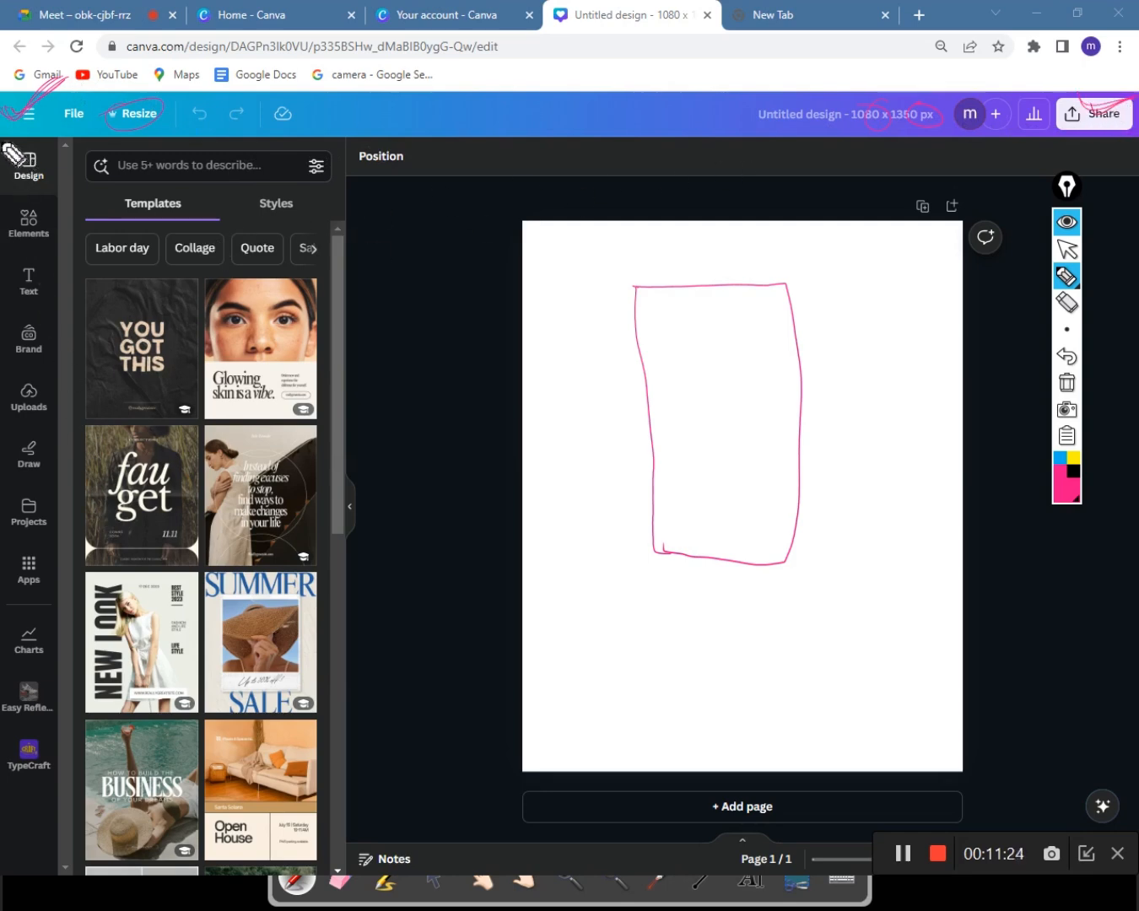
mouse_move(13, 154)
mouse_down()
mouse_move(69, 177)
mouse_move(57, 374)
mouse_move(68, 752)
mouse_move(41, 787)
mouse_move(5, 763)
mouse_up()
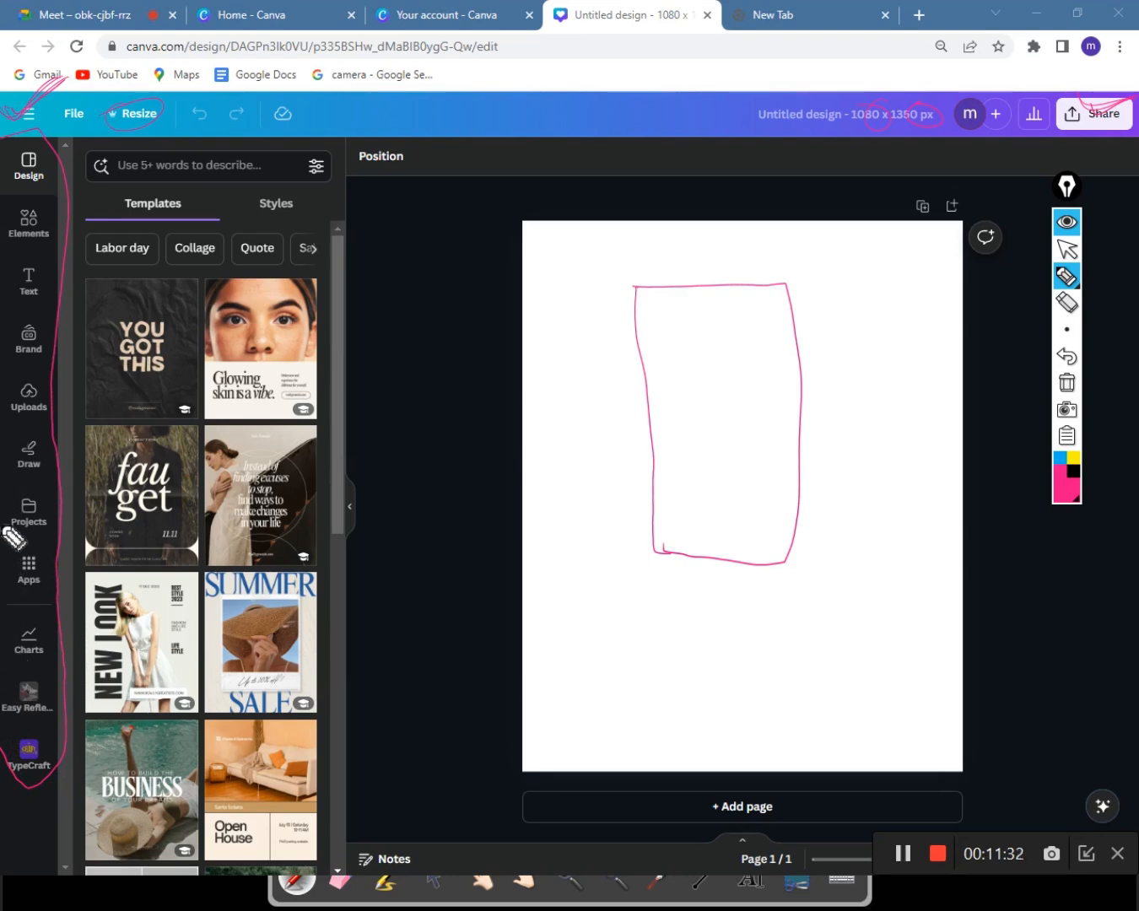
mouse_move(32, 165)
mouse_down()
mouse_move(32, 669)
mouse_move(48, 717)
mouse_up()
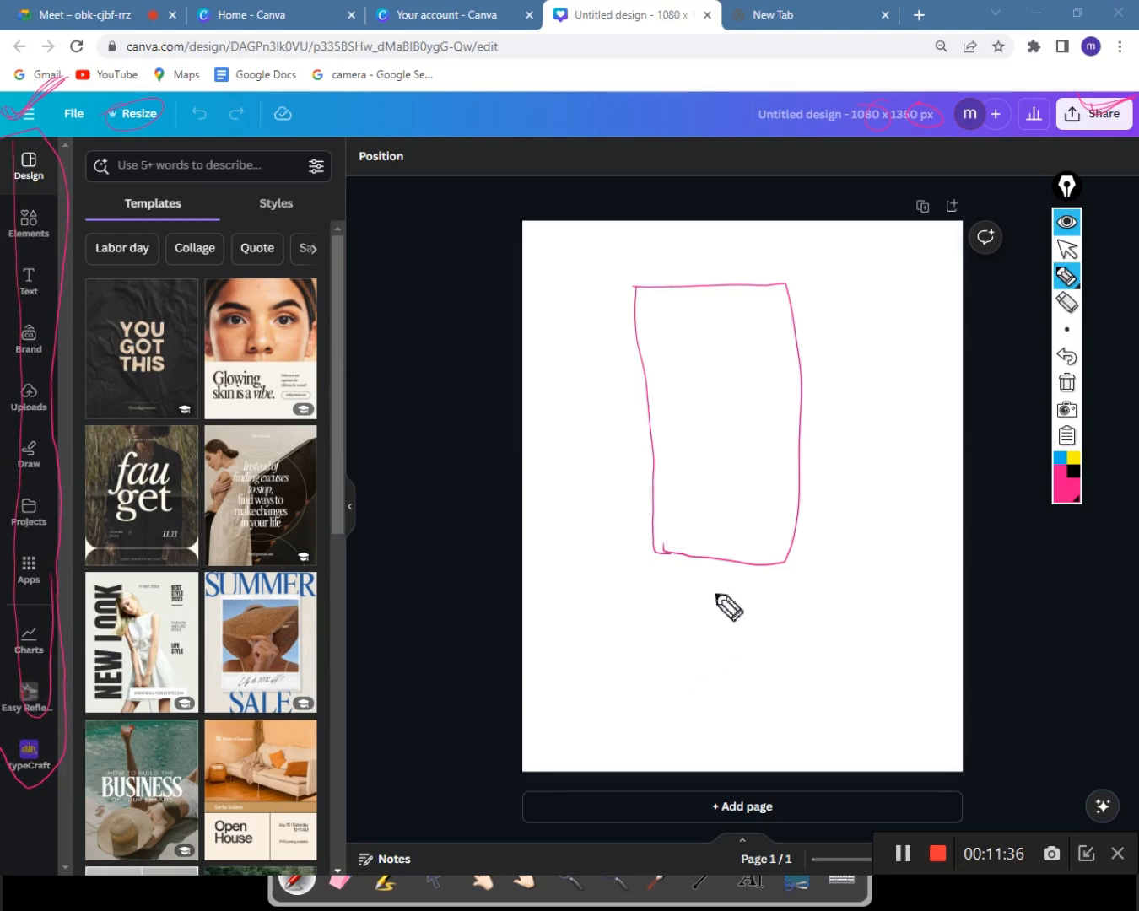
Add footer loops and heading lines inside the outline, then erase all annotations.
mouse_move(656, 498)
mouse_down()
mouse_move(736, 518)
mouse_move(726, 535)
mouse_move(676, 520)
mouse_move(761, 512)
mouse_move(779, 516)
mouse_move(737, 530)
mouse_move(696, 522)
mouse_move(777, 516)
mouse_up()
drag(643, 295, 670, 301)
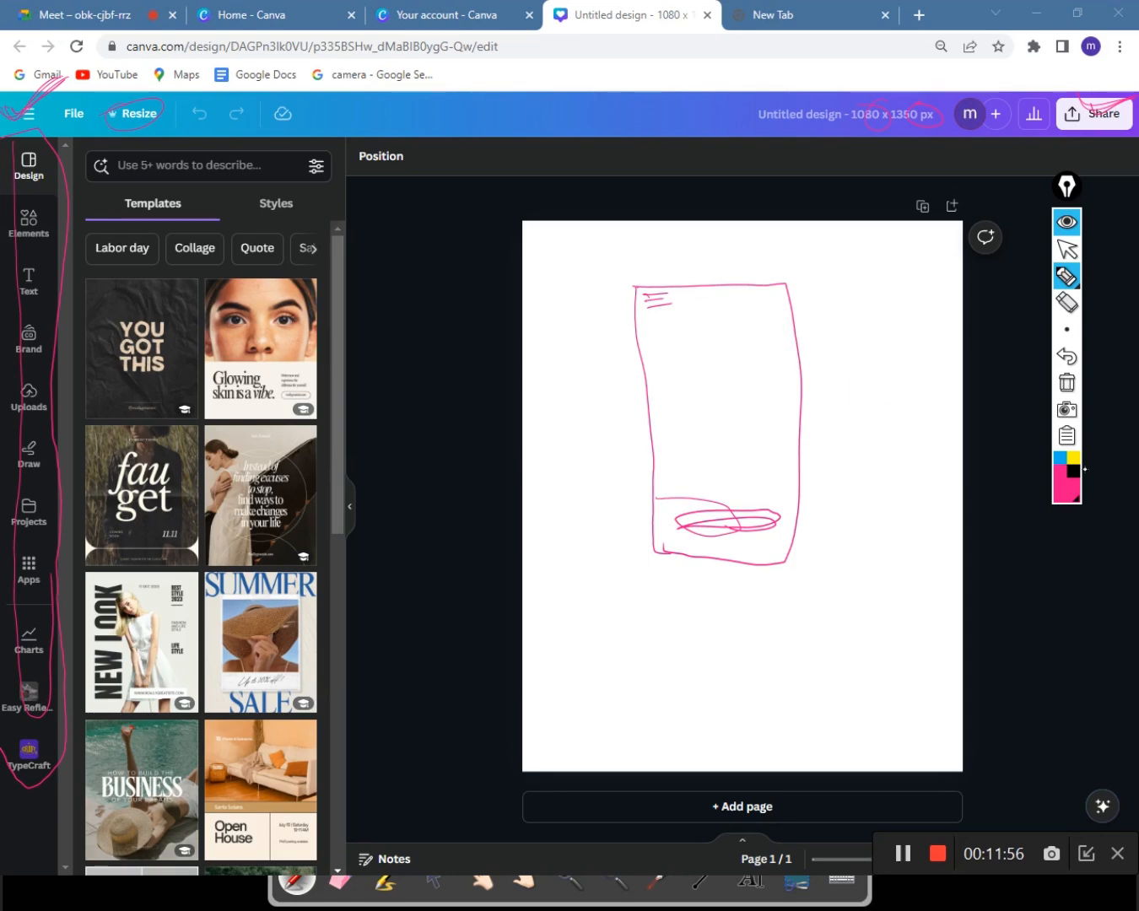
click(1068, 384)
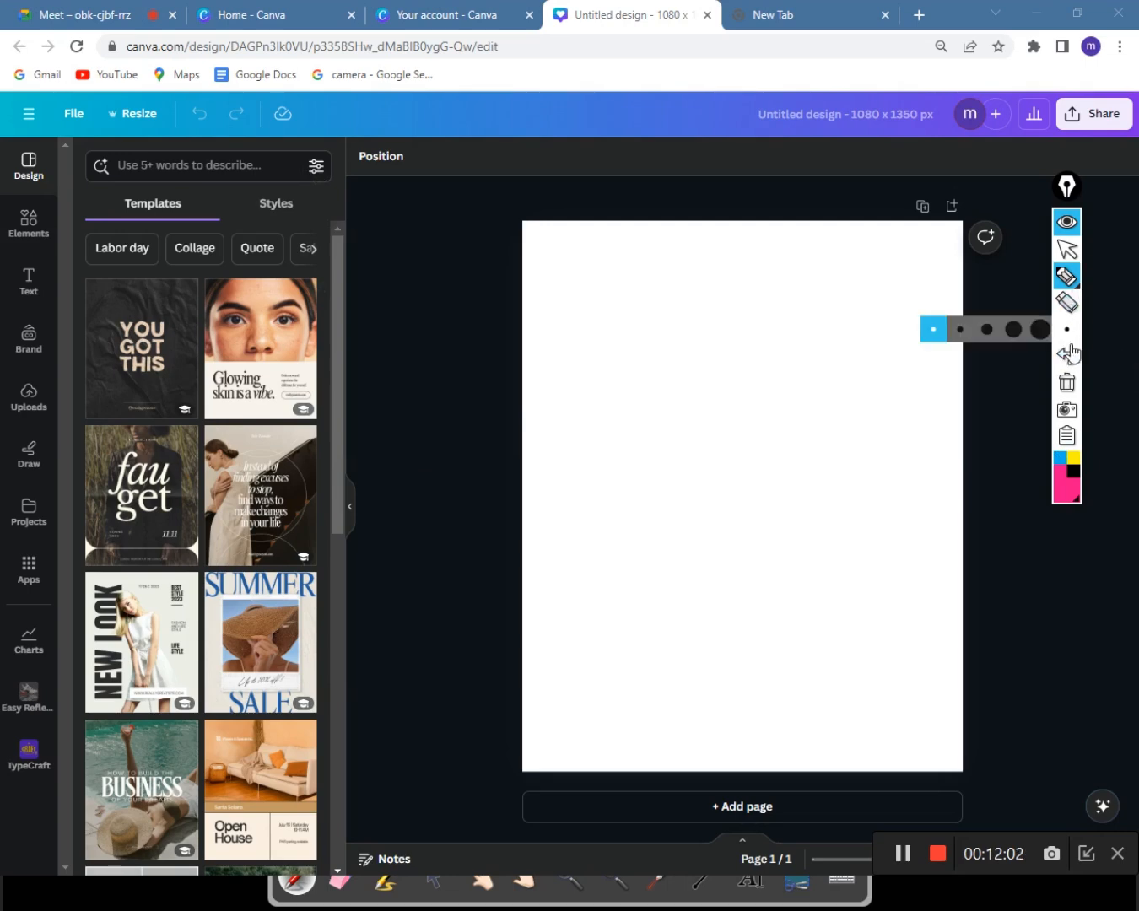
Exit drawing mode, open the Elements panel, and admit the waiting participant in Google Meet.
click(1068, 252)
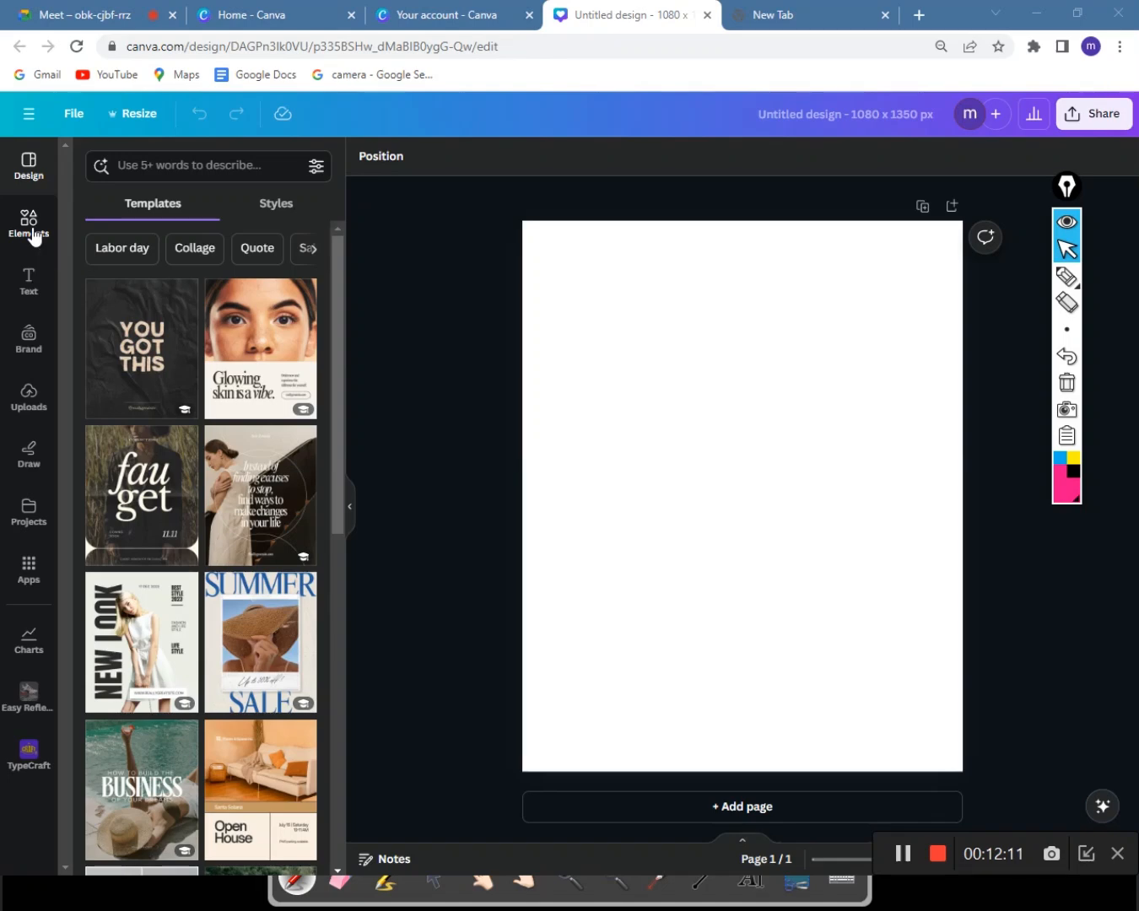
click(31, 225)
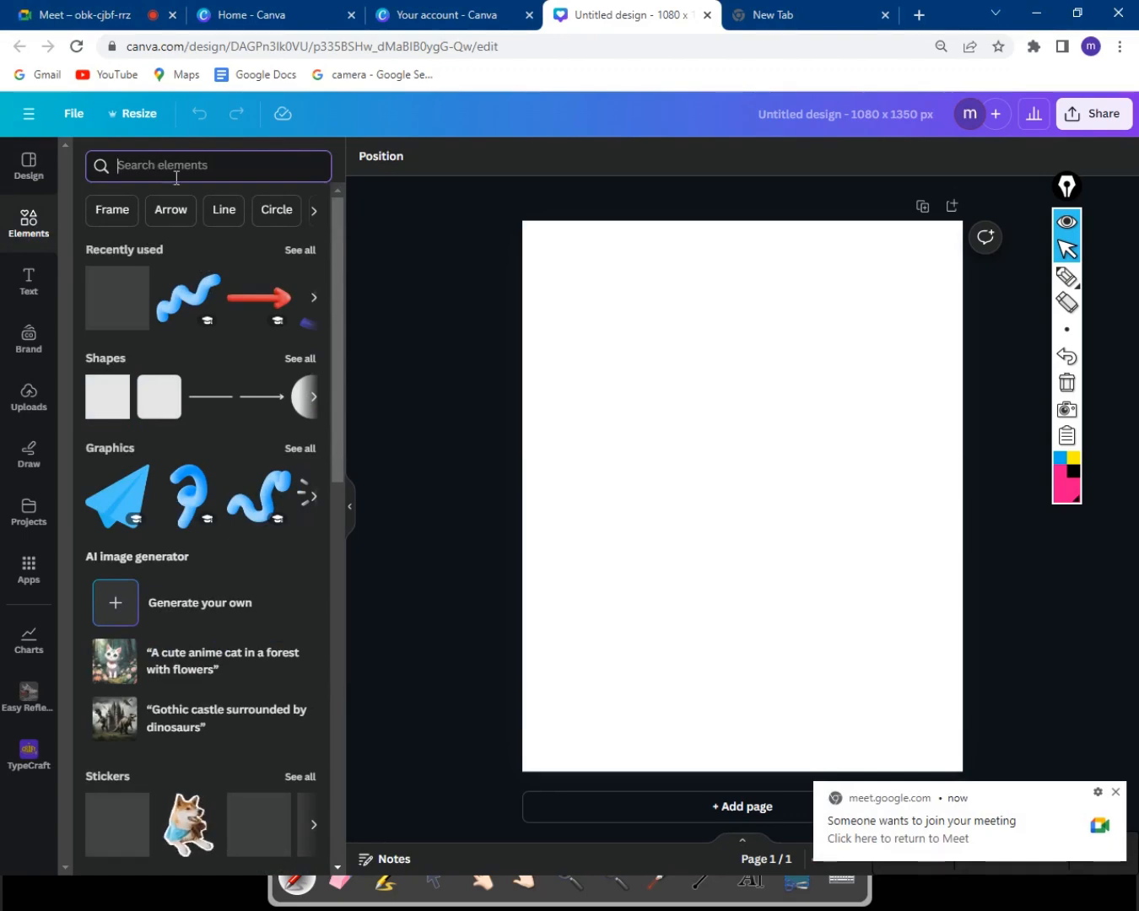
click(124, 16)
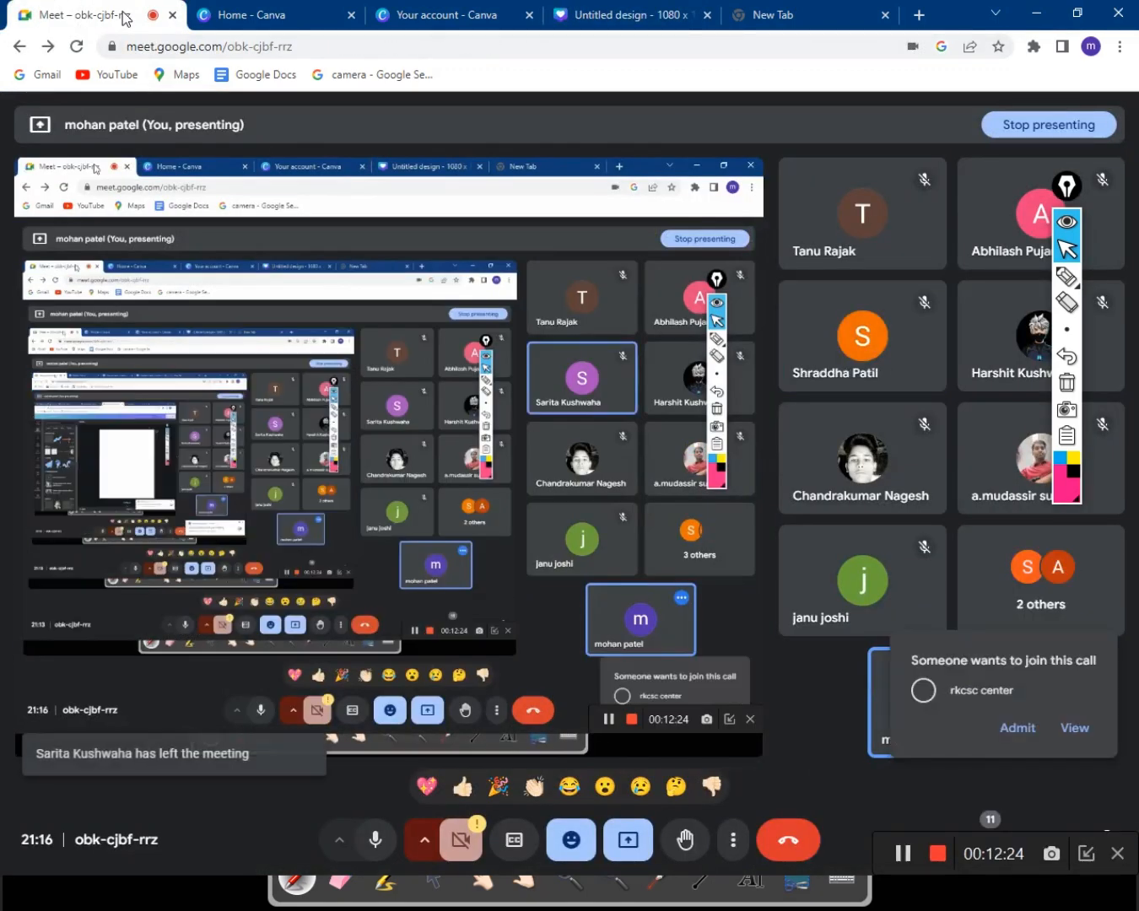
click(1011, 731)
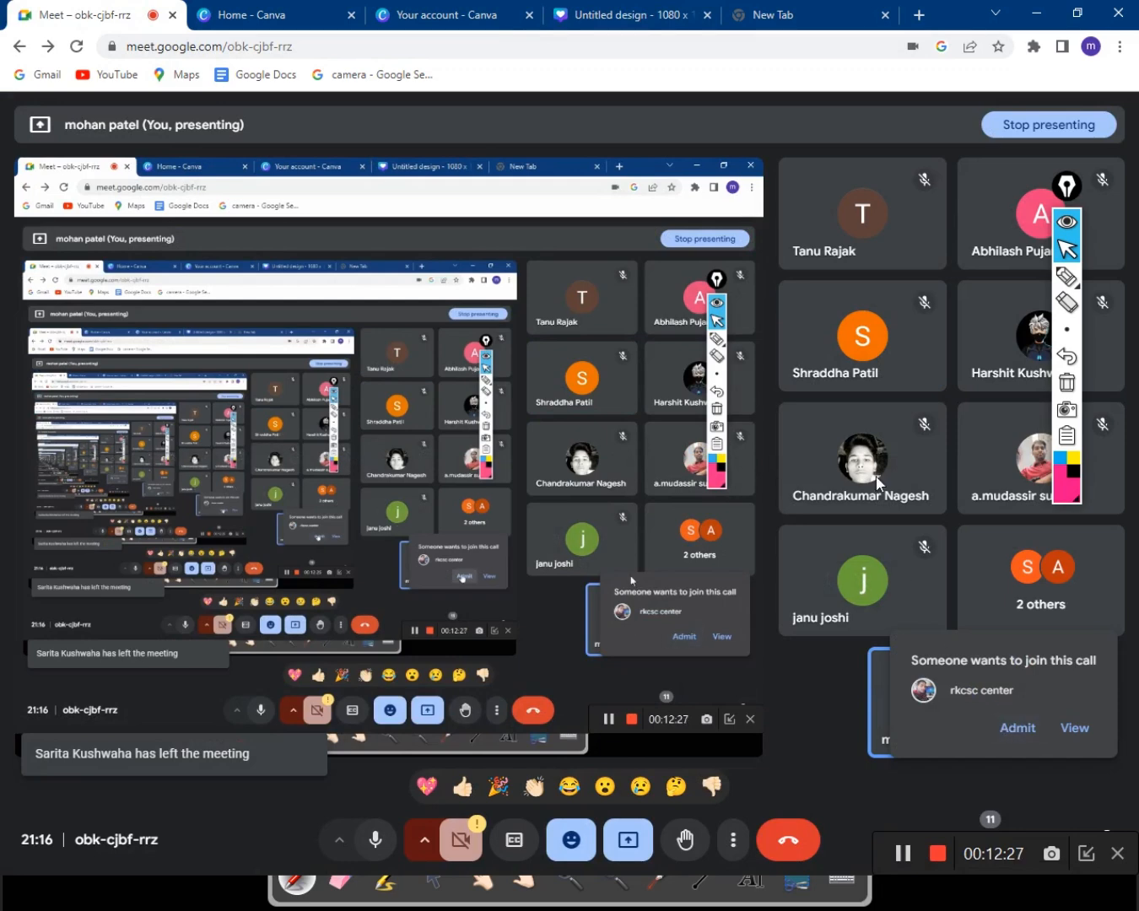
Back in the Untitled design, scroll through the Elements panel's categories.
click(616, 15)
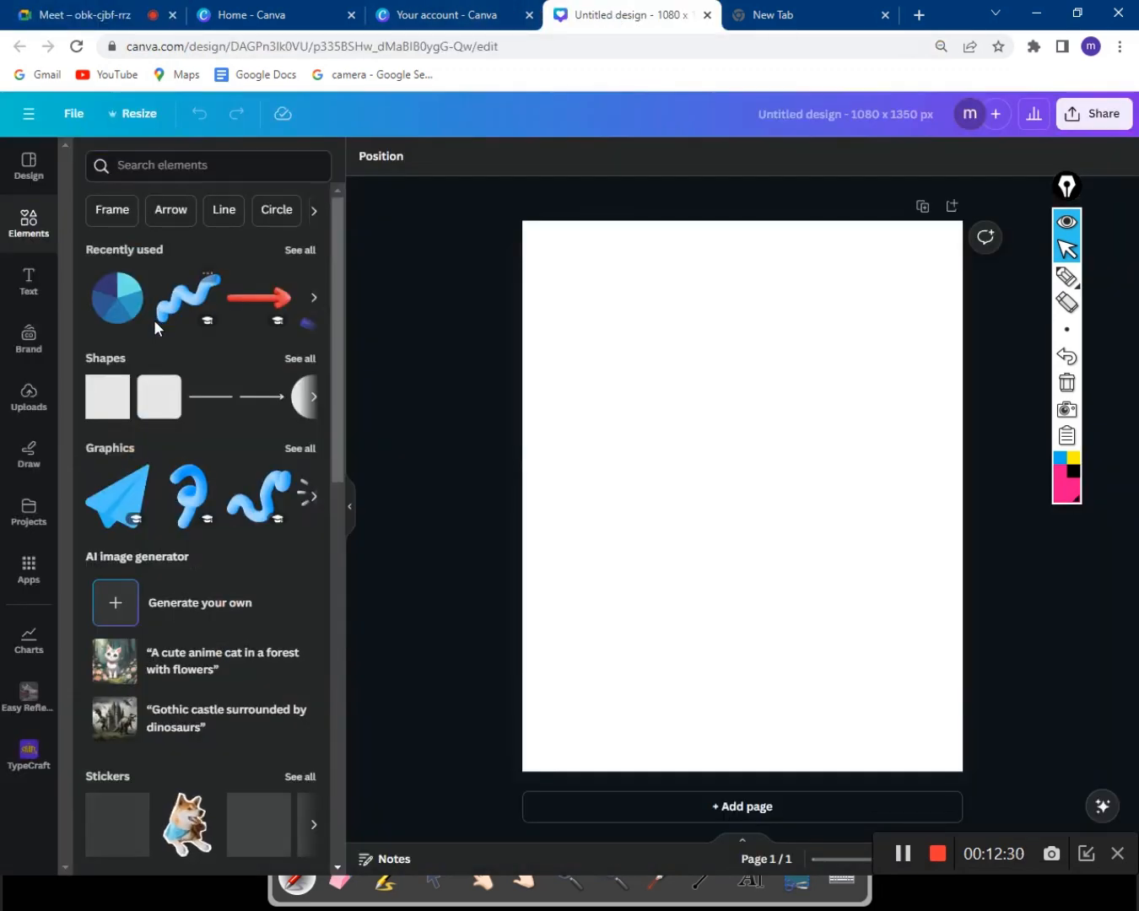
scroll(177, 422, down, 7)
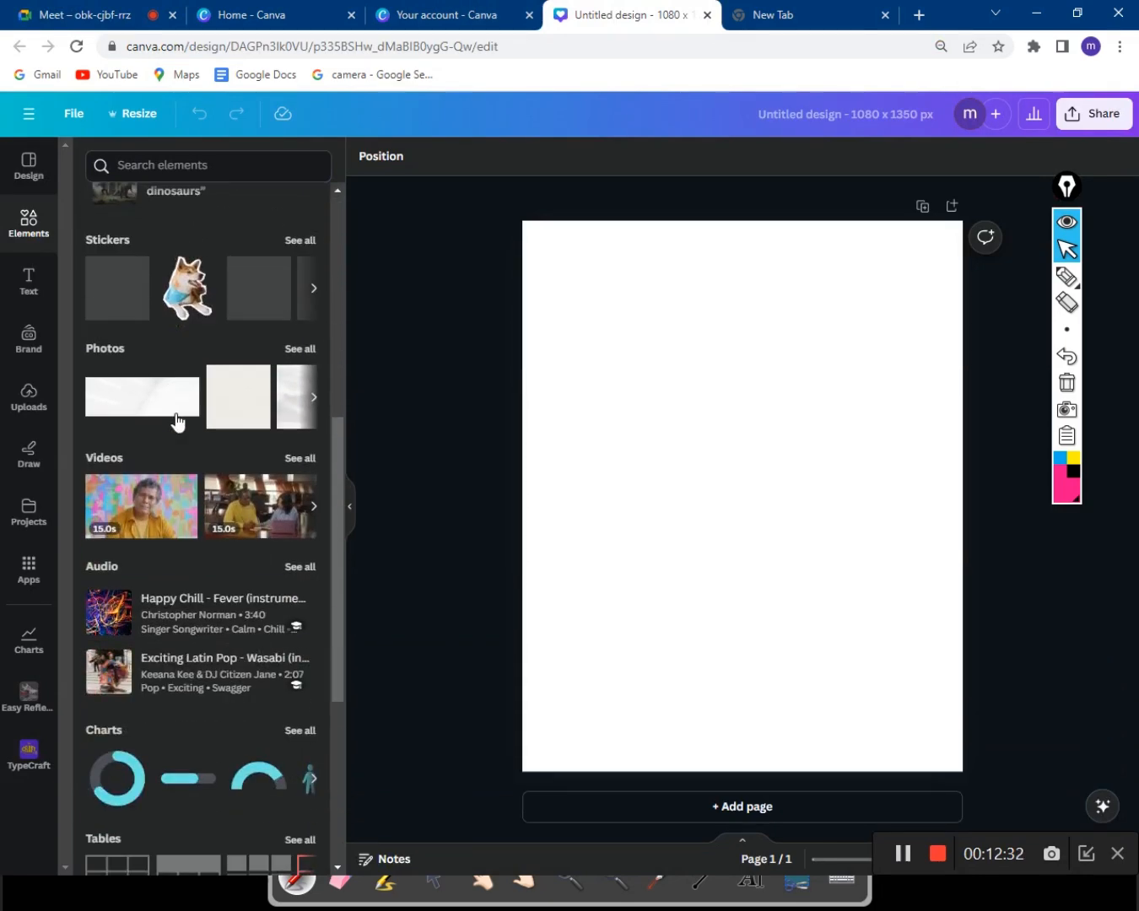
scroll(178, 422, down, 4)
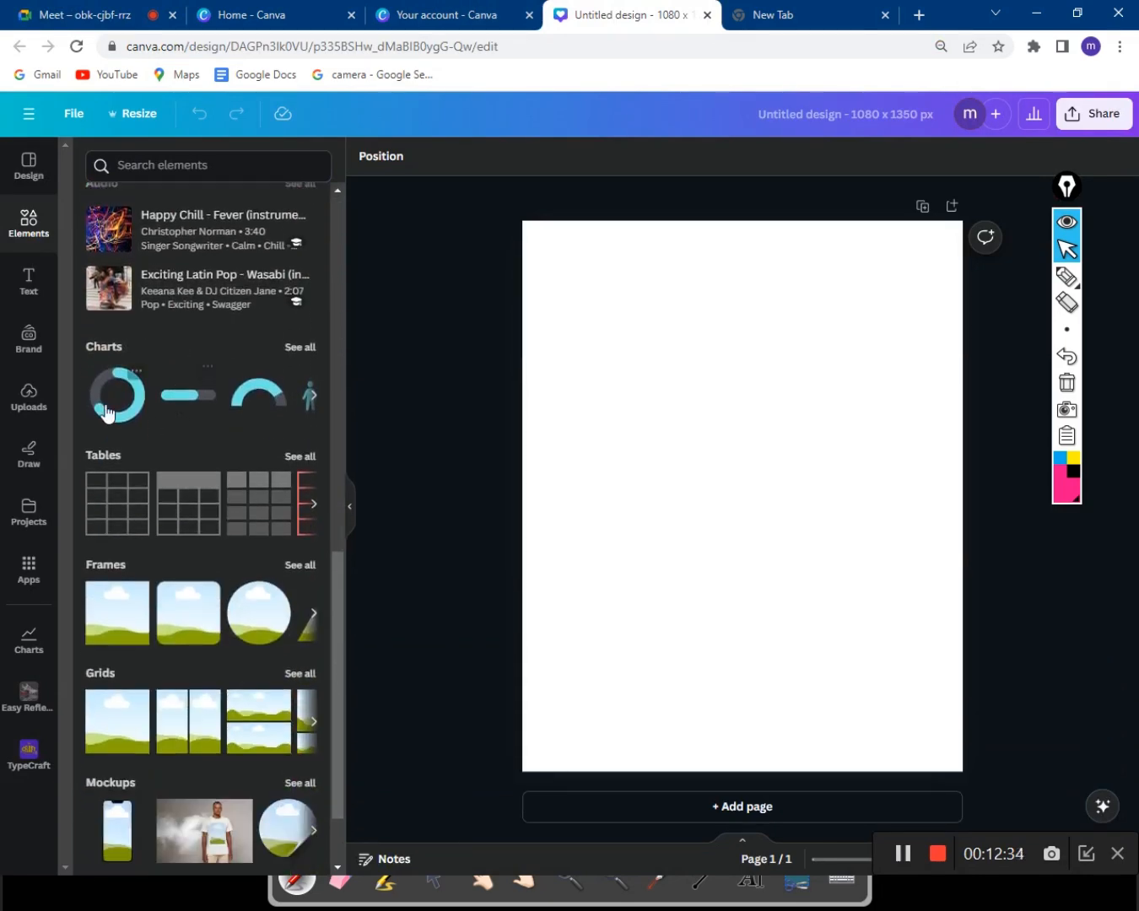
scroll(236, 519, up, 9)
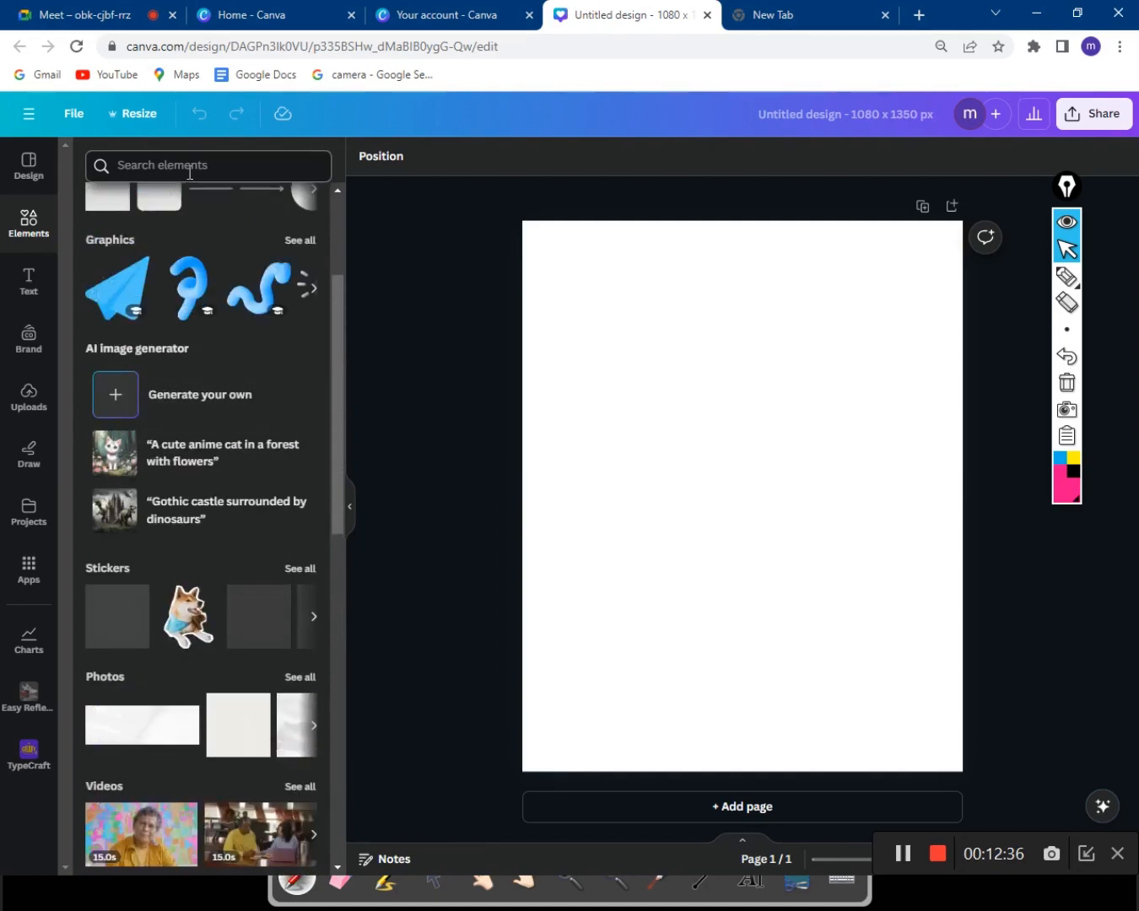
scroll(216, 344, up, 3)
Briefly check the Meet and Canva account tabs, then return and activate the Search elements box.
click(135, 16)
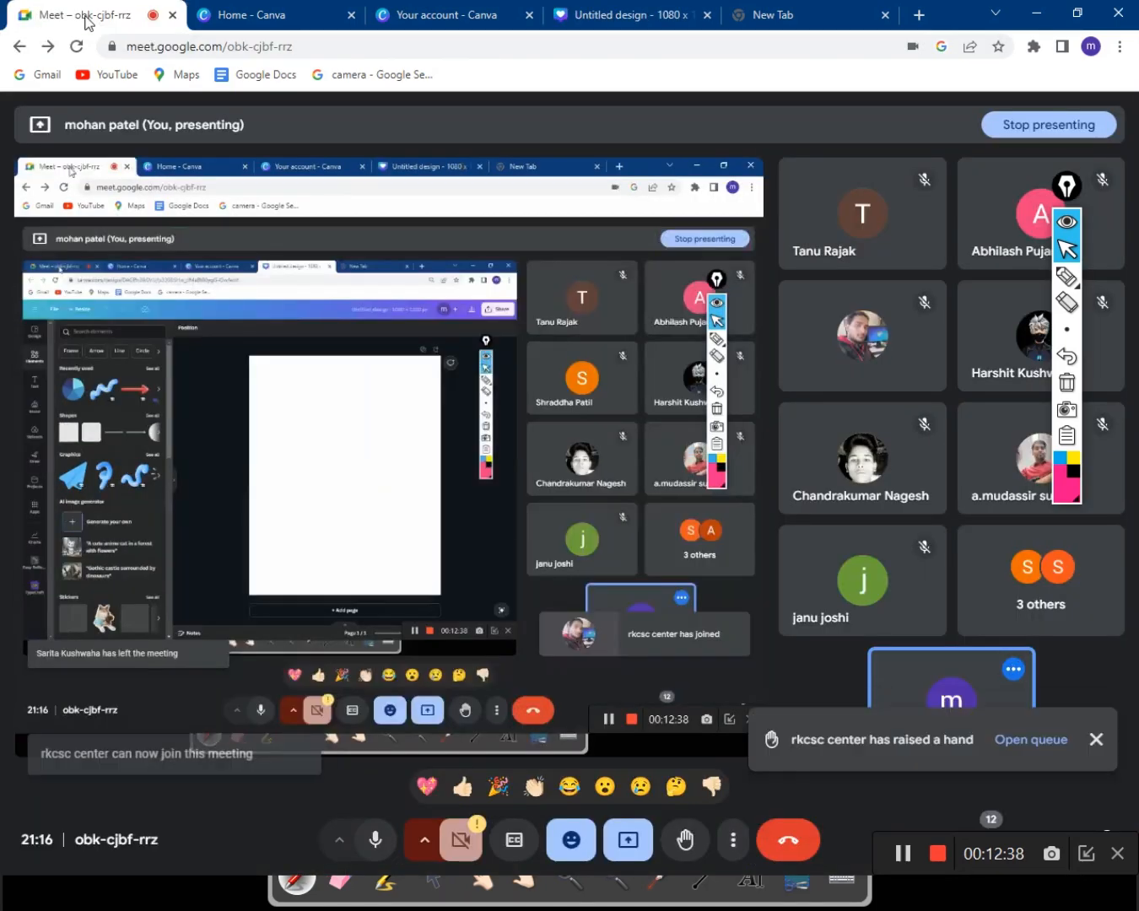
click(518, 27)
click(580, 7)
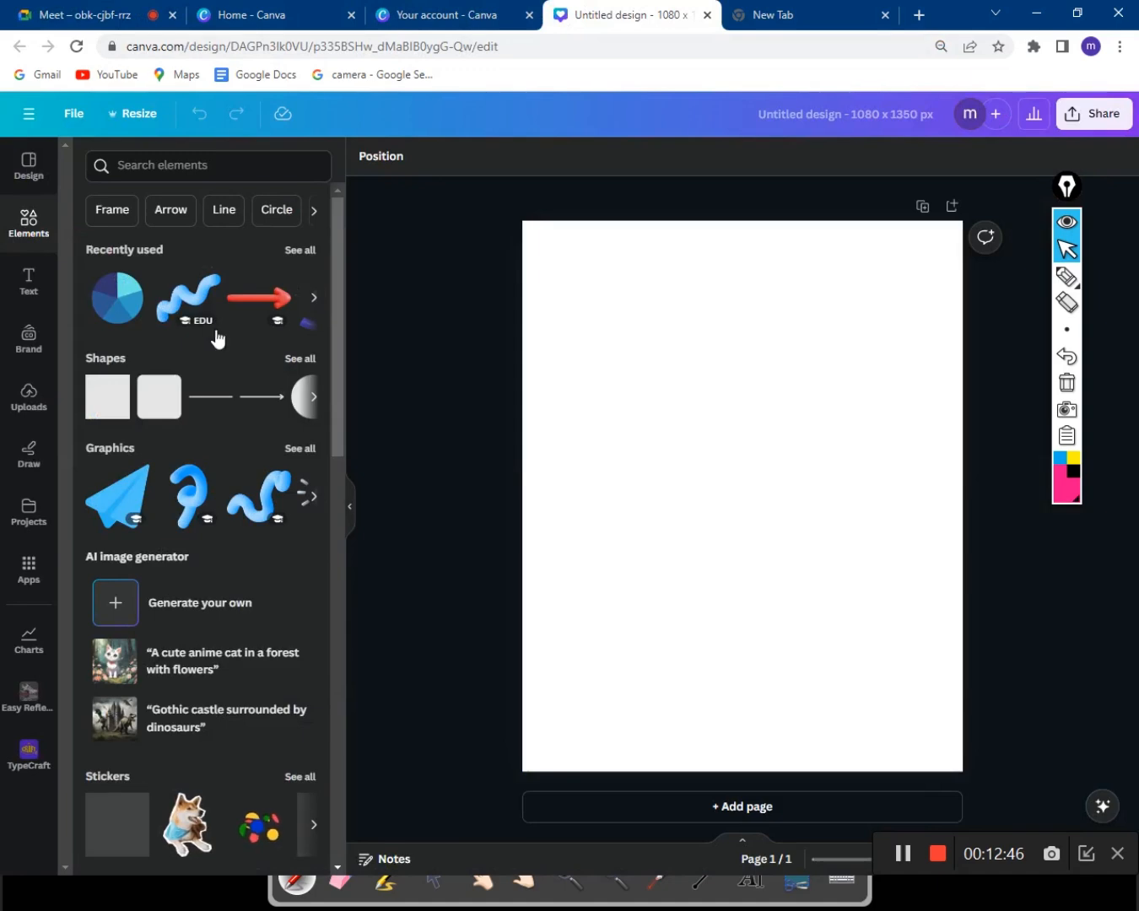
scroll(168, 411, down, 4)
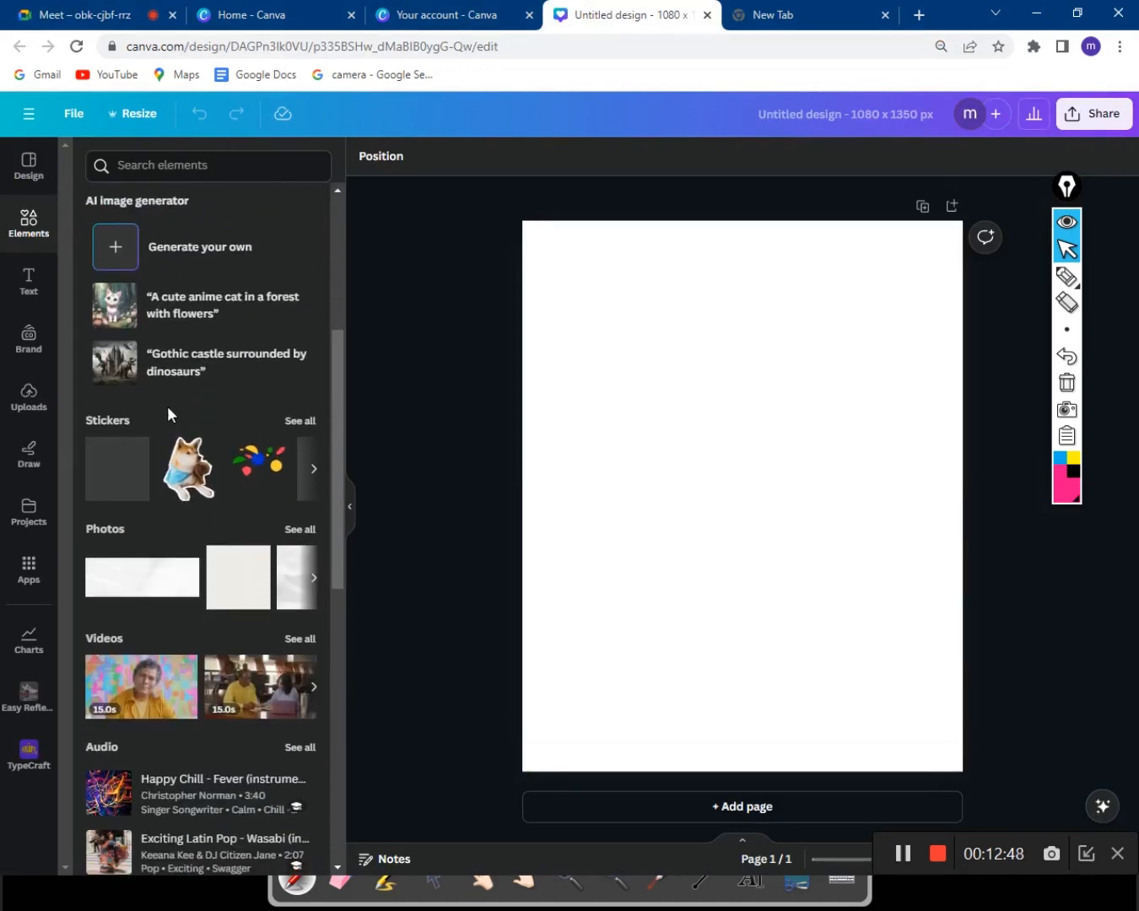
scroll(168, 406, down, 8)
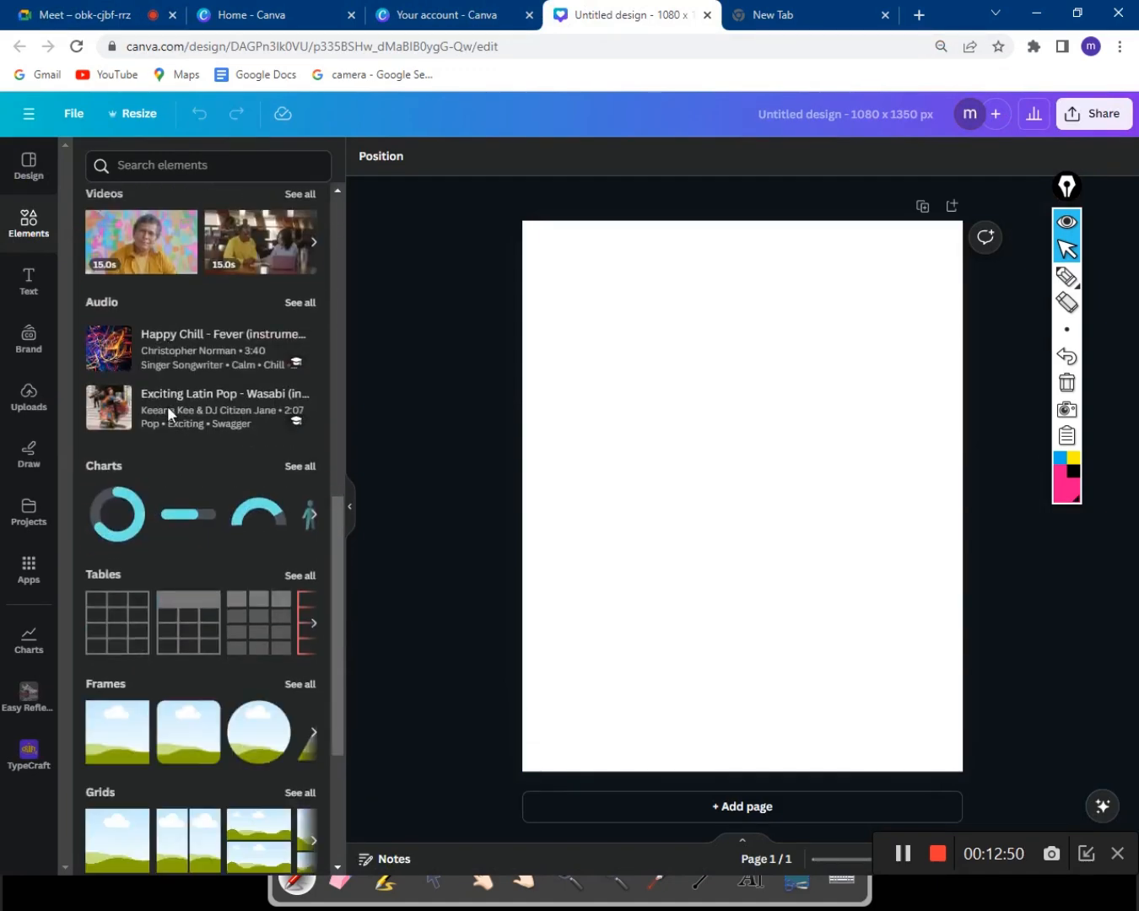
scroll(167, 414, up, 12)
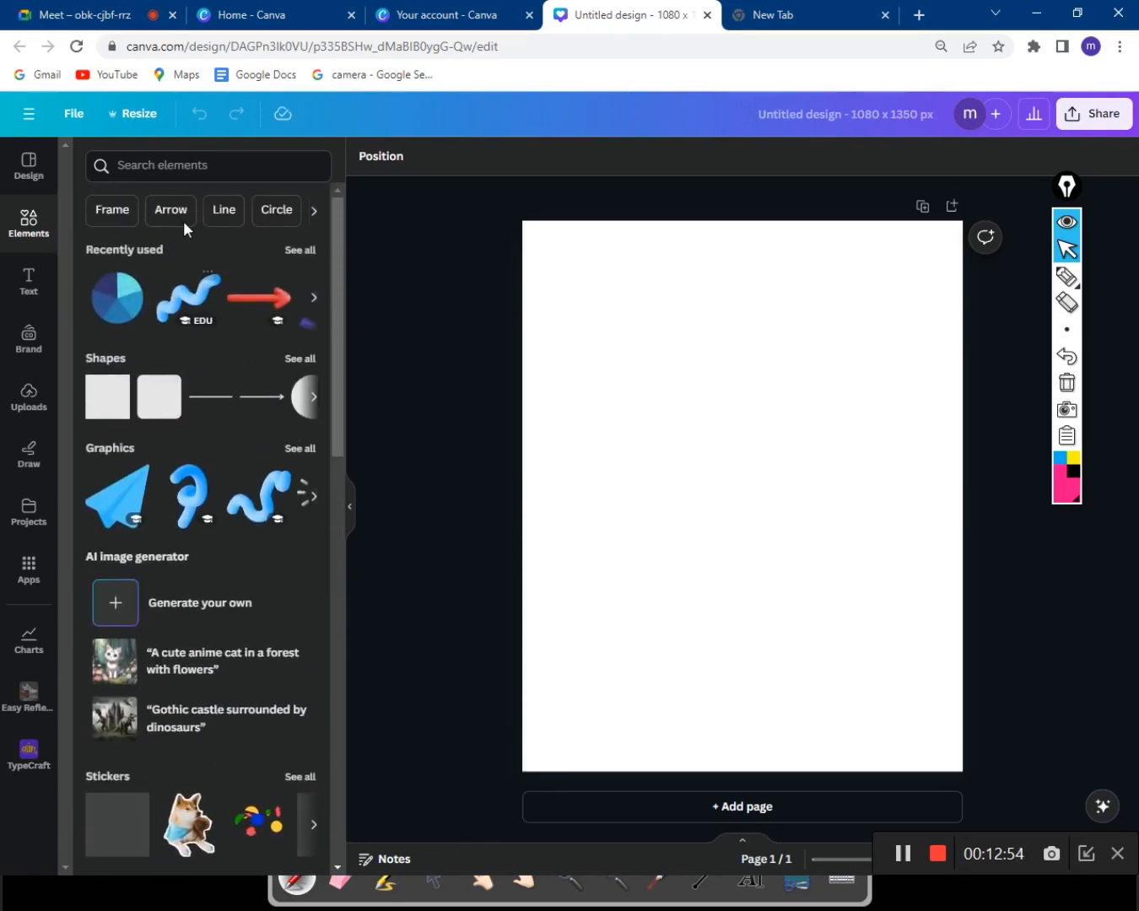
click(176, 165)
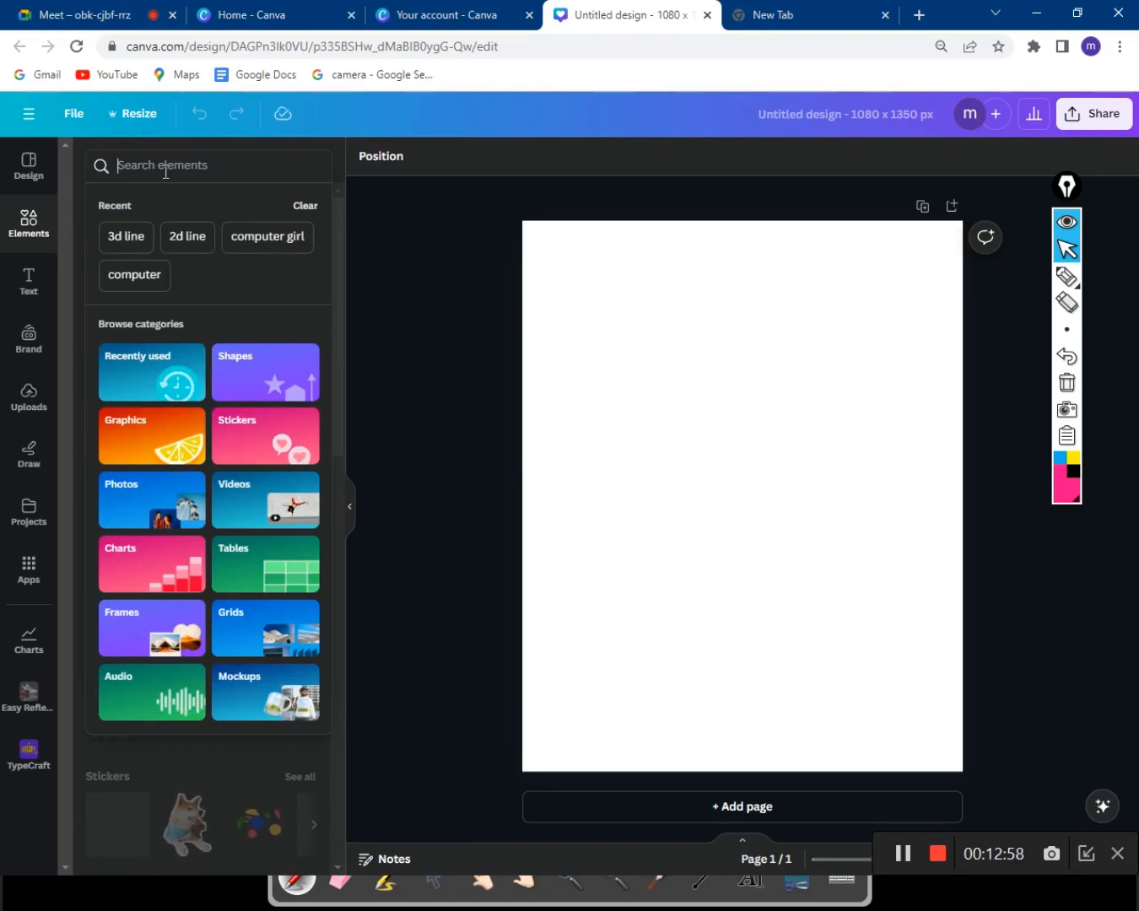
Search elements for '2d apple' and scroll through the Graphics results.
text(2d)
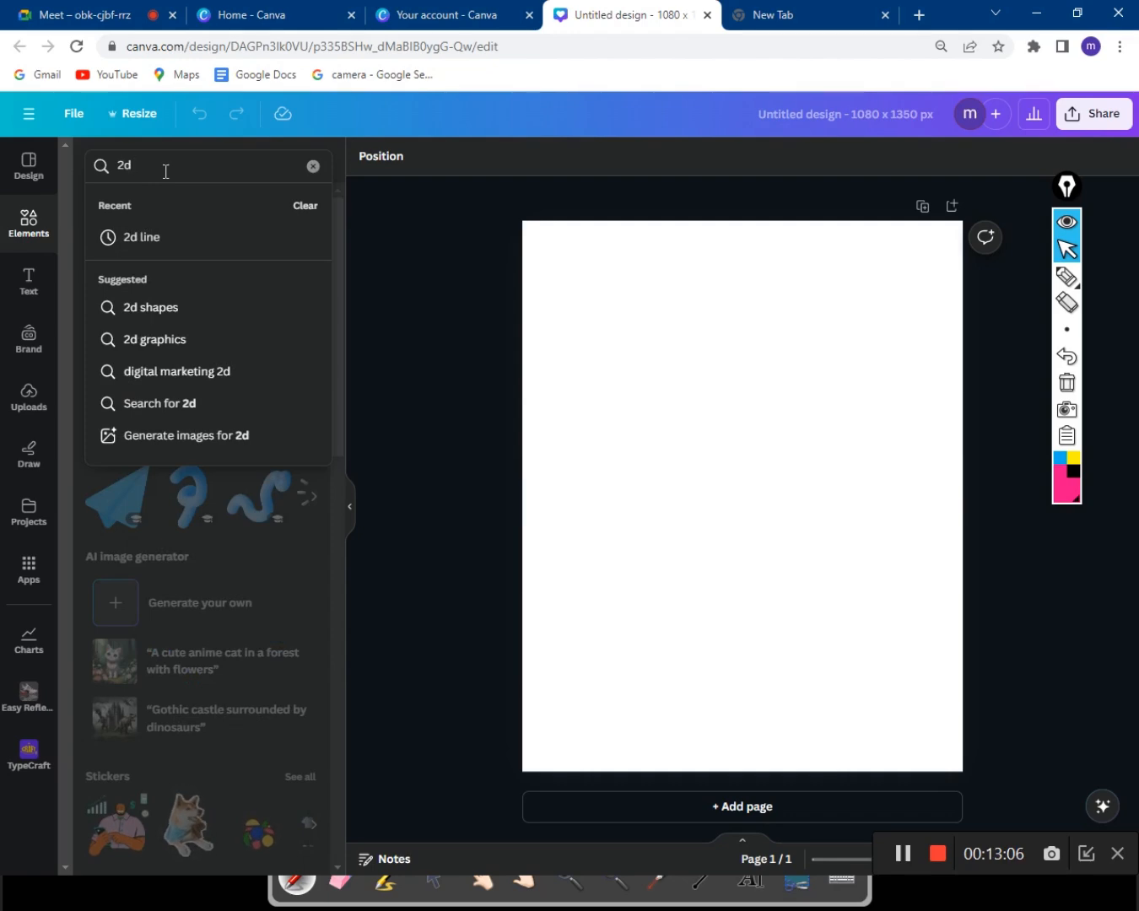
text(ap)
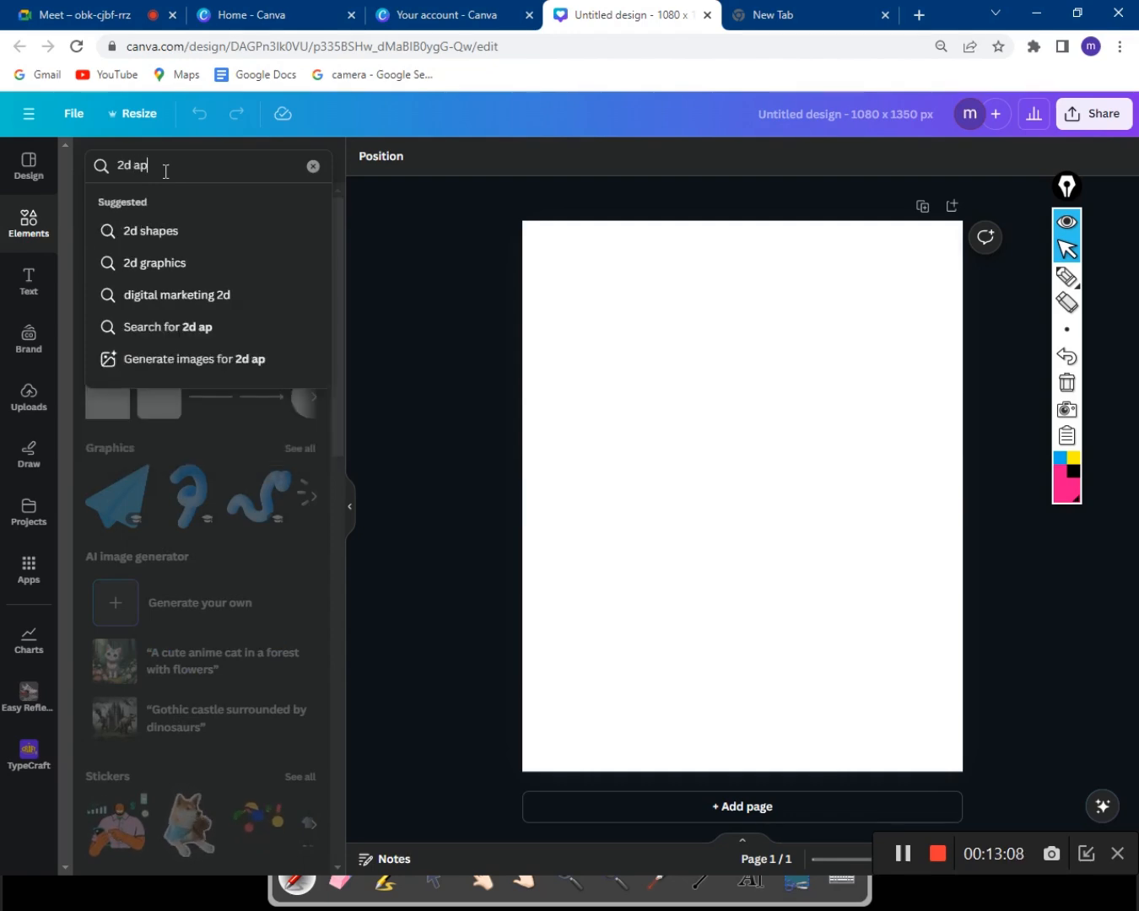
text(ple)
key(Return)
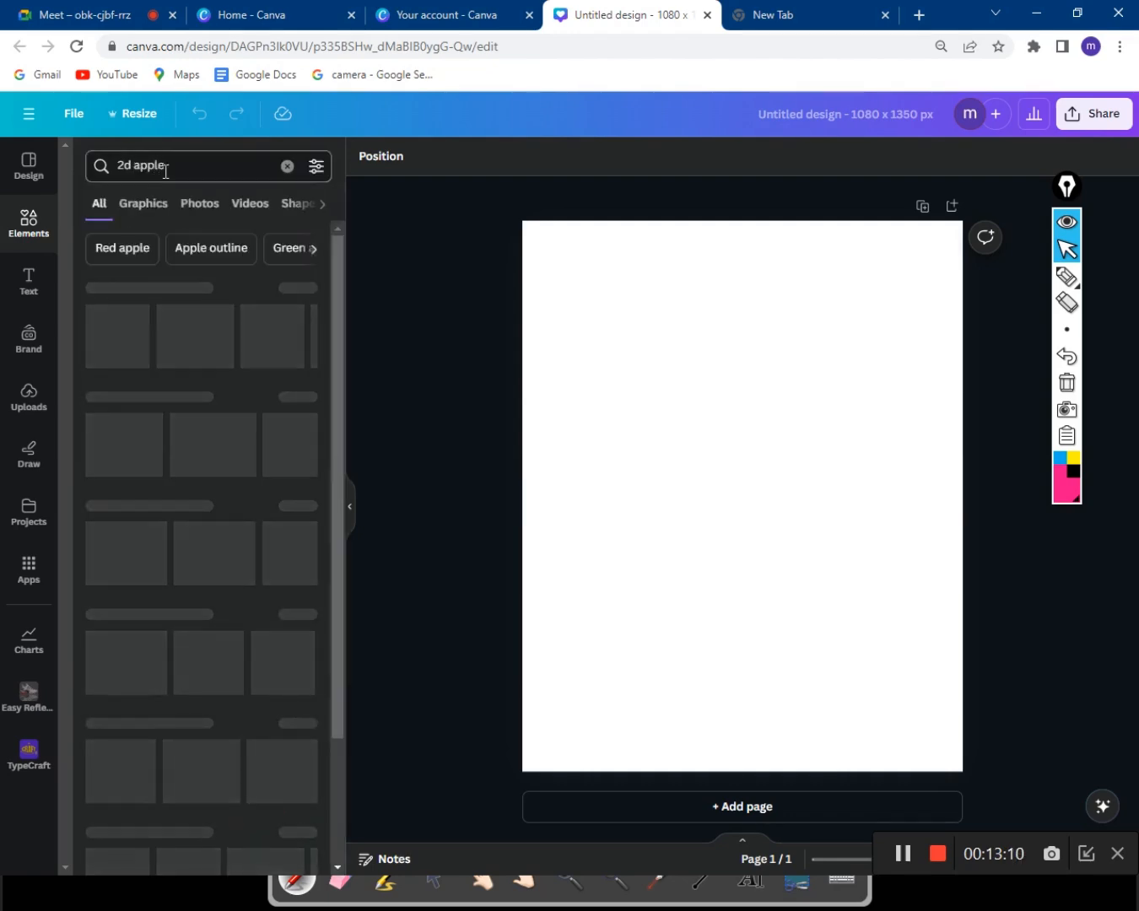
click(159, 208)
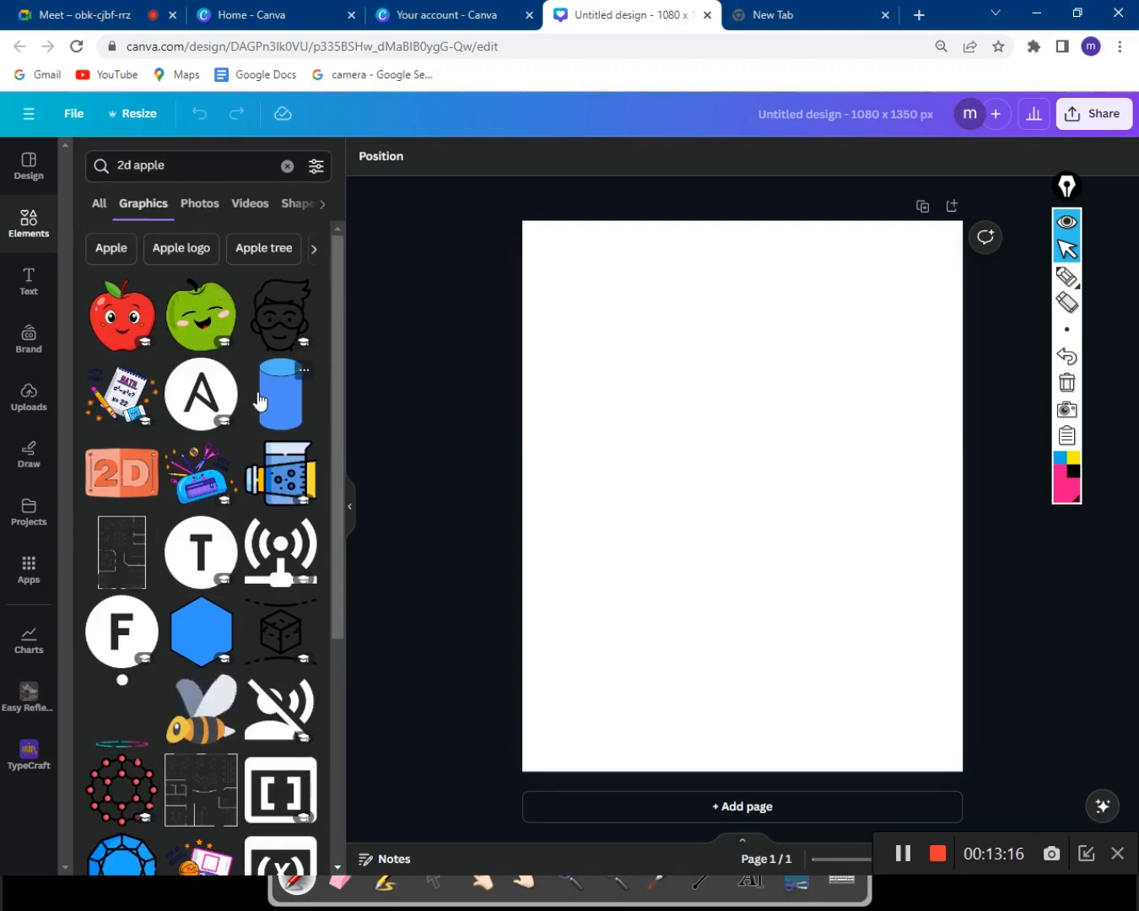
scroll(263, 409, down, 3)
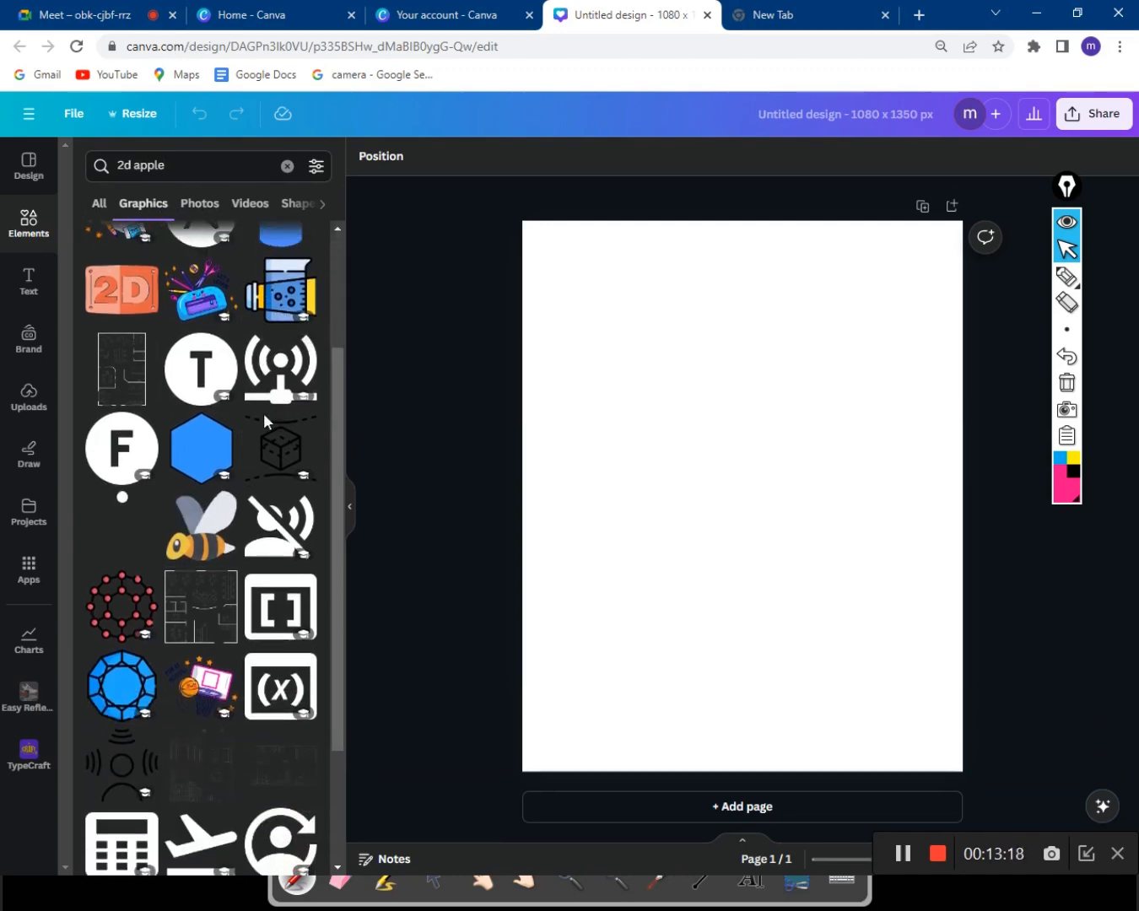
scroll(263, 412, down, 10)
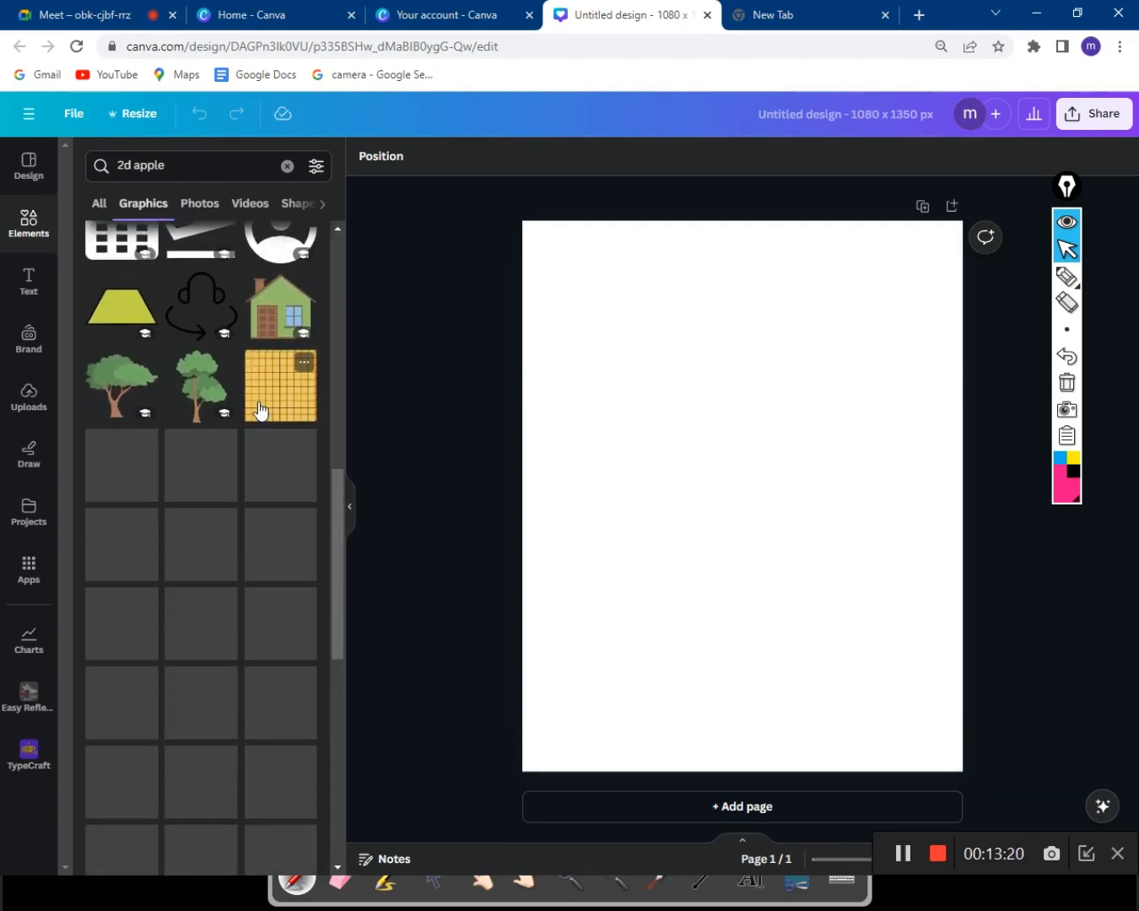
scroll(262, 470, down, 3)
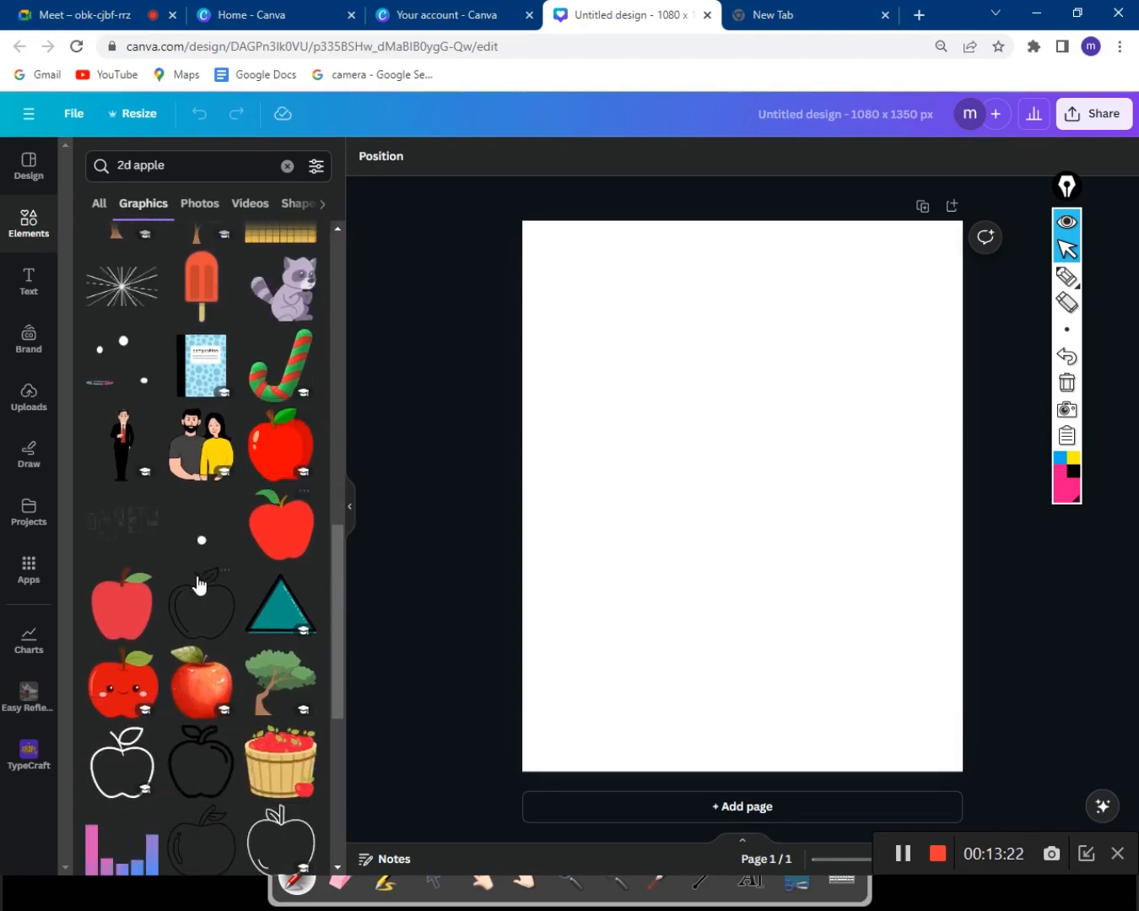
Add the flat red apple, shrink it and move it near the top of the page.
click(124, 620)
drag(698, 532, 626, 415)
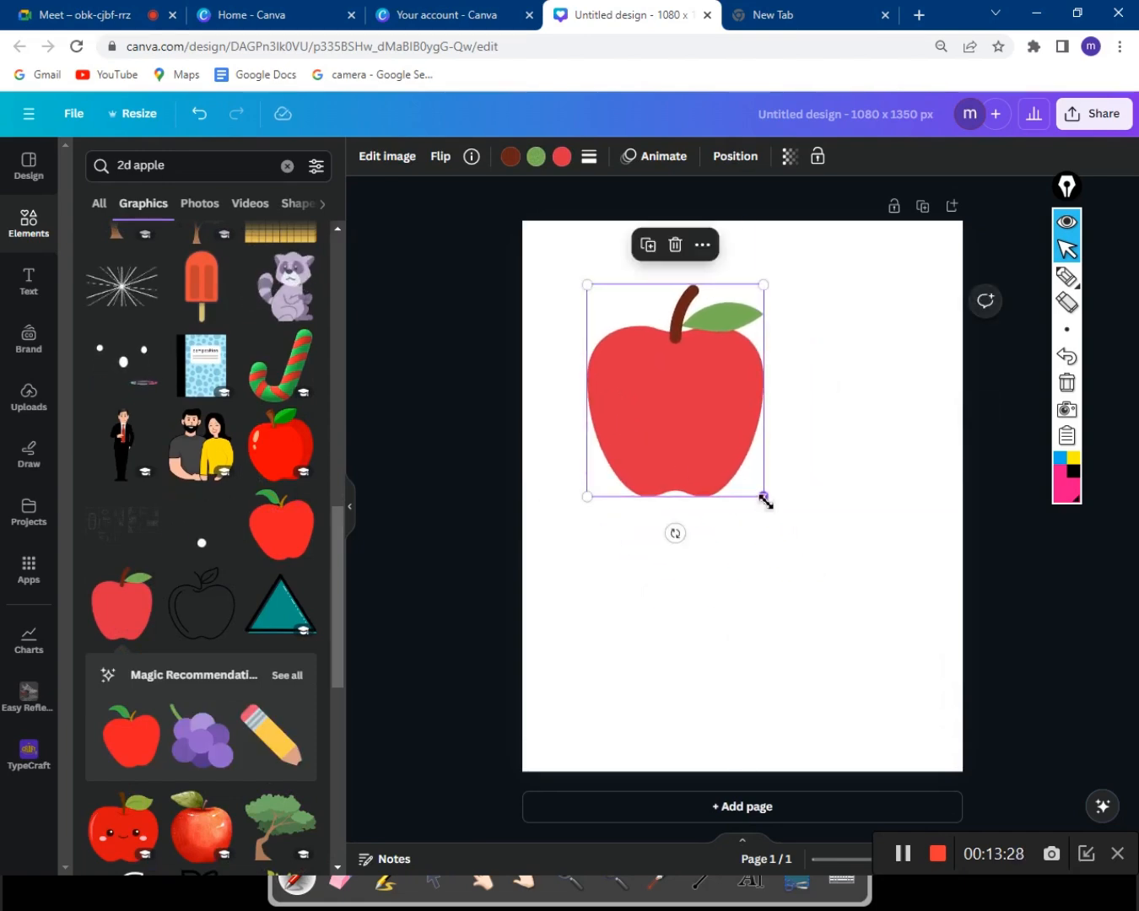
drag(763, 496, 755, 343)
Add the orange apple, shrink it and place it left of the red apple.
scroll(224, 618, down, 1)
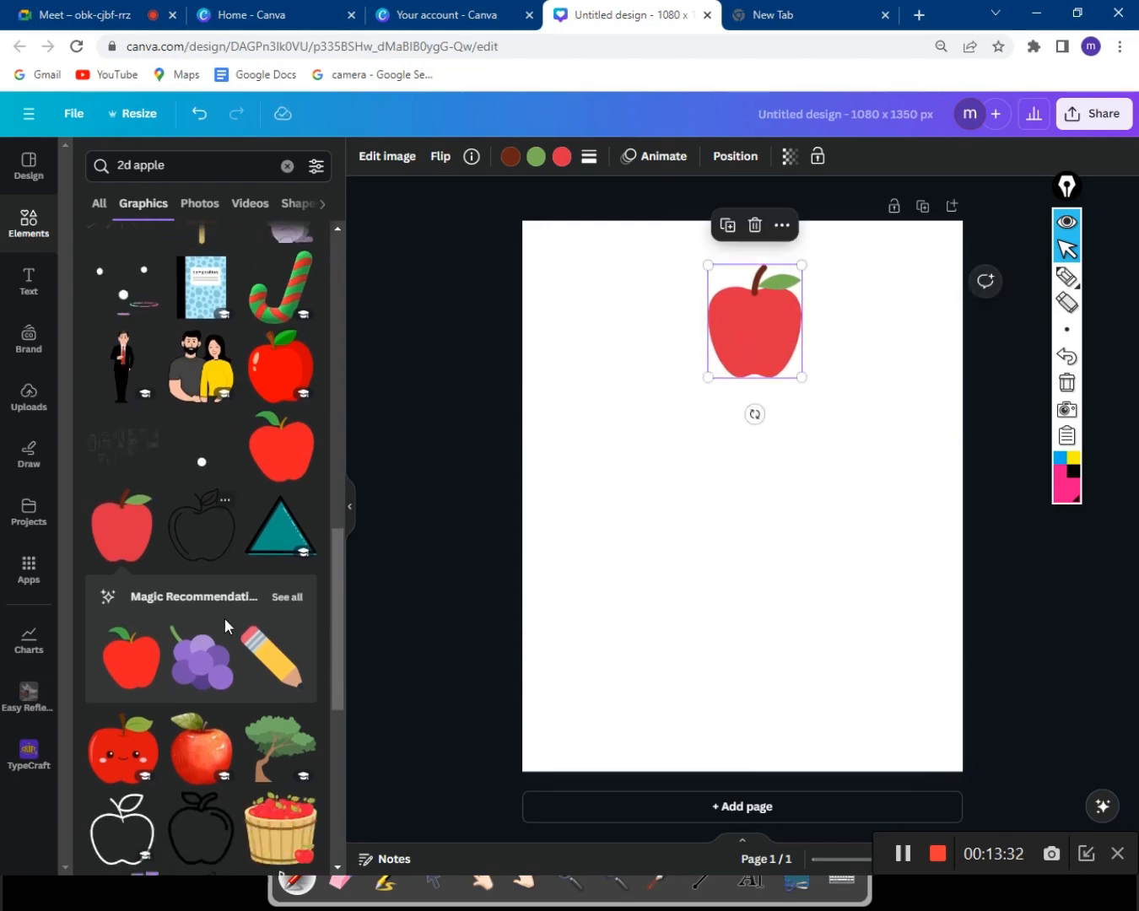
scroll(225, 623, down, 6)
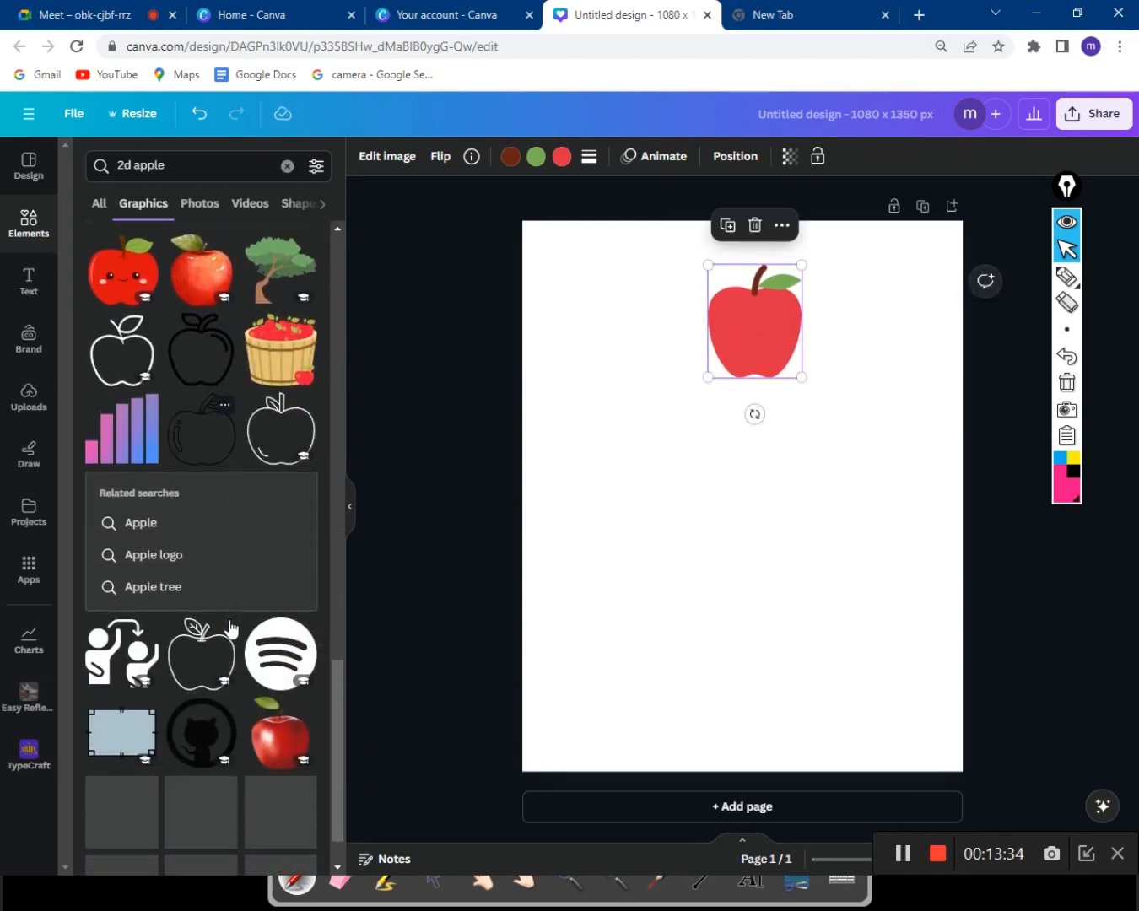
scroll(231, 626, down, 3)
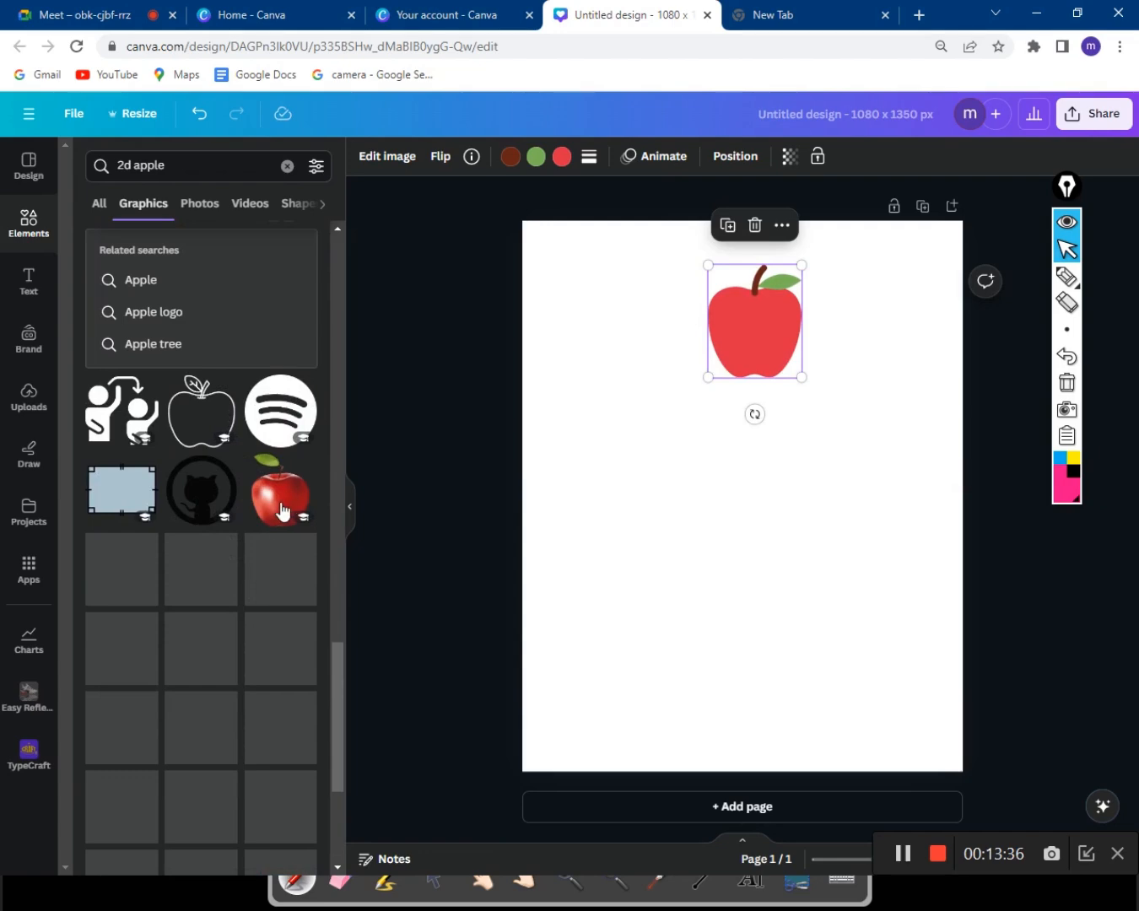
scroll(282, 513, down, 1)
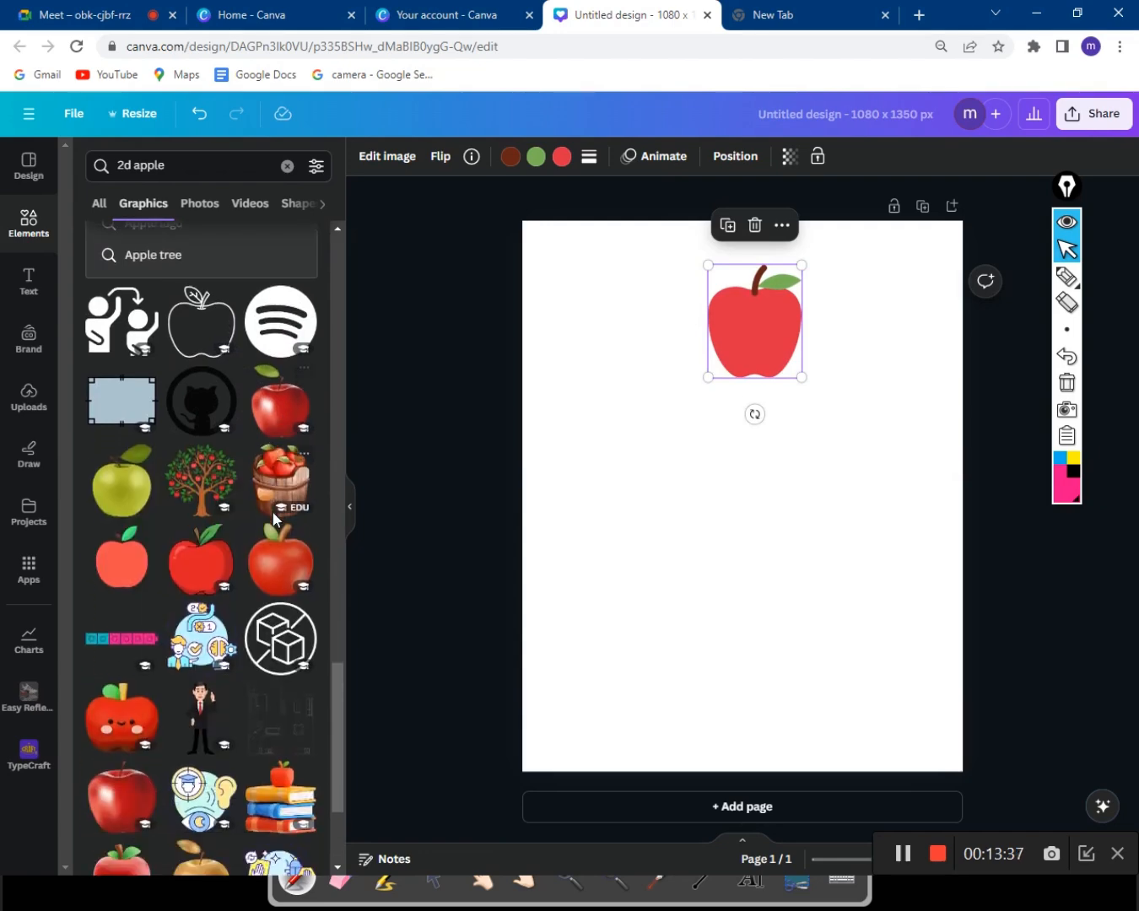
click(140, 565)
drag(832, 583, 629, 311)
scroll(214, 676, down, 1)
scroll(214, 675, down, 6)
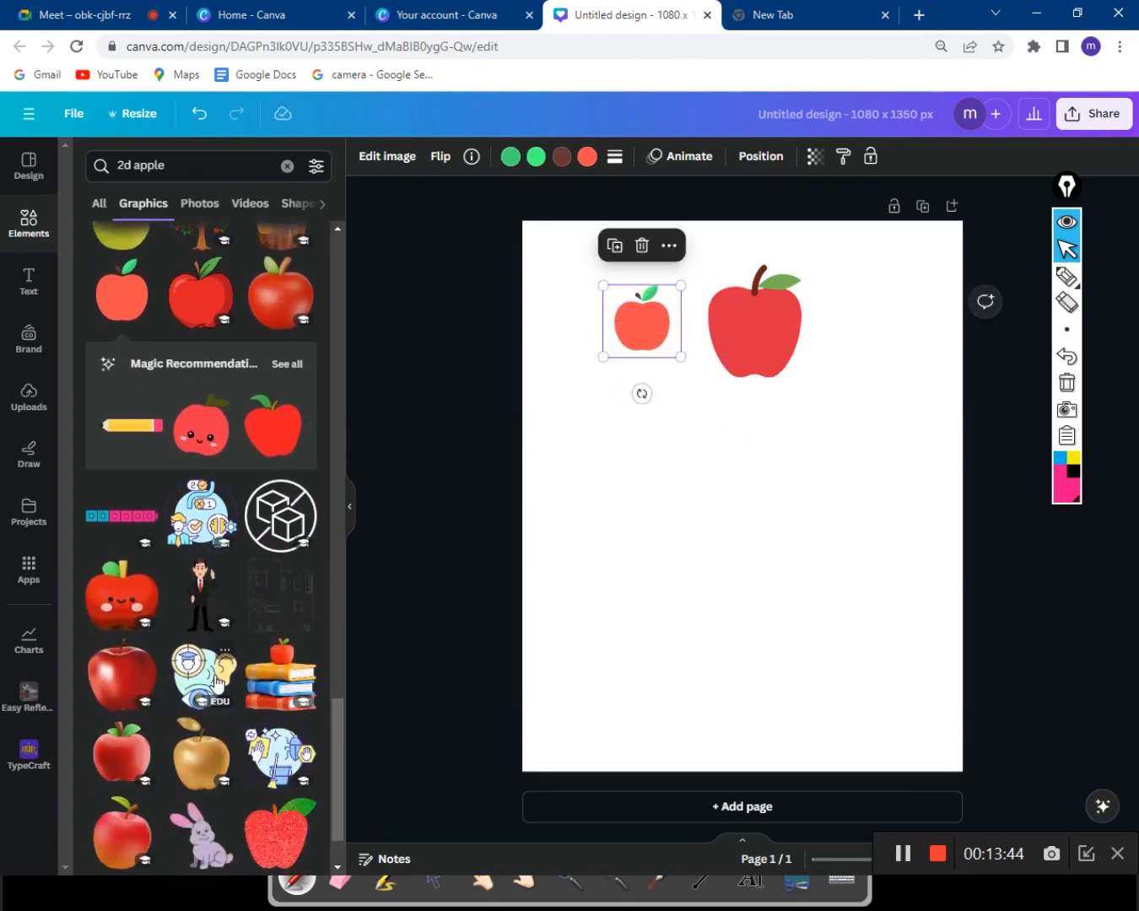
scroll(219, 670, down, 6)
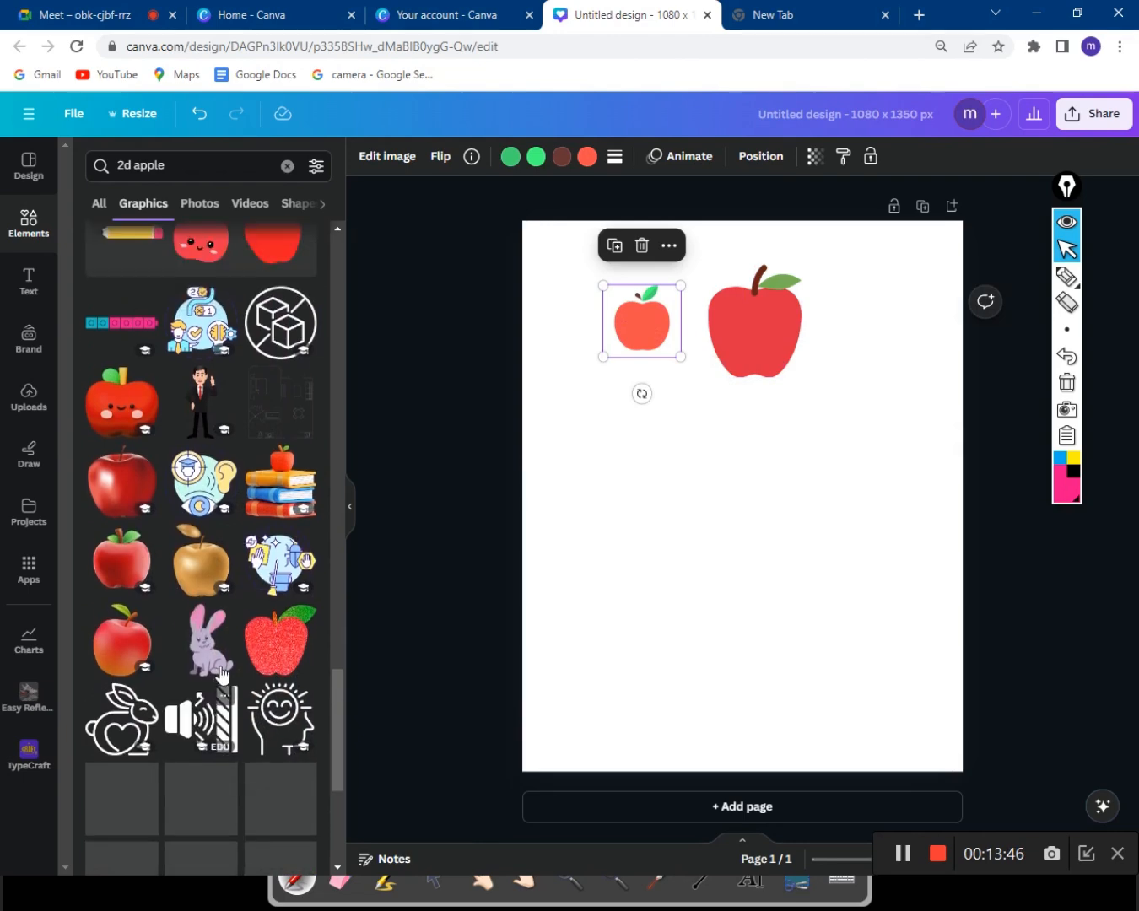
scroll(225, 604, up, 3)
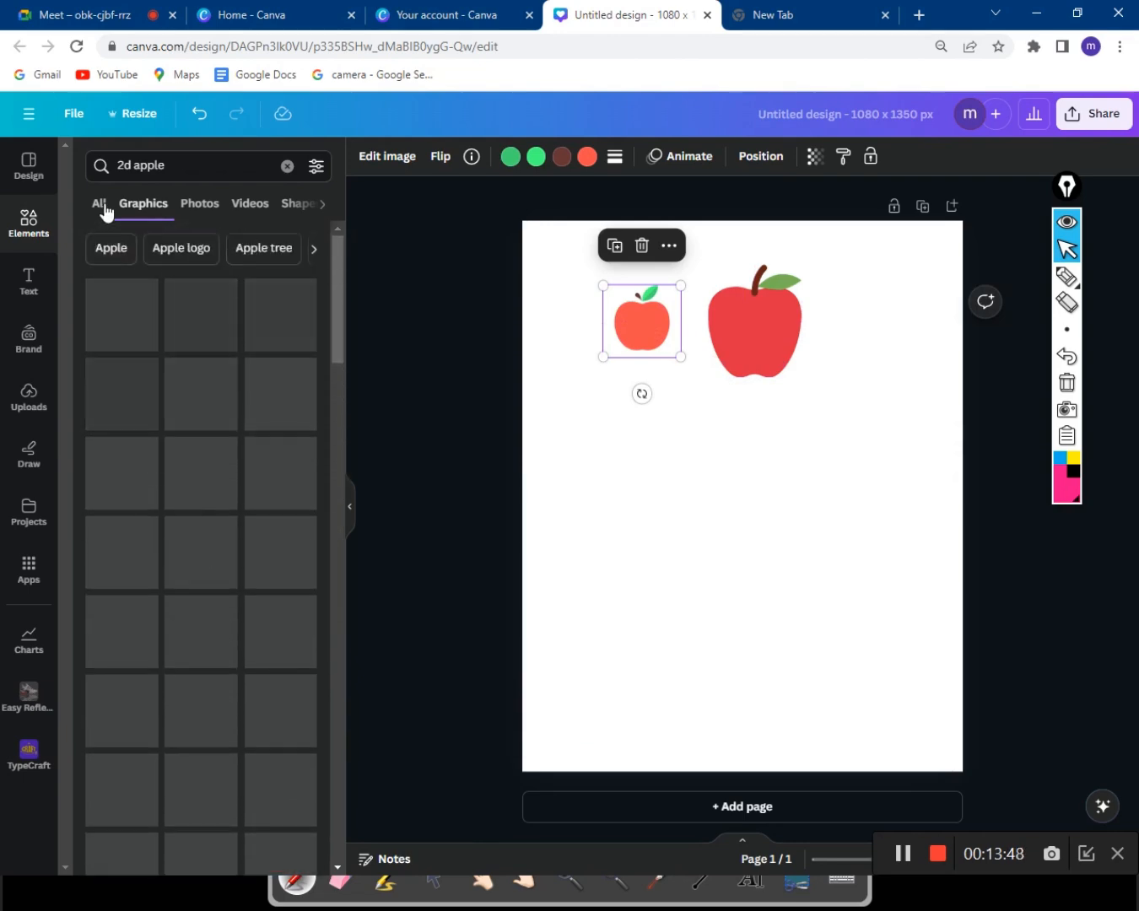
Change the element search from '2d apple' to '3d apple'.
click(126, 167)
key(BackSpace)
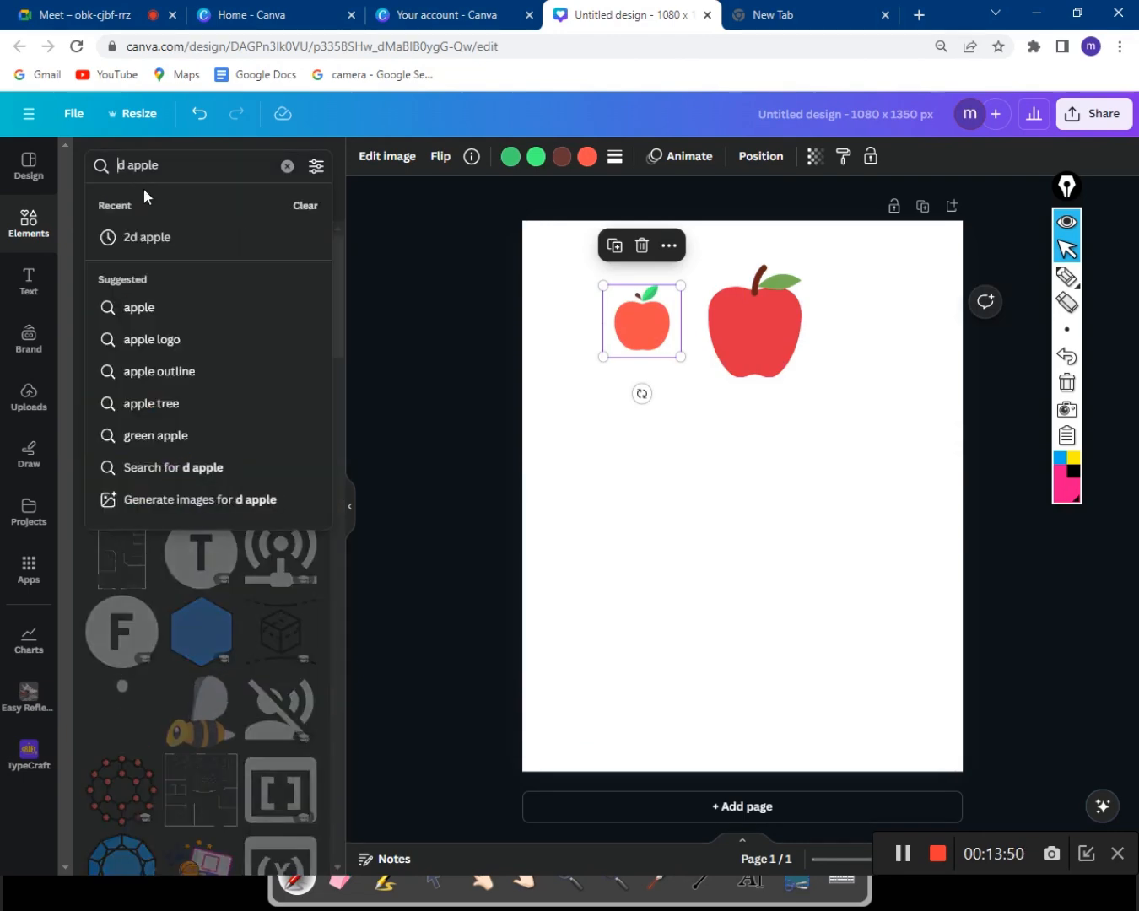
text(3)
key(Return)
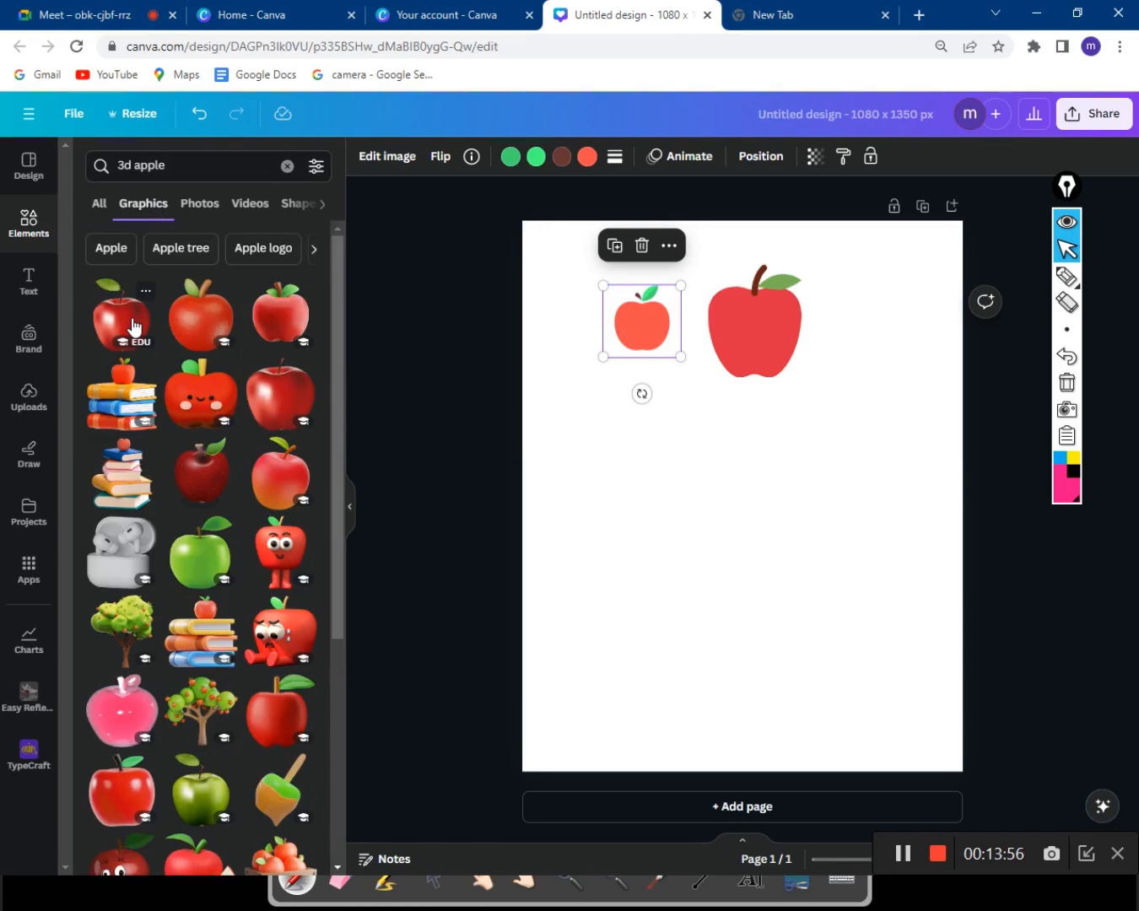
Add the glossy 3D red apple, resize it and place it right of the flat apples.
click(134, 326)
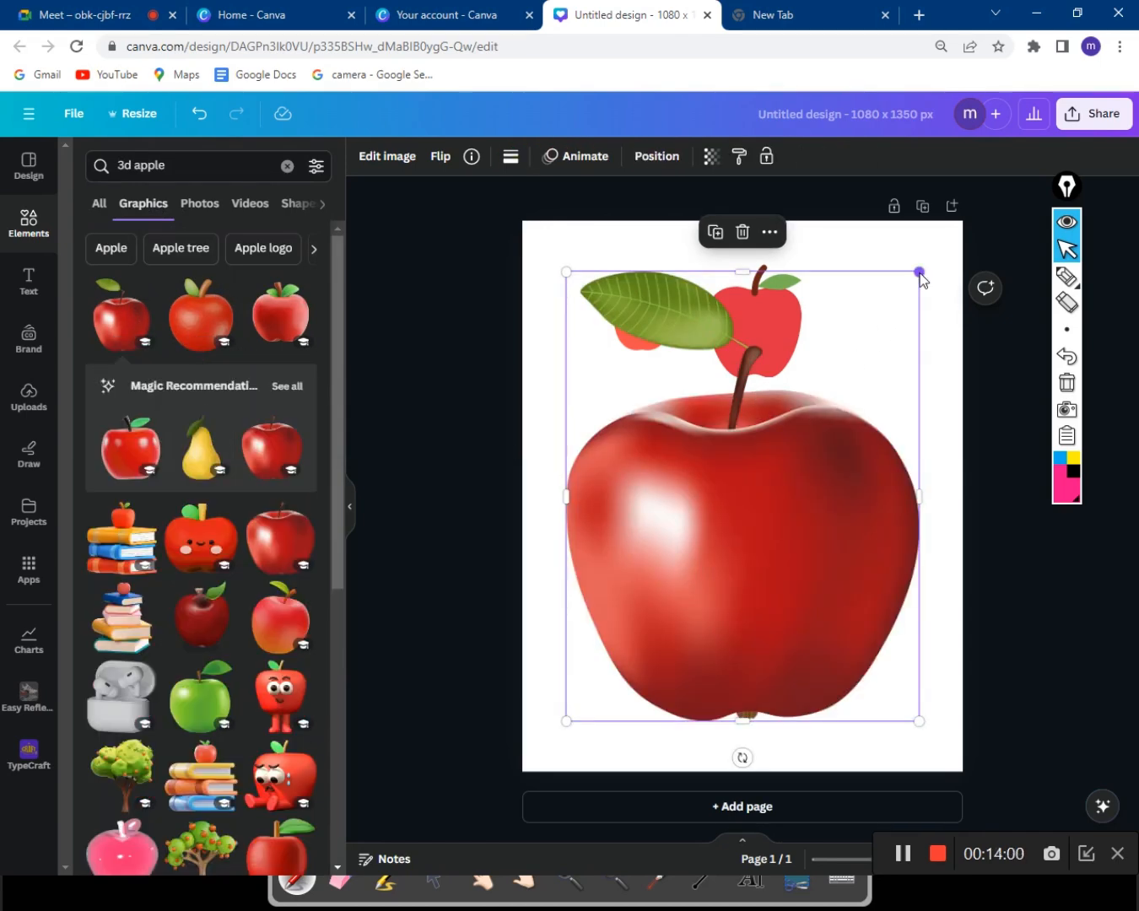
drag(920, 272, 661, 599)
drag(604, 703, 818, 479)
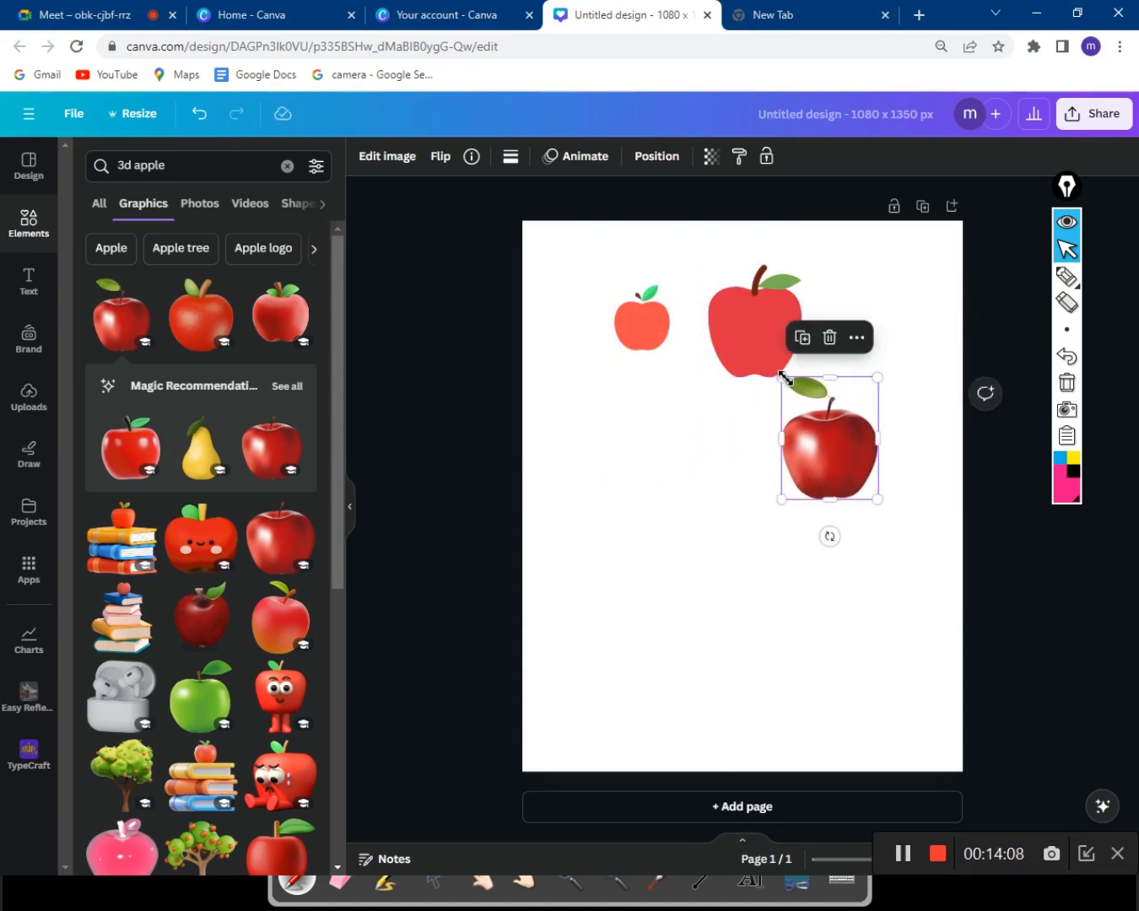
drag(781, 378, 789, 388)
drag(804, 448, 824, 429)
drag(801, 358, 789, 343)
drag(845, 434, 877, 447)
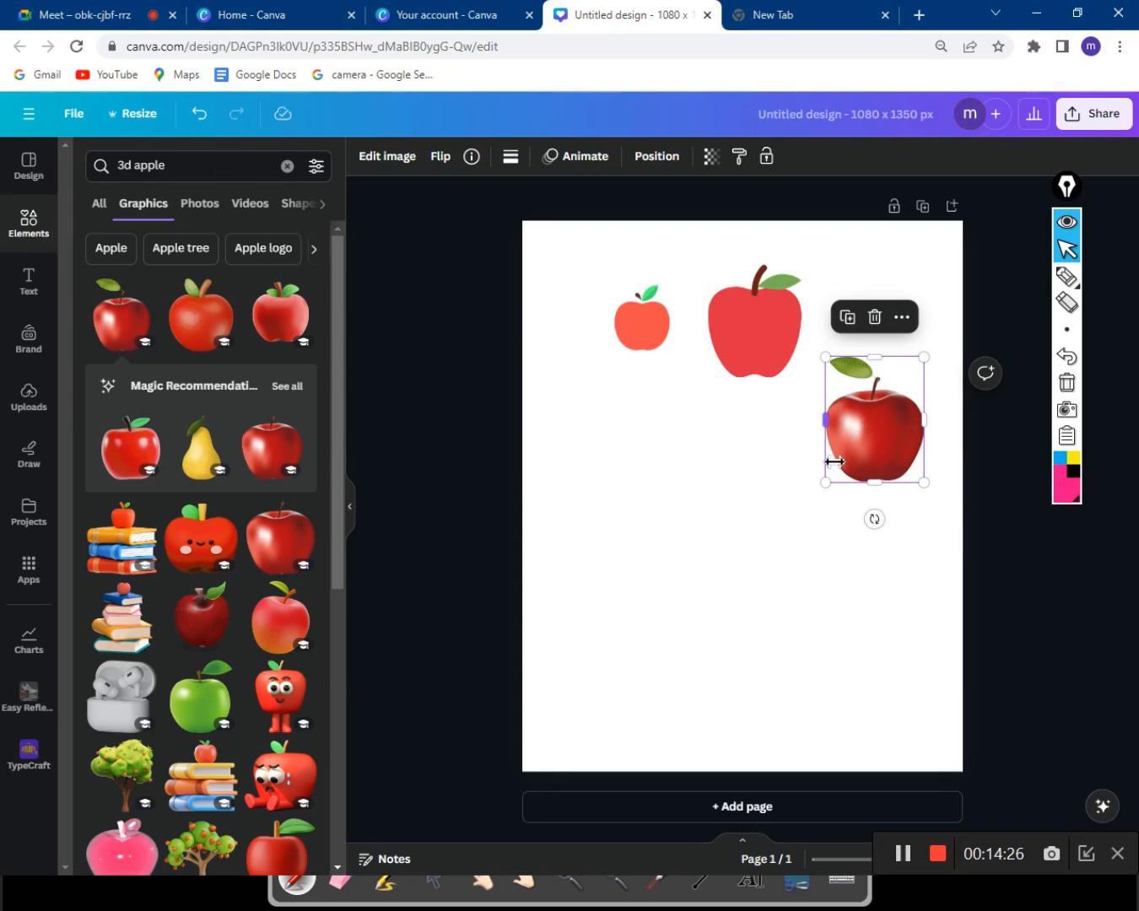
Replace '3d apple' with a 'neon circule' search and scroll through the neon Graphics results.
click(226, 171)
key(BackSpace)
key(BackSpace)
key(BackSpace)
key(BackSpace)
key(BackSpace)
key(BackSpace)
key(BackSpace)
key(BackSpace)
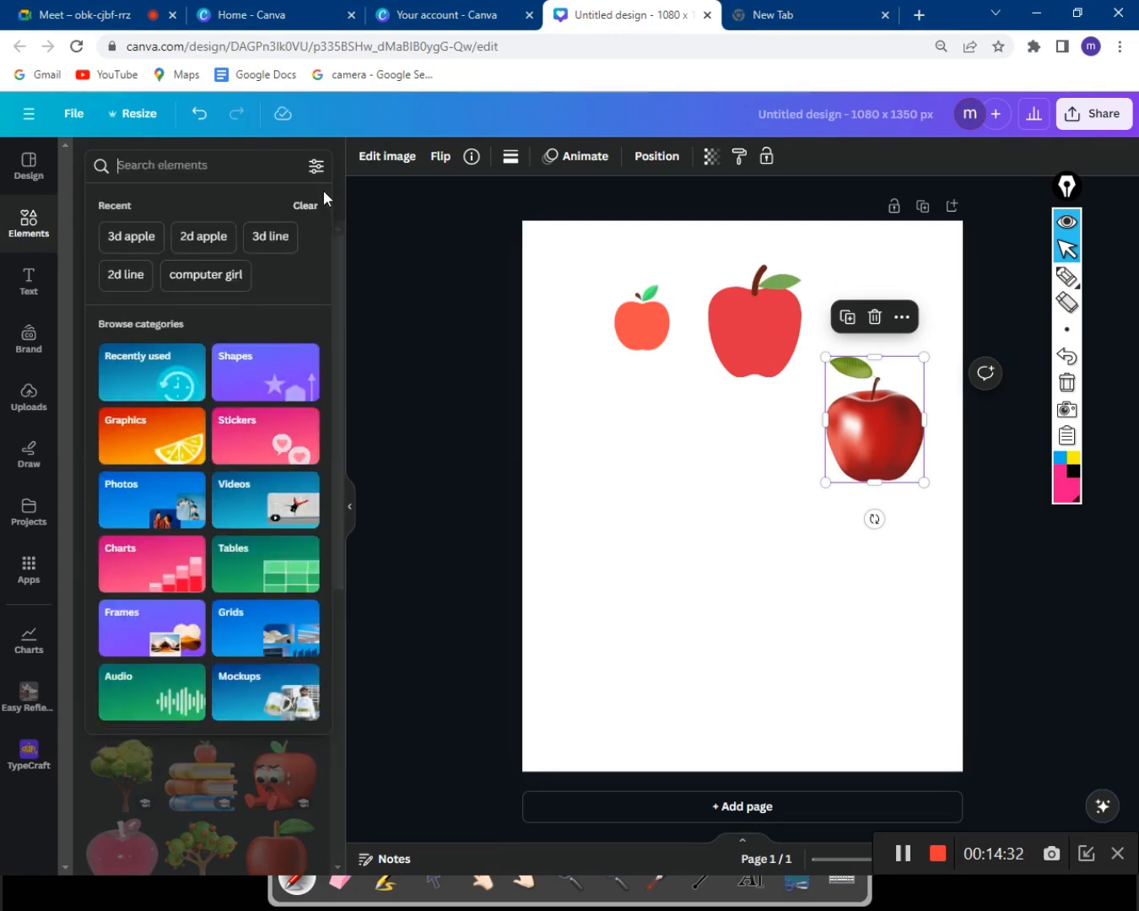
text(neon)
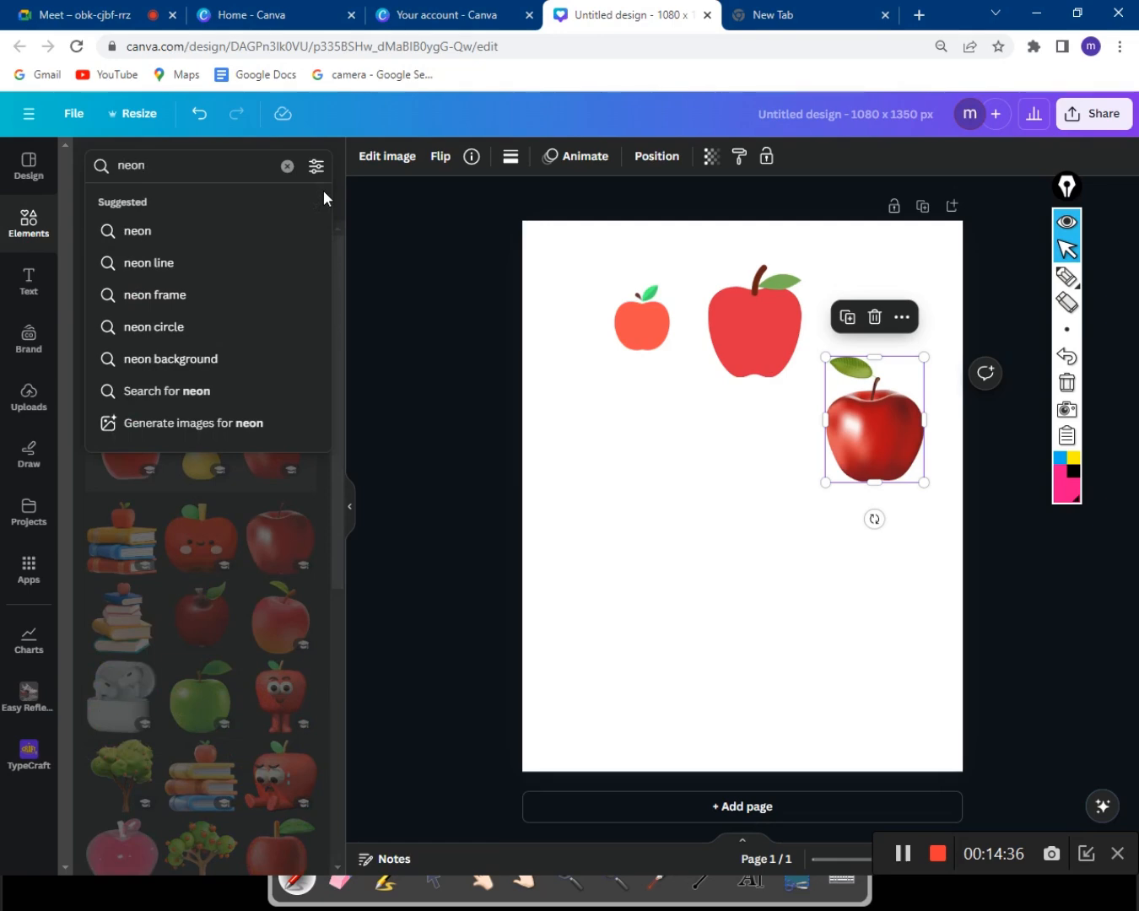
text( cir)
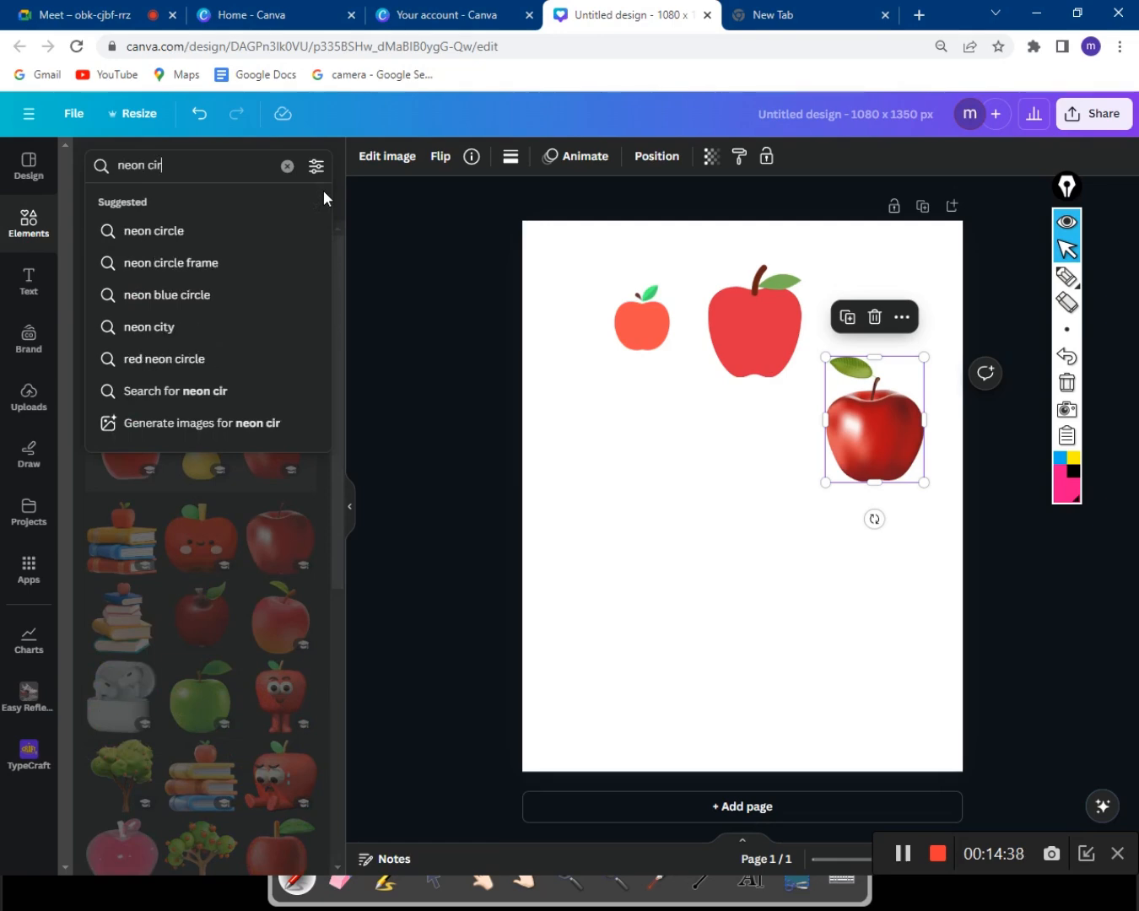
text(cule)
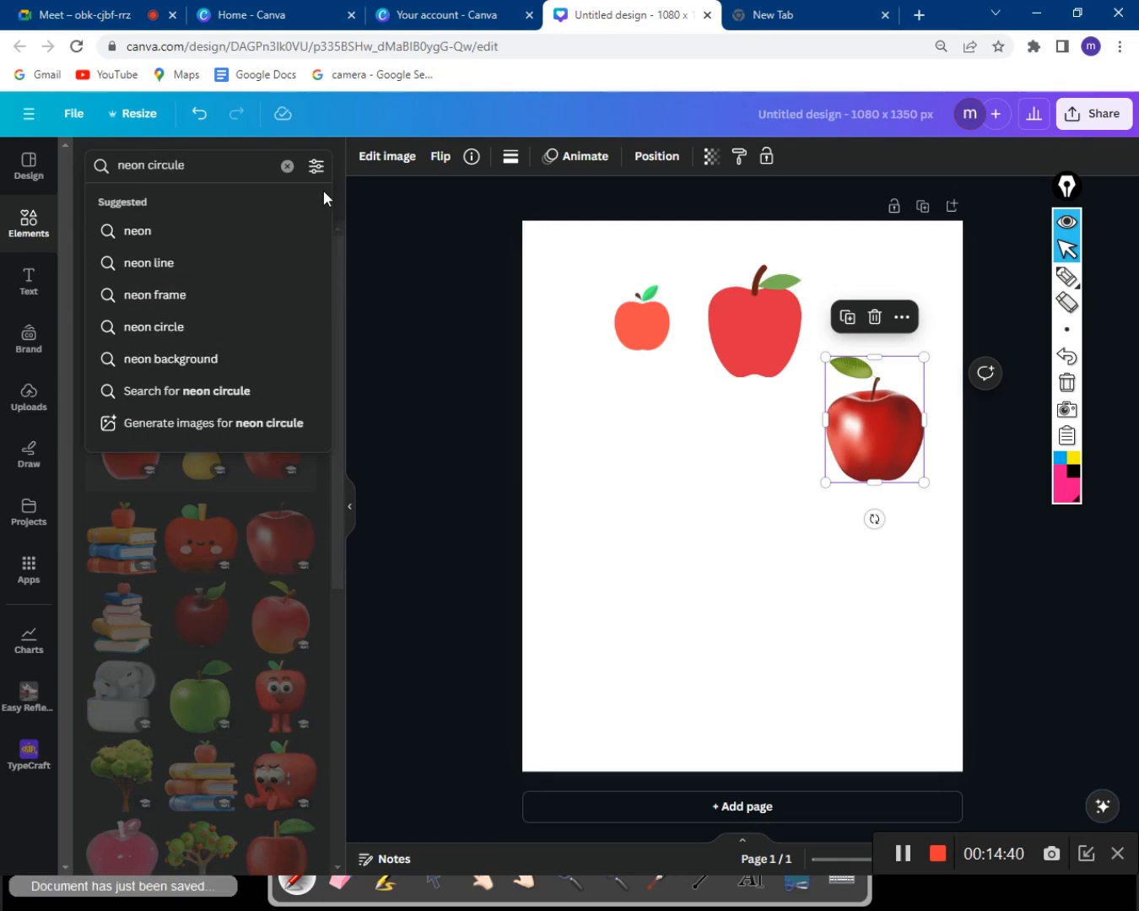
key(Return)
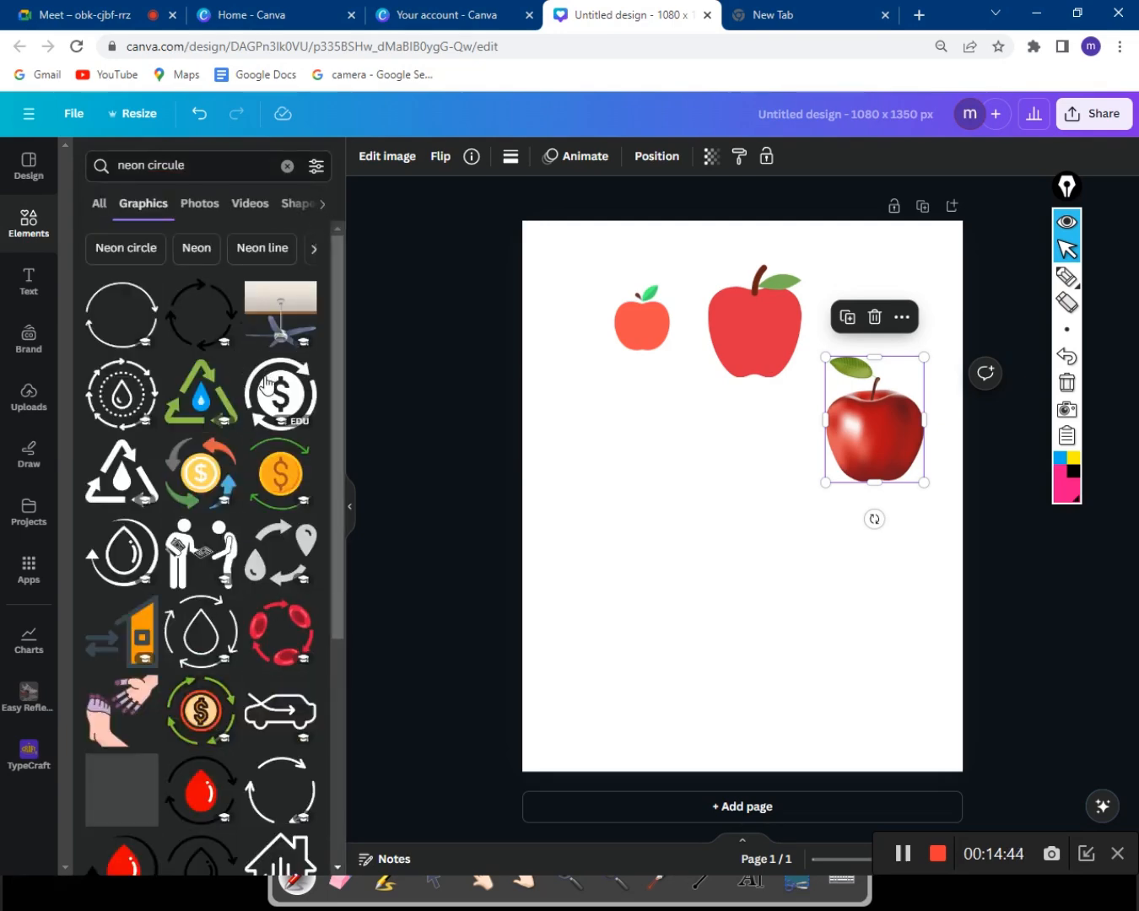
scroll(250, 449, down, 1)
scroll(244, 463, down, 6)
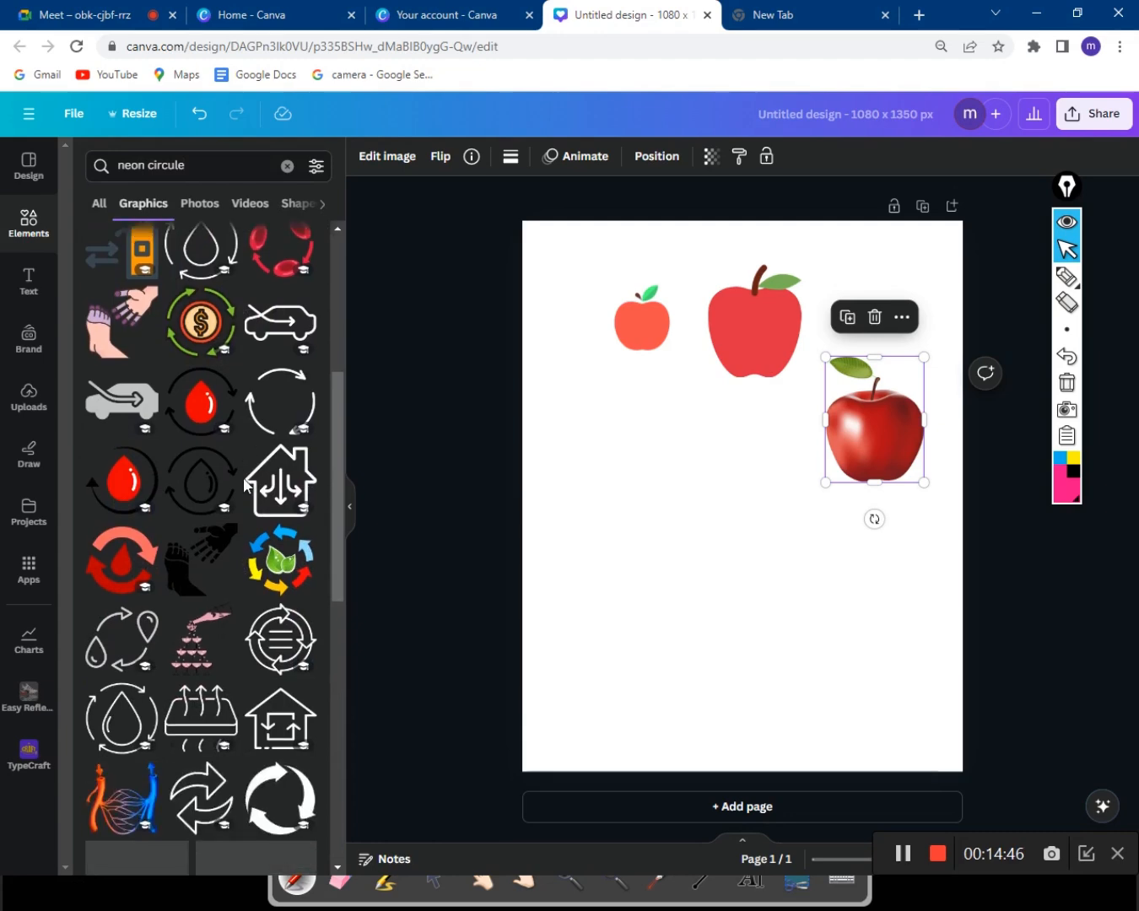
scroll(242, 478, down, 6)
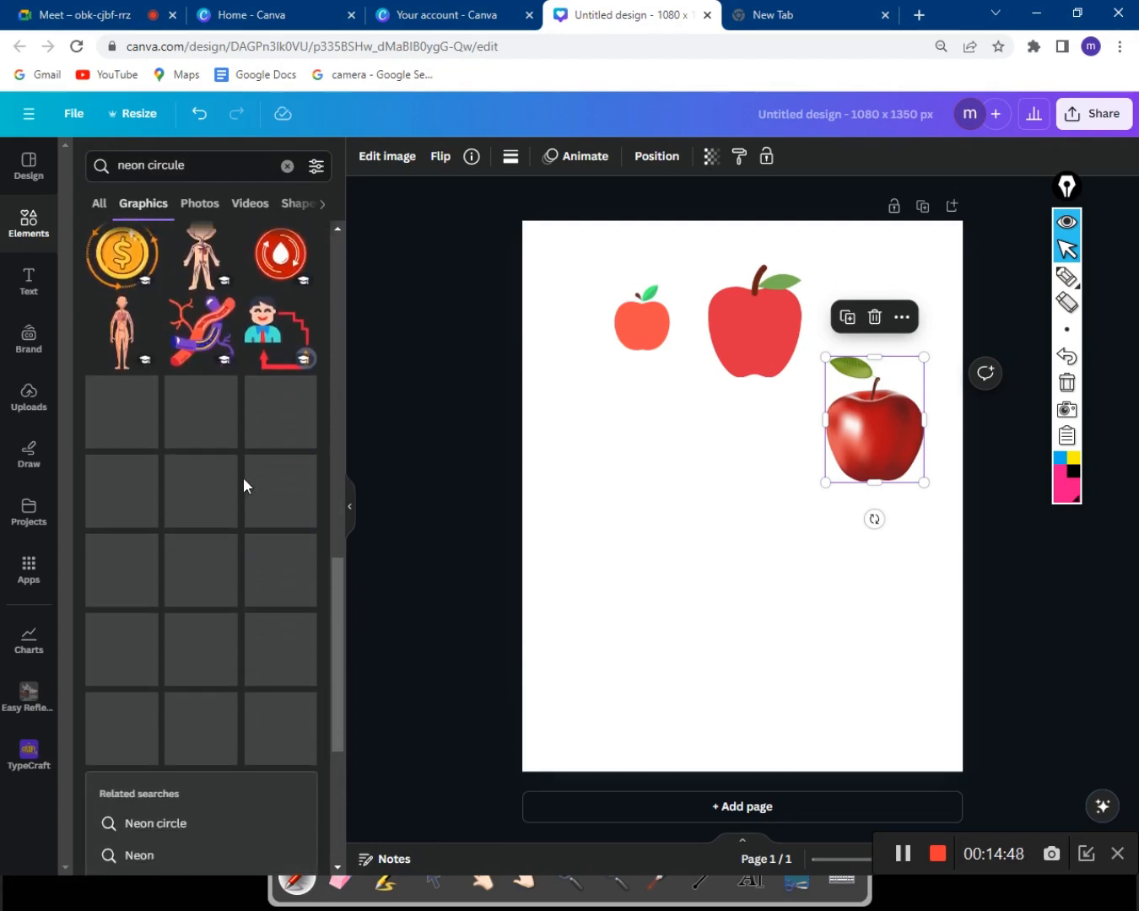
scroll(243, 478, up, 3)
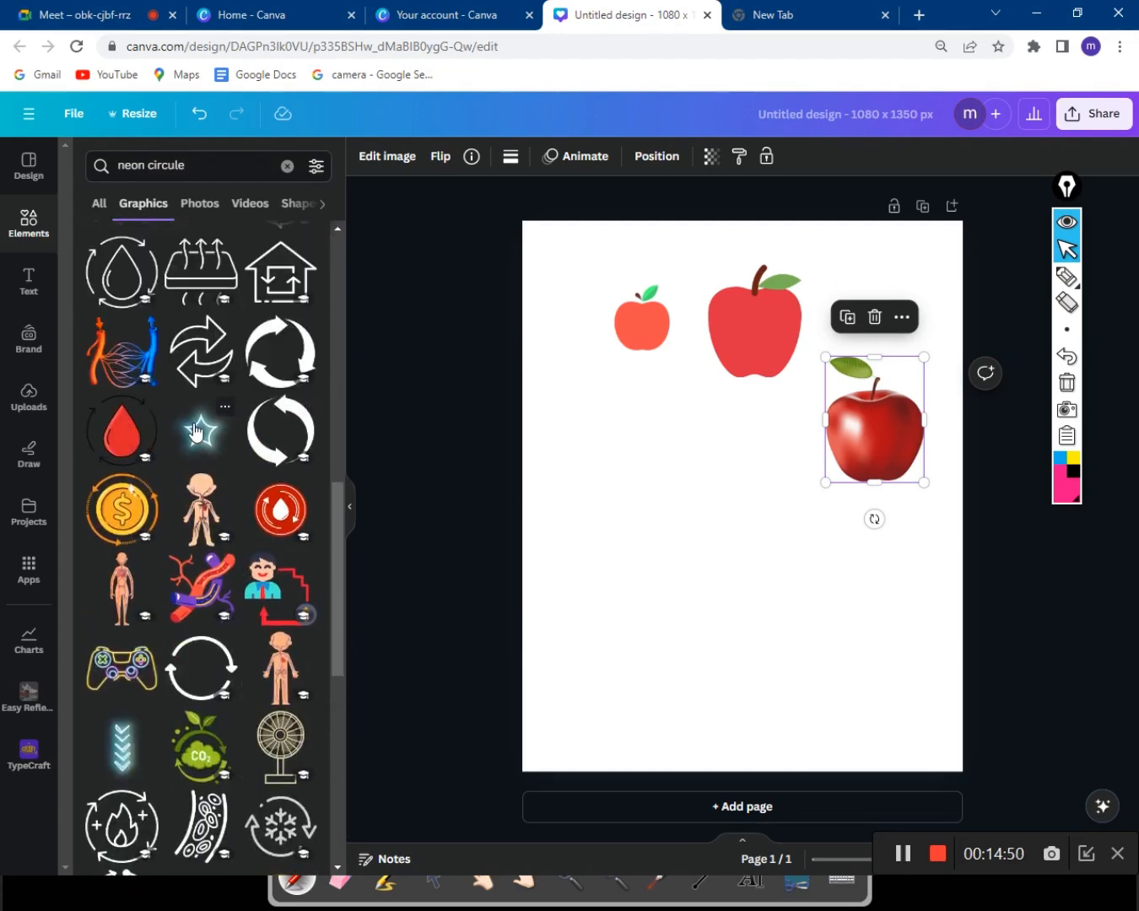
scroll(195, 428, down, 1)
scroll(195, 428, down, 8)
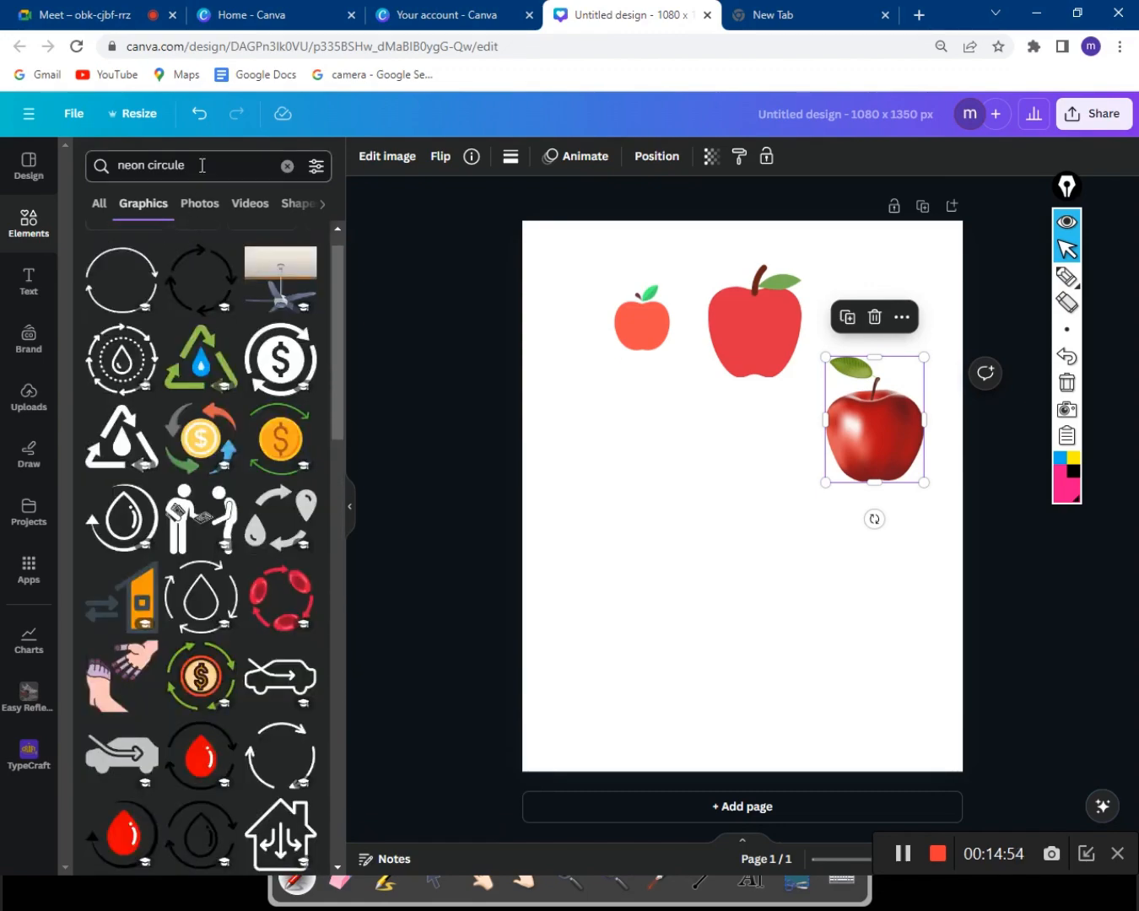
scroll(182, 367, up, 1)
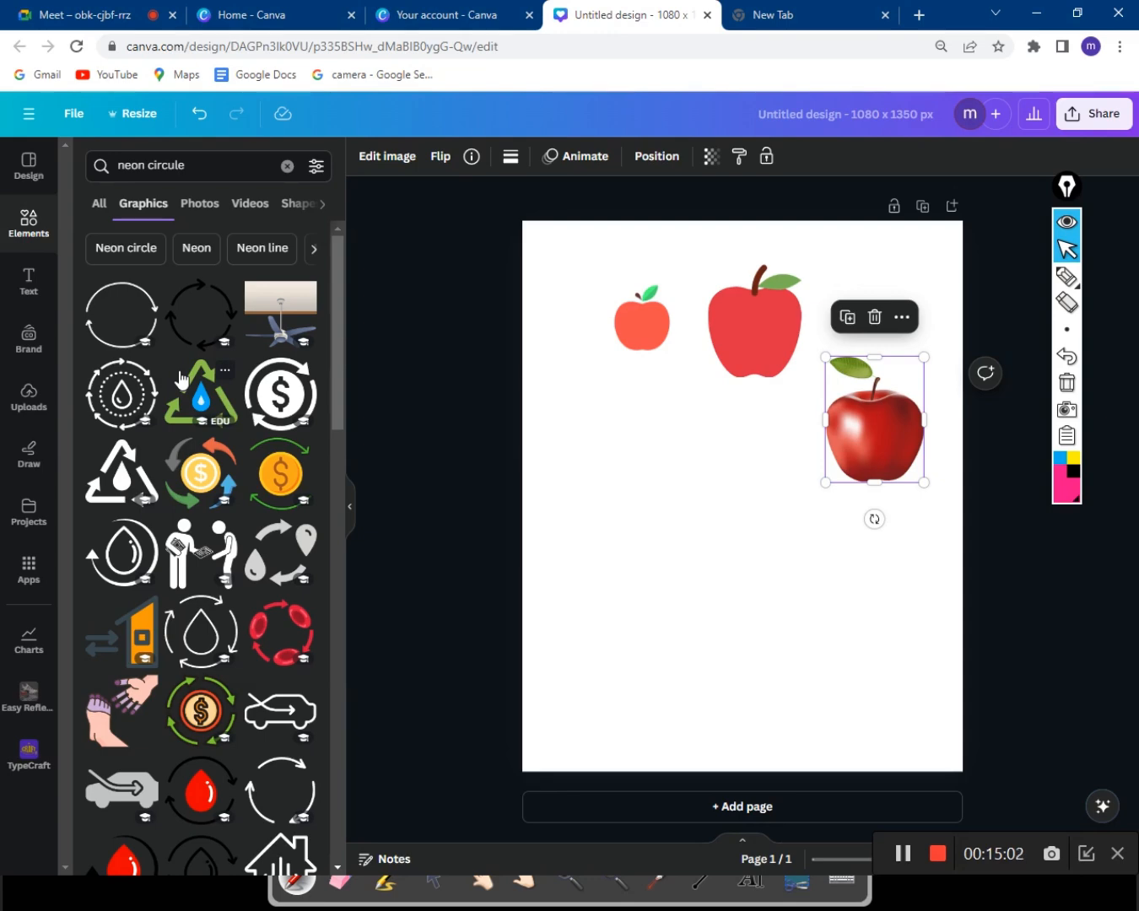
scroll(179, 380, down, 10)
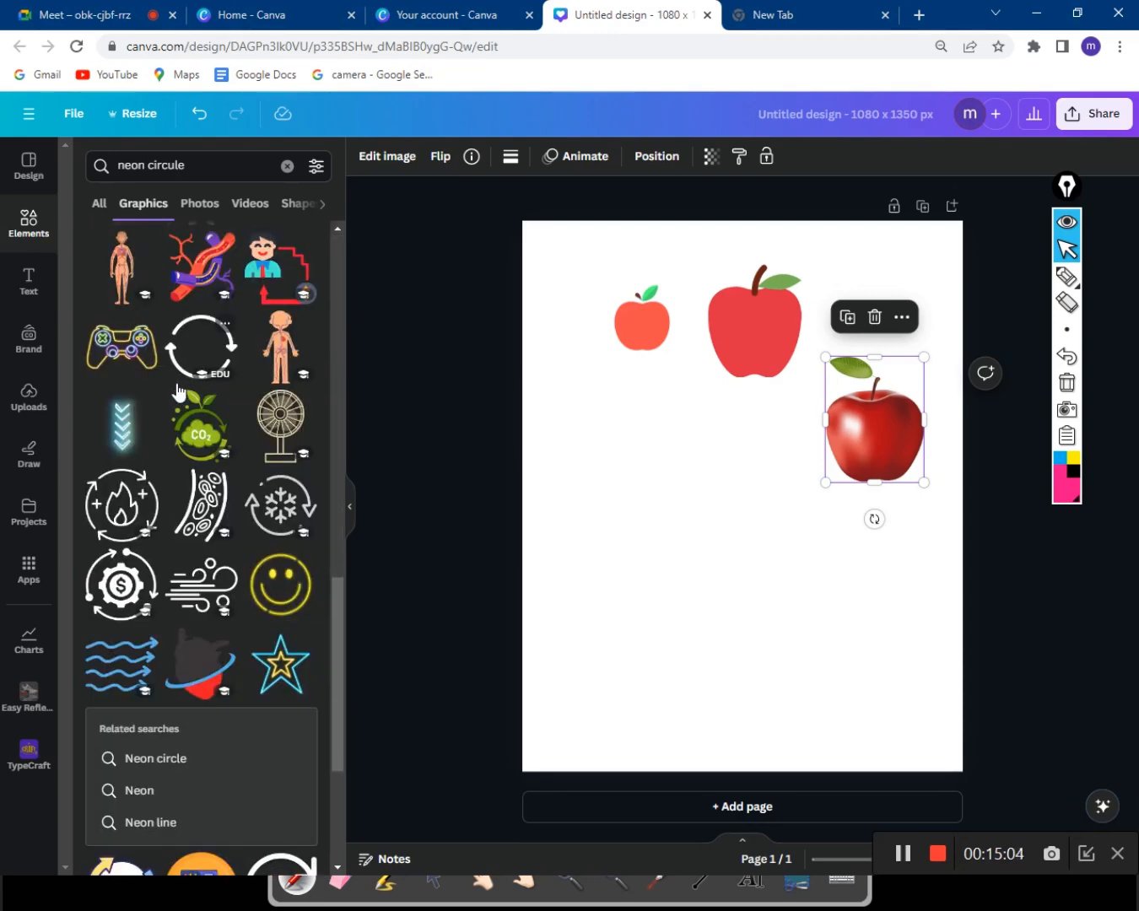
scroll(181, 405, down, 8)
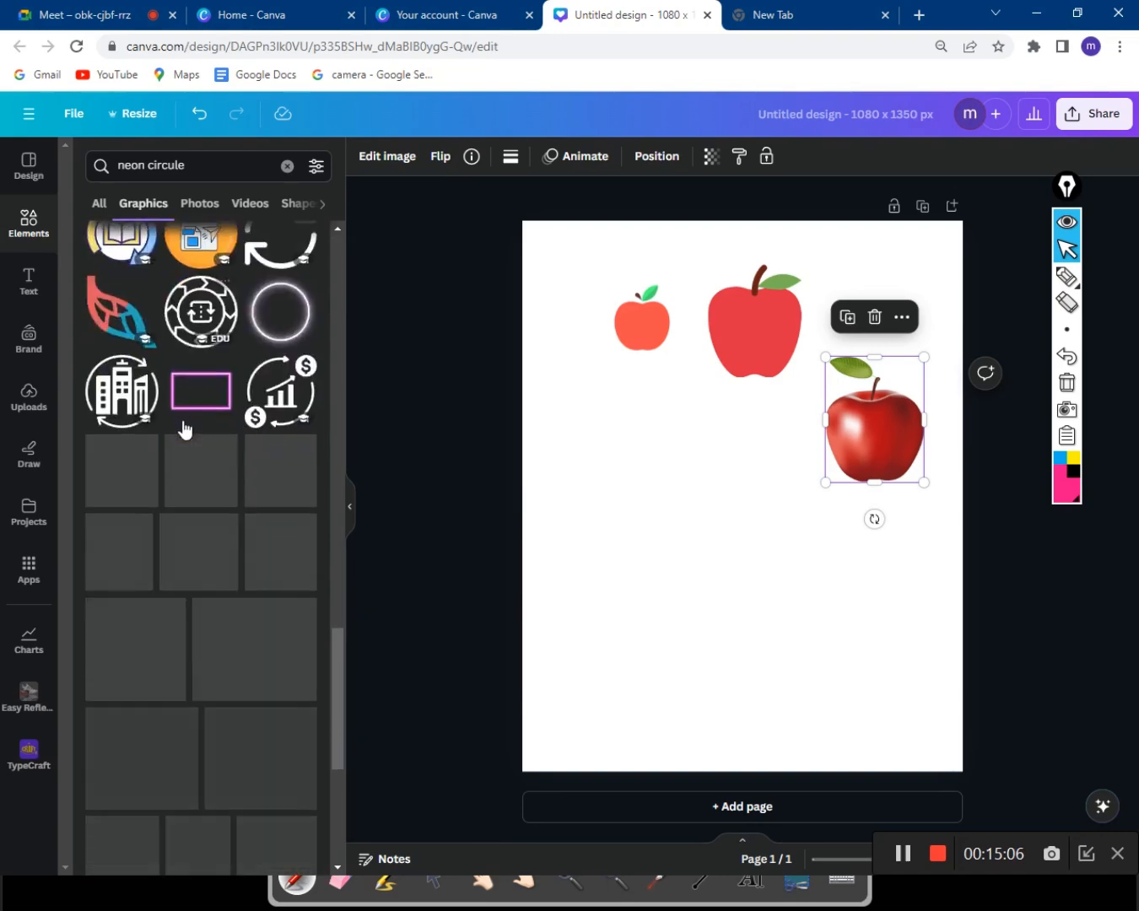
Add and resize a pink neon rectangle, plus a smaller blue neon bar at upper left.
click(210, 401)
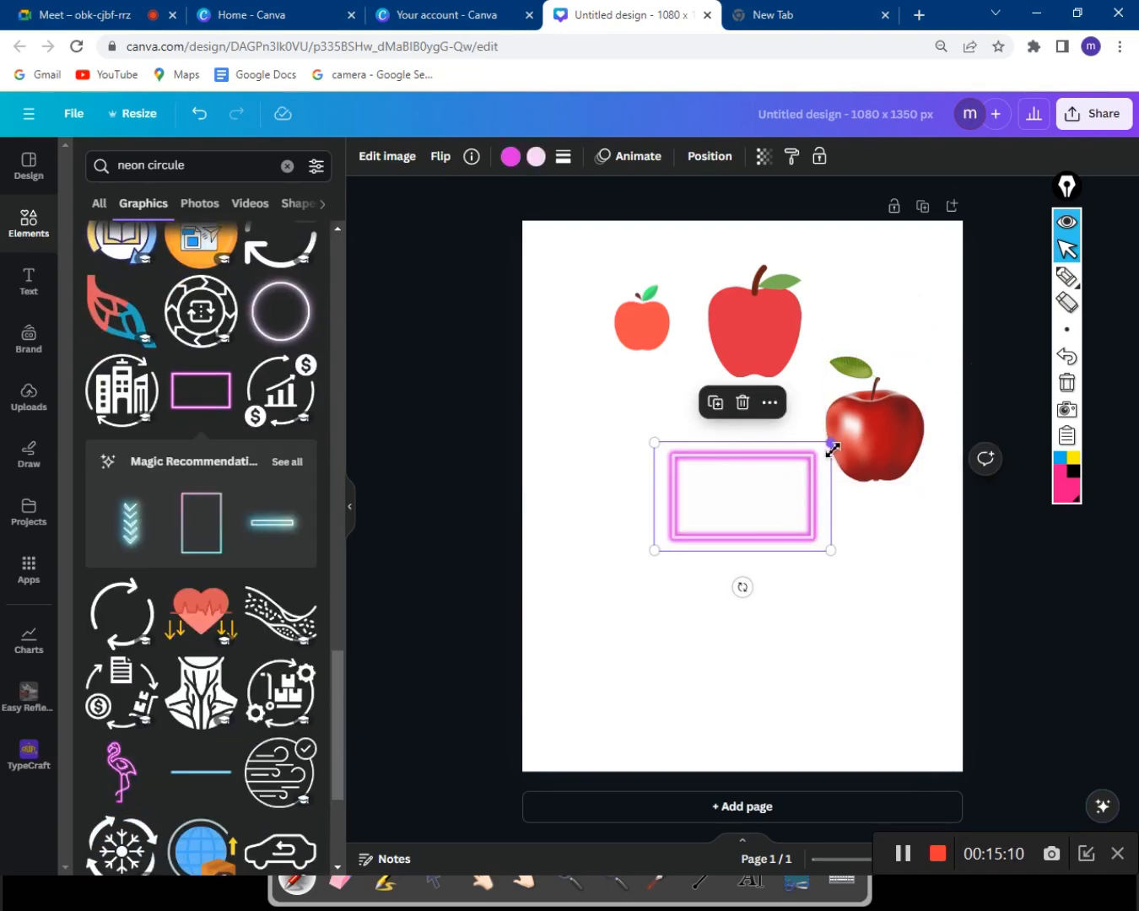
drag(830, 445, 763, 675)
click(272, 522)
drag(922, 586, 799, 660)
drag(711, 702, 682, 425)
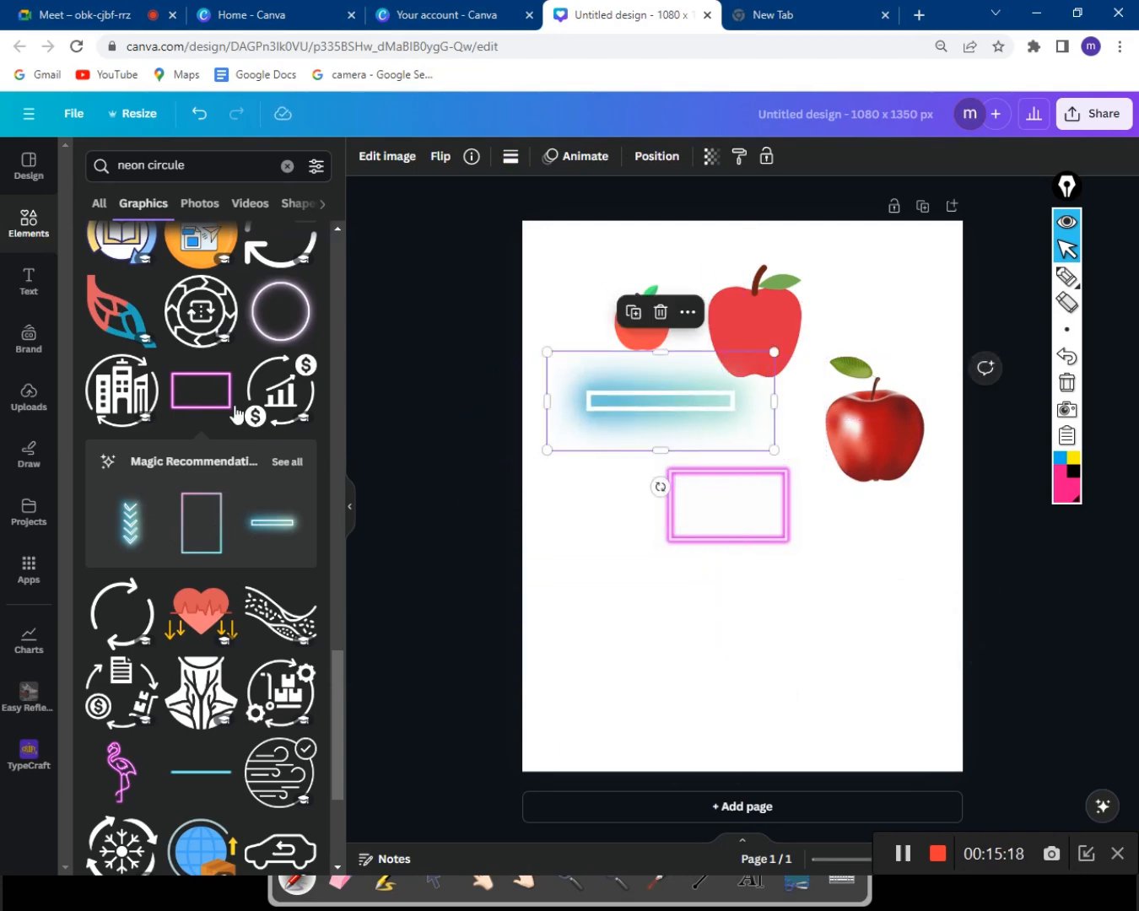
Add a glowing neon circle, shrink it and place it beside the pink rectangle.
click(284, 321)
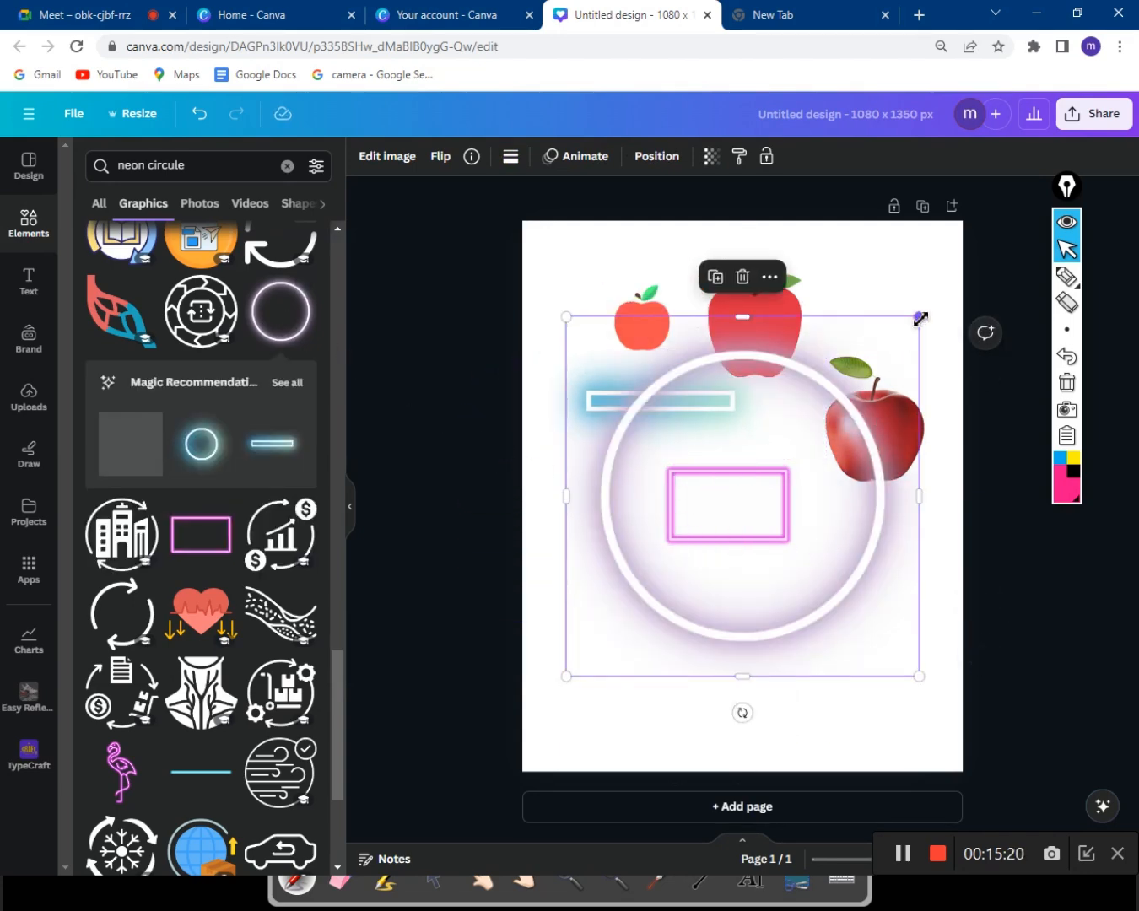
drag(919, 317, 715, 537)
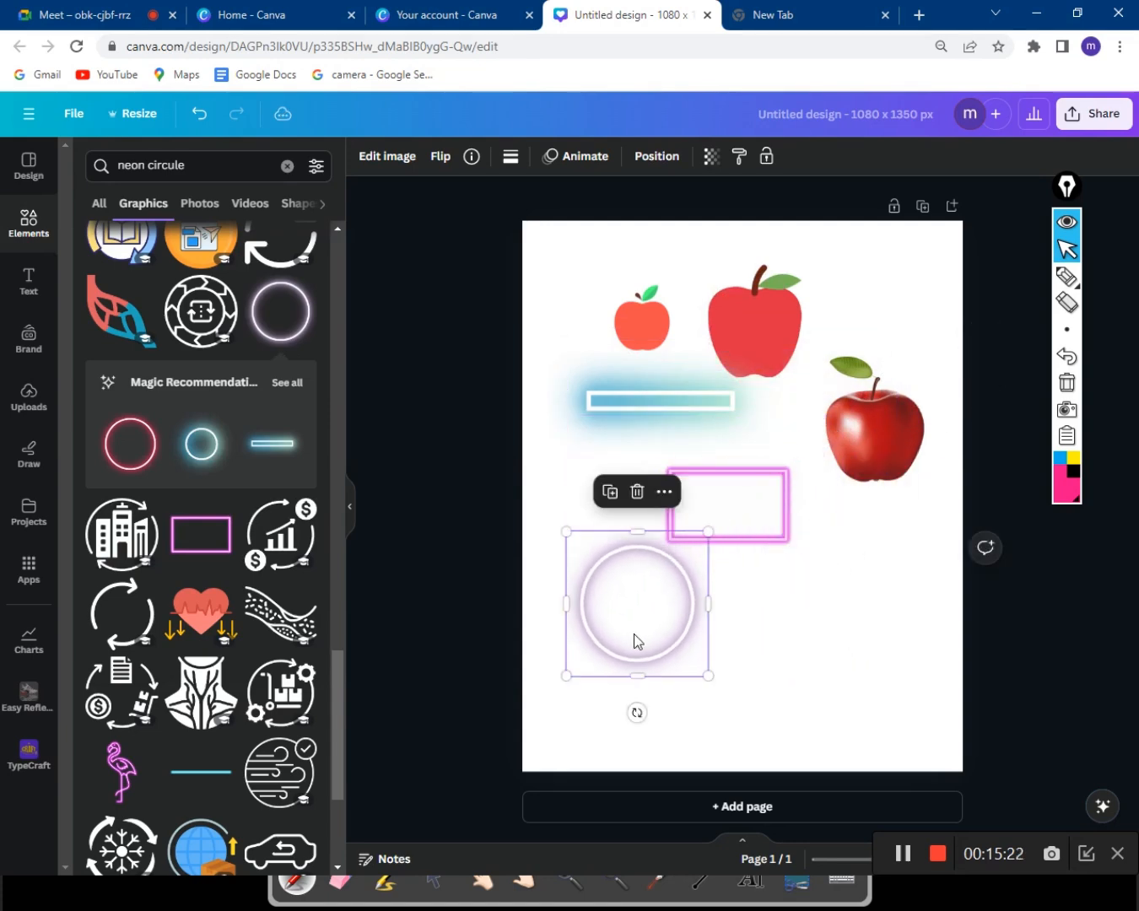
drag(634, 634, 595, 528)
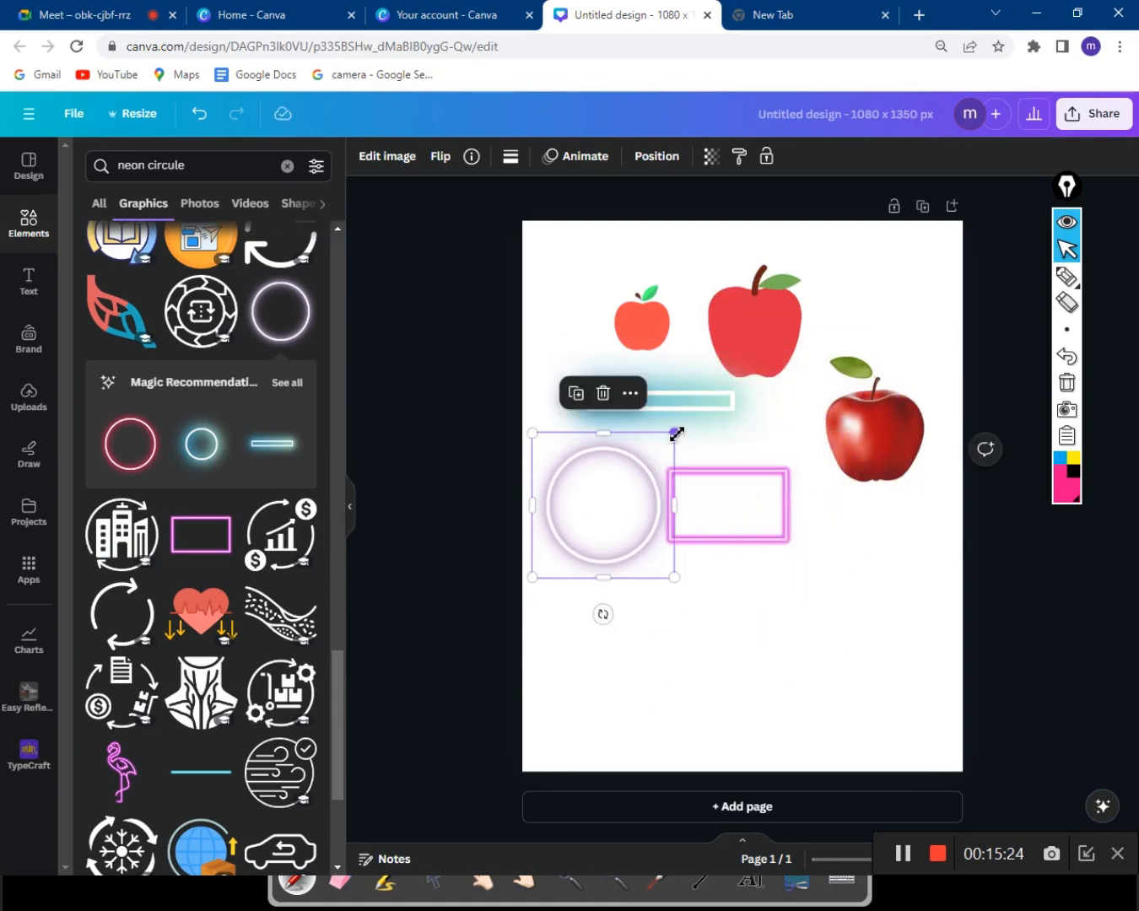
drag(675, 434, 660, 448)
scroll(207, 611, down, 5)
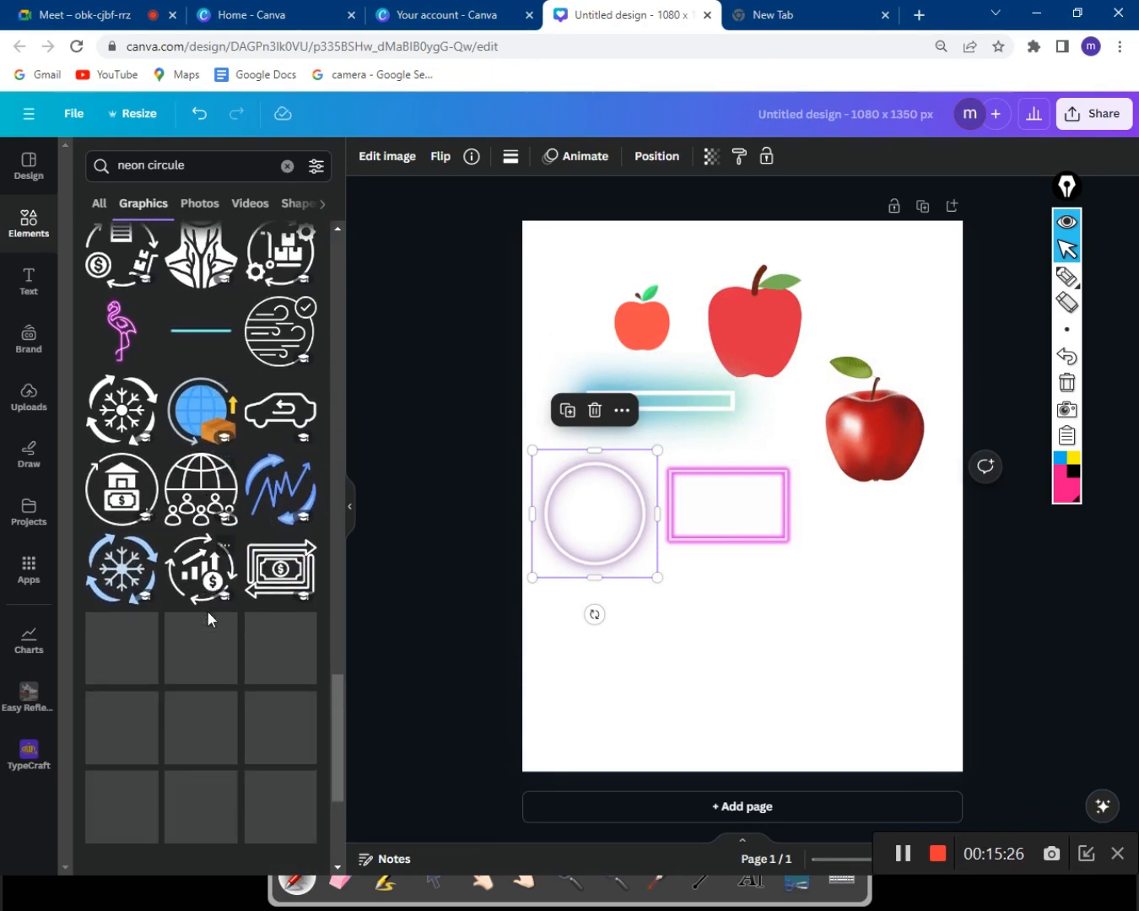
scroll(209, 610, up, 8)
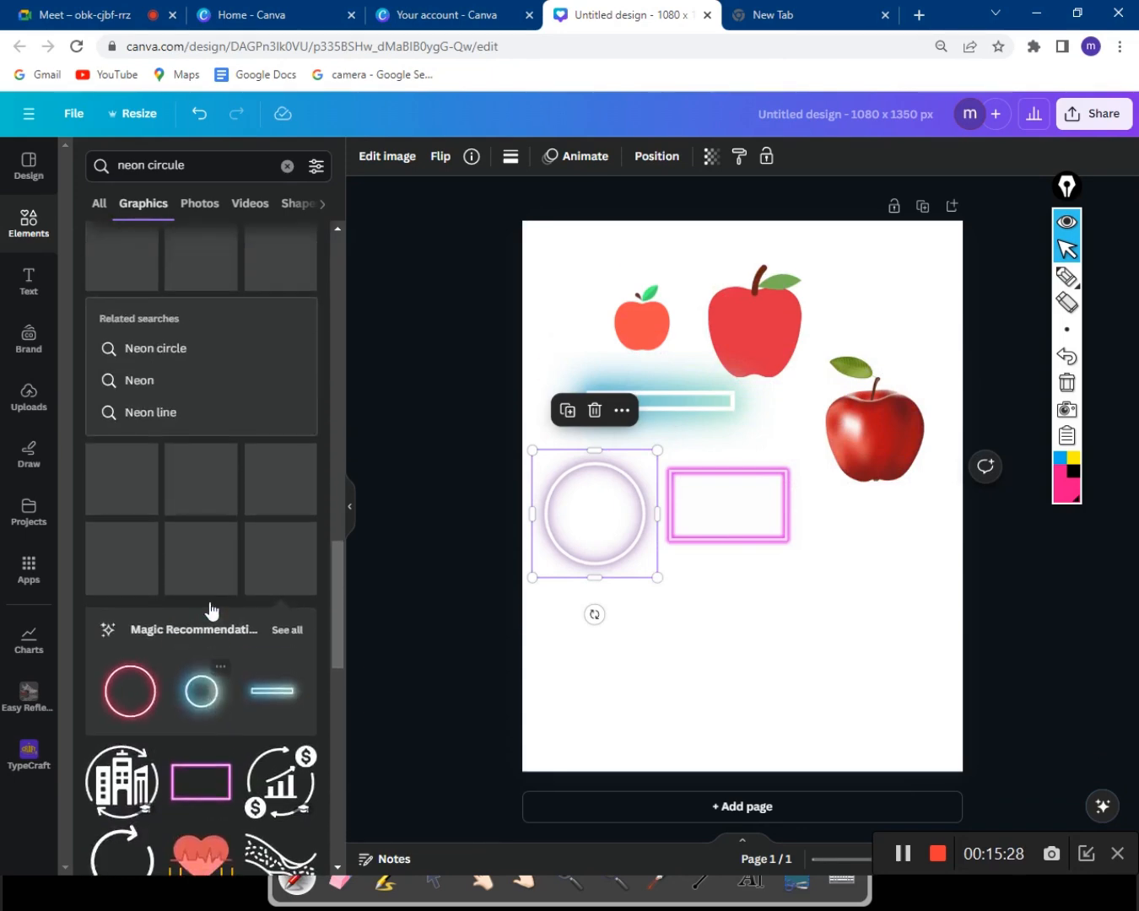
scroll(211, 610, up, 6)
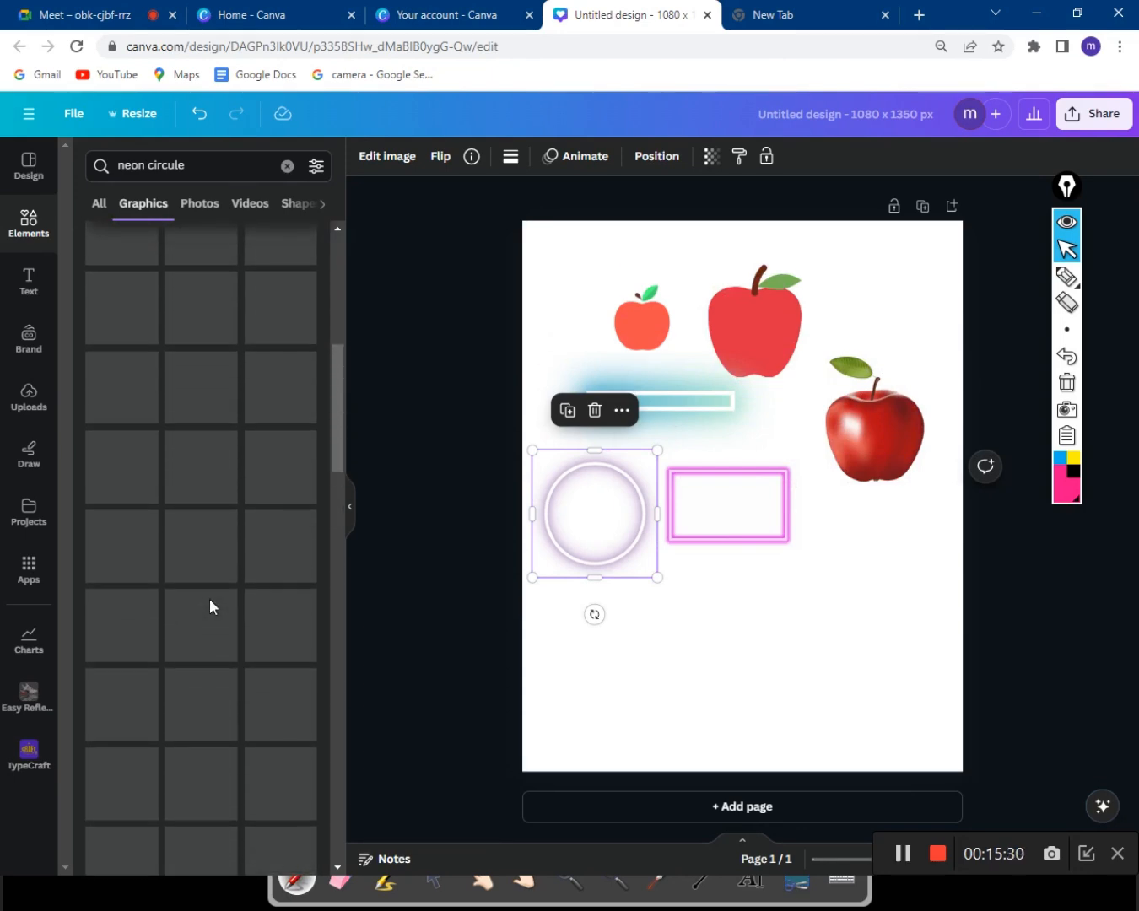
scroll(209, 599, up, 3)
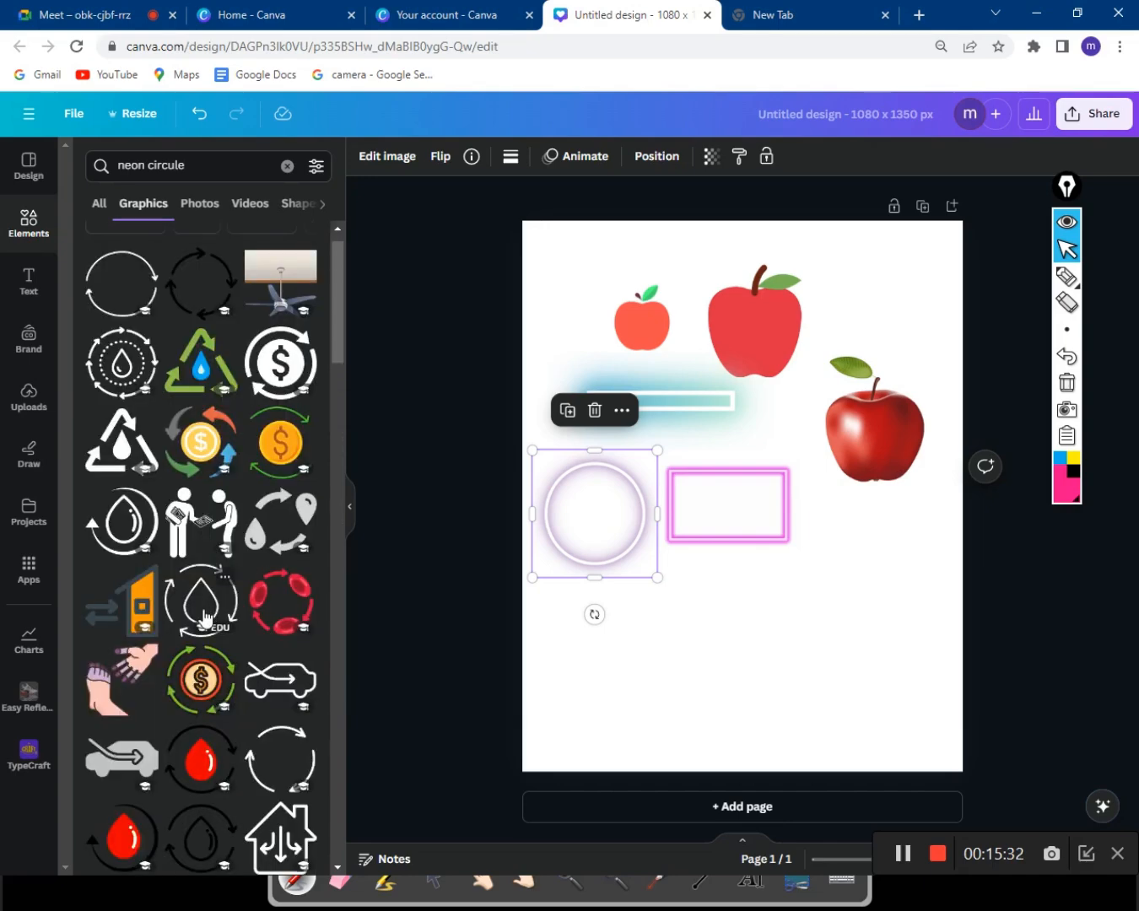
click(436, 596)
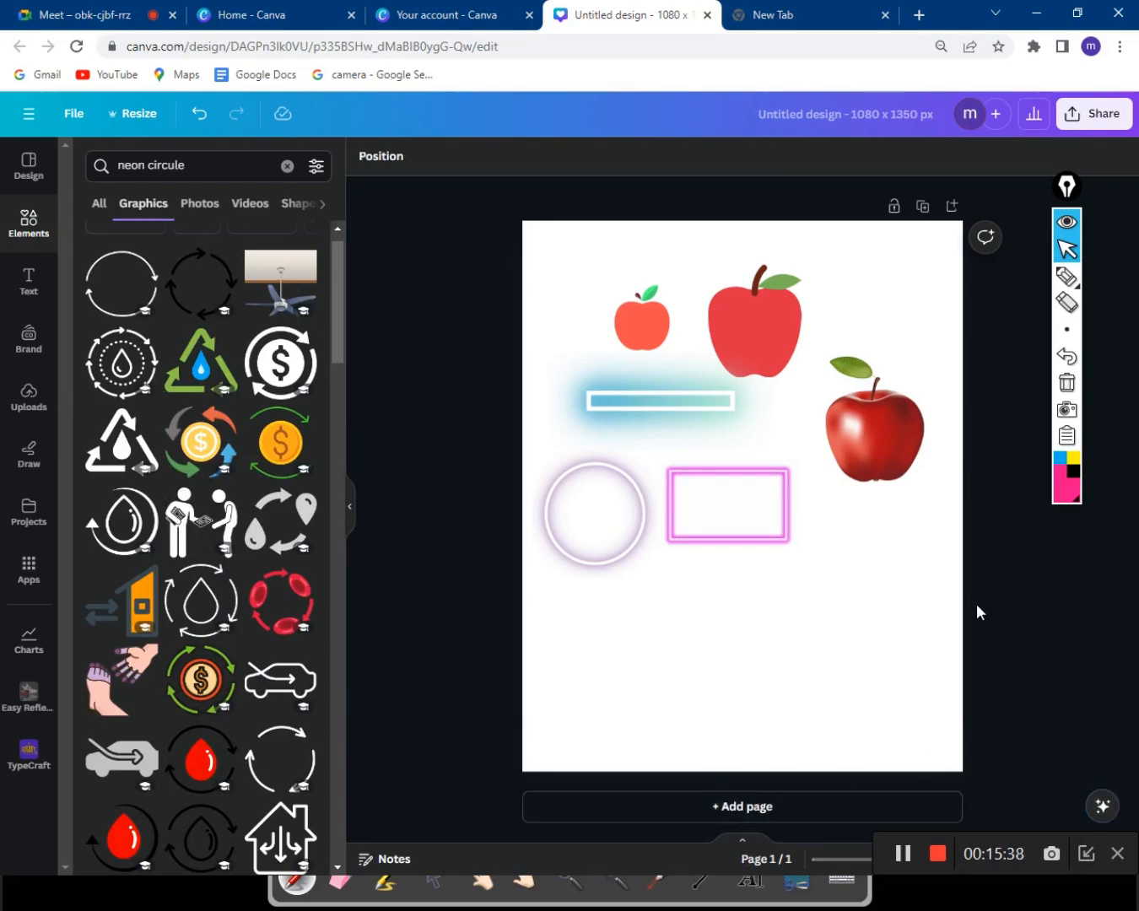
mouse_move(1067, 186)
mouse_down()
mouse_move(1128, 159)
mouse_move(1116, 162)
mouse_up()
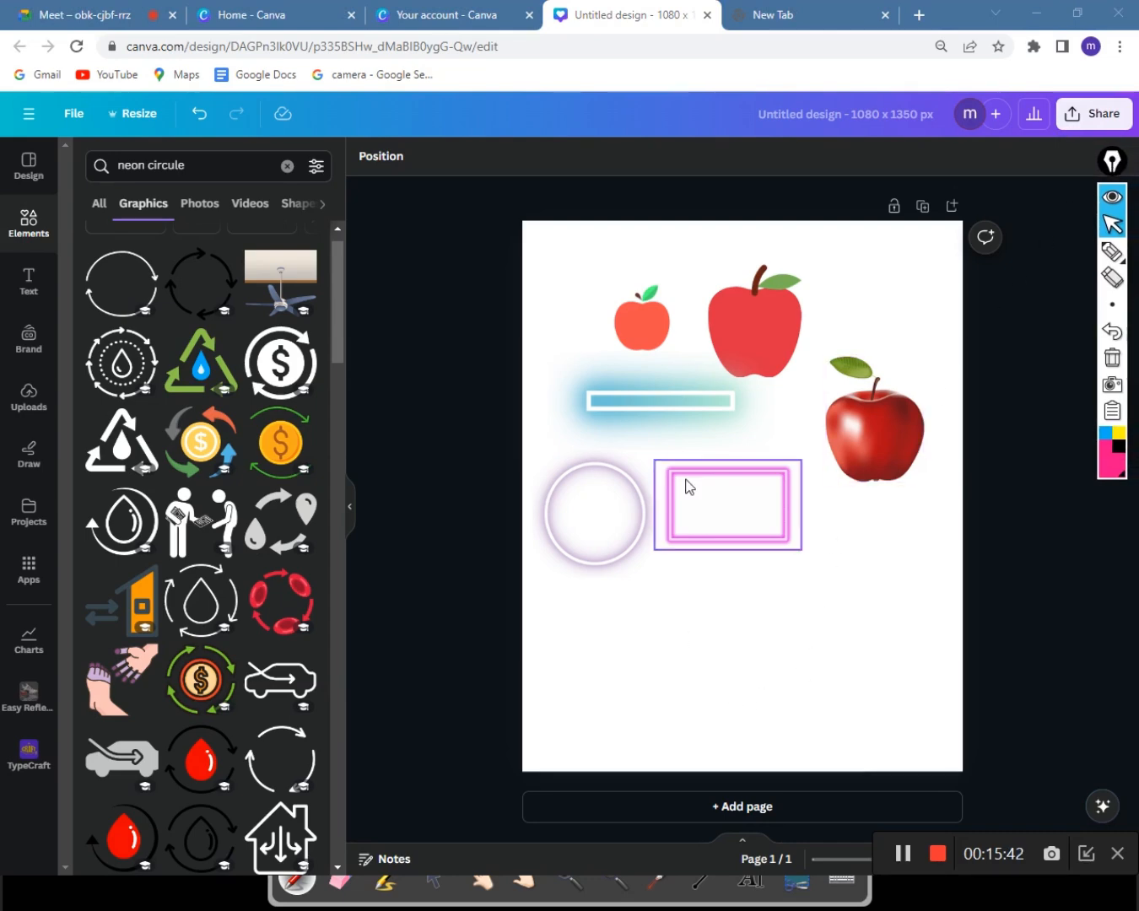
click(753, 848)
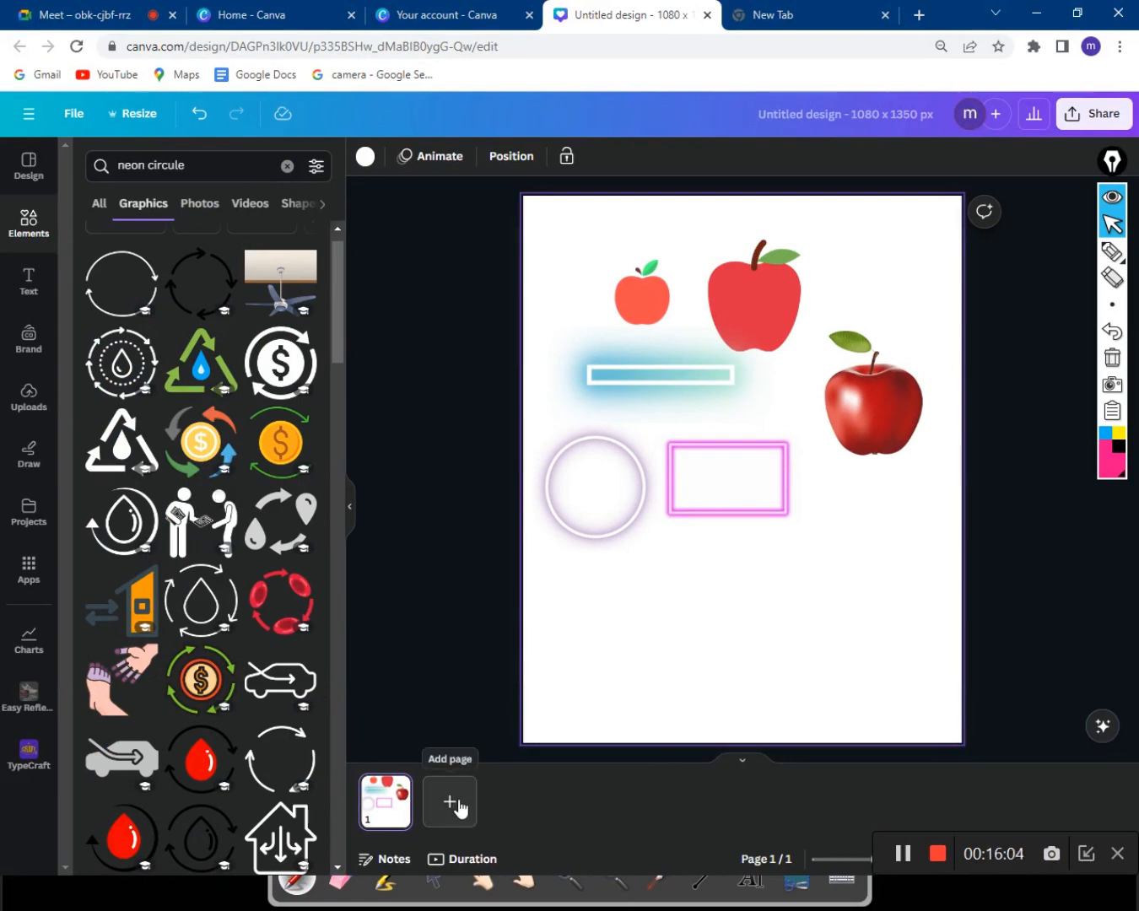
Add a blank second page to the design.
click(743, 760)
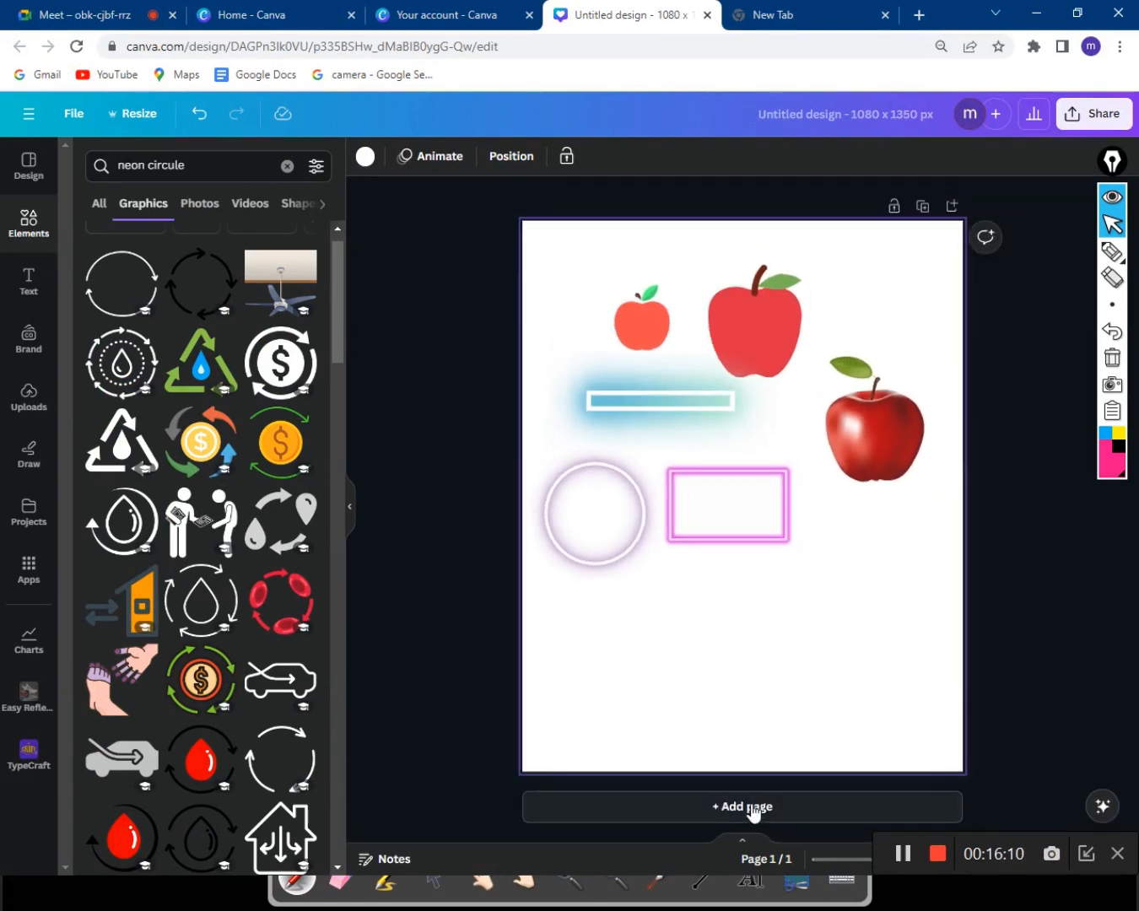
click(741, 808)
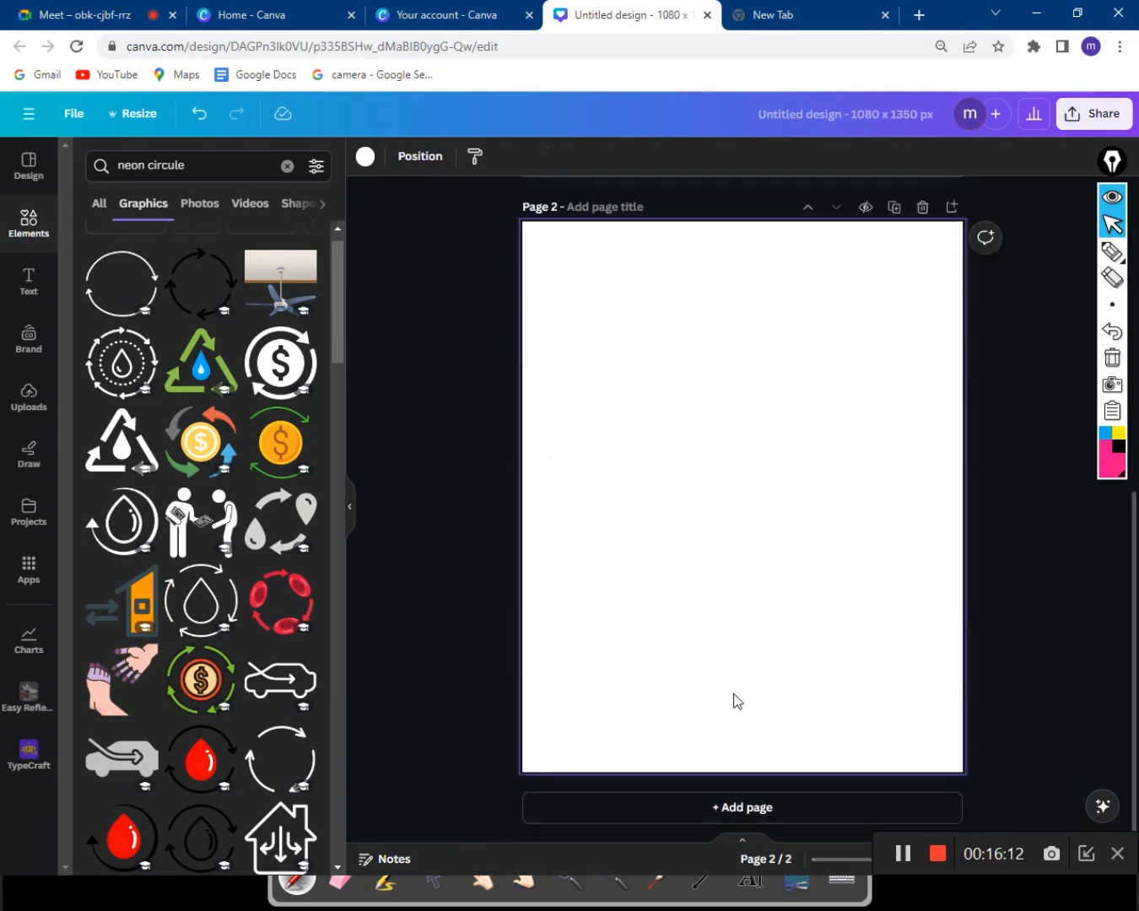
scroll(734, 698, up, 5)
scroll(734, 698, down, 5)
scroll(734, 699, up, 6)
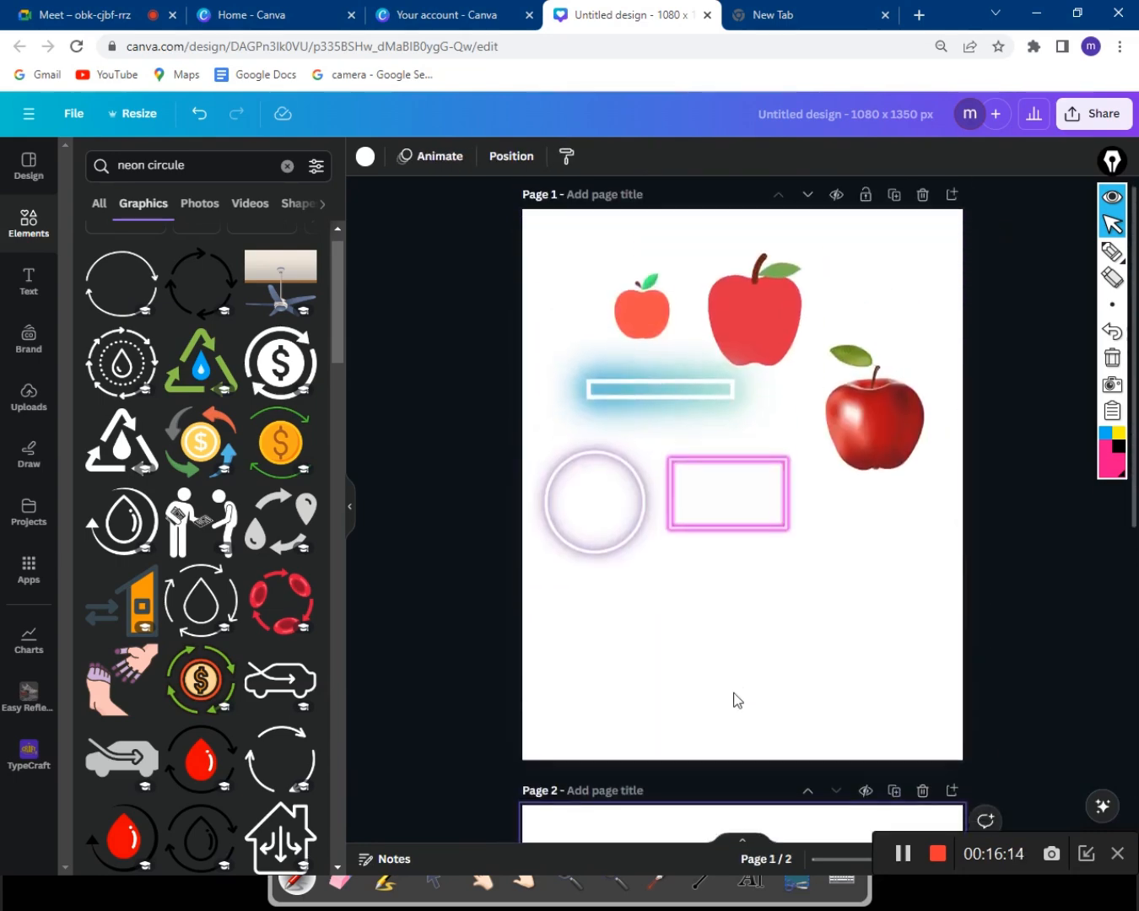
scroll(734, 698, down, 6)
scroll(734, 699, up, 6)
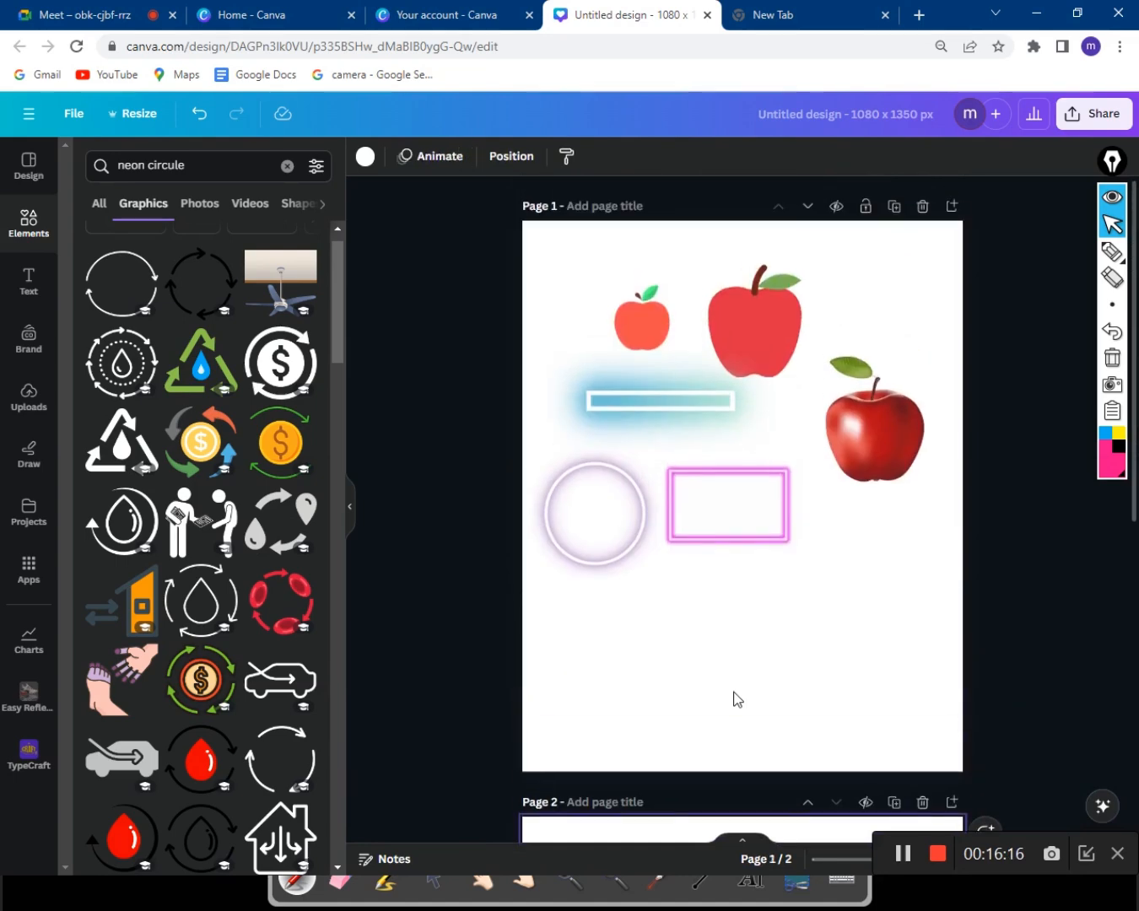
scroll(733, 699, down, 3)
scroll(734, 717, down, 1)
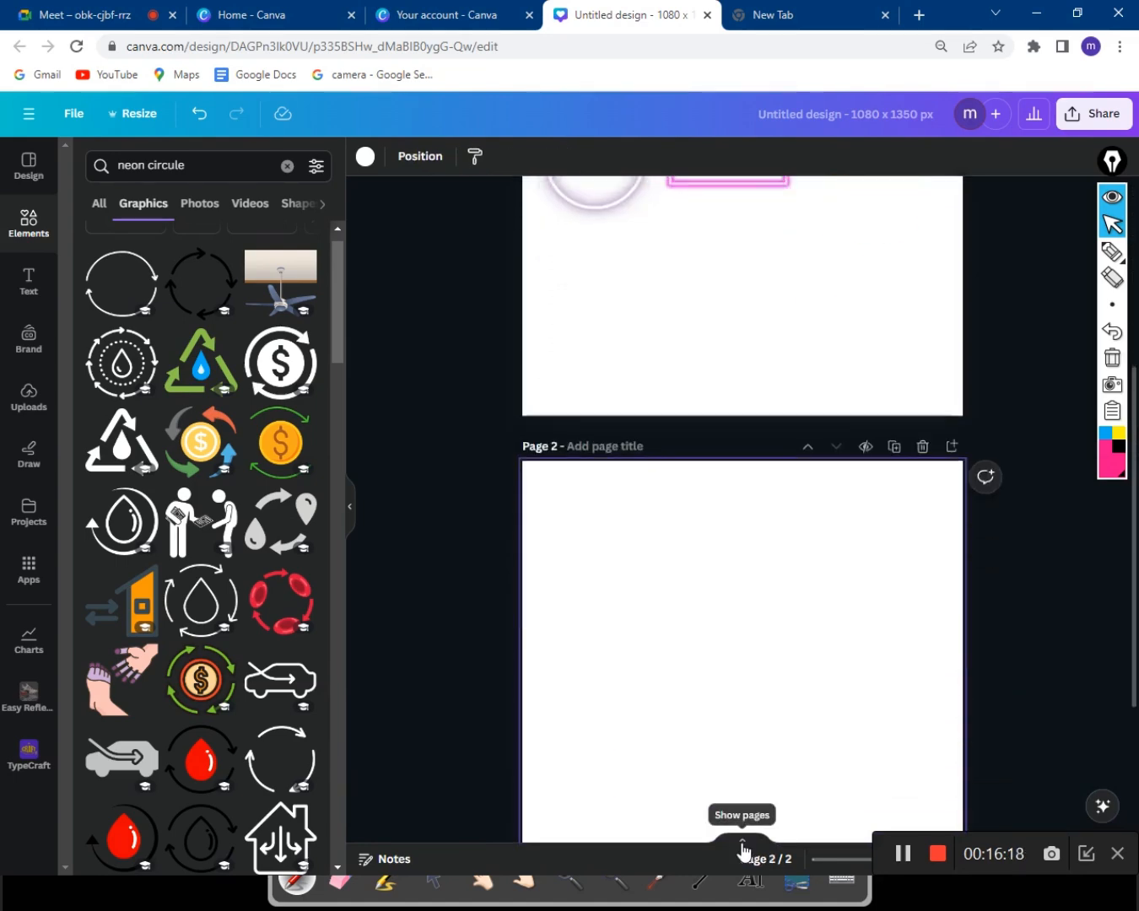
Show page thumbnails and flip between pages, ending on Page 1 with its apples and neon shapes.
click(742, 844)
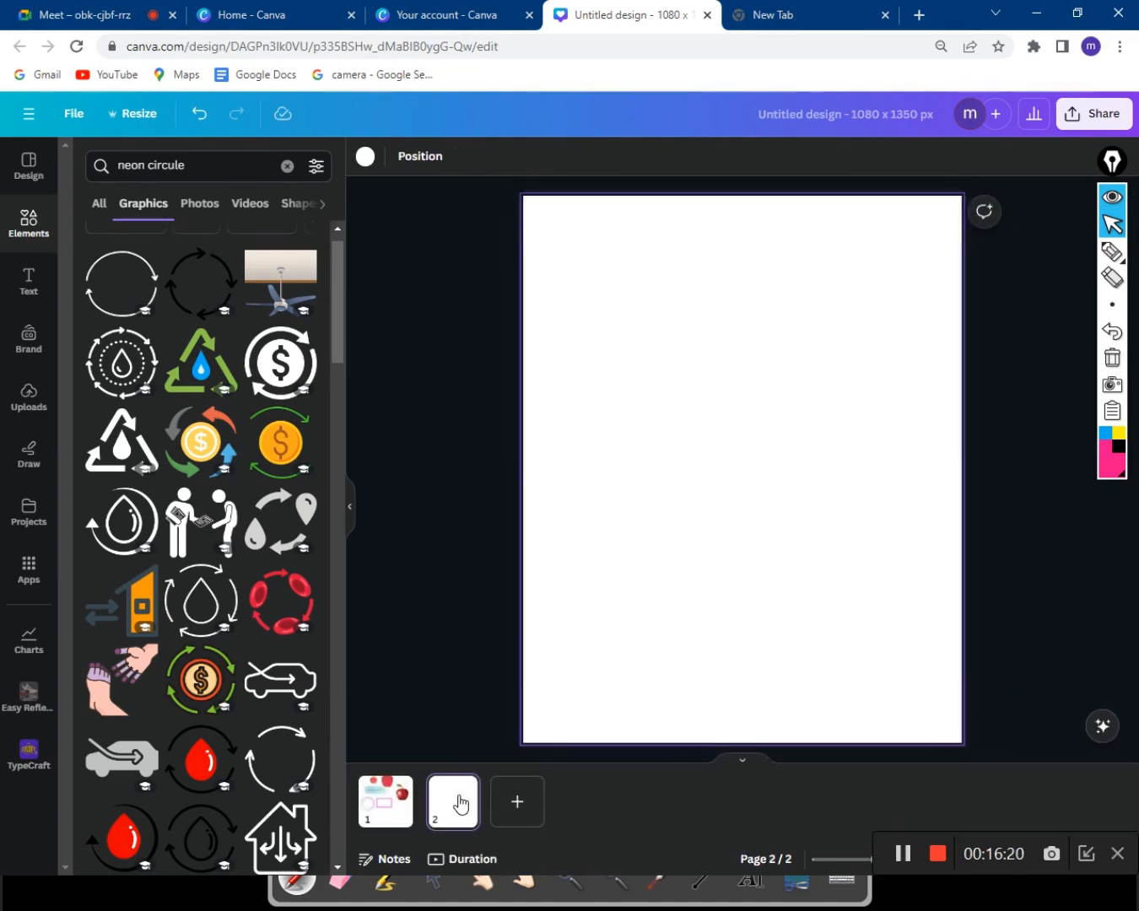
click(383, 811)
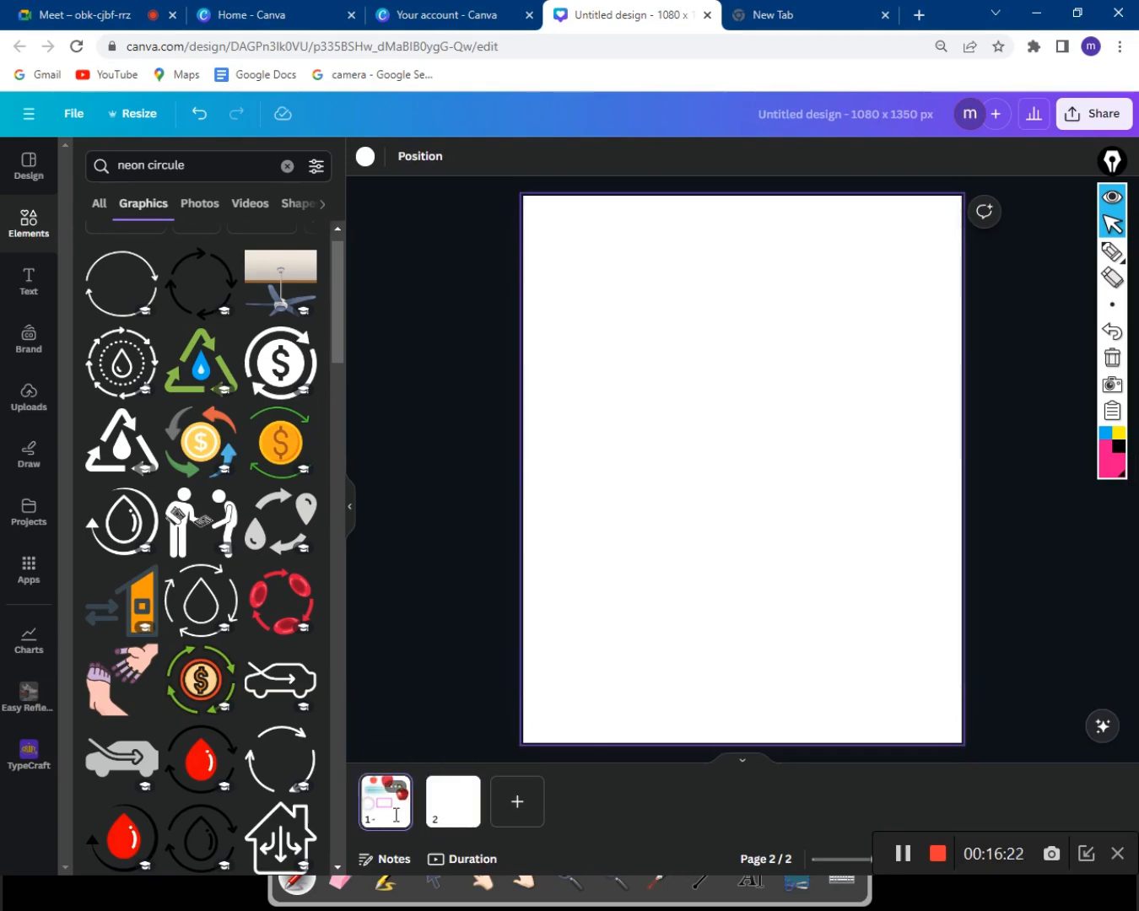
click(450, 811)
click(389, 814)
click(445, 812)
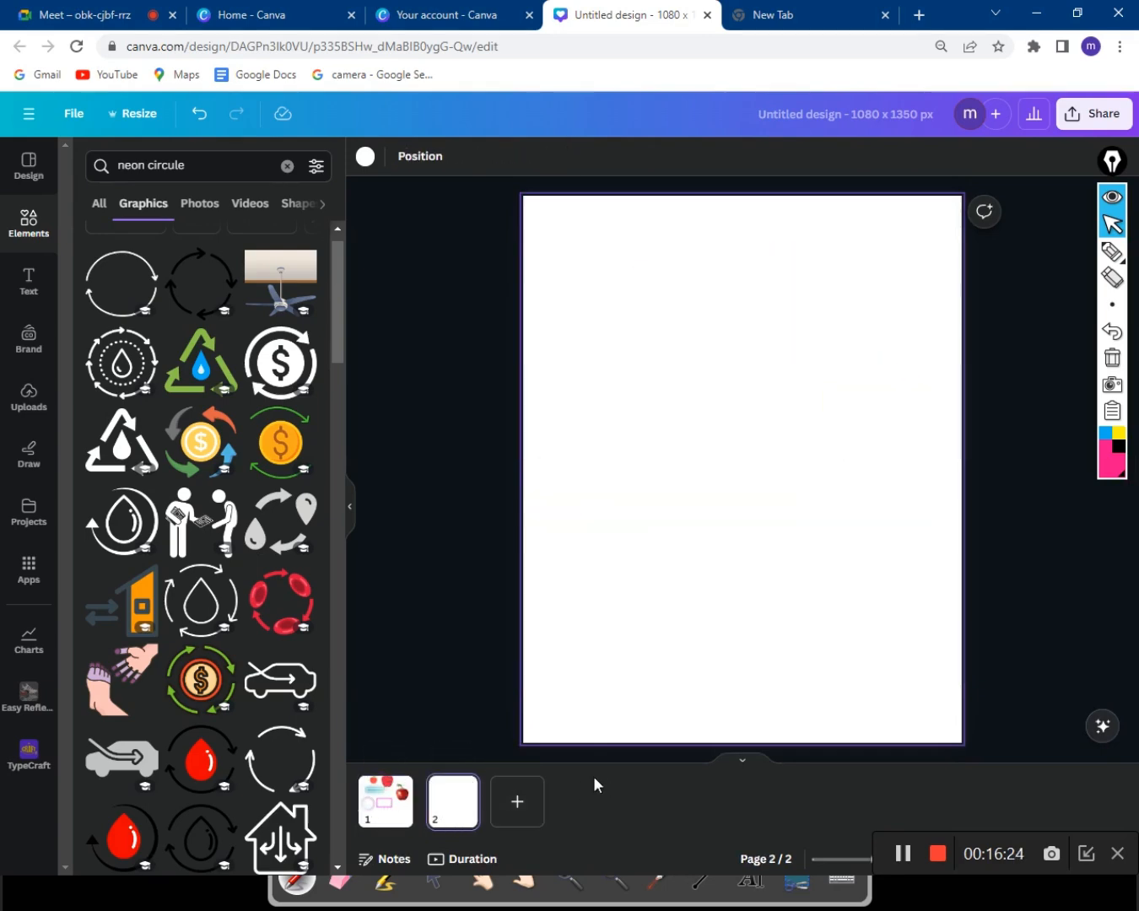
click(393, 808)
click(454, 805)
click(409, 807)
click(462, 810)
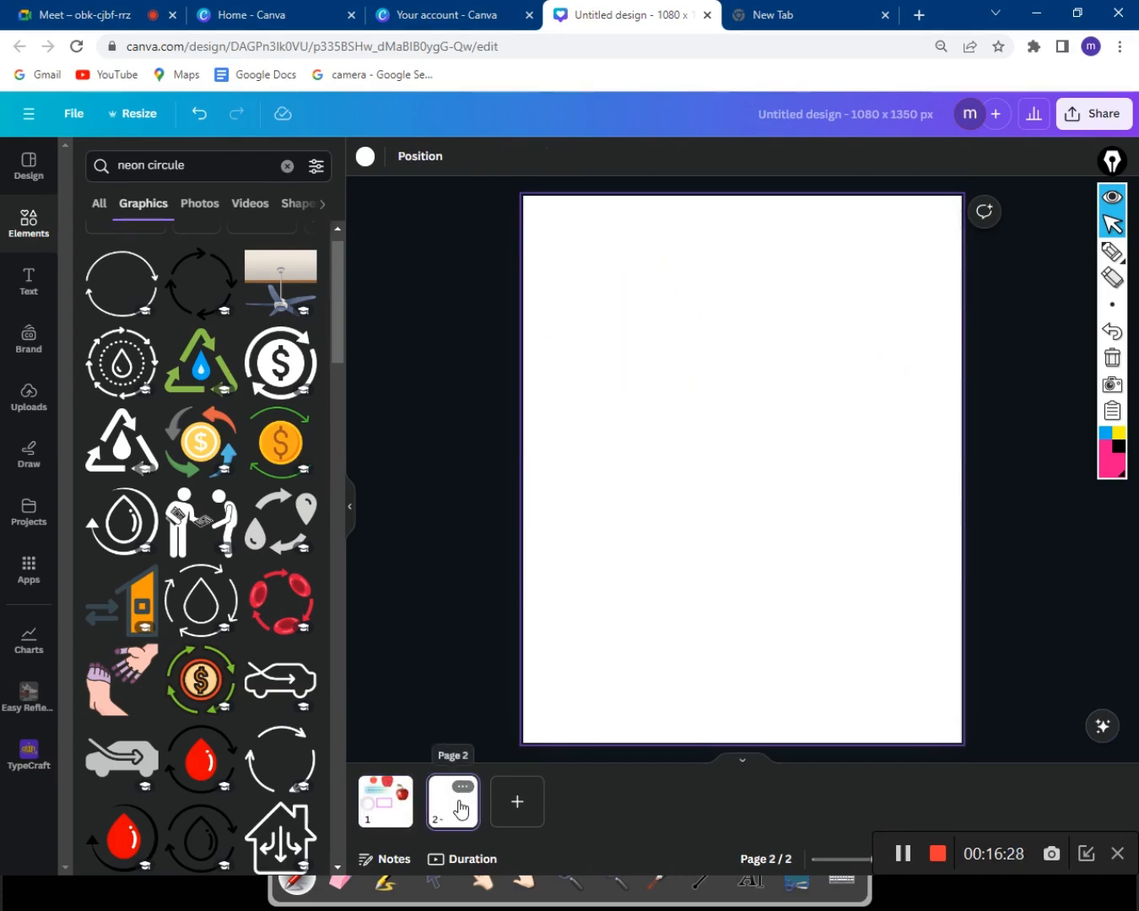
key(Left)
key(Right)
key(Left)
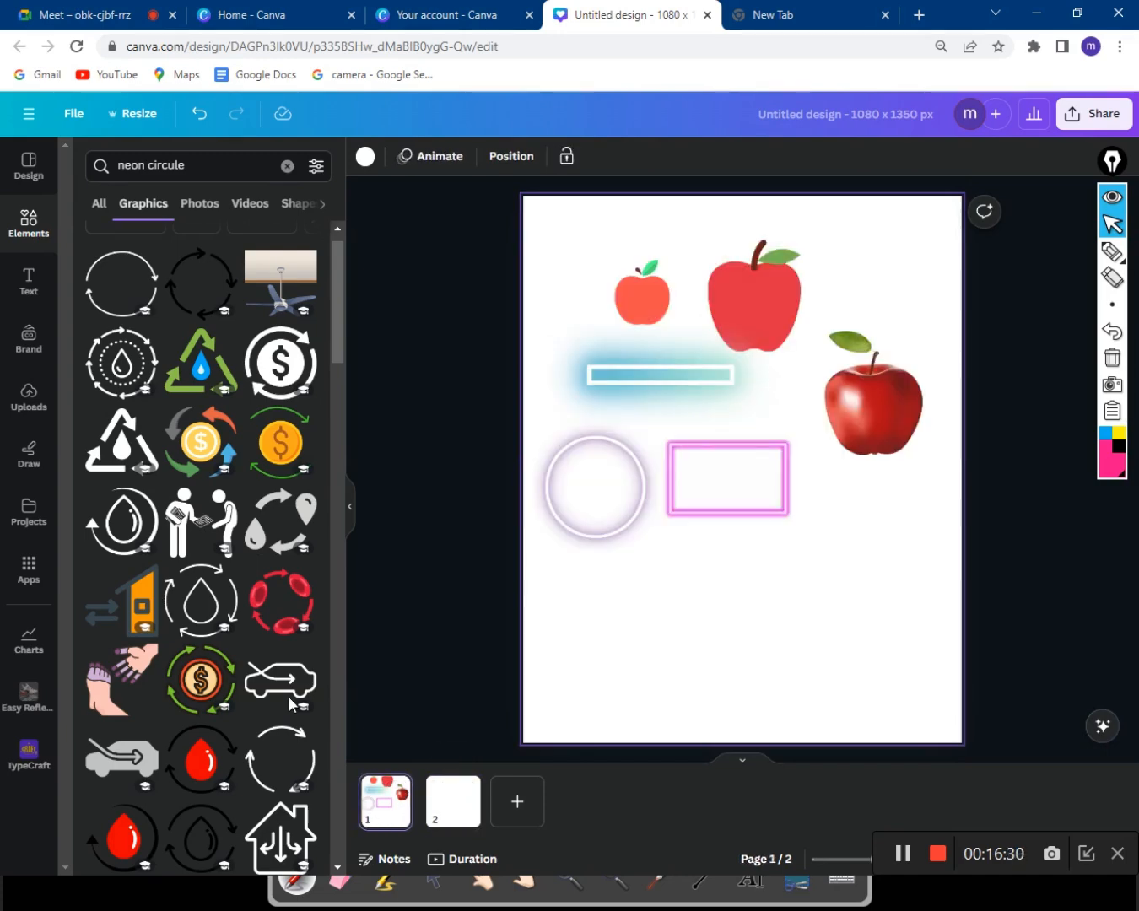
click(414, 594)
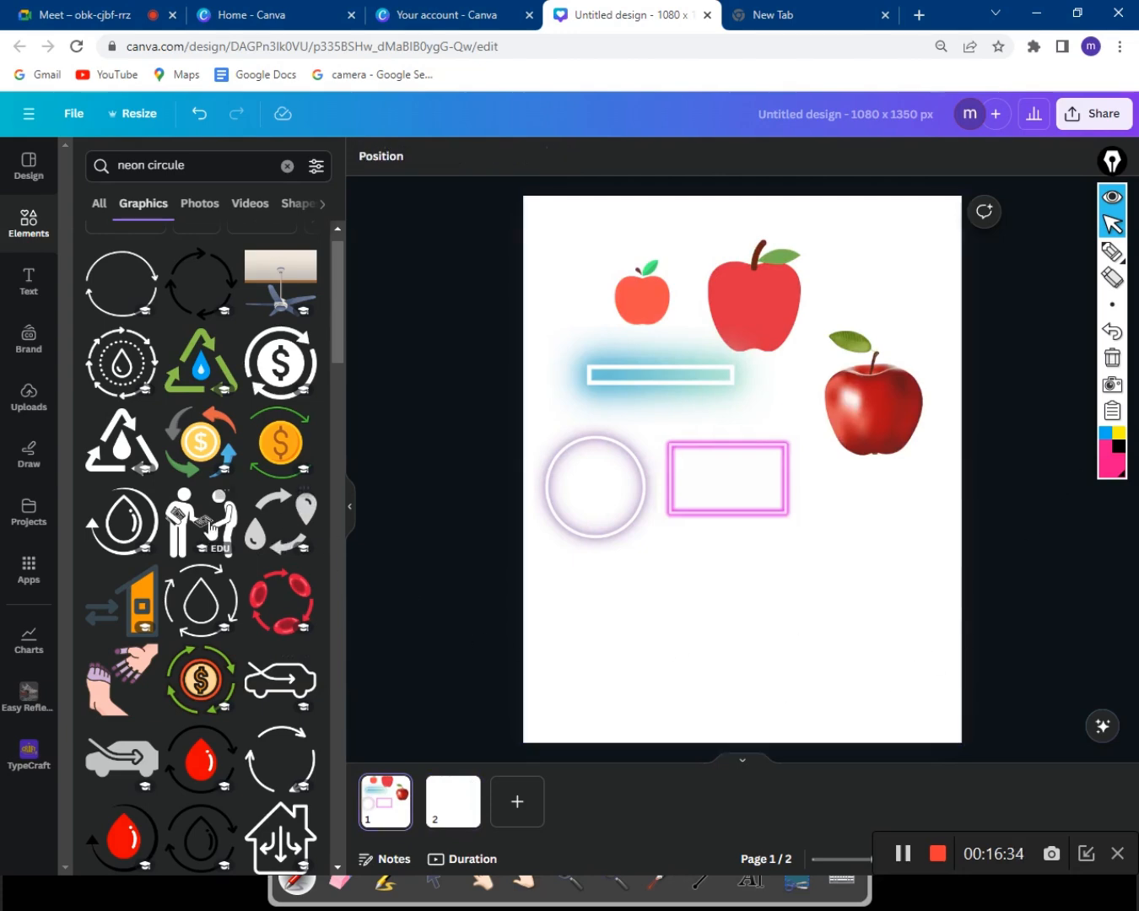
scroll(208, 529, down, 3)
scroll(187, 513, down, 2)
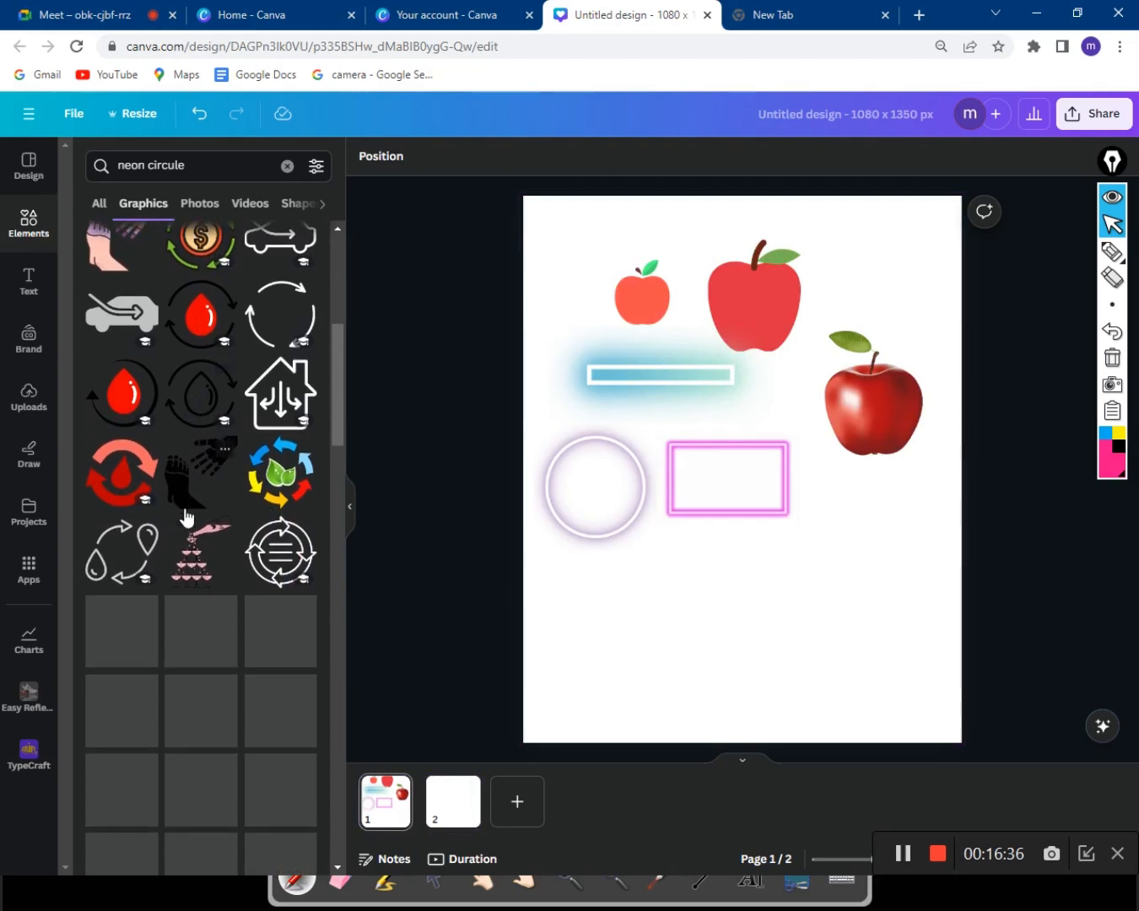
scroll(185, 513, up, 6)
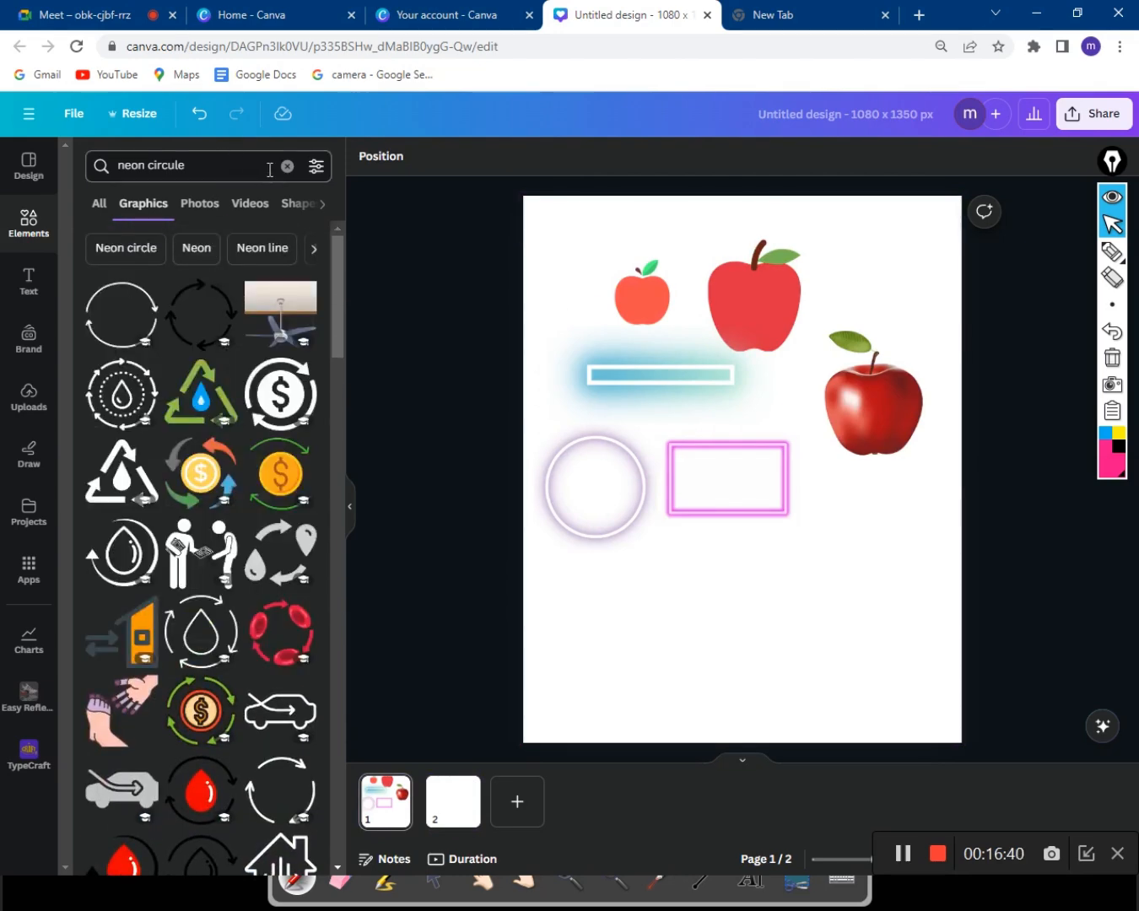
Clear the neon circle search and search elements for 'mendi gif'.
click(288, 167)
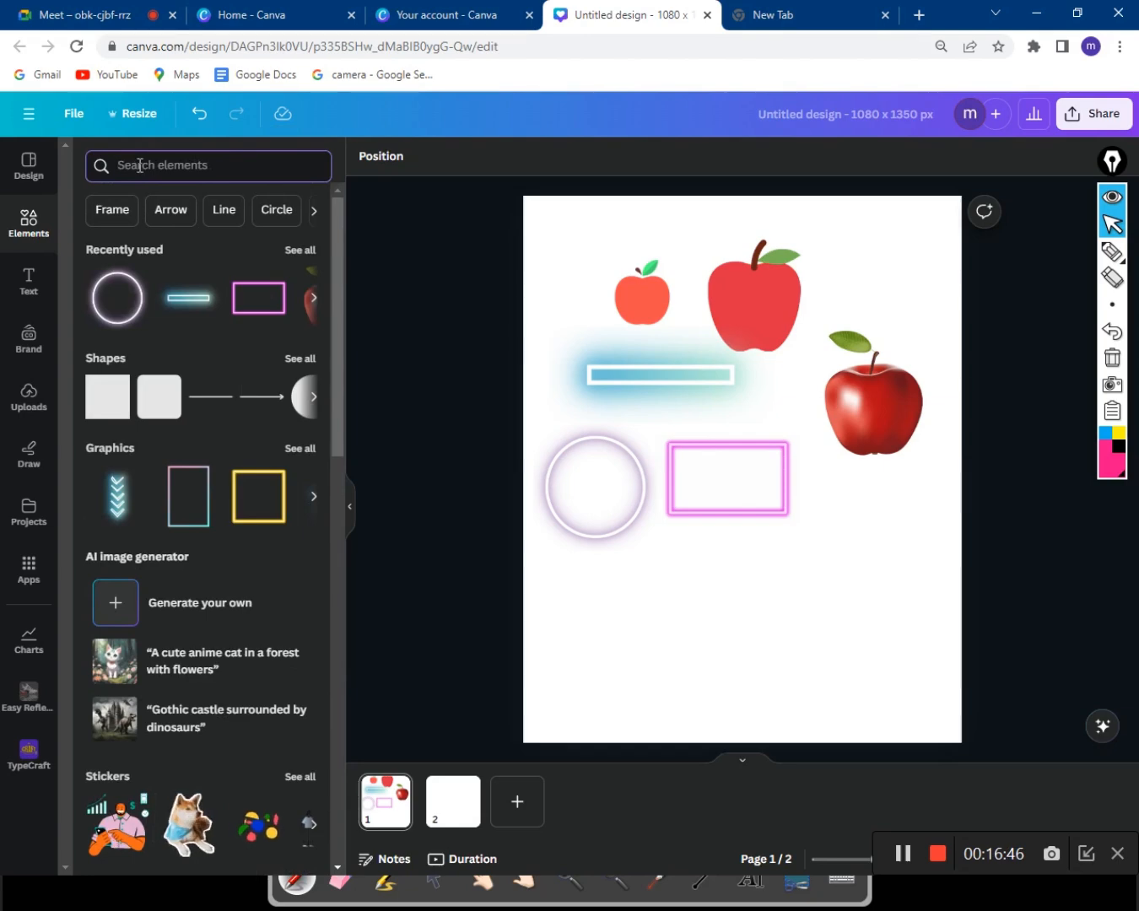
text(mendi gif)
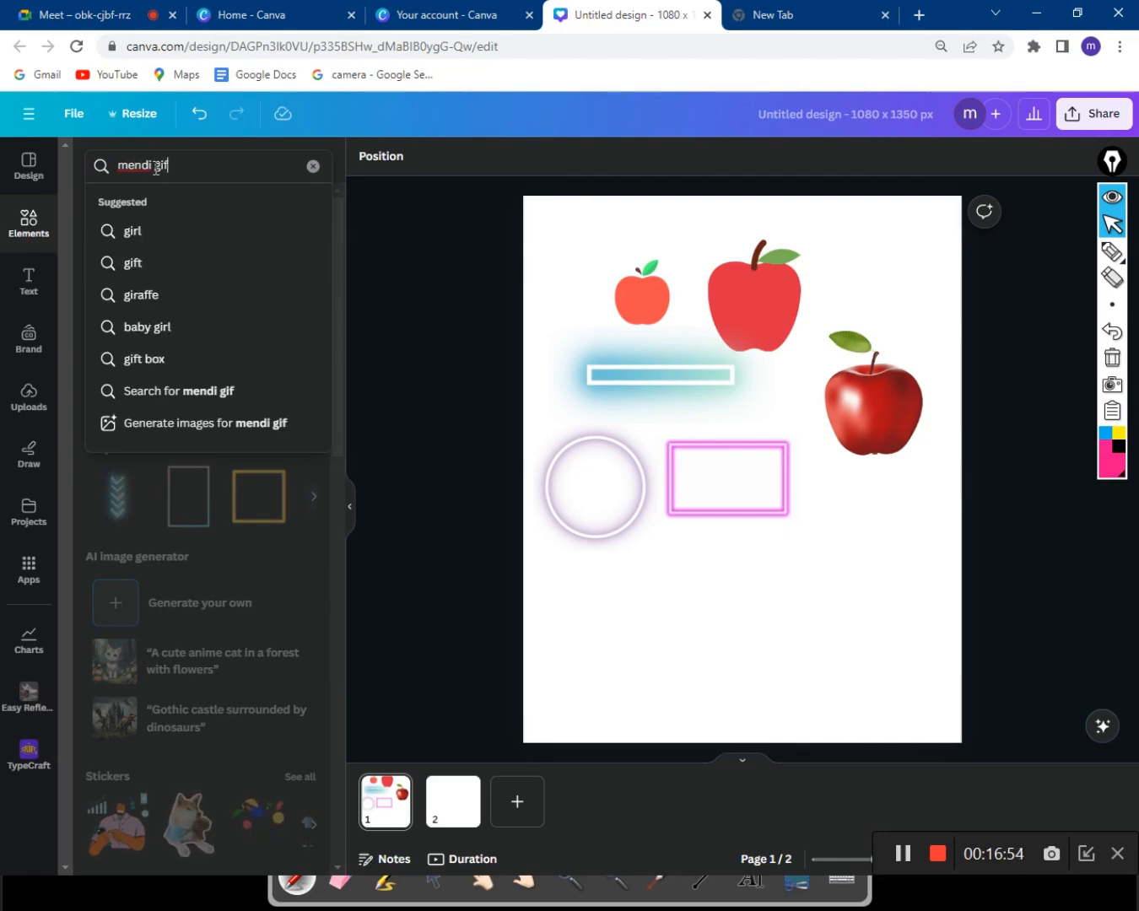
click(259, 385)
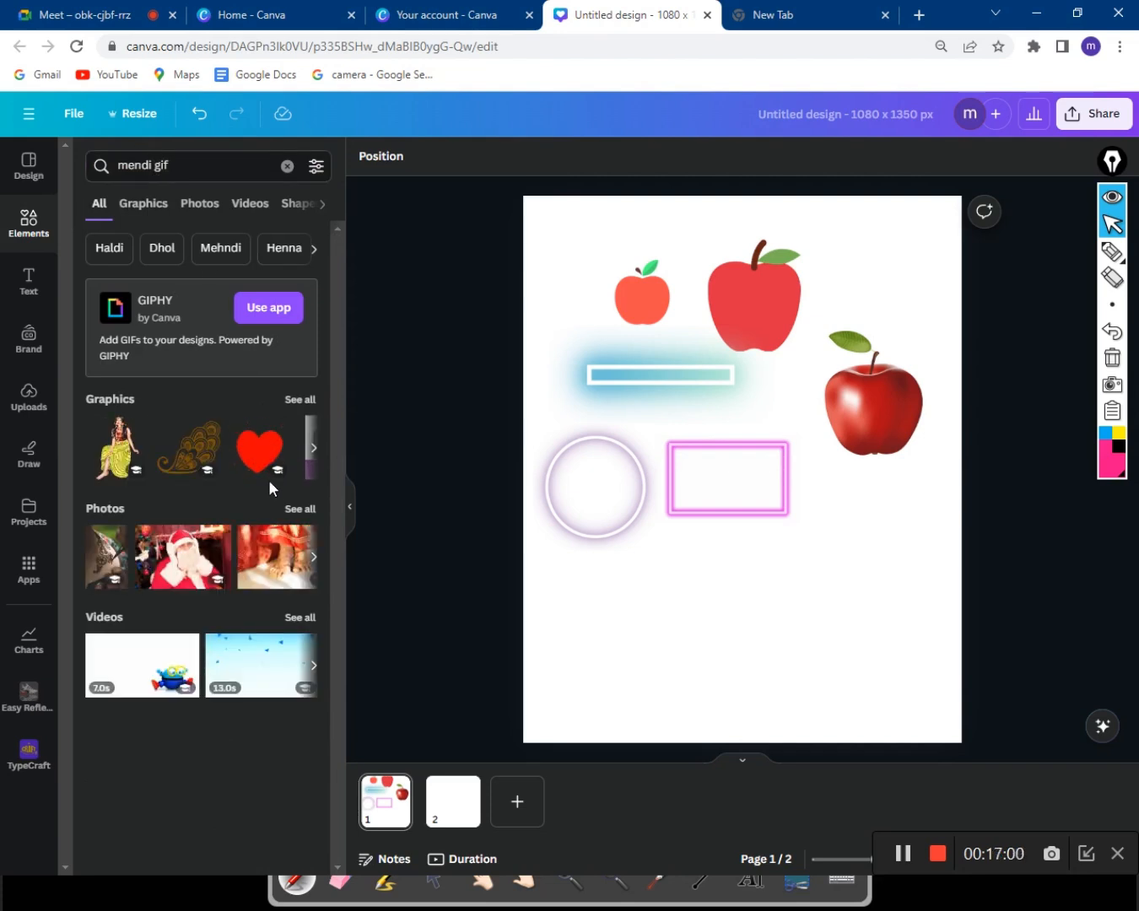
Add the red heart GIF to Page 1's lower left, browse all graphics, then switch to Google Meet.
click(271, 454)
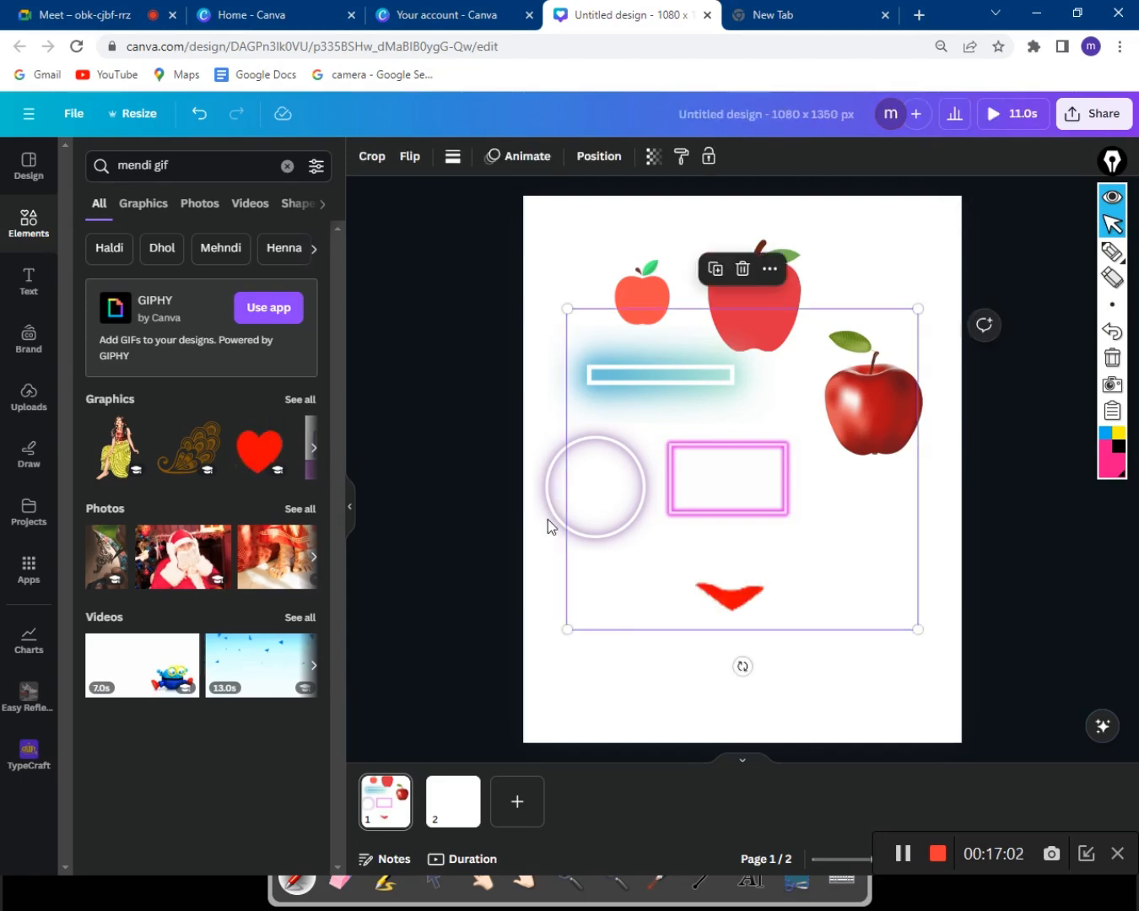
drag(816, 572, 784, 636)
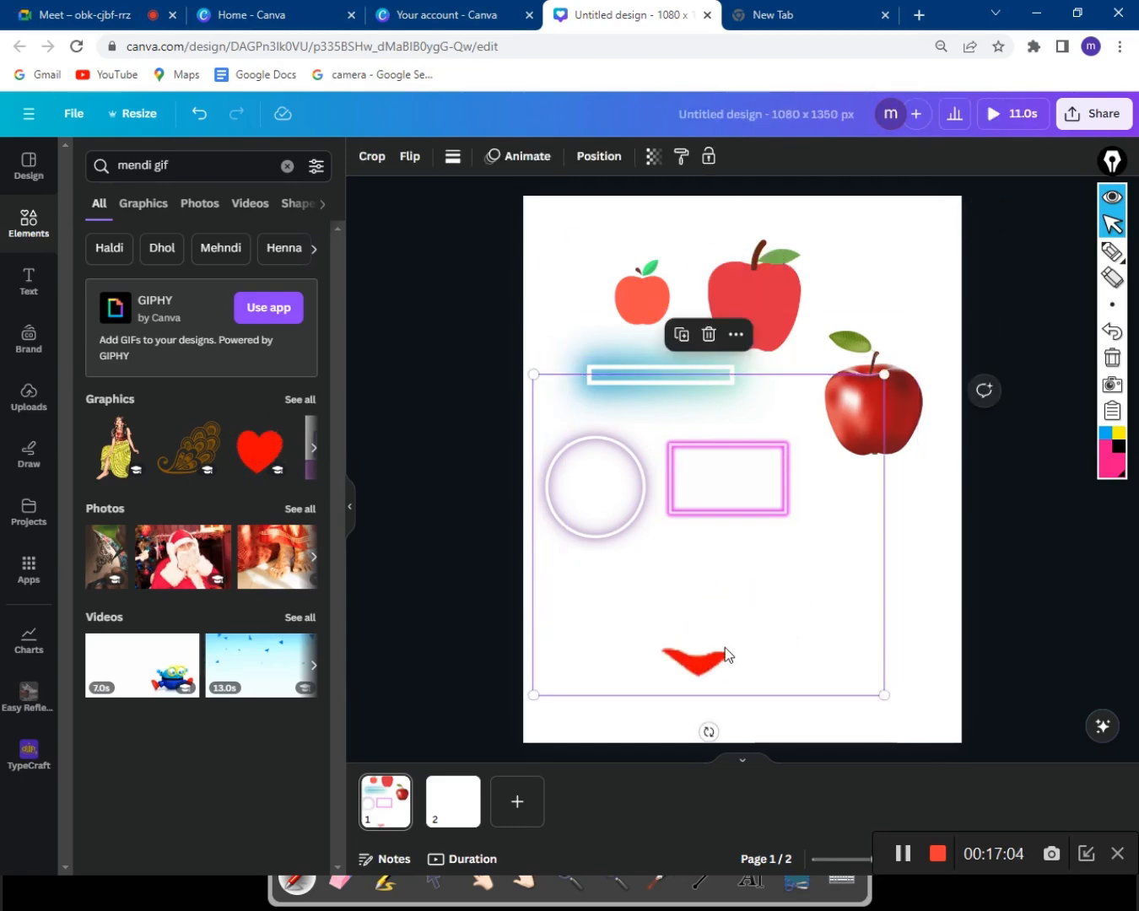
click(300, 401)
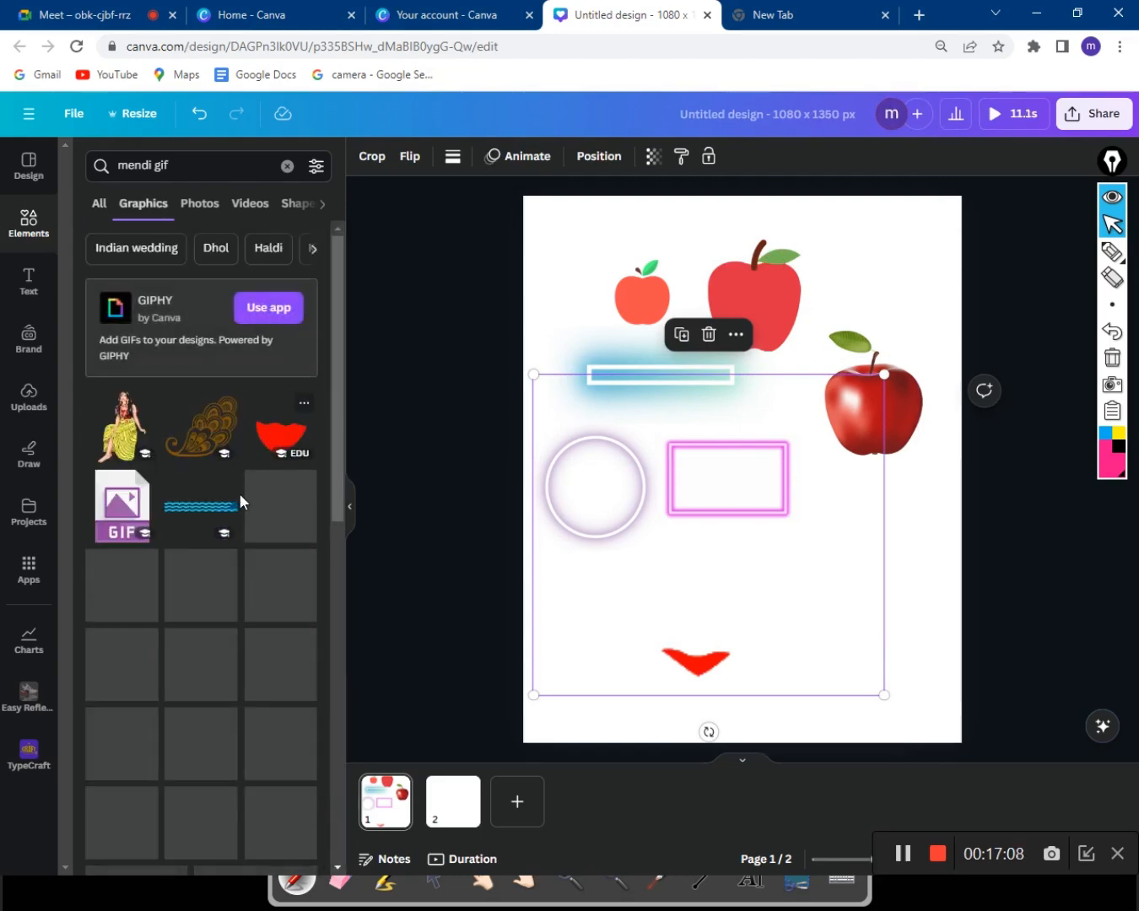
scroll(271, 554, down, 3)
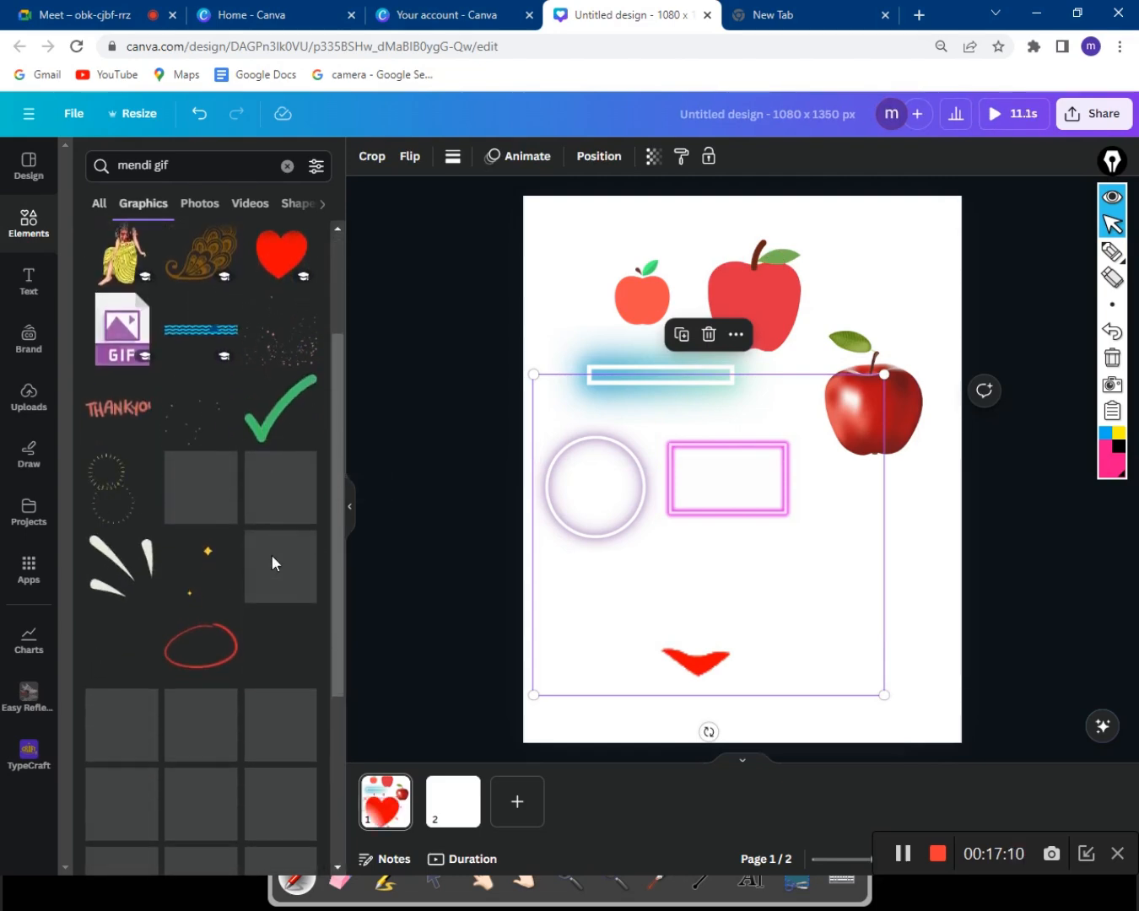
scroll(275, 542, down, 5)
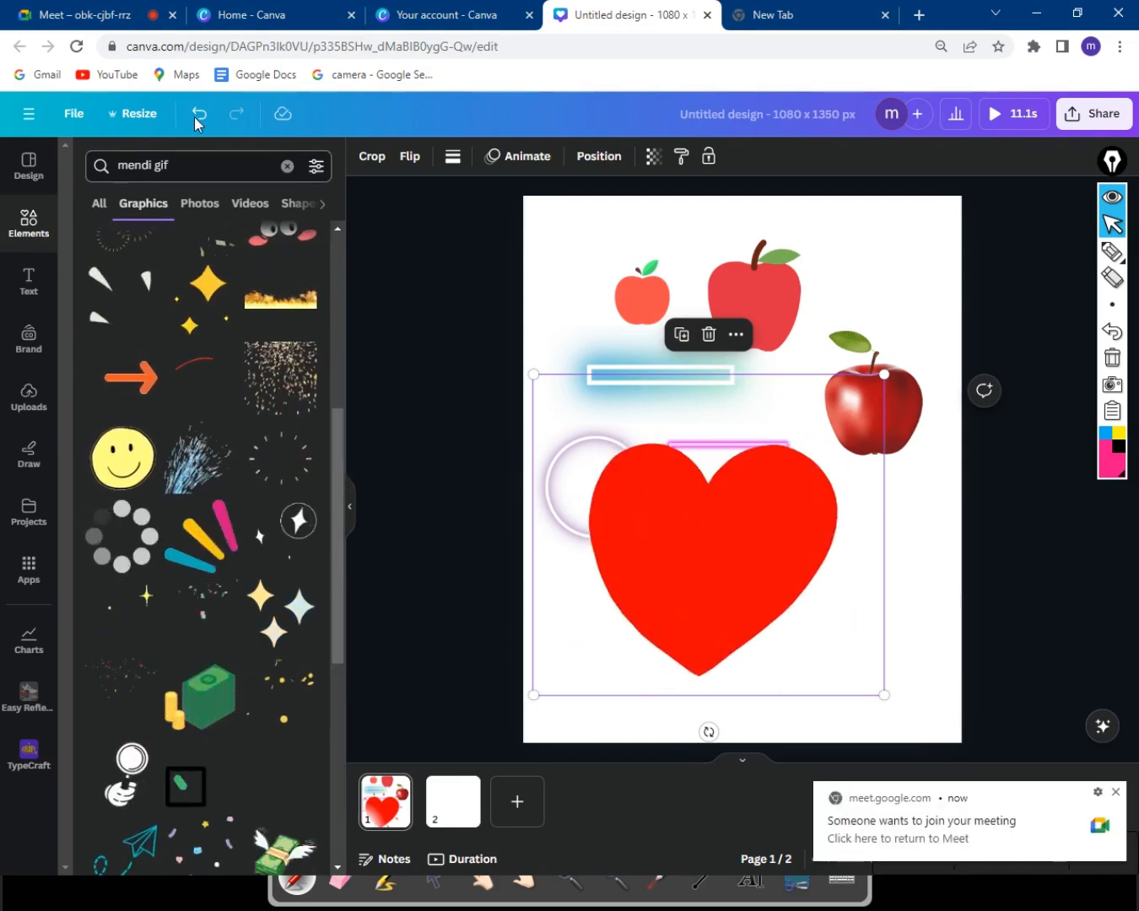
click(127, 17)
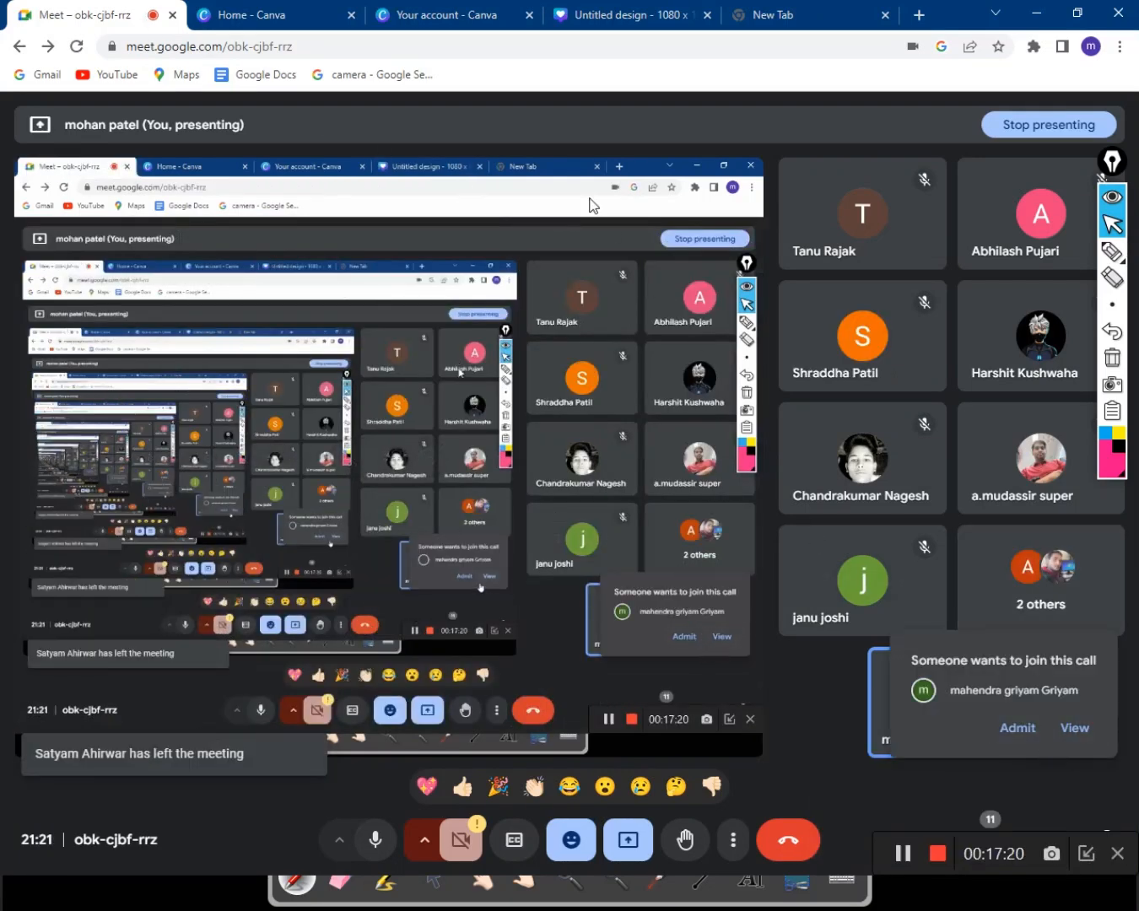
Admit the waiting guest from the Meet join request, then switch back to Canva's Untitled design tab.
click(618, 21)
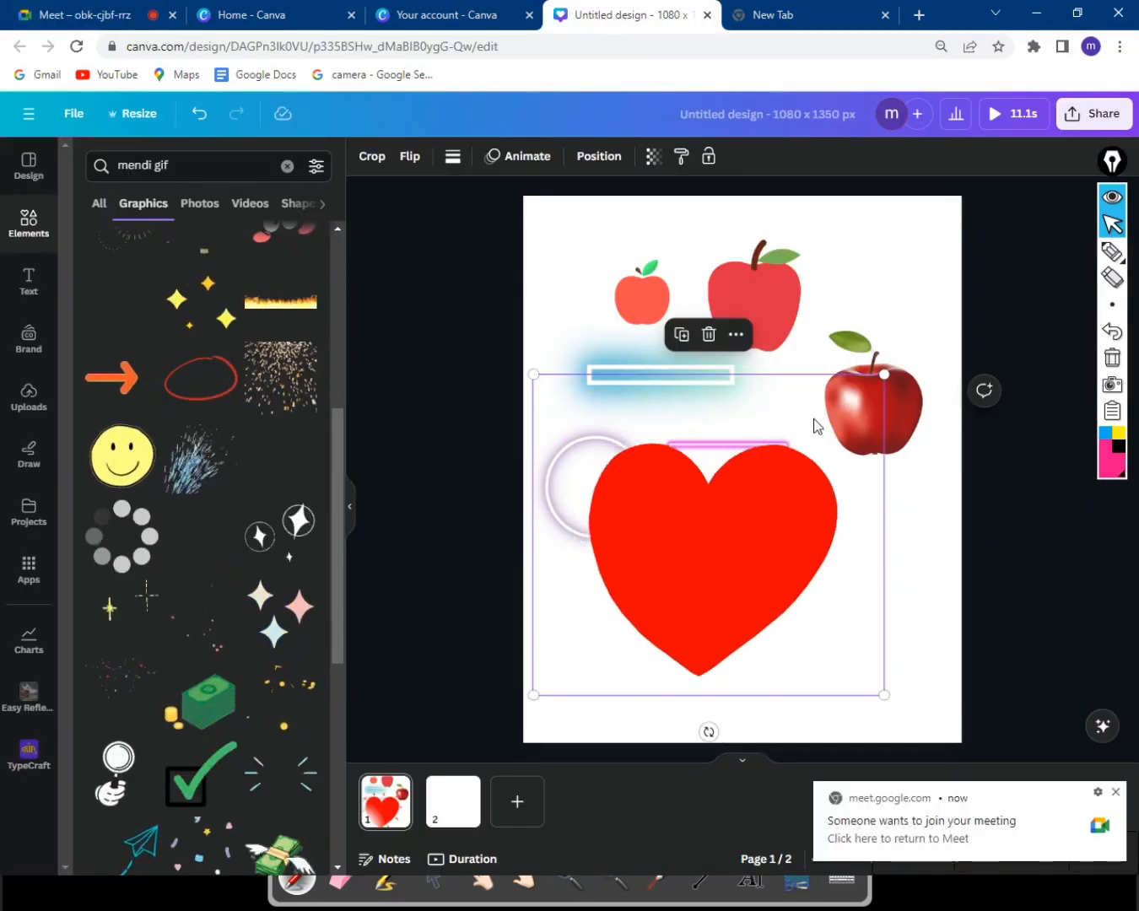
click(118, 17)
click(996, 725)
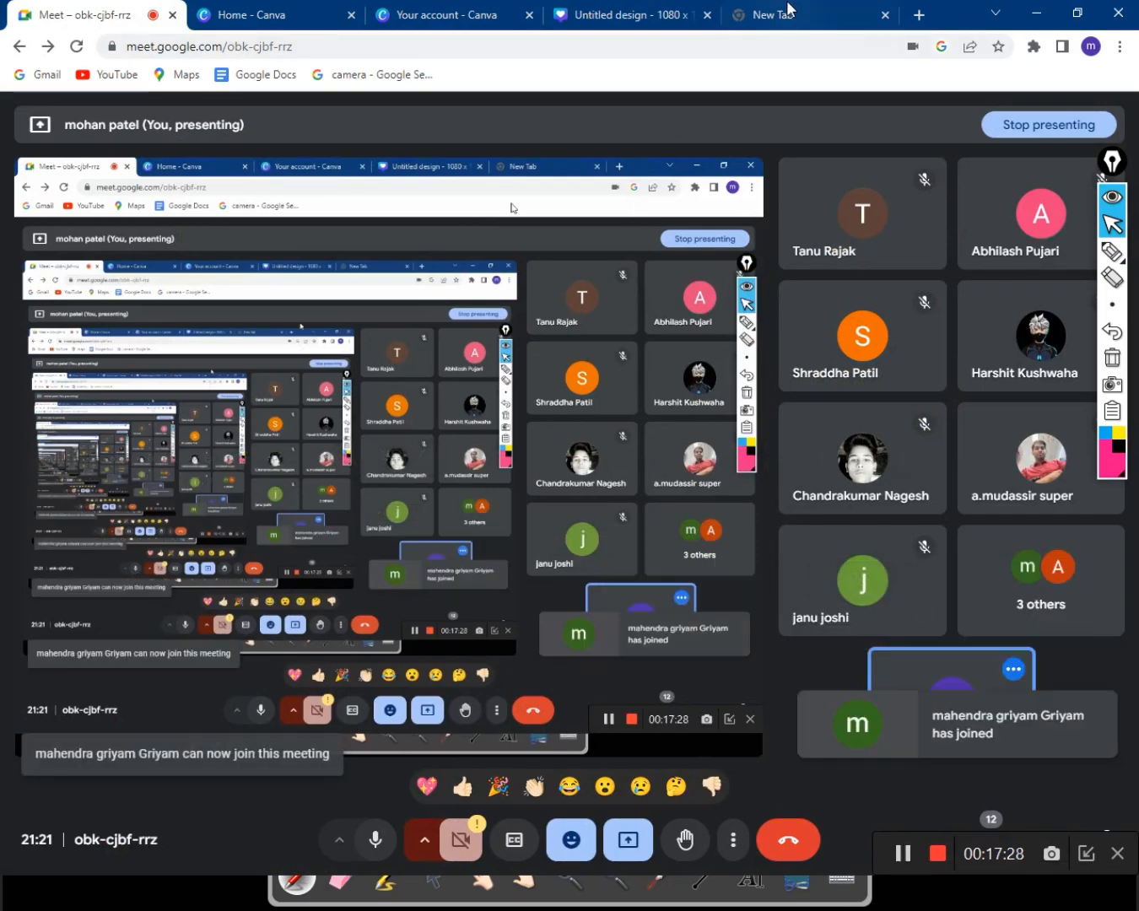
click(666, 12)
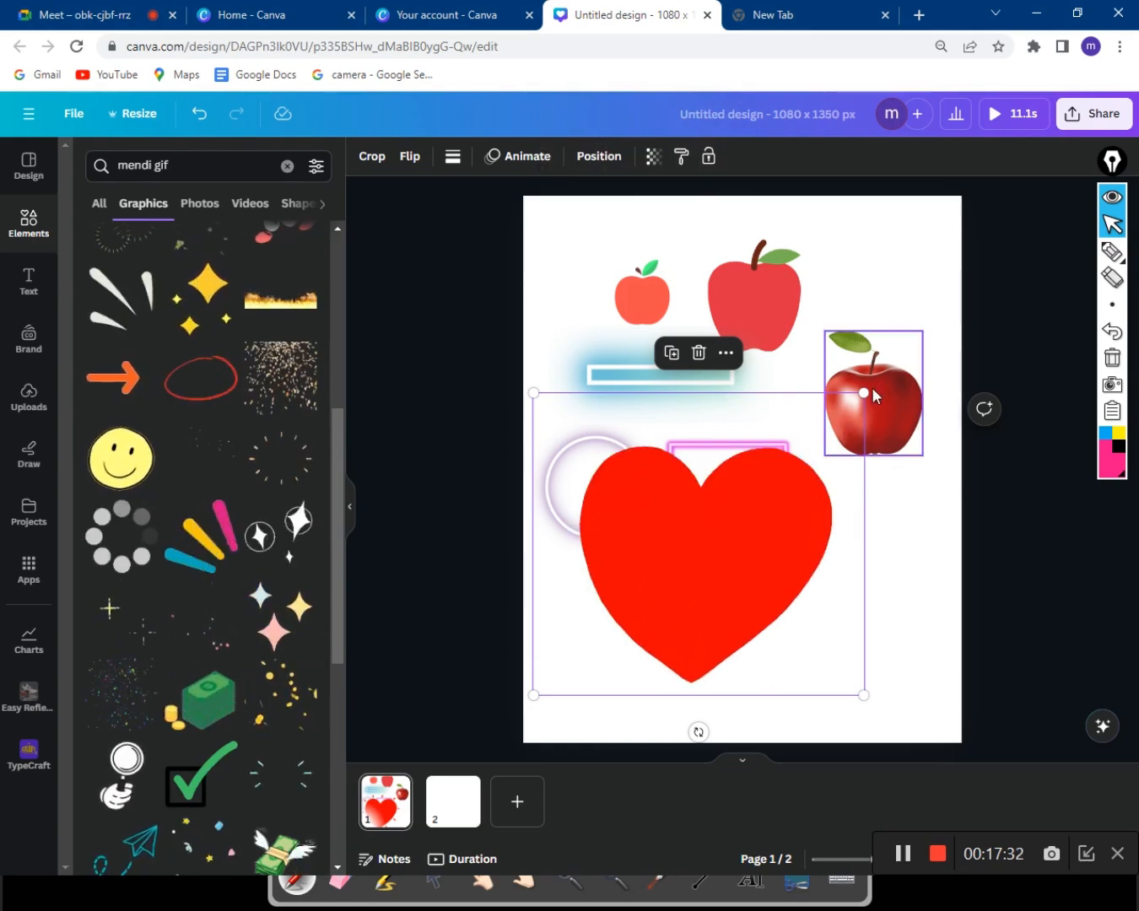
Shrink the heart GIF and place it in page 1's lower right, under the large apple.
drag(860, 393, 784, 471)
drag(668, 580, 835, 616)
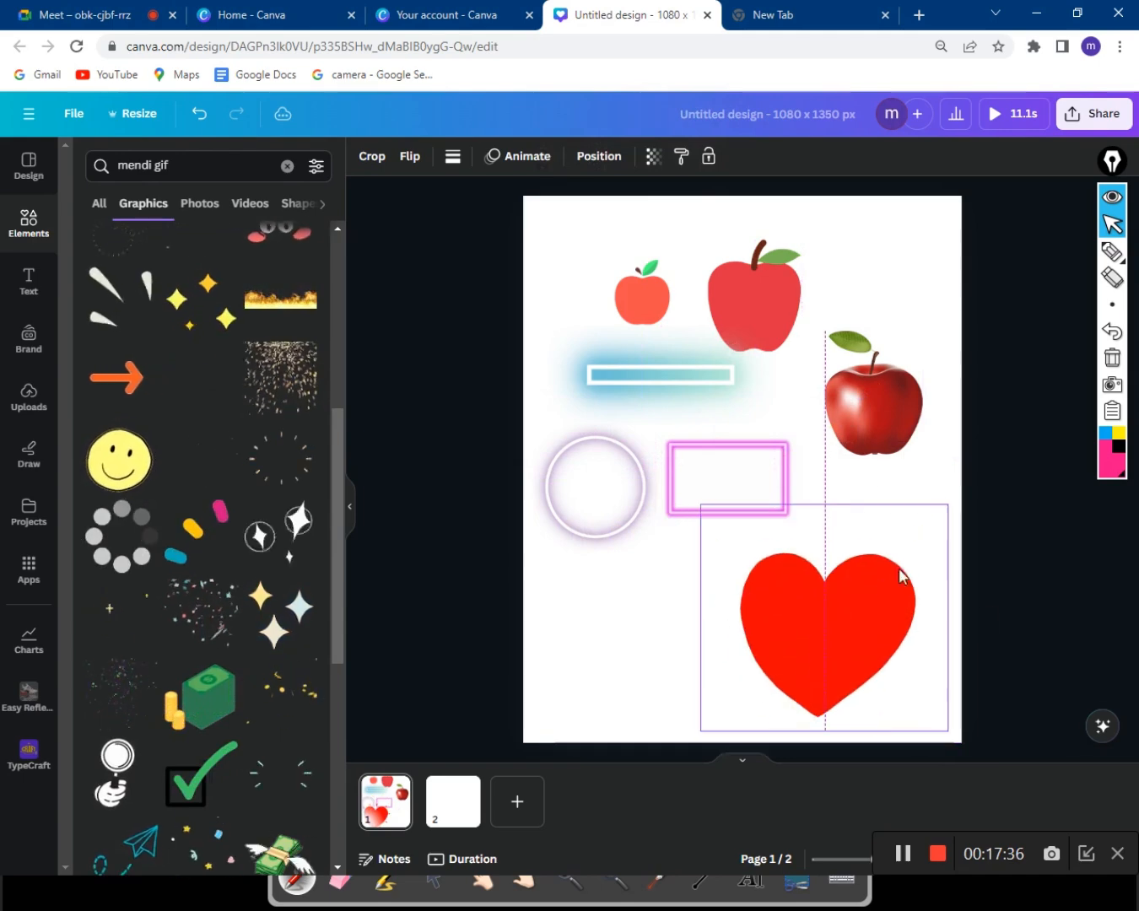
drag(947, 506, 917, 533)
drag(851, 597, 855, 542)
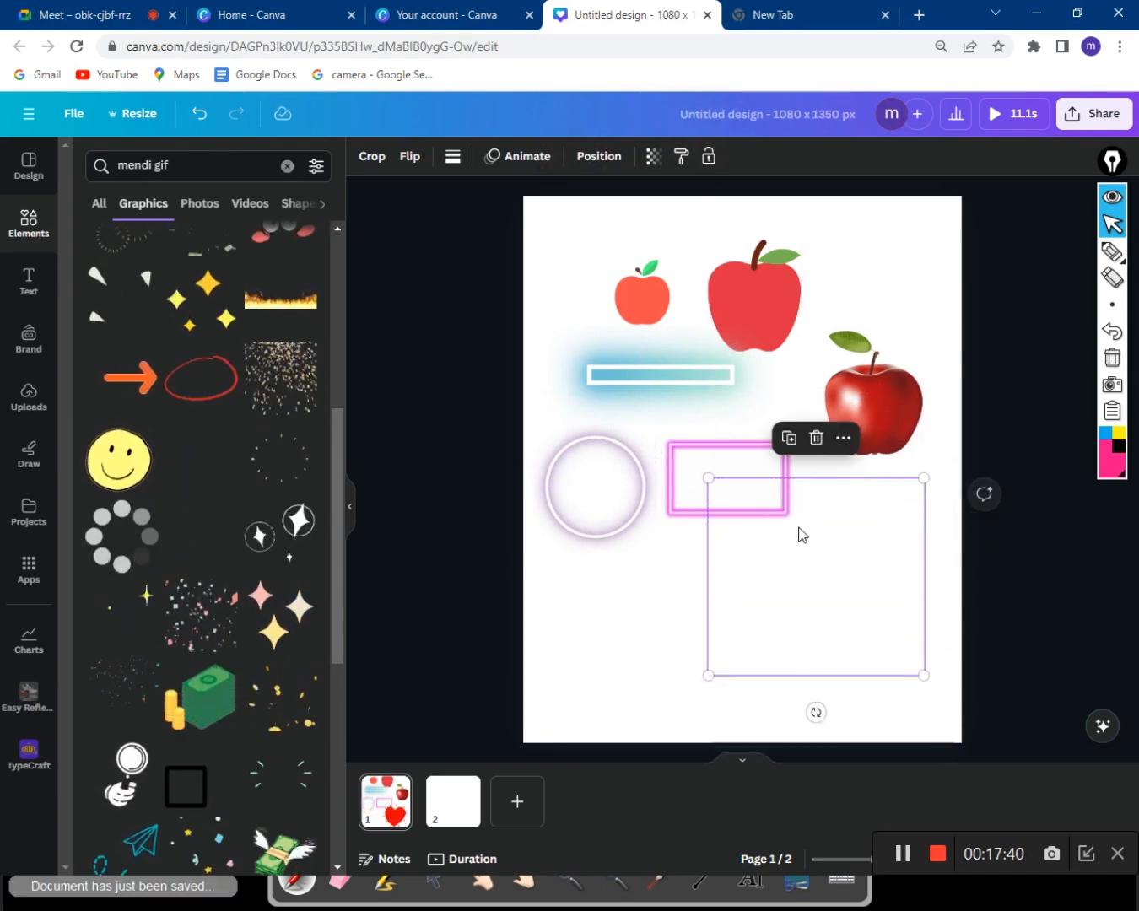
Add the orange arrow graphic, shrink it, and place it below the neon circle beside the heart.
click(129, 385)
drag(679, 527, 563, 712)
drag(629, 649, 662, 593)
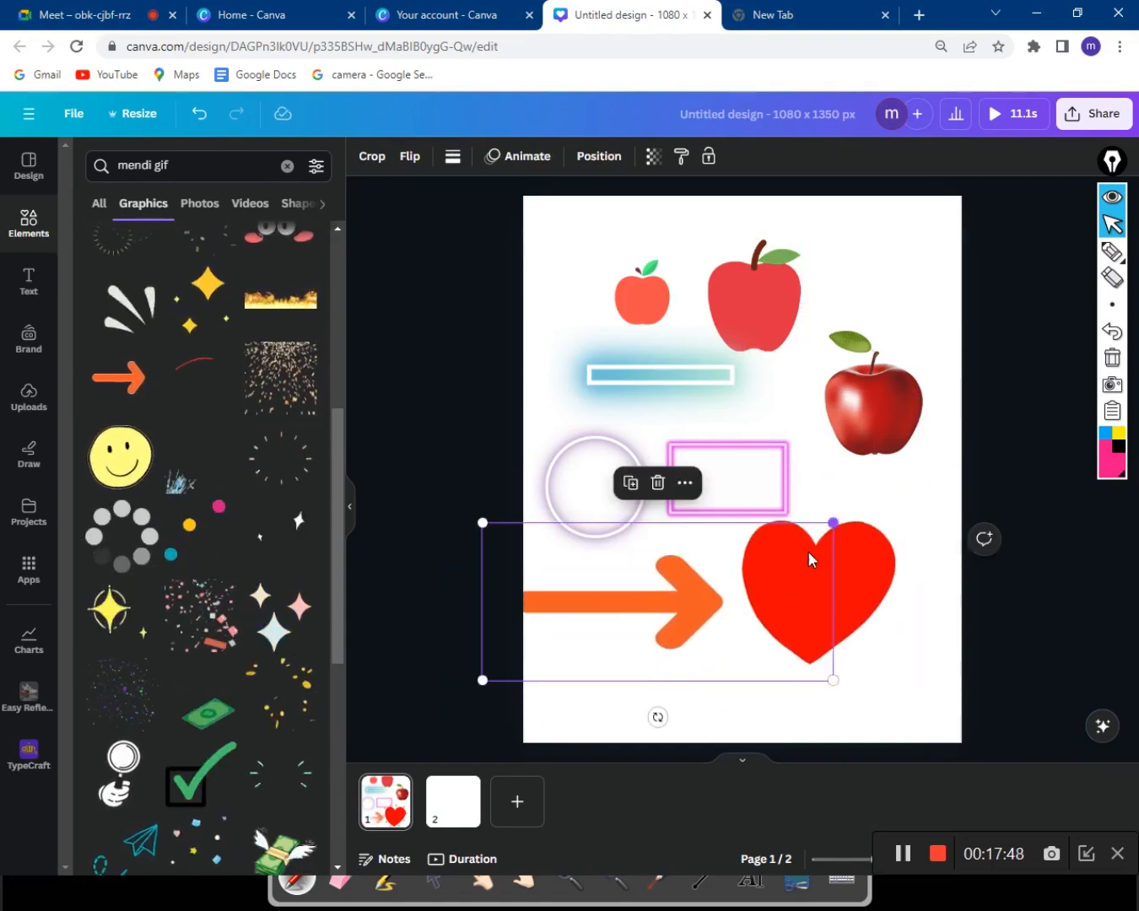
drag(833, 523, 691, 613)
drag(613, 625, 668, 352)
drag(543, 351, 758, 339)
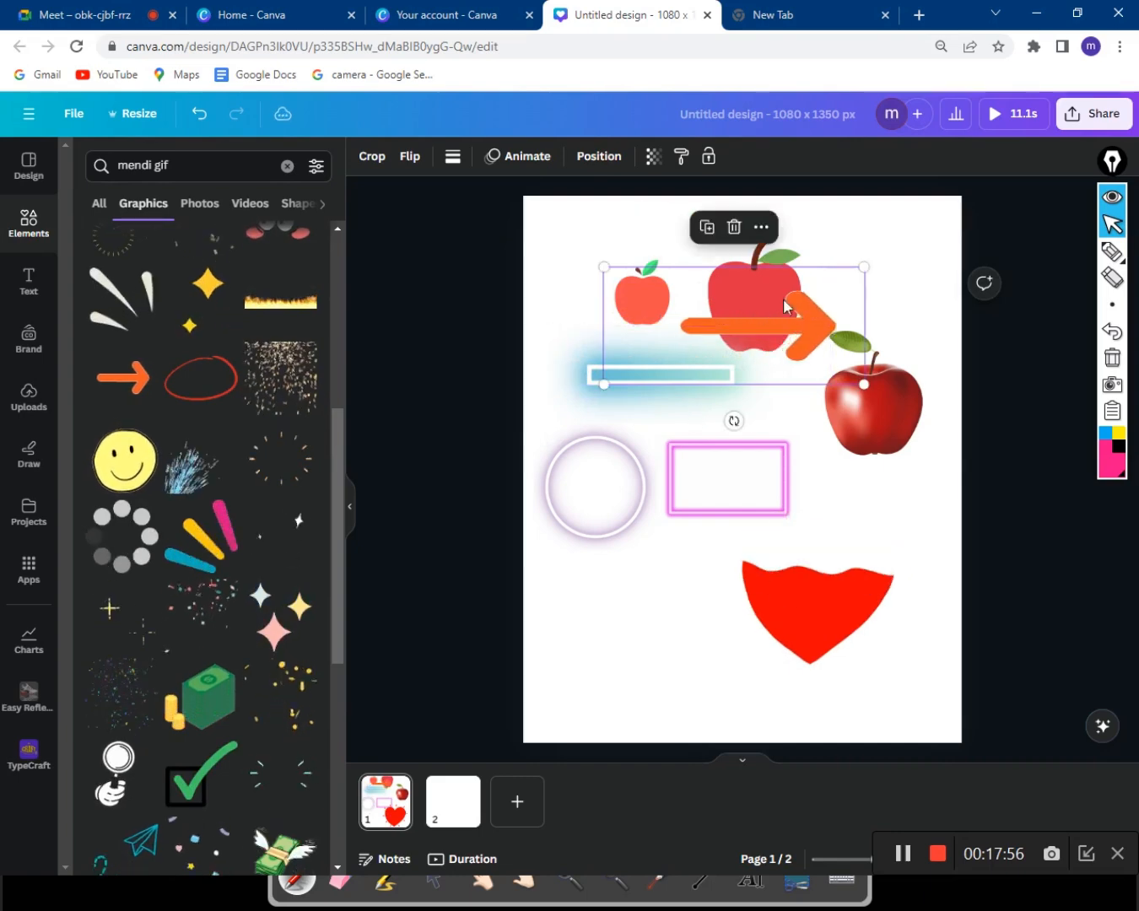
drag(662, 317, 536, 601)
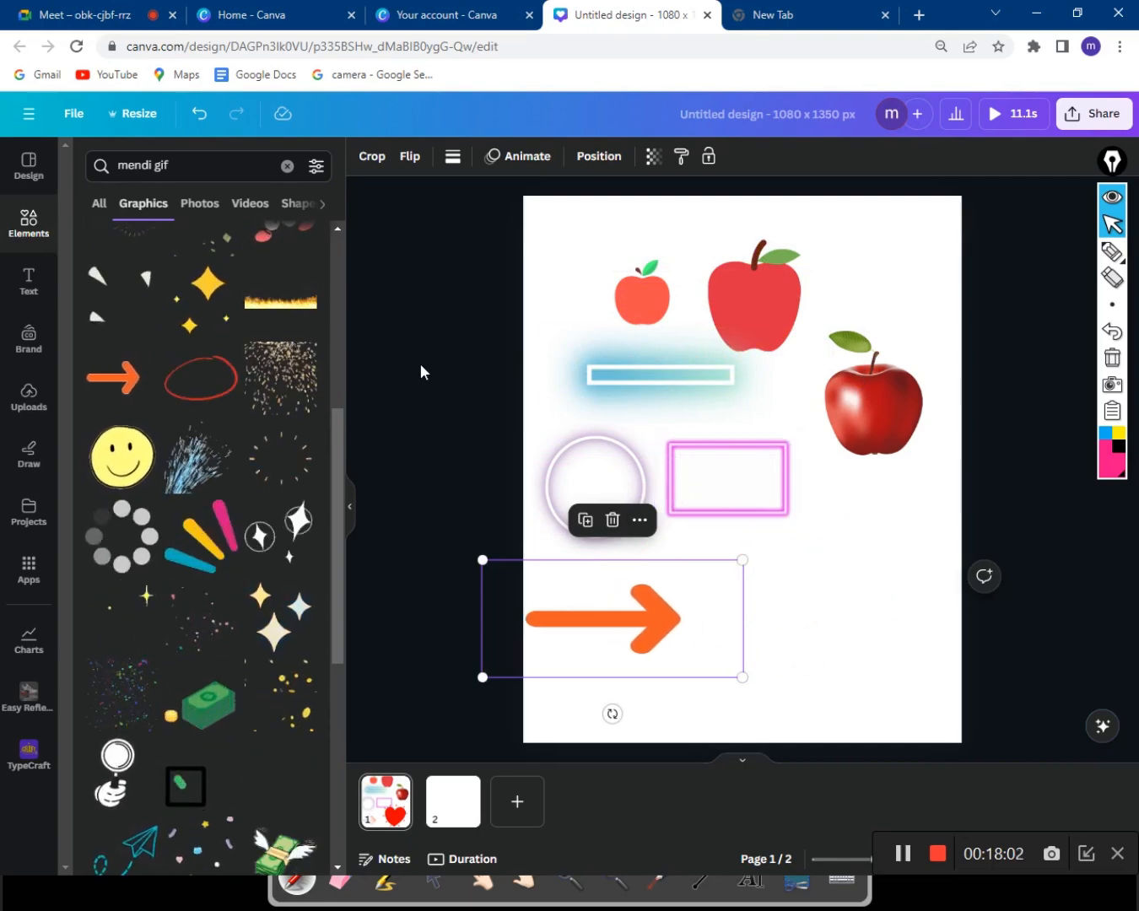
scroll(301, 508, down, 5)
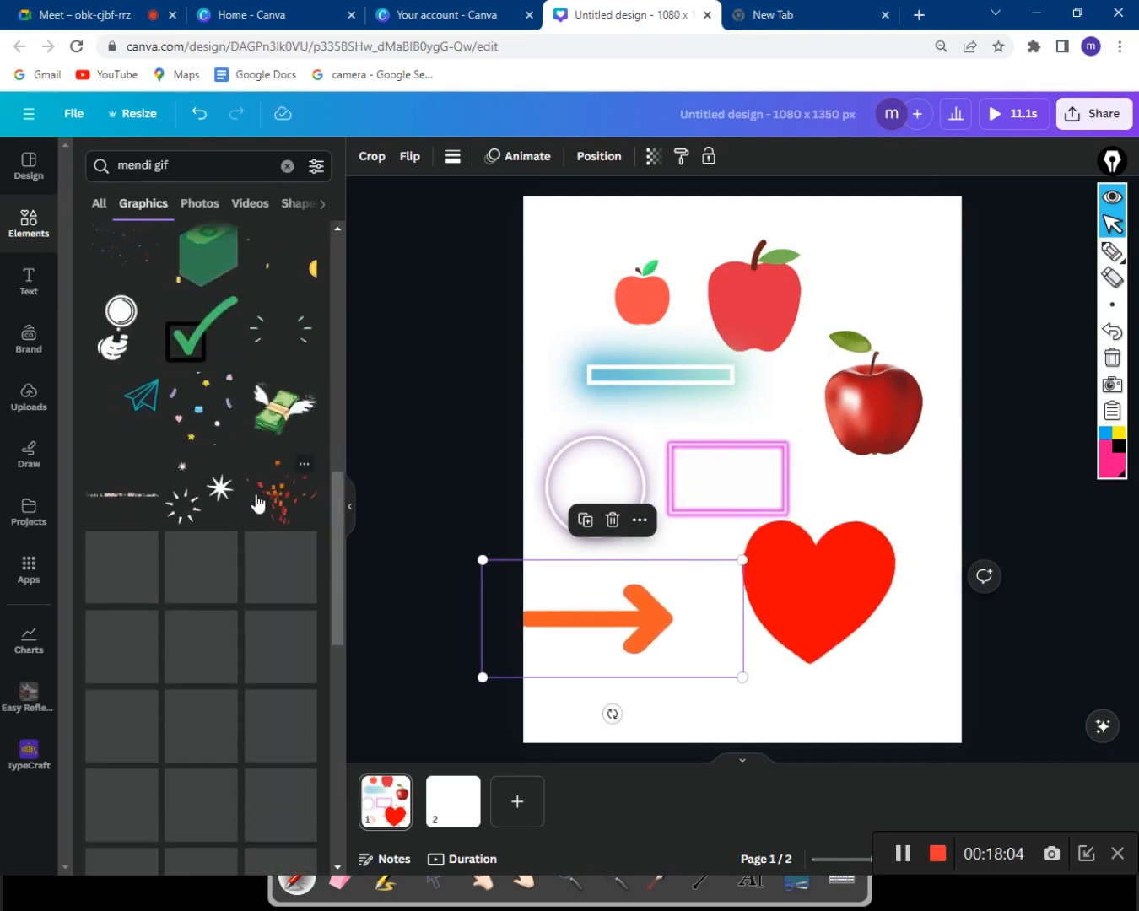
scroll(252, 497, up, 2)
scroll(252, 496, up, 6)
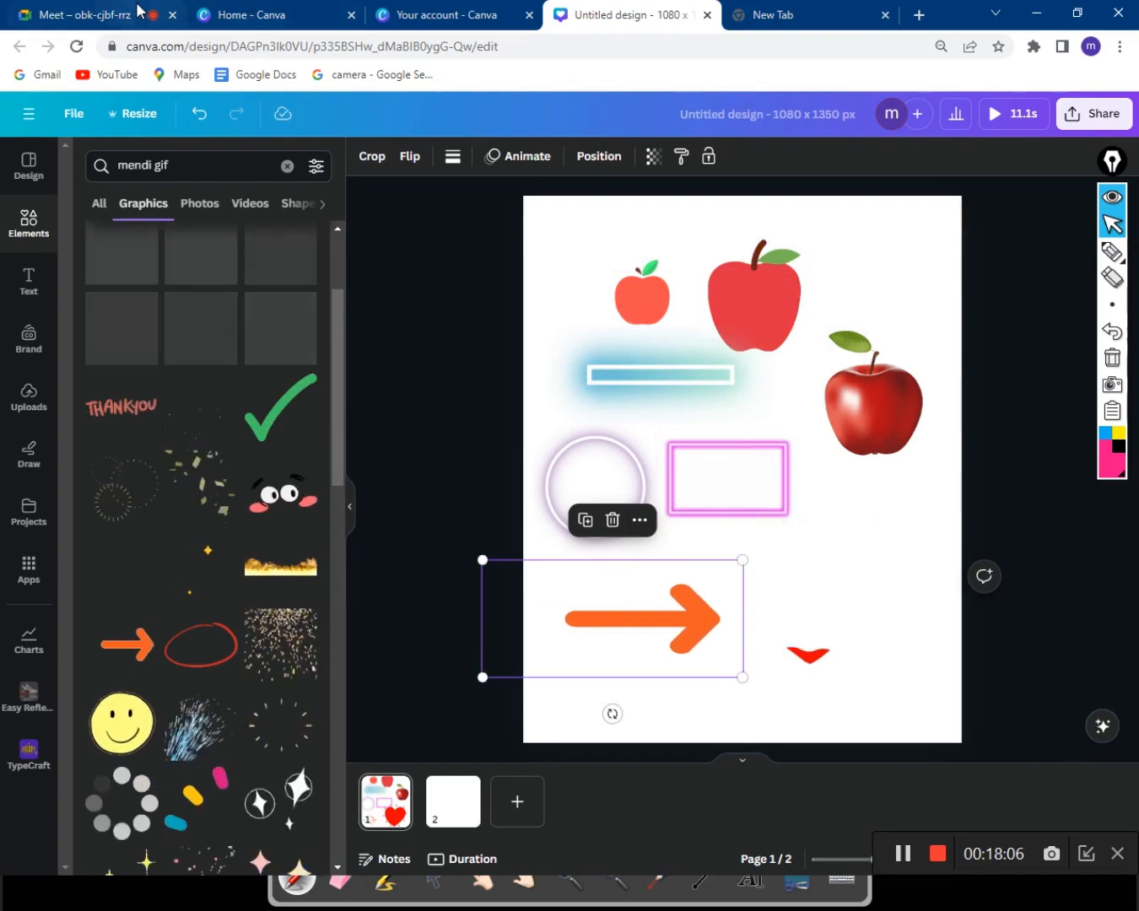
Check the Google Meet call, then switch back to the Canva Untitled design tab.
click(159, 17)
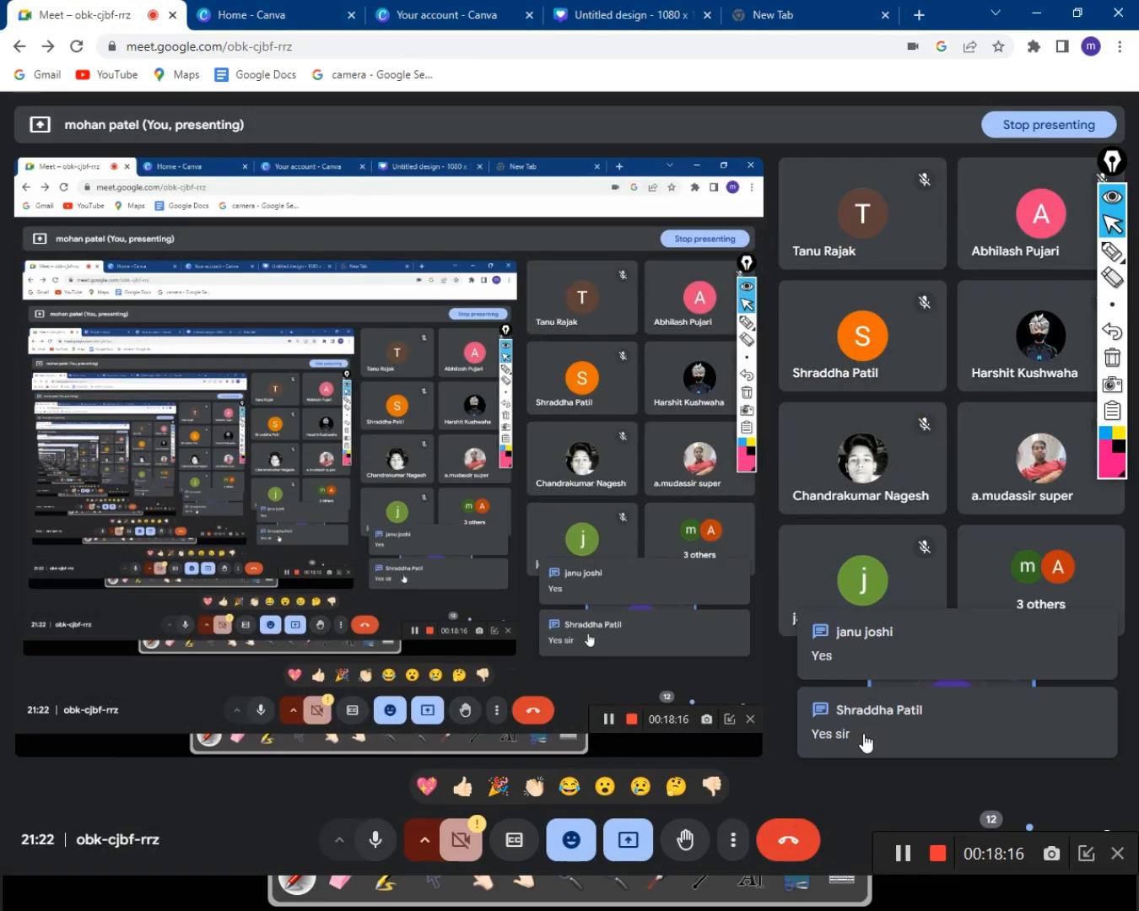
click(628, 14)
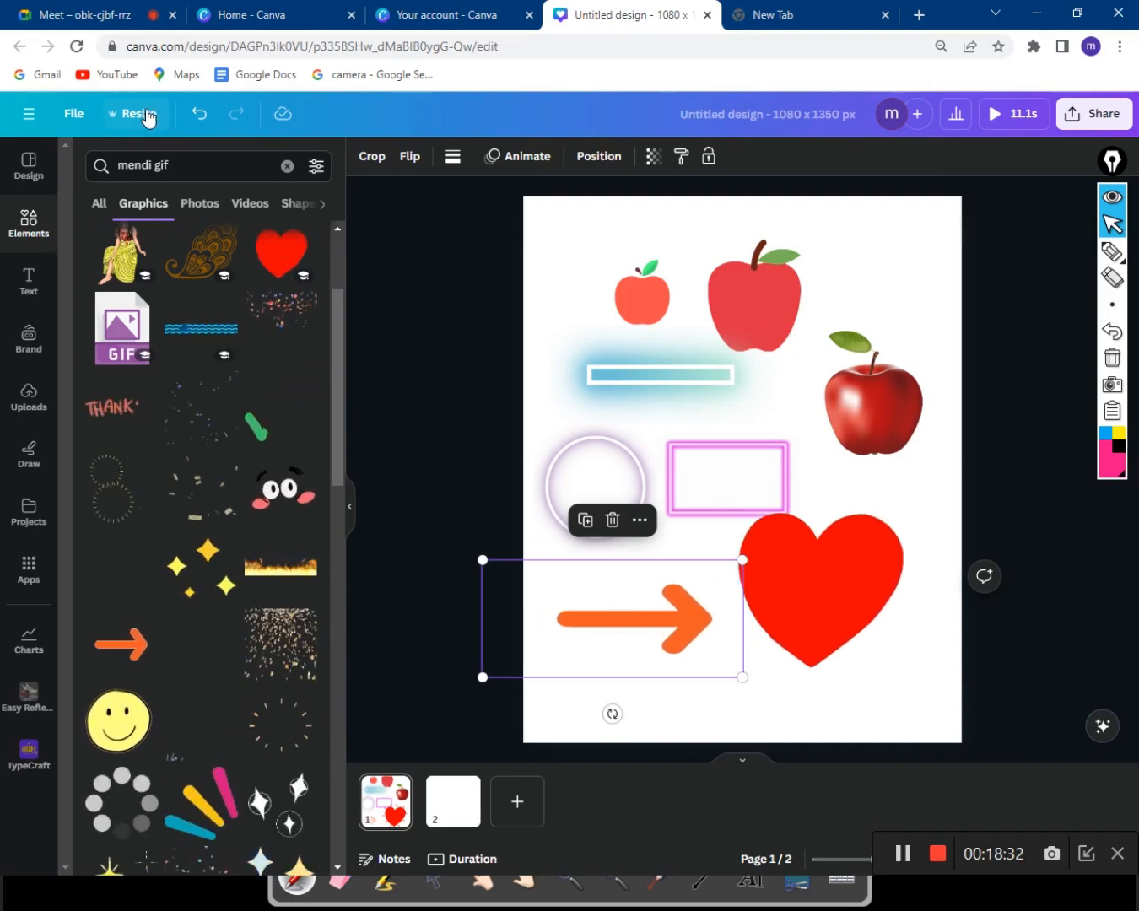
Collapse the side panel and scroll down to select the blank second page.
click(36, 109)
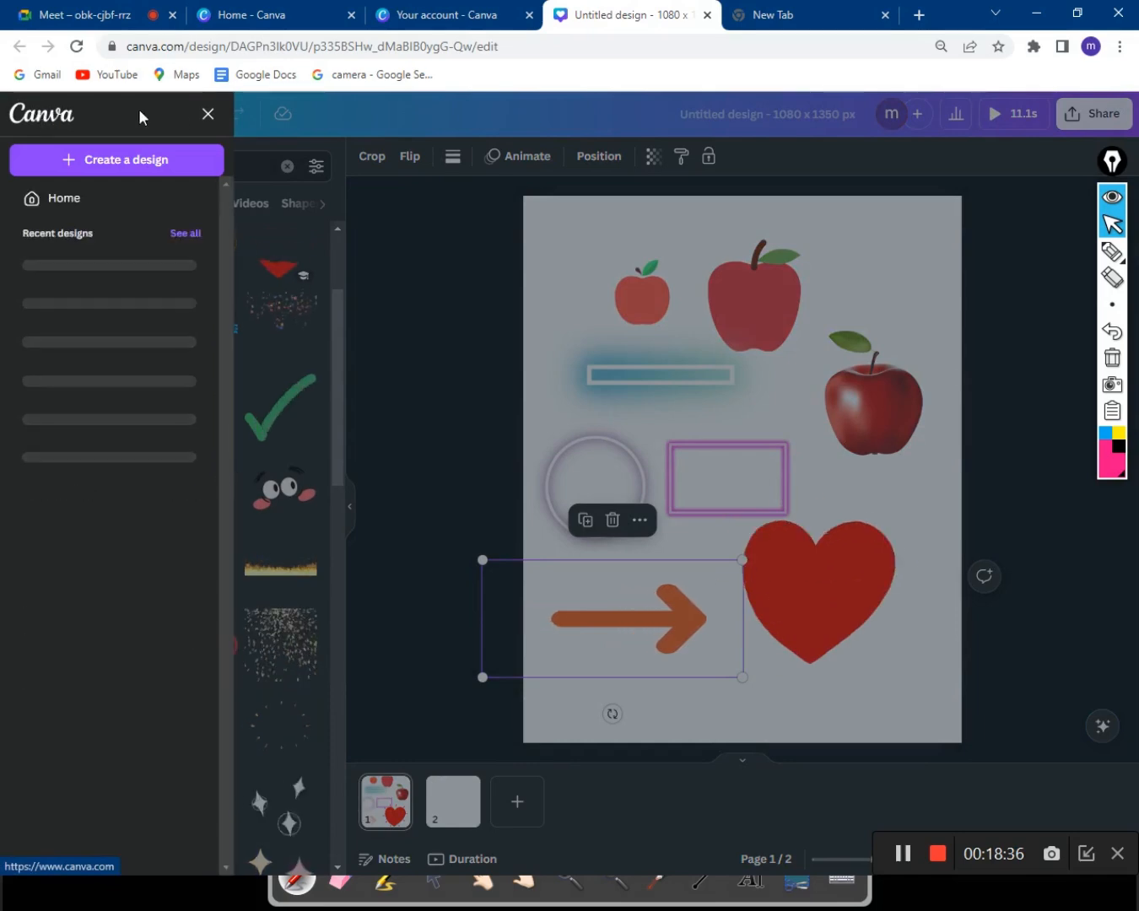
click(208, 123)
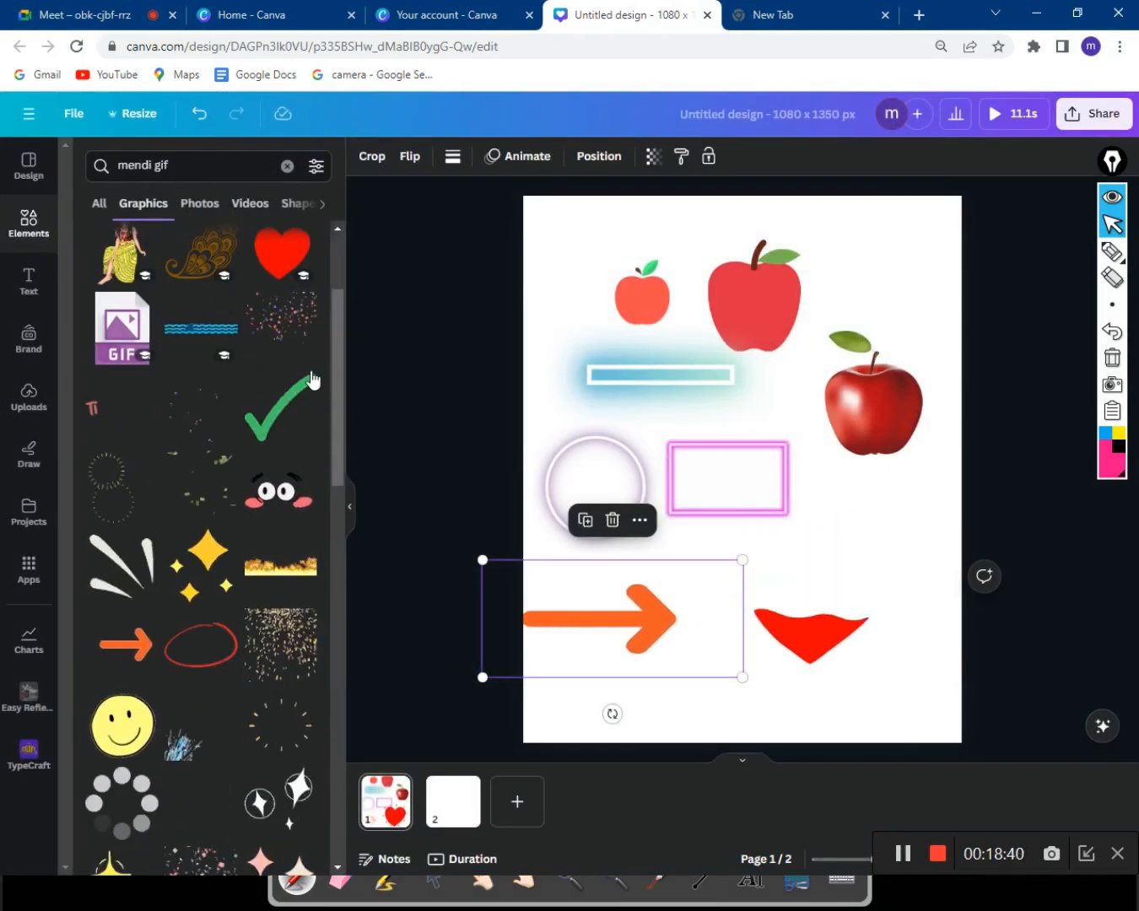
click(351, 507)
scroll(890, 632, down, 5)
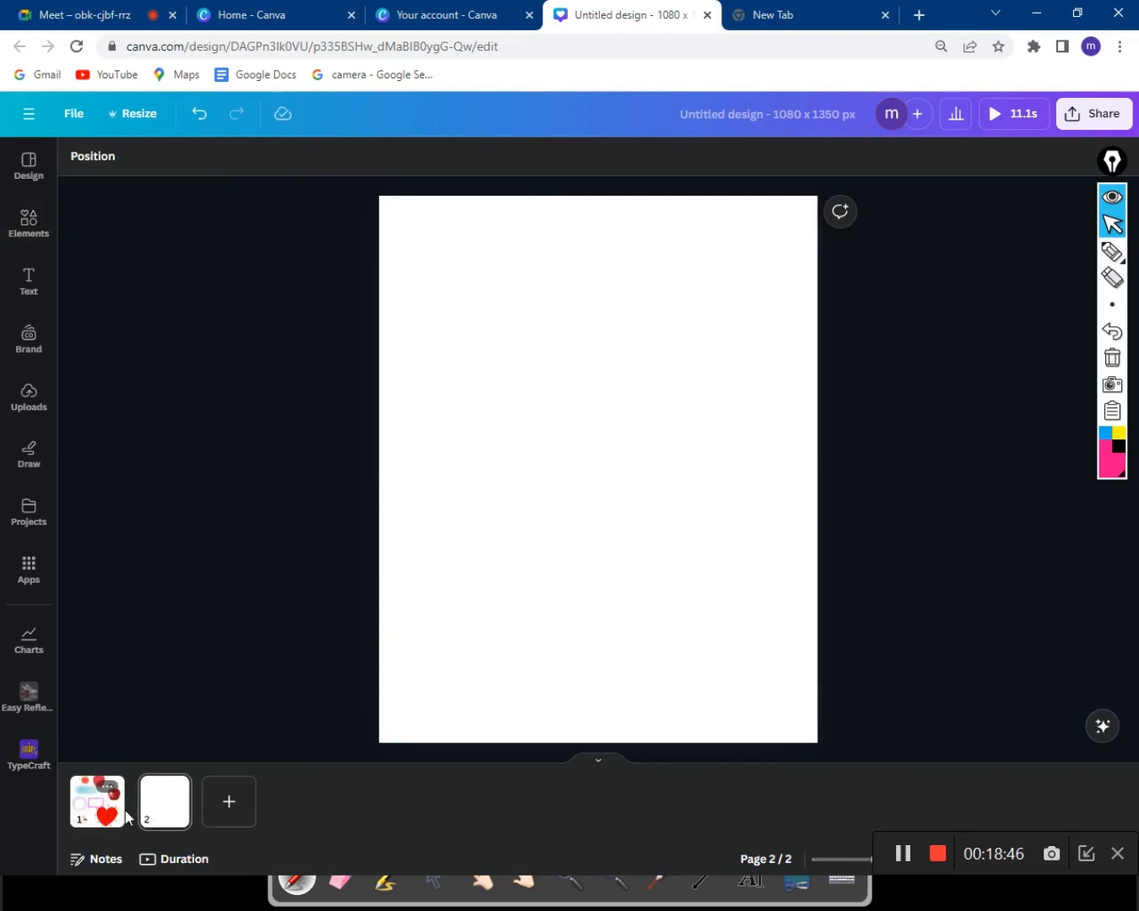
click(173, 818)
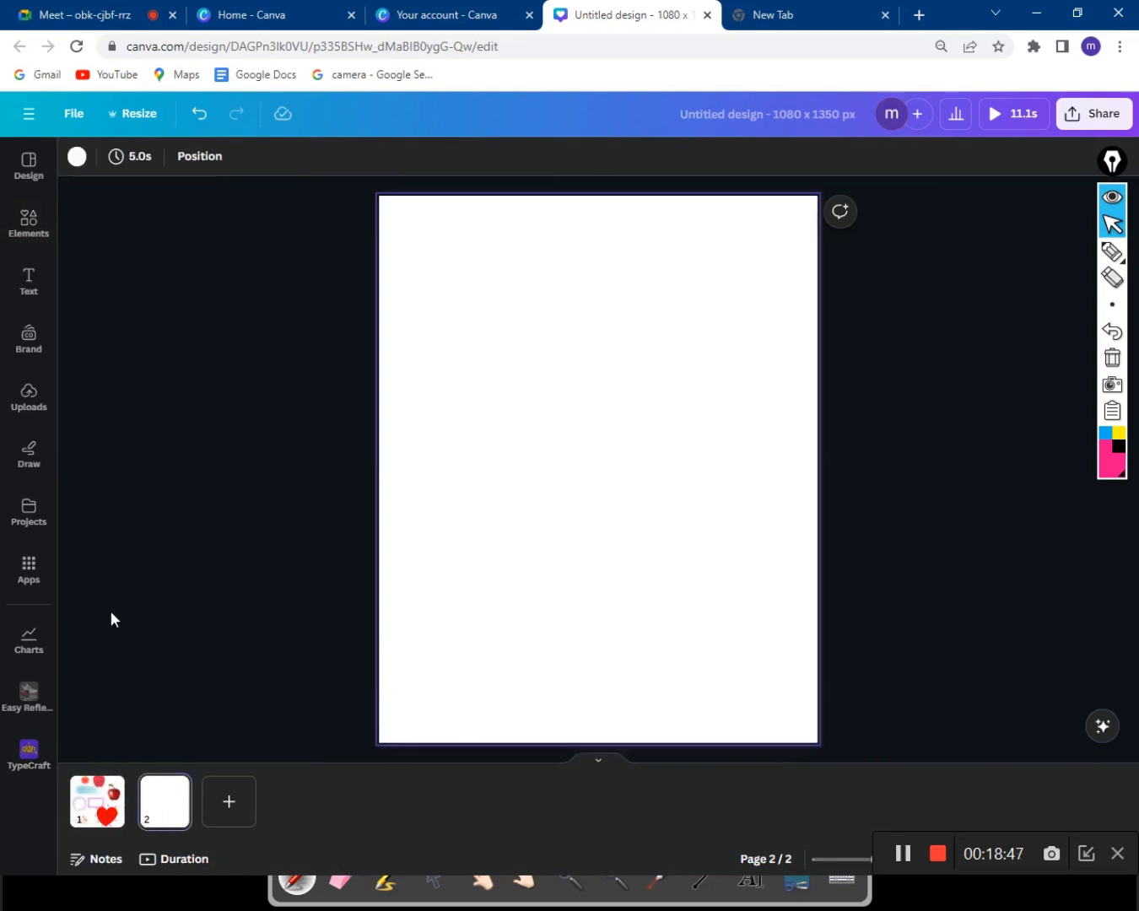
Glance at the mendi gif element results, then open and close the File menu twice.
click(41, 230)
click(359, 372)
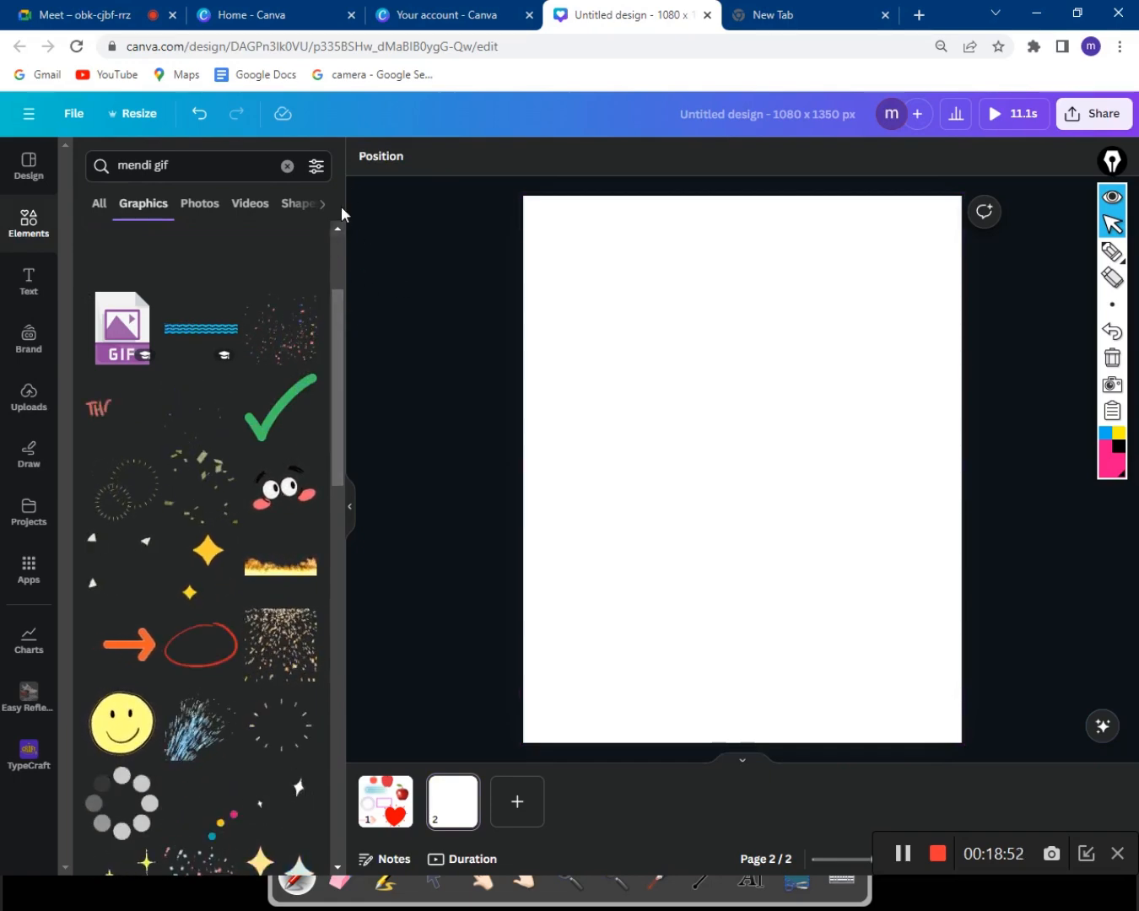
click(349, 506)
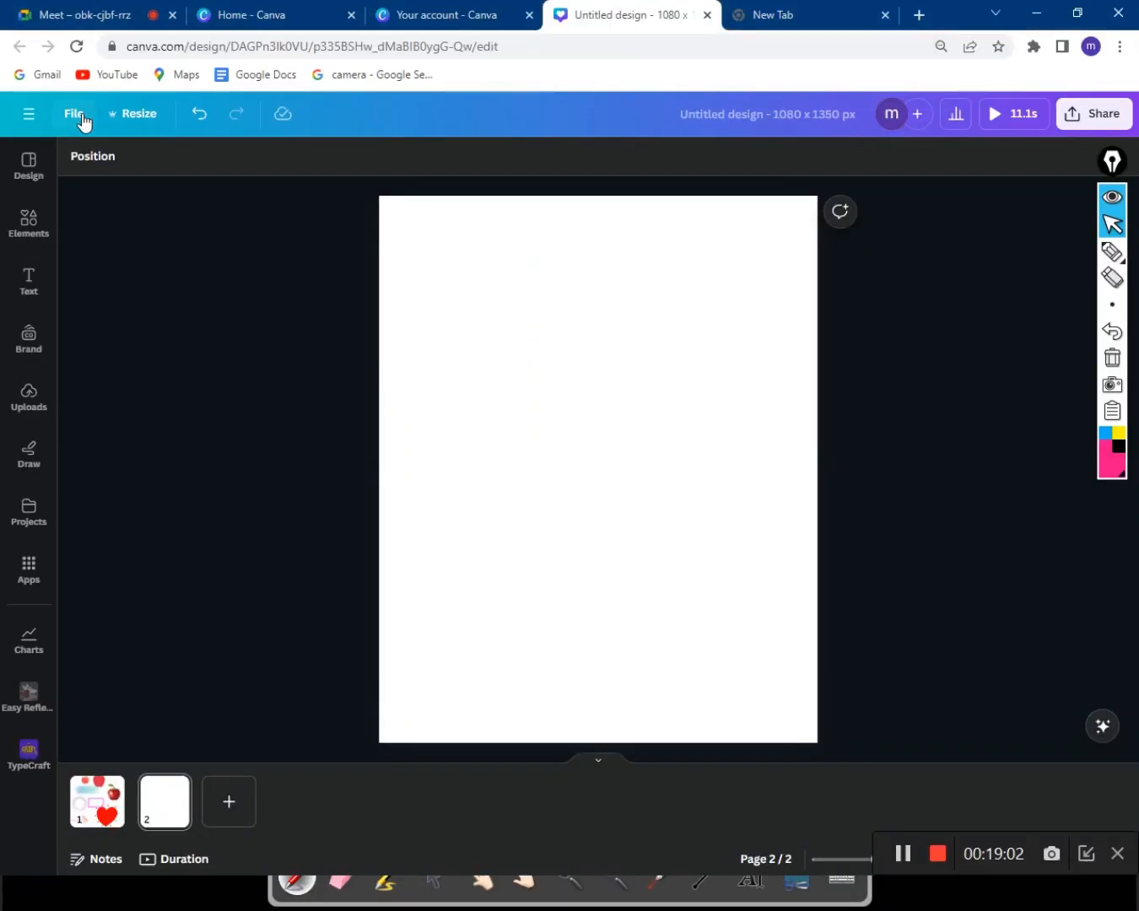
click(80, 116)
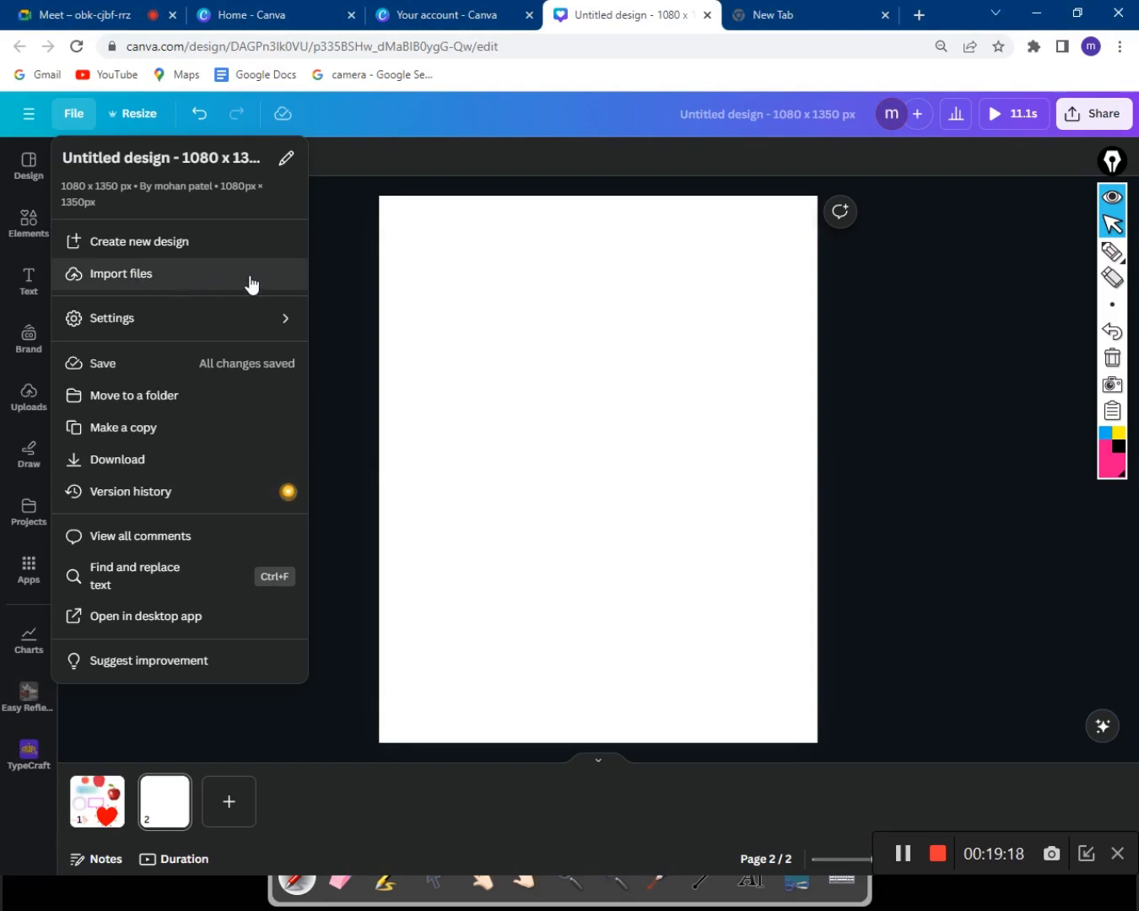
click(310, 285)
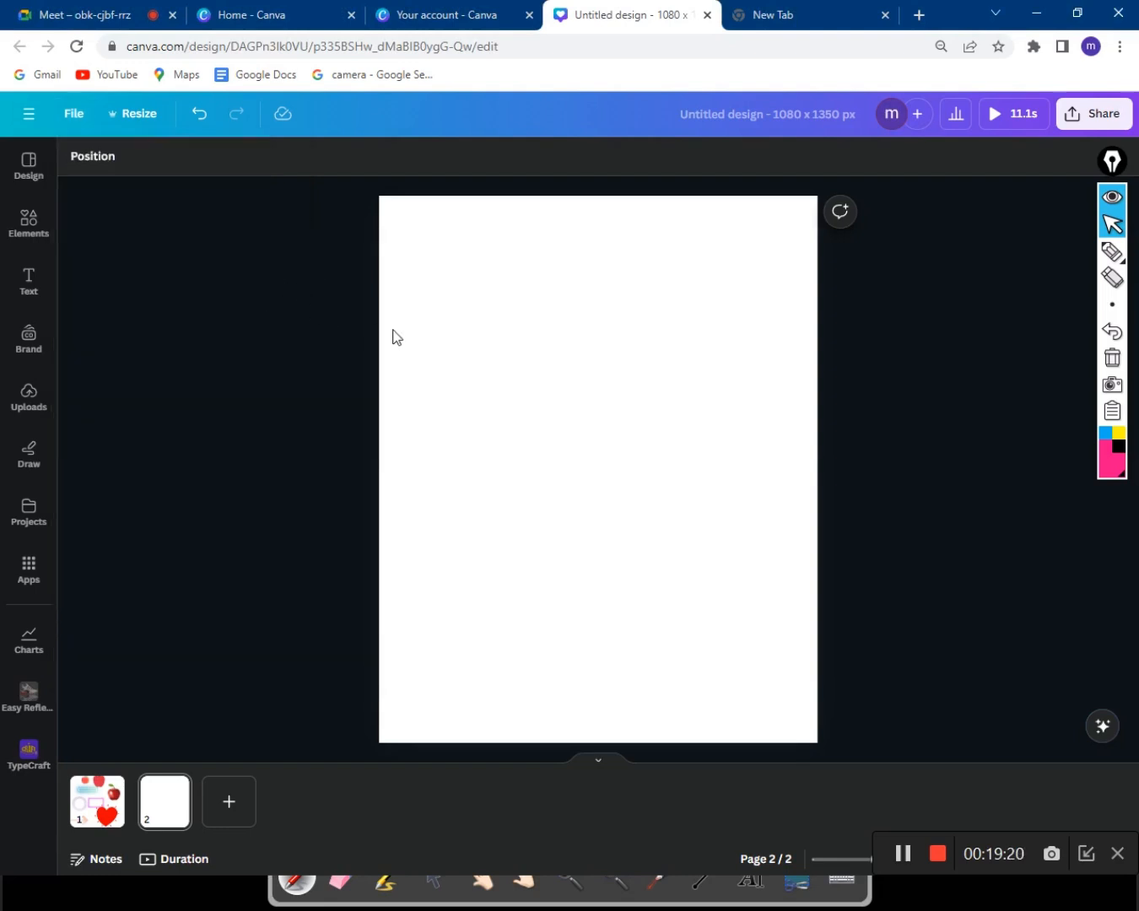
click(71, 113)
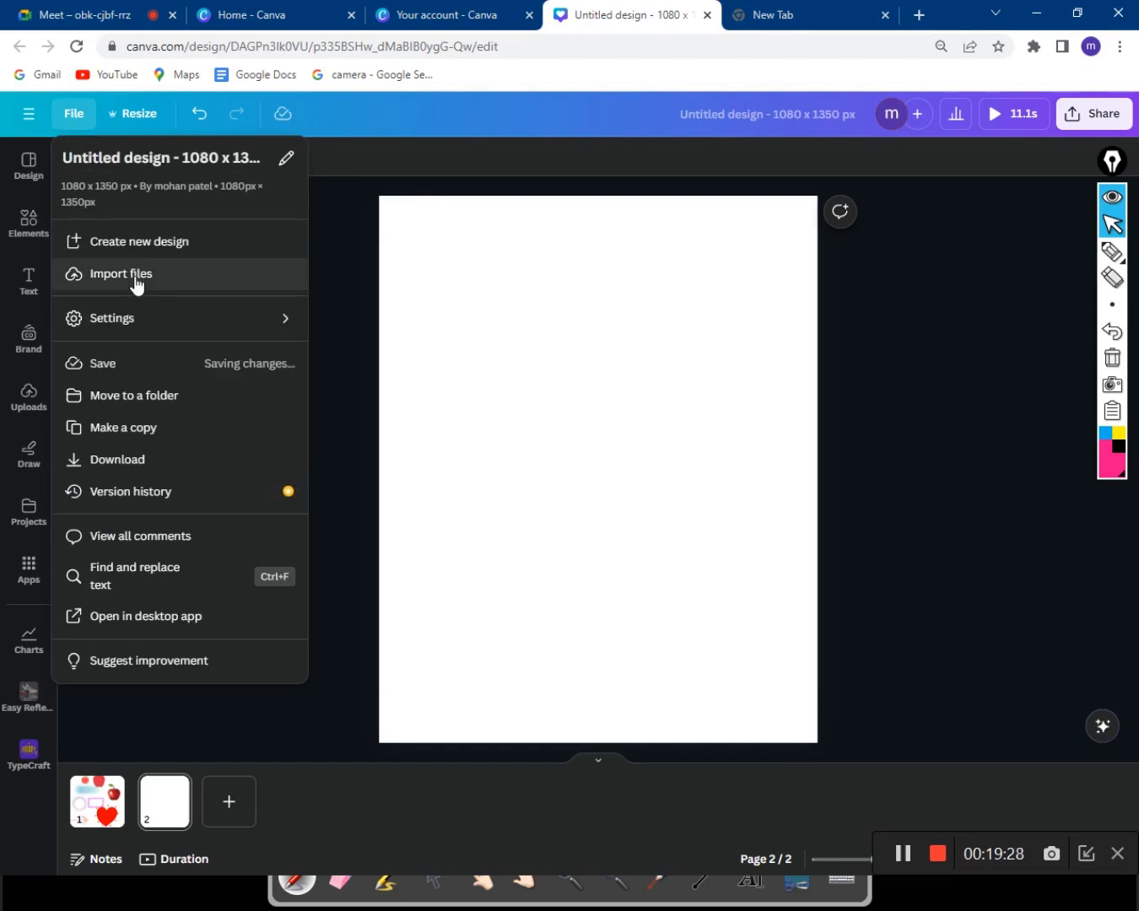
click(321, 279)
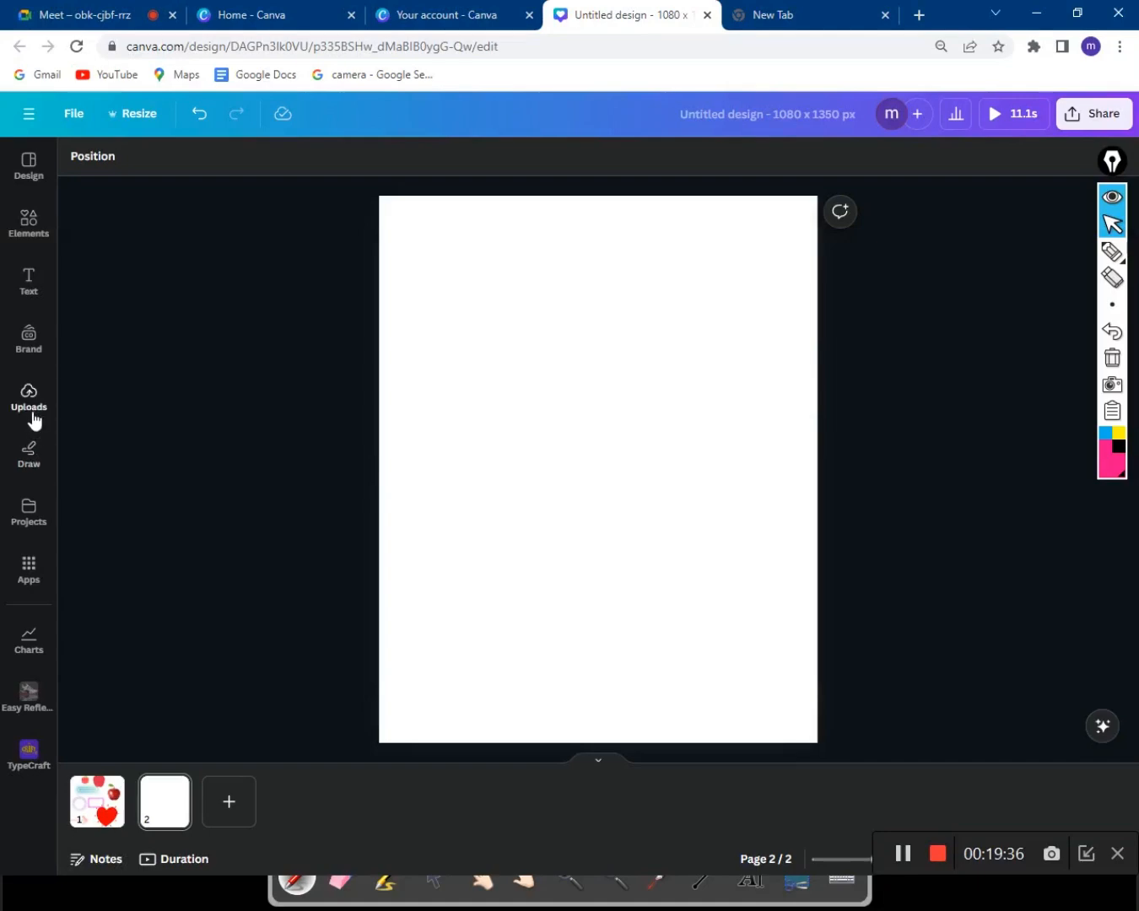
Peek at Uploads, then admit the waiting guest to the Meet call and return to Canva page 2.
click(31, 413)
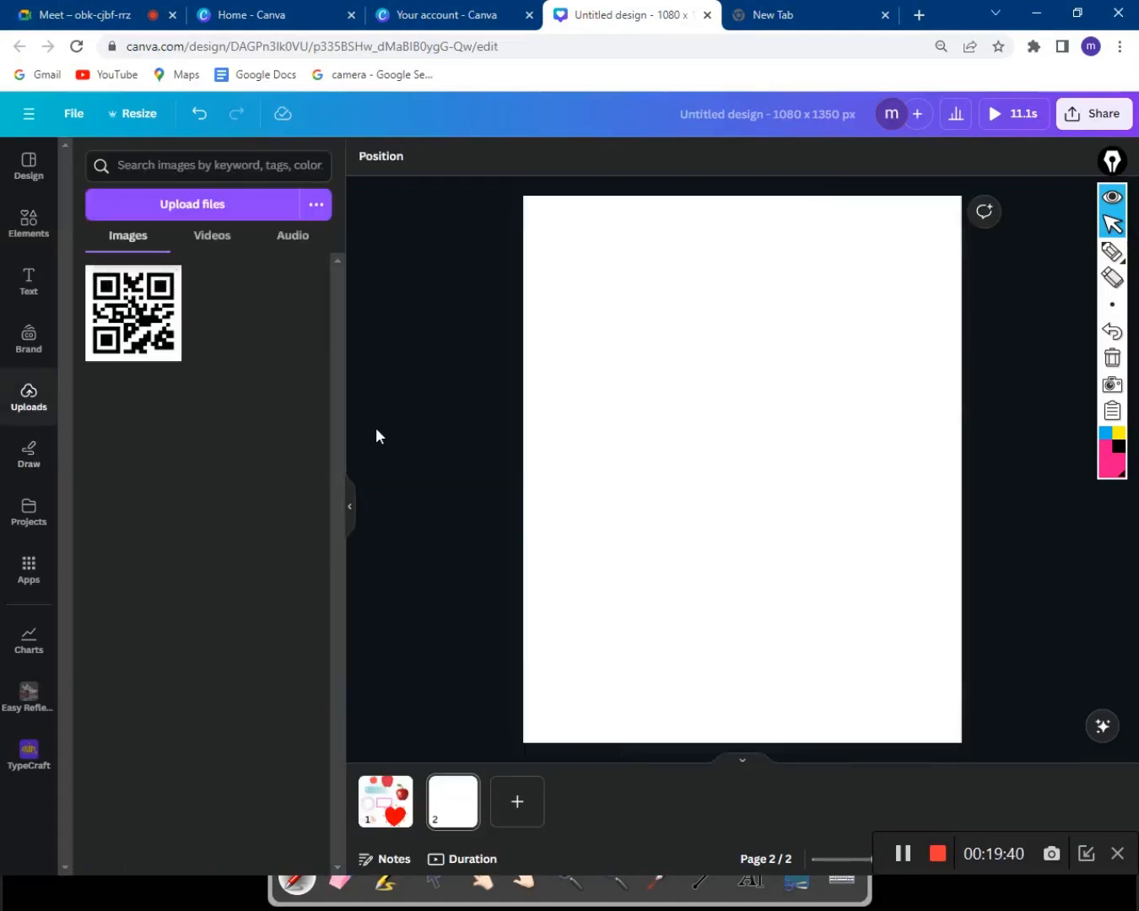
click(351, 511)
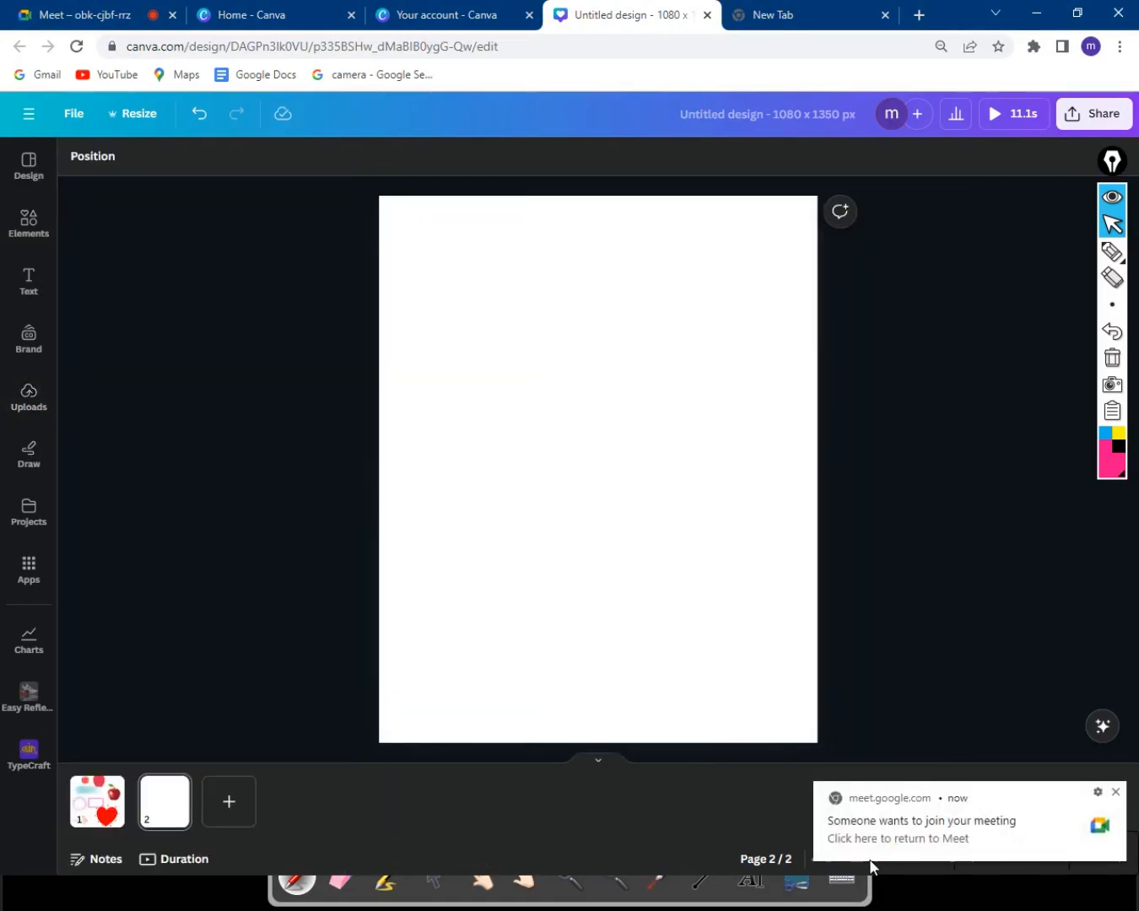
click(884, 844)
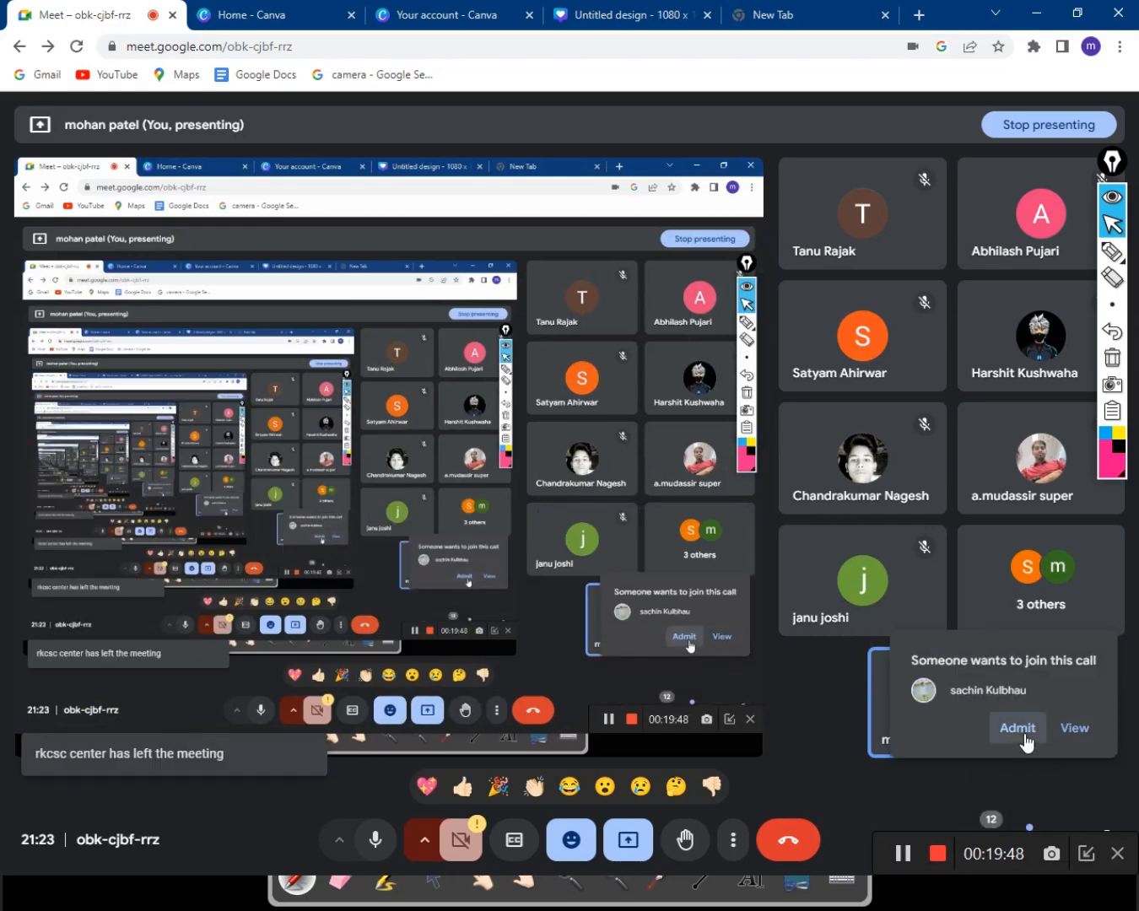
click(1023, 736)
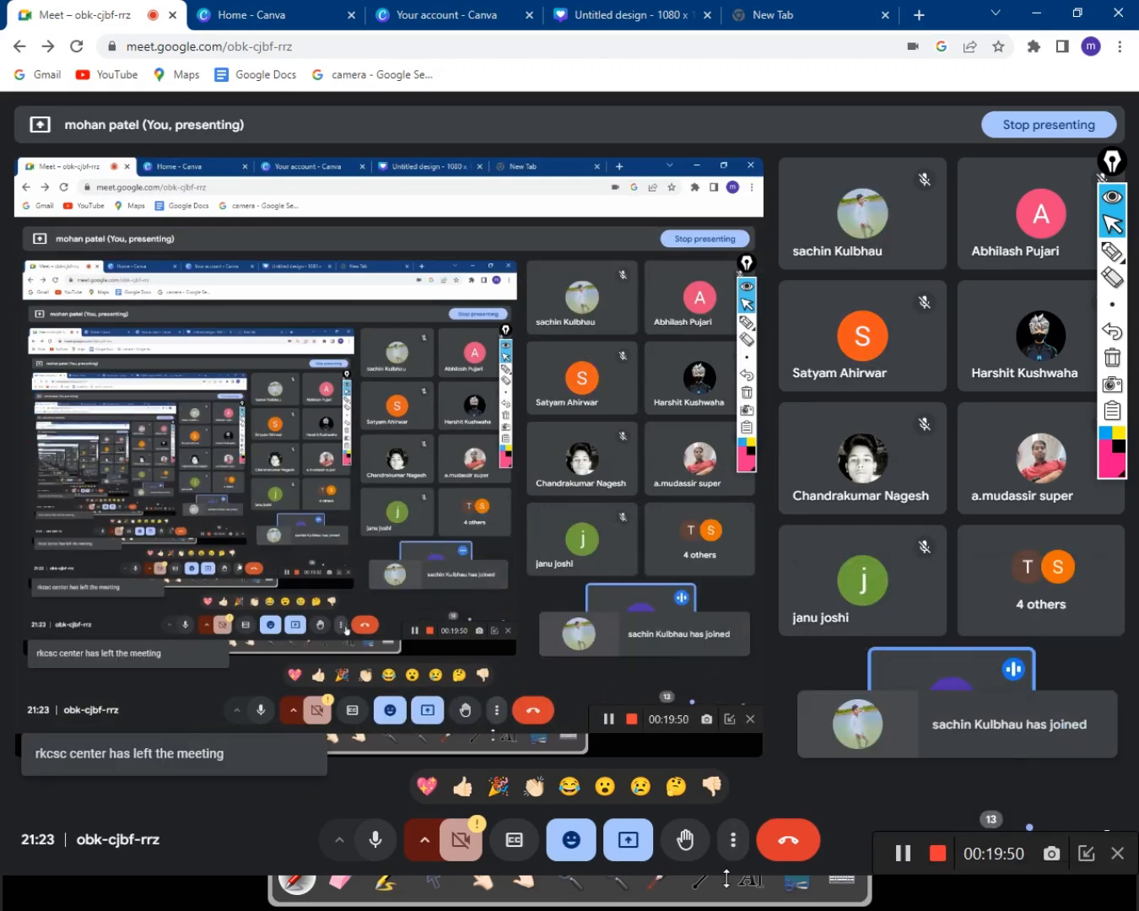
click(647, 17)
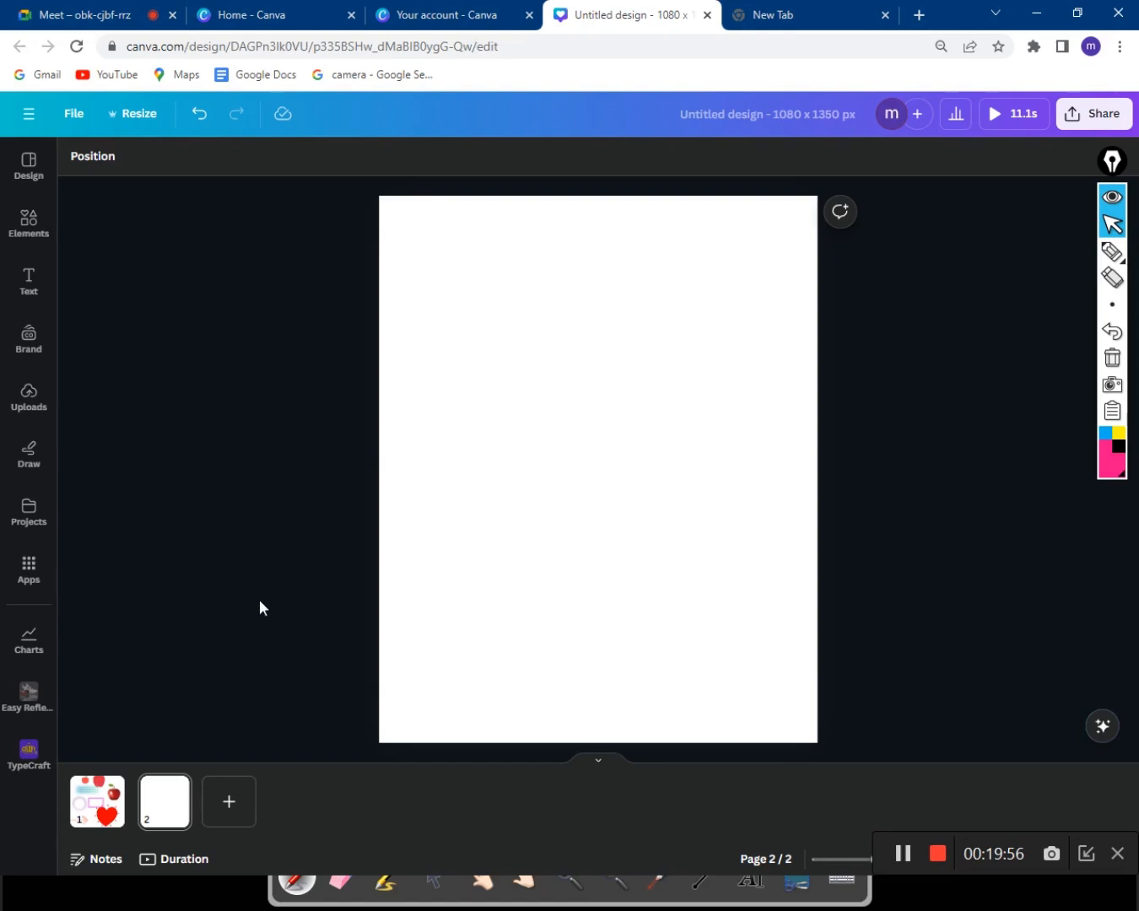
Enable Show rulers and guides under File > Settings so pixel rulers frame page 2.
click(75, 118)
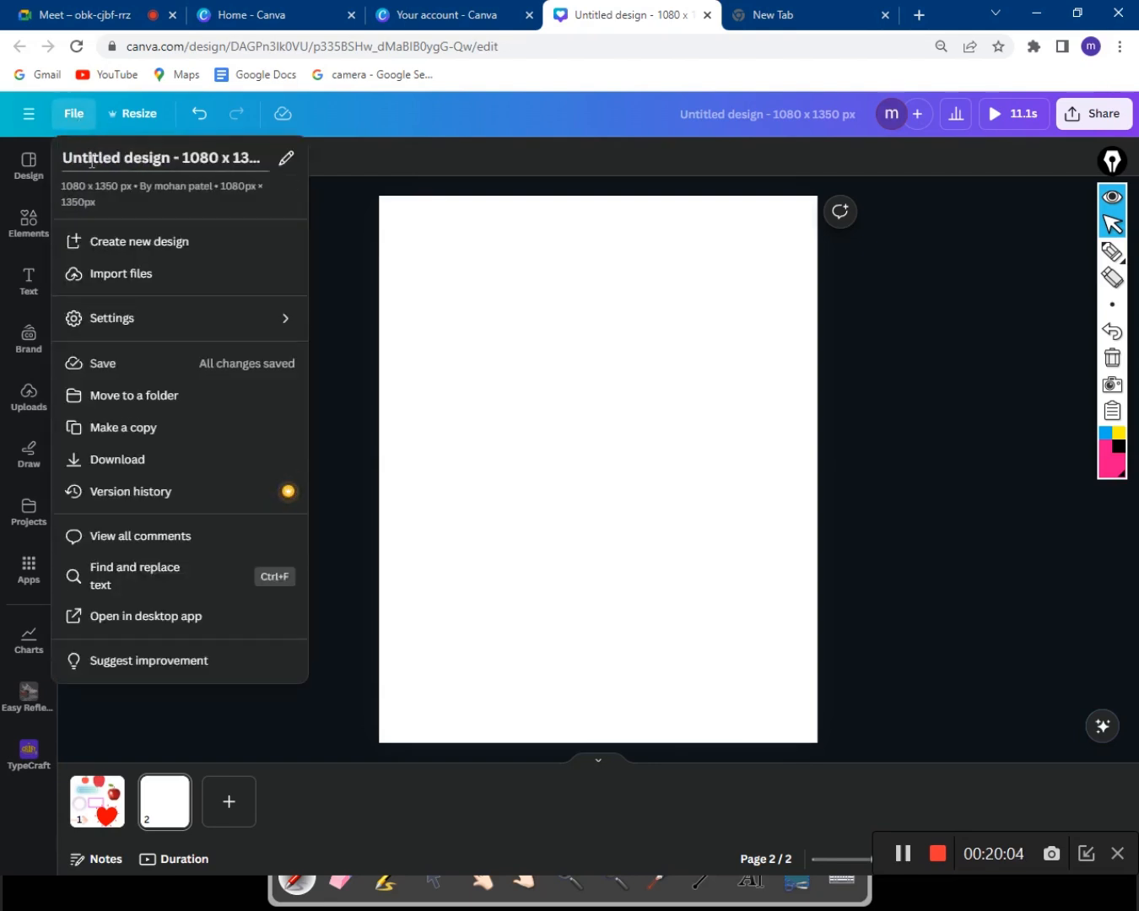
click(330, 284)
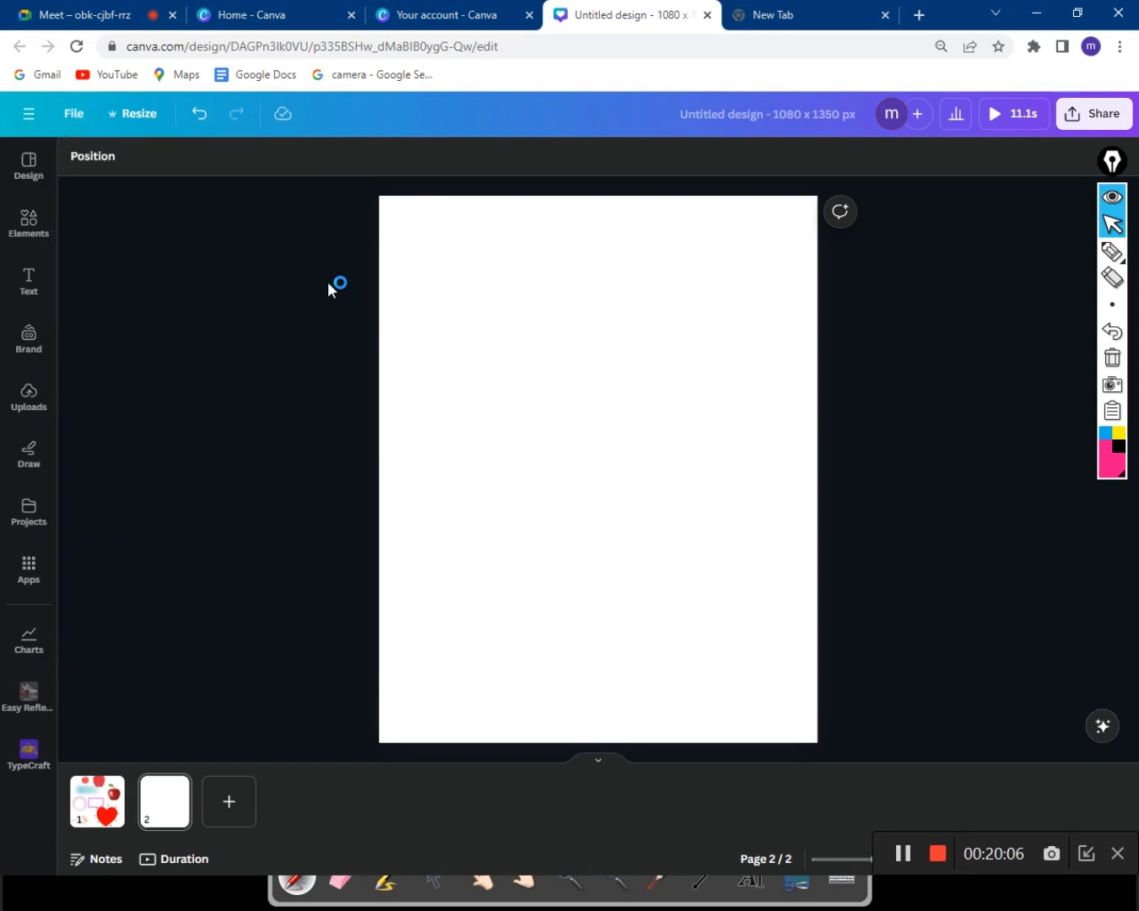
click(81, 110)
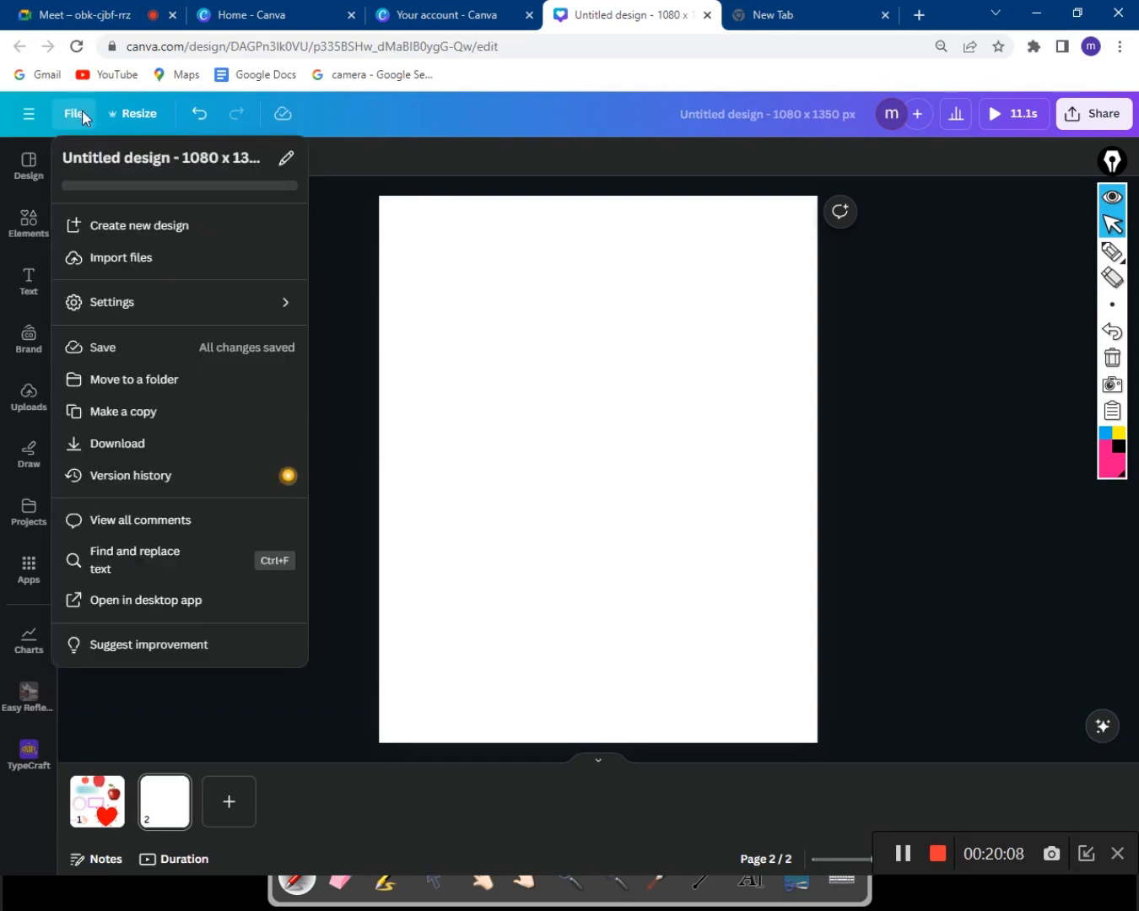
mouse_move(107, 329)
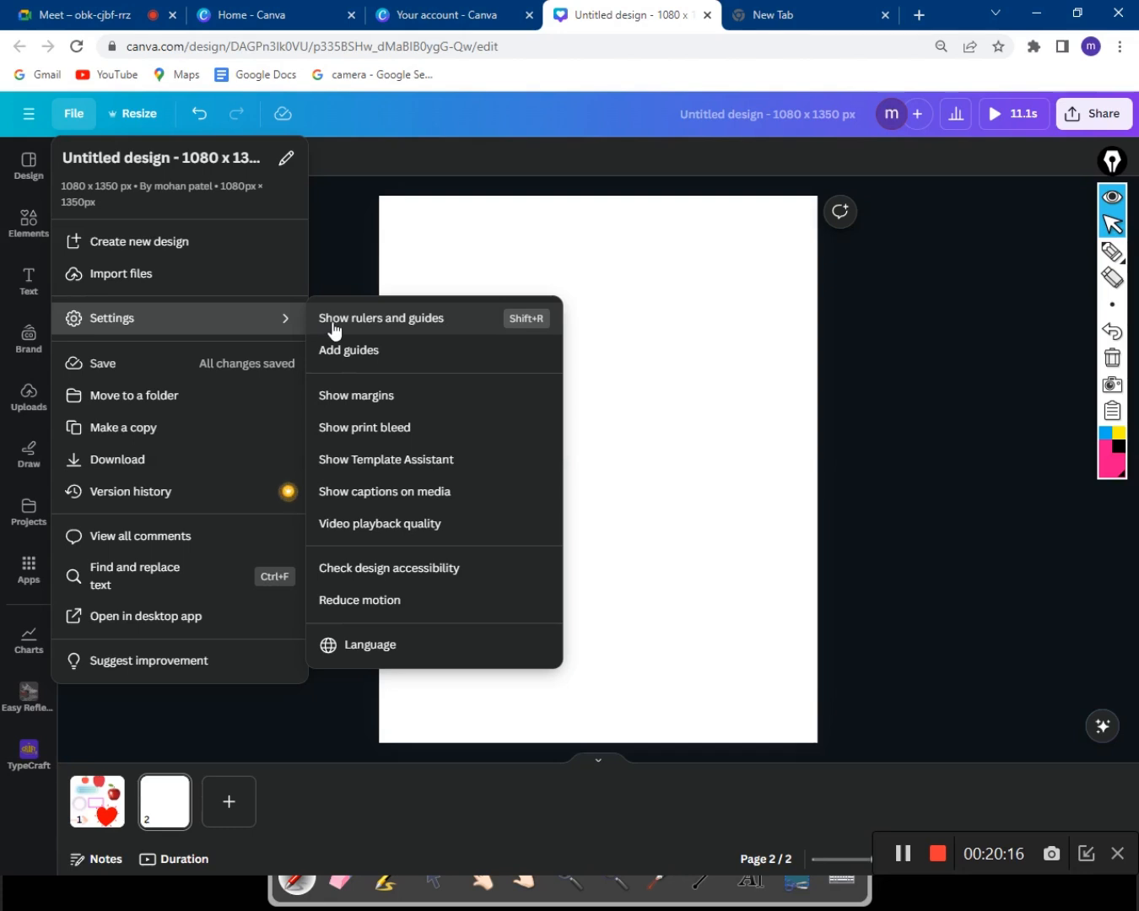
click(379, 333)
click(791, 341)
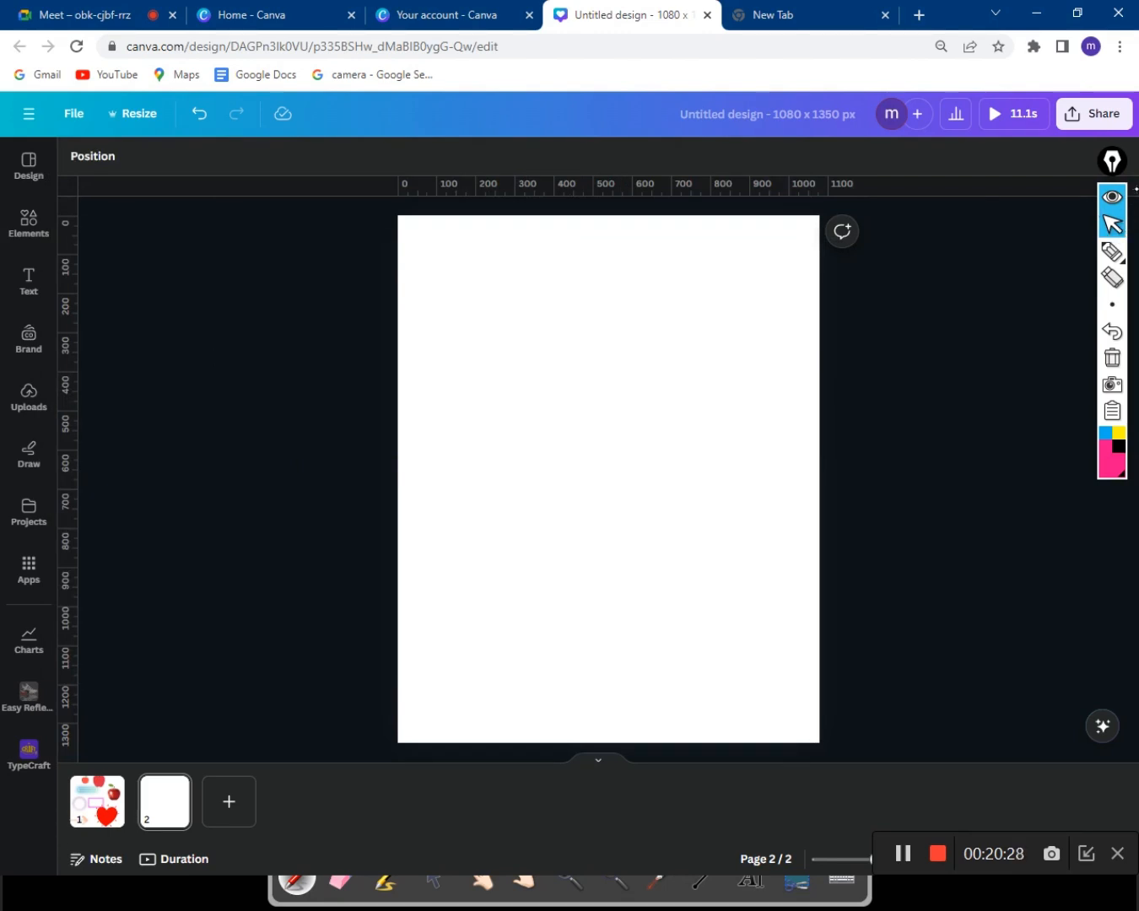
Draw a long and a shorter vertical pink marker line on page 2 with Epic Pen.
mouse_move(1112, 252)
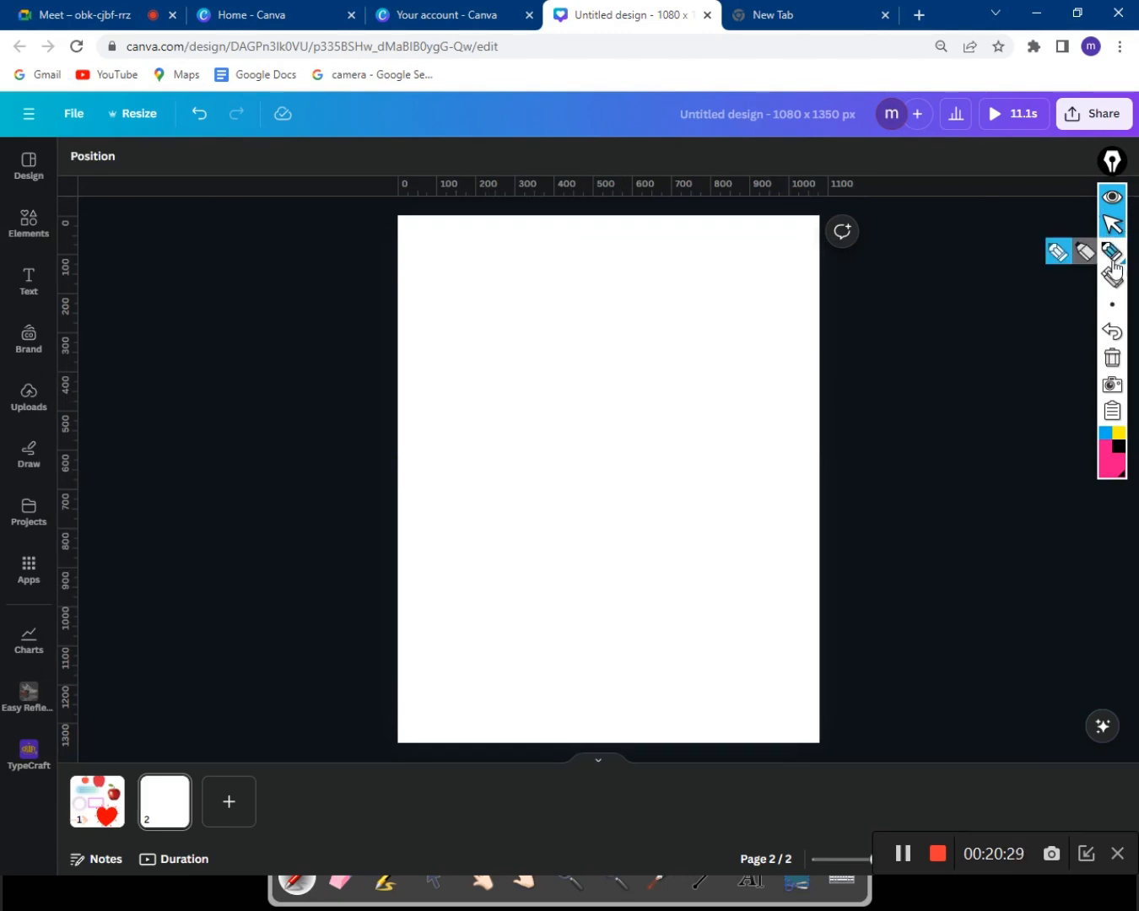
click(1058, 252)
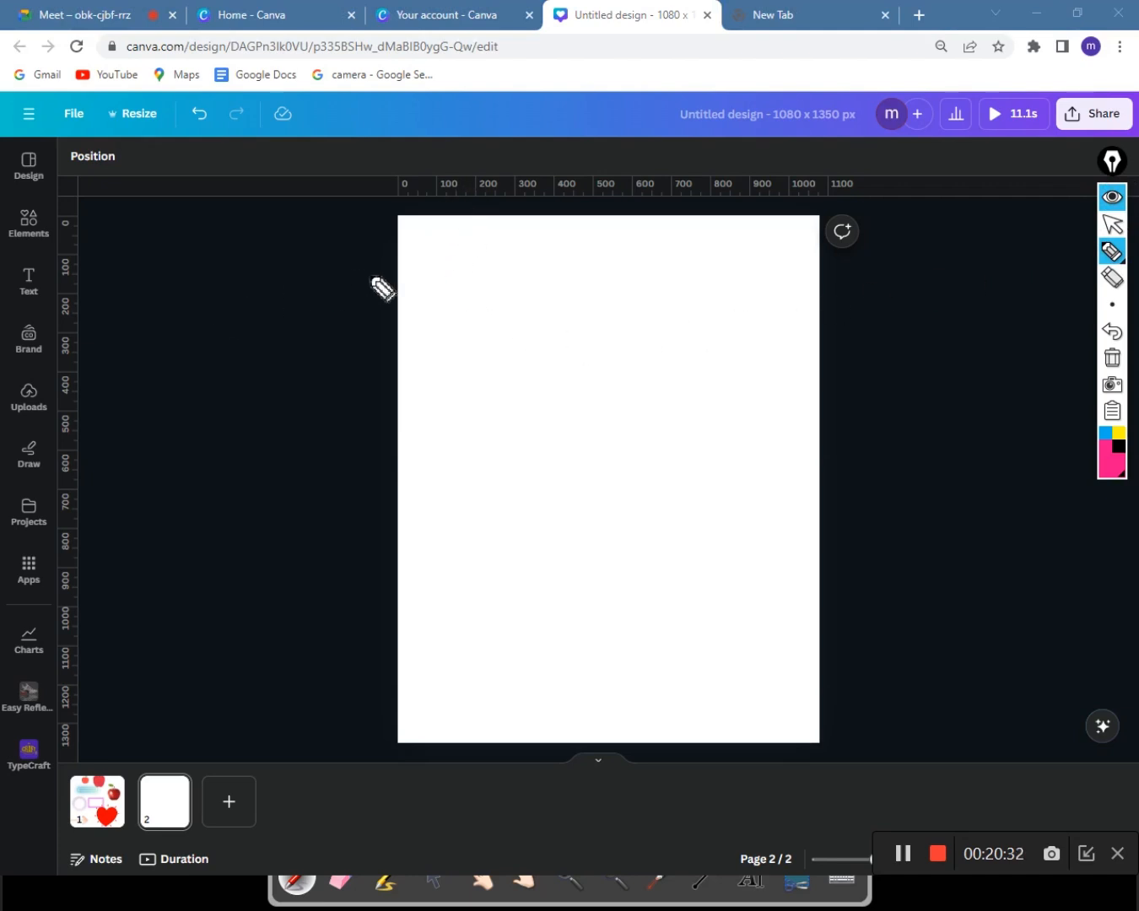
mouse_move(452, 240)
mouse_down()
mouse_move(465, 366)
mouse_move(455, 670)
mouse_up()
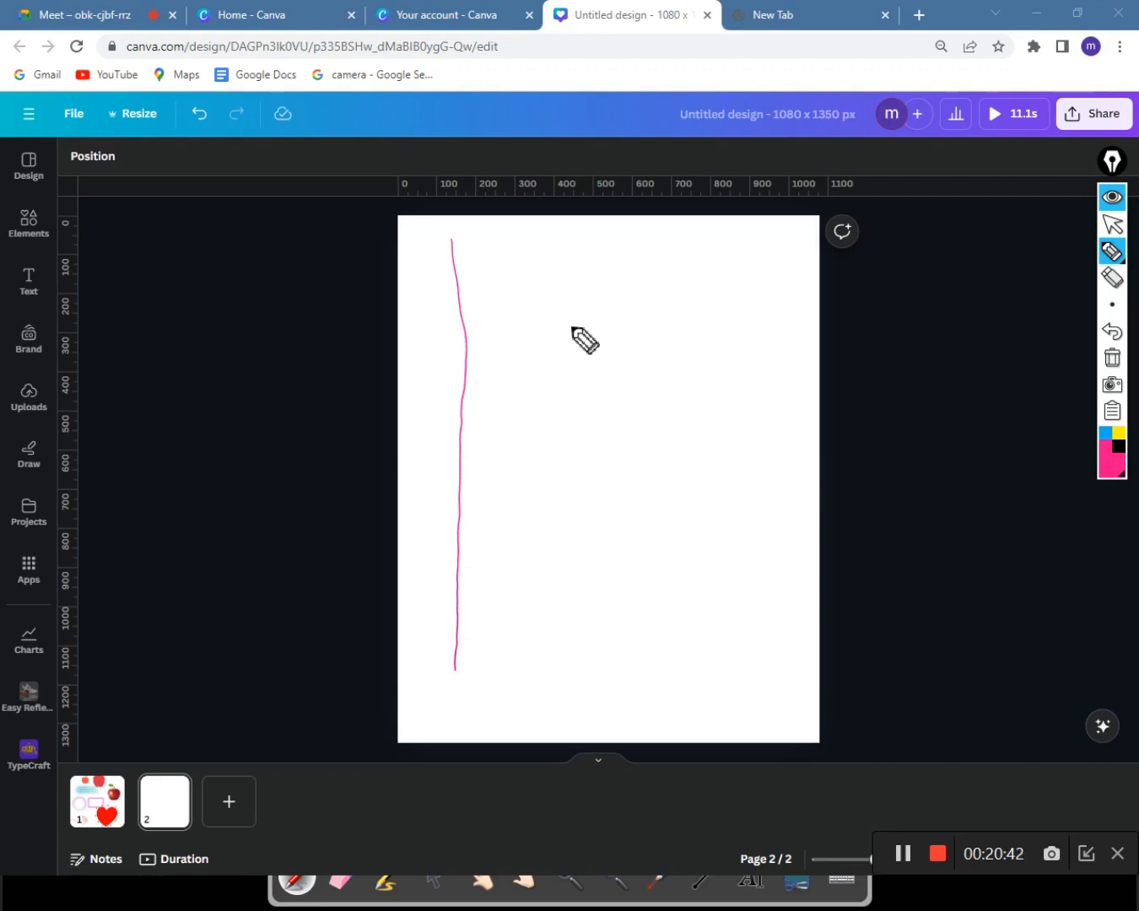
drag(573, 325, 569, 565)
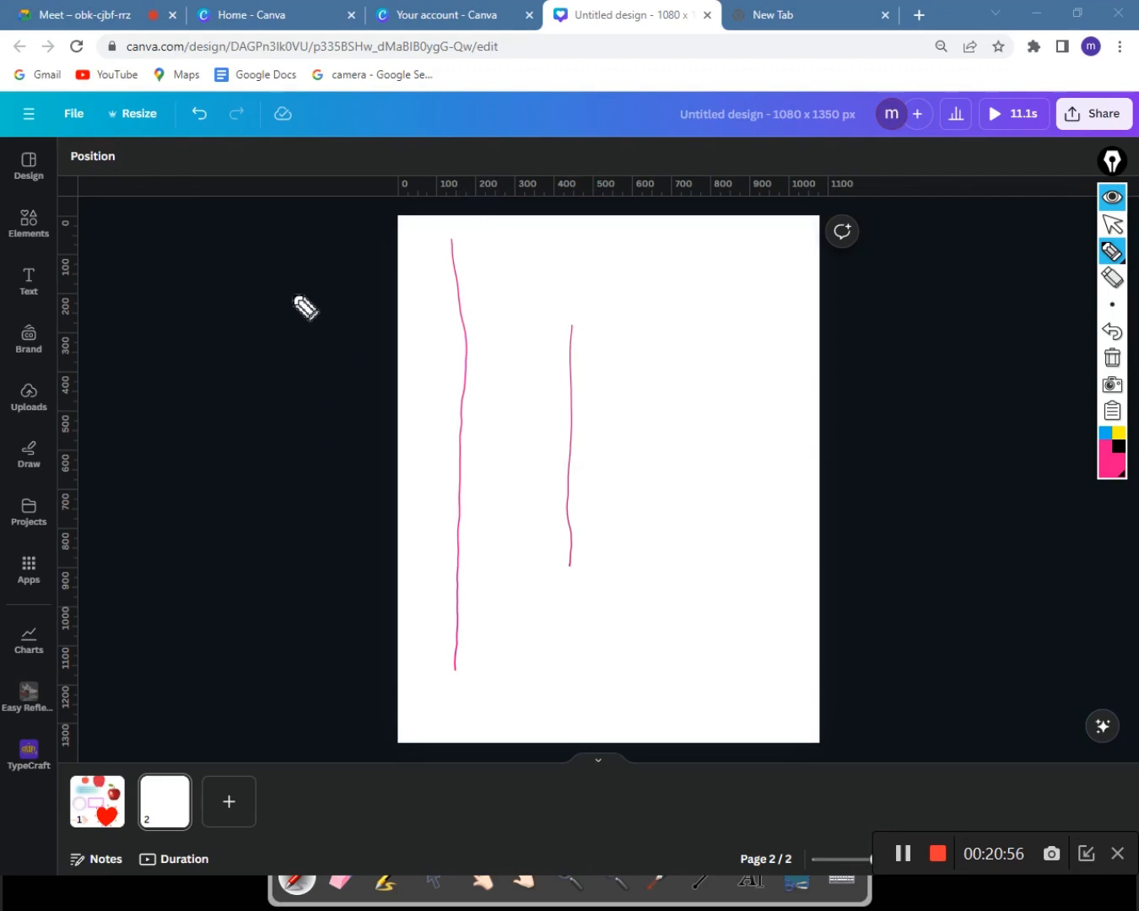
Circle the File menu, exit the pen, and show the rulers setting in File options.
mouse_move(75, 107)
mouse_down()
mouse_move(51, 145)
mouse_move(4, 146)
mouse_up()
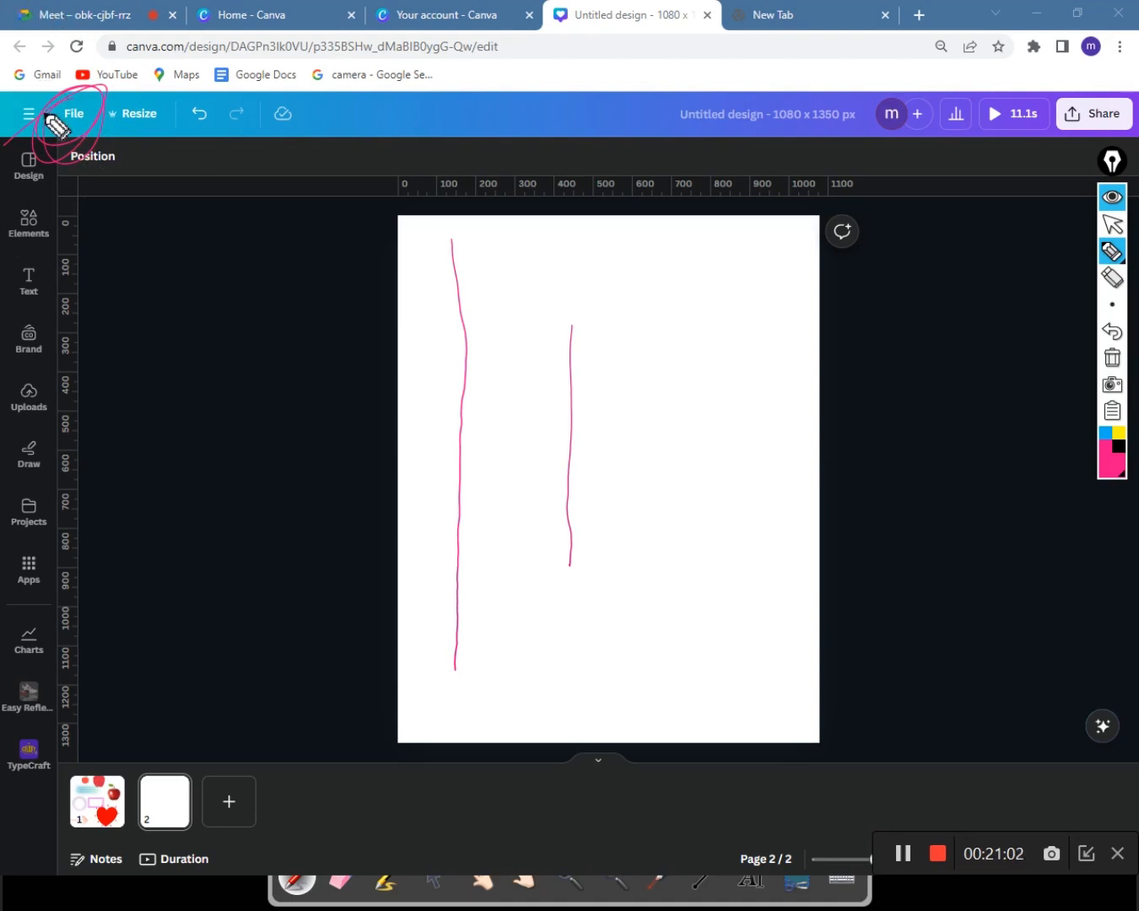
click(1111, 223)
click(74, 115)
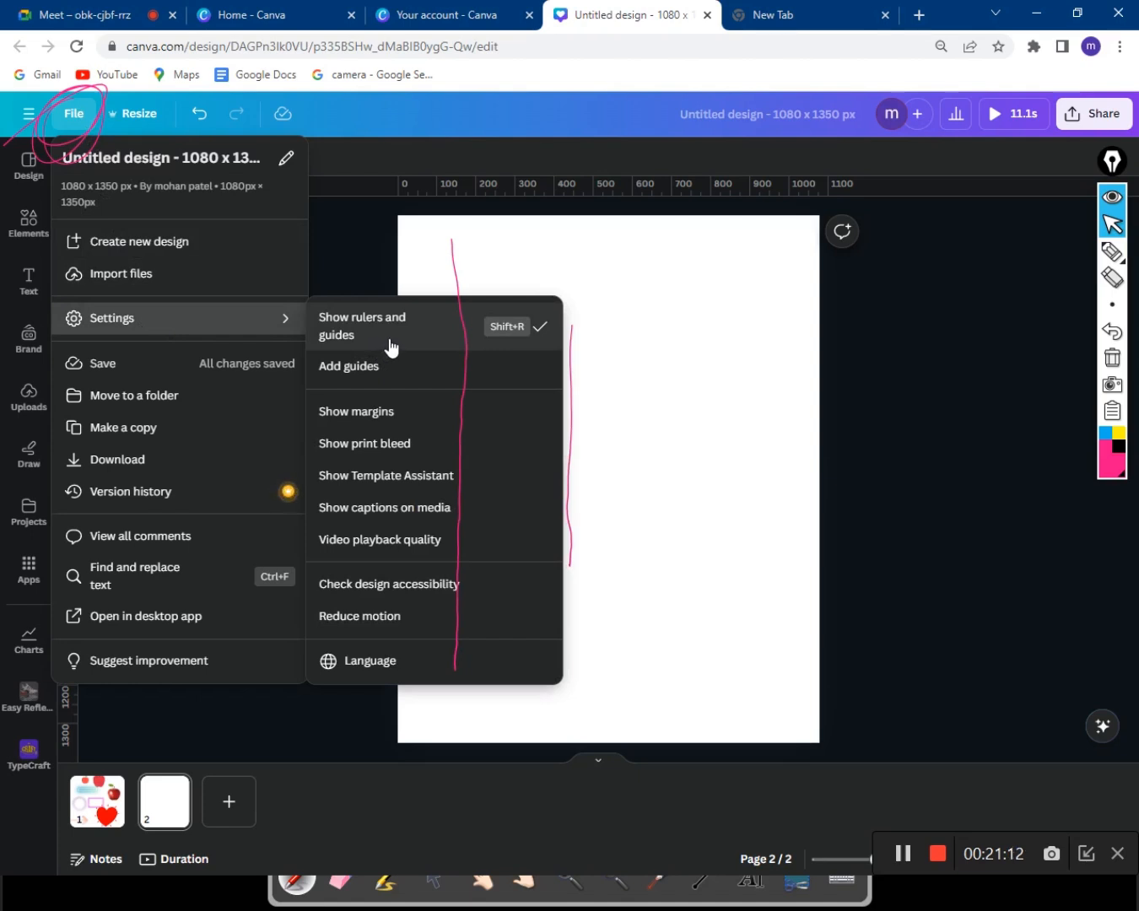
click(676, 311)
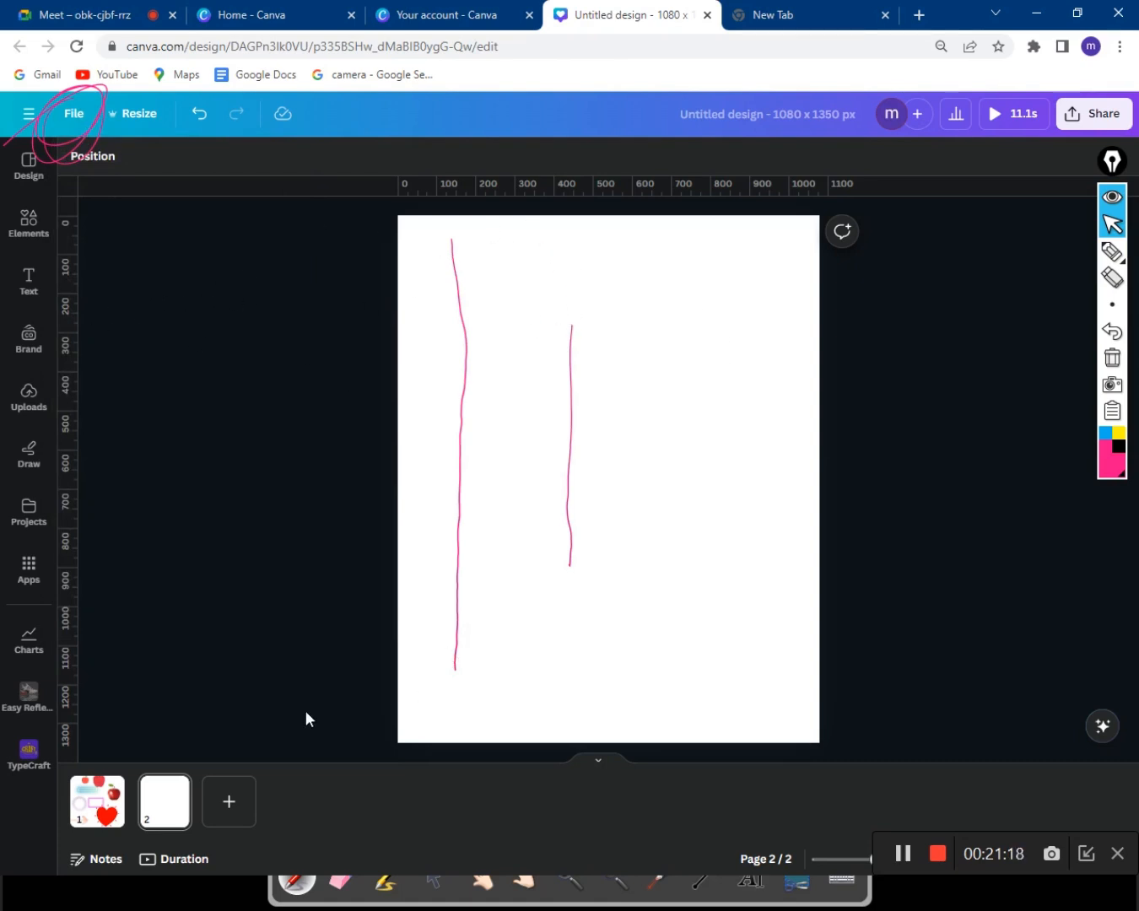
Add the glowing blue neon chevron graphic, shrink it, and place it in page 2's upper middle.
click(42, 241)
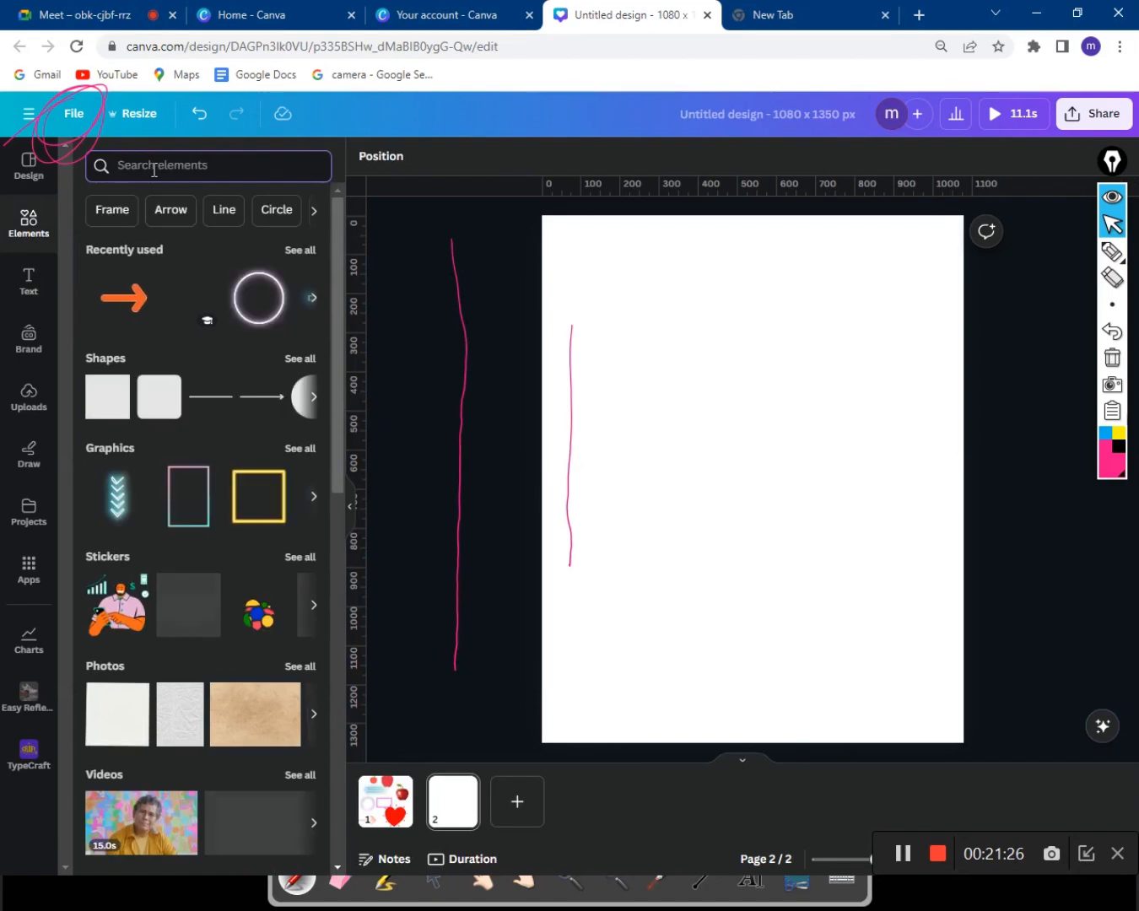
scroll(226, 432, down, 3)
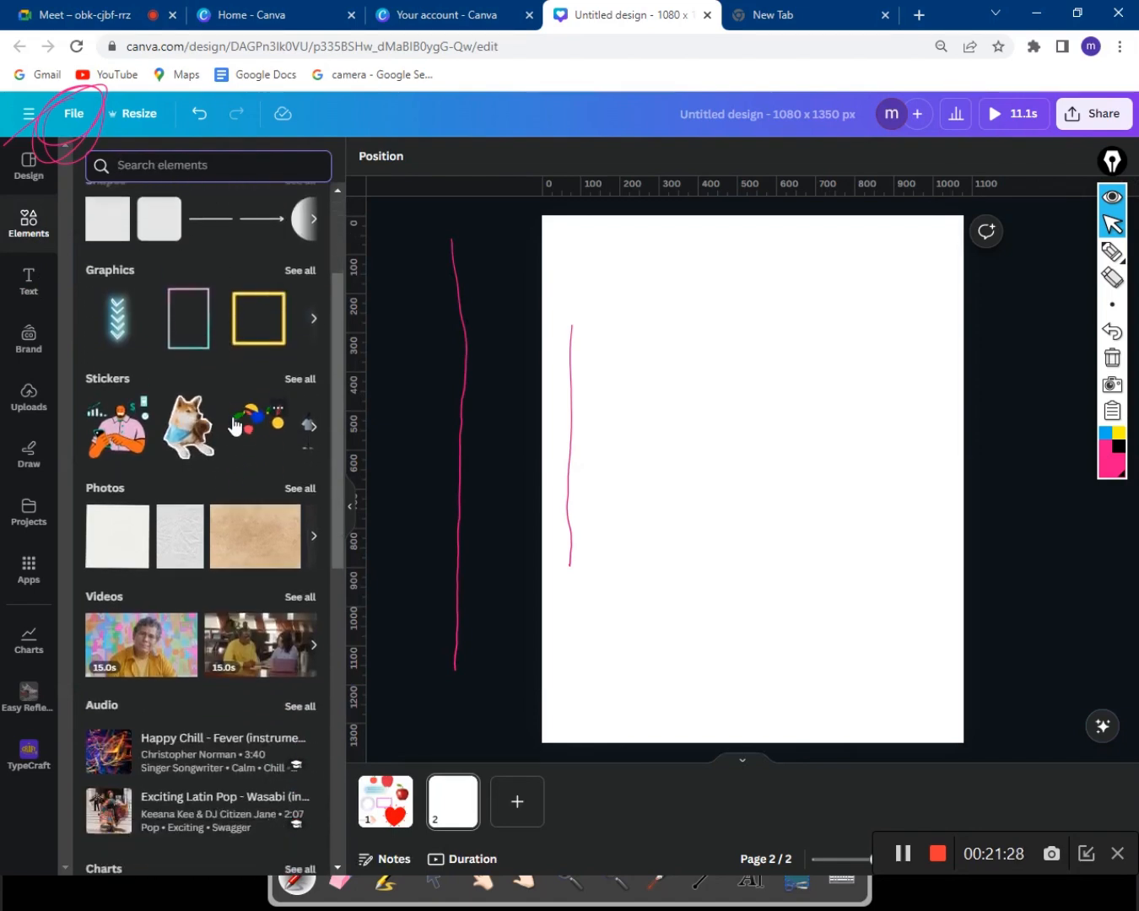
click(121, 322)
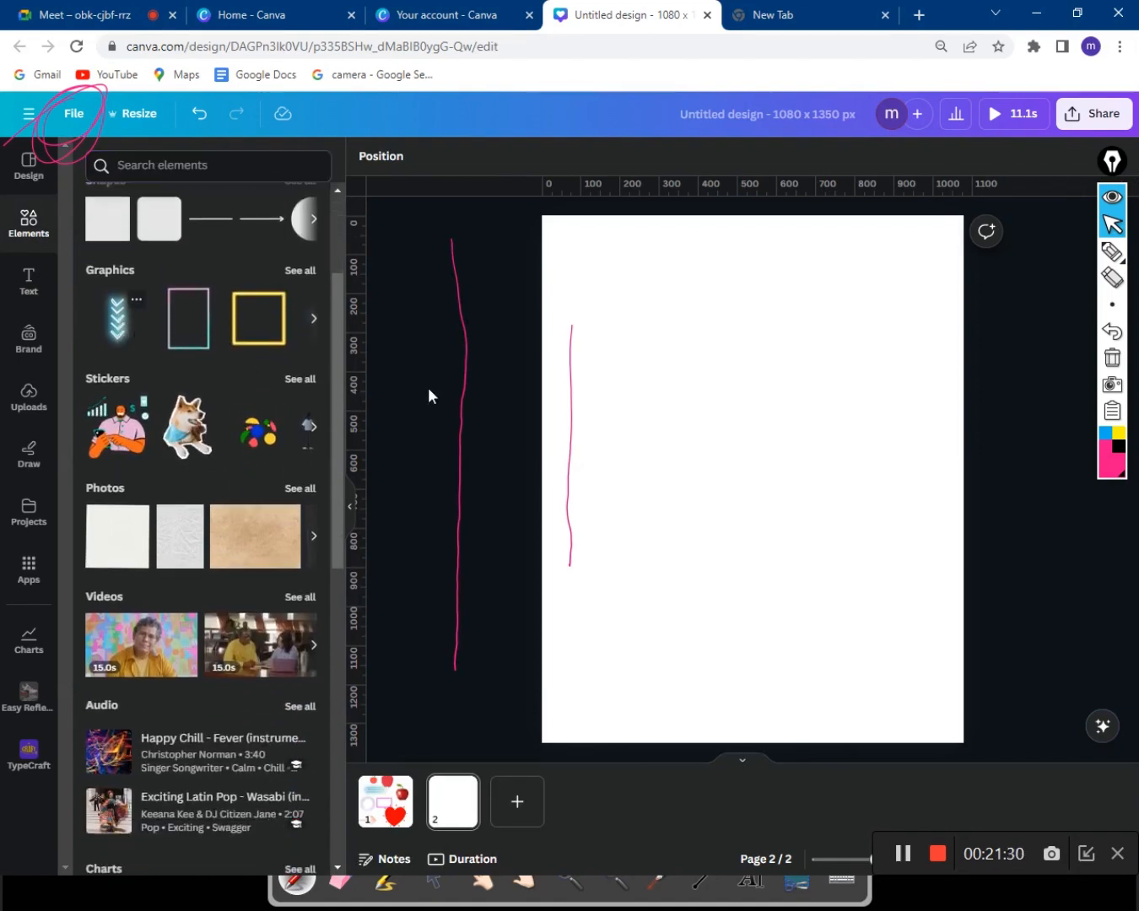
drag(701, 386, 718, 434)
drag(853, 225, 752, 351)
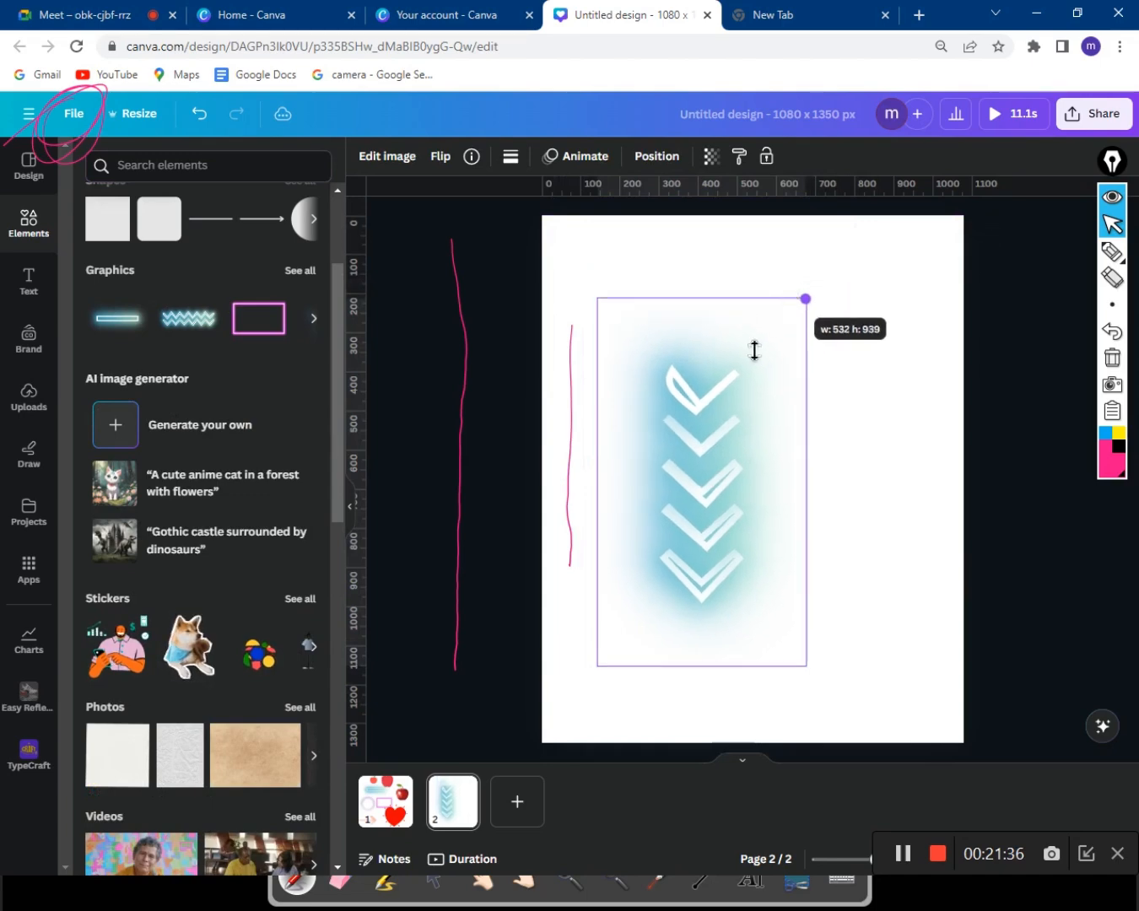
mouse_move(667, 398)
mouse_down()
mouse_move(653, 421)
mouse_move(657, 406)
mouse_up()
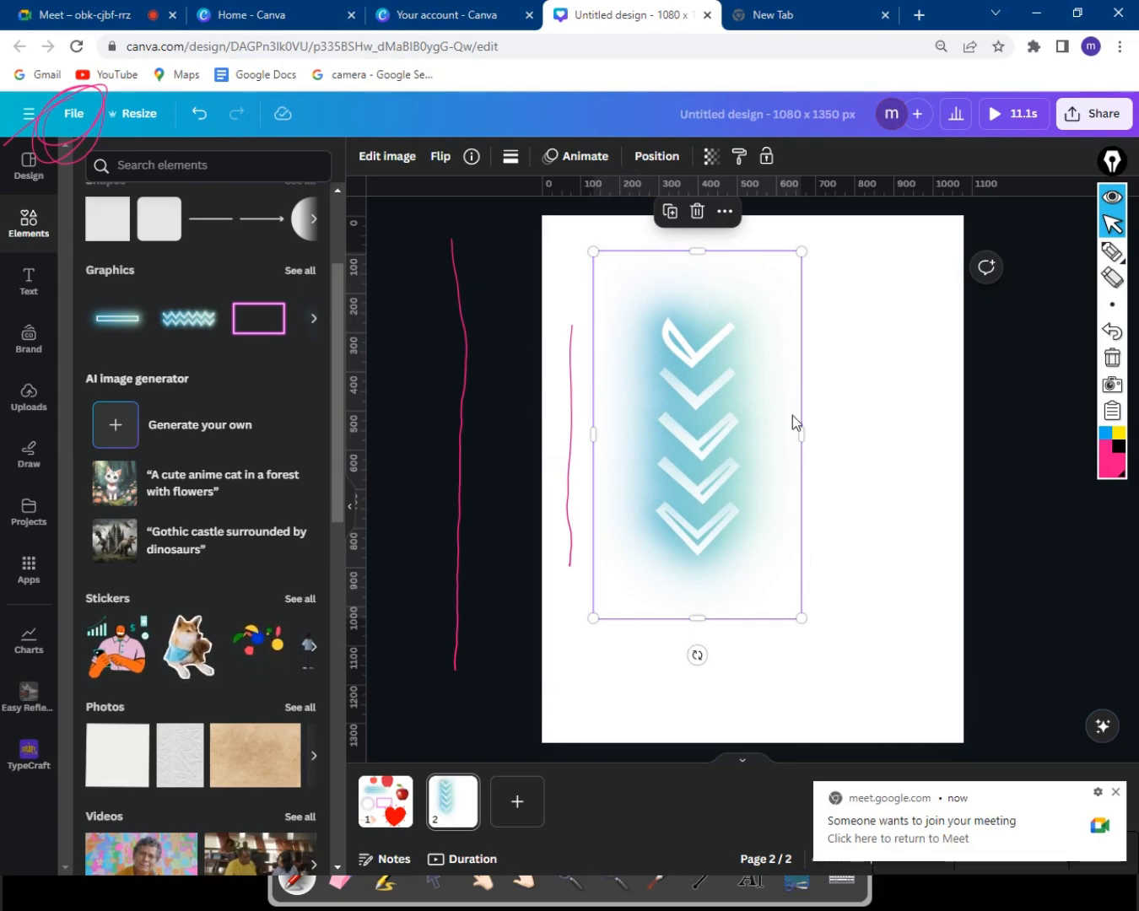
click(862, 409)
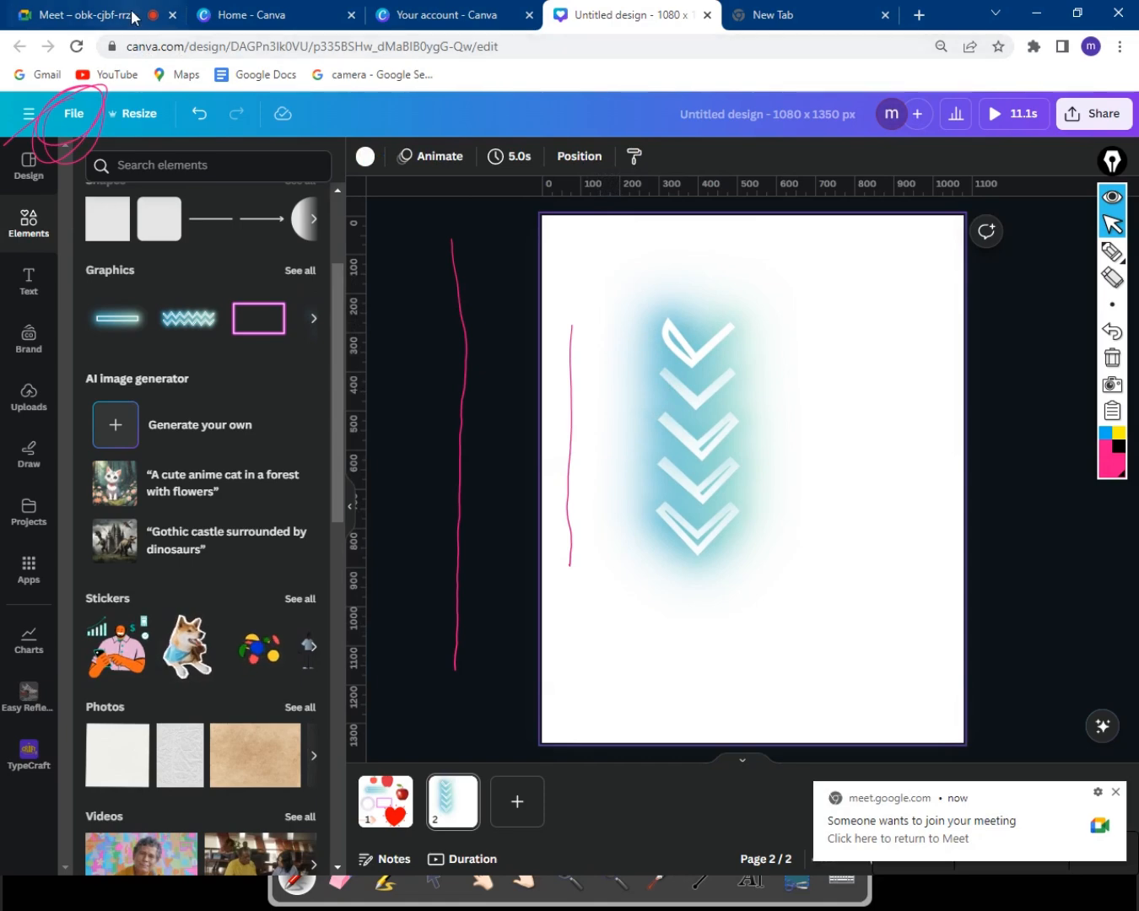
Admit the waiting participant in Google Meet and return to the Canva editor.
click(93, 14)
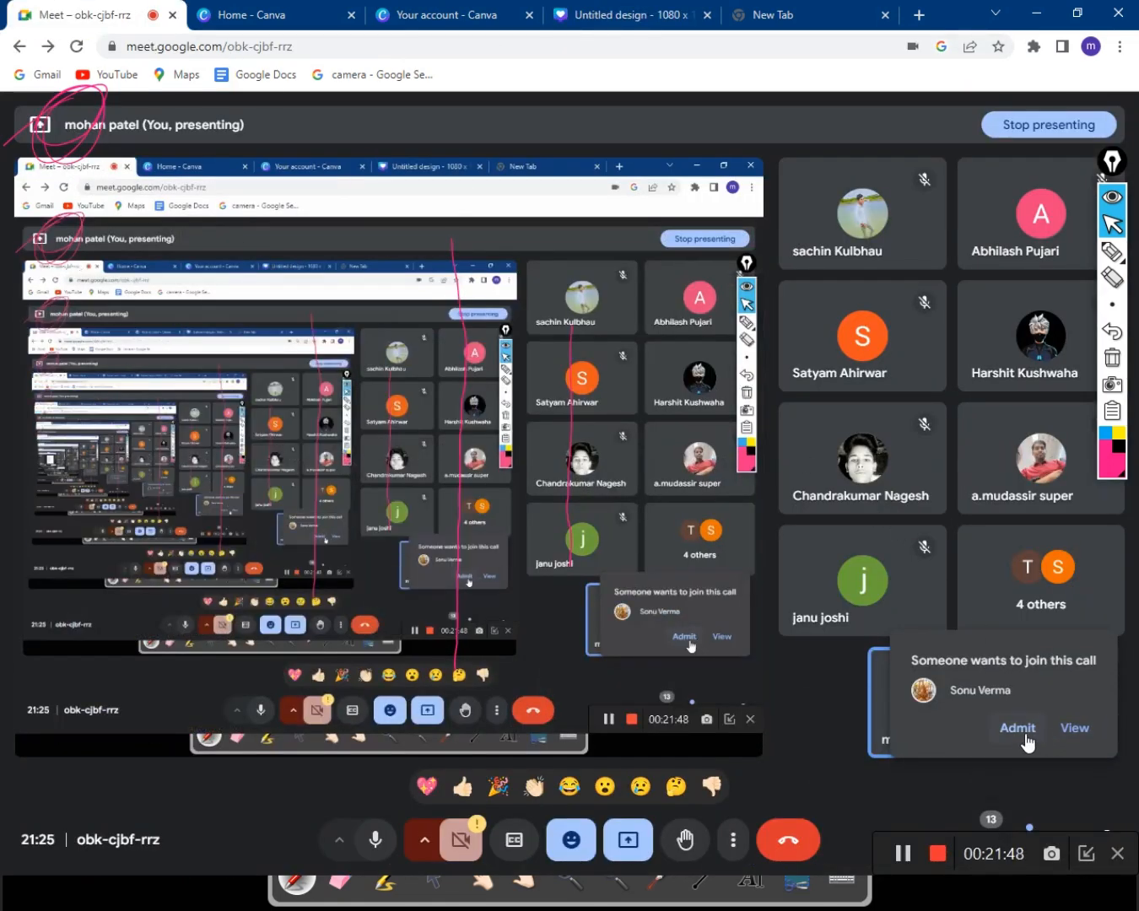
click(1024, 731)
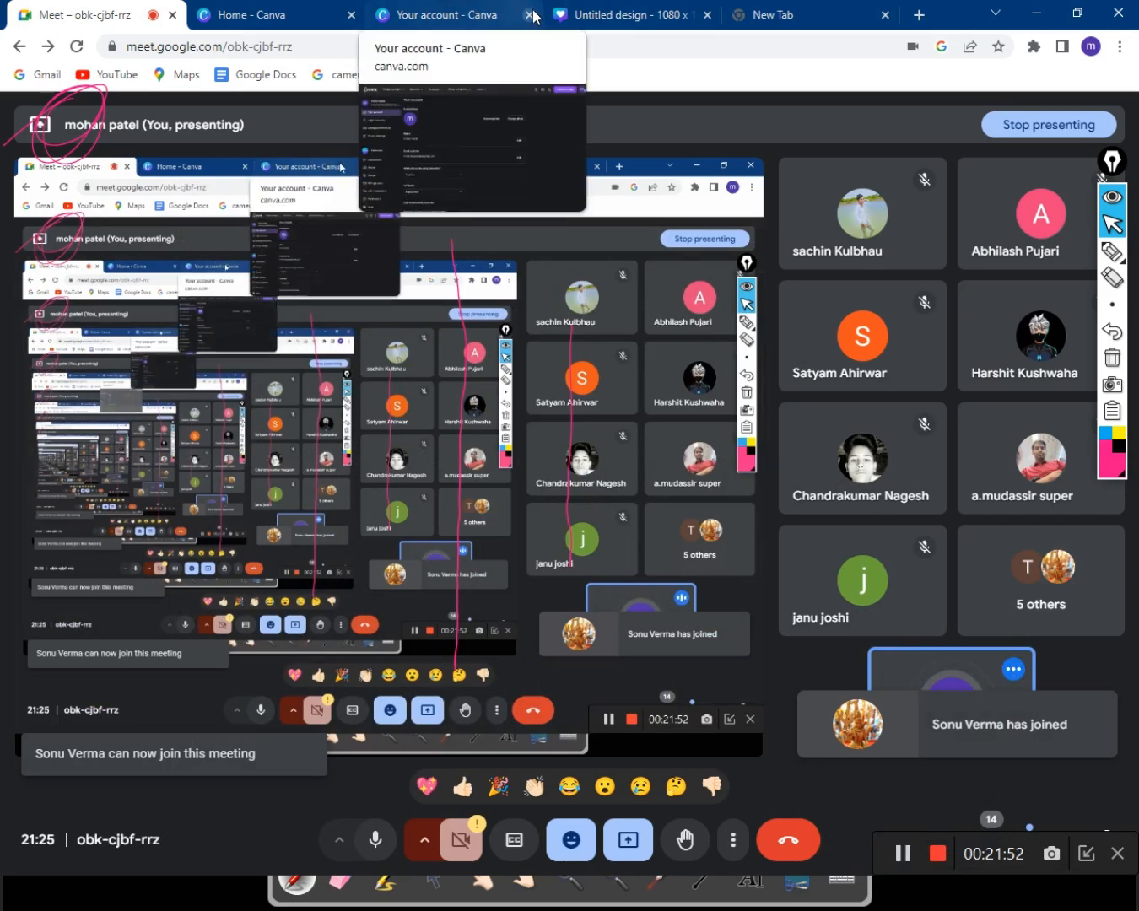
click(634, 11)
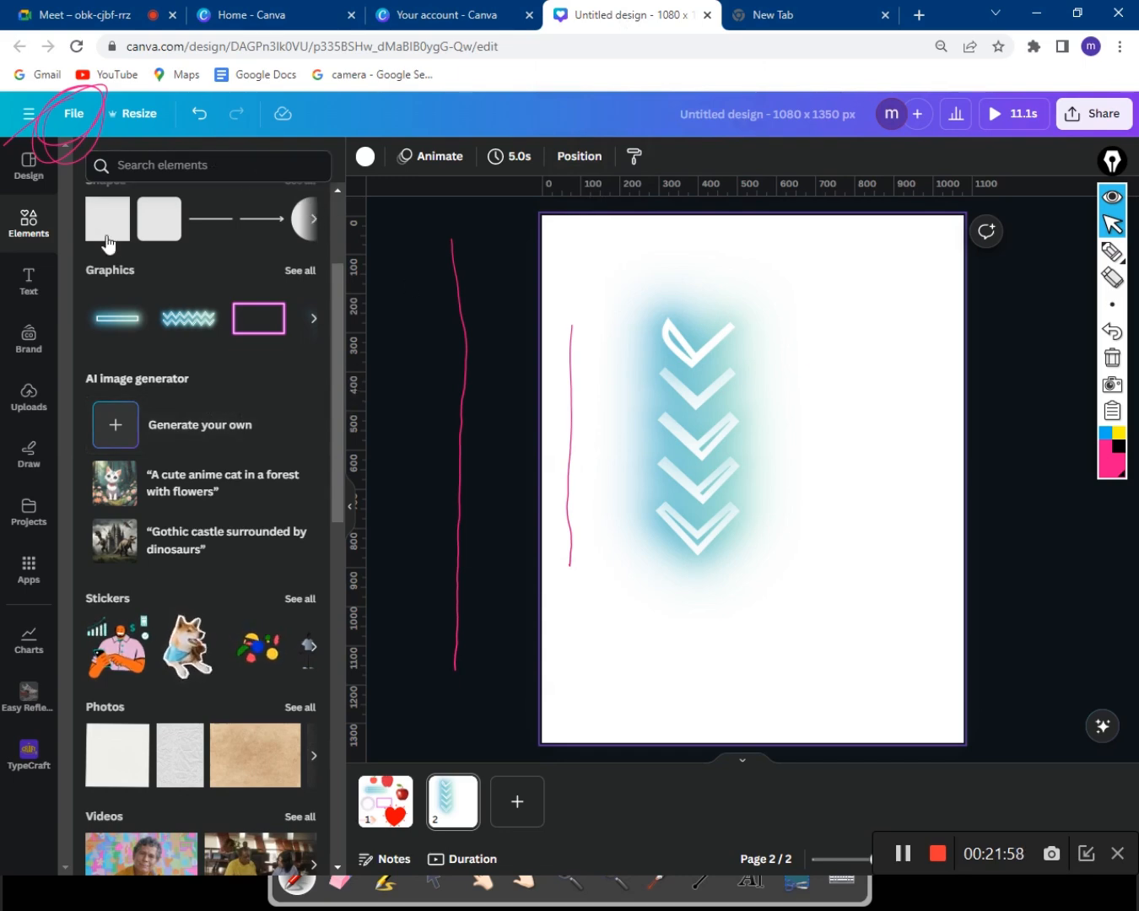
Drag a horizontal guide near the top, recentre the chevrons, and add the pink neon rectangle at upper right.
click(52, 236)
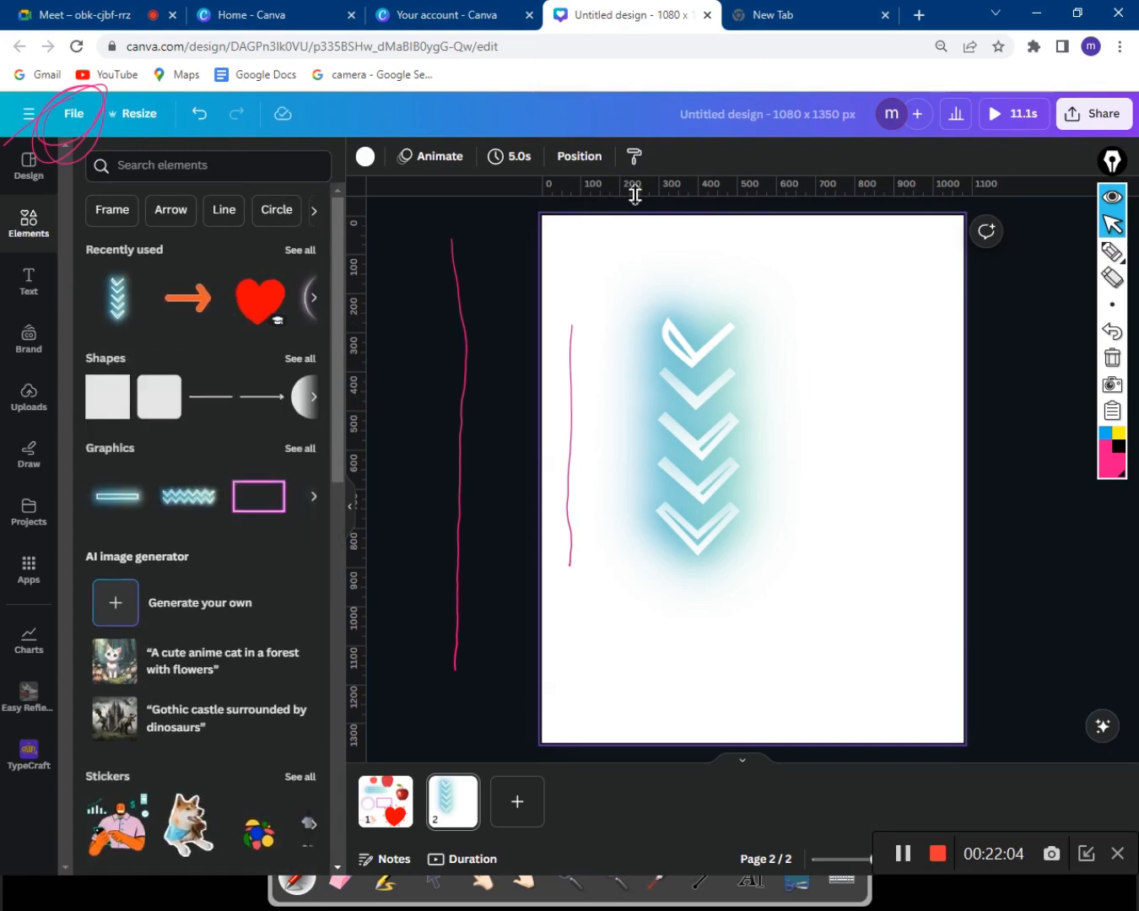
drag(634, 195, 673, 265)
mouse_move(715, 410)
mouse_down()
mouse_move(805, 349)
mouse_move(668, 364)
mouse_move(663, 354)
mouse_move(740, 341)
mouse_move(704, 397)
mouse_up()
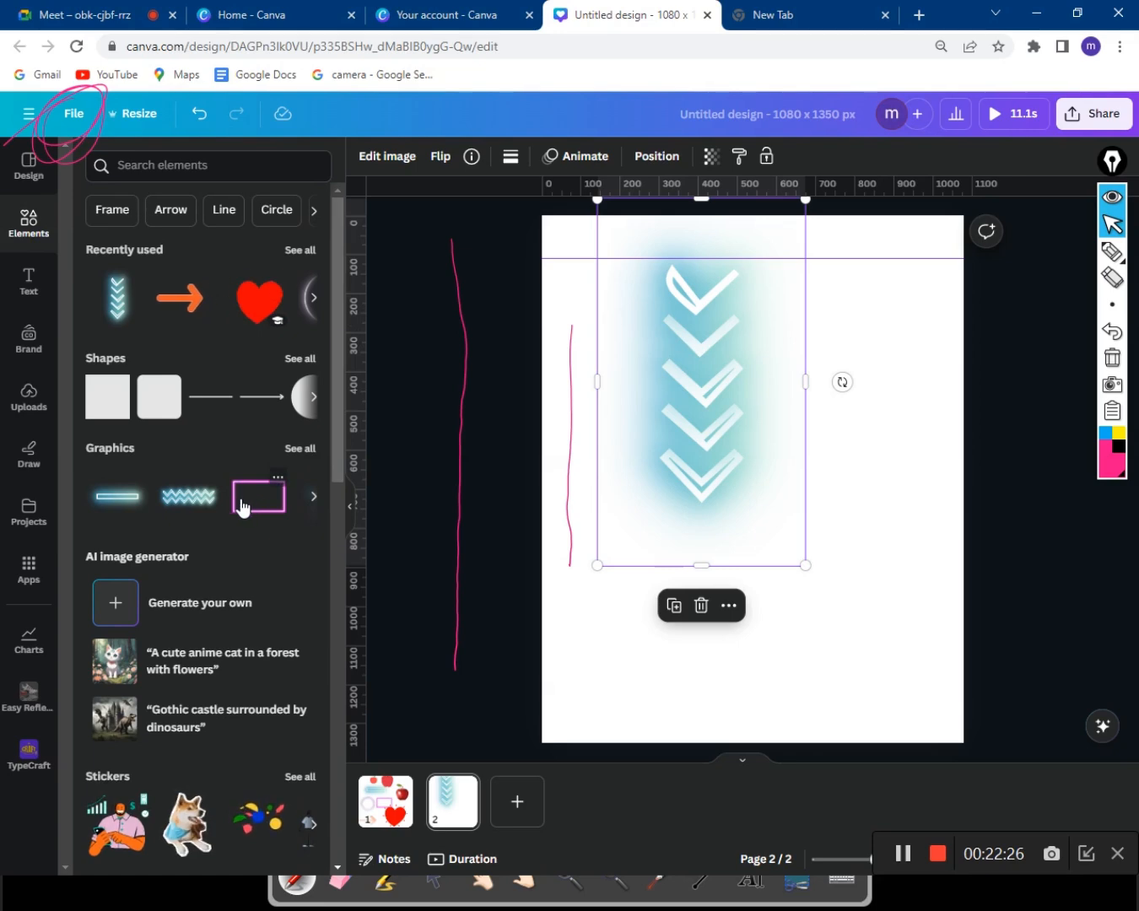
drag(721, 490, 785, 312)
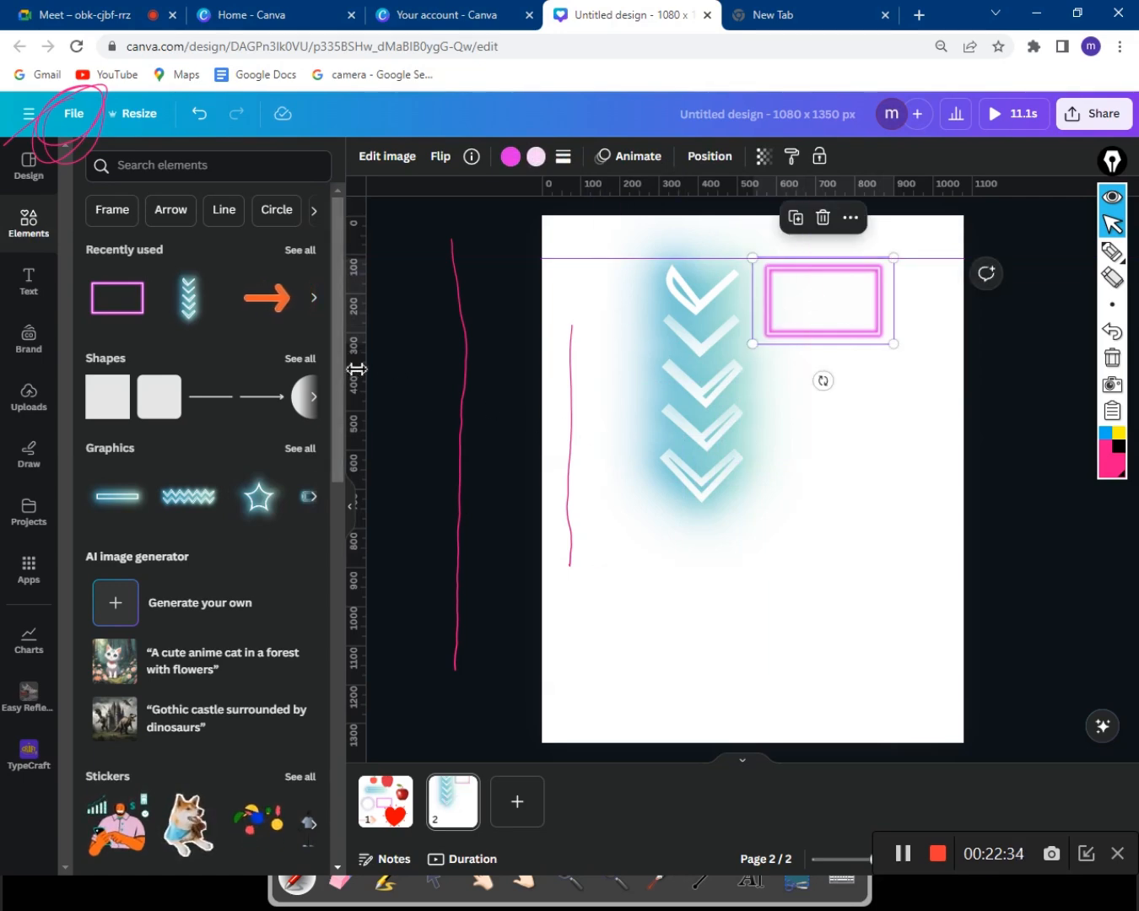
Pull a vertical guide onto page 2 at about 185 px.
drag(357, 368, 654, 415)
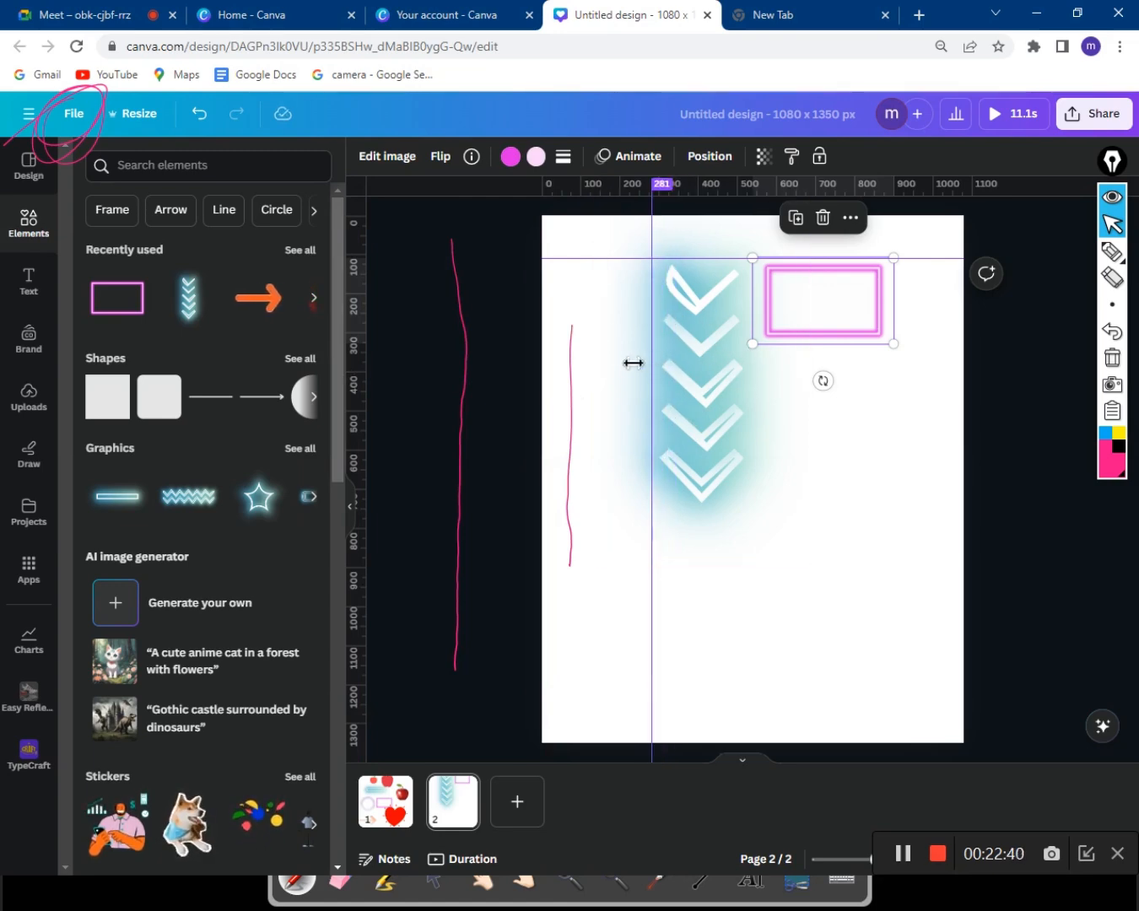
drag(633, 363, 612, 365)
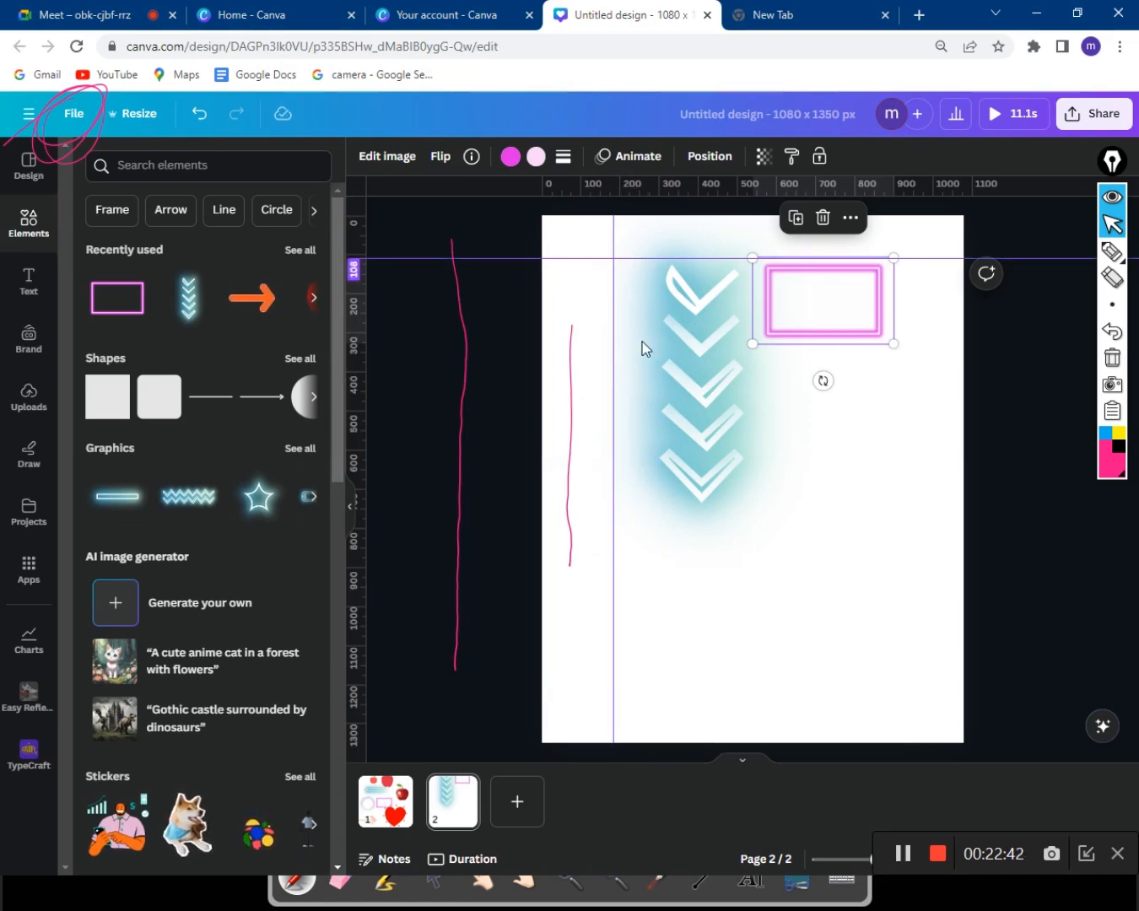
click(869, 492)
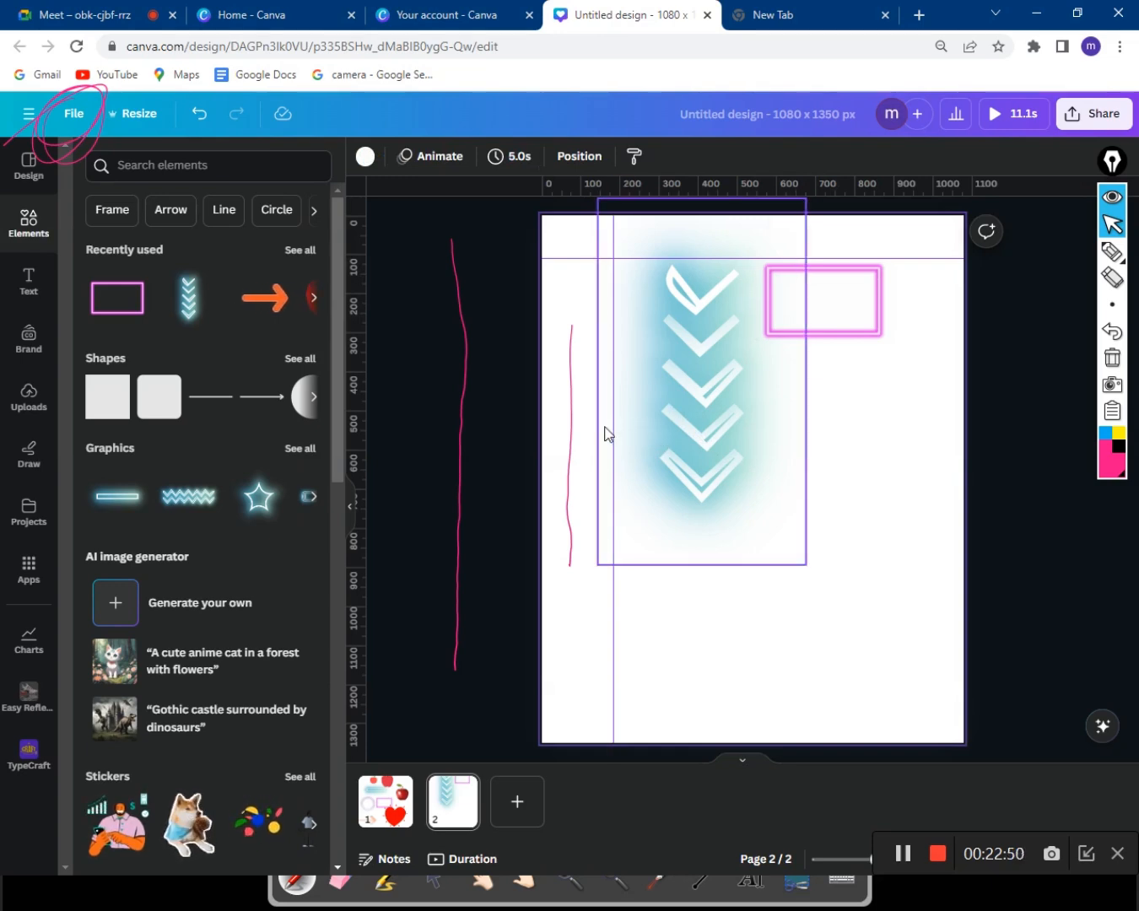
Create a new 4 × 8 in custom-size design from Canva Home and clear the pen annotations.
click(358, 24)
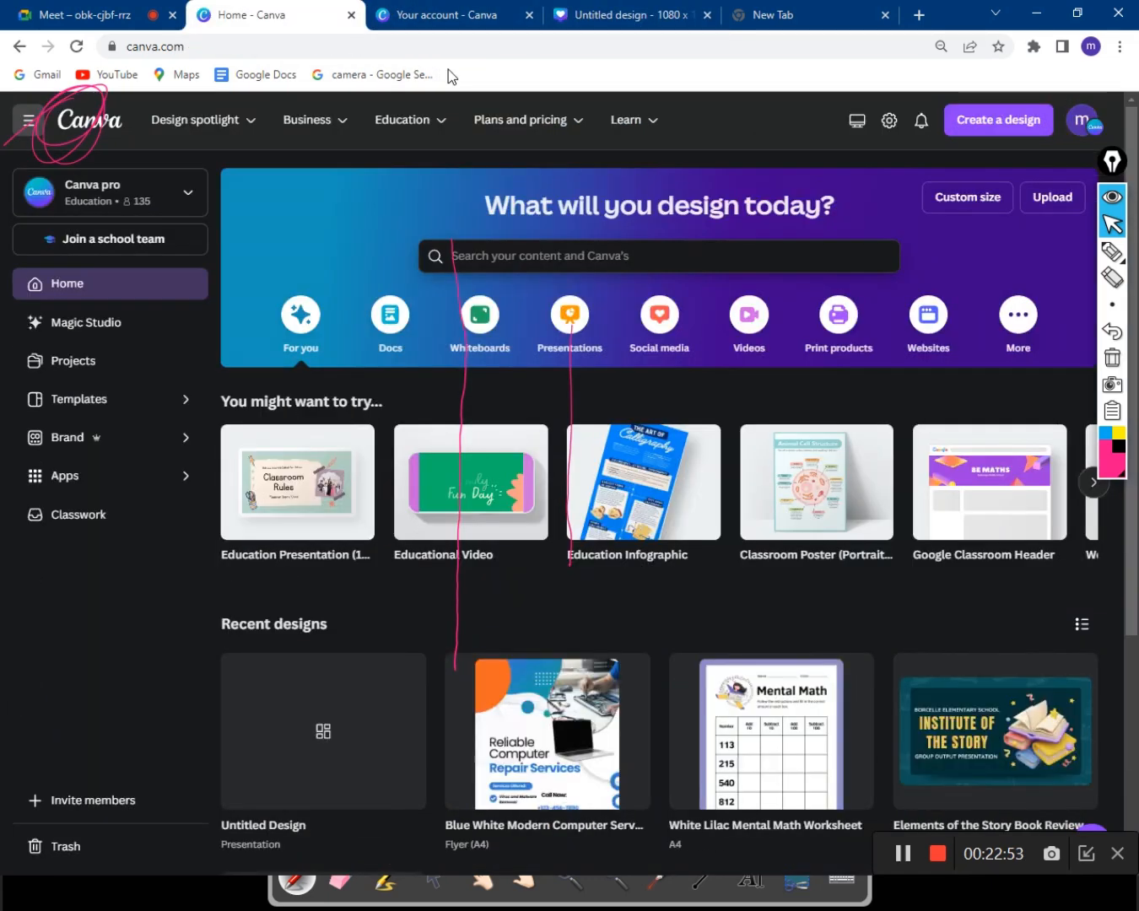
click(985, 129)
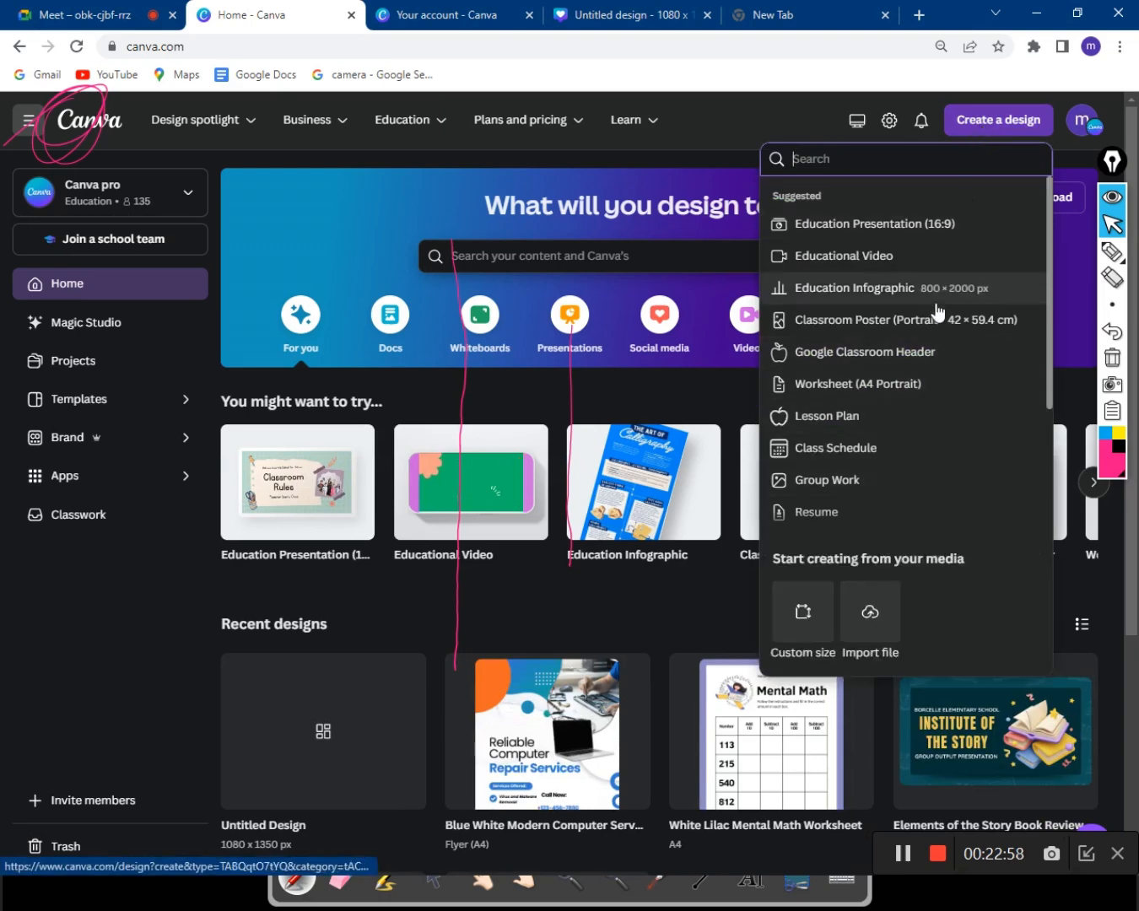
click(799, 631)
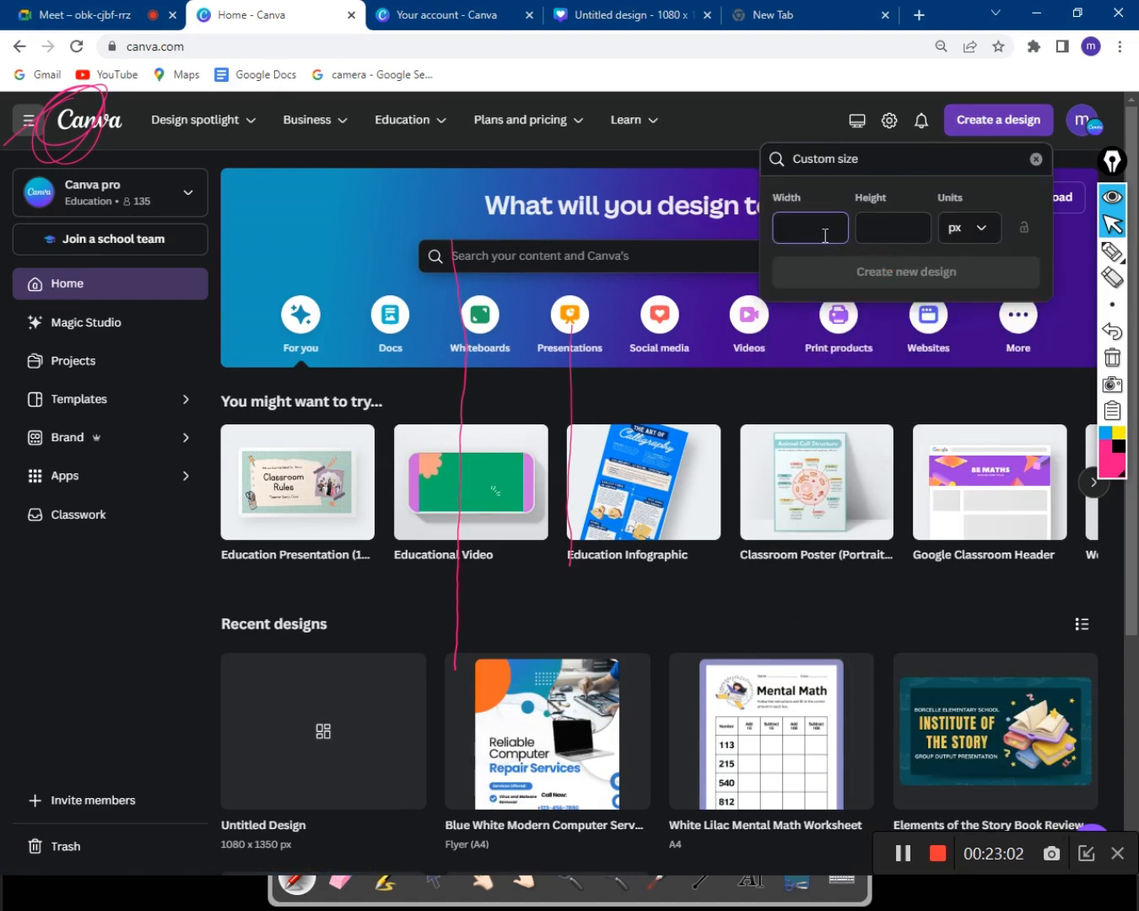
click(976, 237)
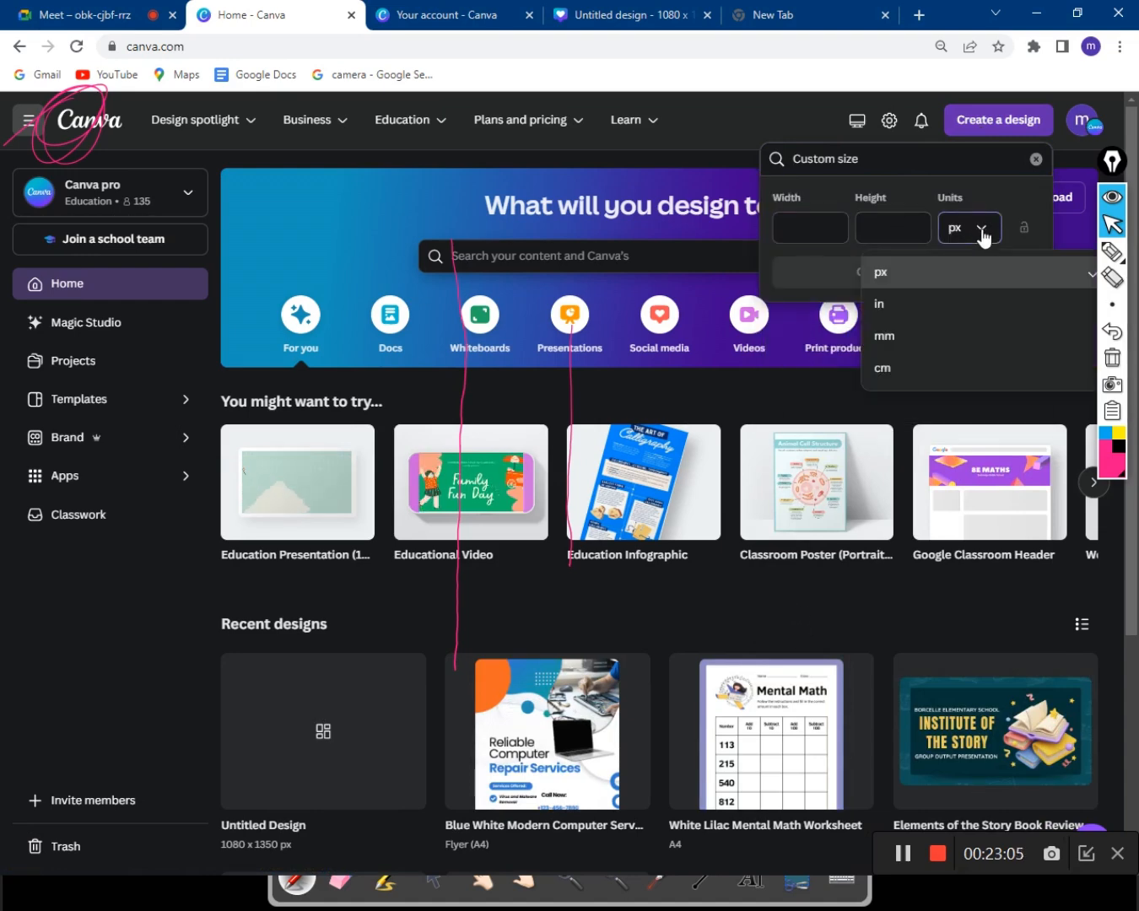
click(943, 309)
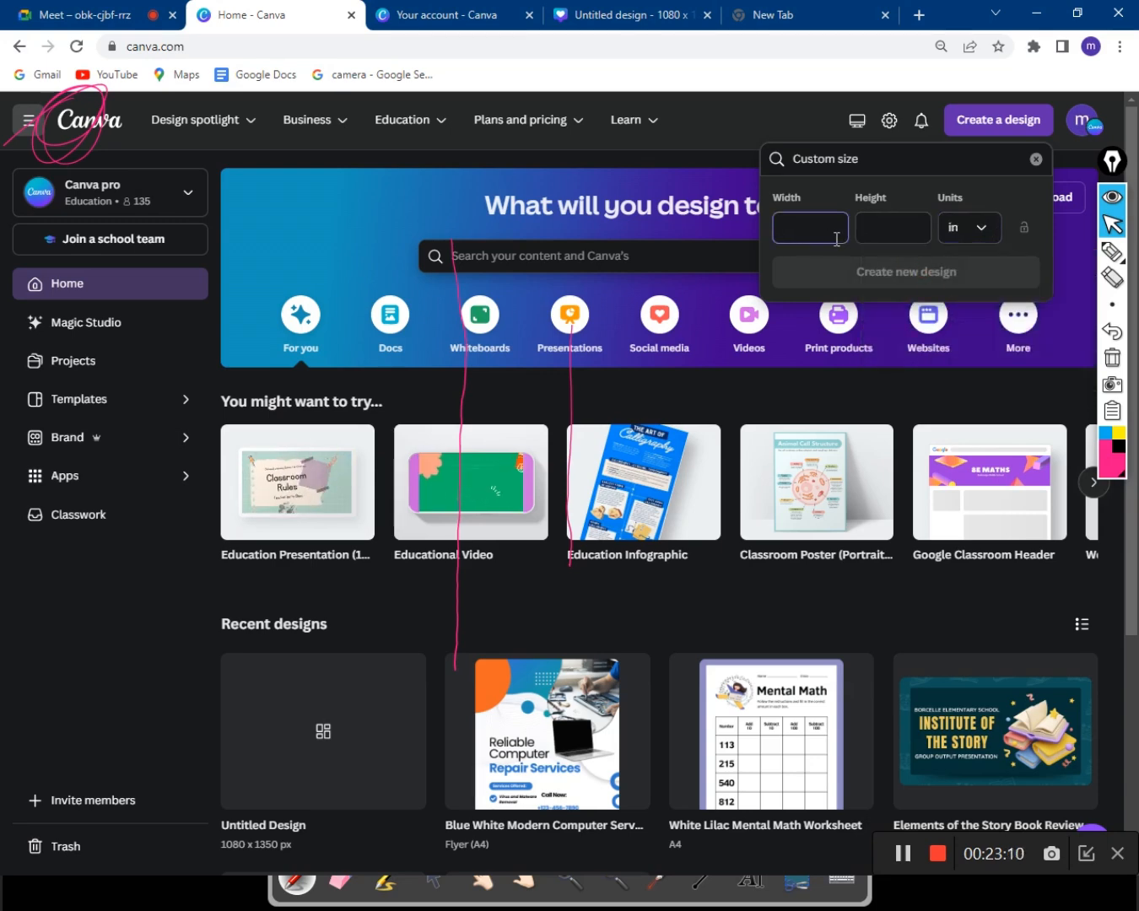
text(4)
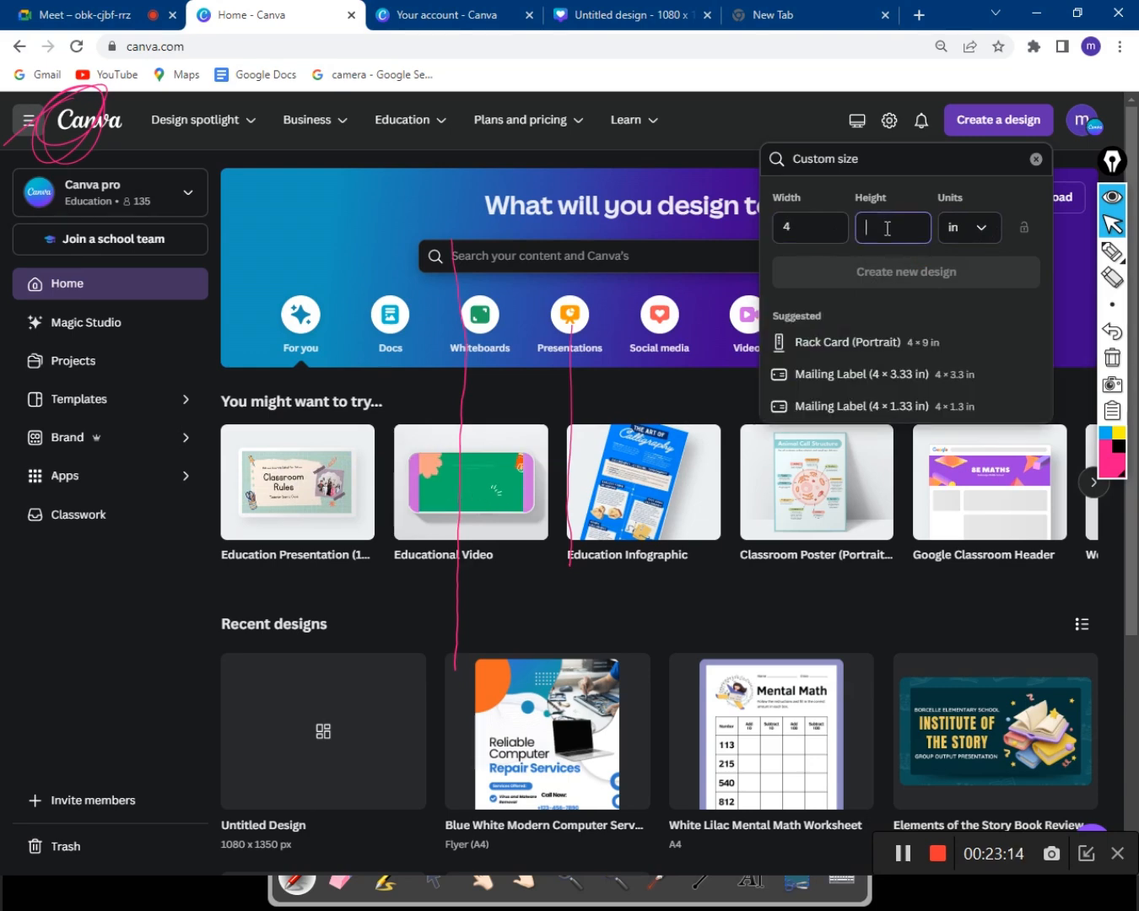
text(8)
click(915, 274)
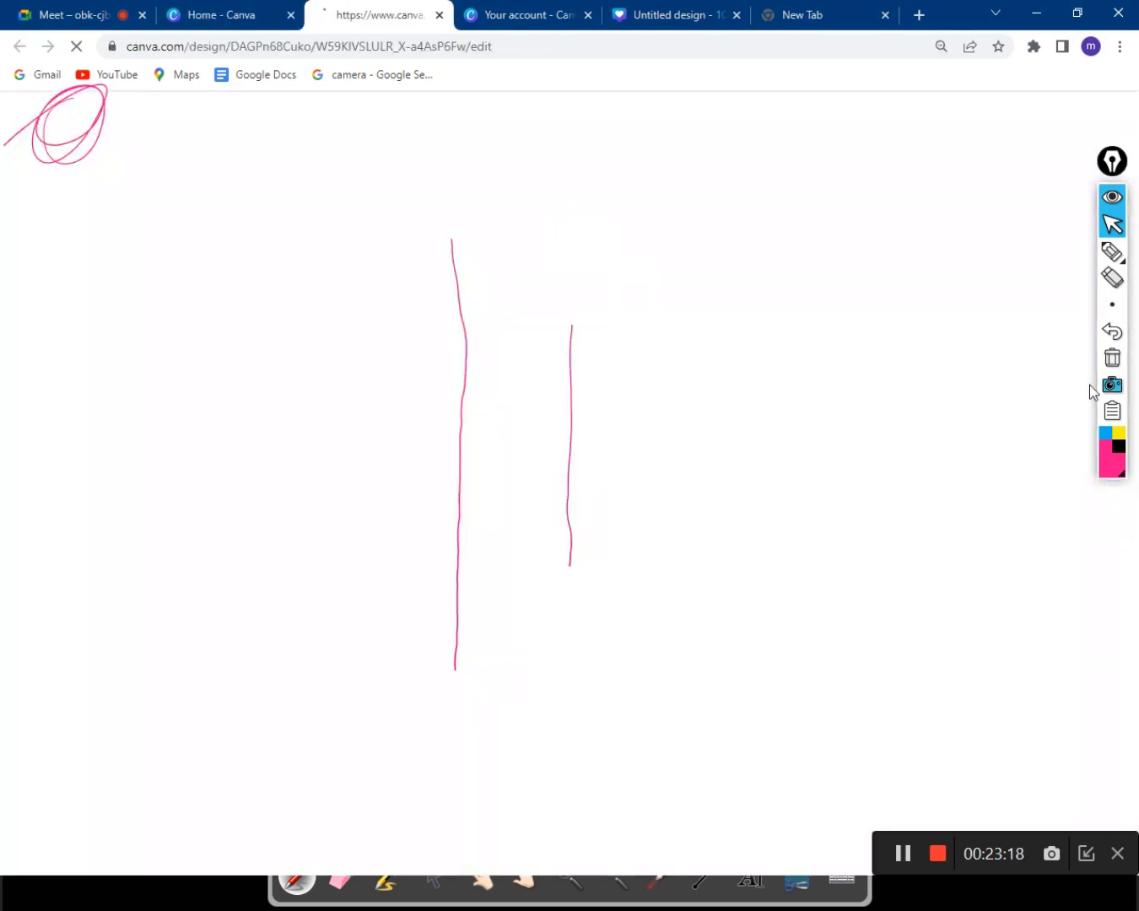
click(1112, 364)
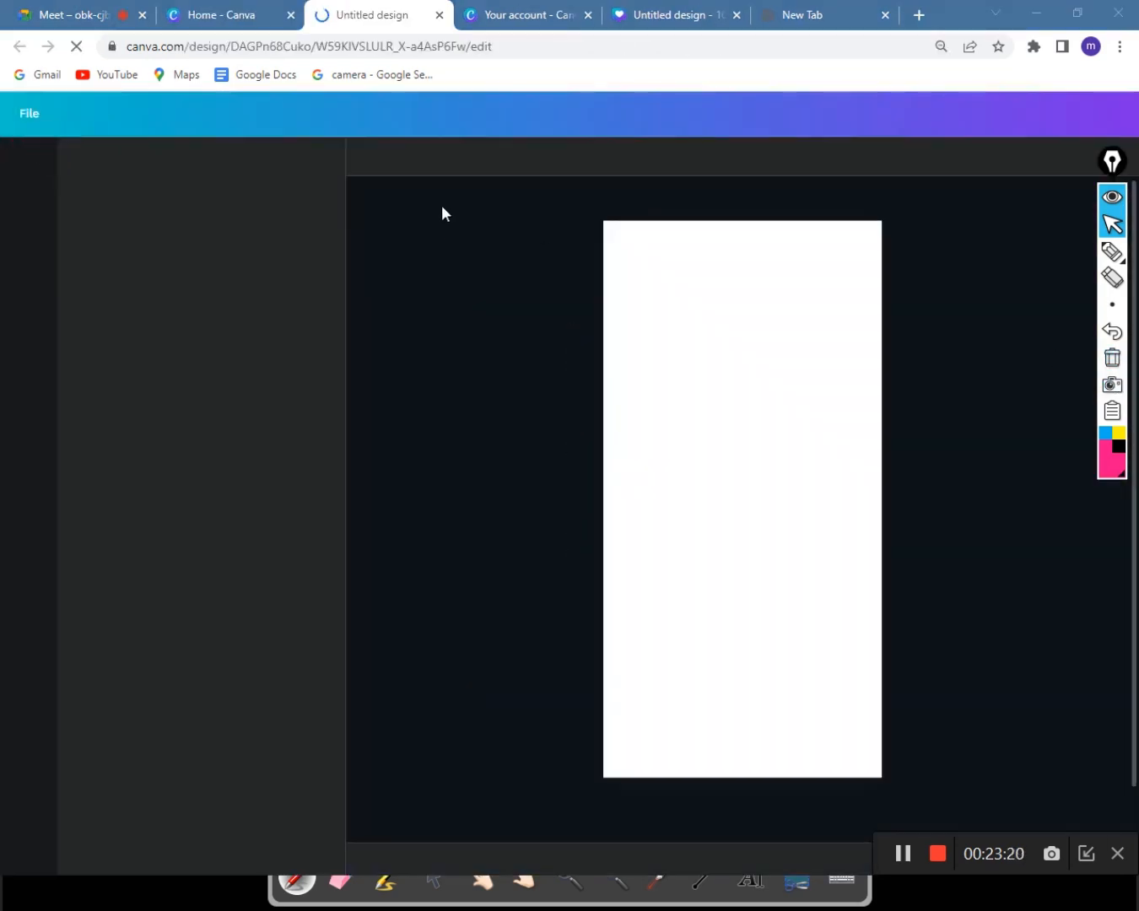
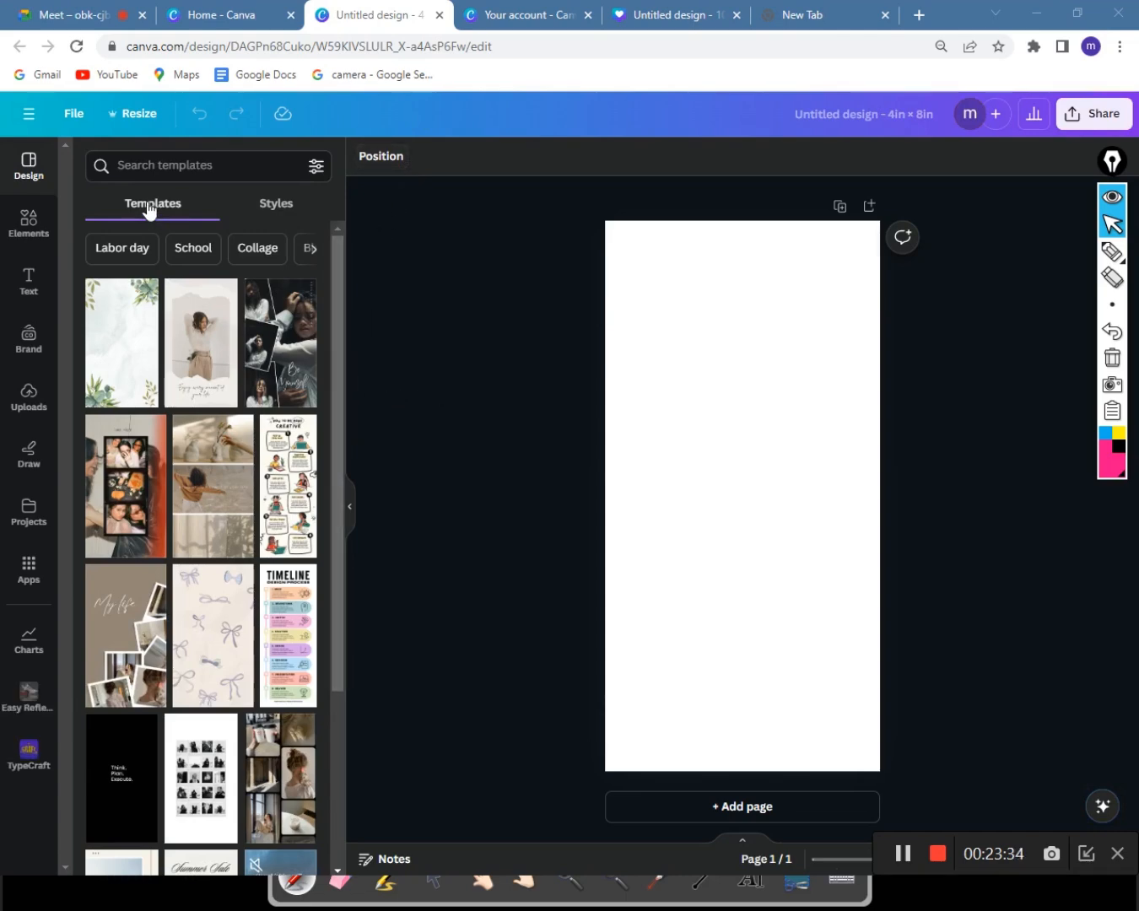
Look through the recent-designs menu and the Elements library, then return to Templates.
click(24, 115)
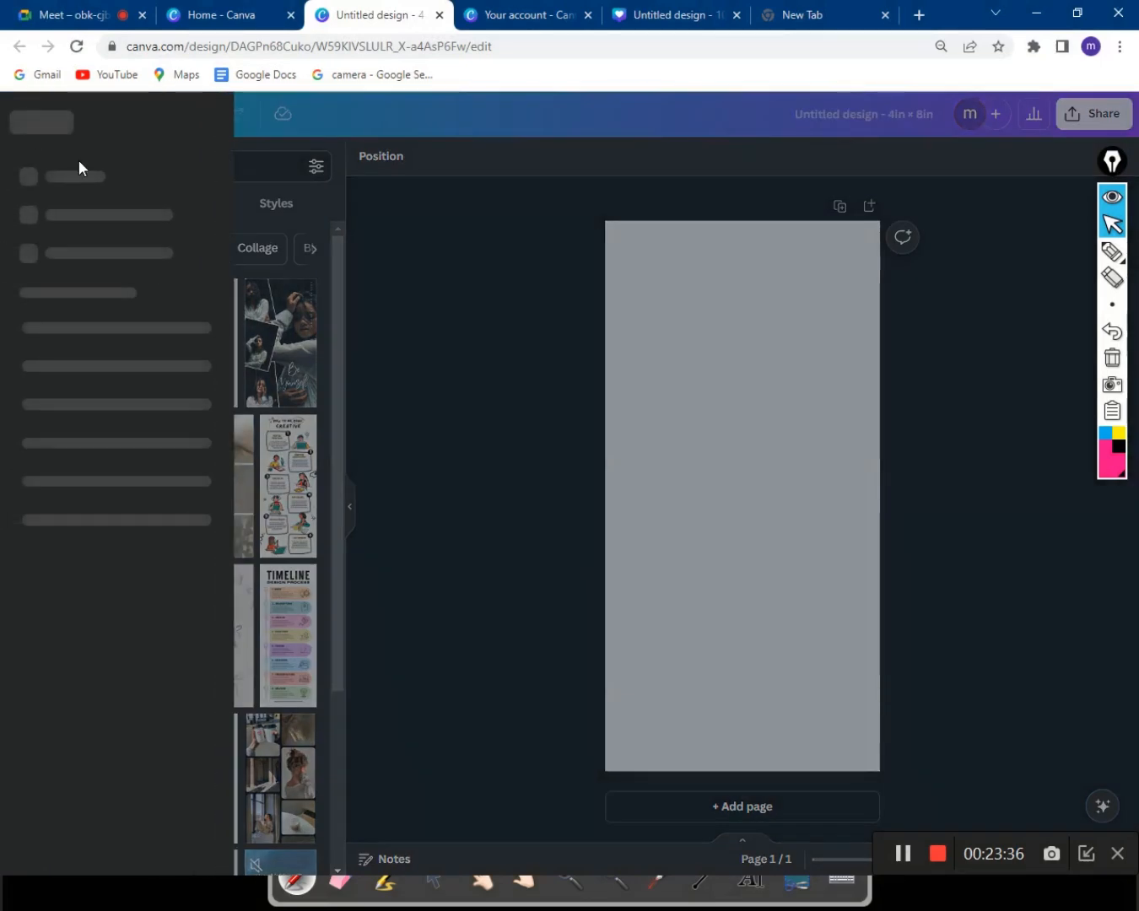
click(311, 271)
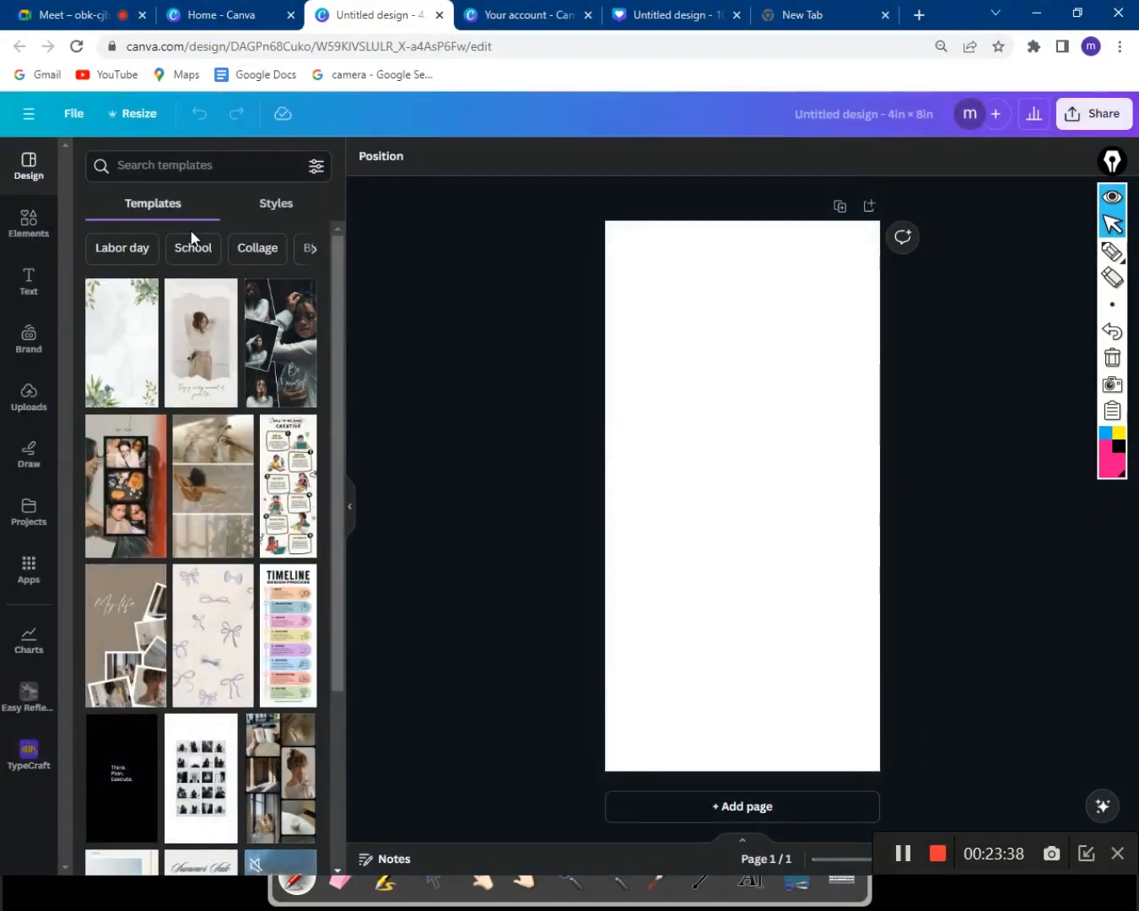
click(27, 221)
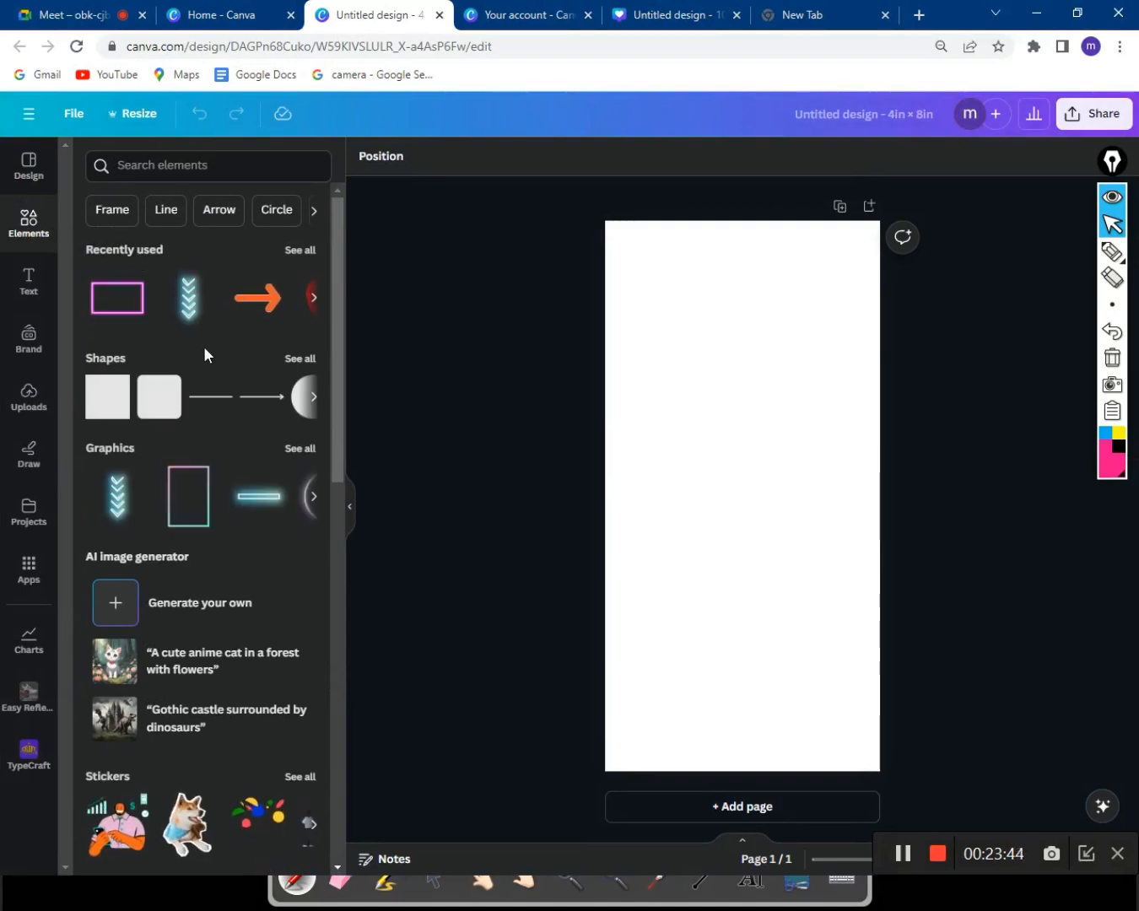
click(30, 180)
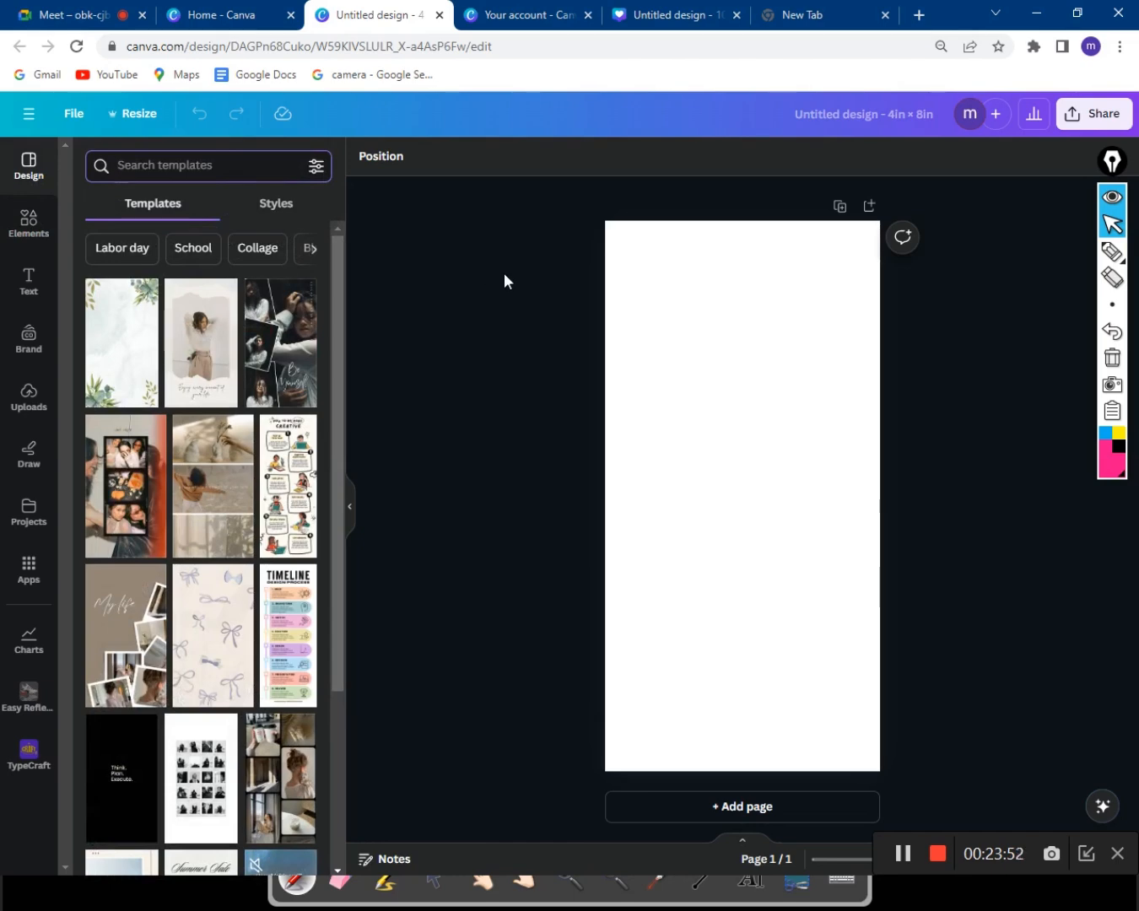
Search templates for 'computer course' and scroll through the results.
text(compu)
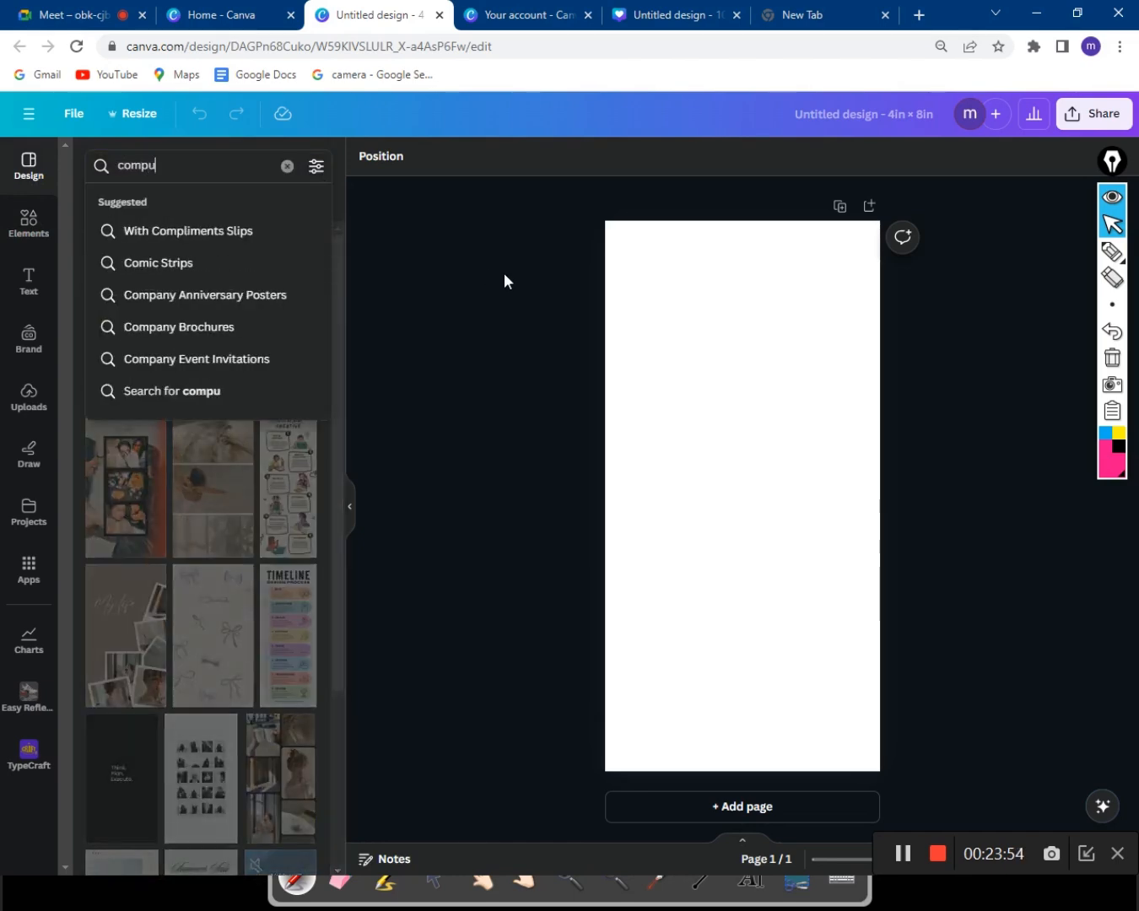
text(ter cou)
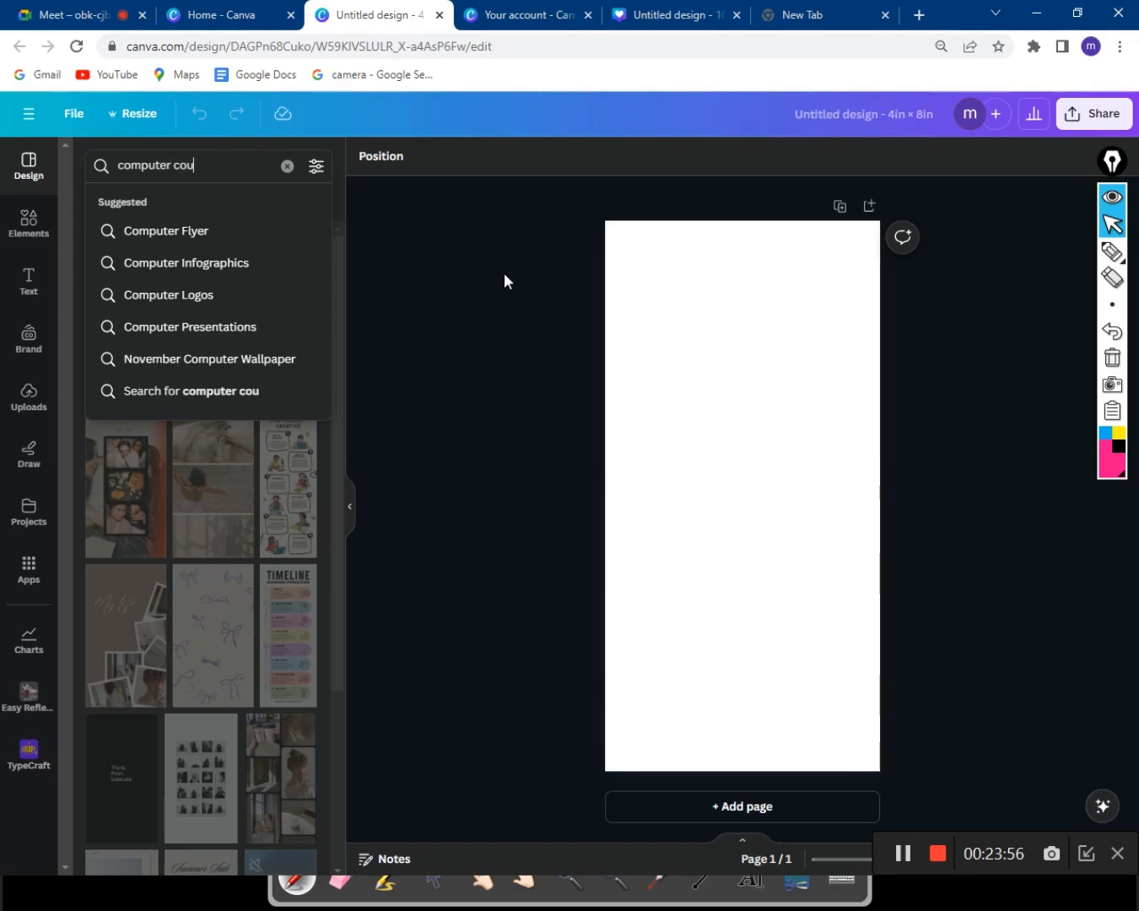
text(rse)
key(Return)
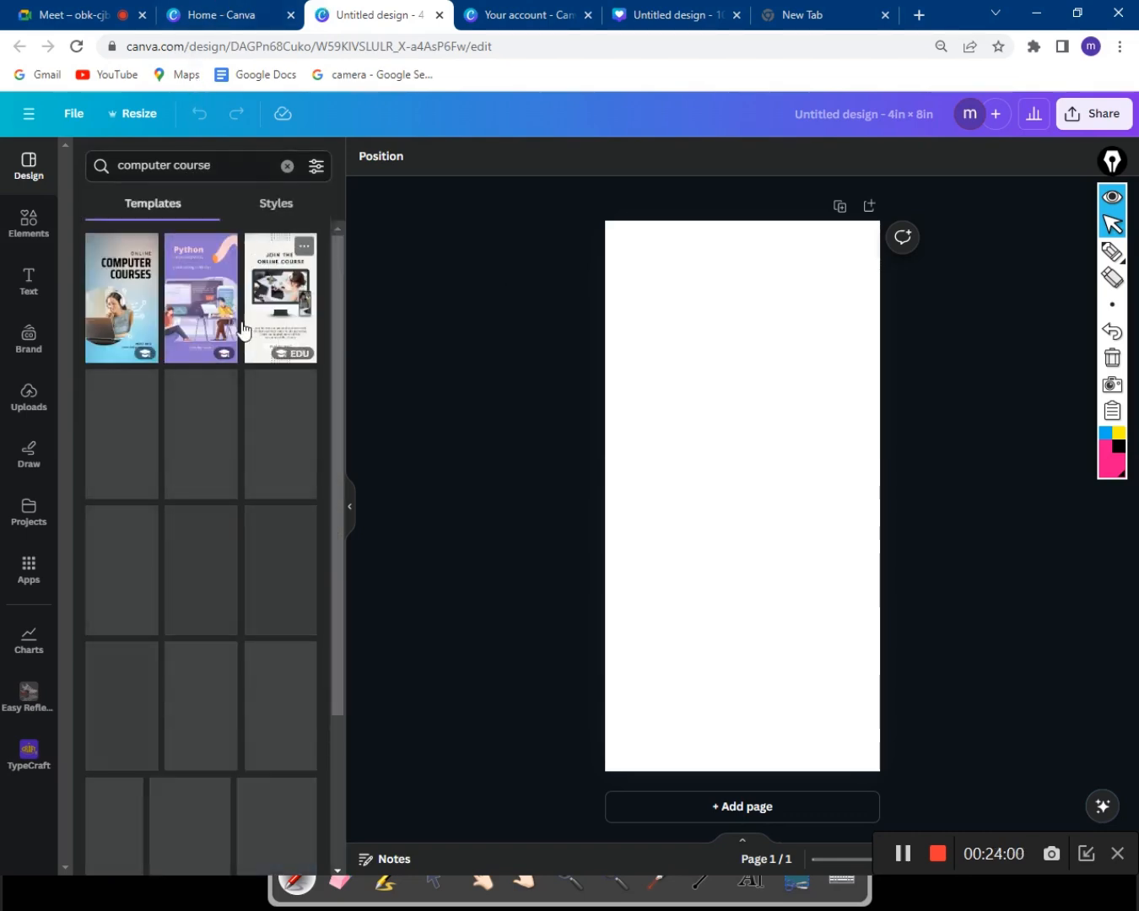
scroll(213, 349, down, 5)
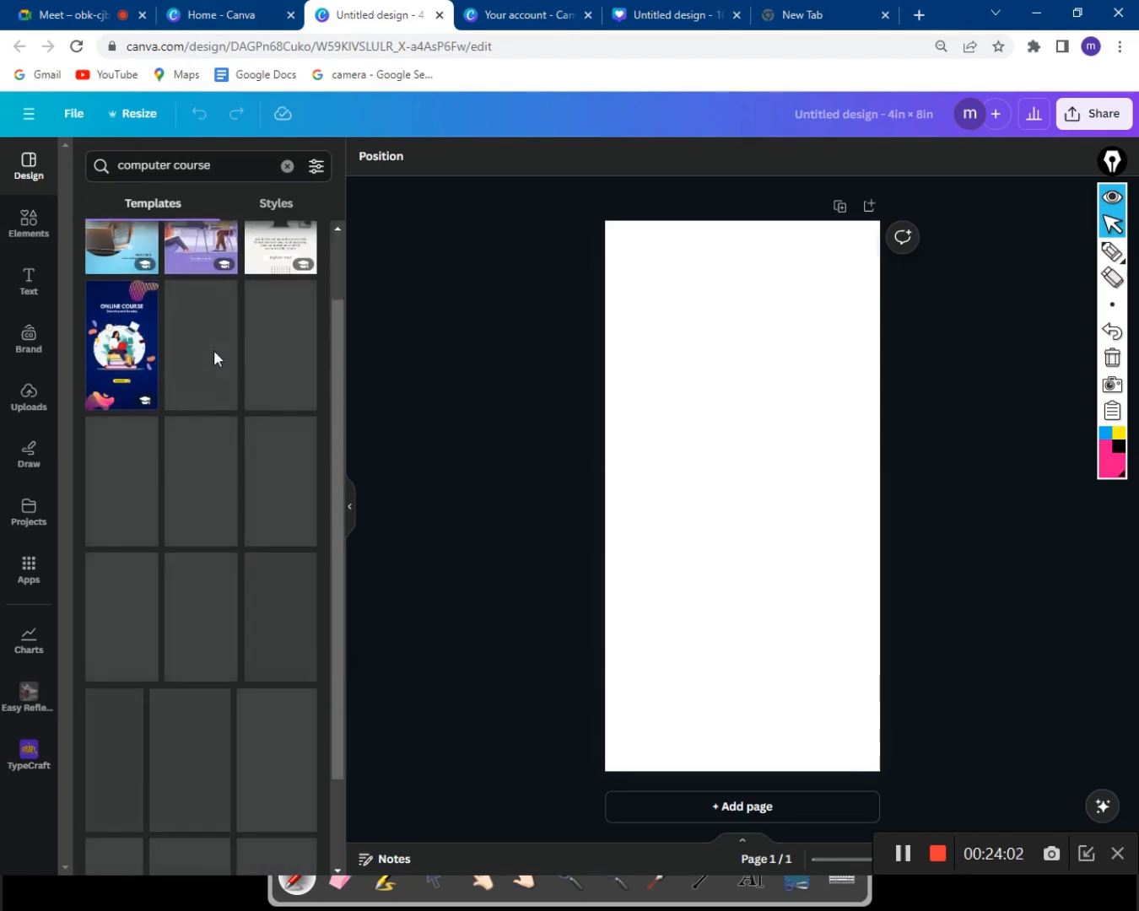
scroll(214, 351, up, 5)
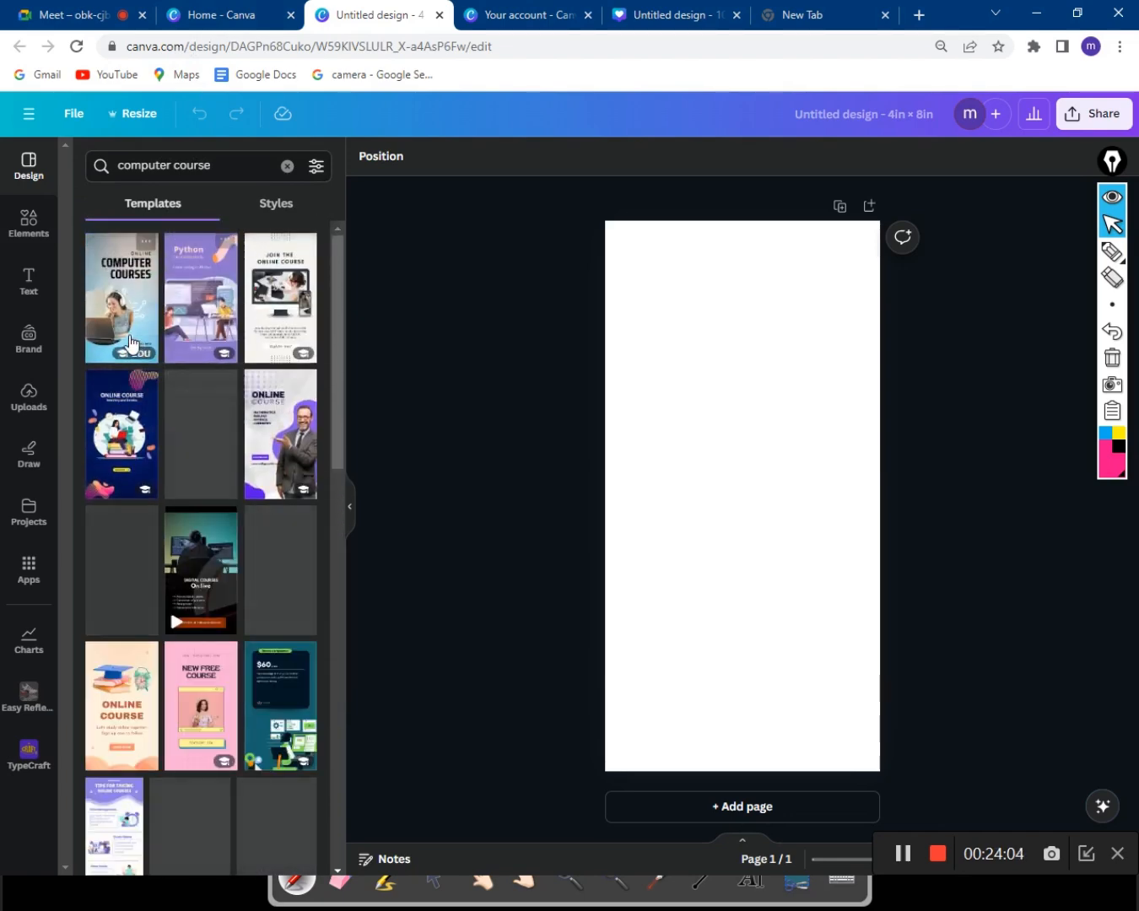
scroll(259, 464, down, 5)
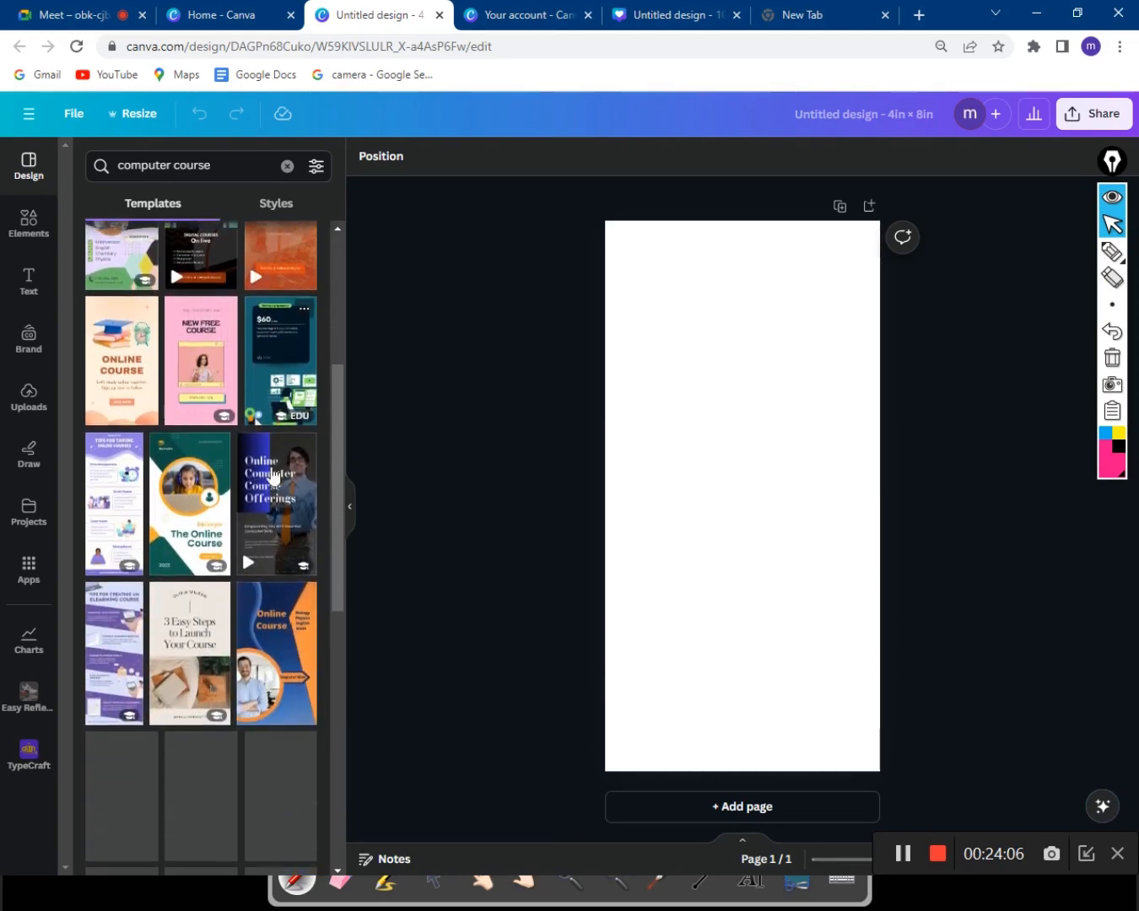
scroll(259, 463, down, 3)
scroll(259, 463, up, 6)
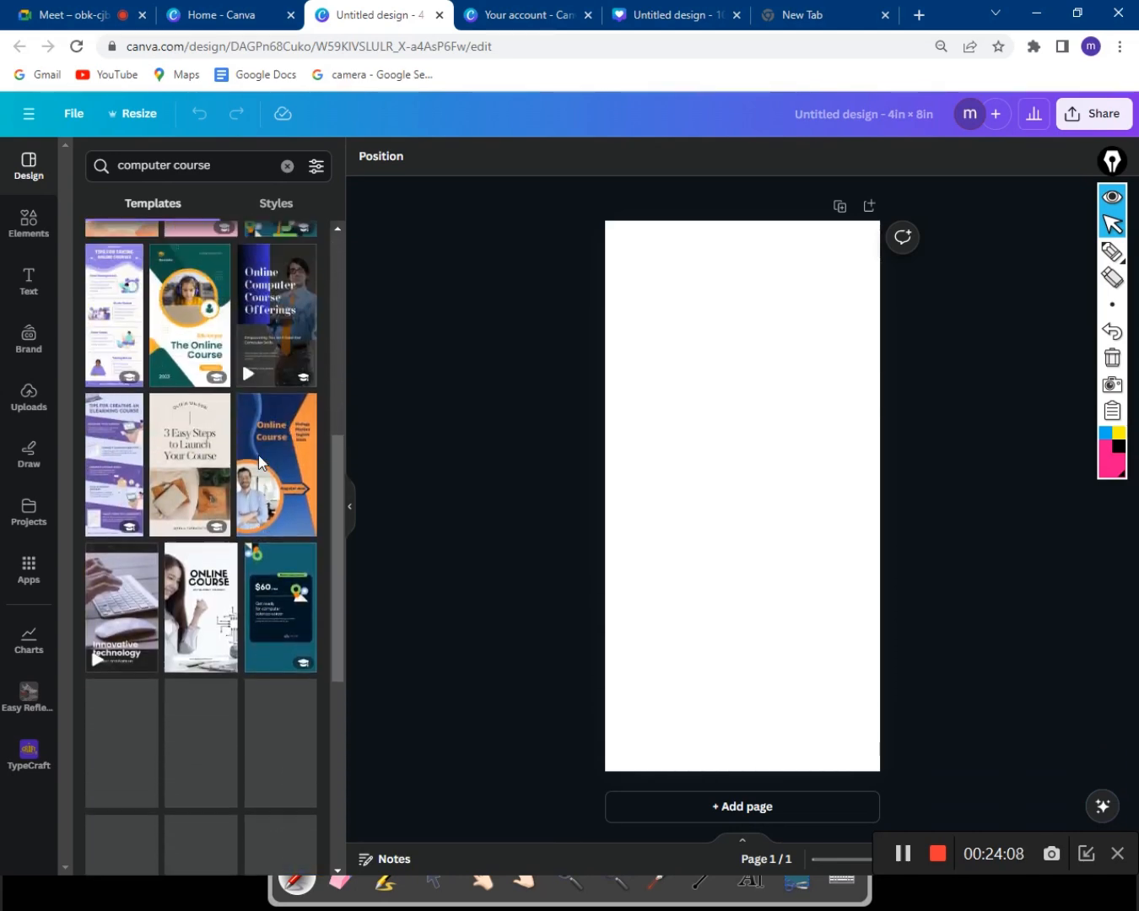
scroll(258, 463, up, 3)
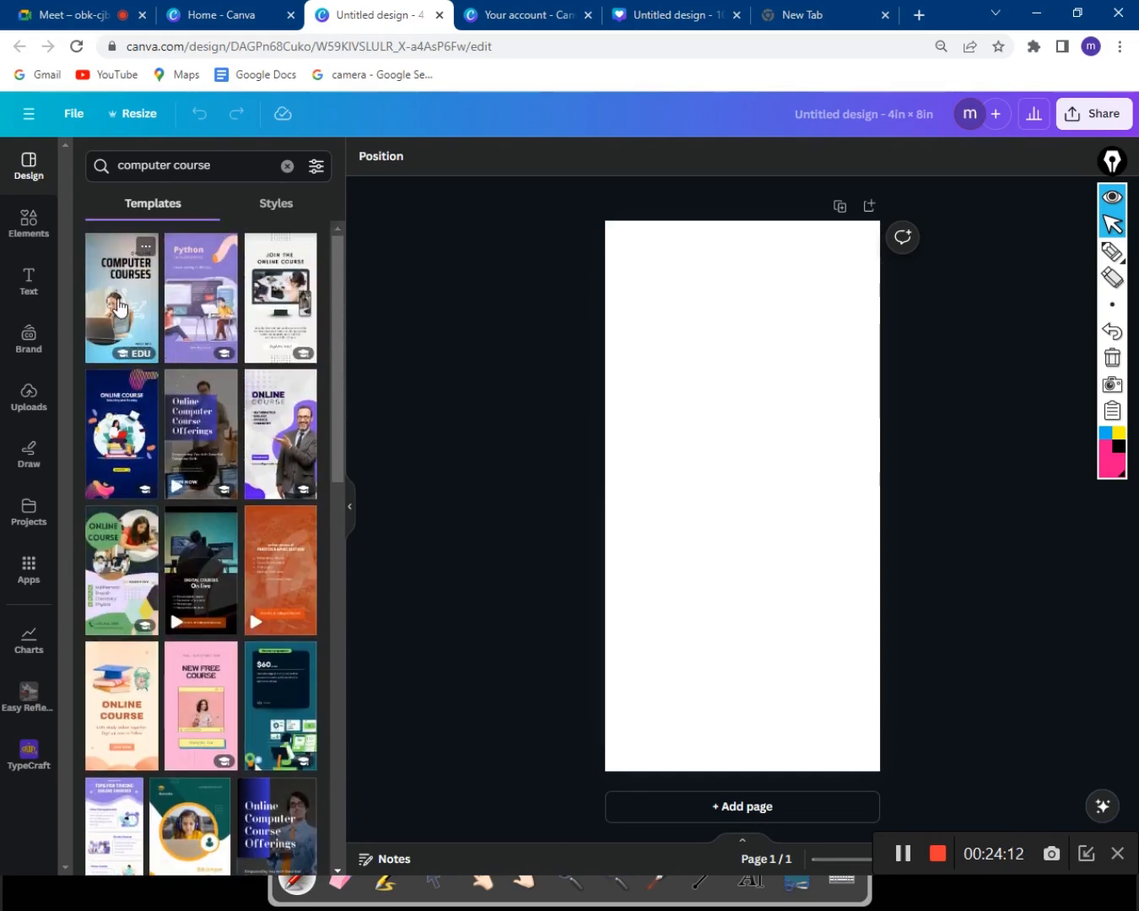
Apply the Online Computer Courses template to the blank page.
click(119, 309)
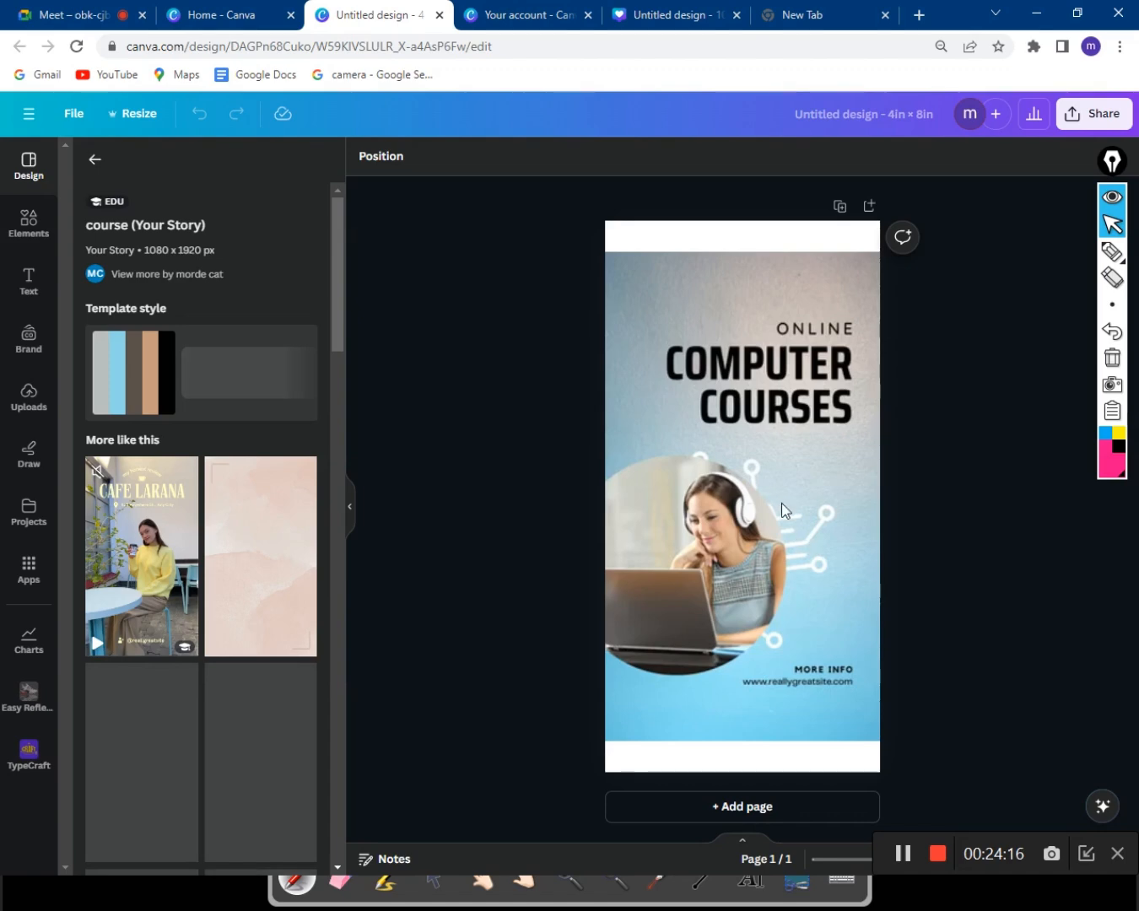
click(37, 119)
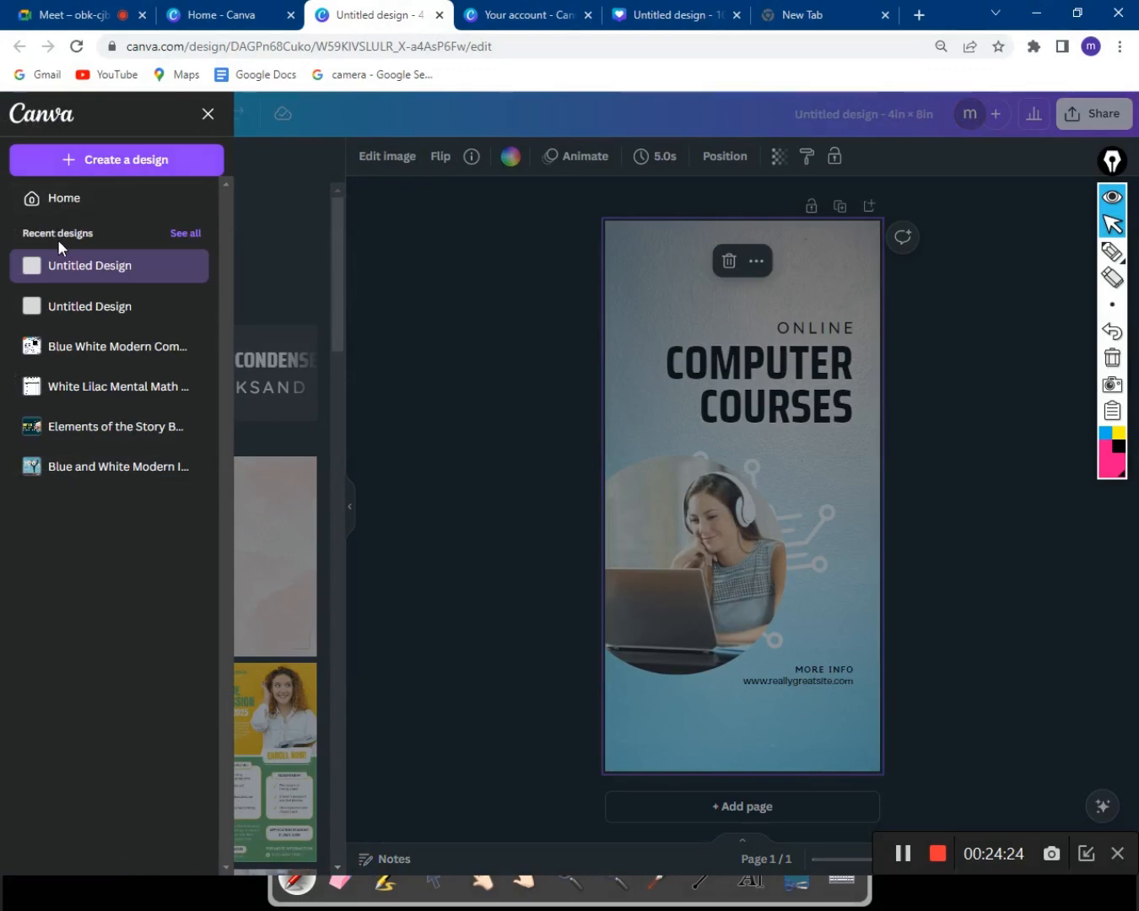
click(575, 426)
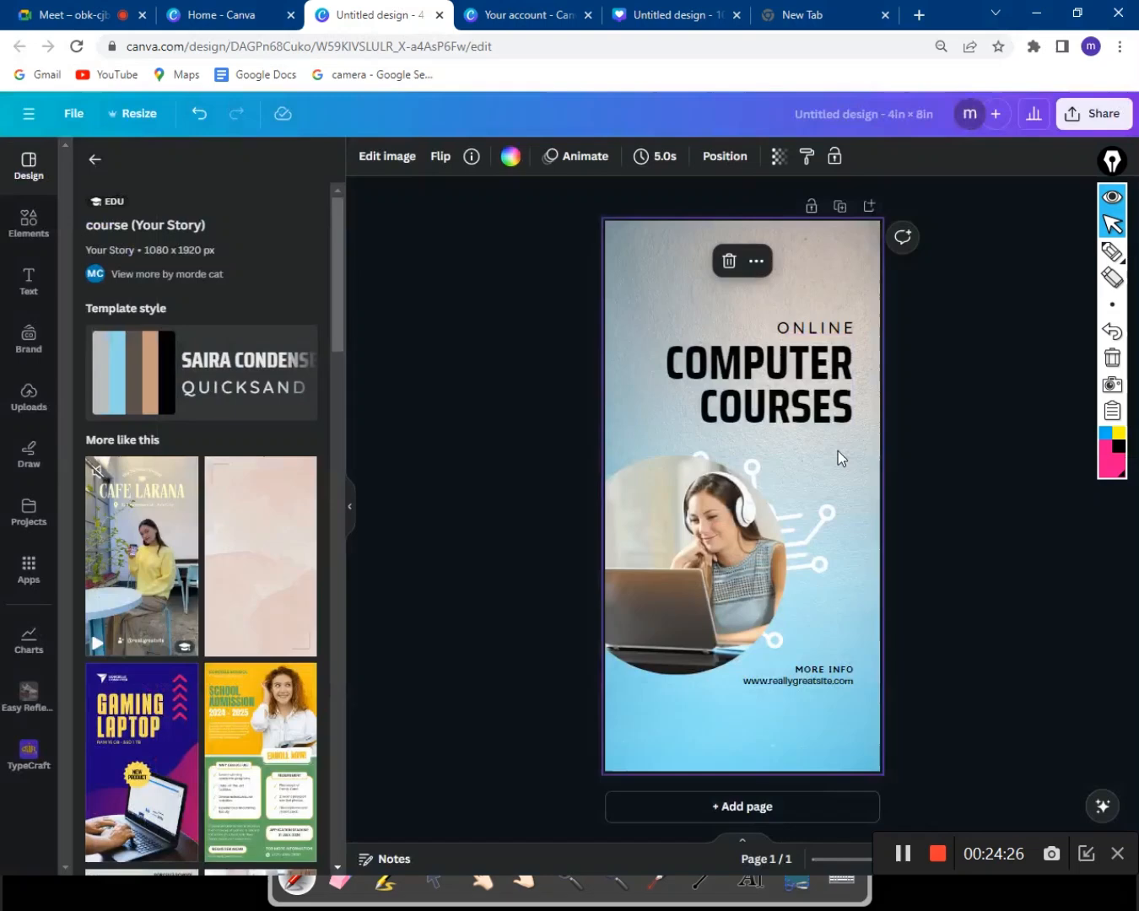
Select and deselect the ONLINE and COMPUTER COURSES text, then bring up the Resize options.
click(901, 455)
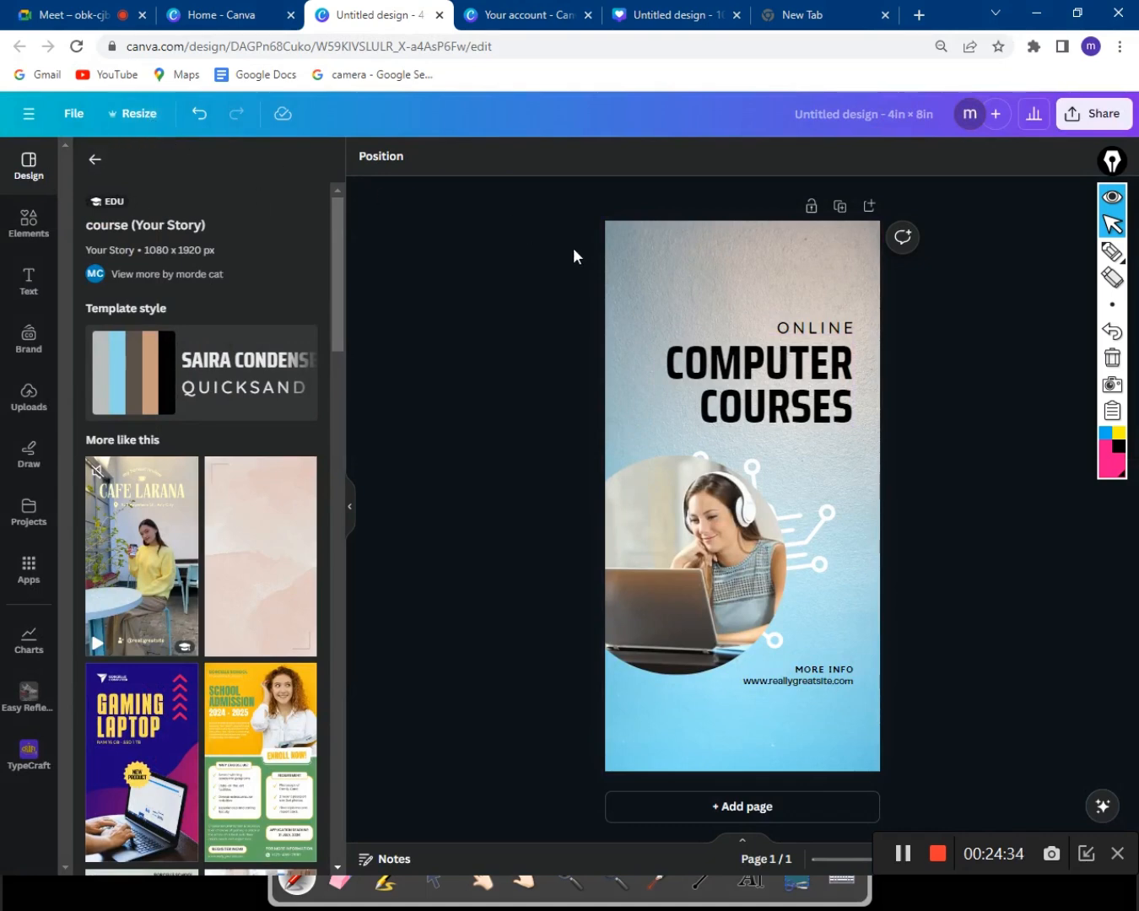
click(793, 325)
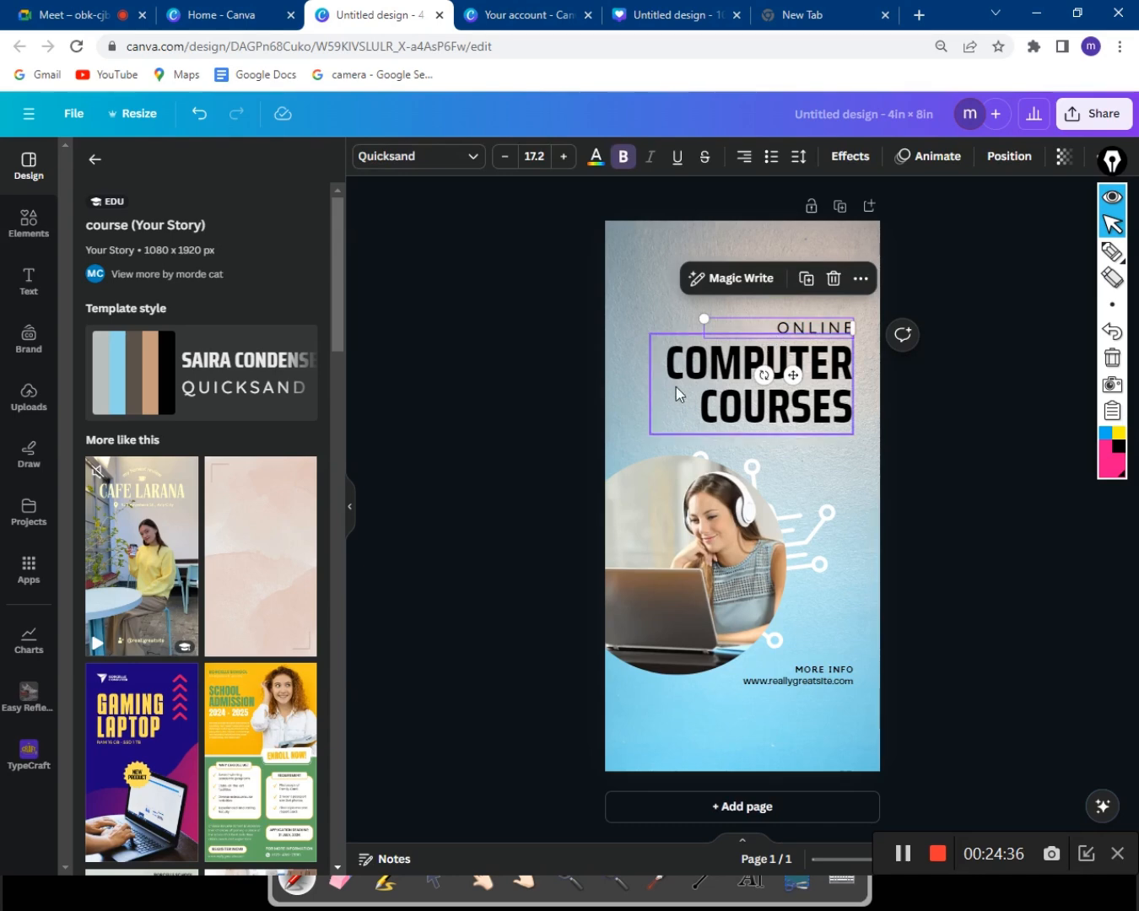
drag(645, 435, 795, 328)
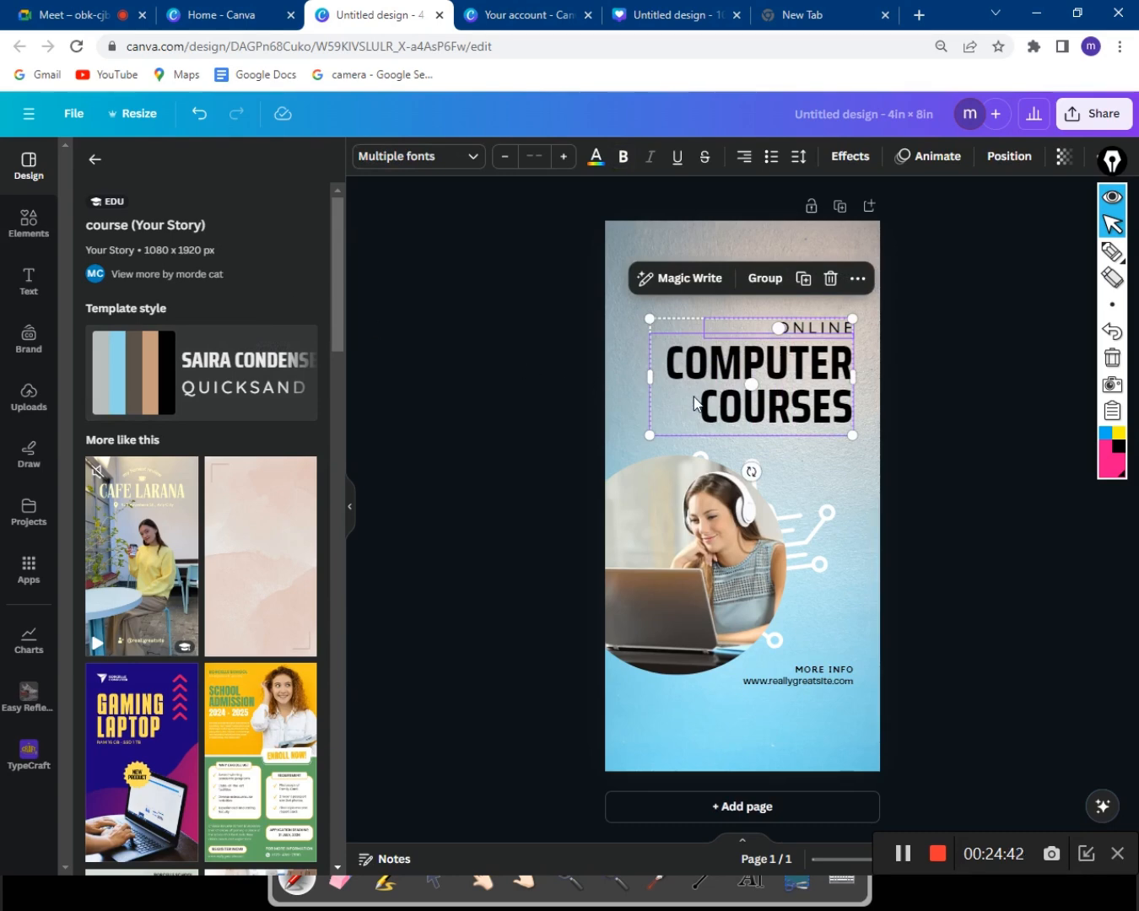
click(464, 315)
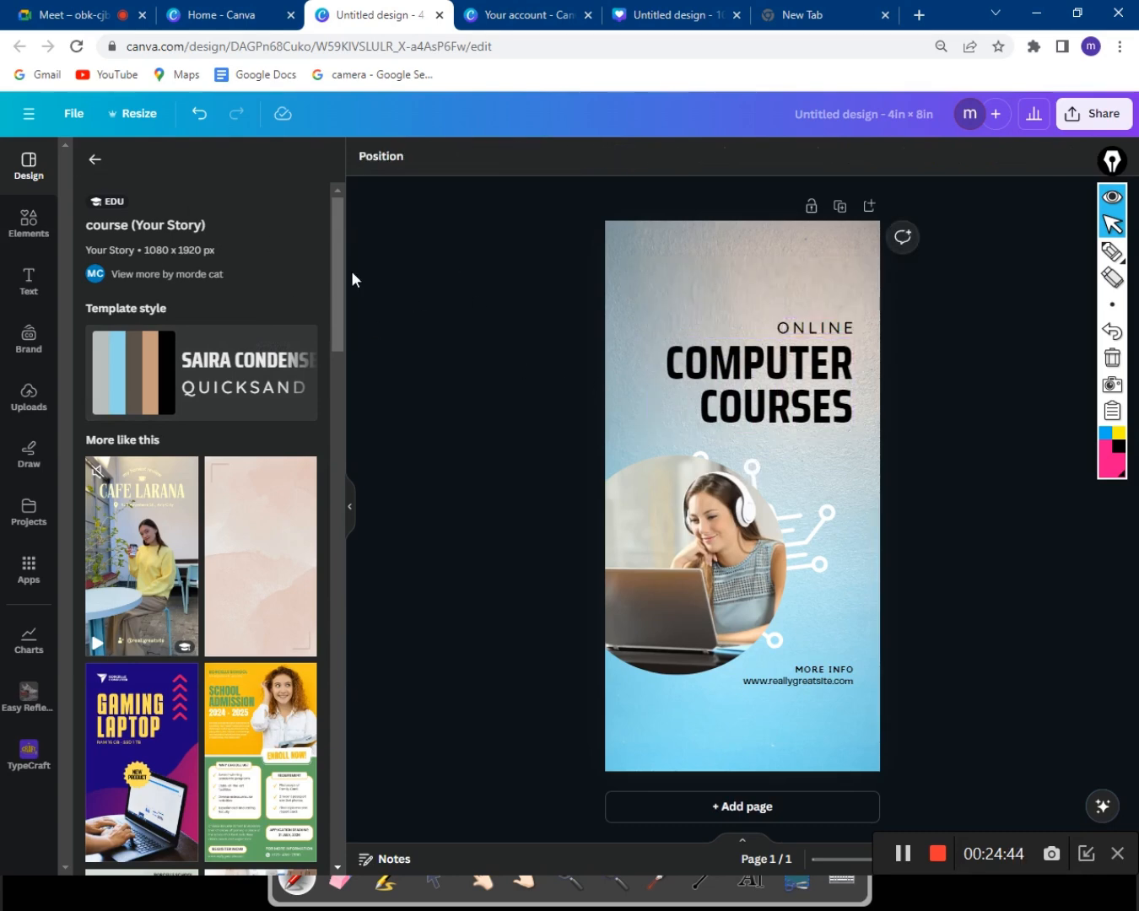
click(133, 118)
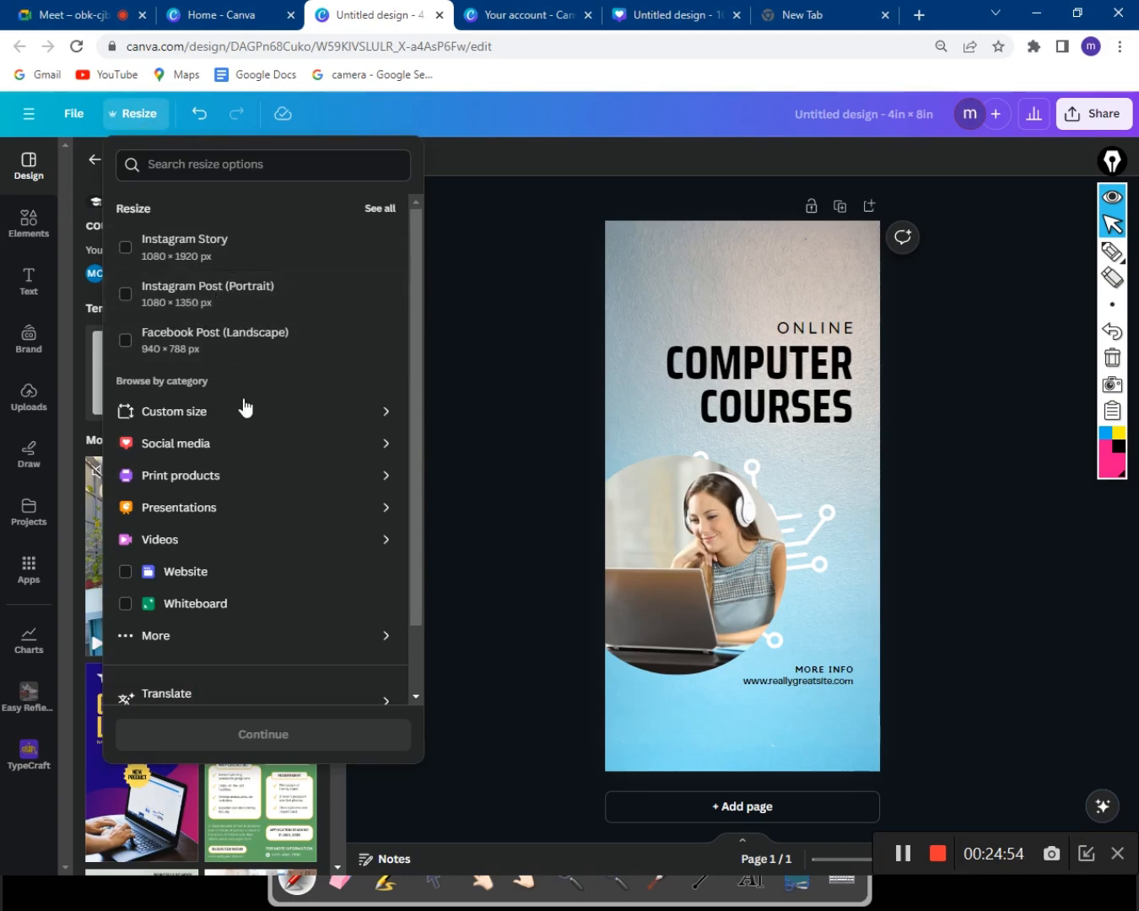
Translate Page 1 into Bengali as a new 'Untitled (Bengali)' copy.
scroll(172, 641, down, 2)
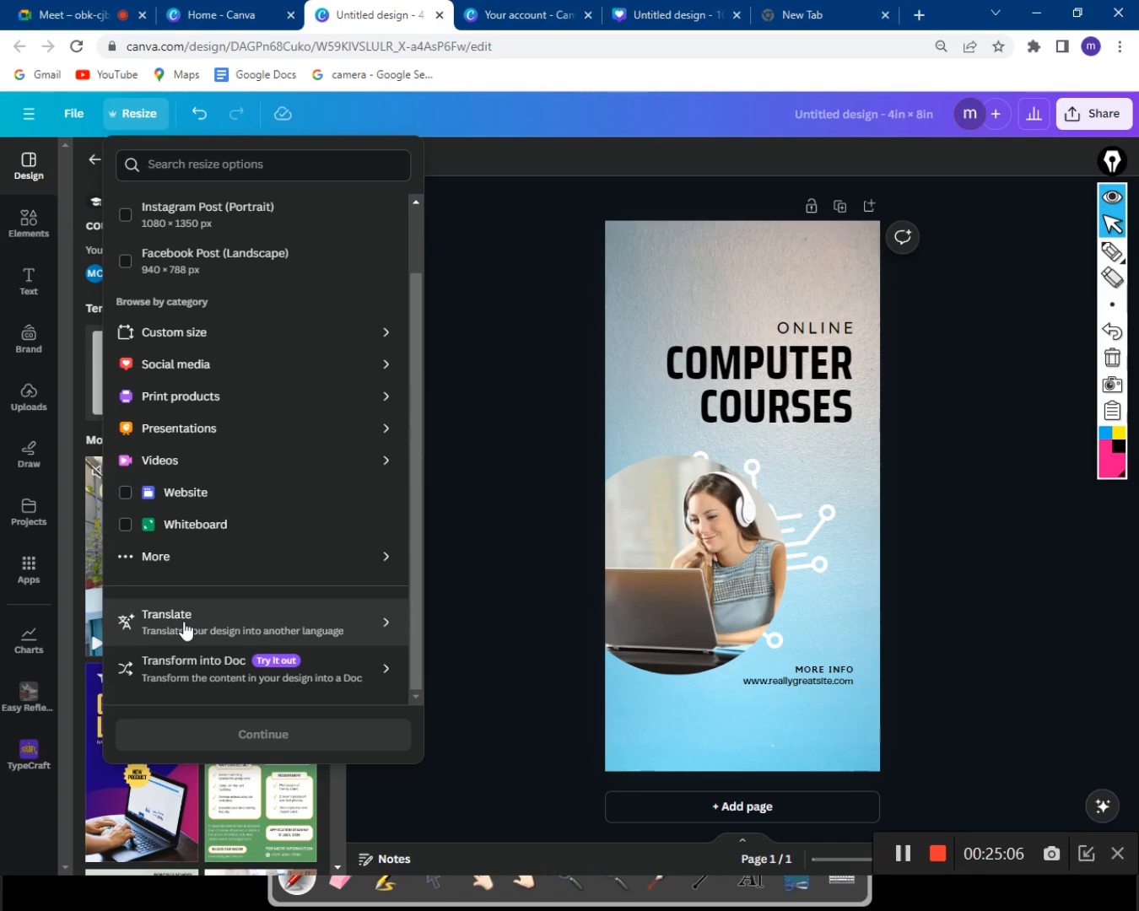
click(186, 631)
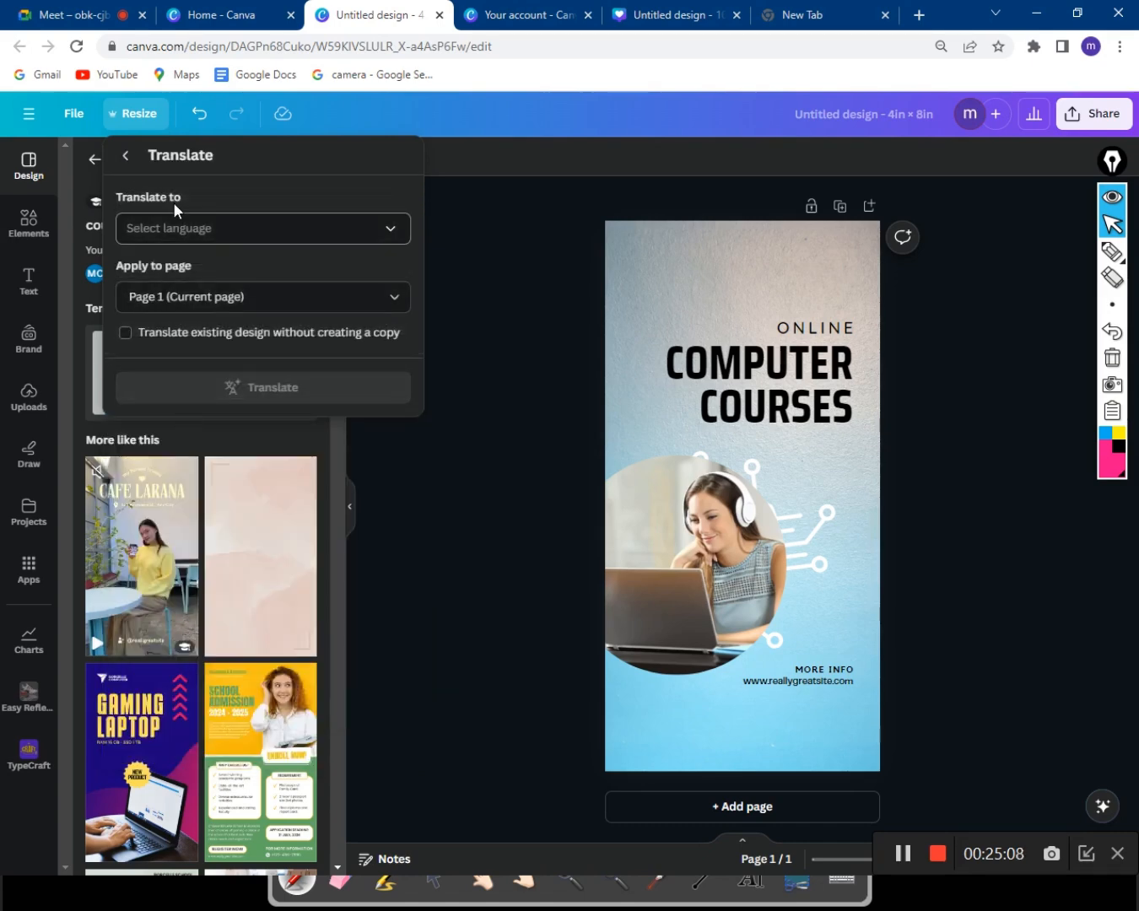
click(230, 231)
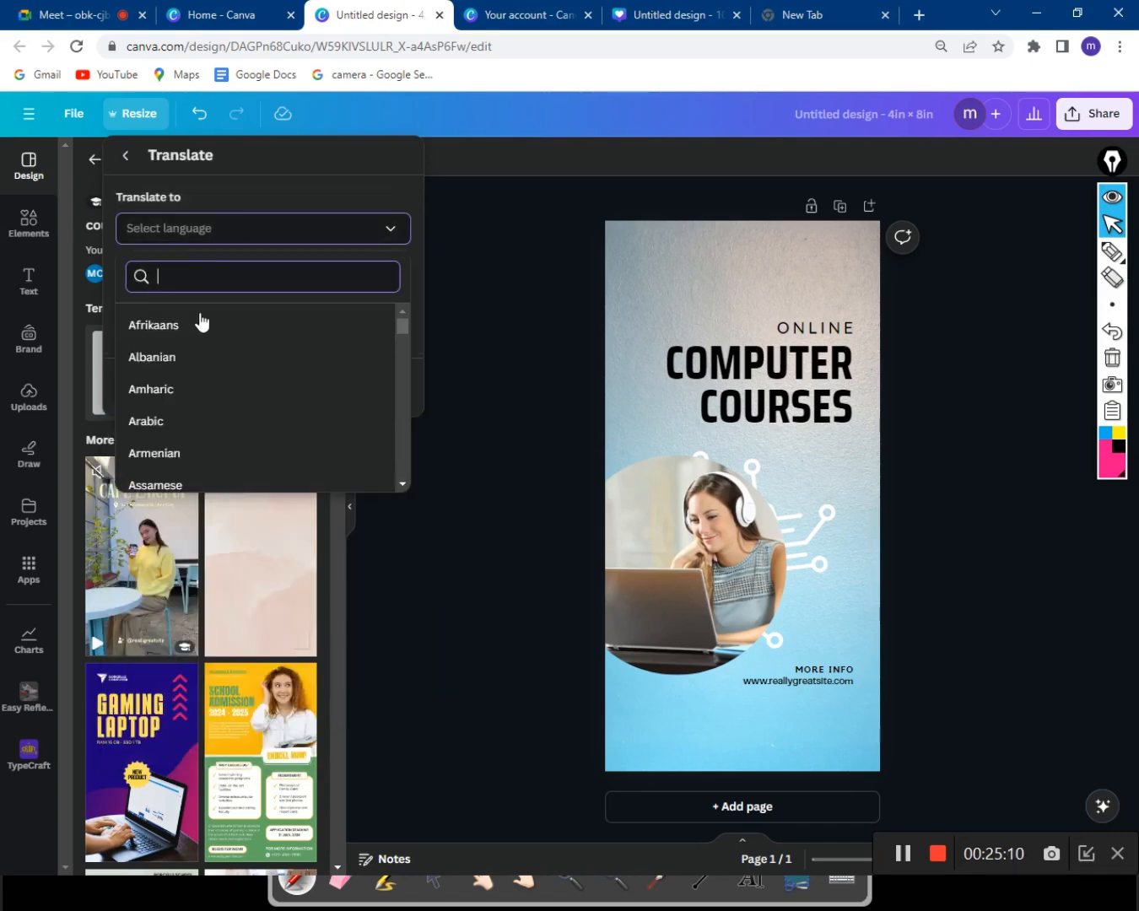
scroll(186, 376, down, 5)
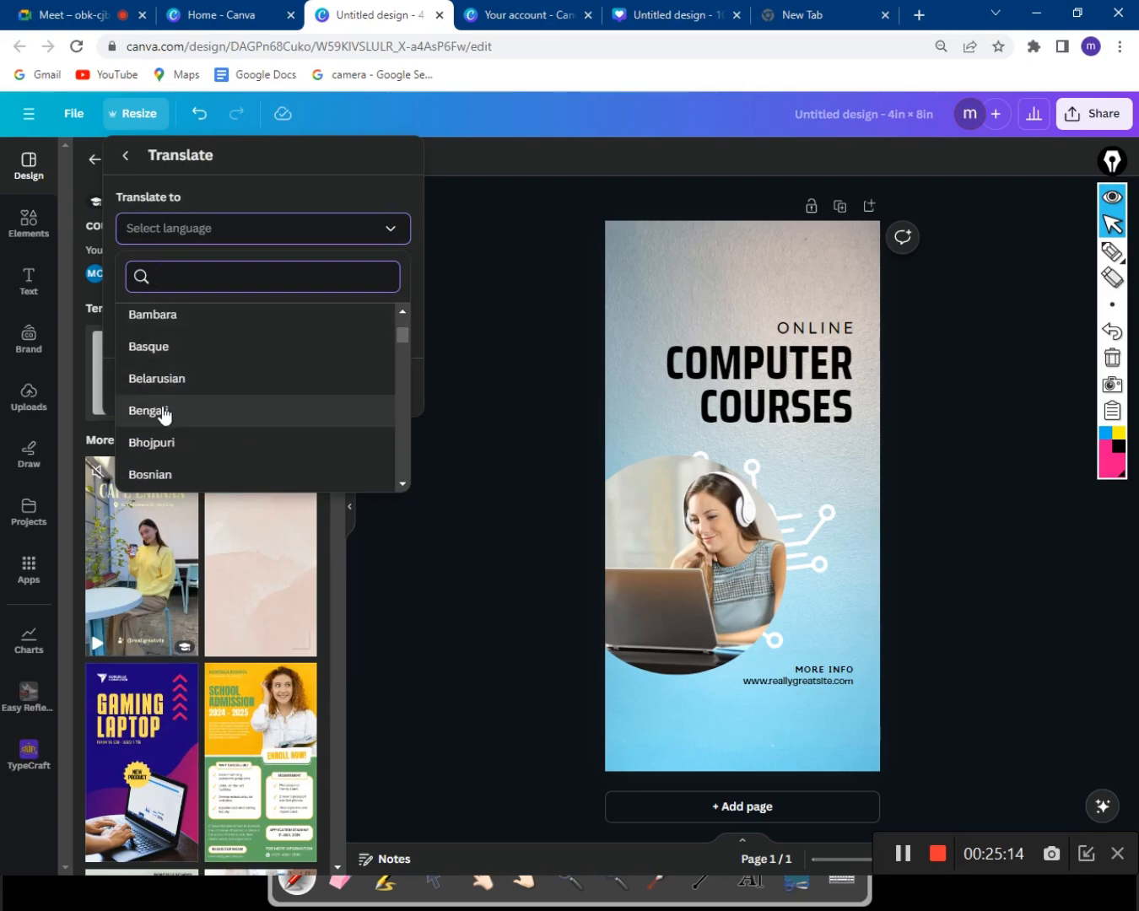
click(165, 412)
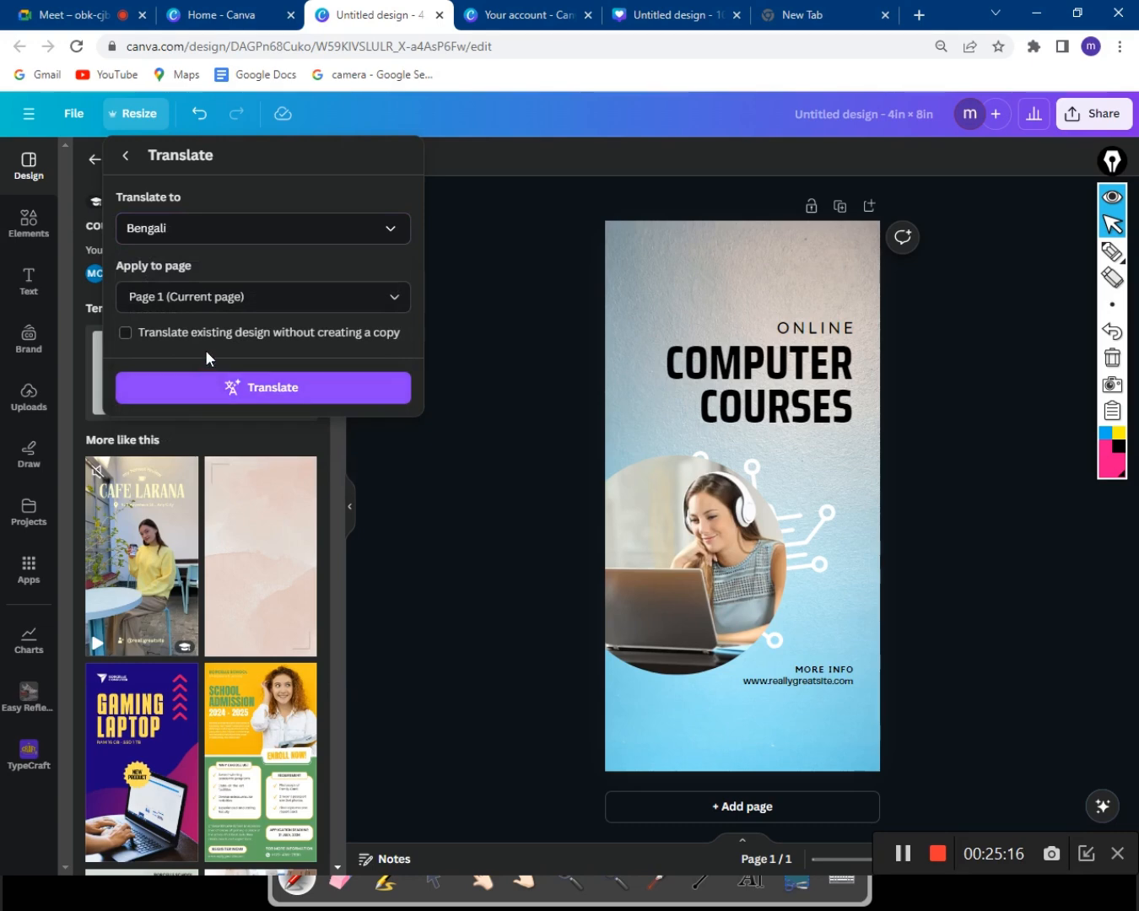
click(221, 290)
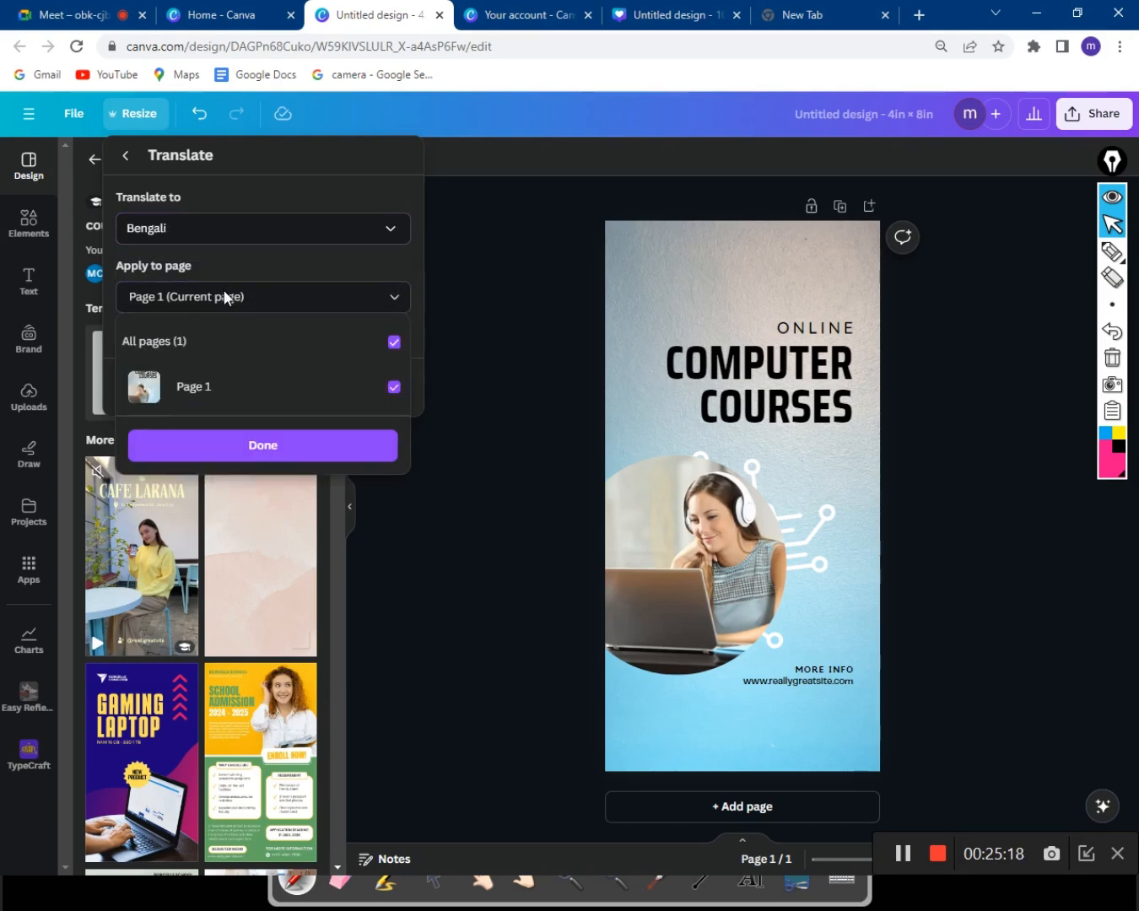
click(226, 297)
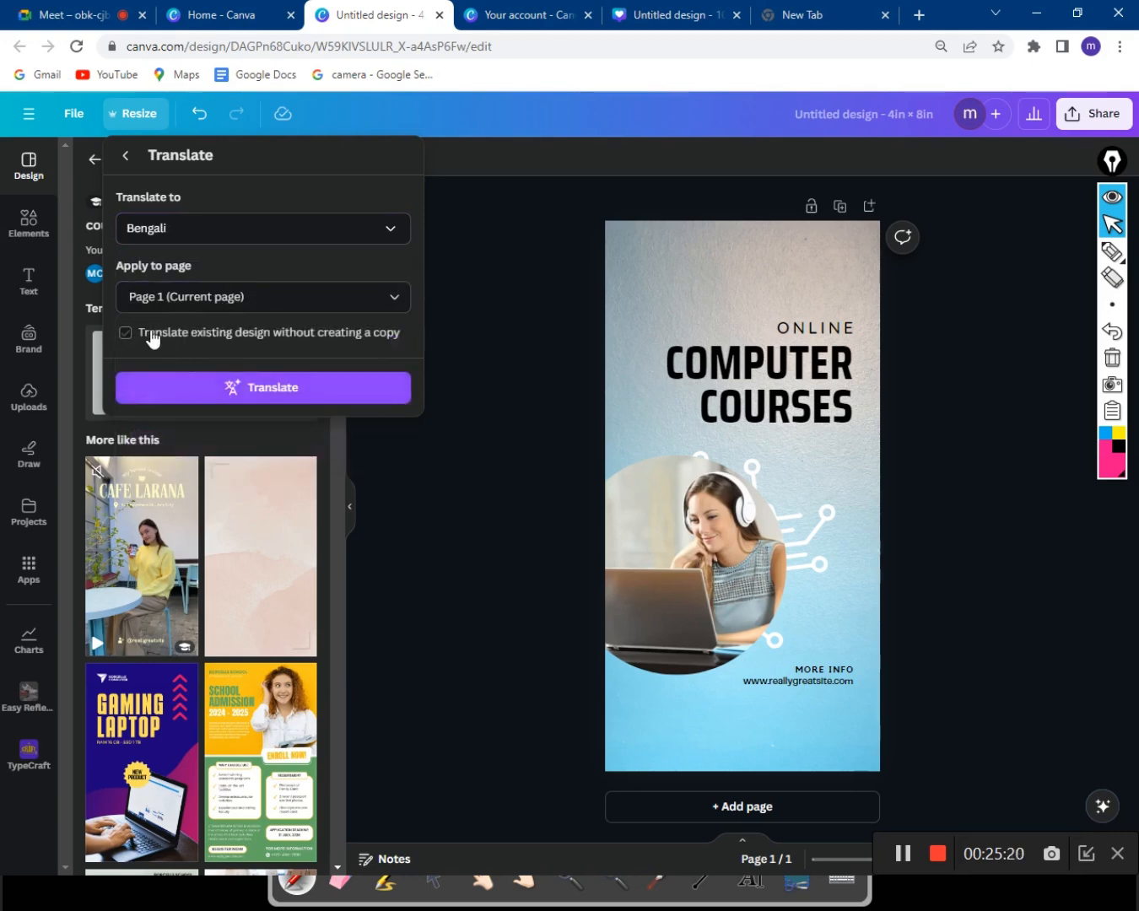
click(217, 391)
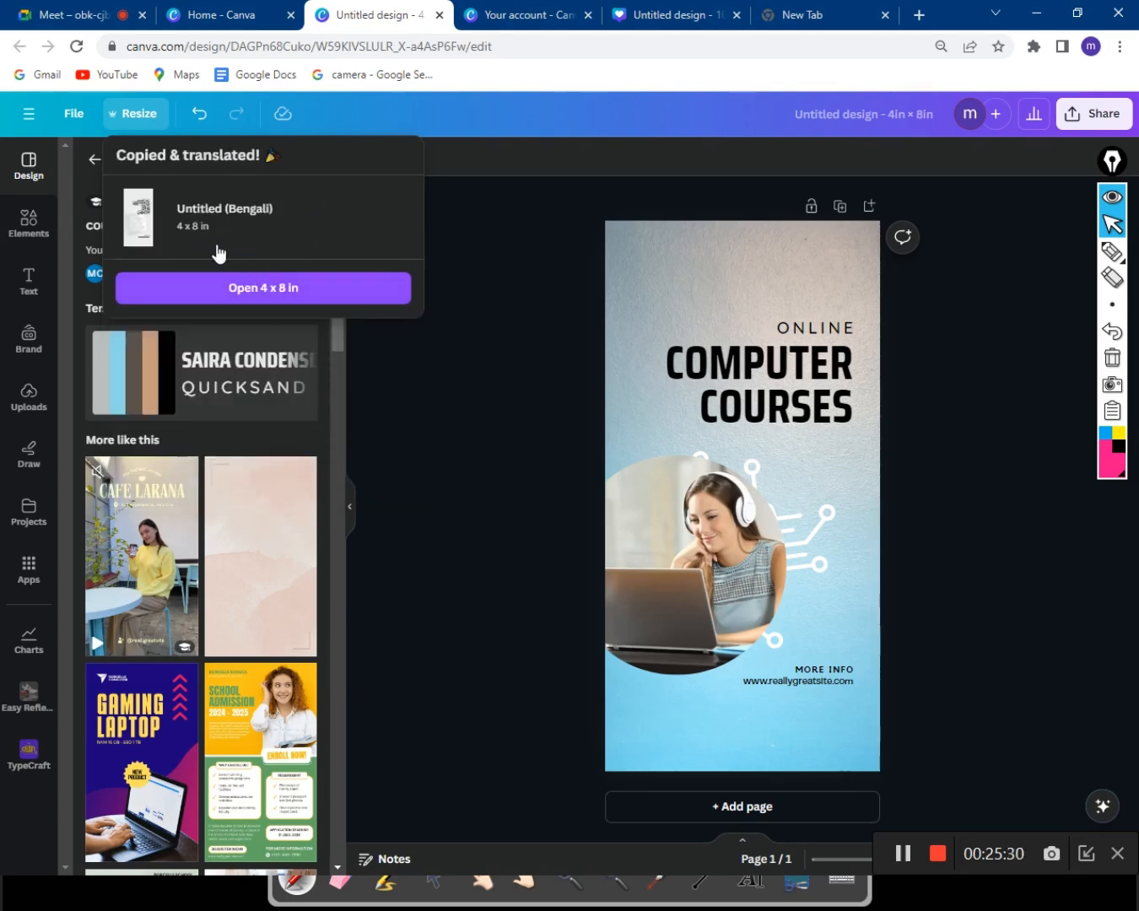
Translate the existing Computer Courses design into Bengali without creating a copy.
click(194, 228)
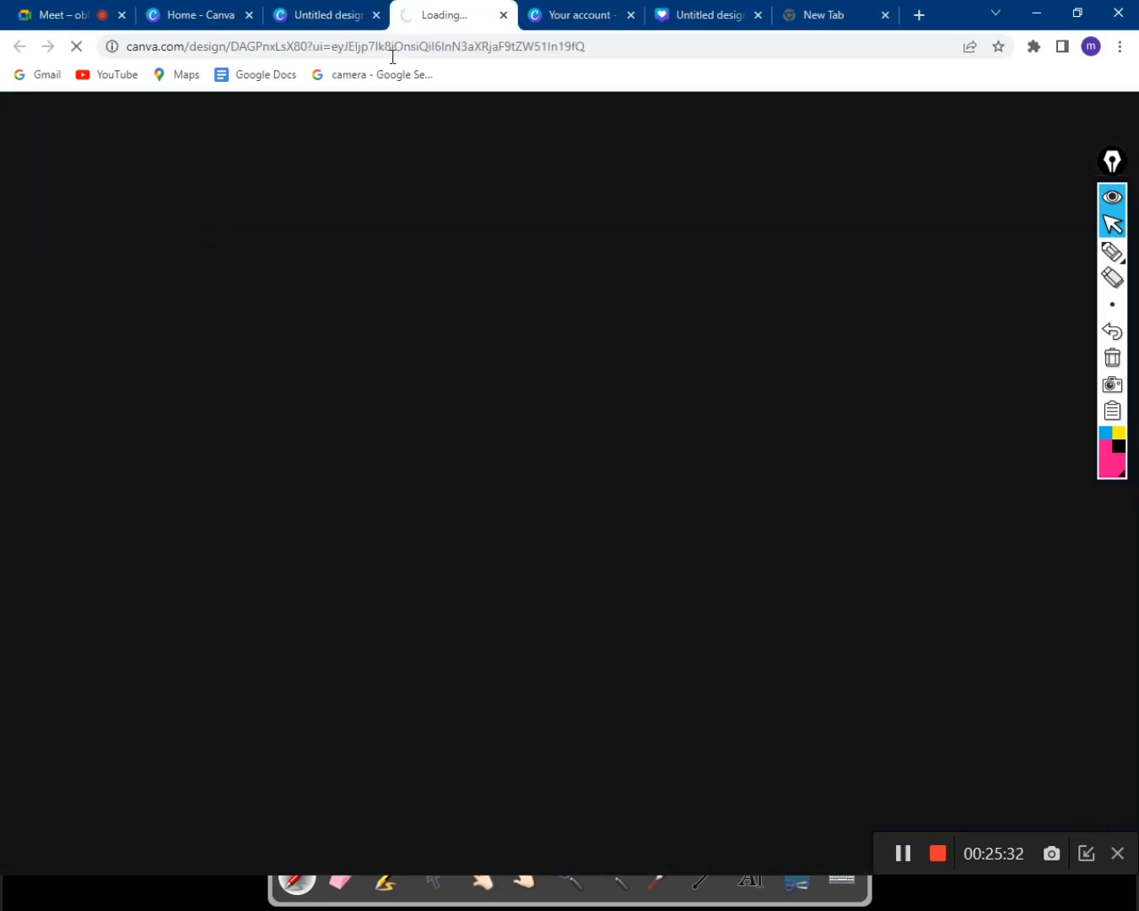
click(503, 15)
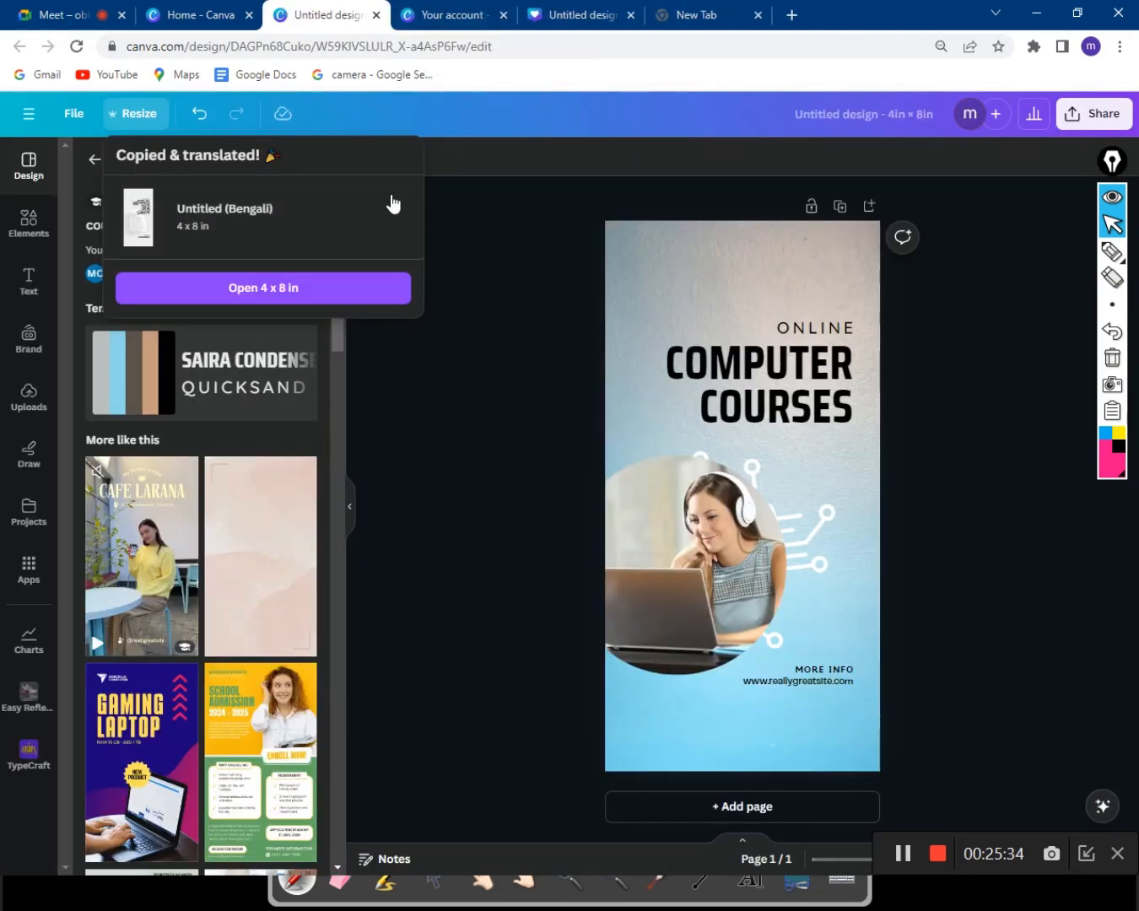
click(134, 113)
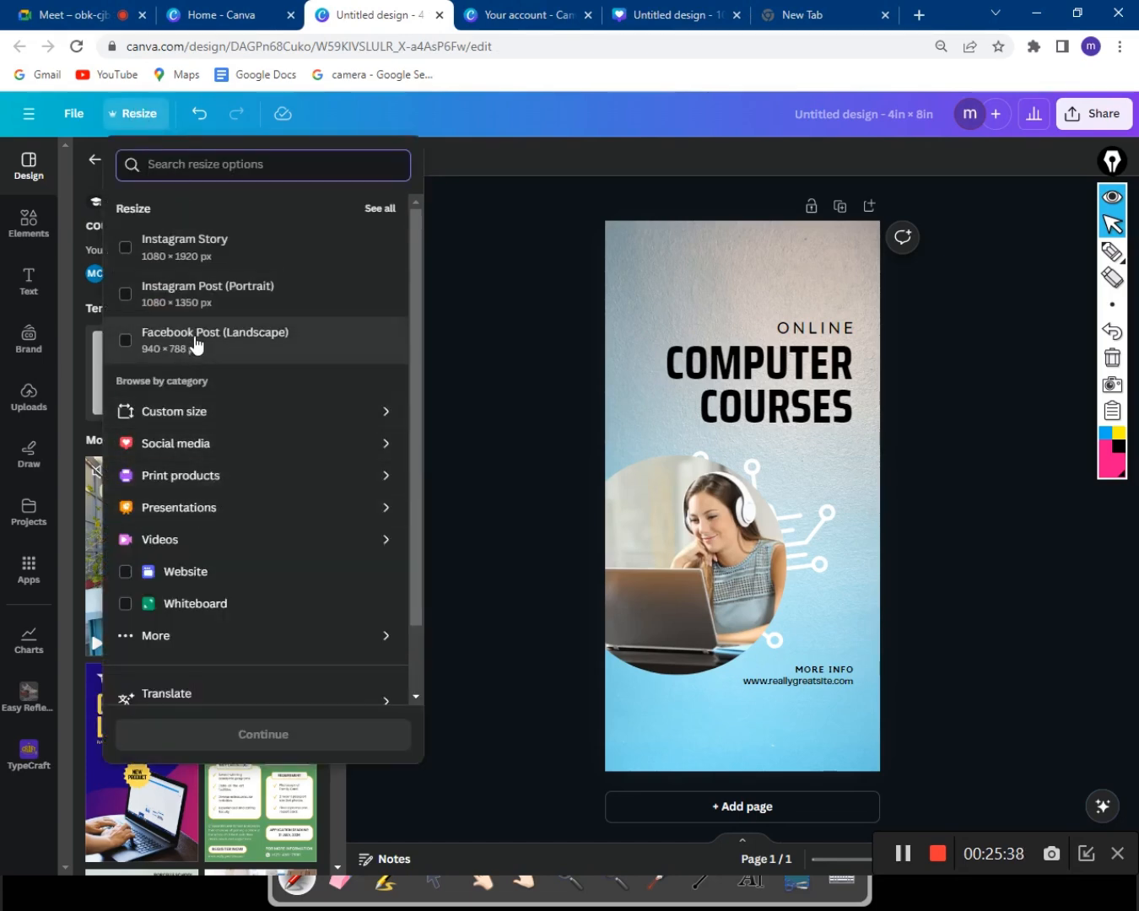
click(150, 696)
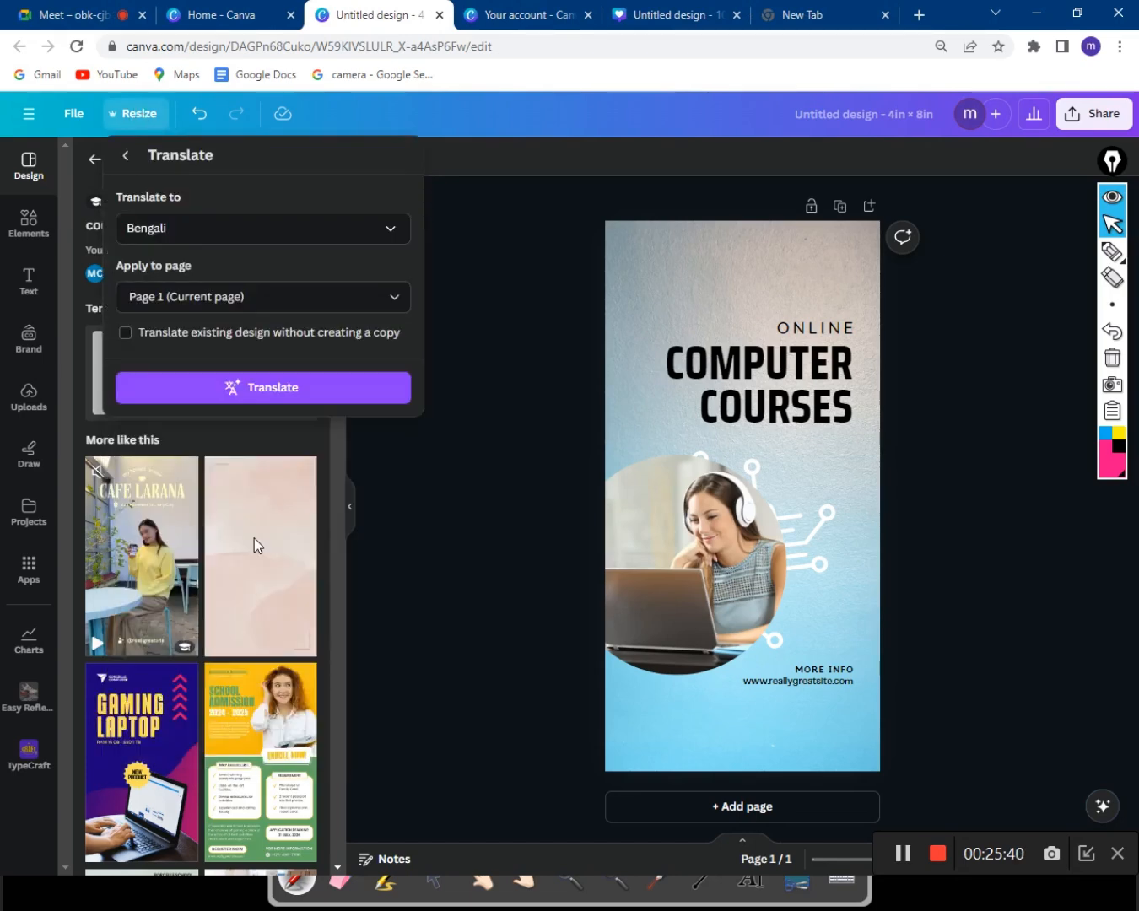
click(245, 237)
click(243, 236)
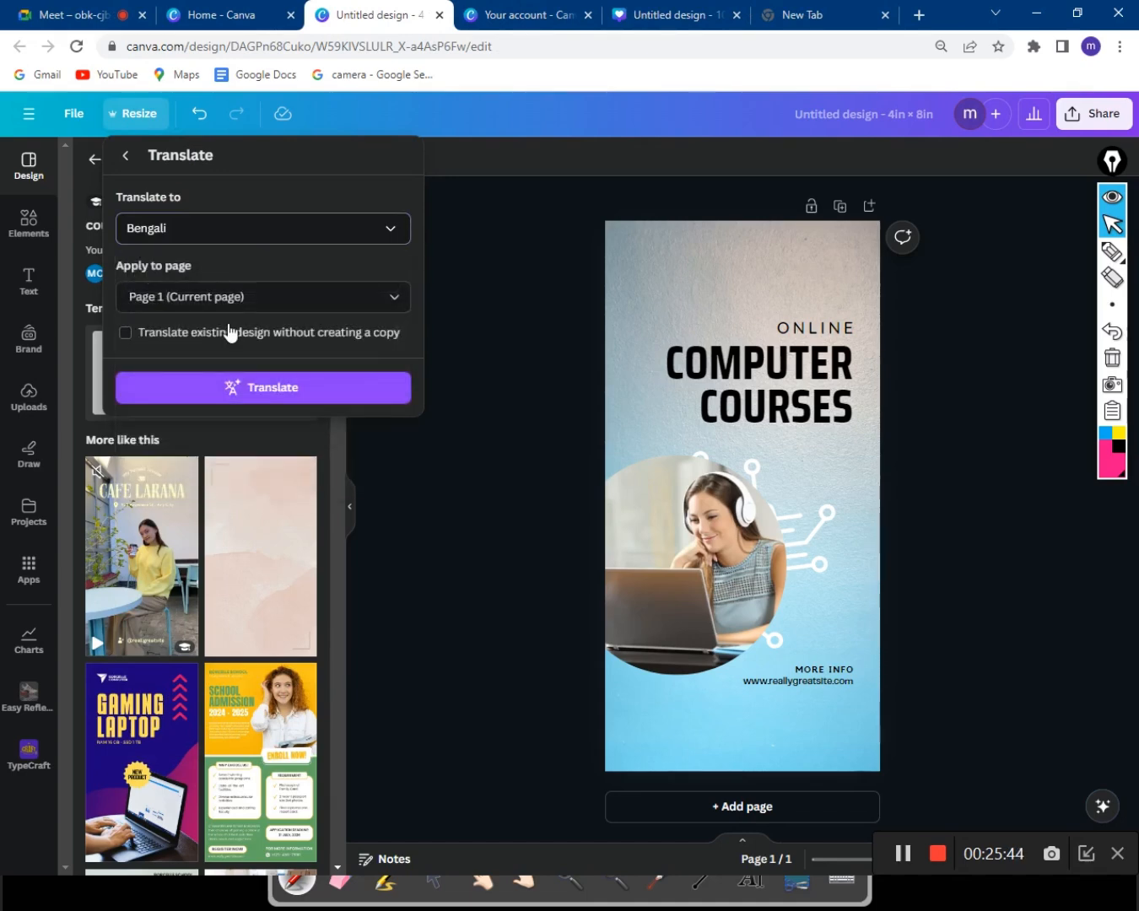
click(151, 339)
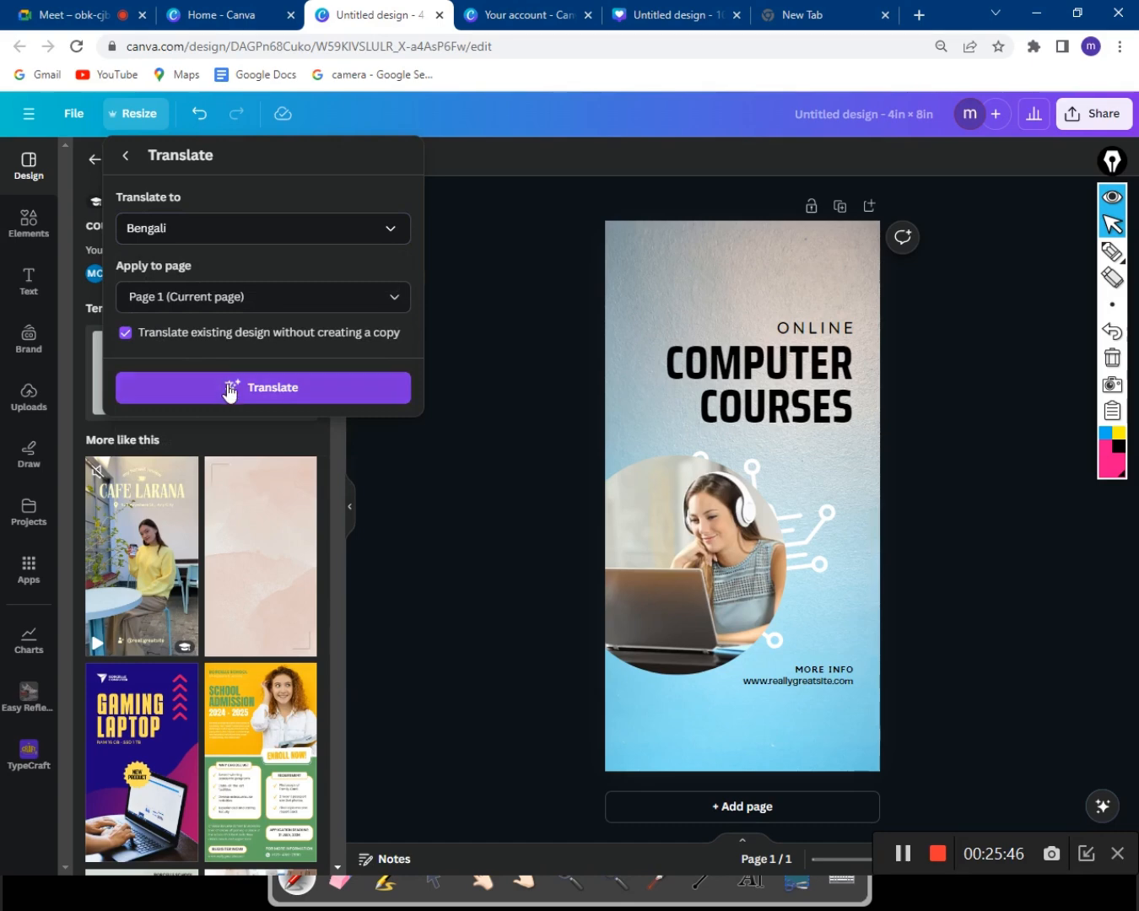
click(231, 388)
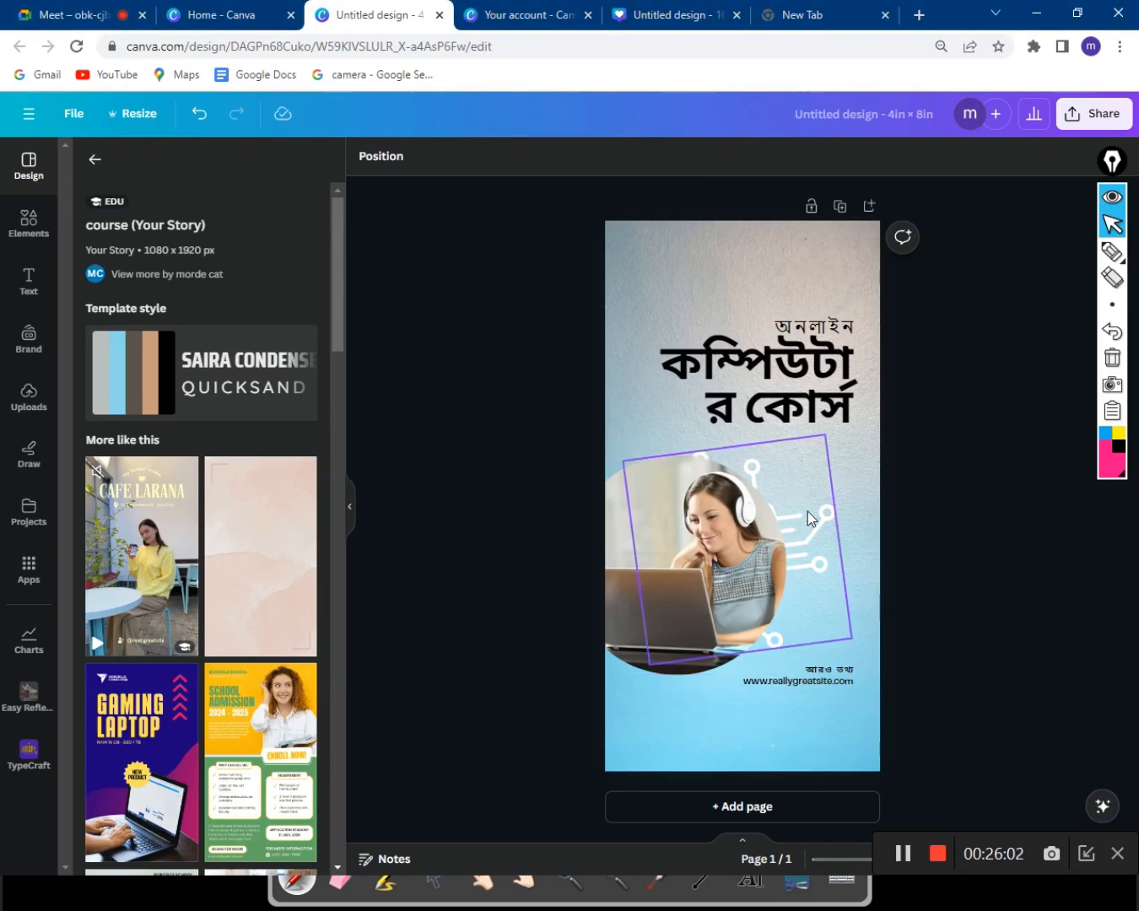
Nudge the circuit graphic up and right, then switch to the 1080 × 1350 neon design.
drag(807, 511, 854, 502)
drag(699, 521, 720, 499)
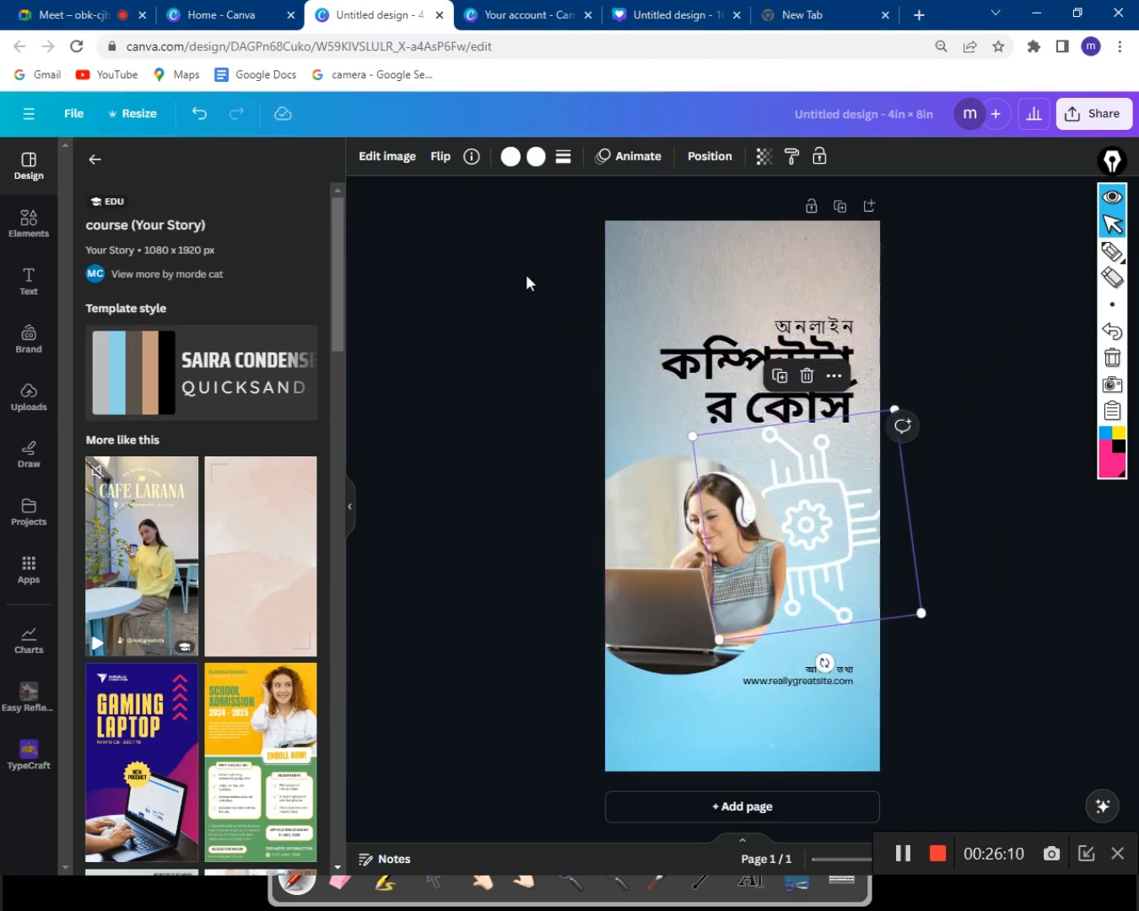
click(533, 7)
click(643, 17)
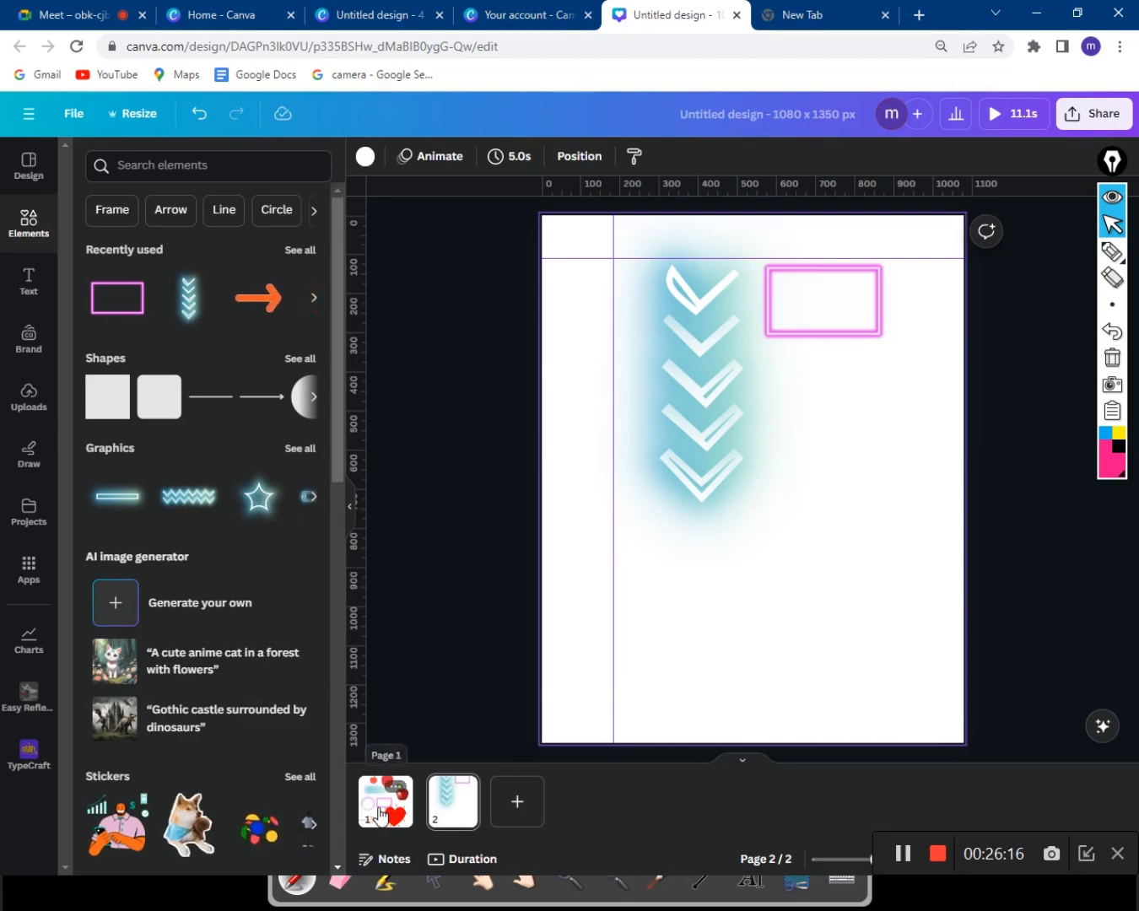
Delete the red heart and orange arrow from page 1.
click(438, 818)
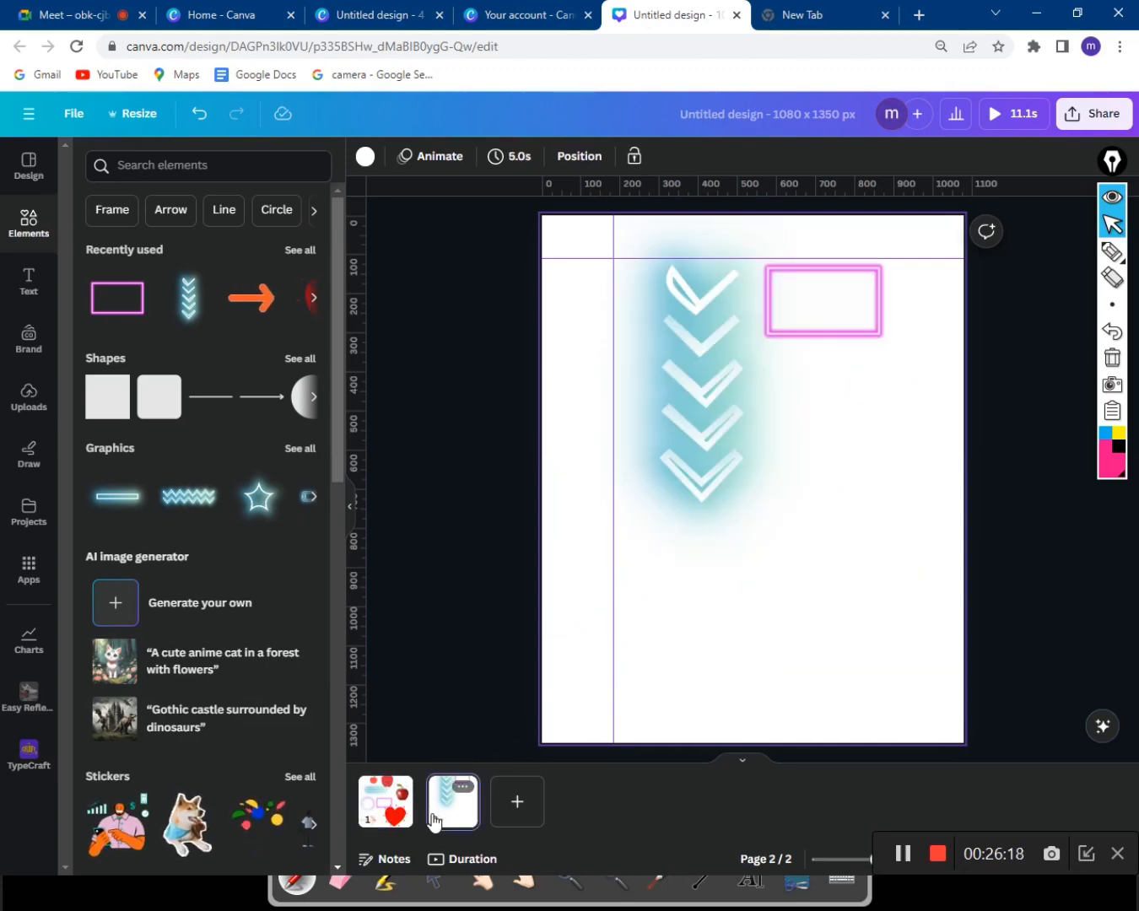
click(398, 815)
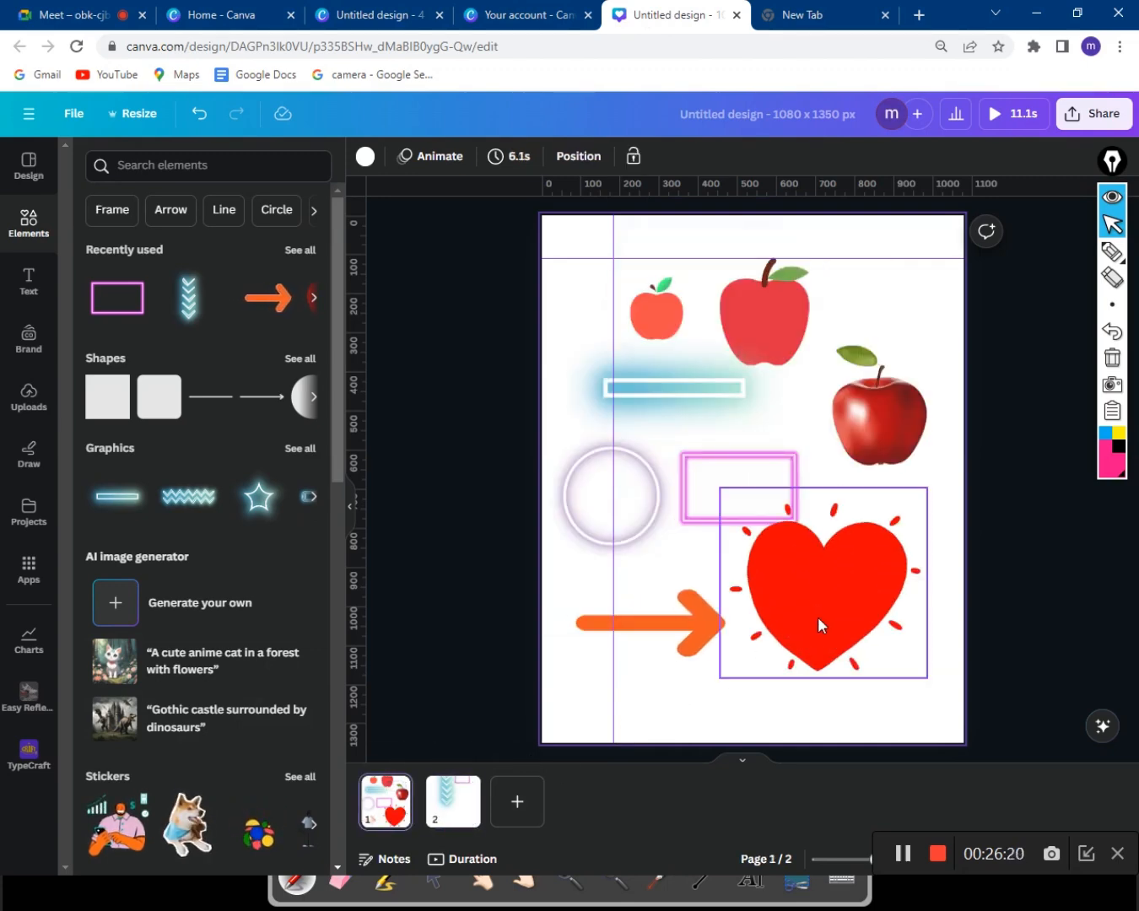
click(853, 555)
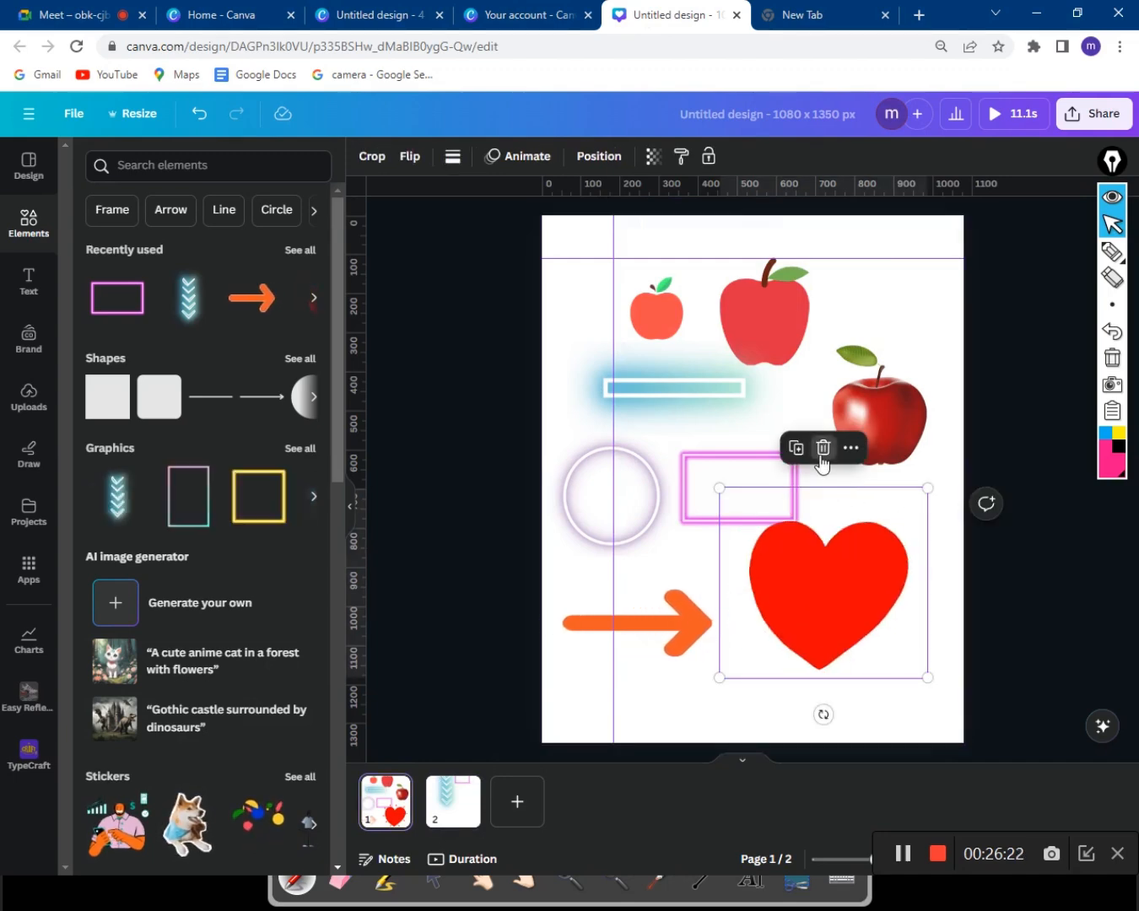
click(822, 445)
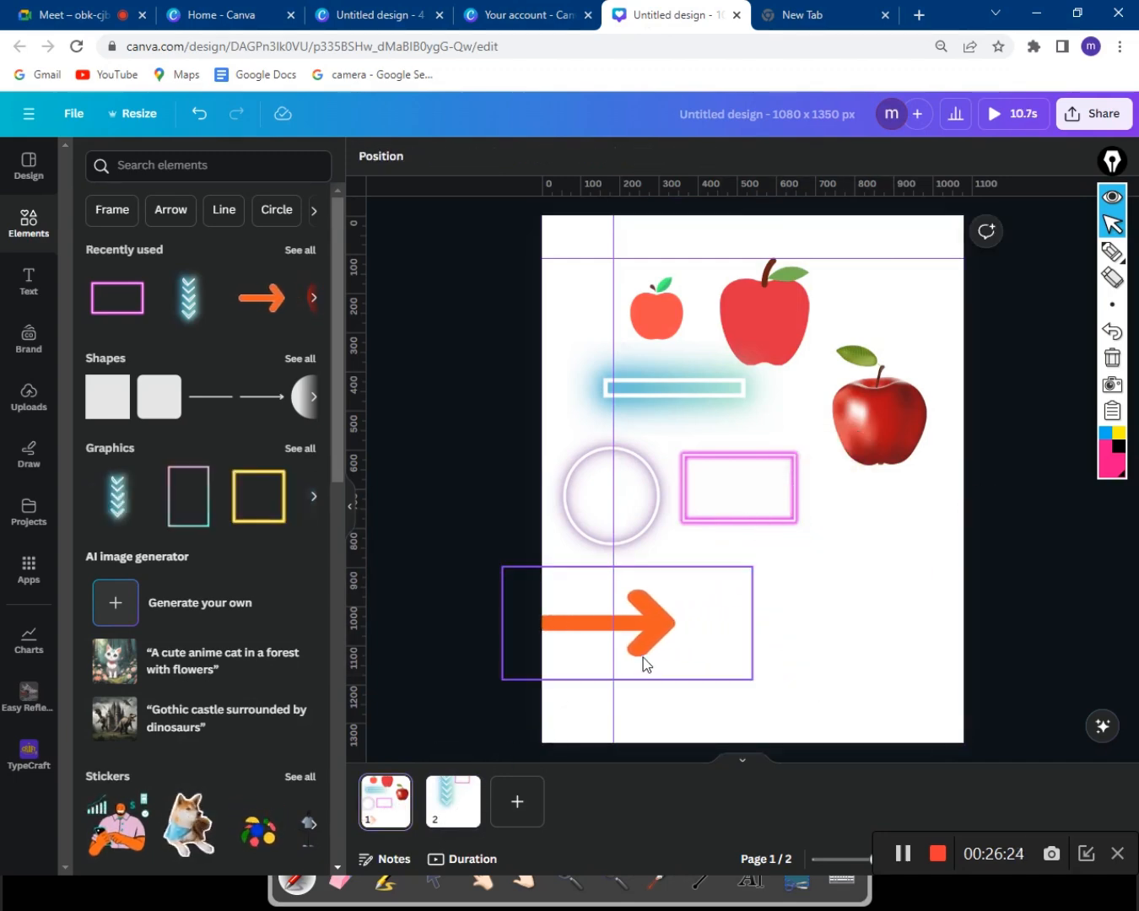
click(673, 652)
click(625, 527)
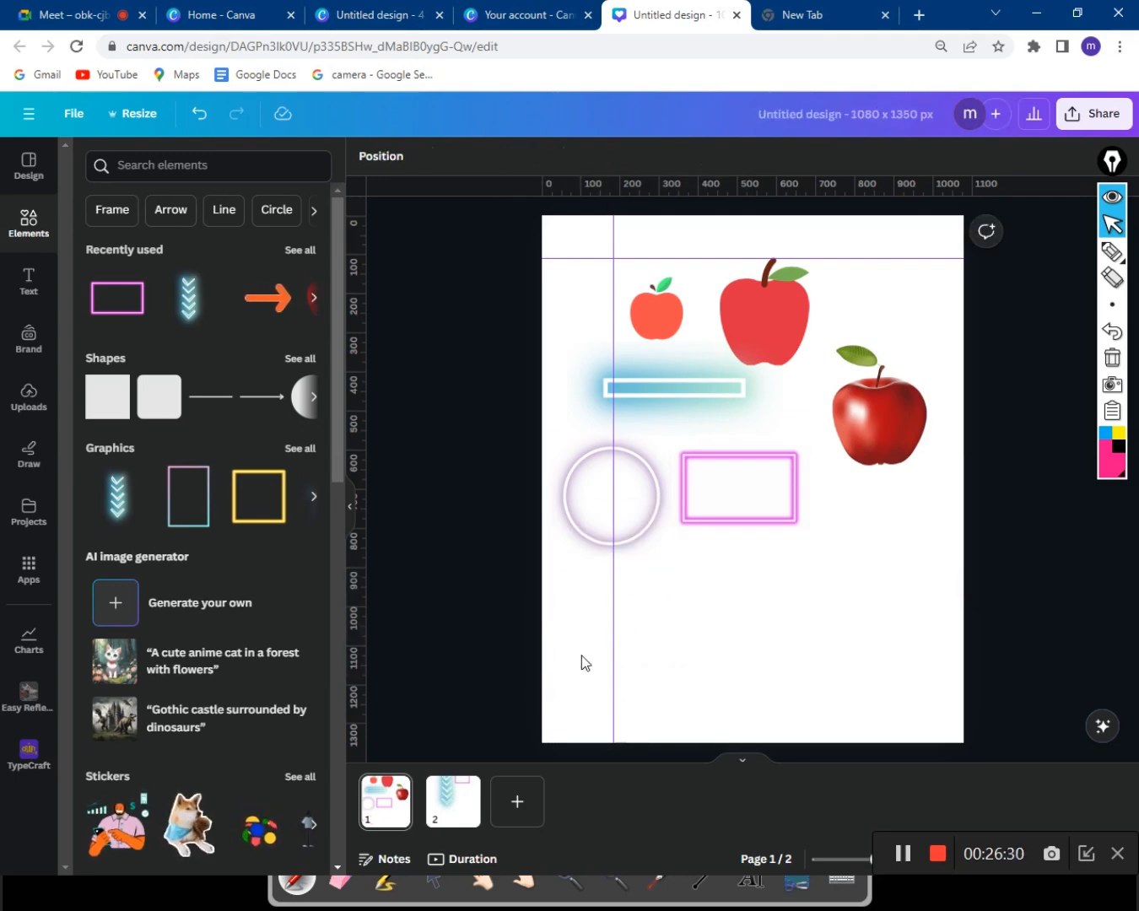
Move the glowing circle below the pink frame and shift the blue glow bar right.
drag(642, 539, 724, 624)
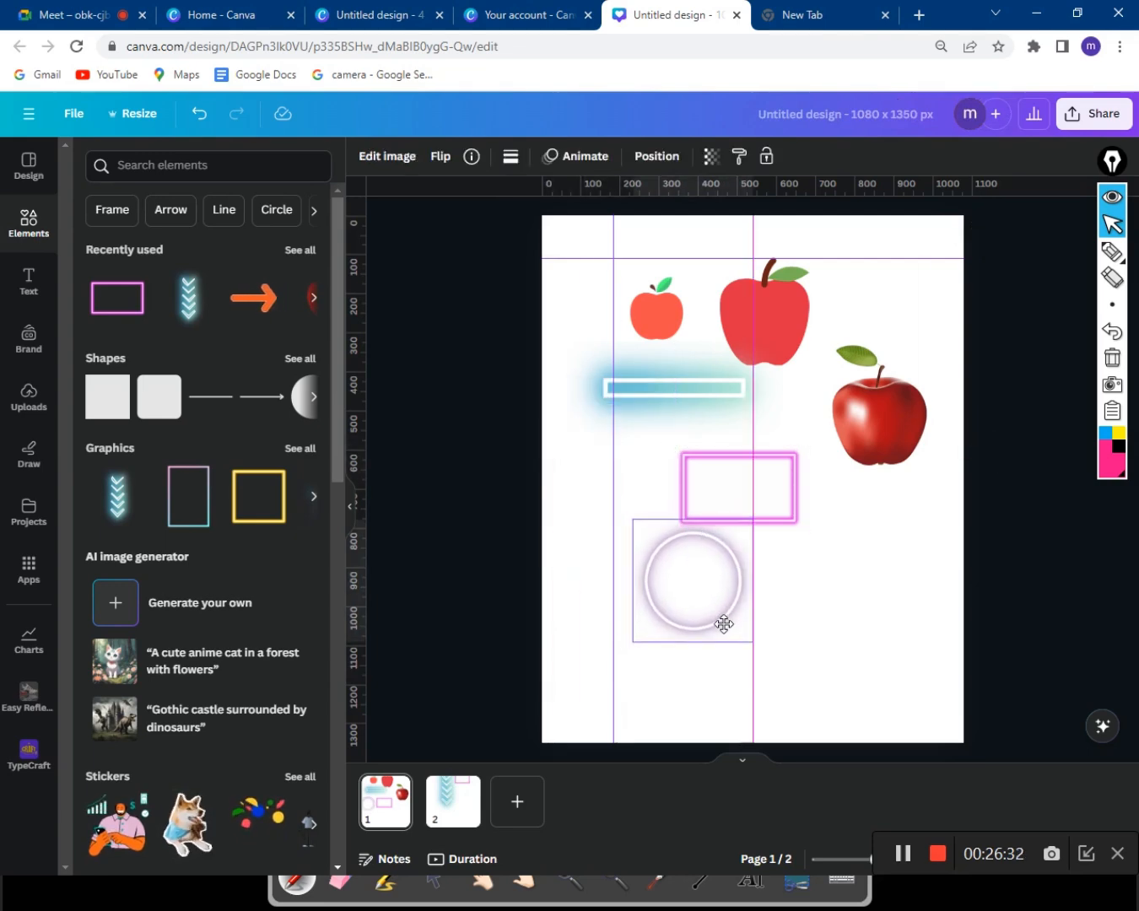
click(667, 402)
drag(667, 402, 699, 417)
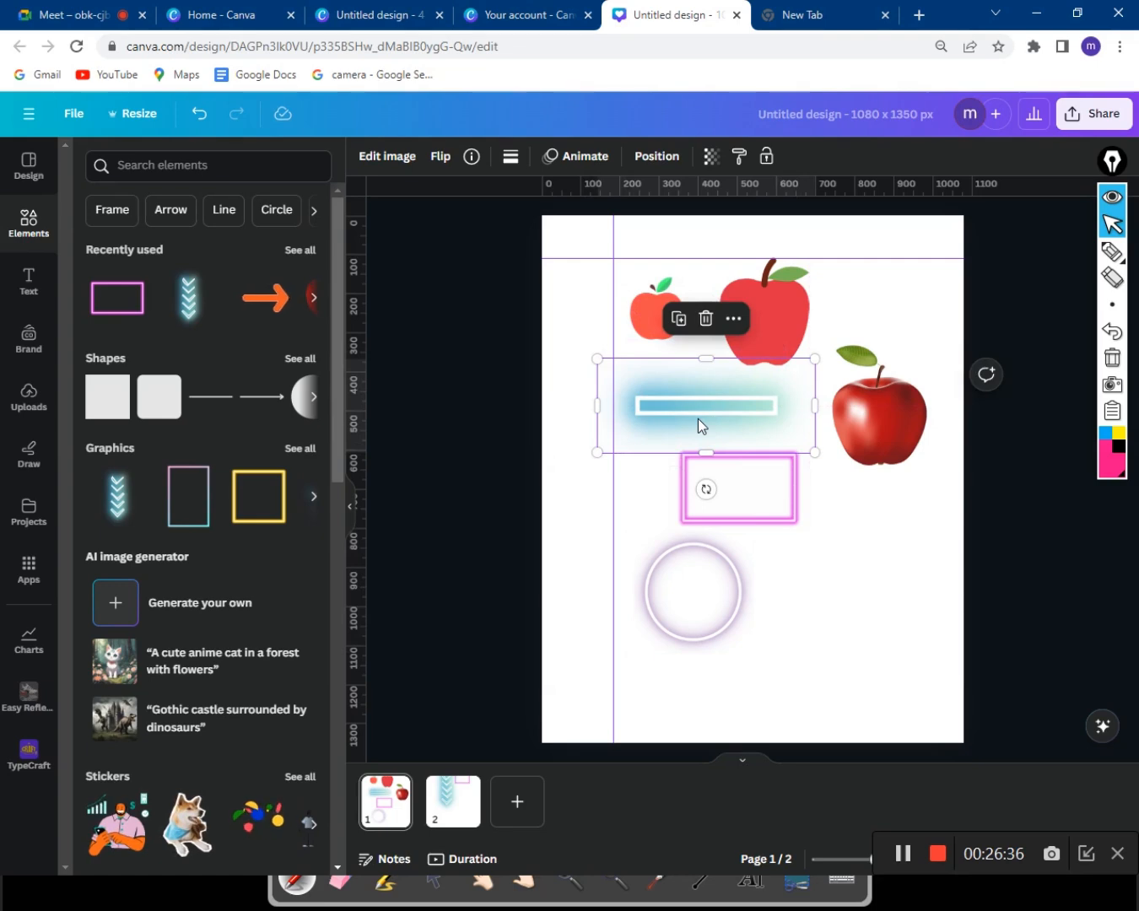
mouse_move(689, 428)
mouse_down()
mouse_move(715, 402)
mouse_move(693, 403)
mouse_up()
Deselect the glow bar and add a blank Page 3 to the neon design.
click(813, 566)
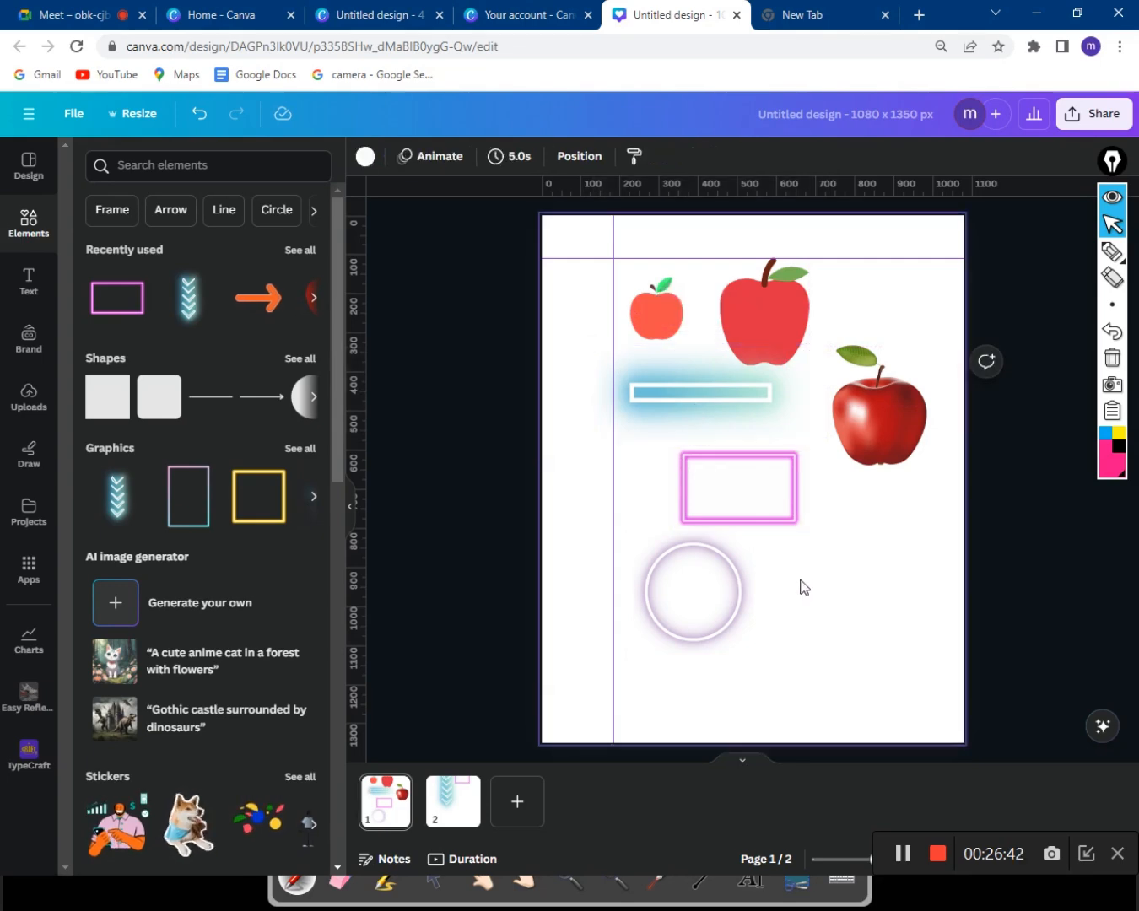
click(523, 804)
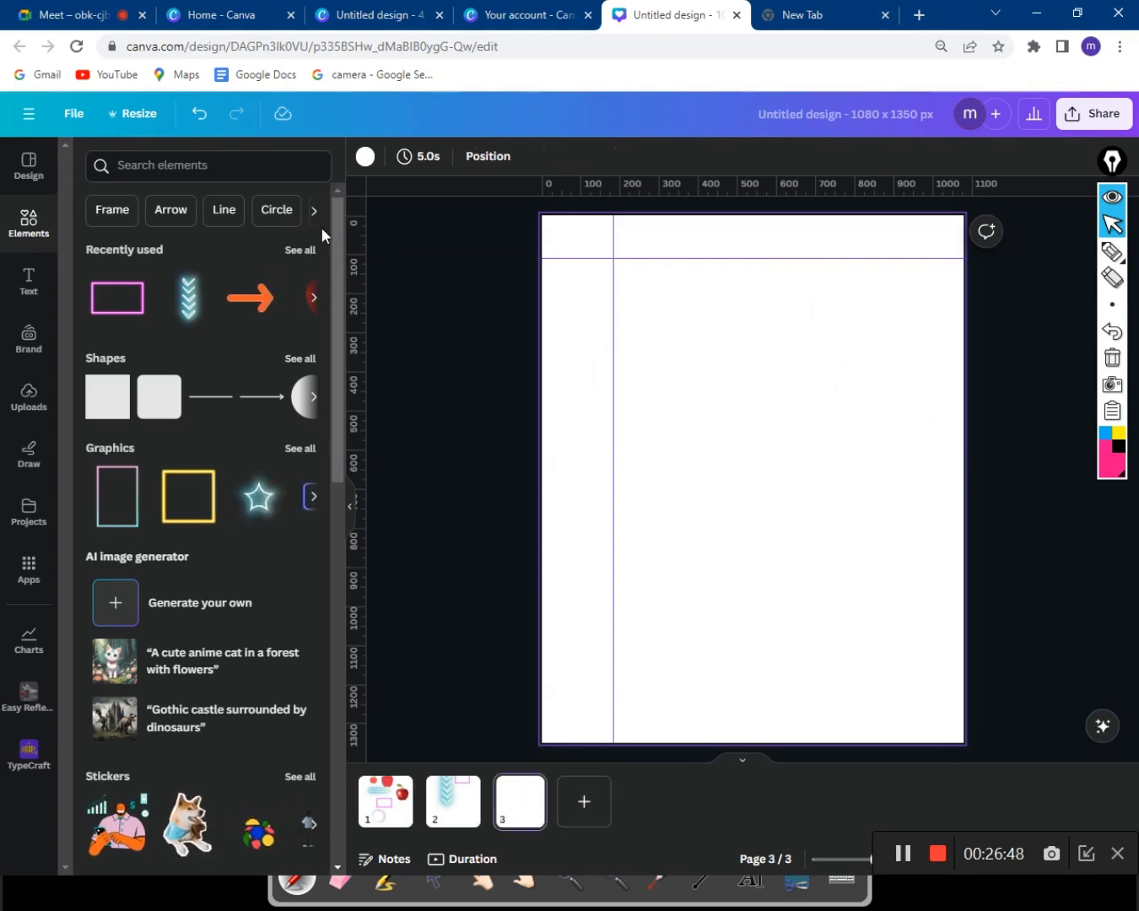
Turn off 'Show rulers and guides' in File > Settings.
click(84, 114)
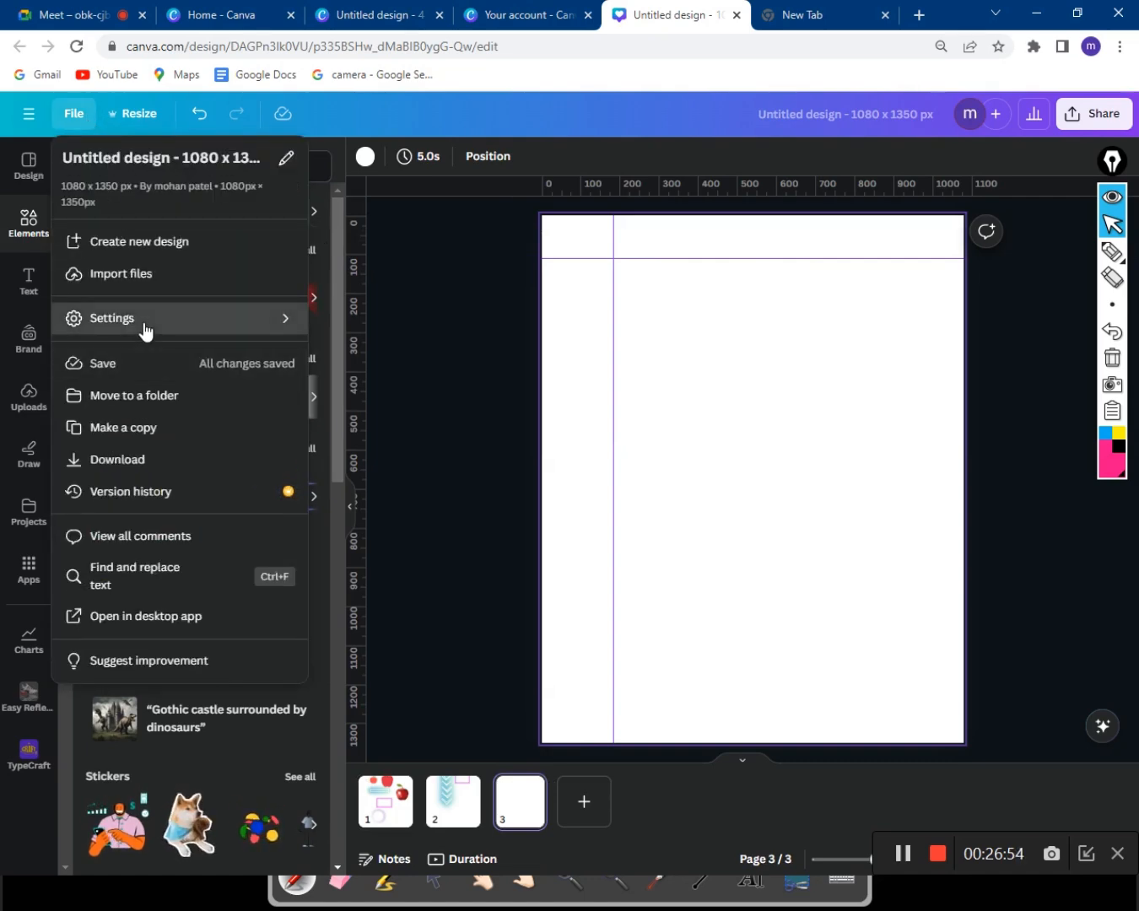
mouse_move(145, 330)
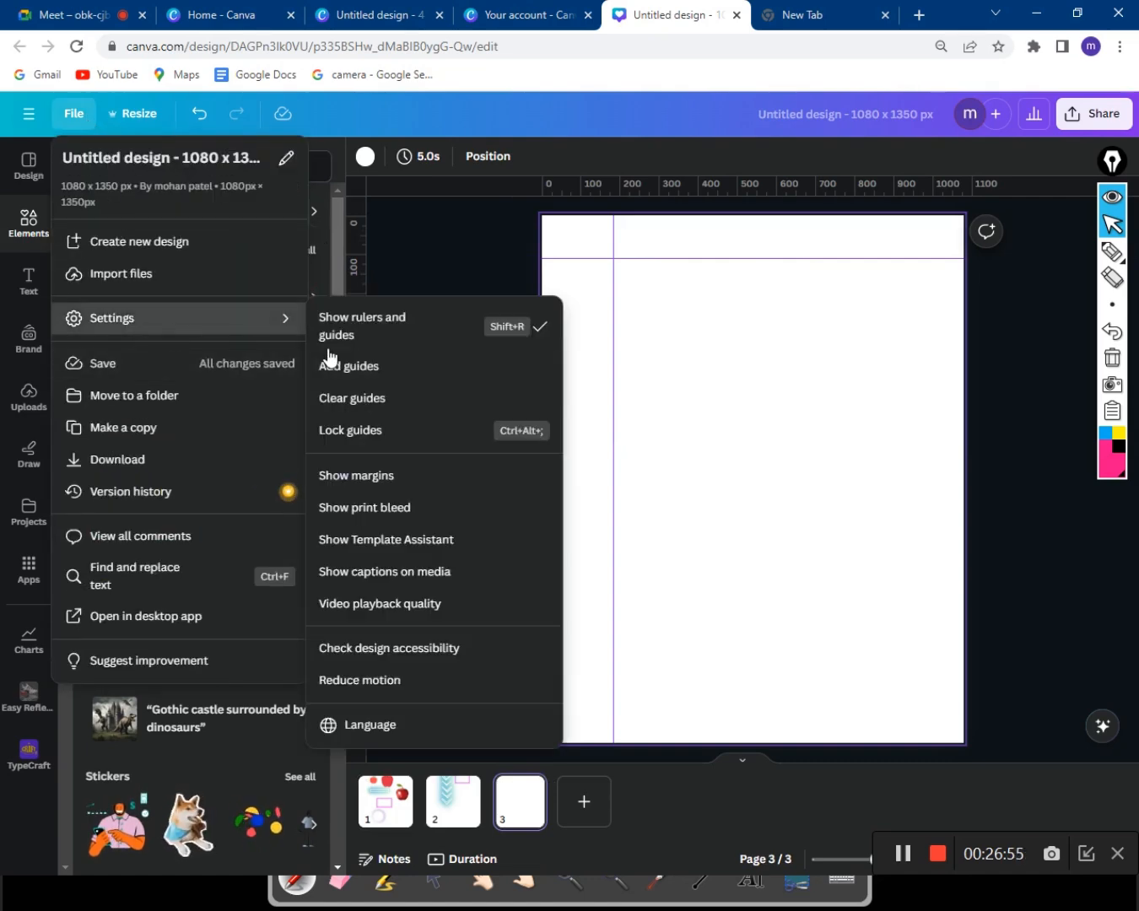
click(538, 330)
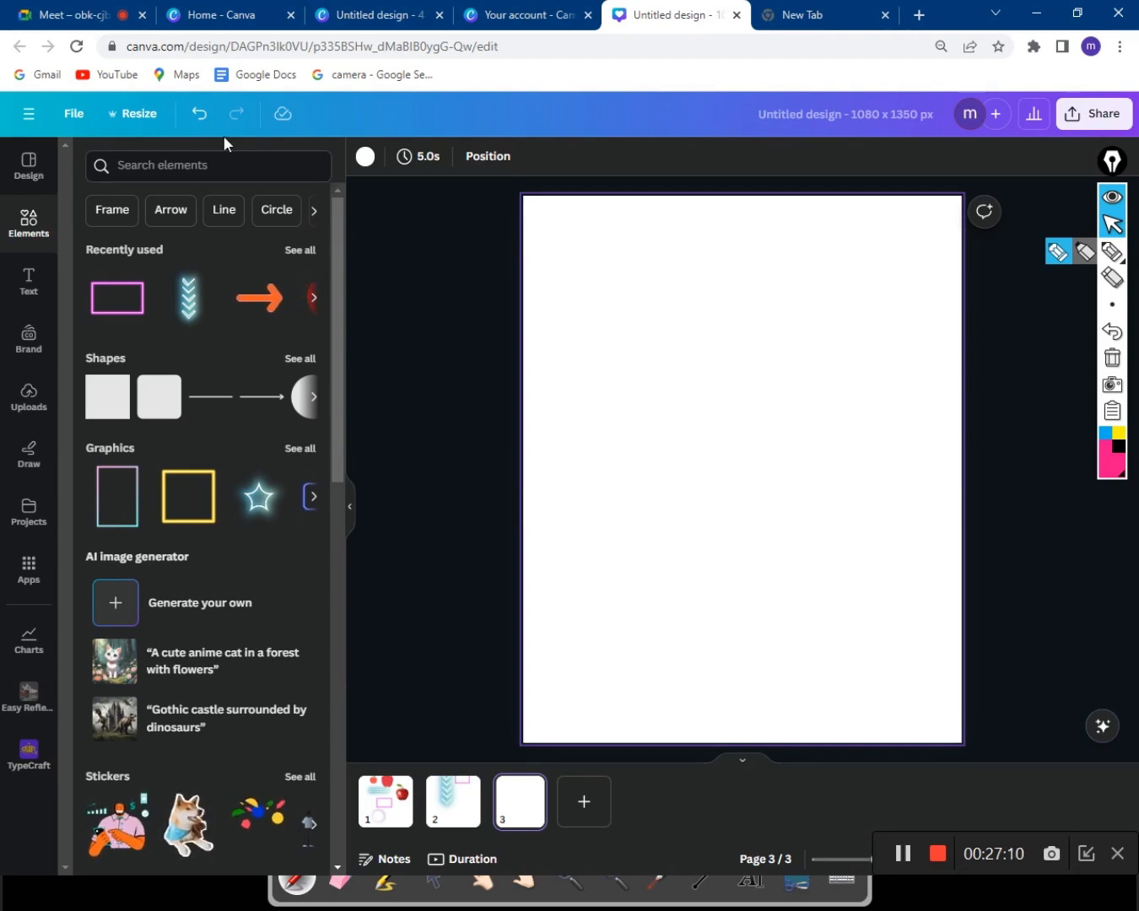
click(179, 308)
drag(549, 402, 569, 361)
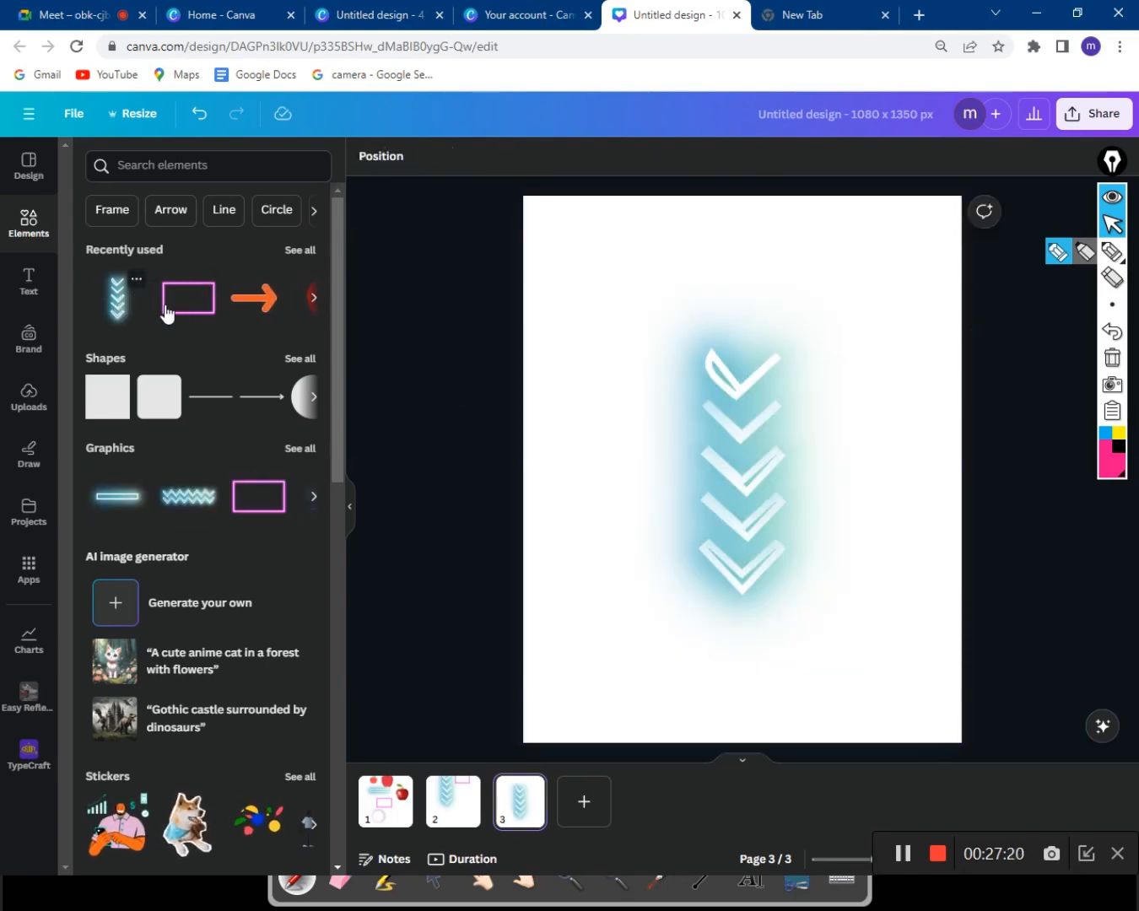
click(709, 440)
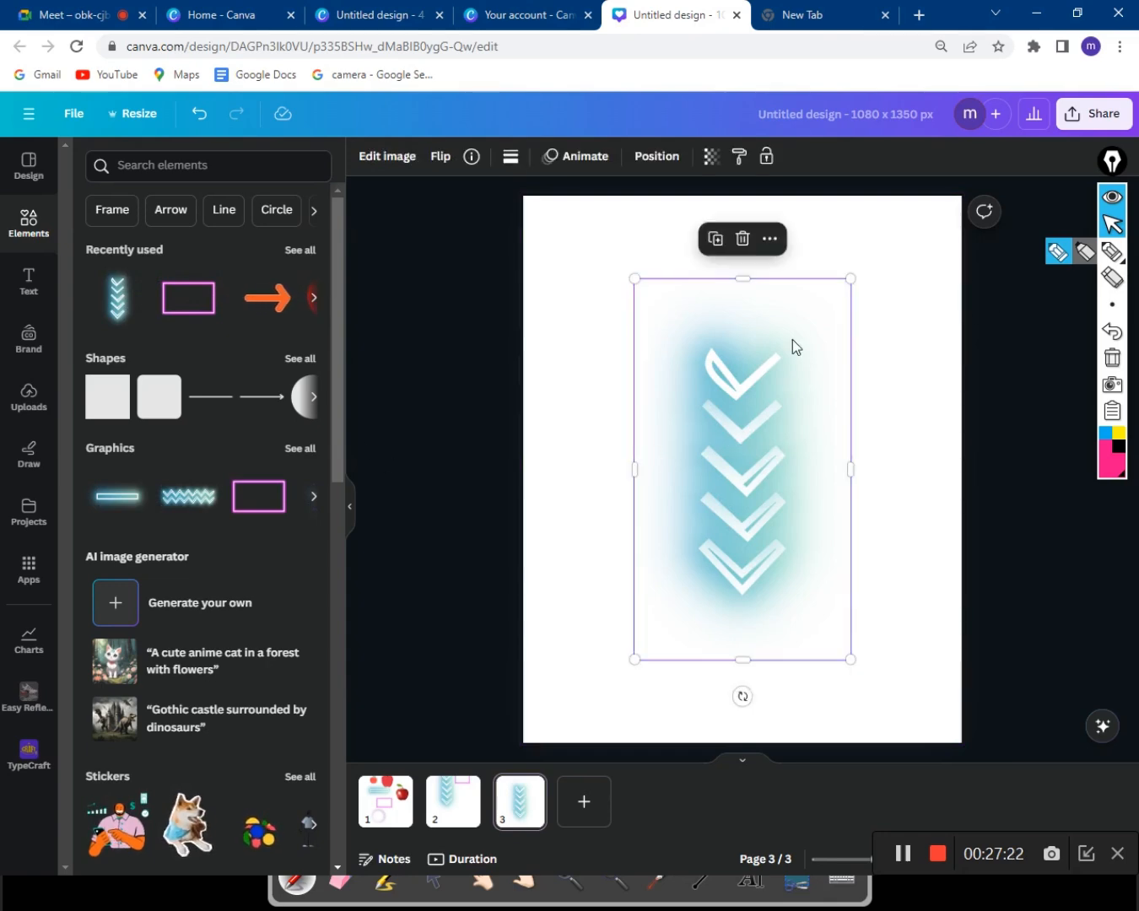
click(739, 240)
click(213, 173)
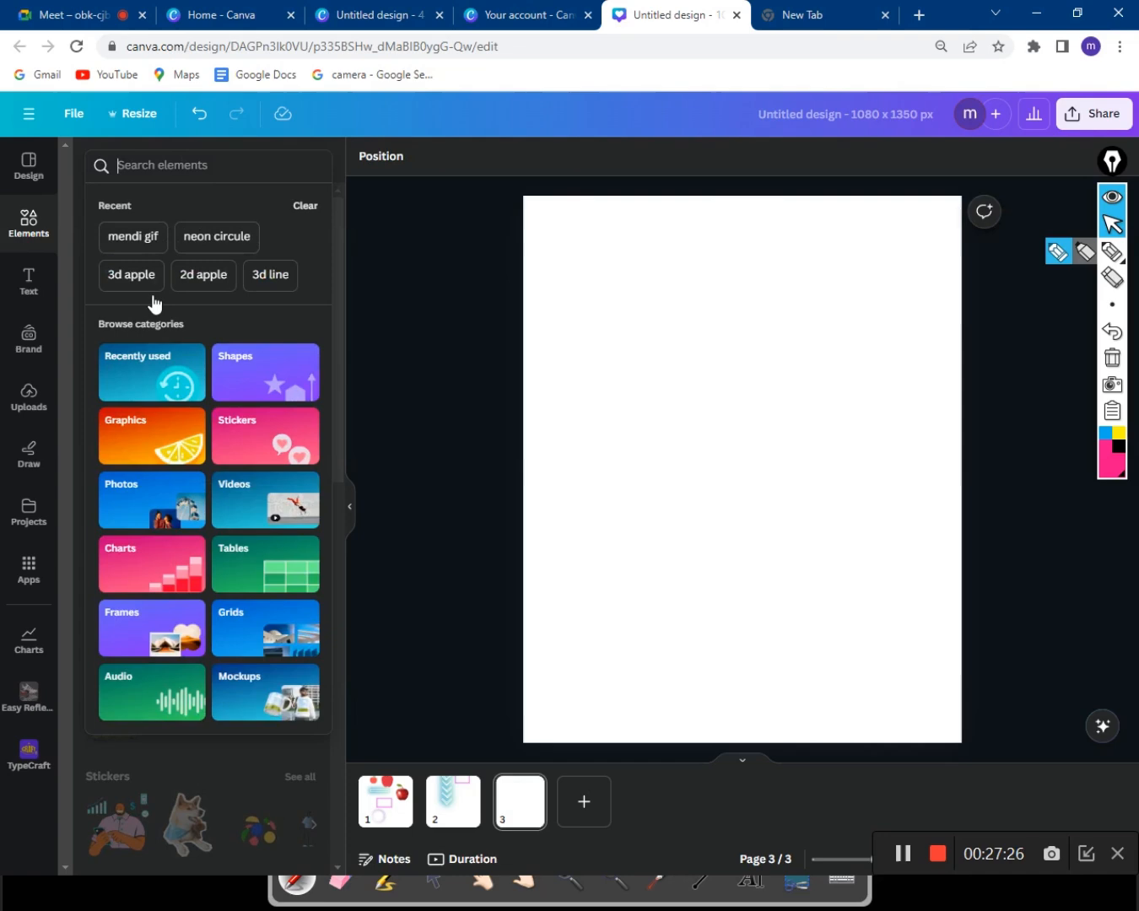
click(179, 418)
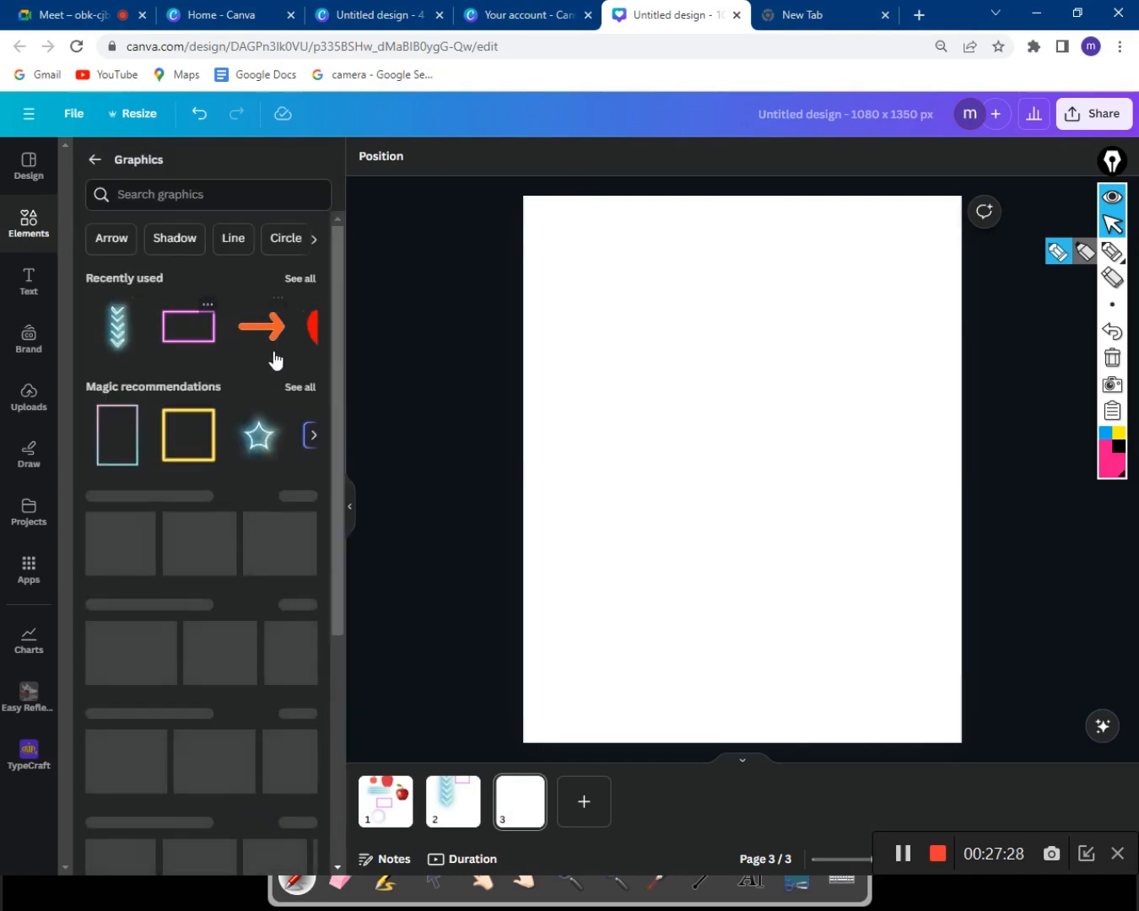
scroll(281, 349, down, 5)
scroll(280, 355, up, 5)
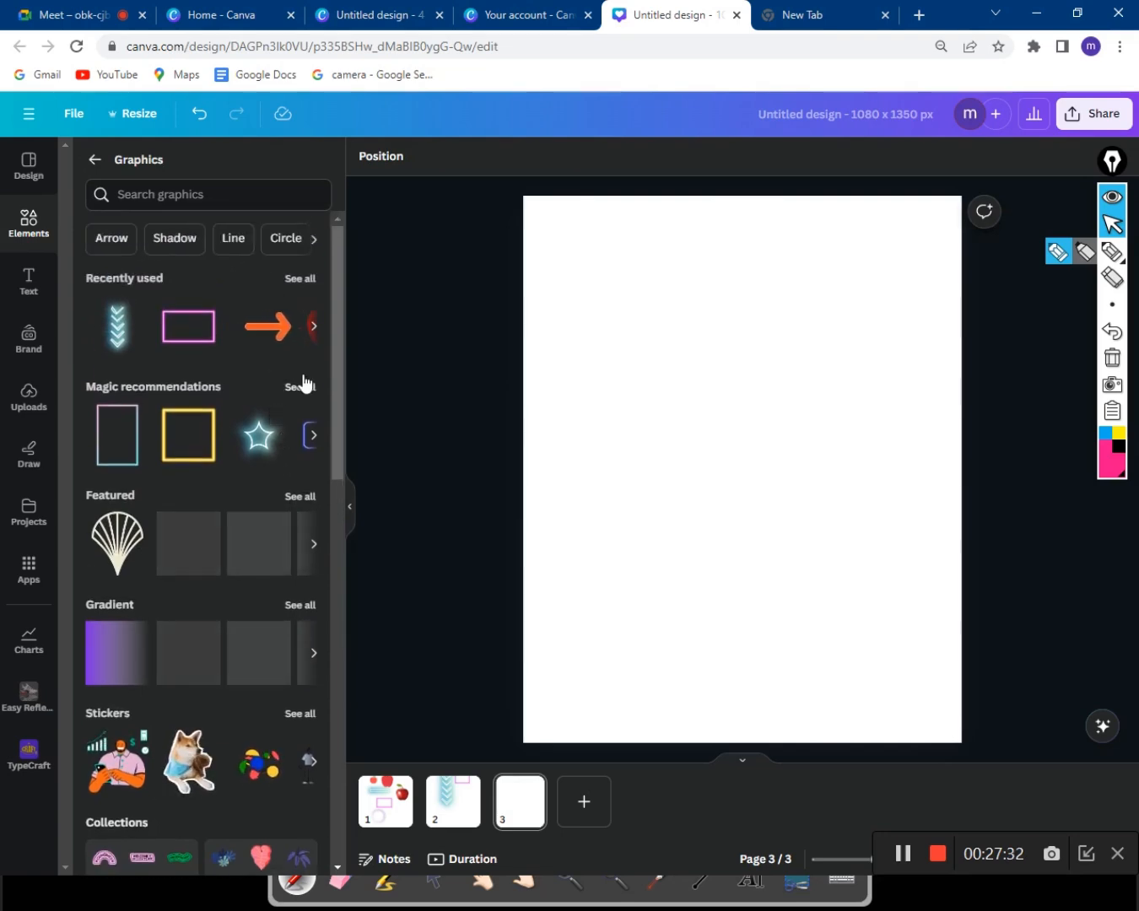
click(303, 384)
scroll(284, 412, down, 2)
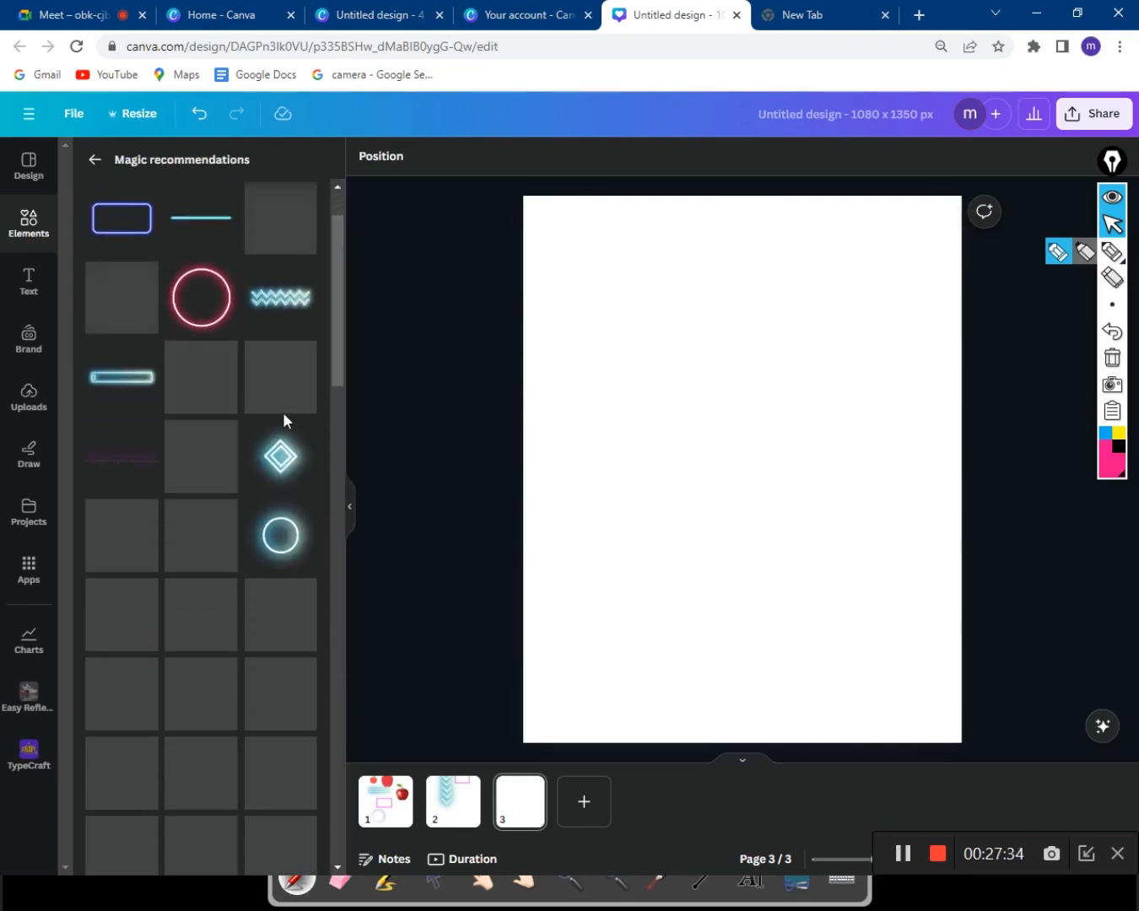
scroll(283, 421, down, 4)
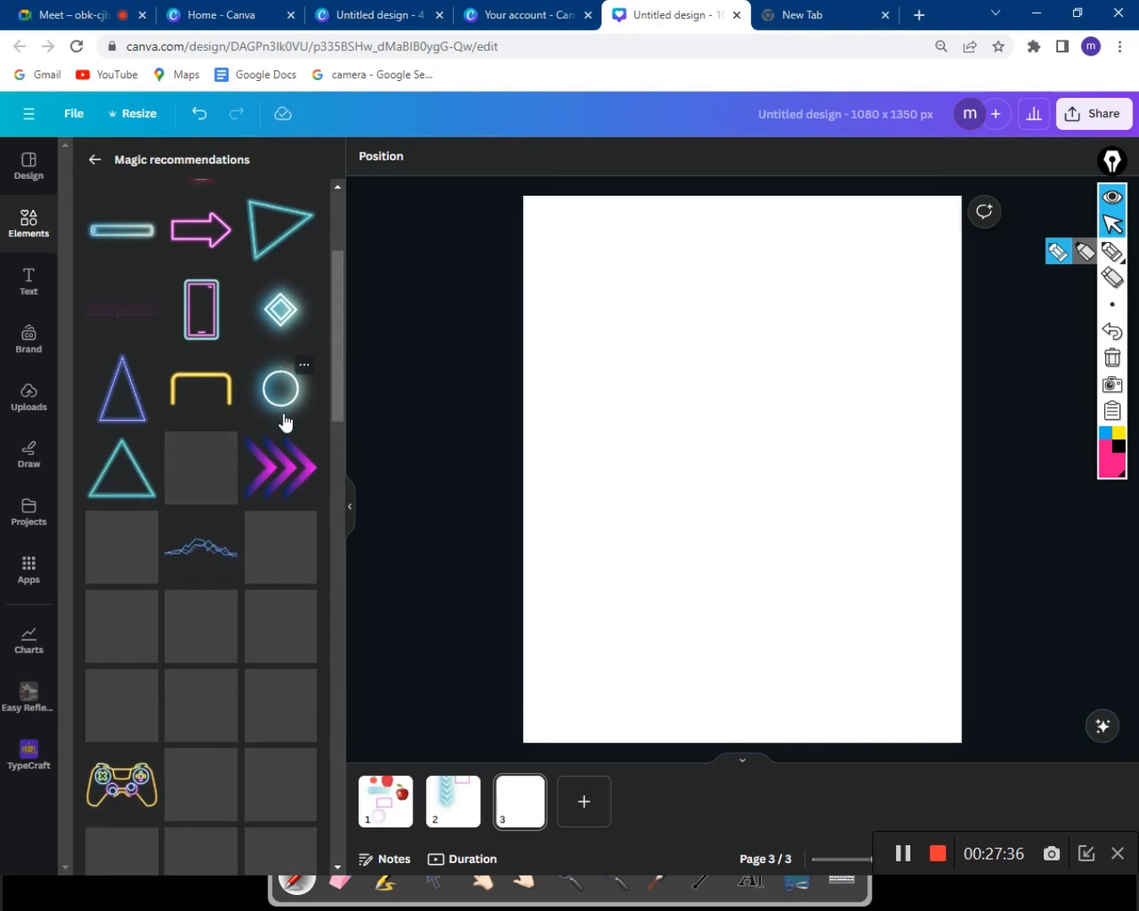
scroll(286, 422, down, 4)
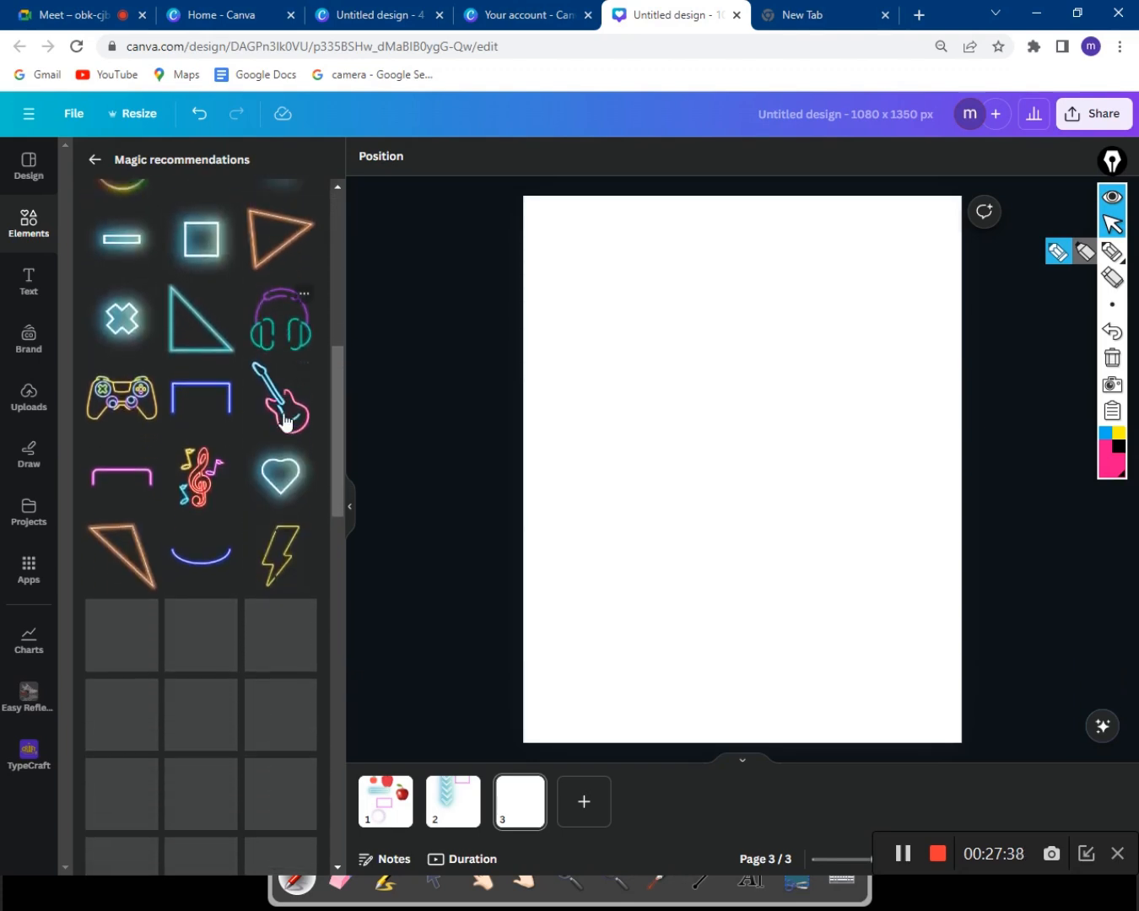
scroll(283, 419, down, 2)
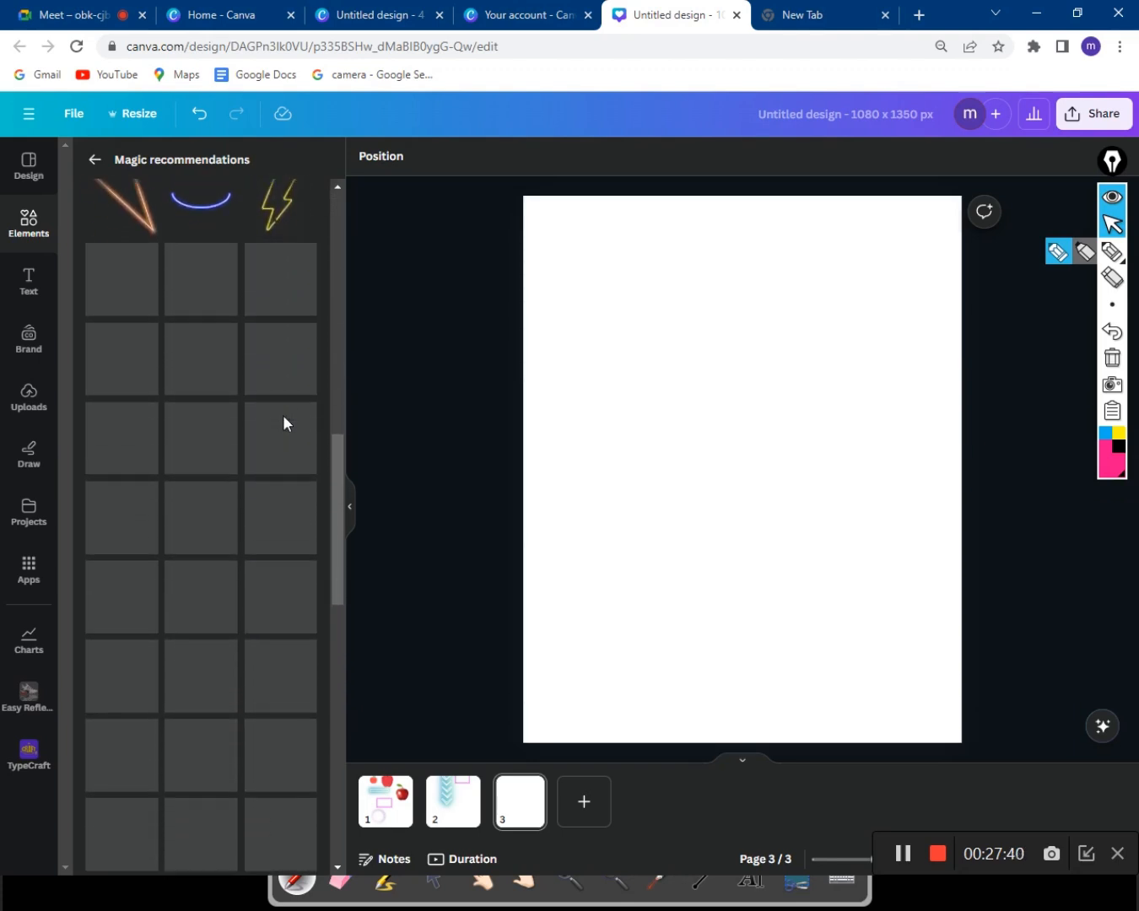
scroll(296, 424, up, 4)
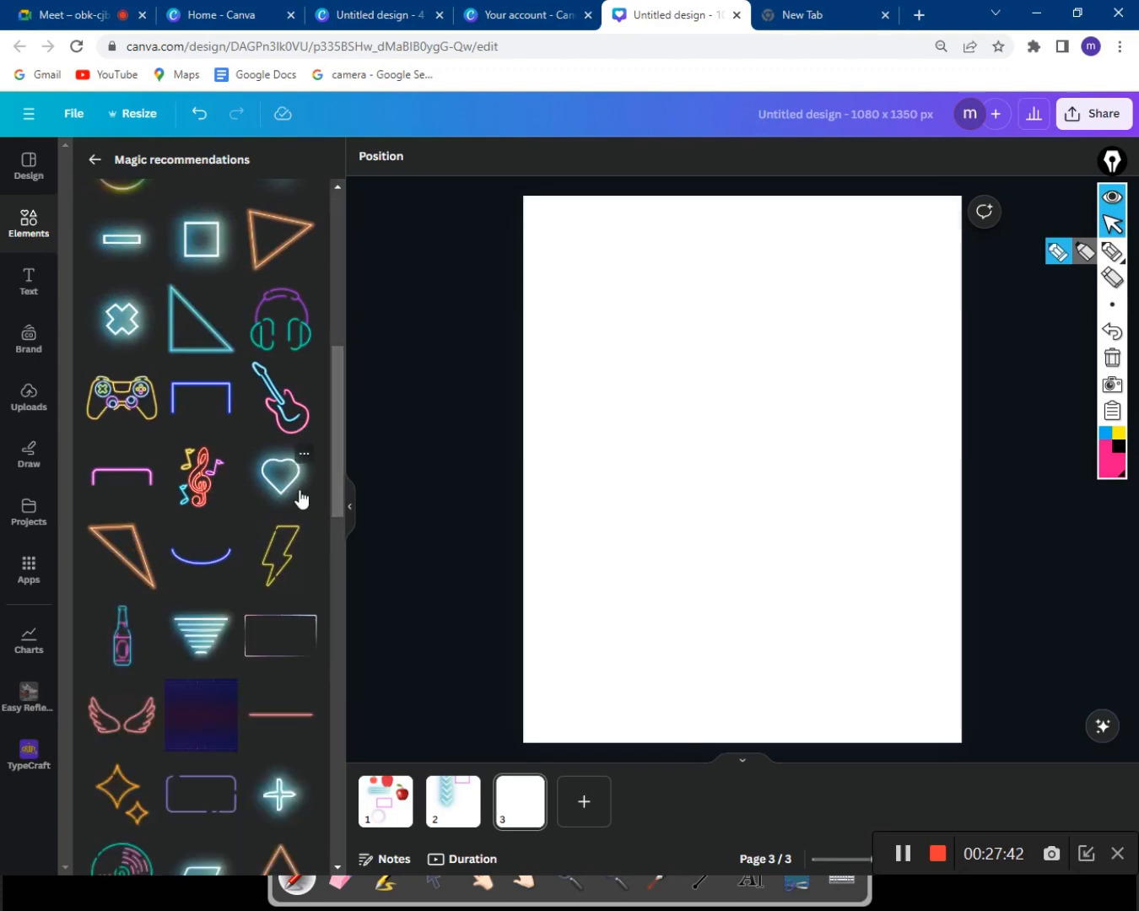
scroll(295, 494, down, 4)
Add the purple synthwave grid graphic, enlarge it, and centre it on page 3.
click(200, 370)
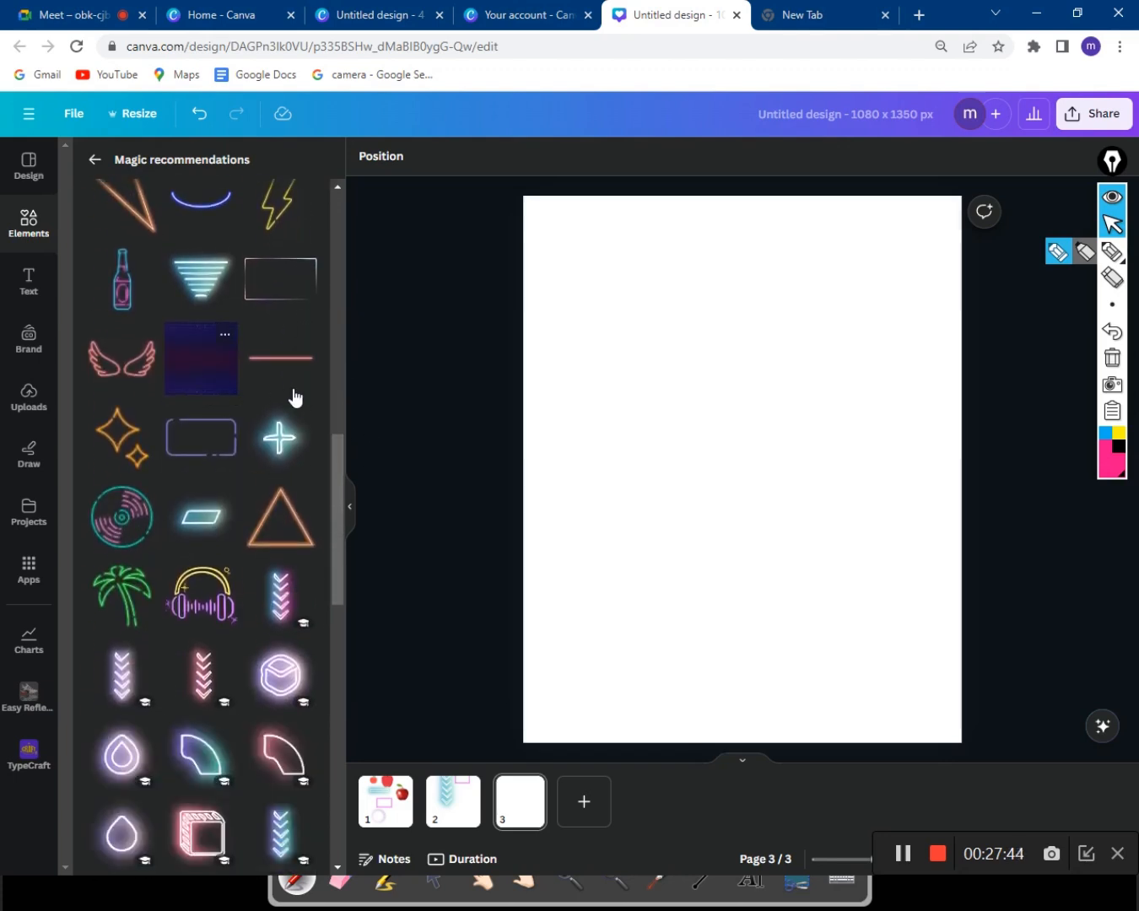
drag(727, 467, 675, 377)
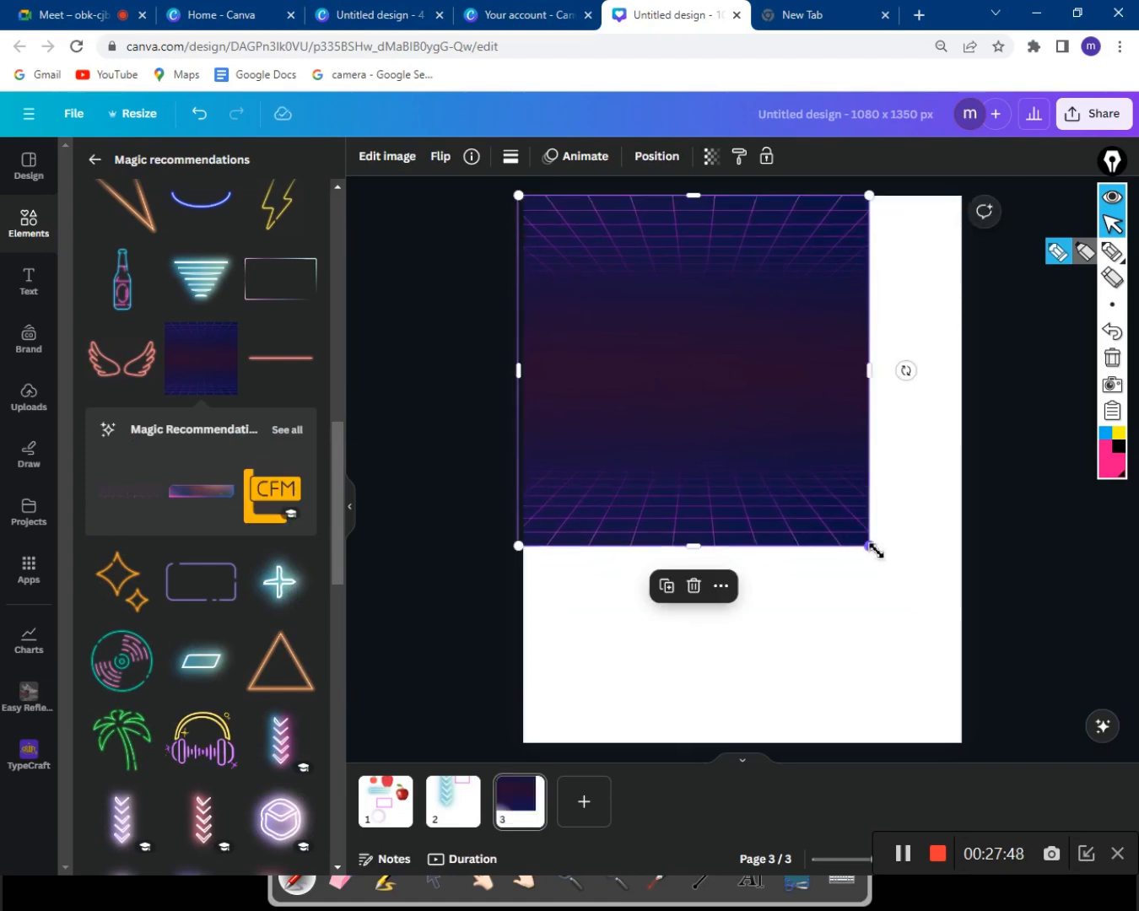
drag(876, 550, 852, 596)
drag(681, 397, 738, 442)
click(1012, 501)
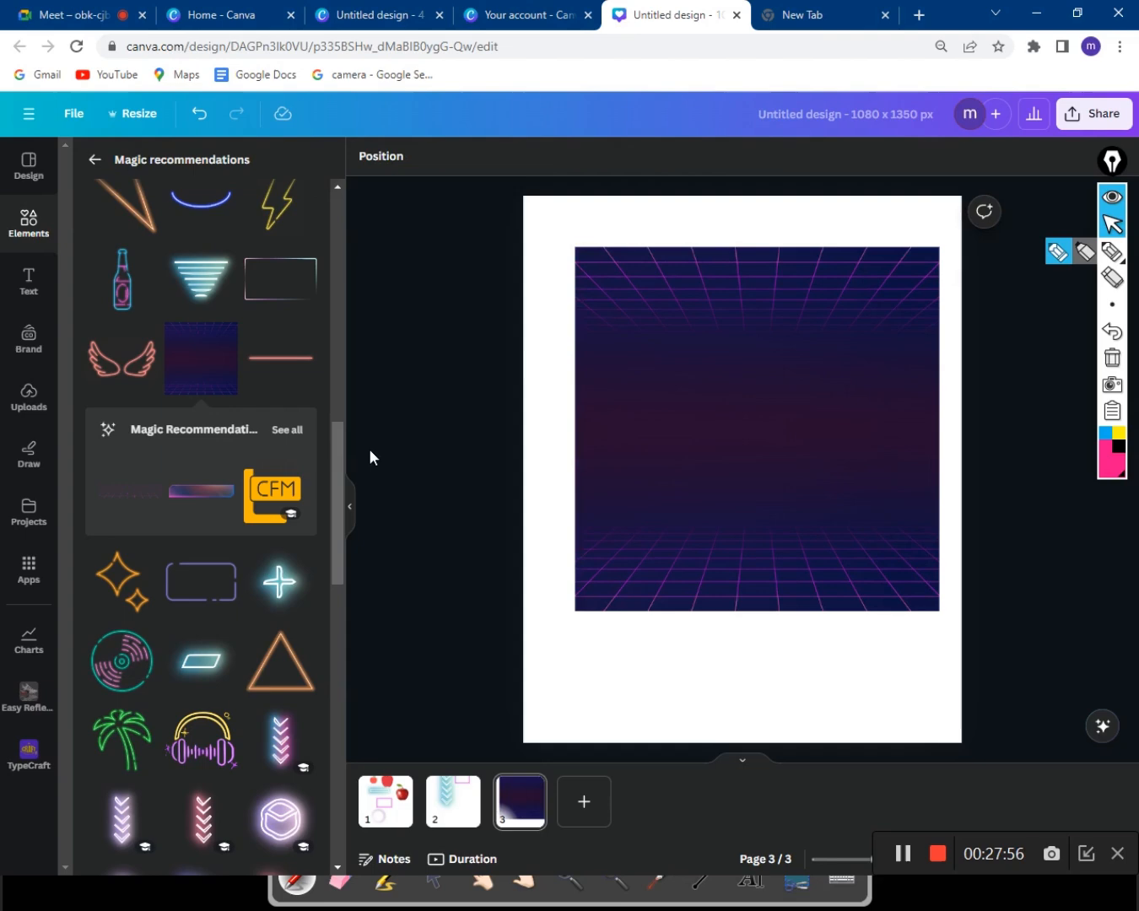
Add a heading from the Text panel, then undo it so page 3 has no heading.
click(348, 513)
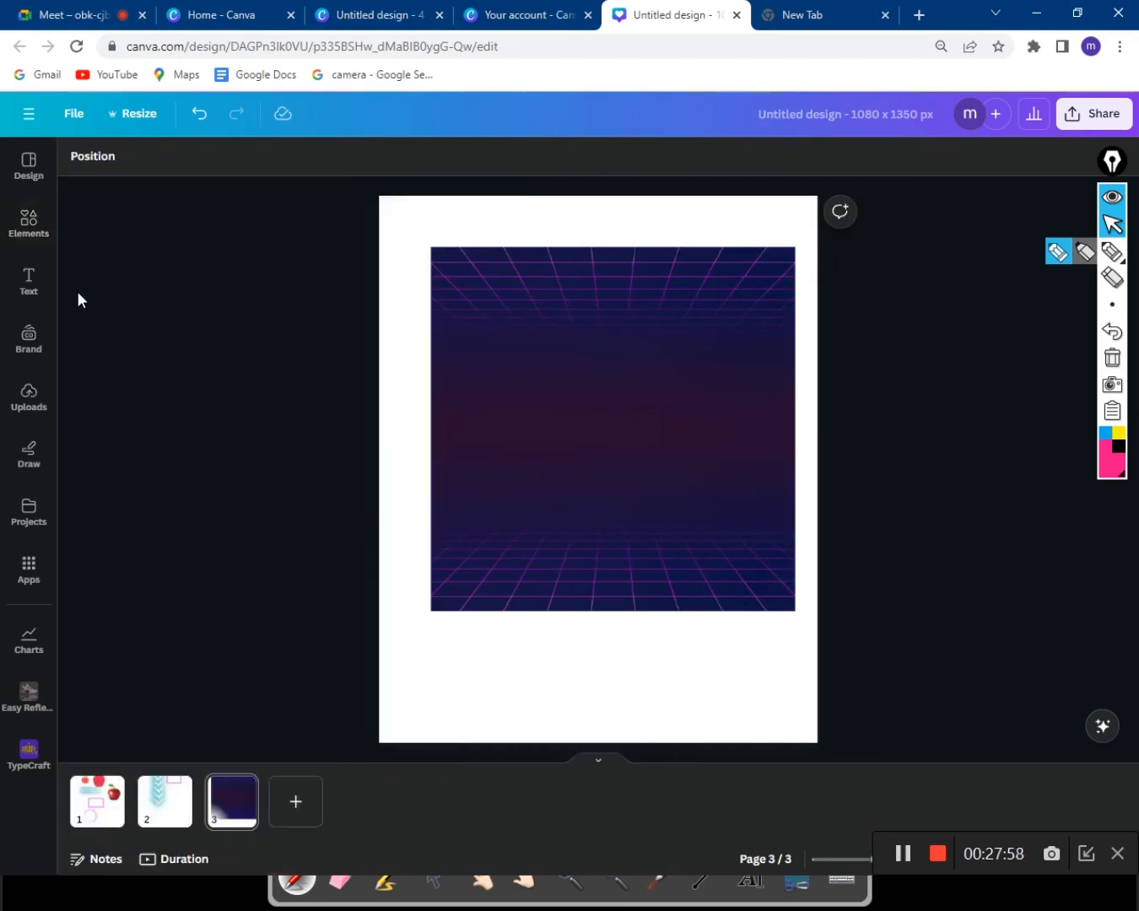
click(29, 291)
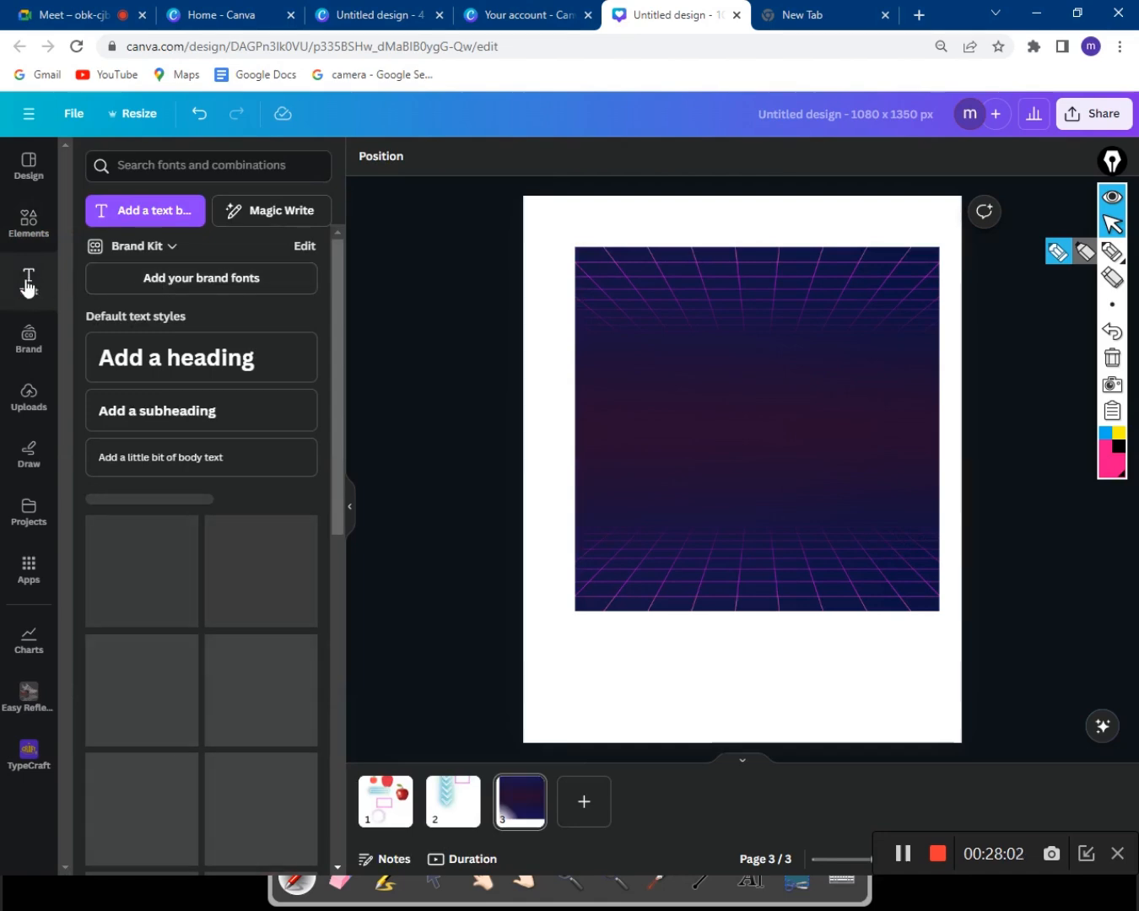
click(173, 359)
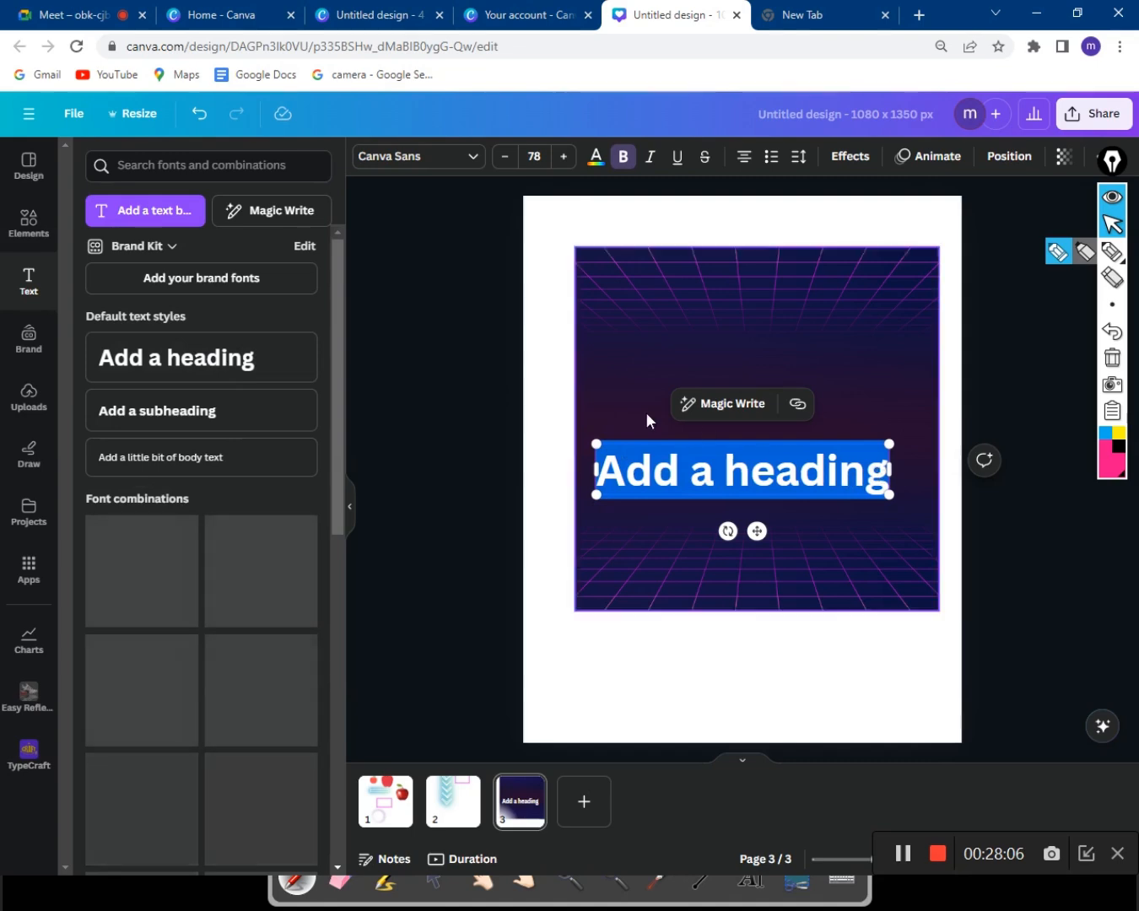
key(ctrl+z)
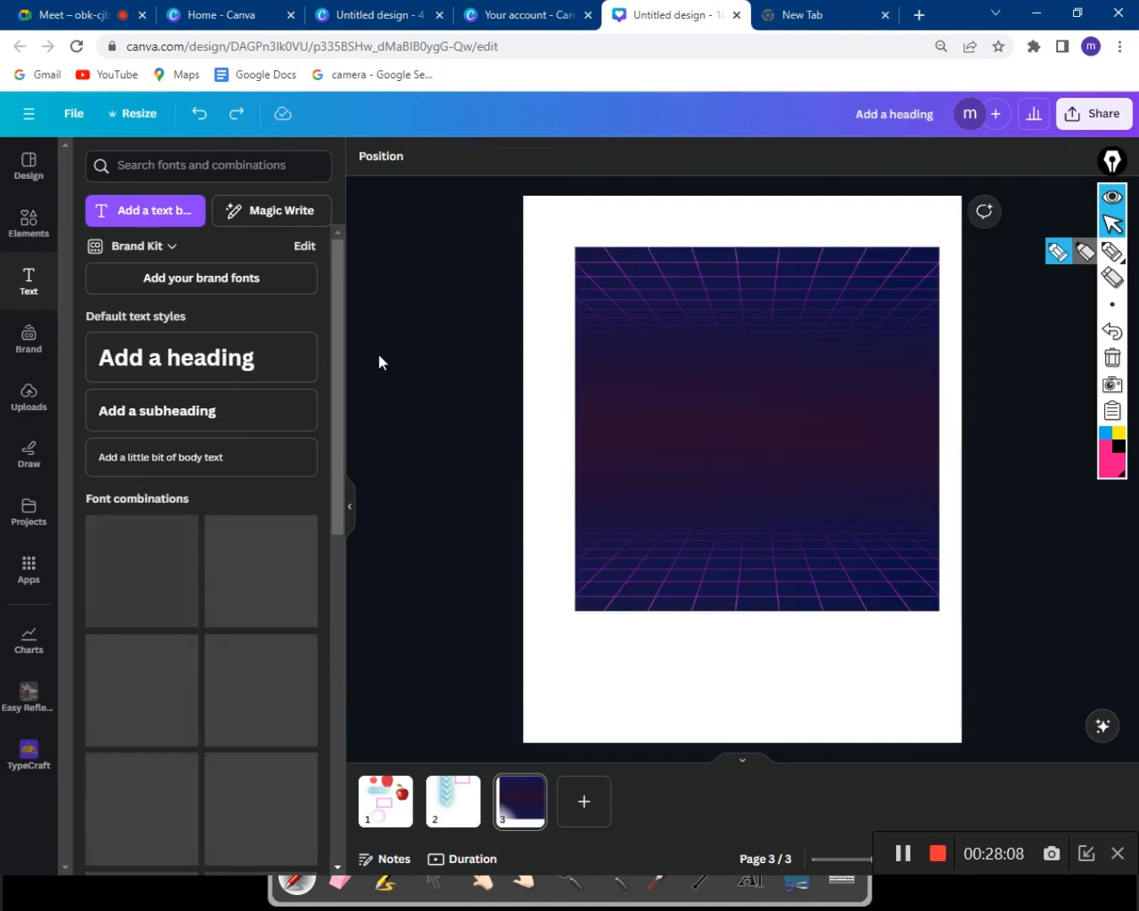
click(30, 227)
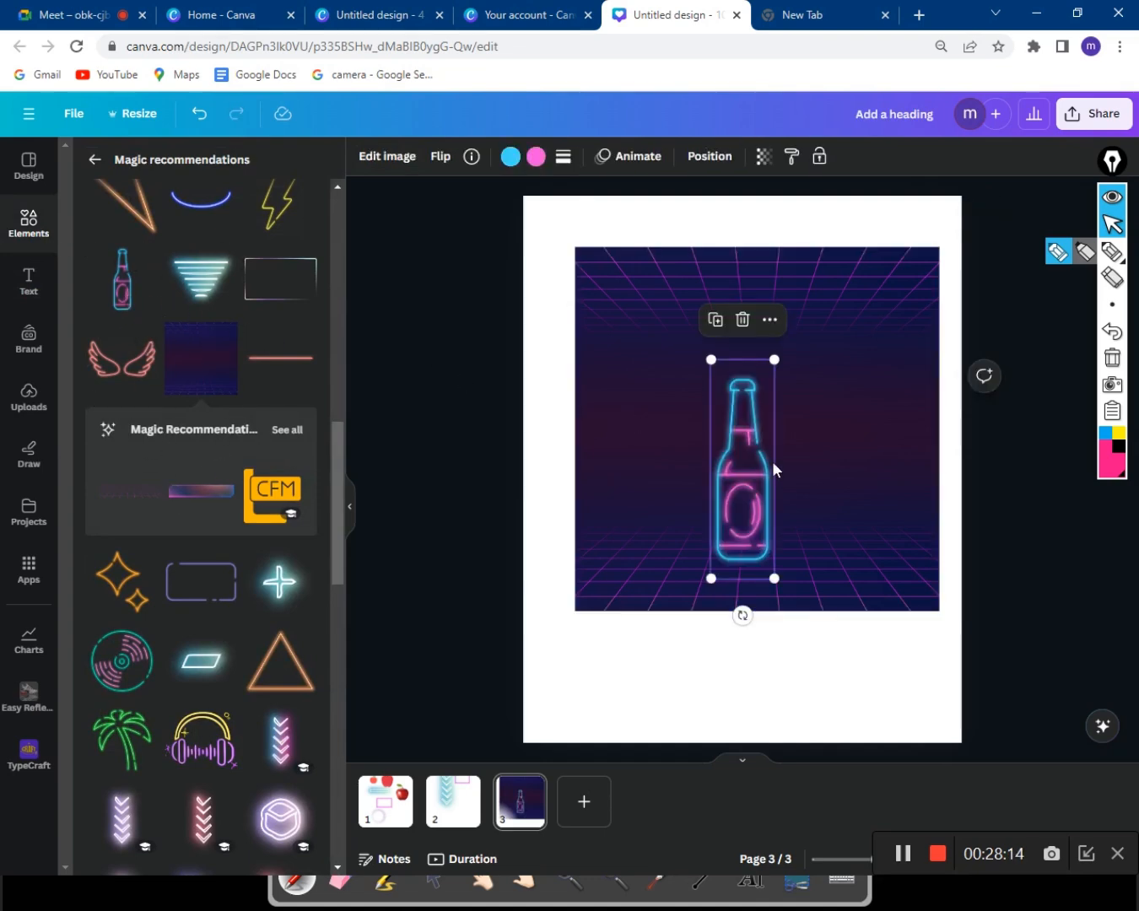
Shrink the neon bottle and place it over the grid's lower-left edge.
mouse_move(753, 490)
mouse_down()
mouse_move(760, 474)
mouse_move(745, 495)
mouse_up()
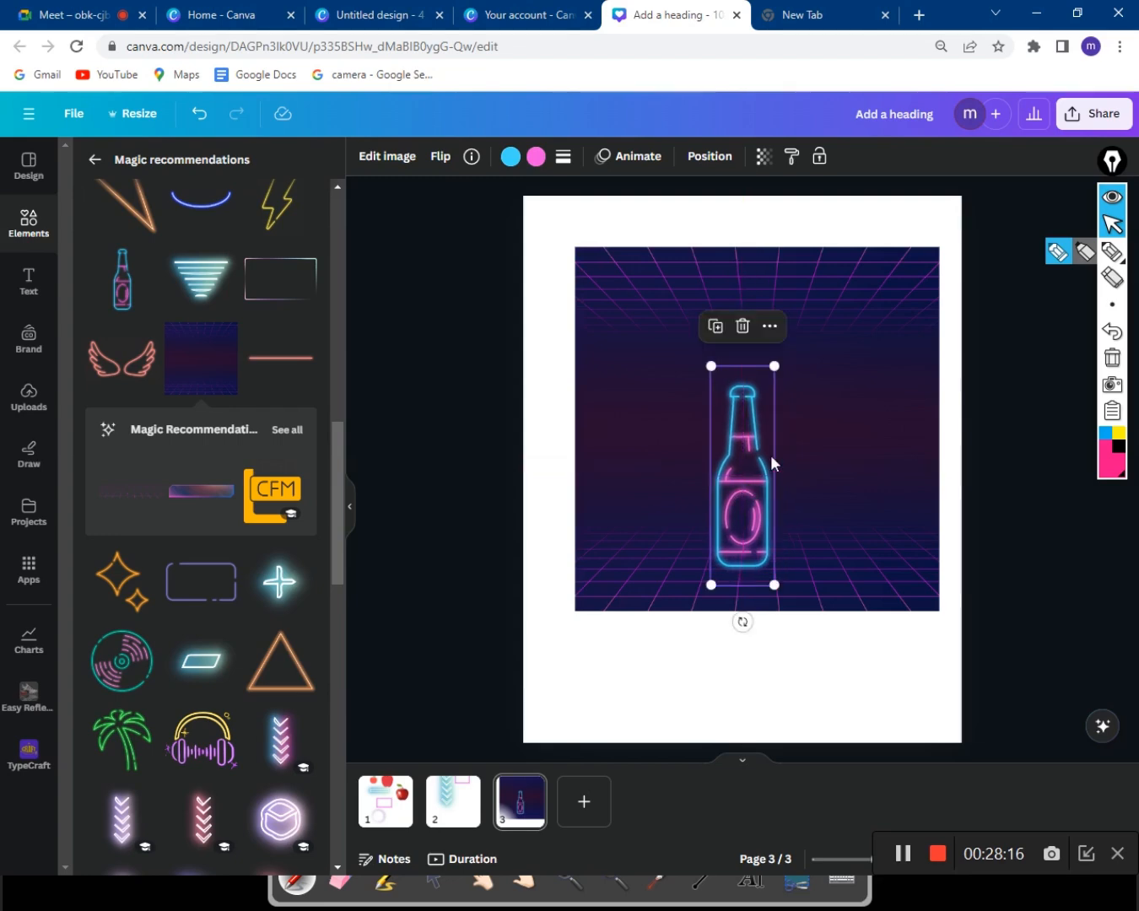
drag(776, 365, 763, 411)
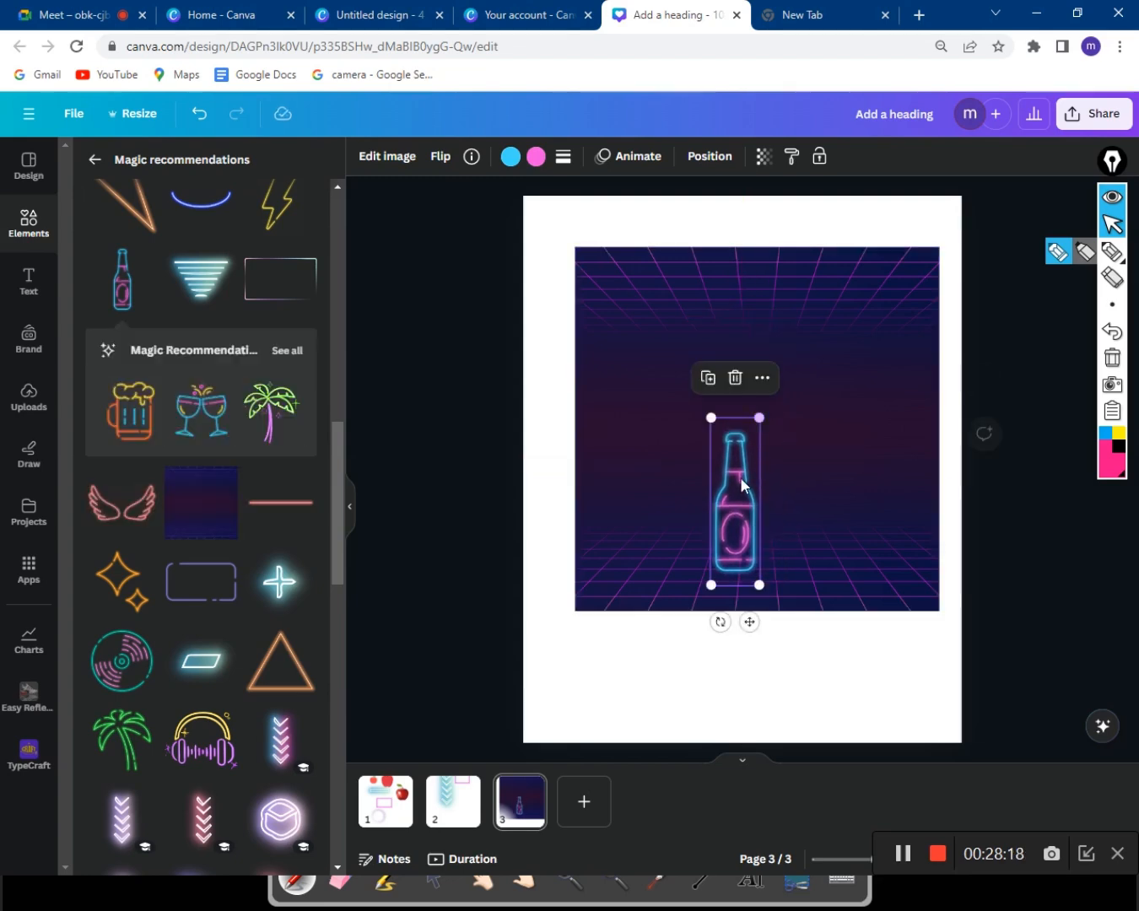
drag(745, 475, 641, 602)
Add the neon vinyl disc, enlarge it, and place it at the grid's lower right.
scroll(253, 548, down, 3)
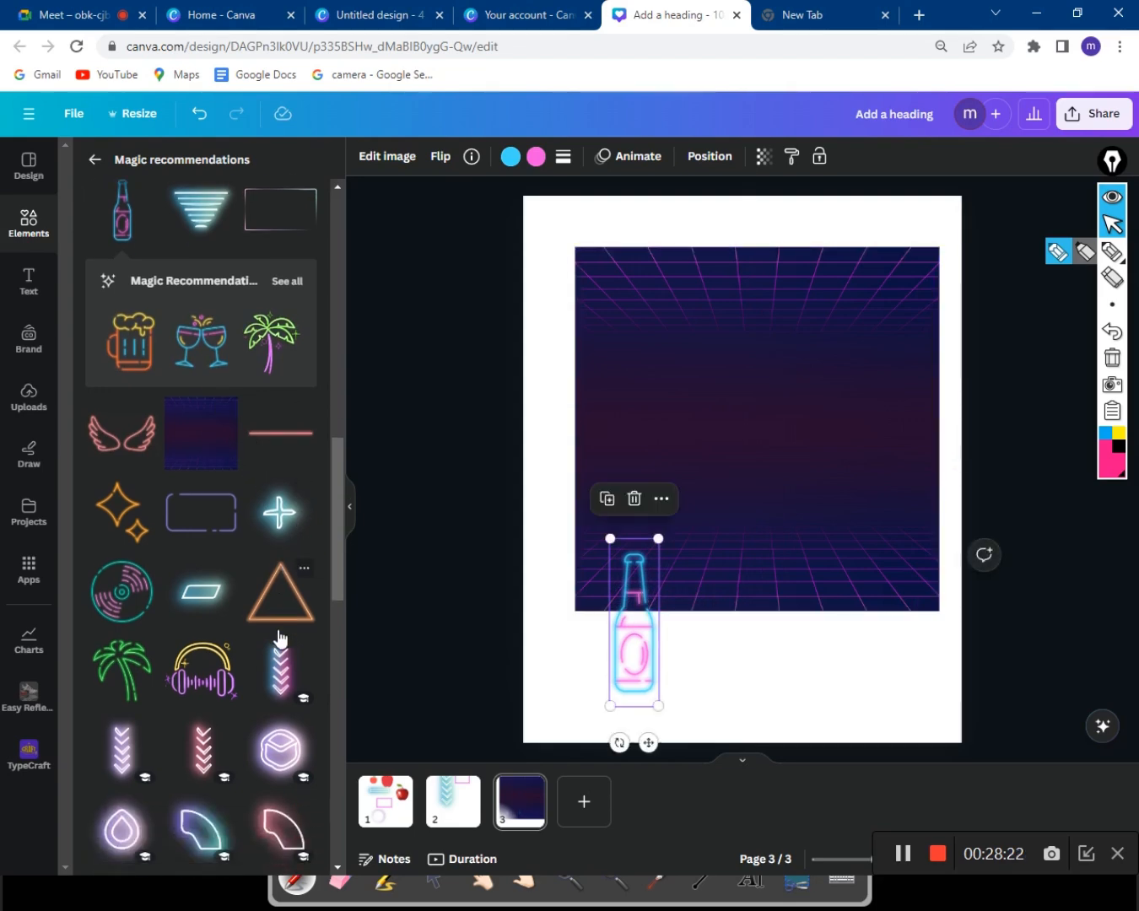
click(117, 494)
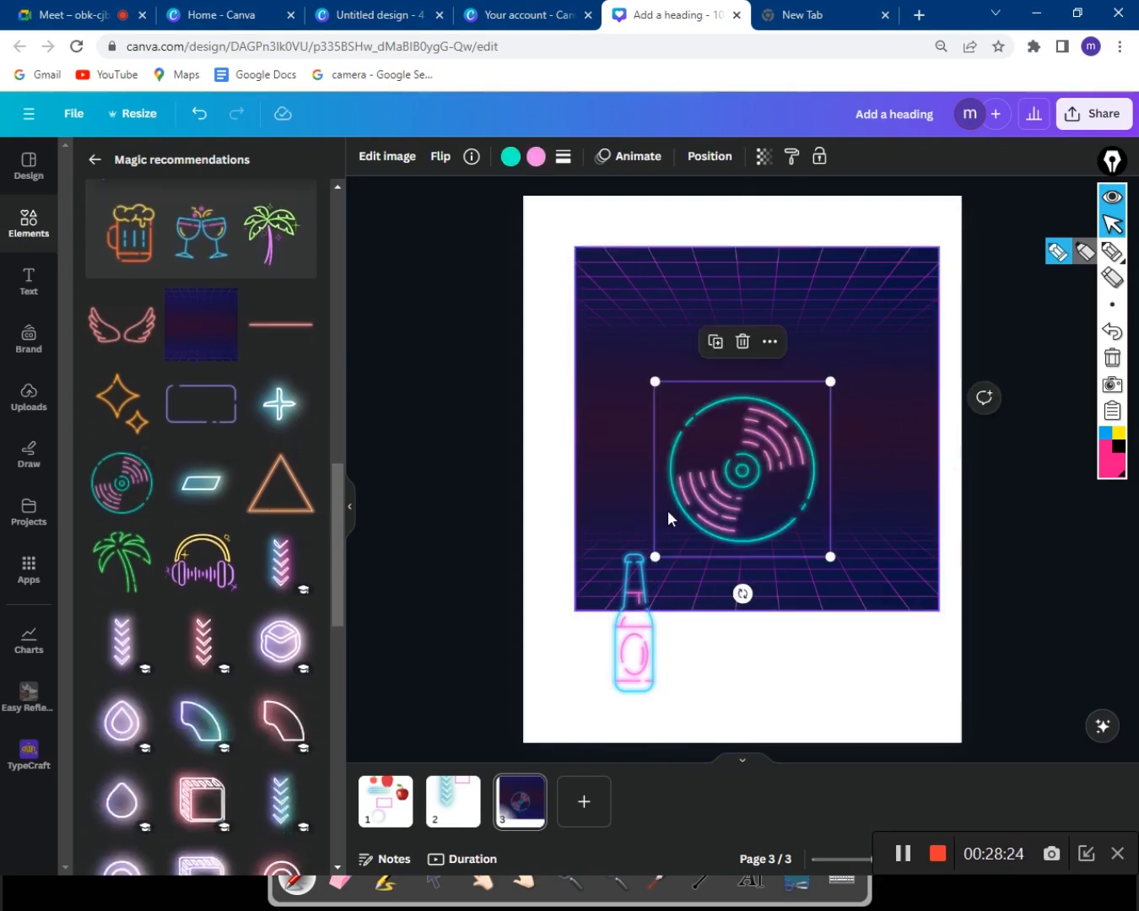
drag(830, 385, 878, 369)
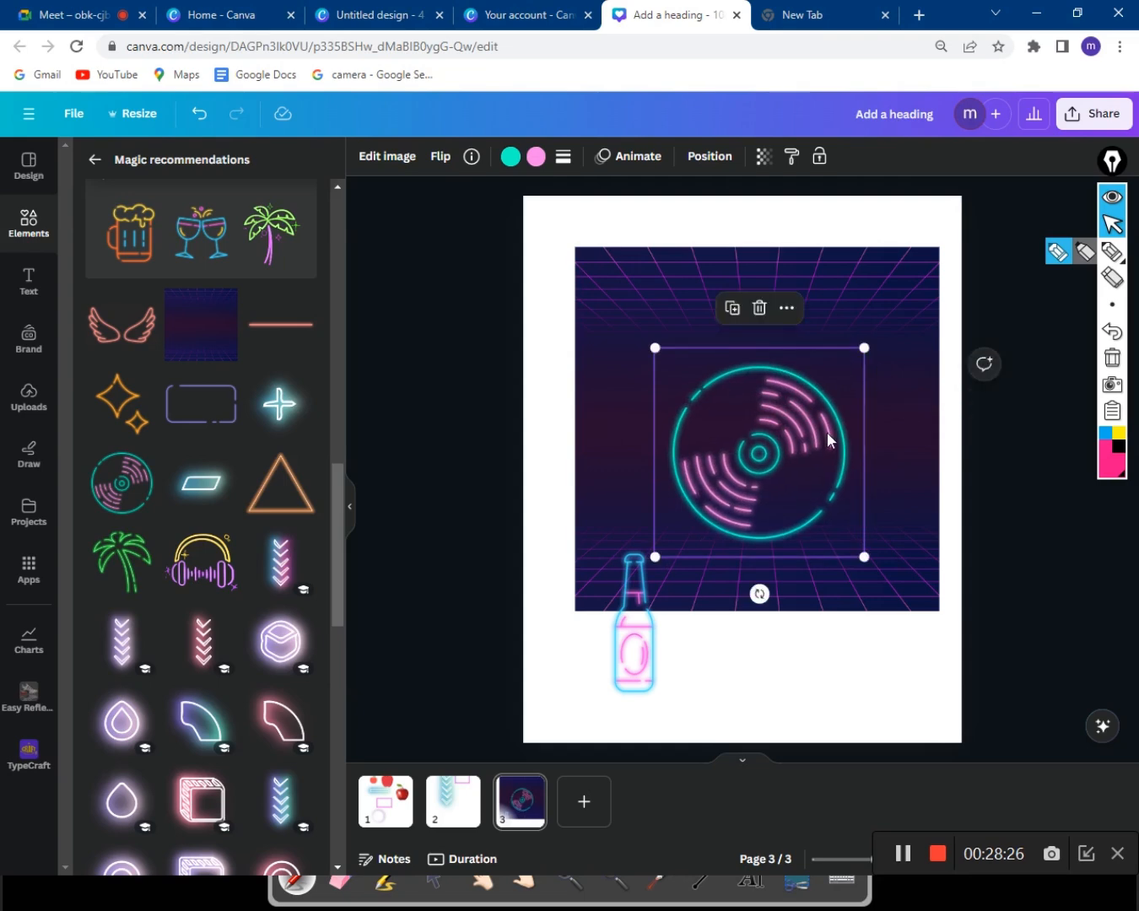
drag(825, 436, 890, 591)
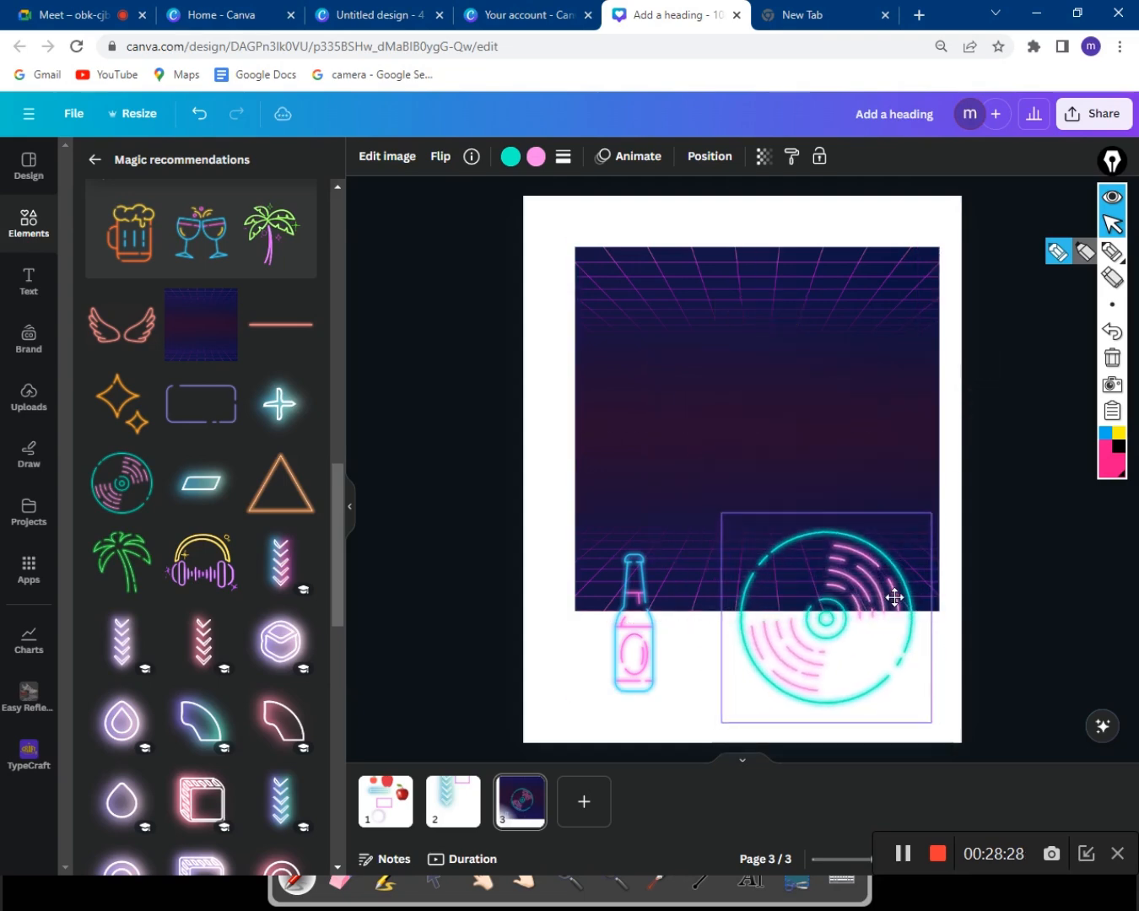
click(1070, 563)
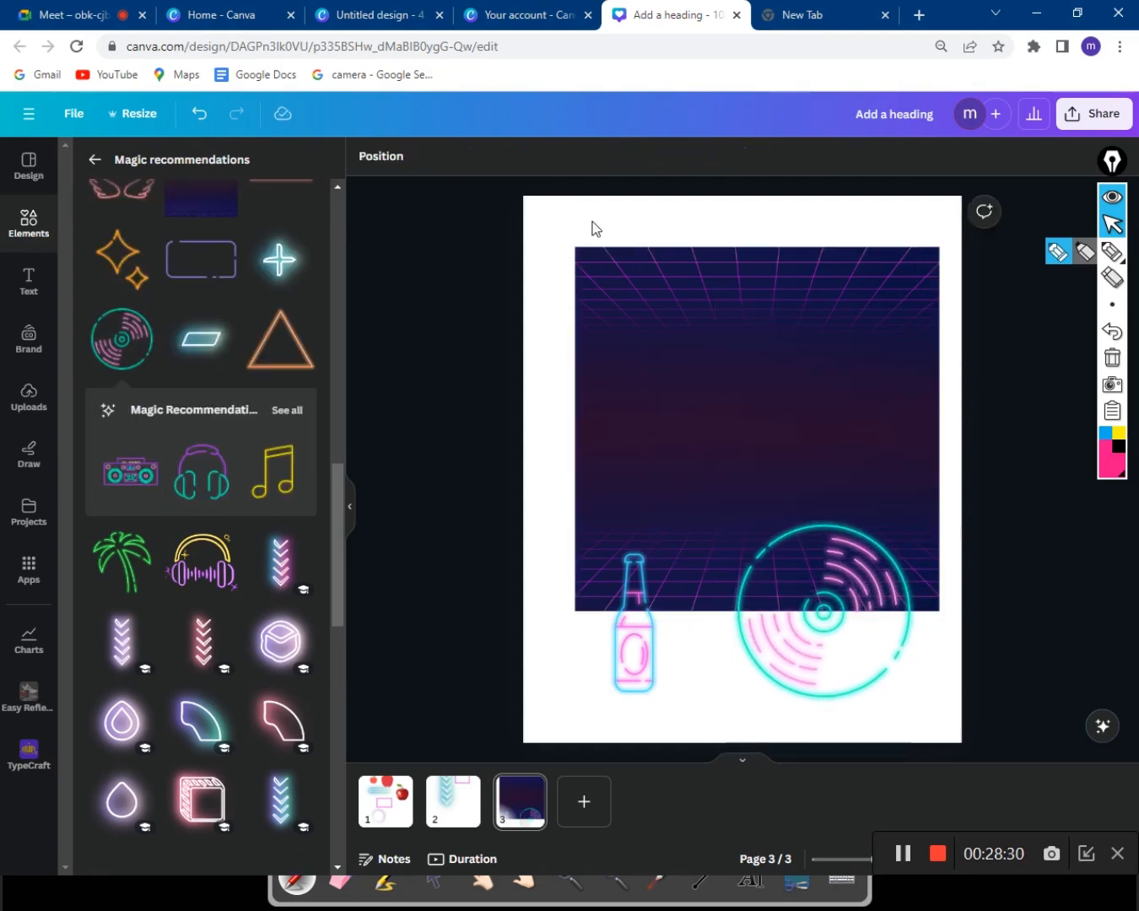
click(103, 166)
click(102, 166)
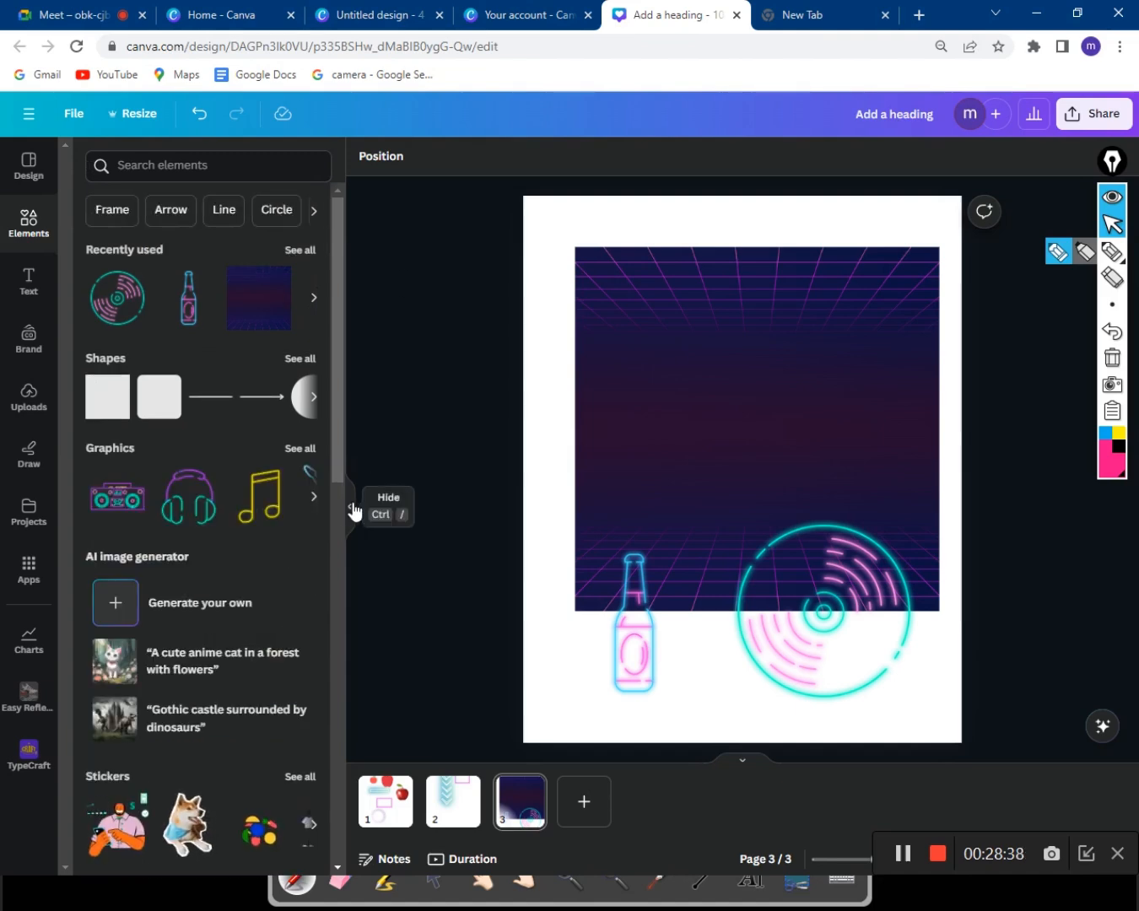
Place the cyan neon headphones graphic at the top of page 3 and collapse the side panel.
click(211, 506)
drag(697, 421, 772, 231)
click(393, 351)
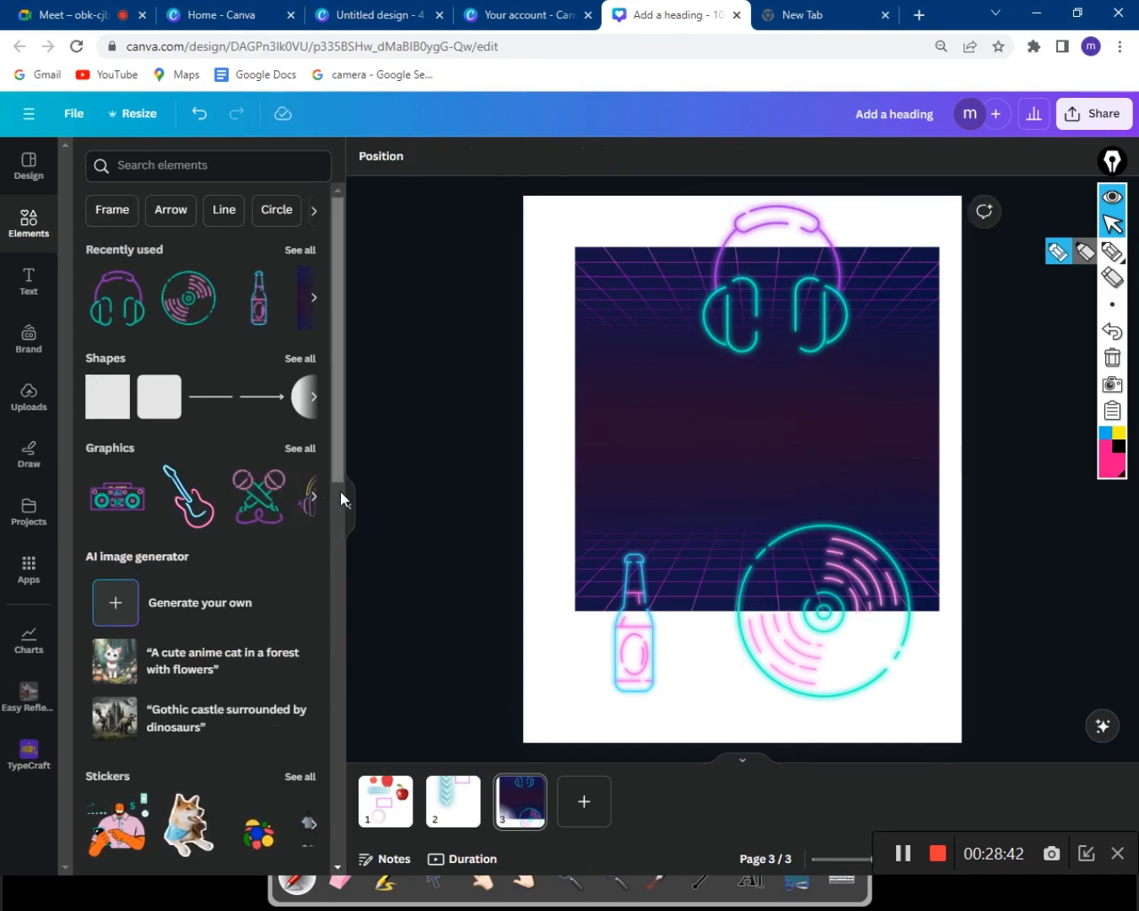
click(342, 500)
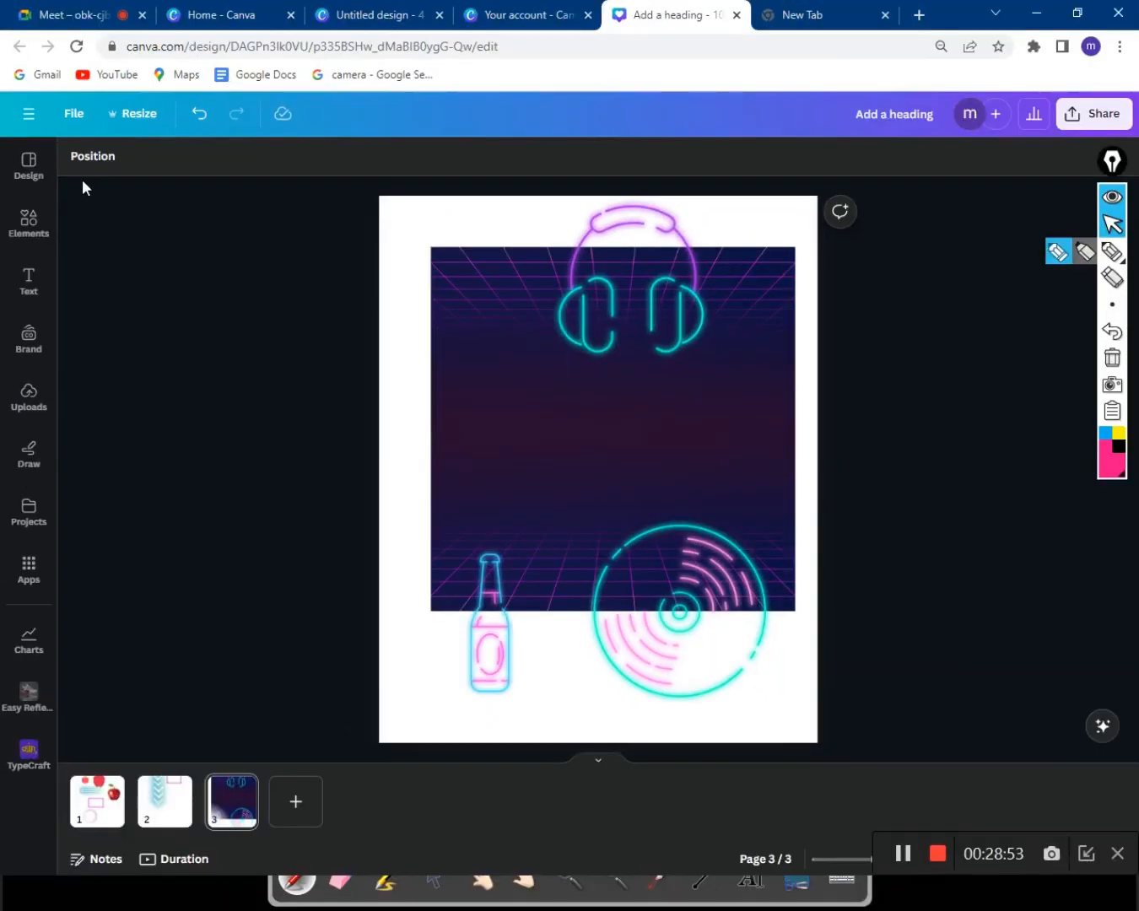
scroll(77, 171, up, 5)
scroll(78, 172, up, 4)
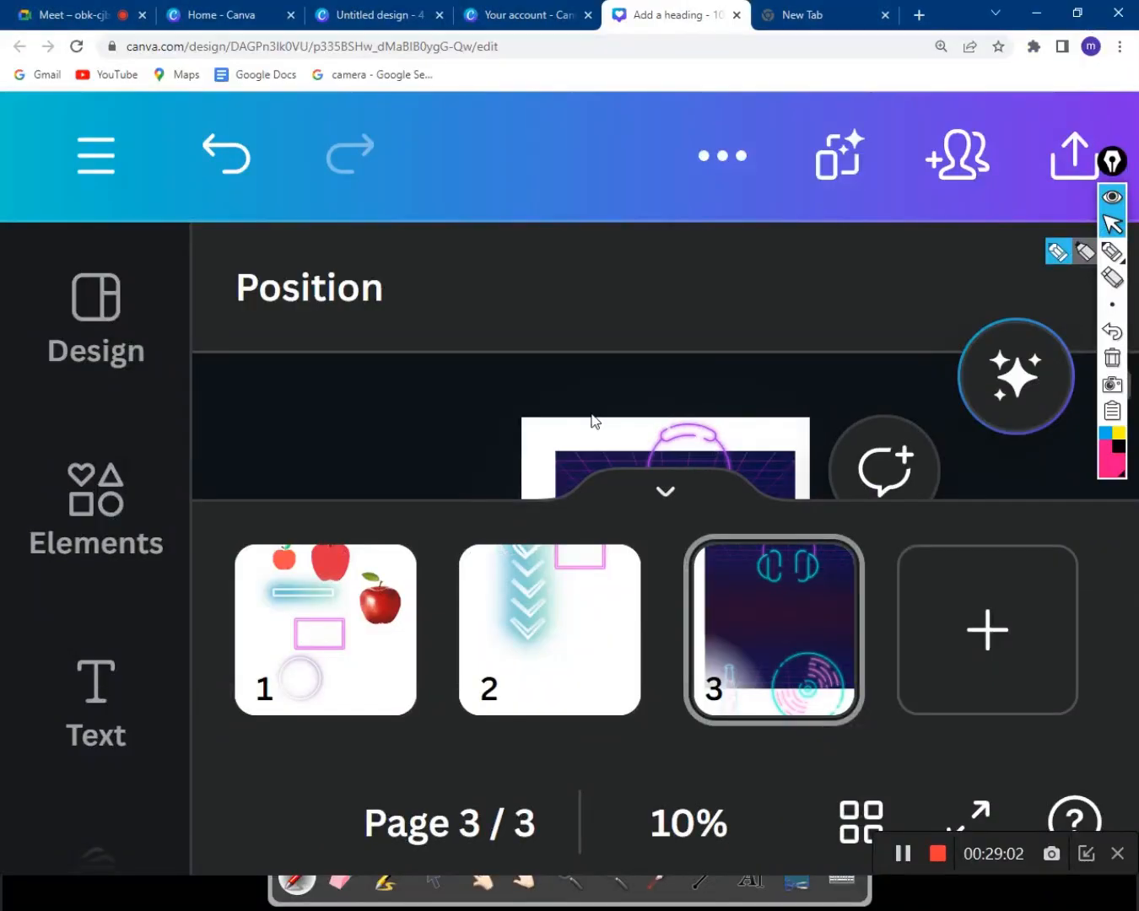
scroll(593, 422, down, 2)
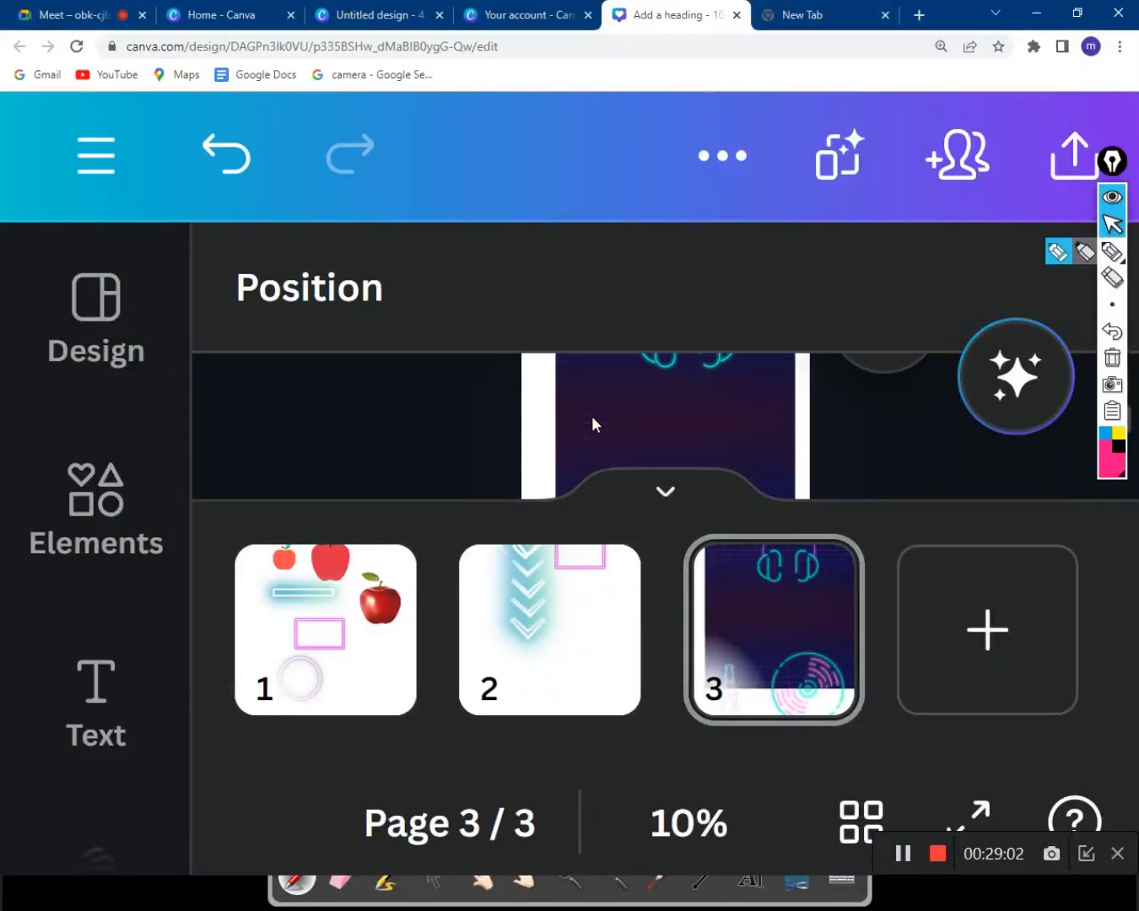
scroll(593, 423, down, 3)
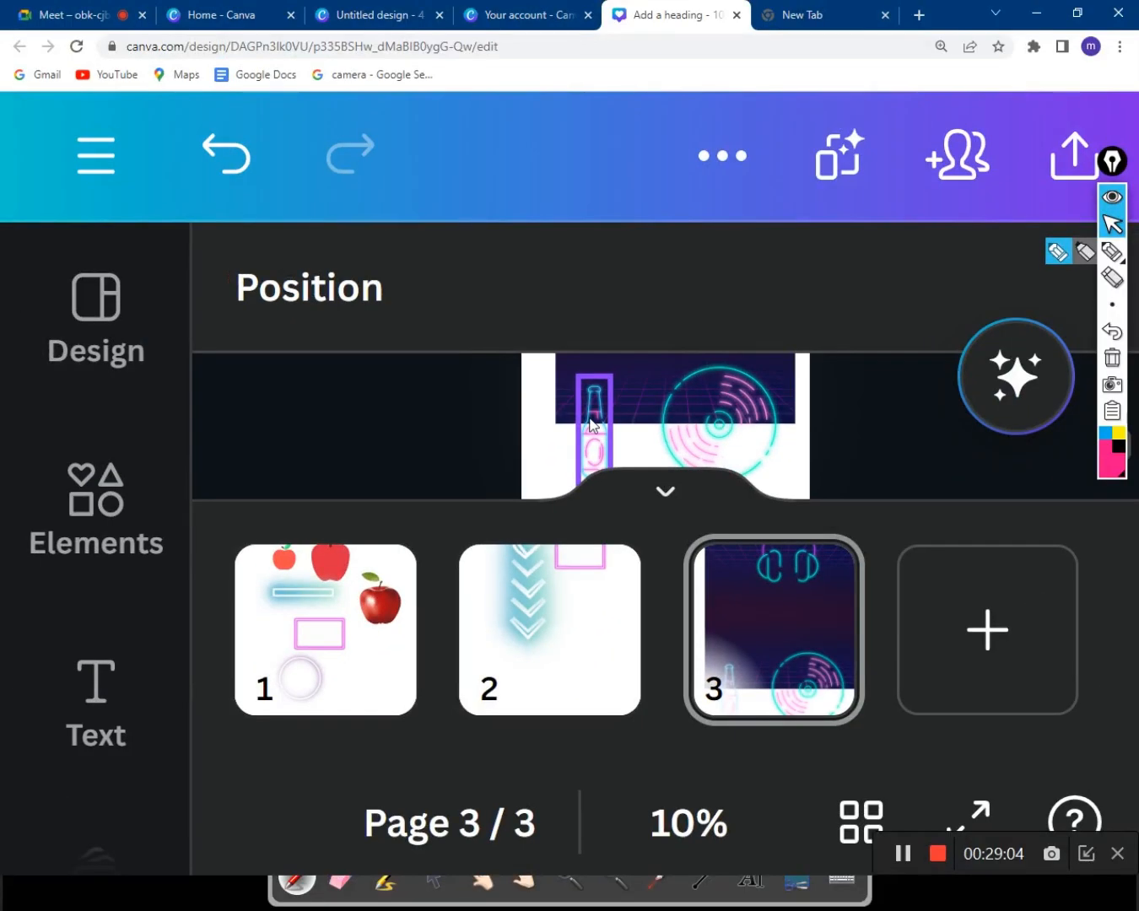
scroll(593, 424, up, 2)
scroll(590, 424, down, 2)
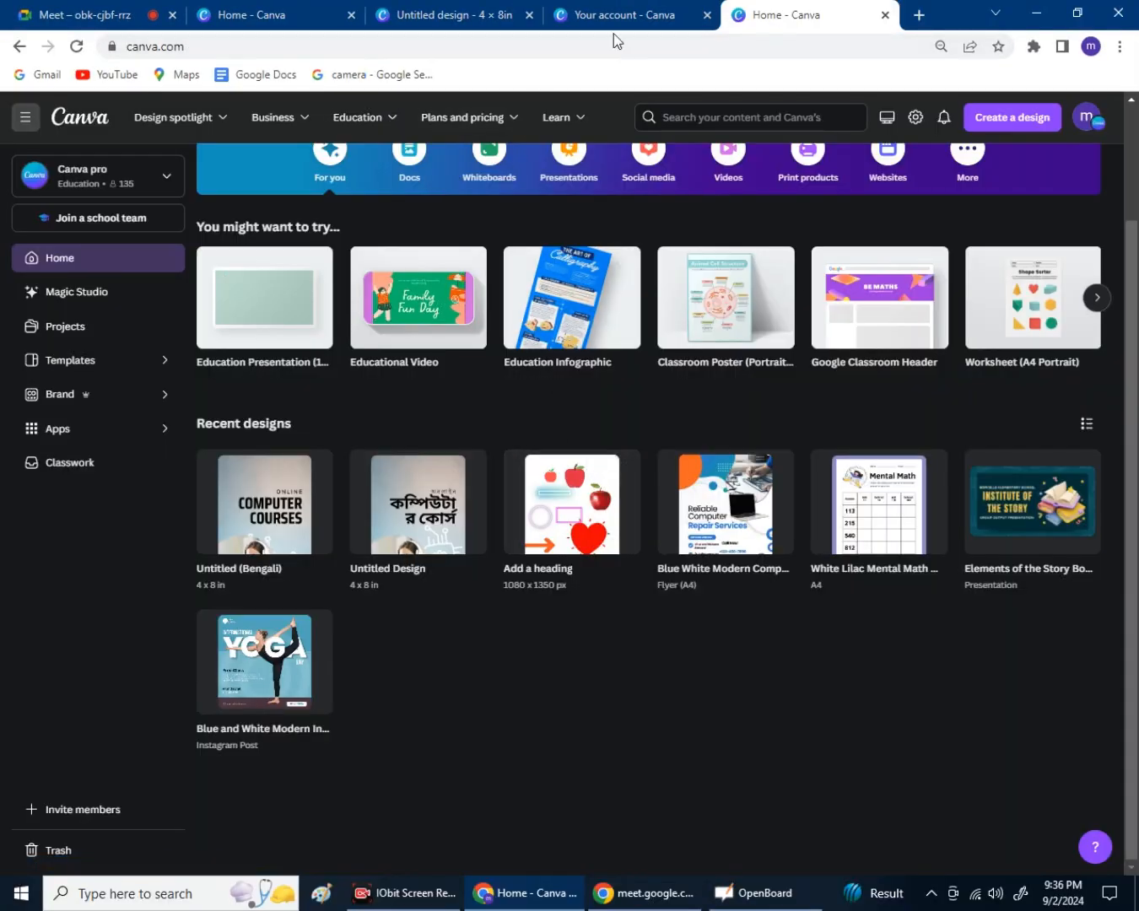
In the 4×8 in Bengali computer-course design, duplicate the page to make two pages.
click(595, 12)
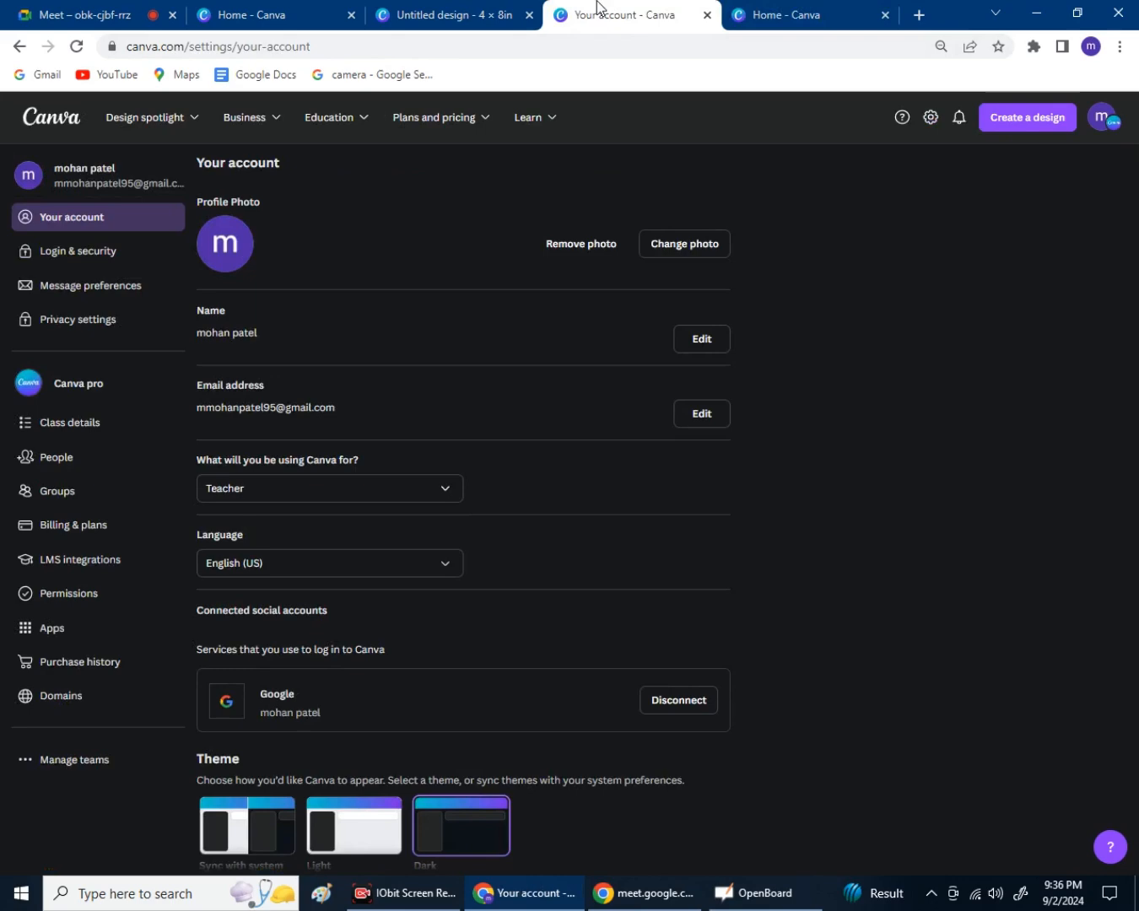
click(483, 16)
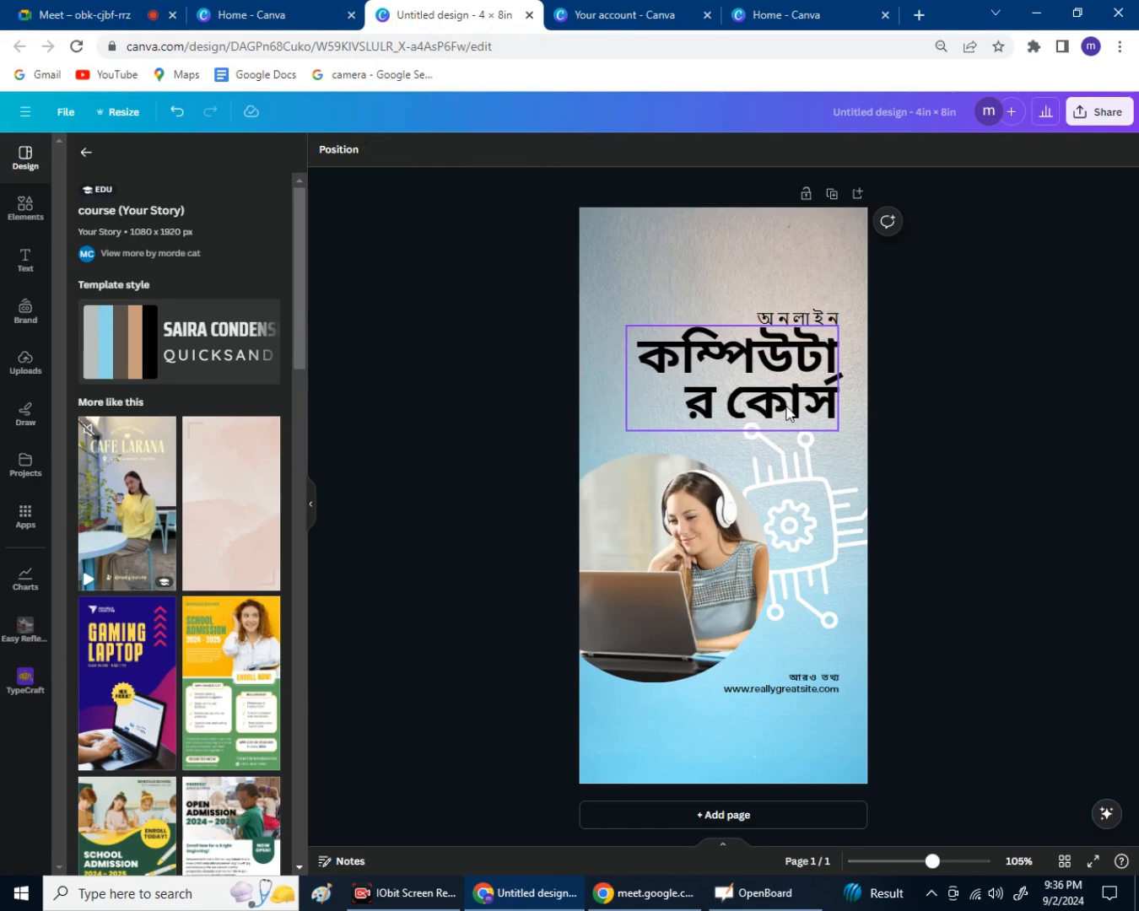
click(830, 193)
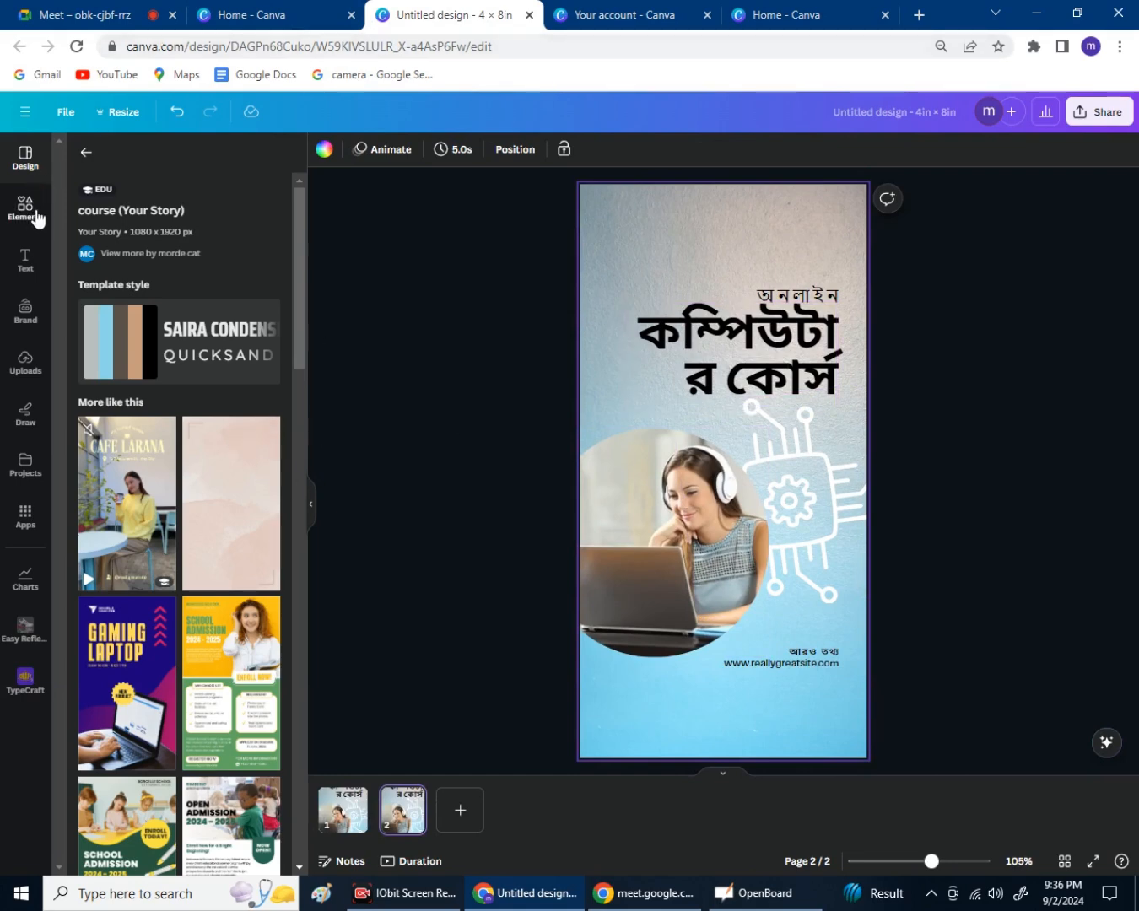
Place a progress ring chart from Elements over the woman's photo on page 2, then open Position.
click(26, 208)
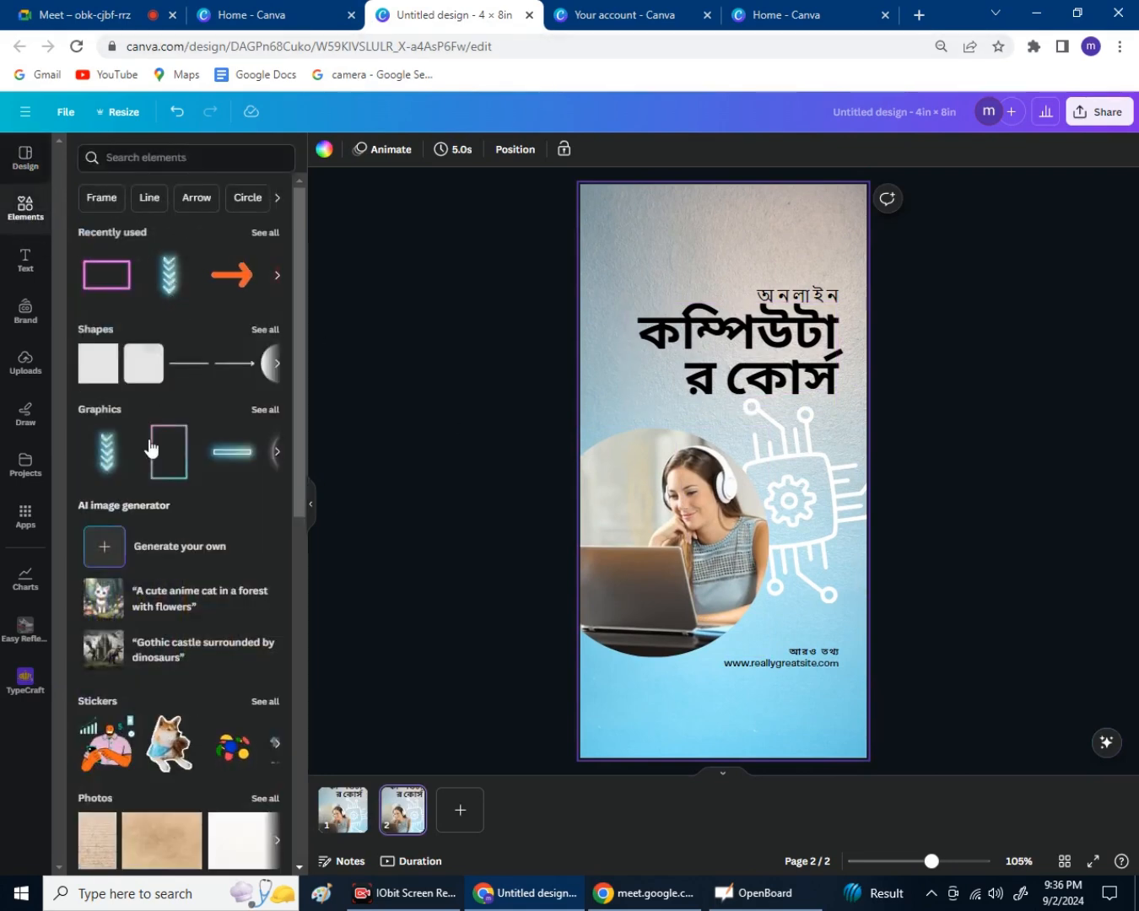
scroll(184, 620, down, 3)
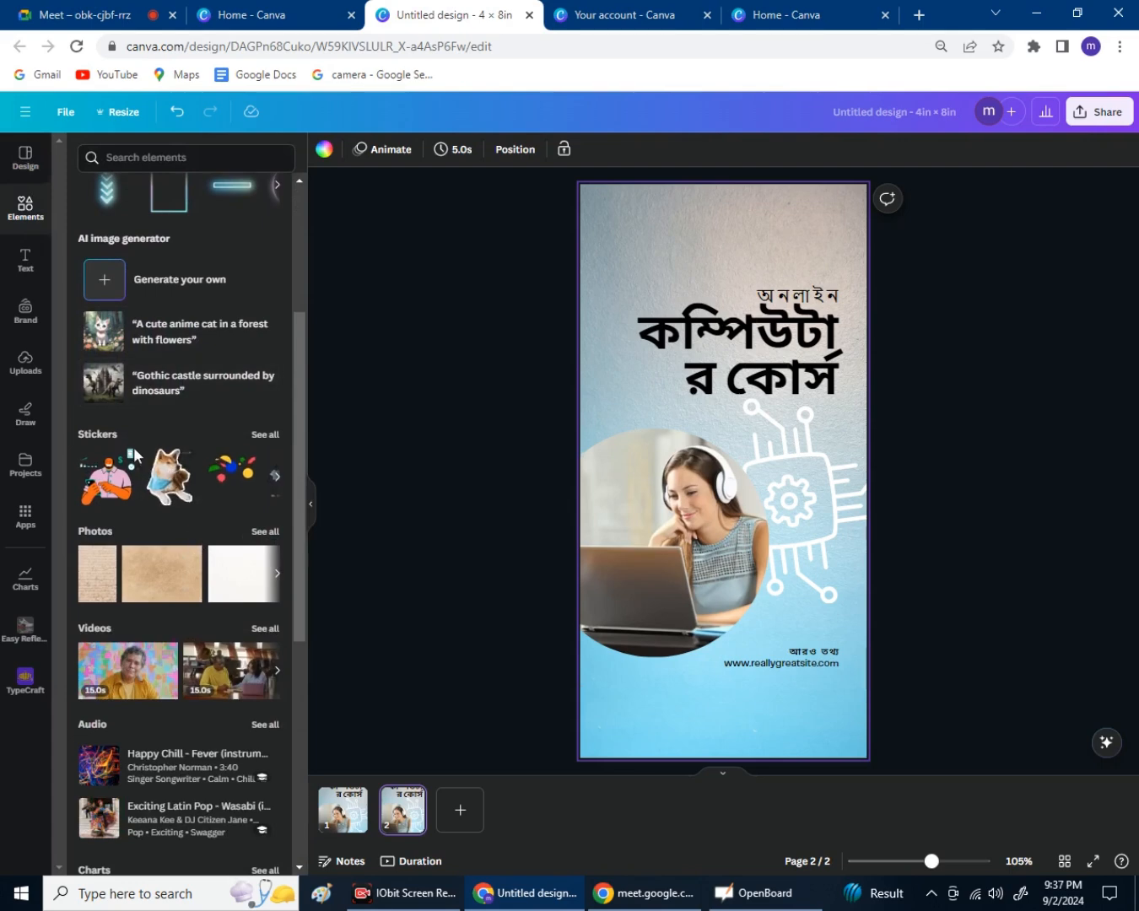
scroll(223, 506, down, 5)
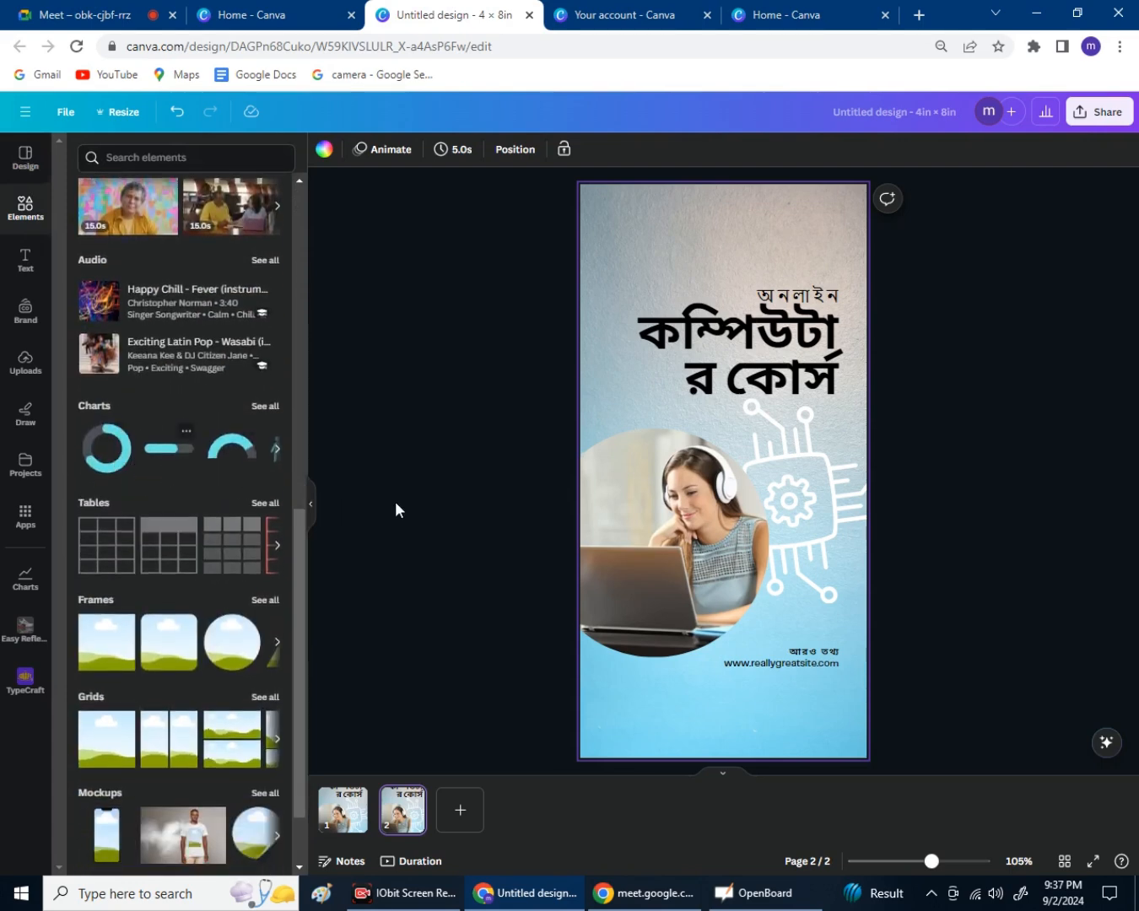
click(126, 450)
drag(789, 462, 707, 497)
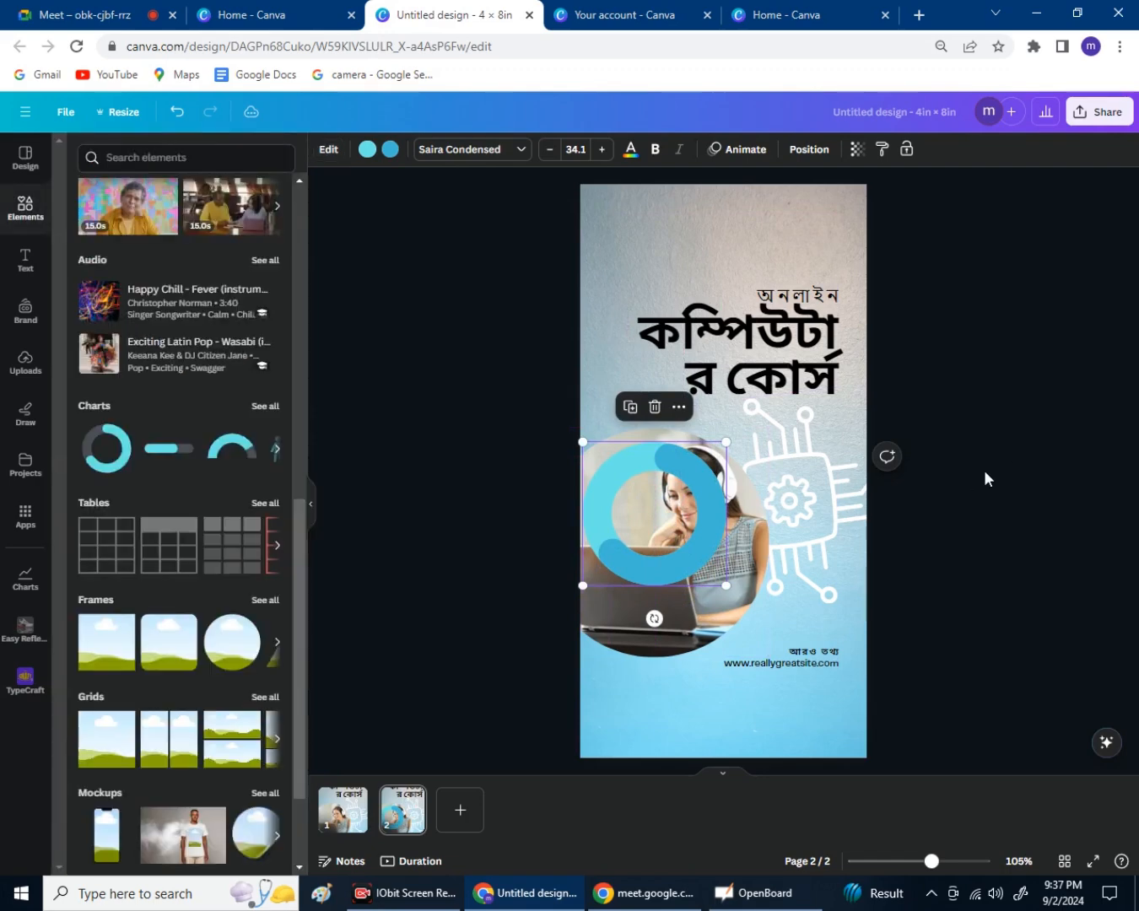
click(984, 474)
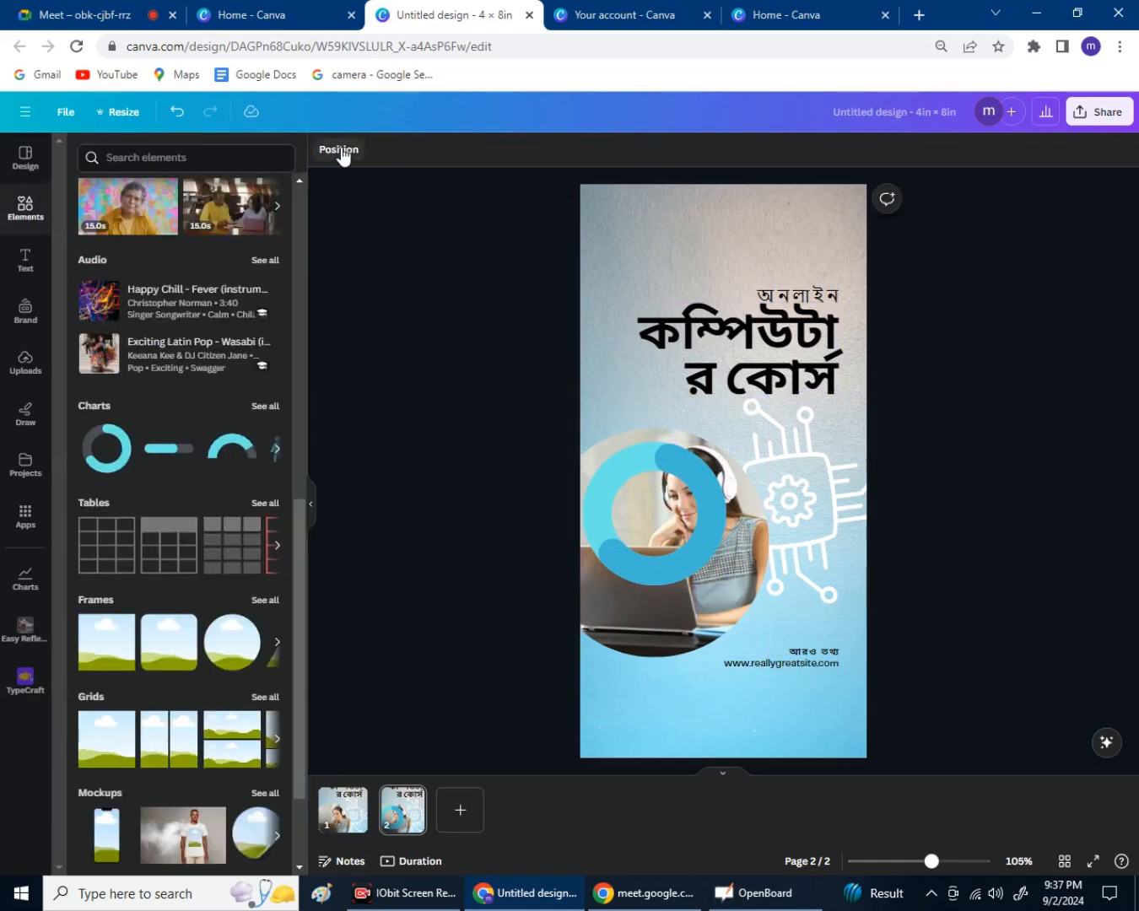
click(340, 152)
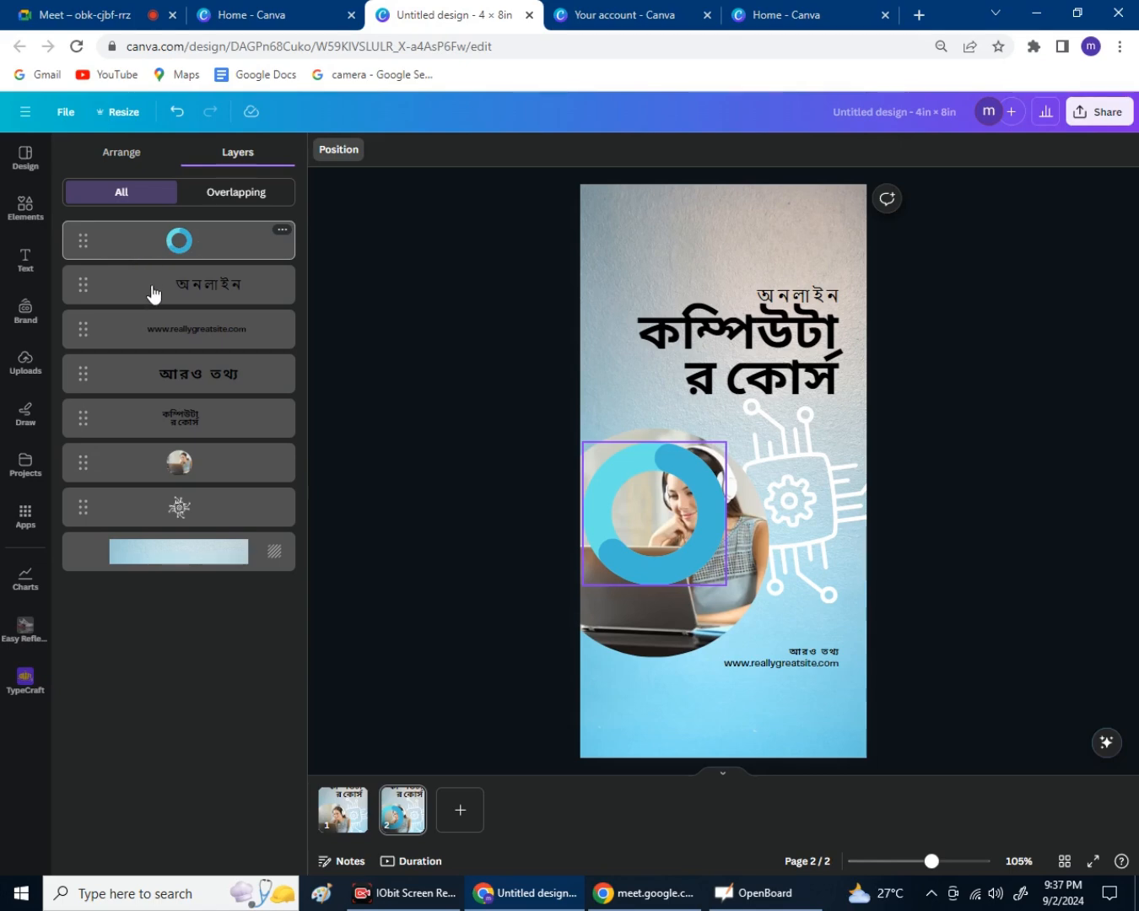
Layer the ring chart just below the photo and raise it beneath the headline.
drag(86, 242, 141, 286)
drag(141, 322, 182, 474)
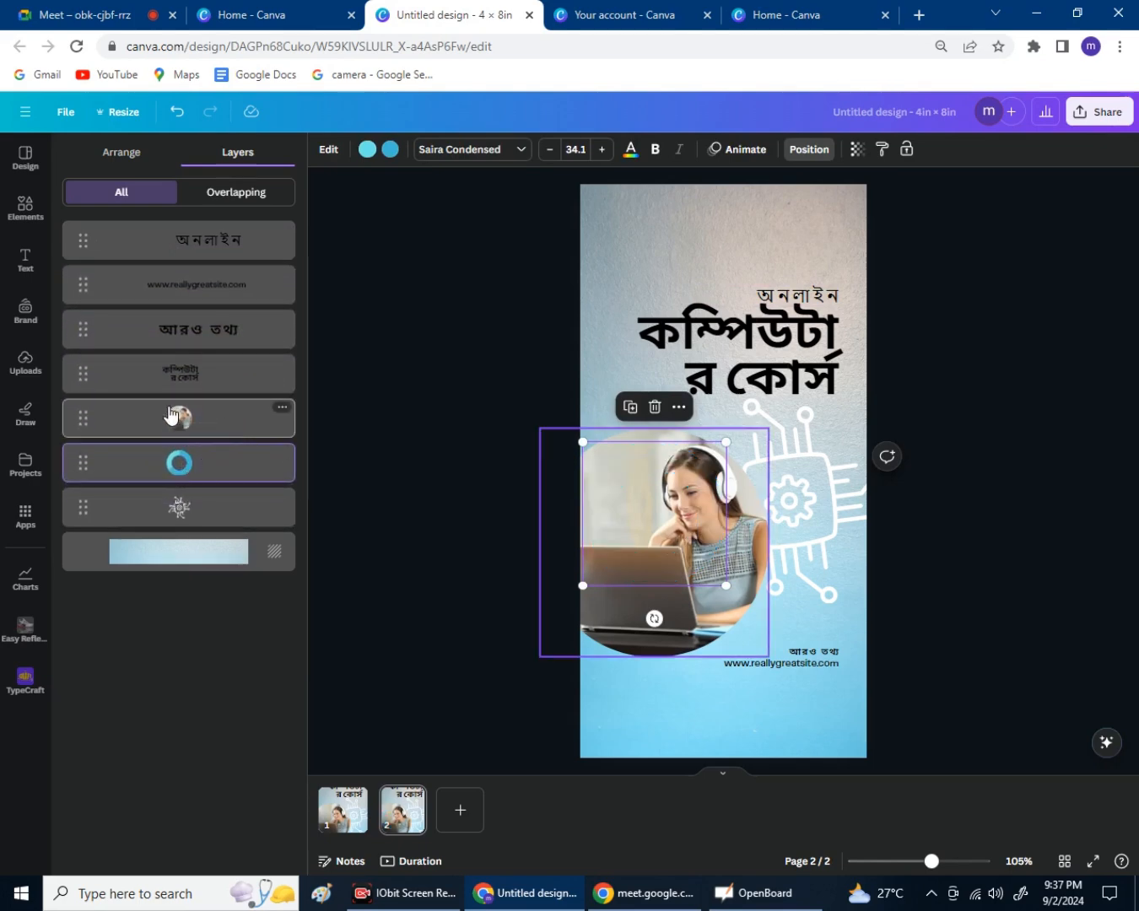
mouse_move(172, 455)
mouse_down()
mouse_move(201, 414)
mouse_move(173, 450)
mouse_up()
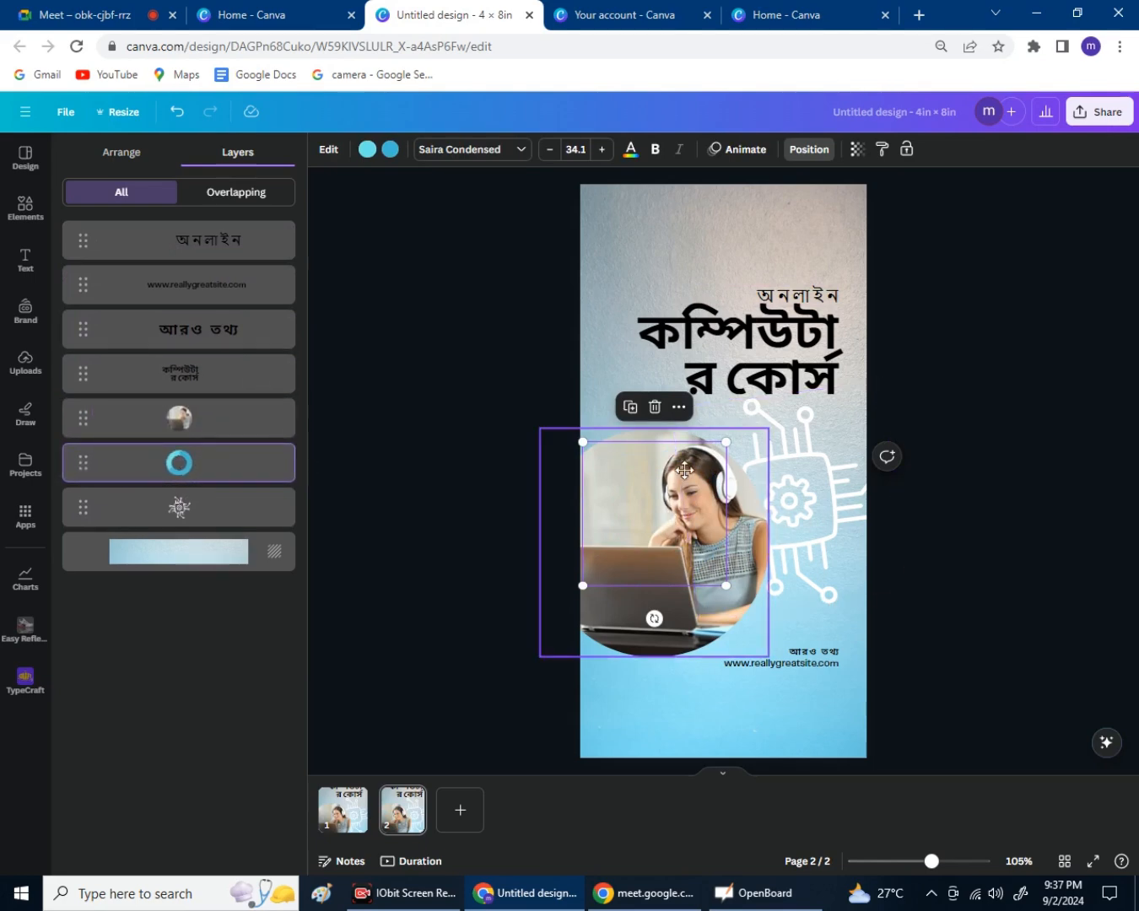
drag(690, 509, 683, 424)
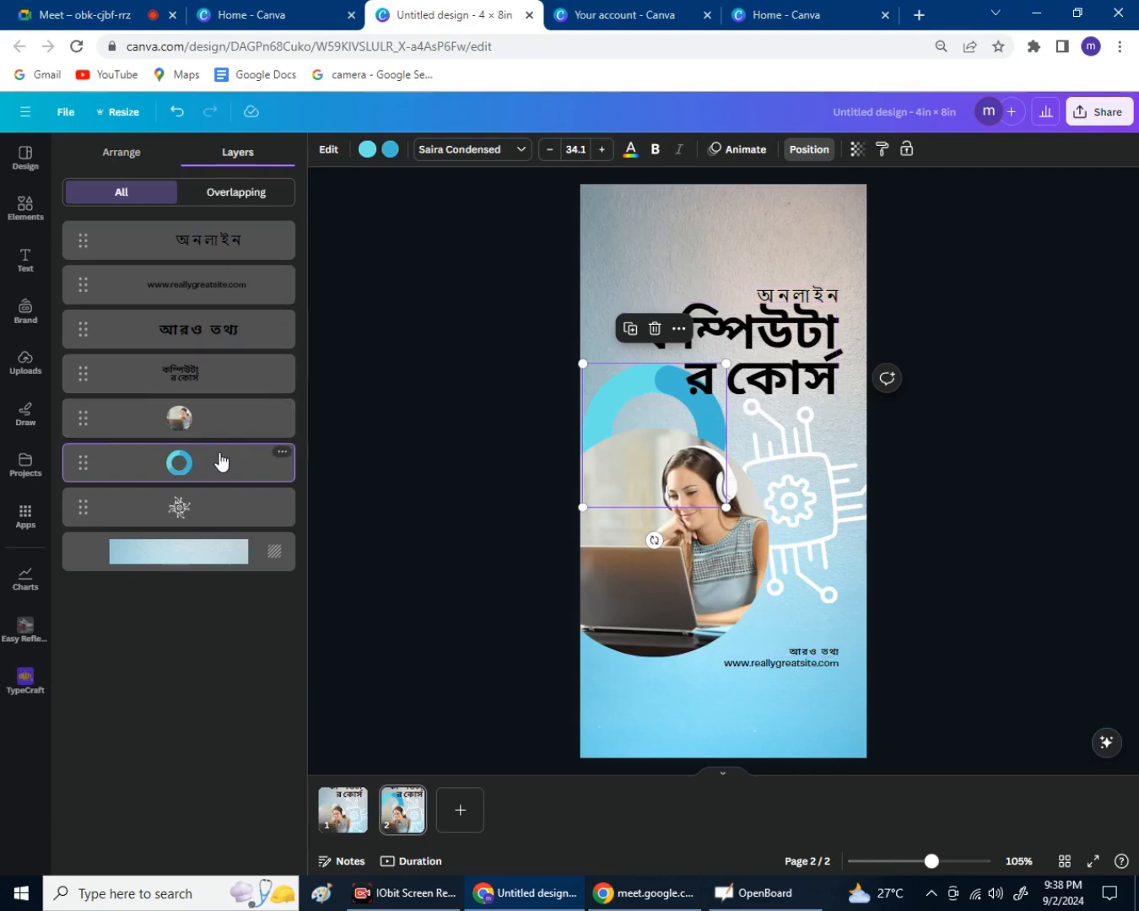
click(432, 380)
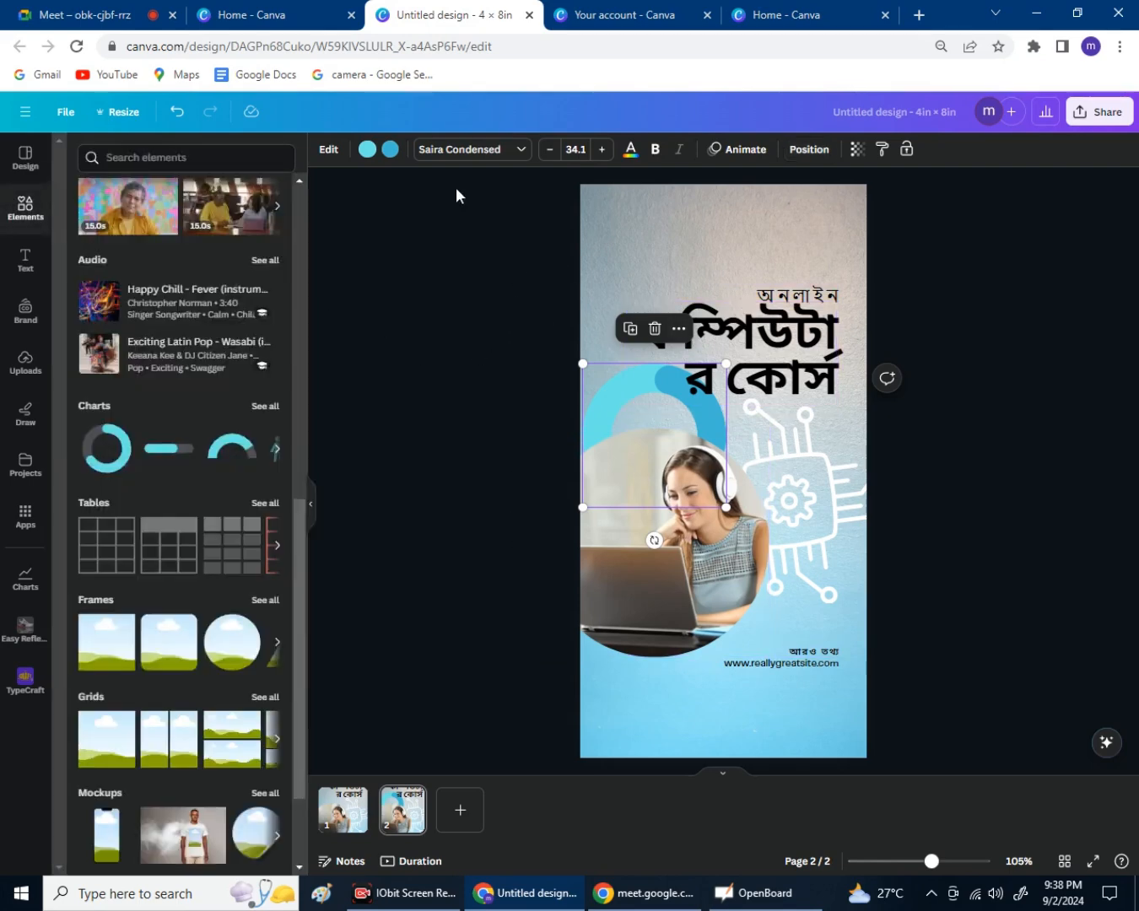
Go from the Canva home tab to Projects and scroll through its recent designs and folders.
click(600, 15)
click(324, 25)
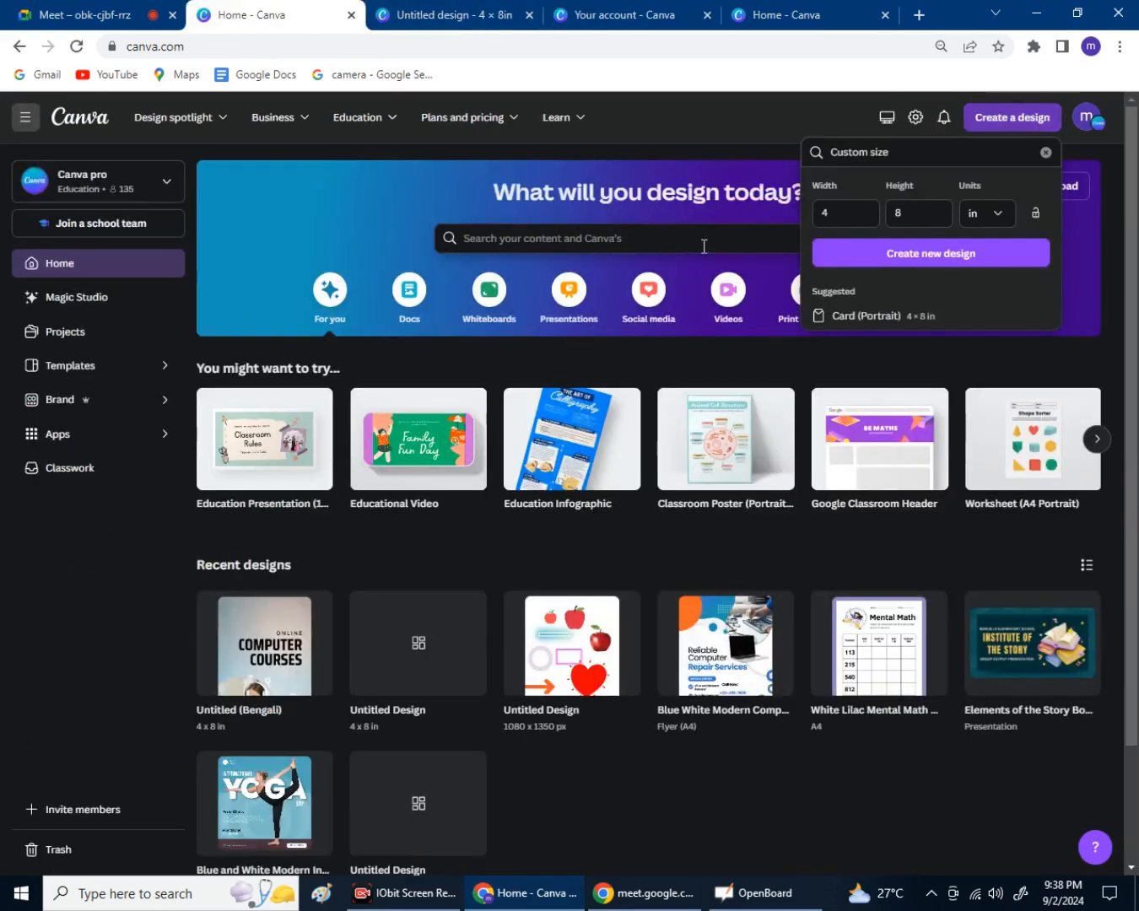
scroll(694, 506, down, 3)
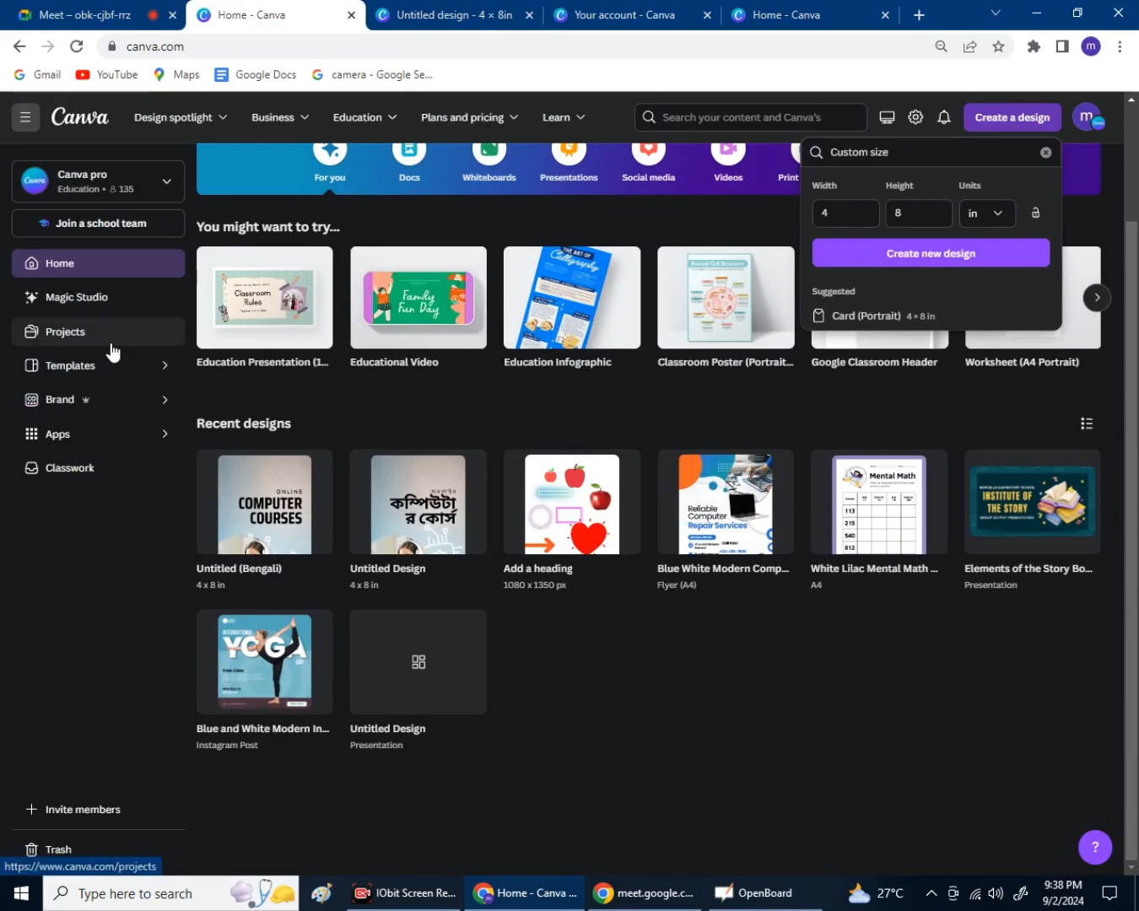
click(109, 348)
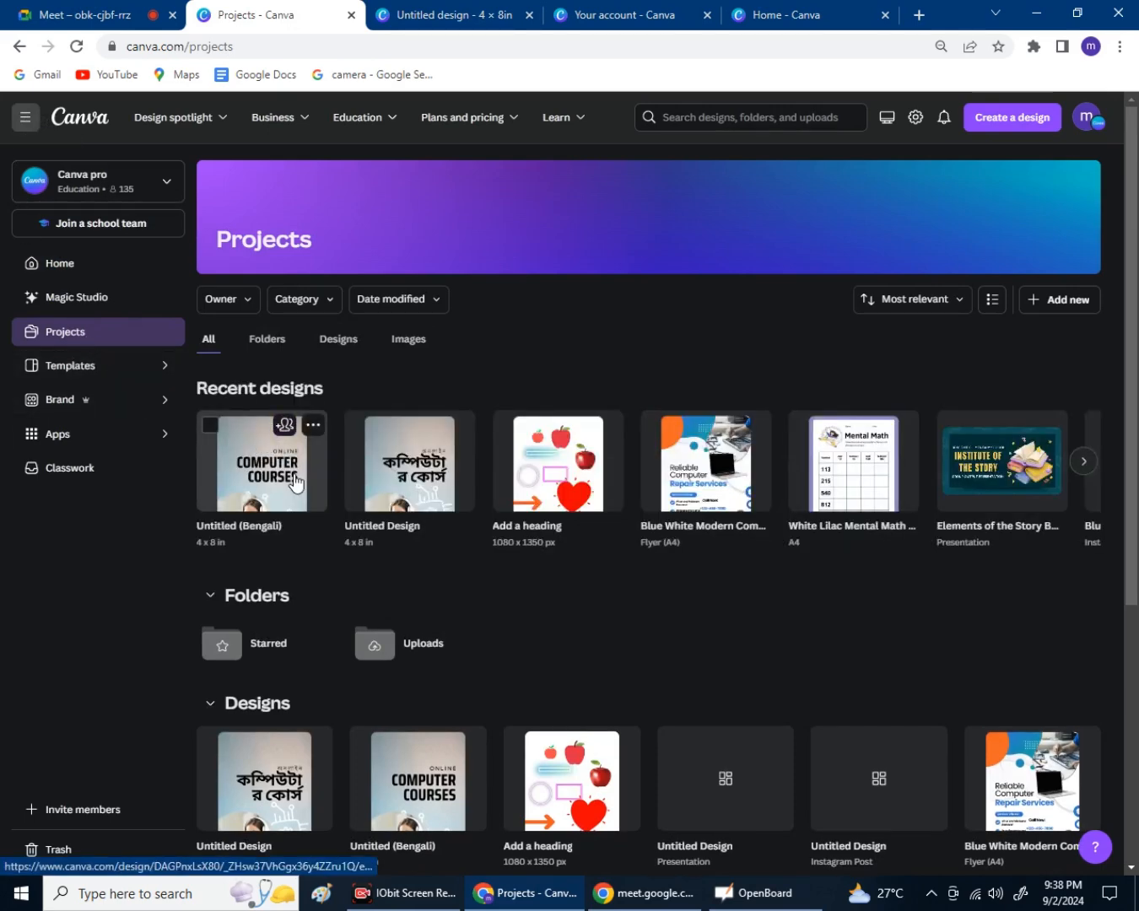
scroll(296, 485, down, 1)
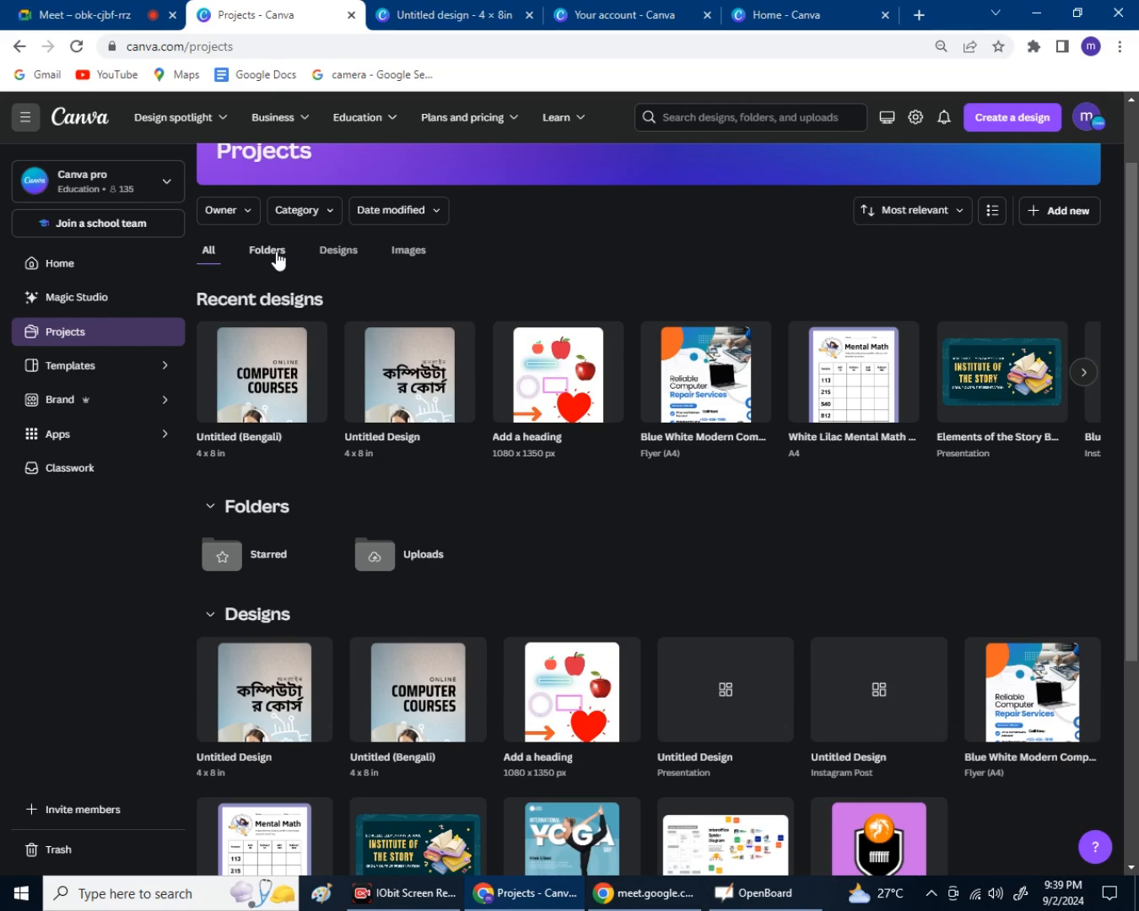
Filter Projects to the Folders tab so only Starred and Uploads are listed.
click(277, 252)
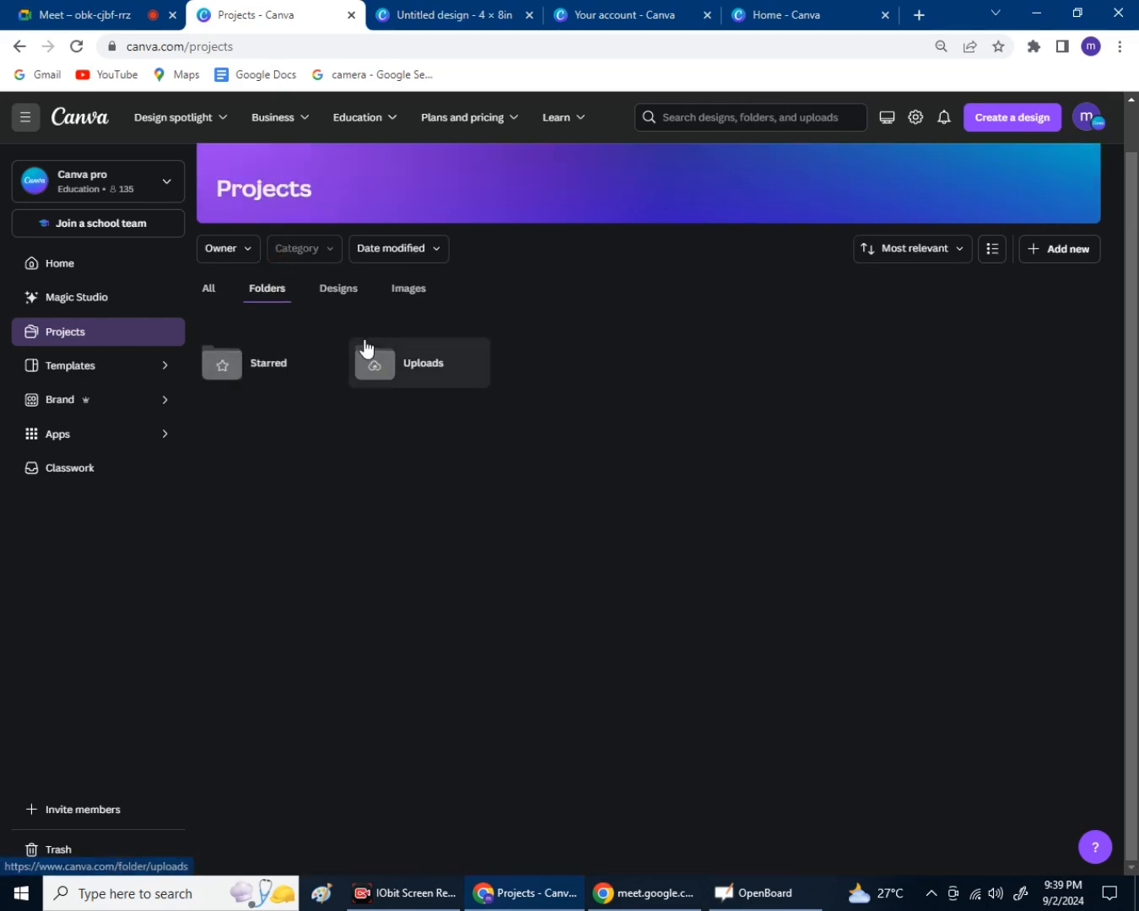
click(220, 291)
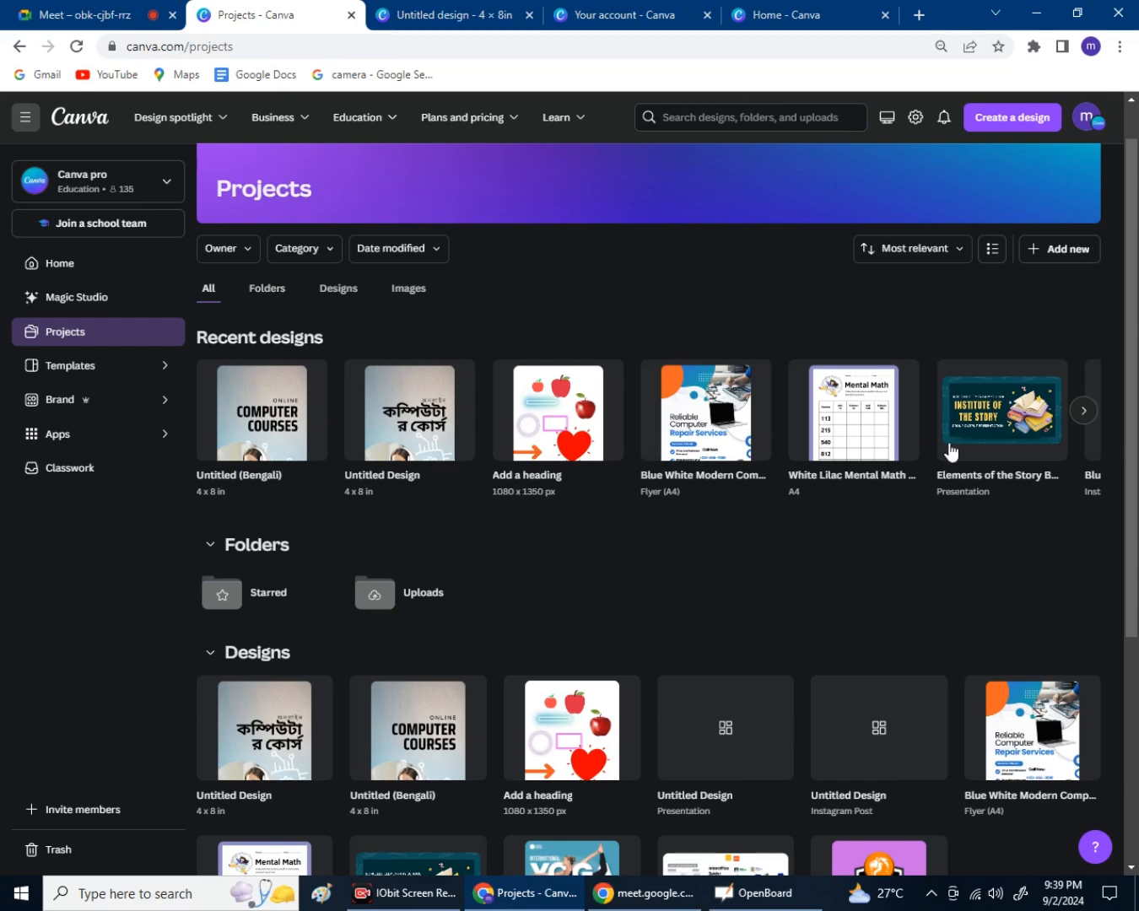
click(272, 292)
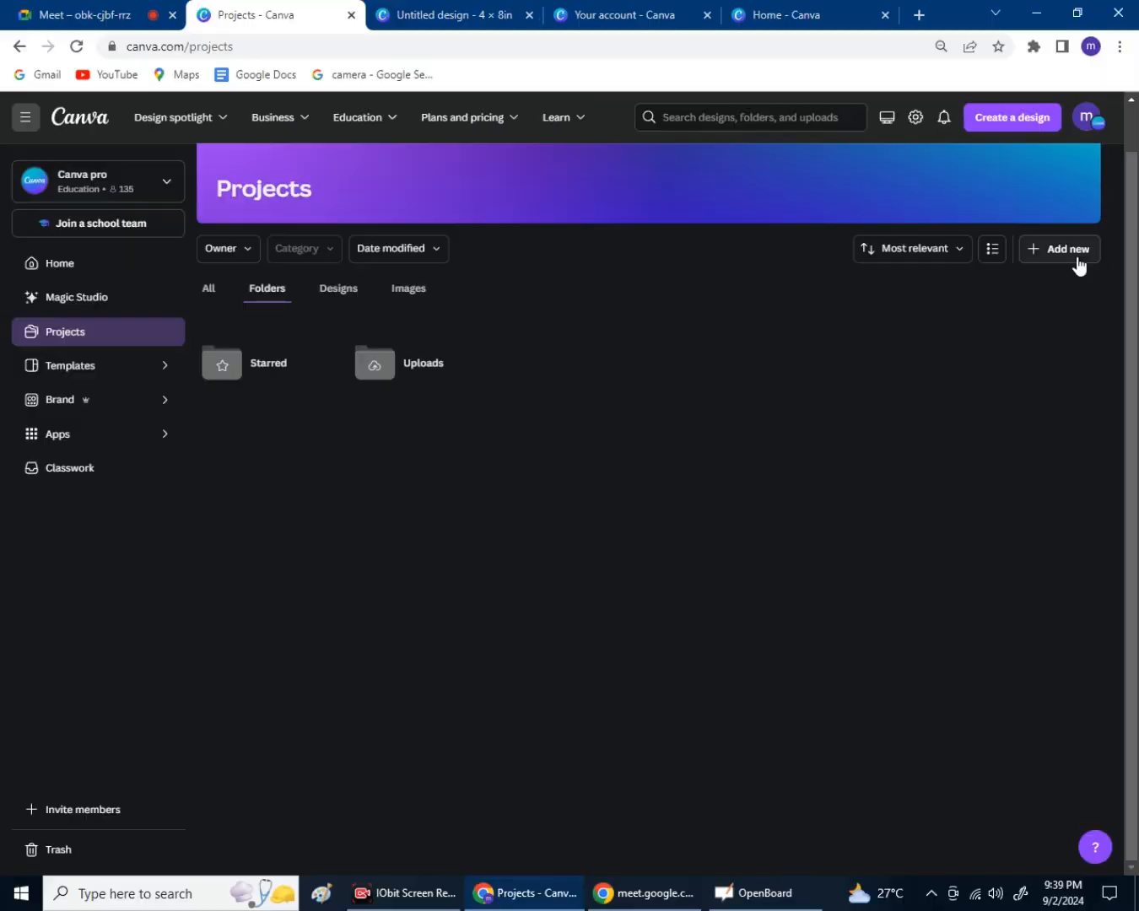
Add a new folder named 'Apple pvt lmt' through Add new > Folder.
click(1028, 251)
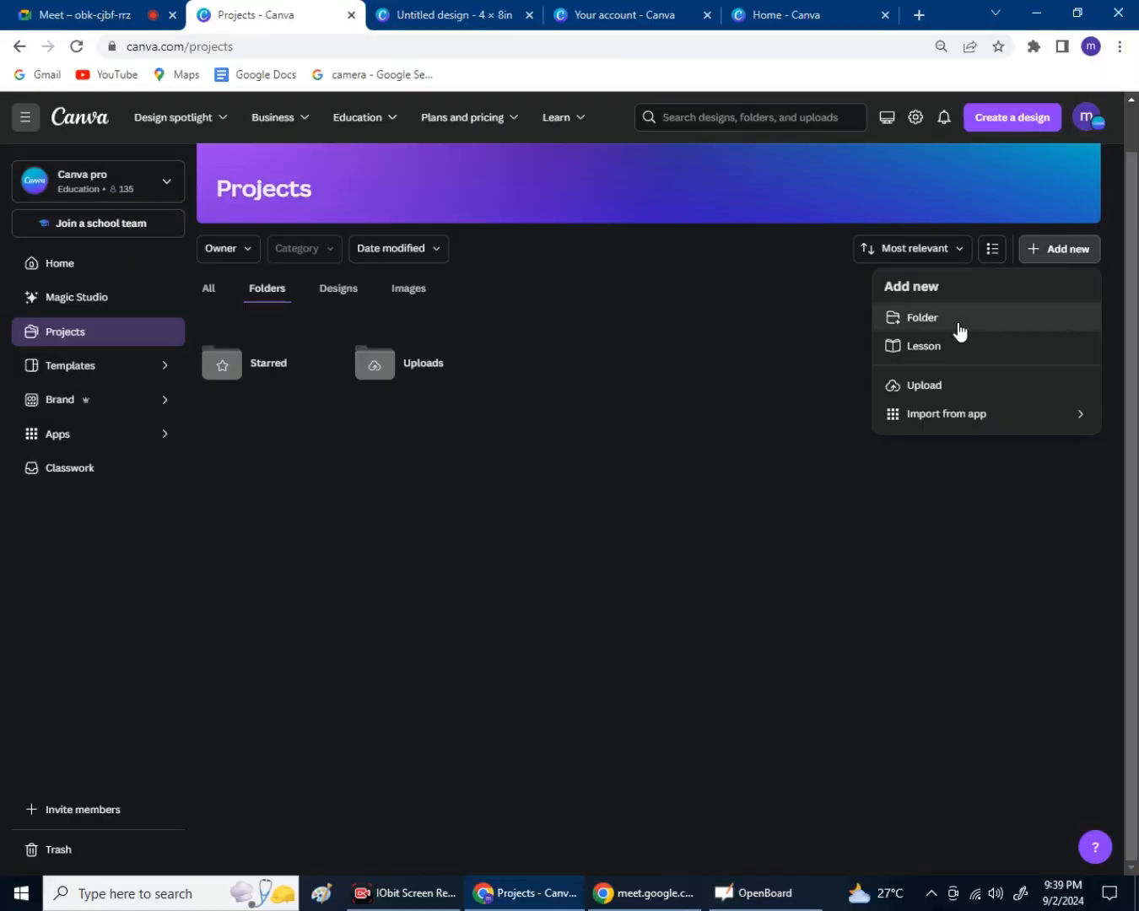
click(959, 329)
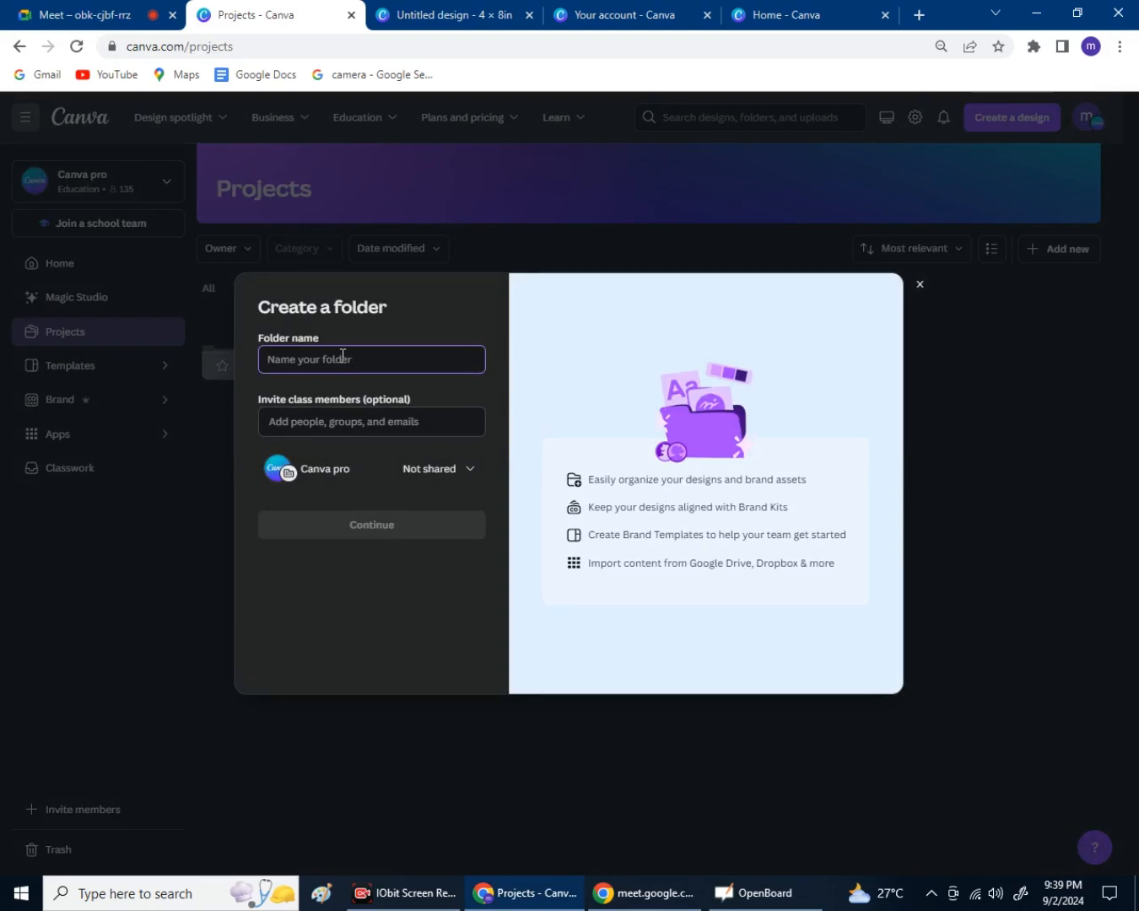
text(Apple pvt lmt)
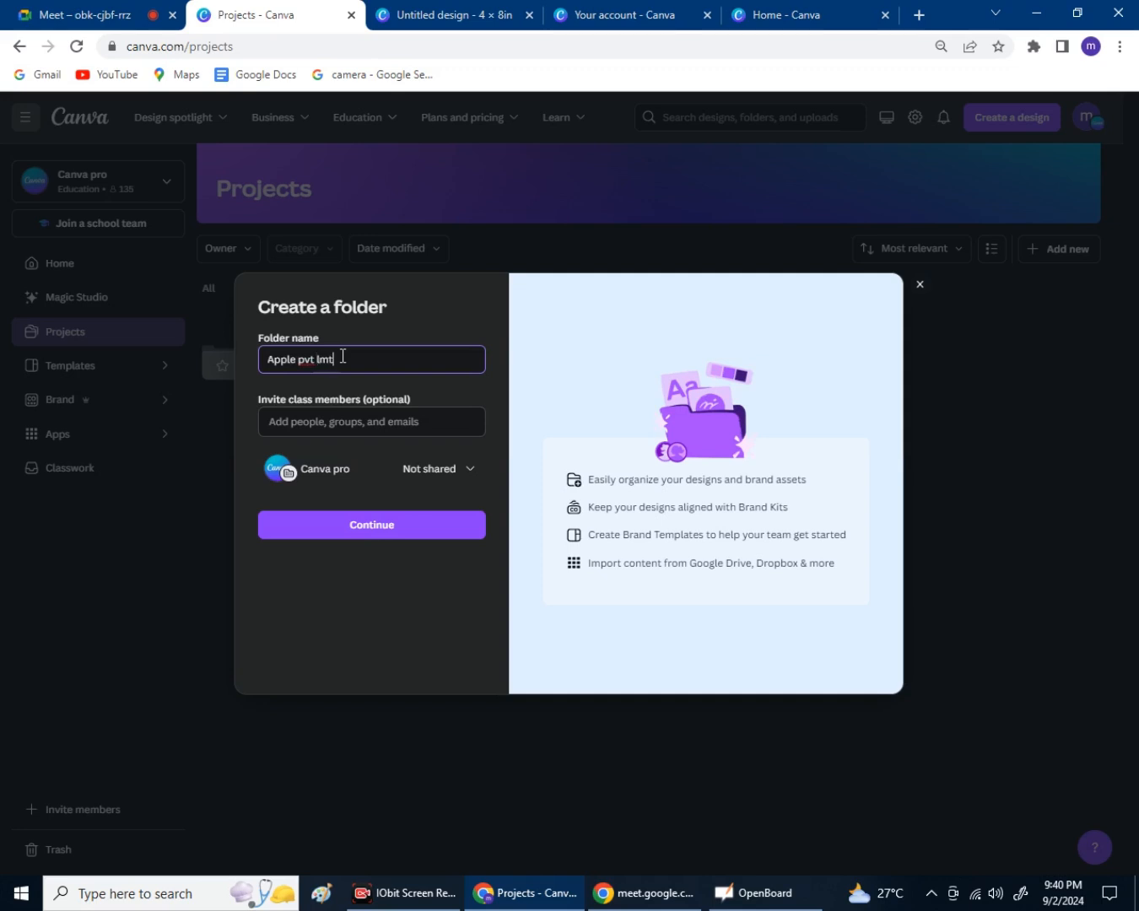
key(Return)
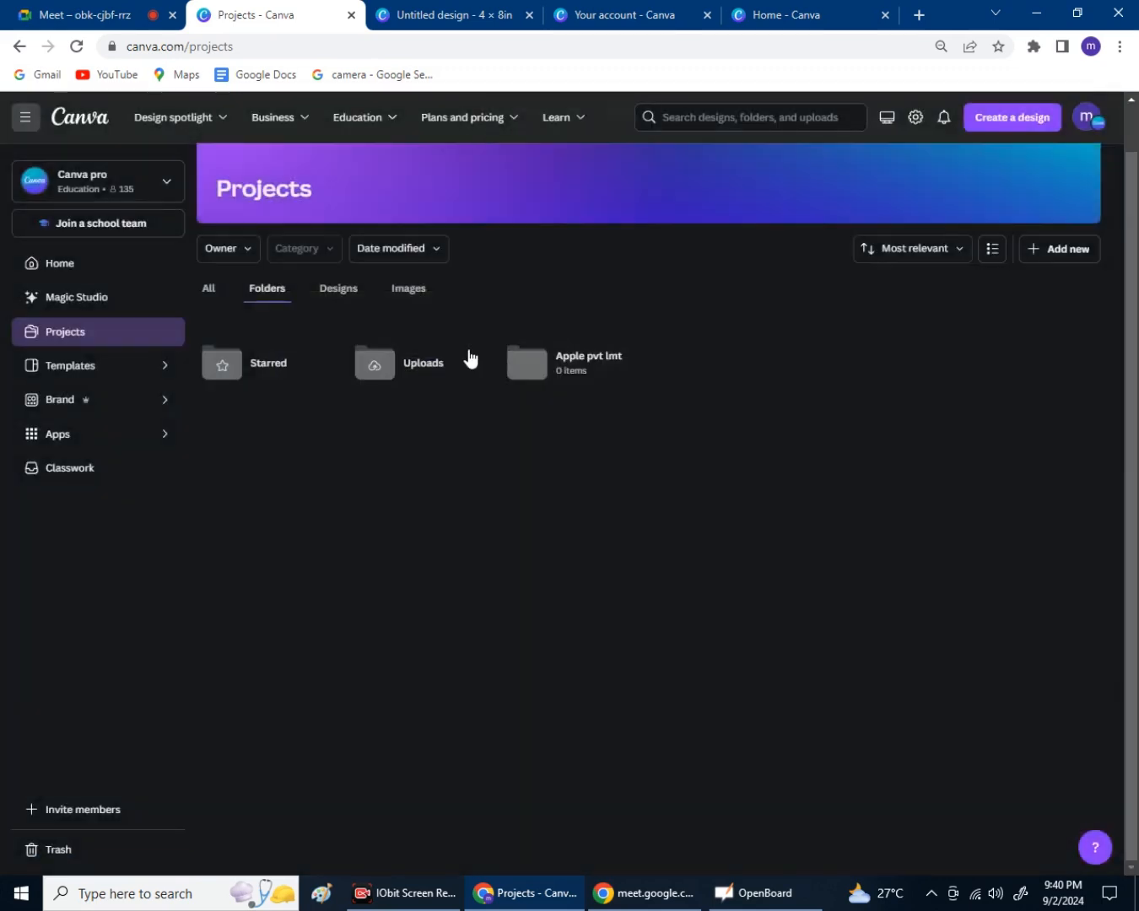
mouse_move(595, 379)
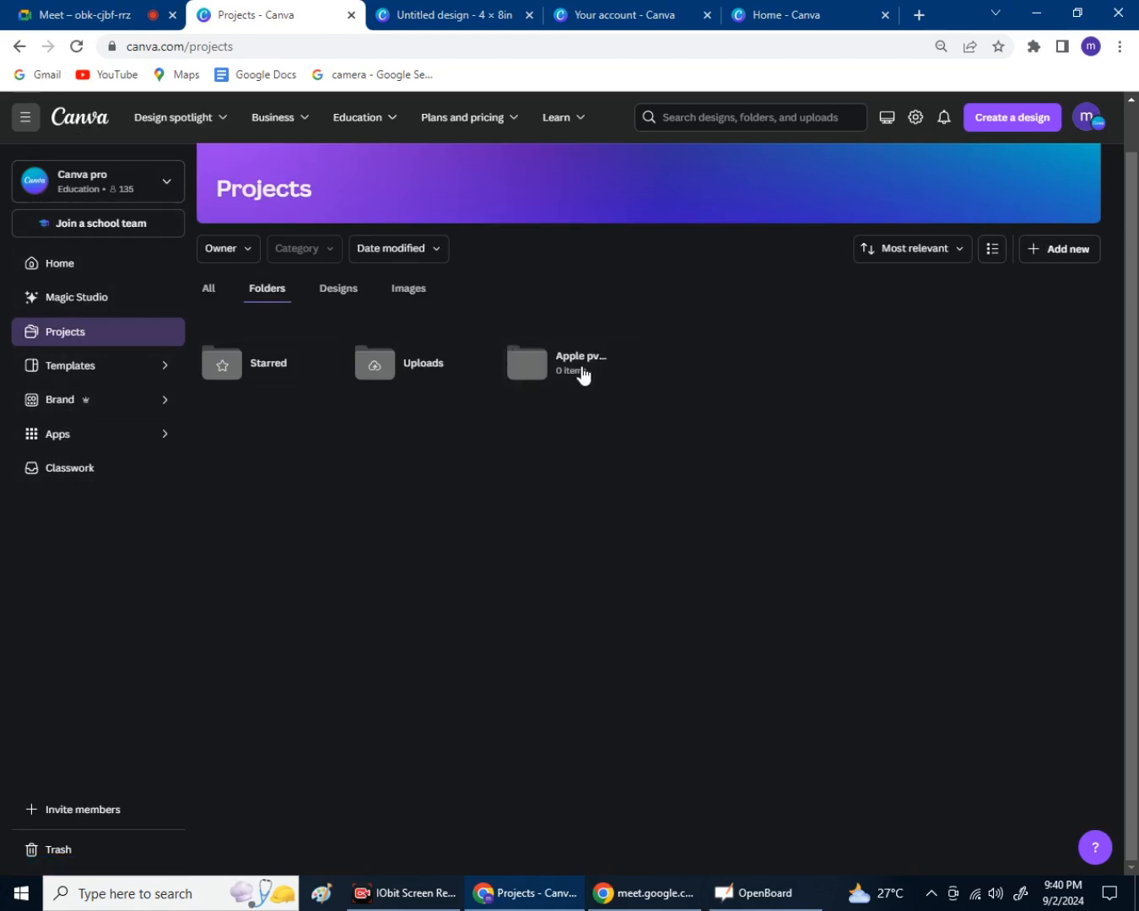
Return through Home to the All tab of Projects and browse the Recent designs carousel.
click(74, 125)
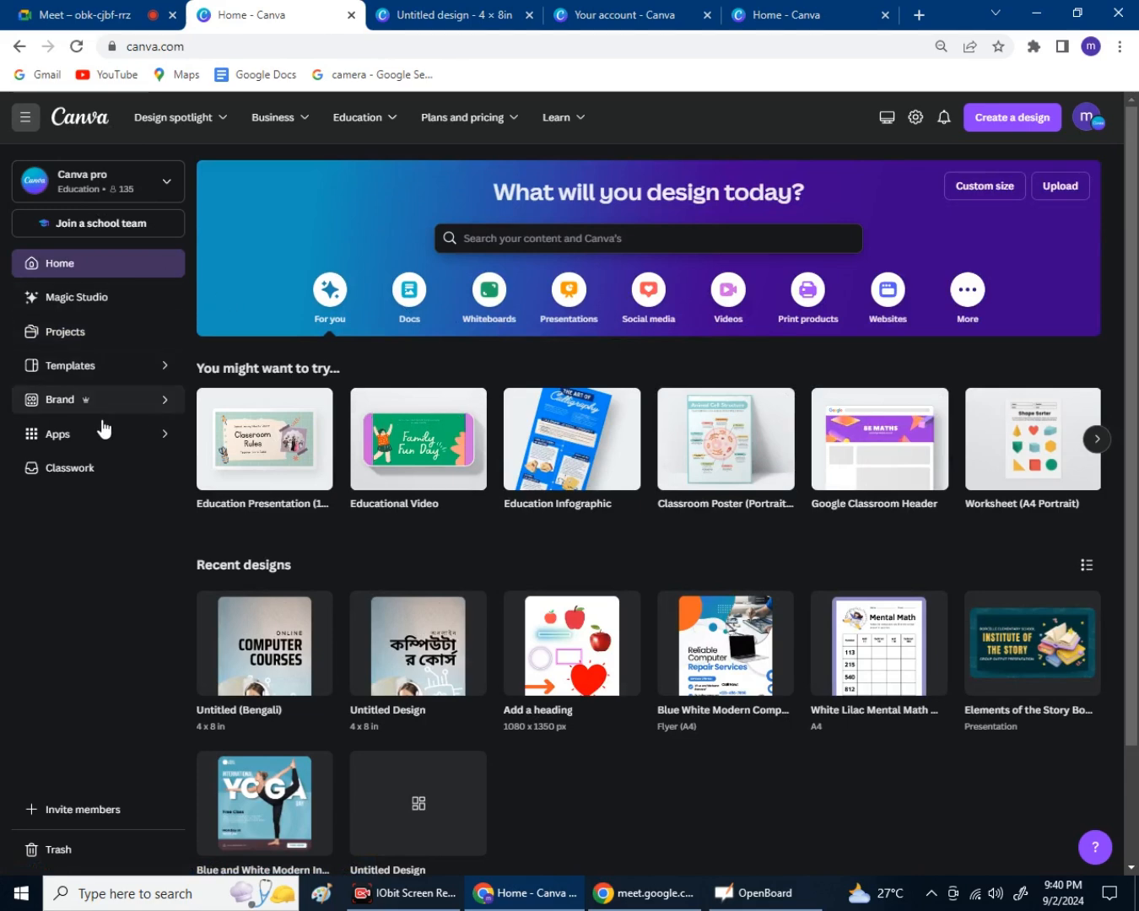
click(89, 338)
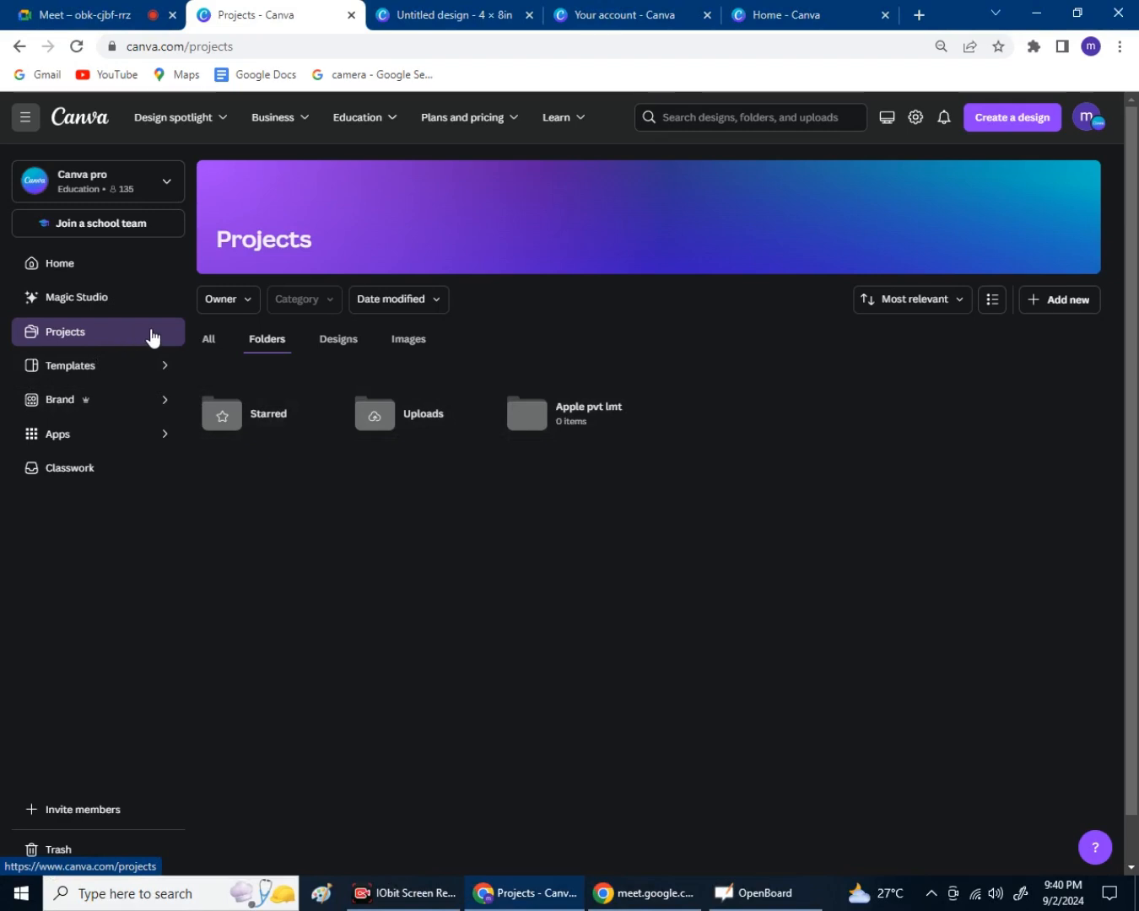
click(212, 353)
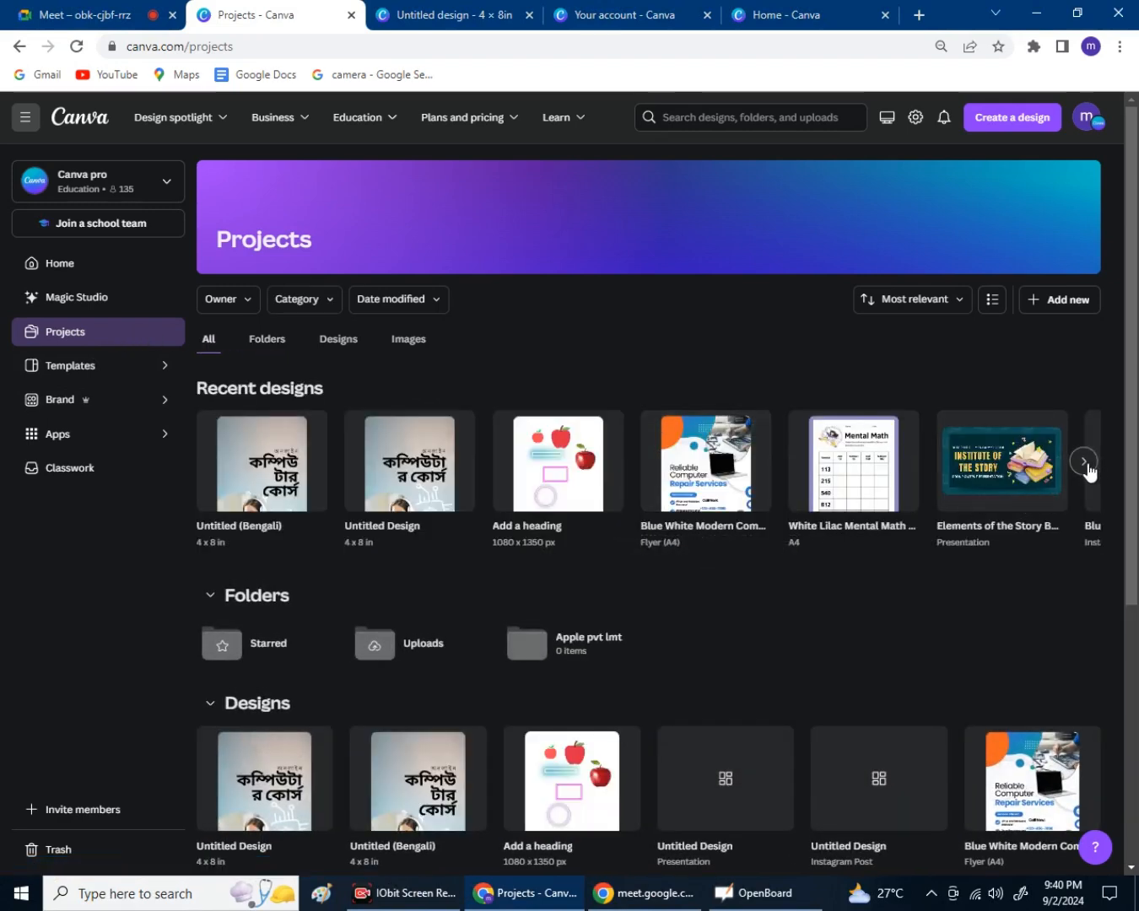
click(1084, 463)
click(1087, 465)
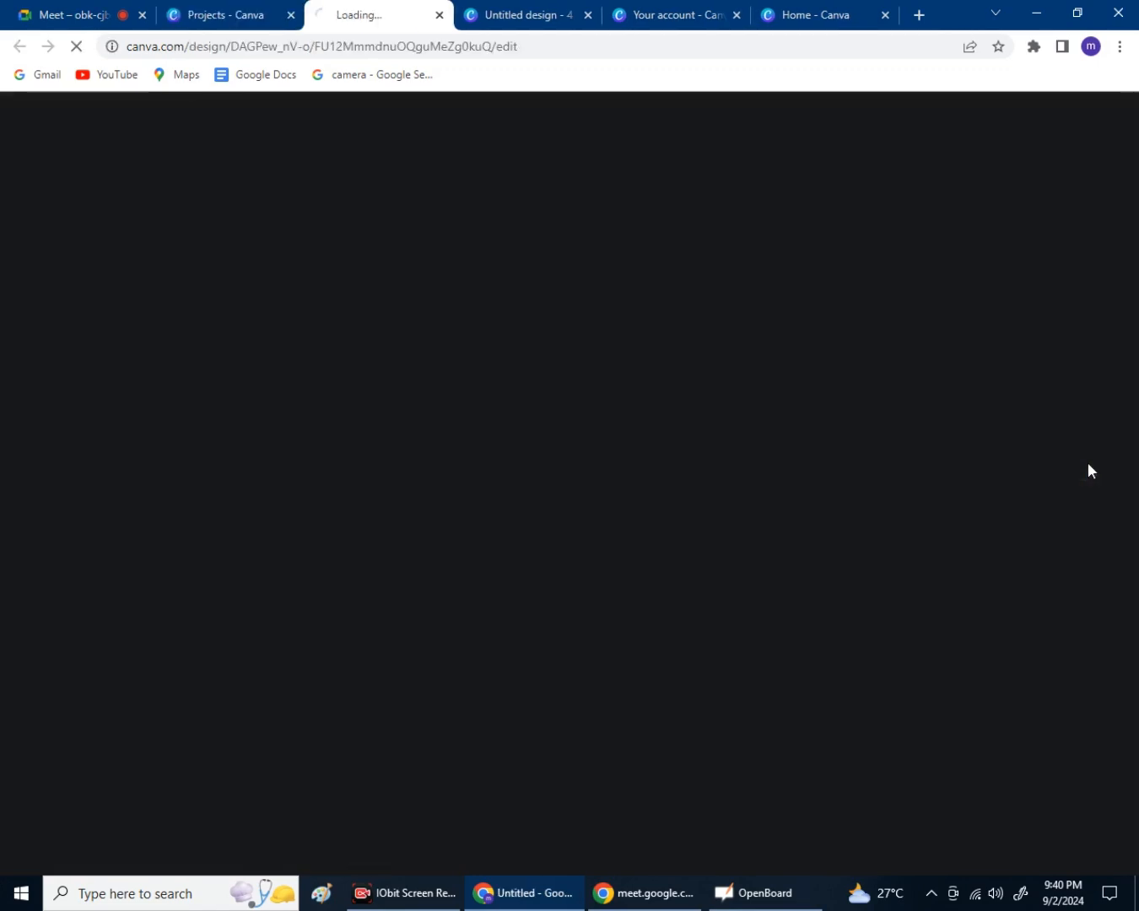
click(440, 17)
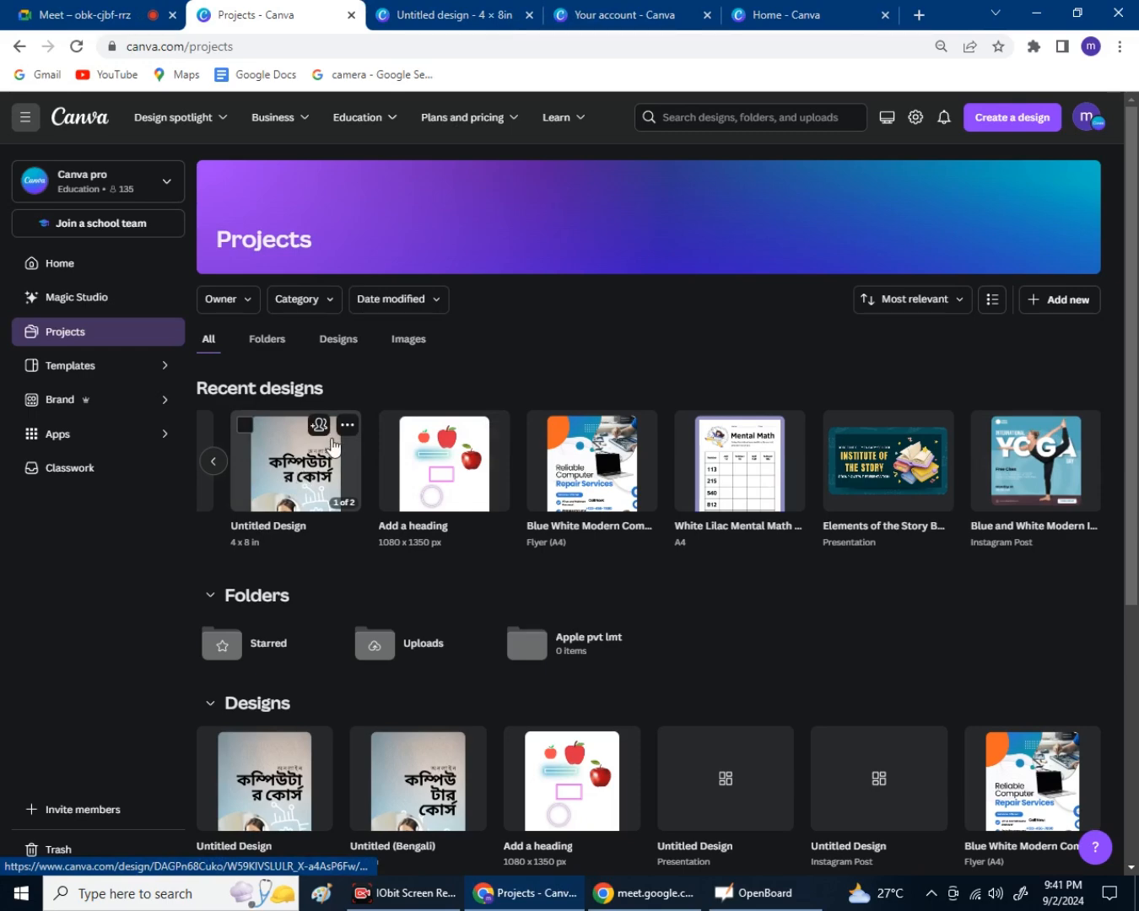
Move the 4×8 in Untitled Design into the Apple pvt lmt folder from its options menu.
click(347, 428)
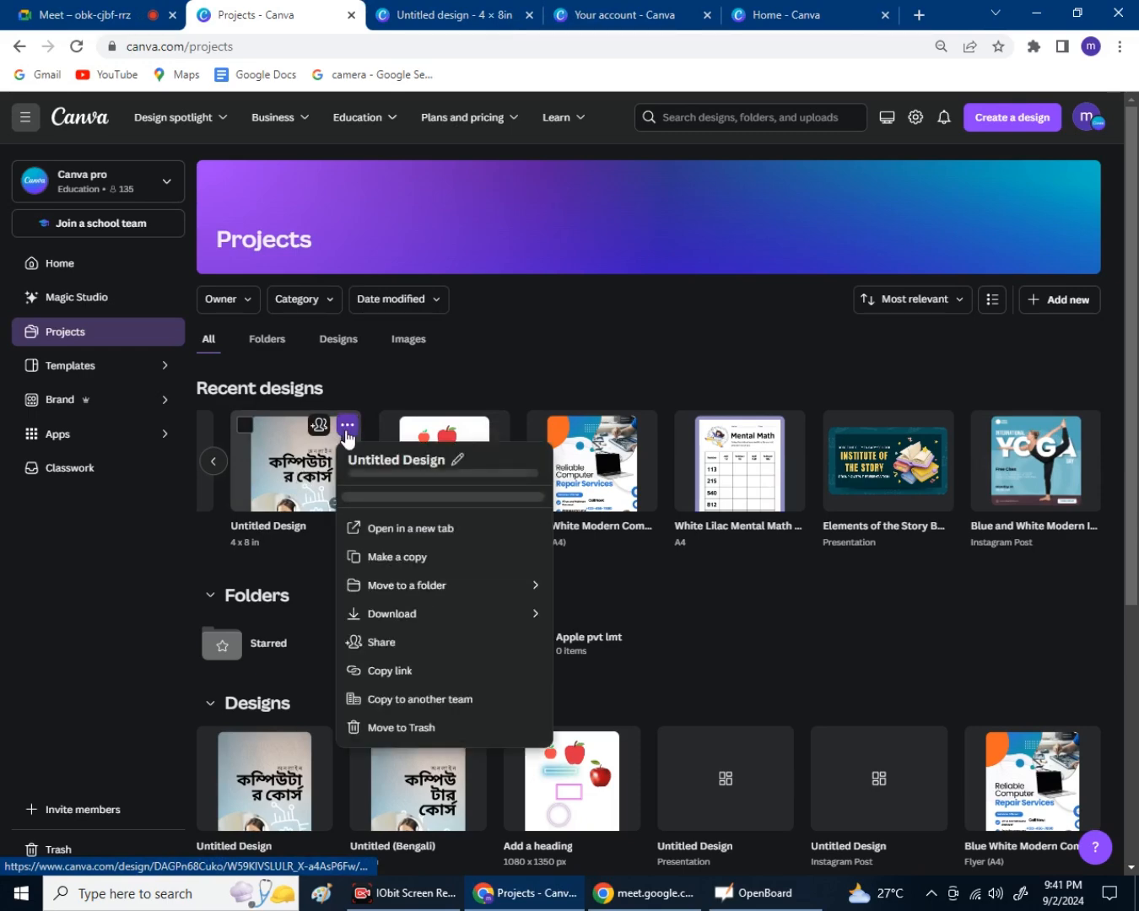
click(345, 431)
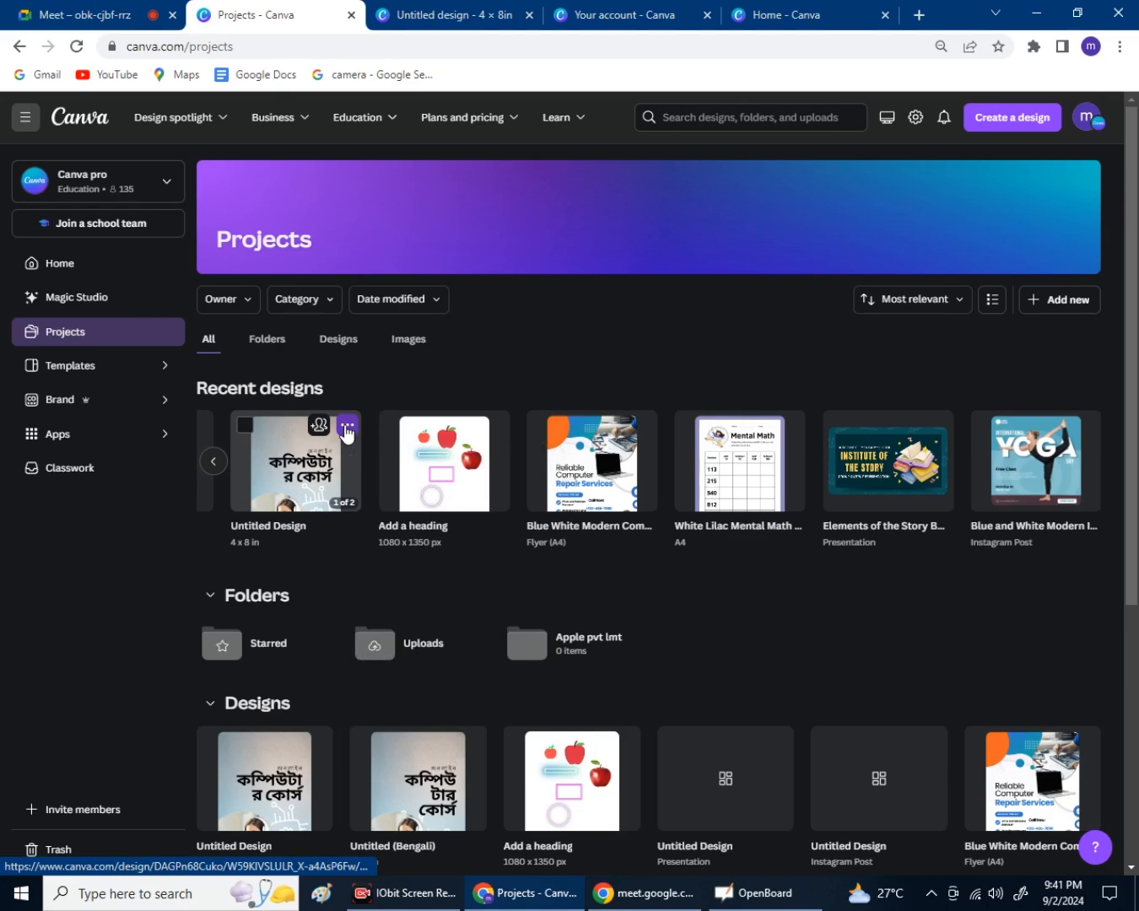
click(346, 430)
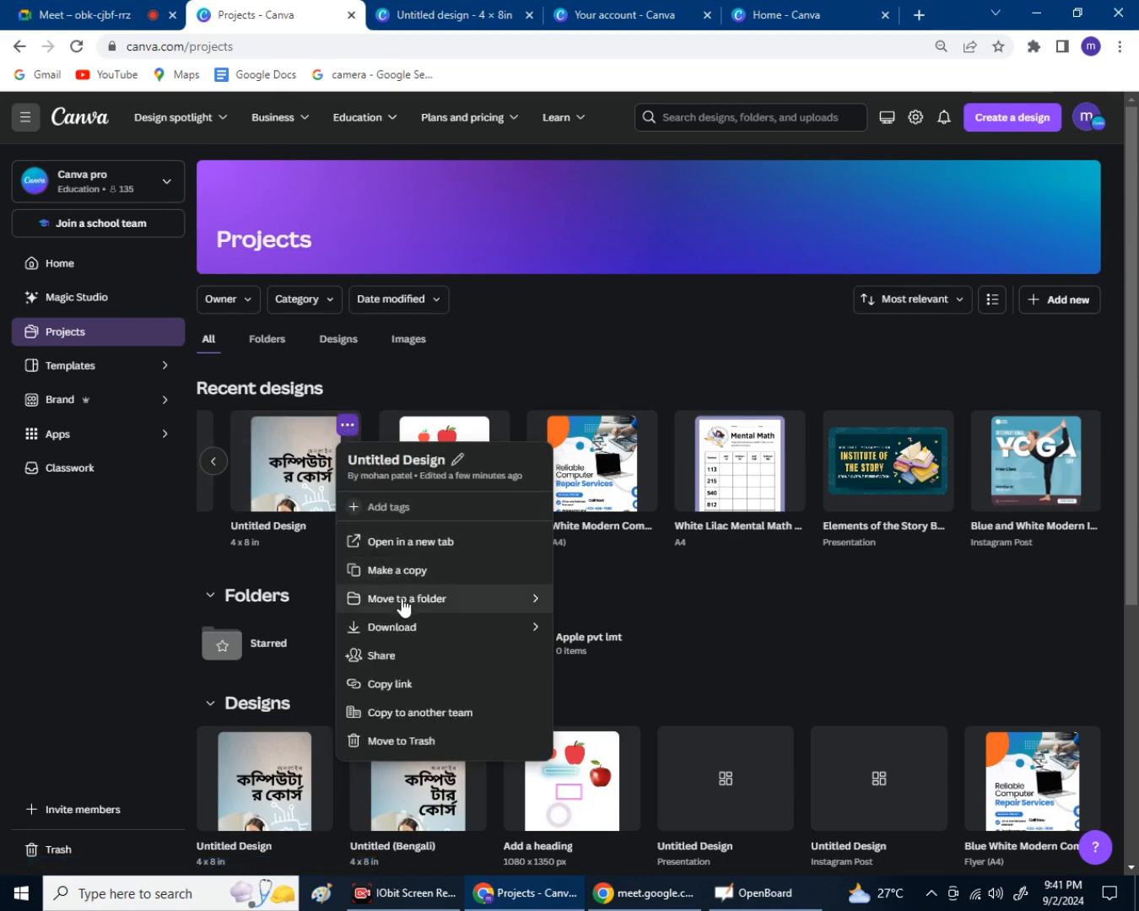
click(402, 601)
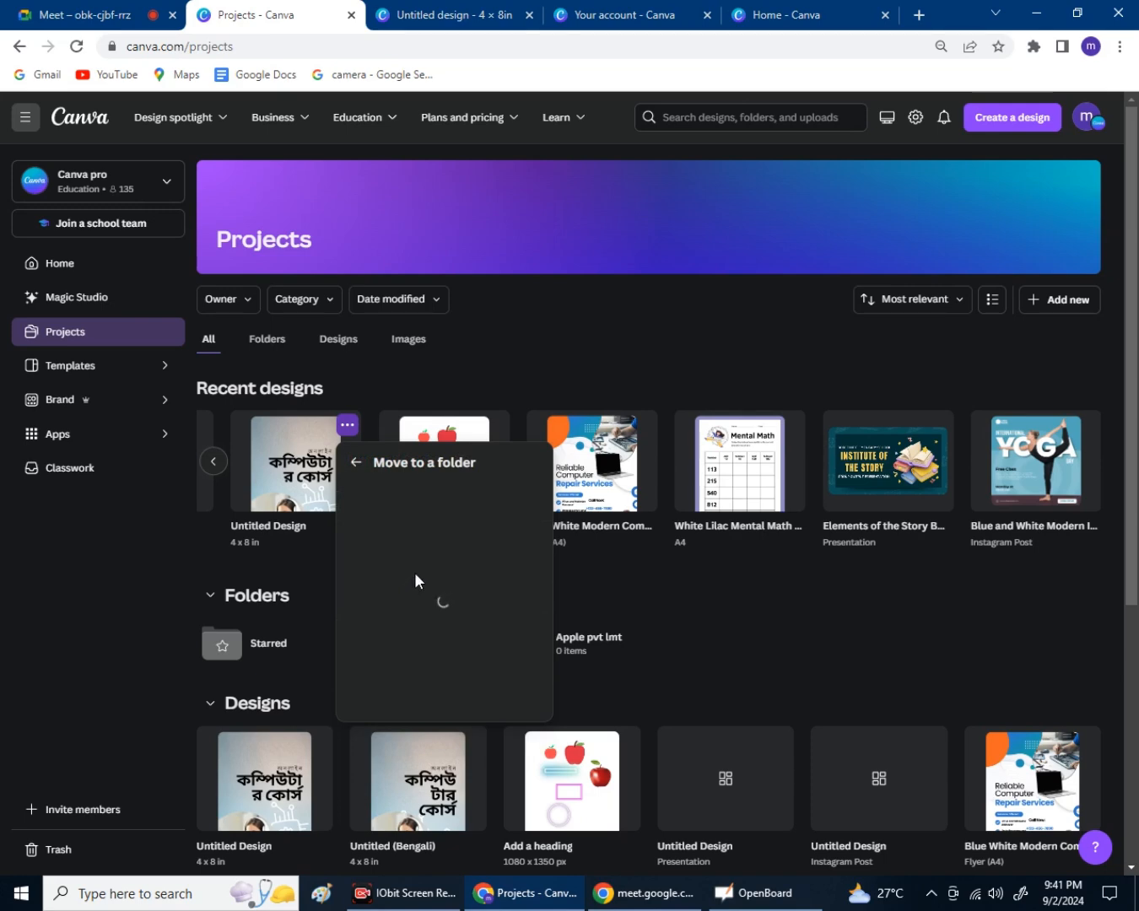
click(425, 578)
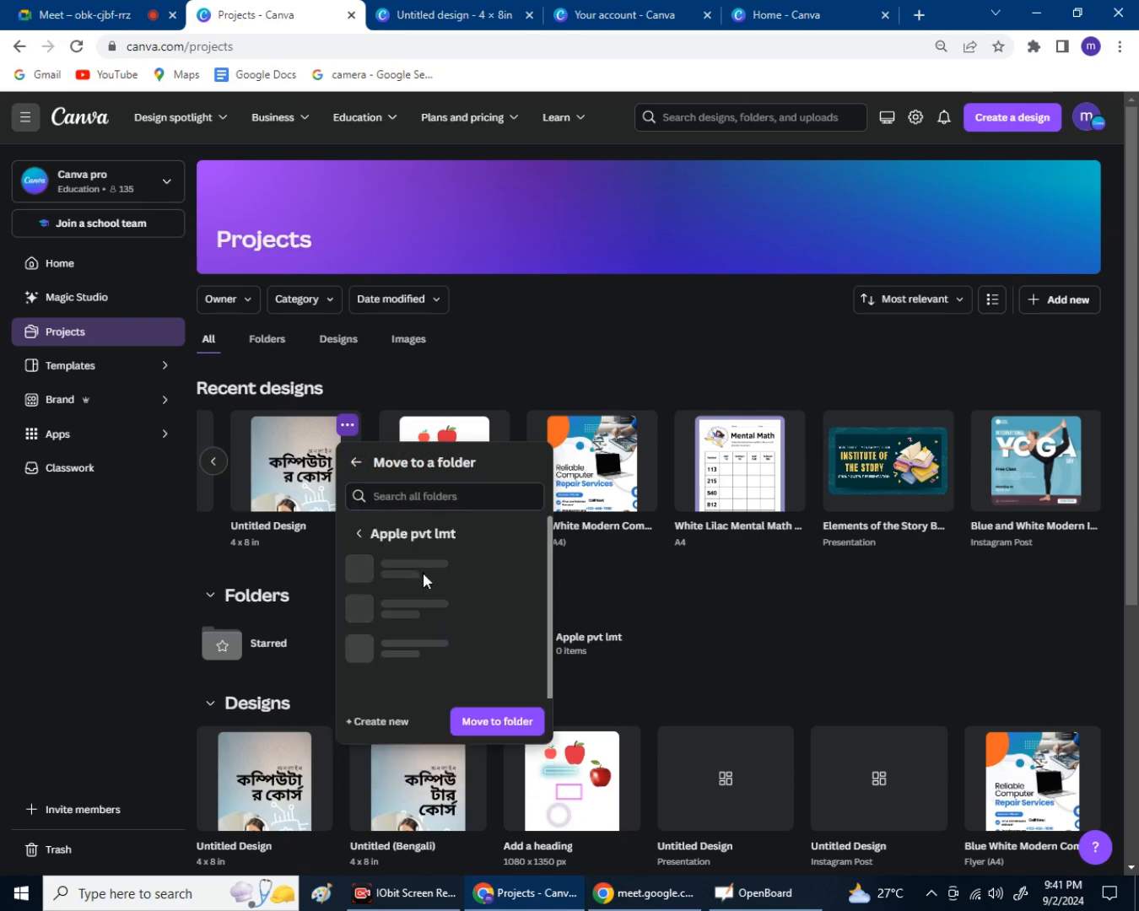
click(496, 719)
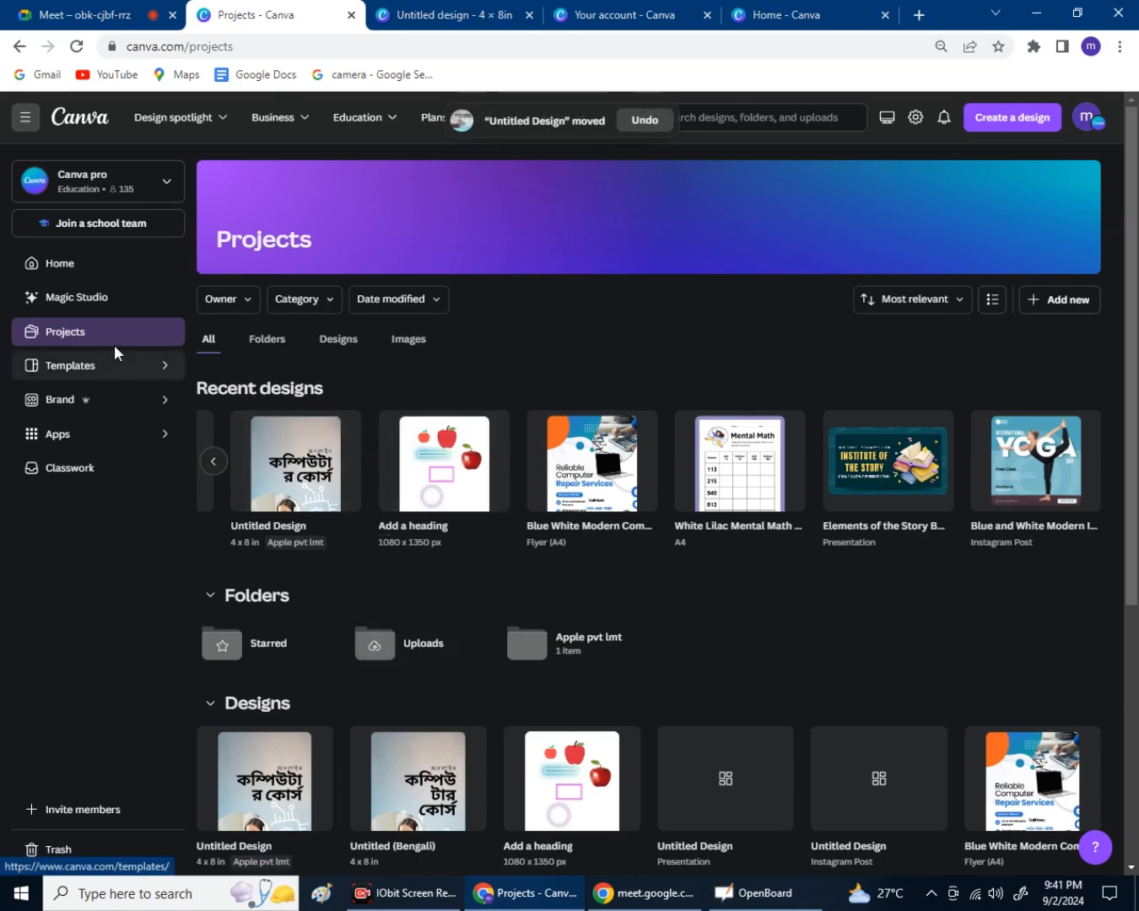
mouse_move(324, 431)
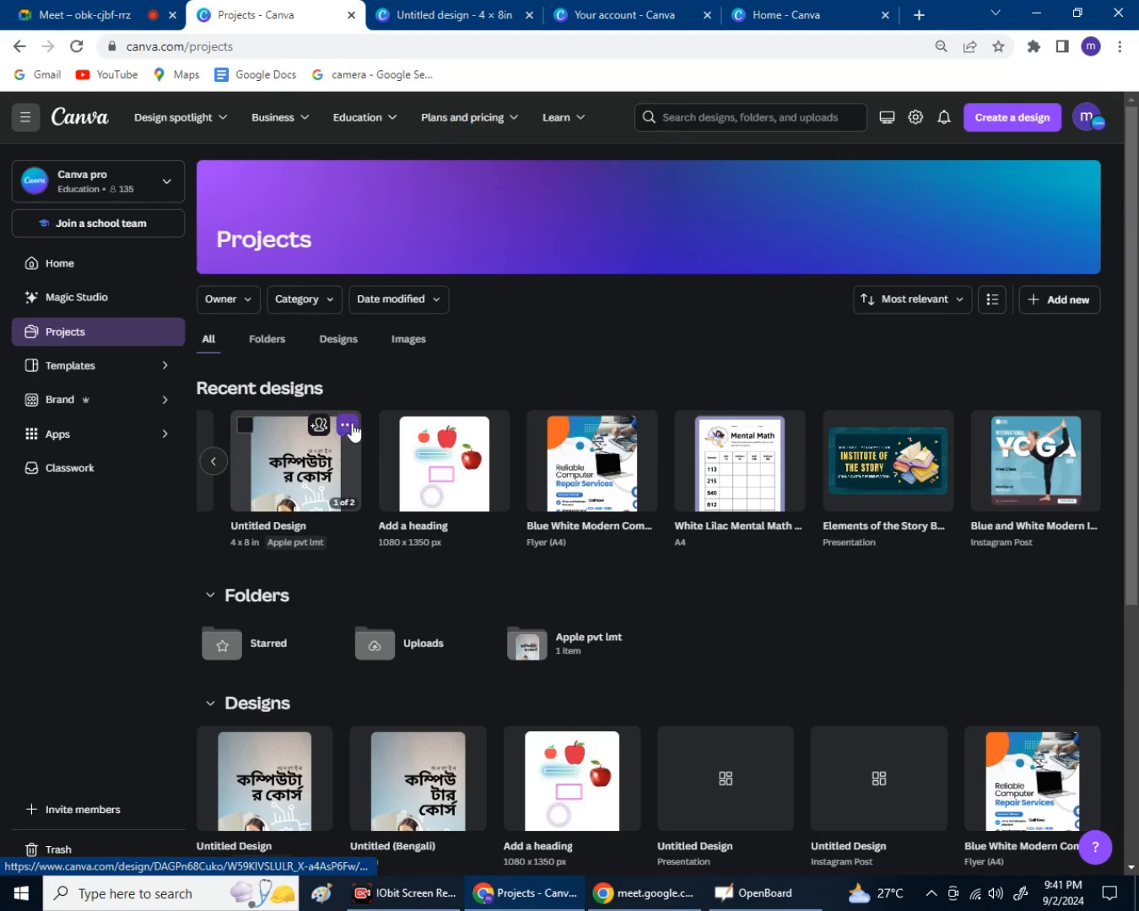
click(347, 425)
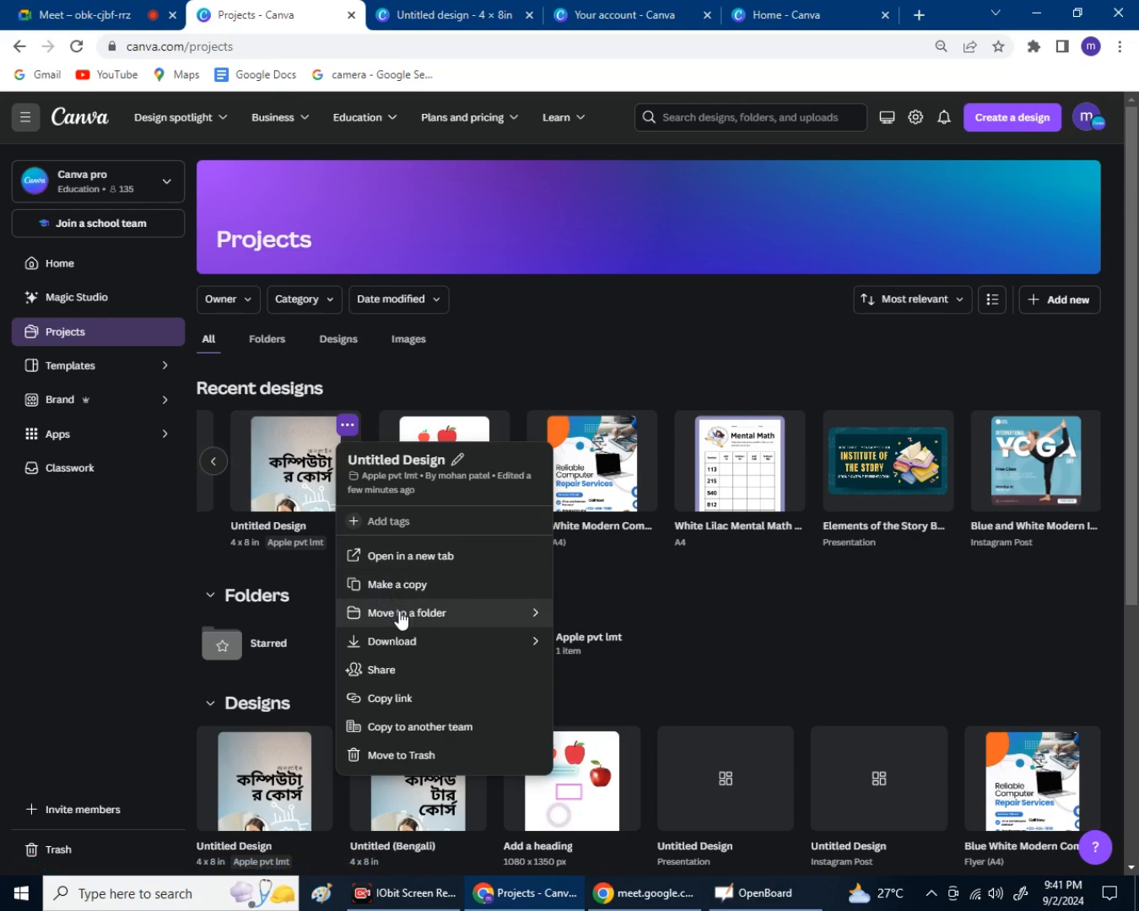
click(128, 555)
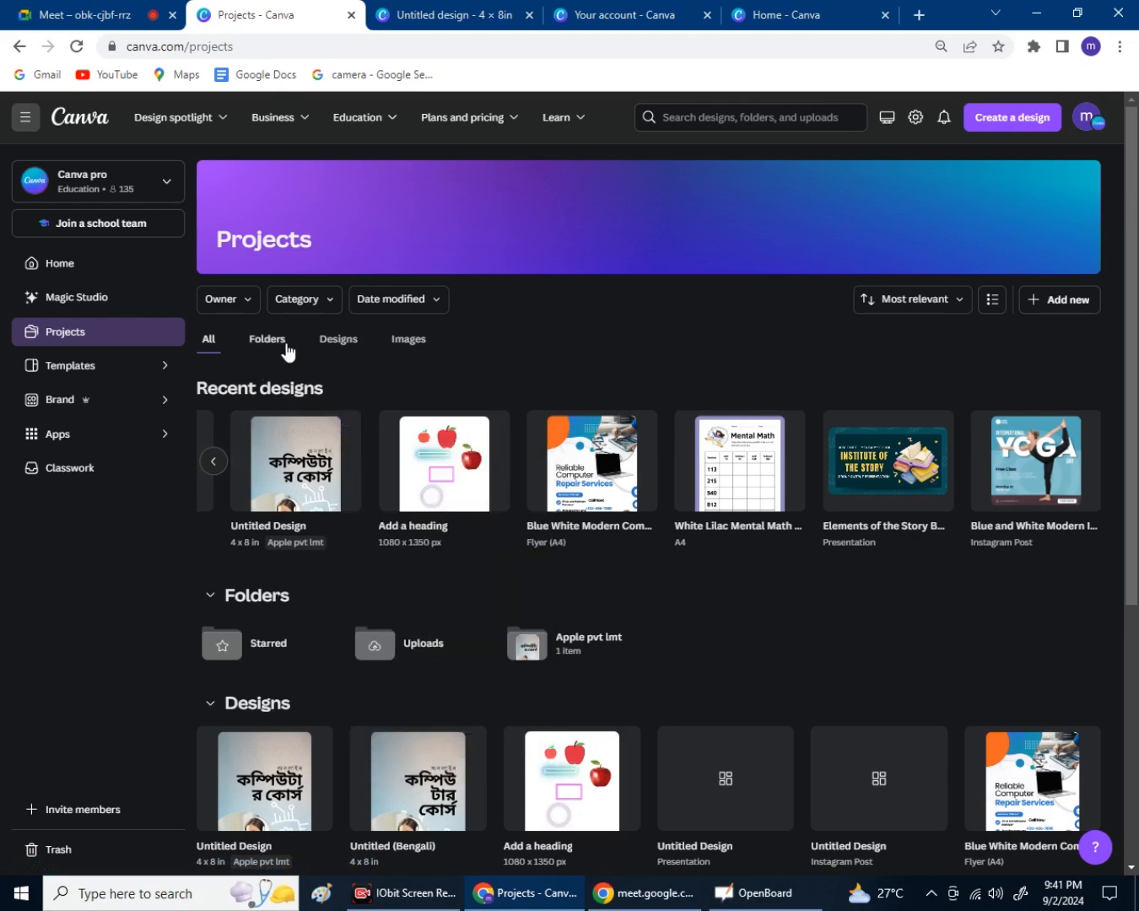
Open the Apple pvt lmt folder to verify the Untitled Design is inside, then go back to all projects.
click(287, 346)
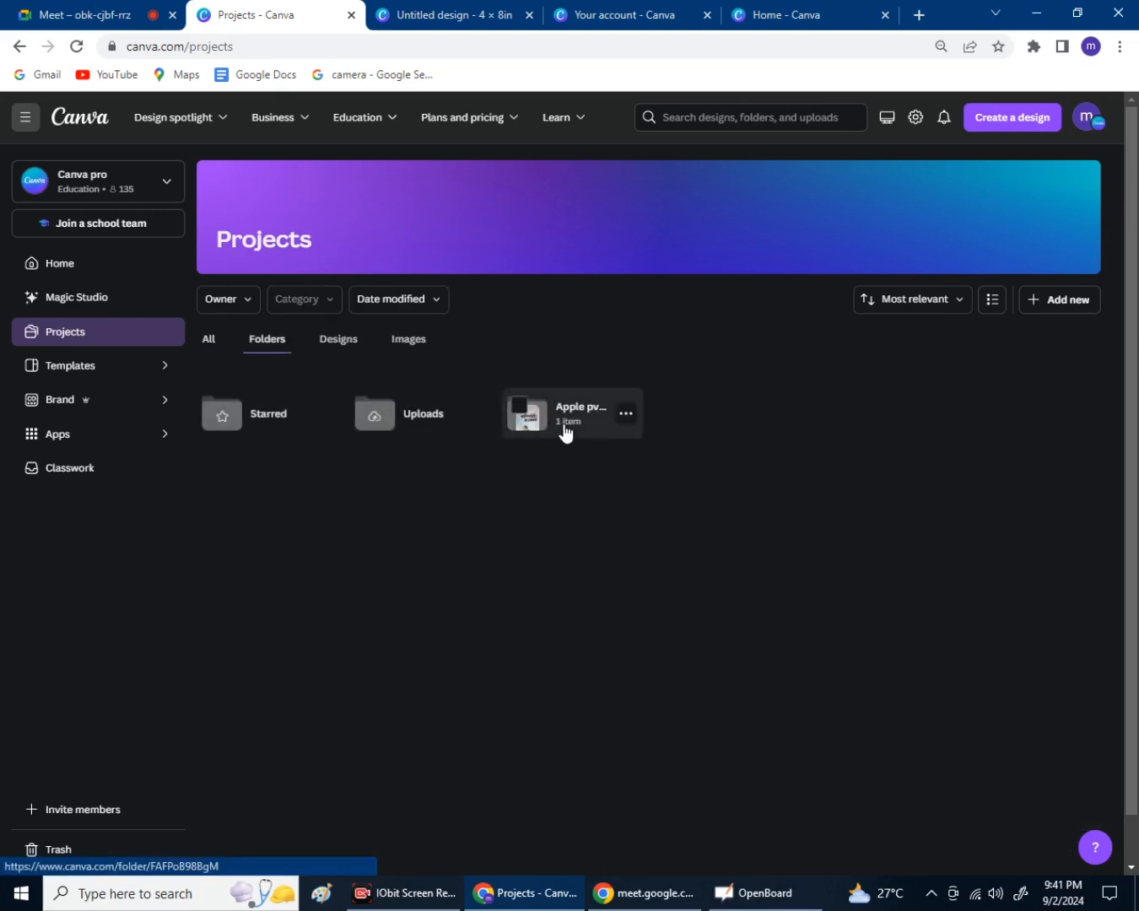
click(565, 431)
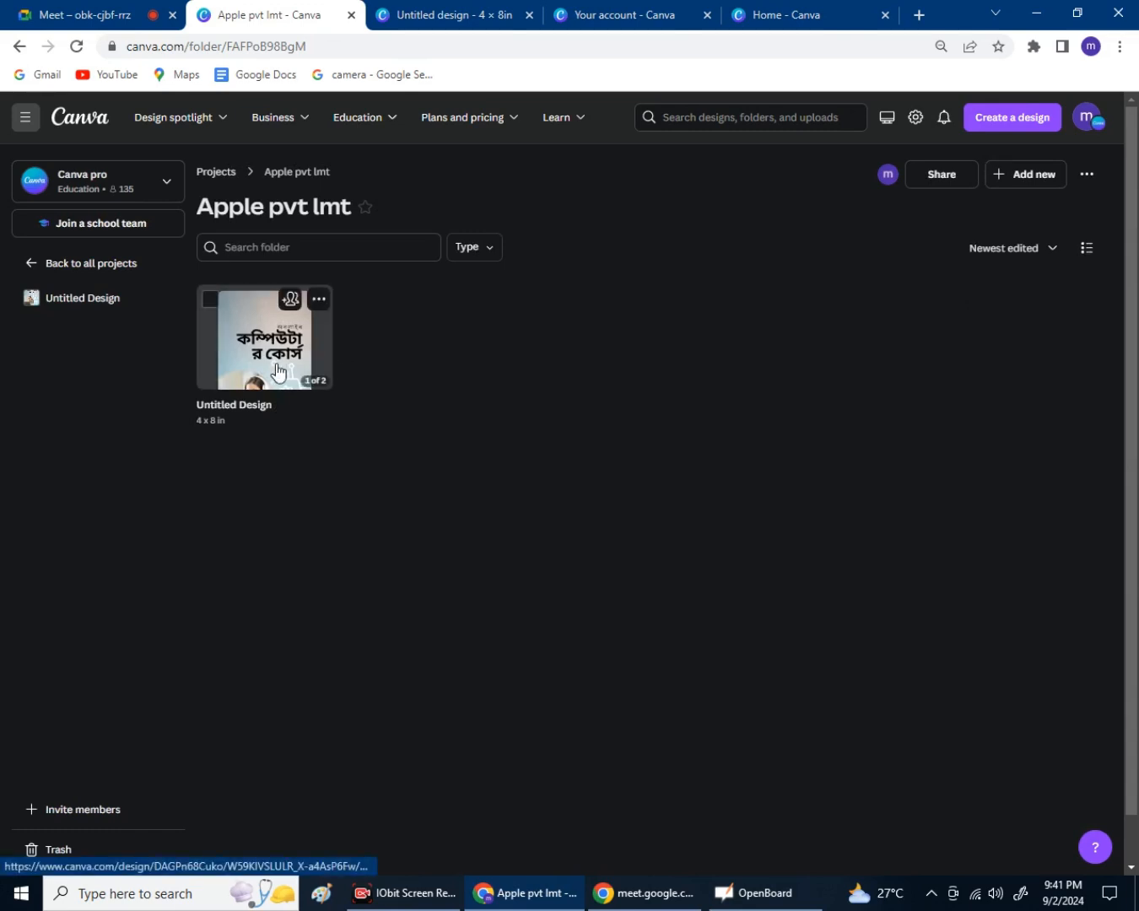
click(278, 371)
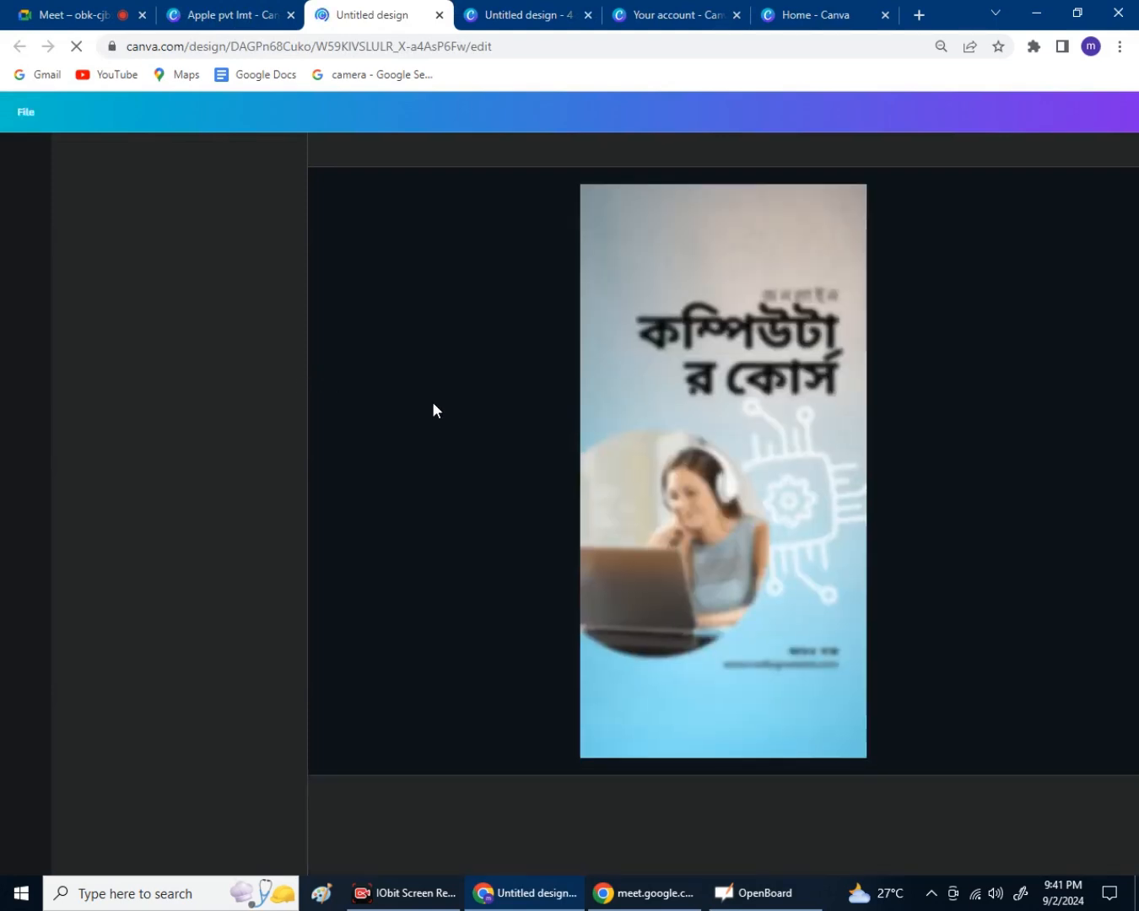
click(438, 15)
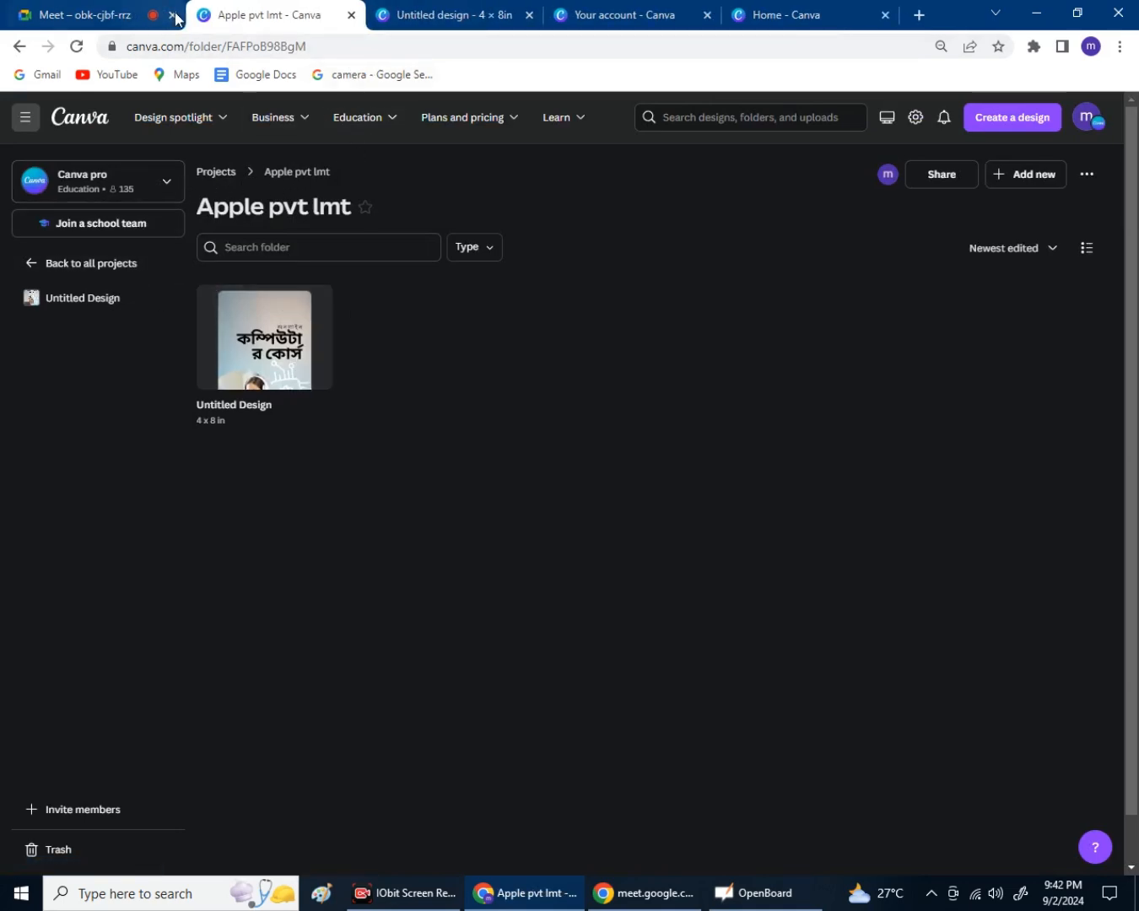
click(414, 26)
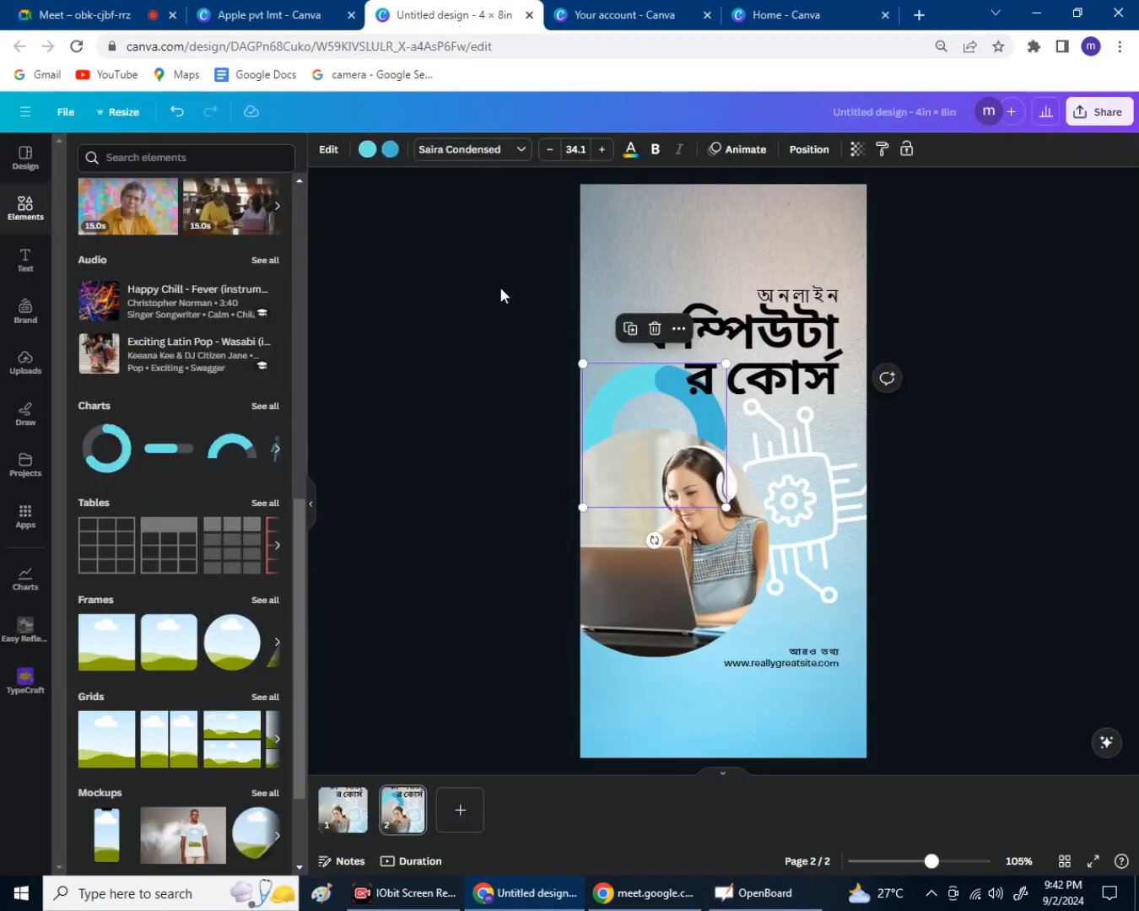
click(252, 16)
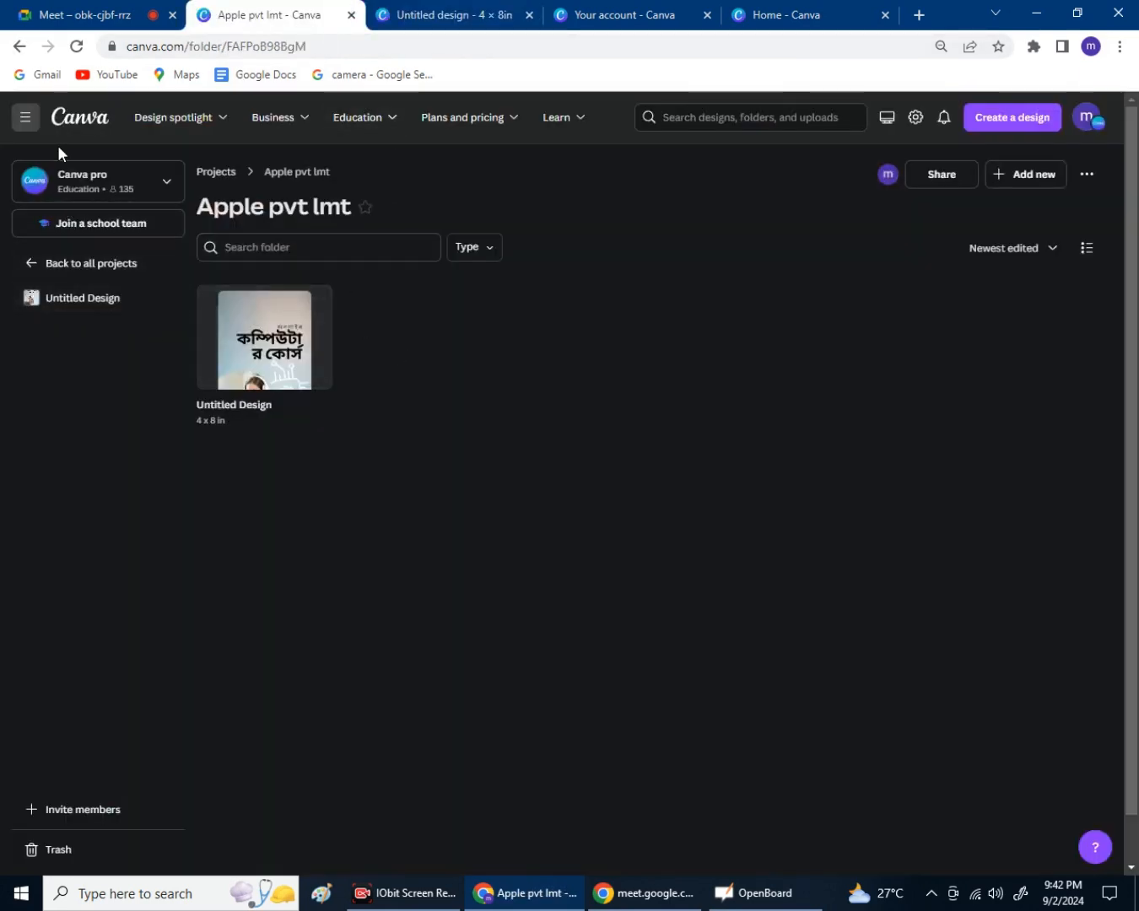
click(31, 270)
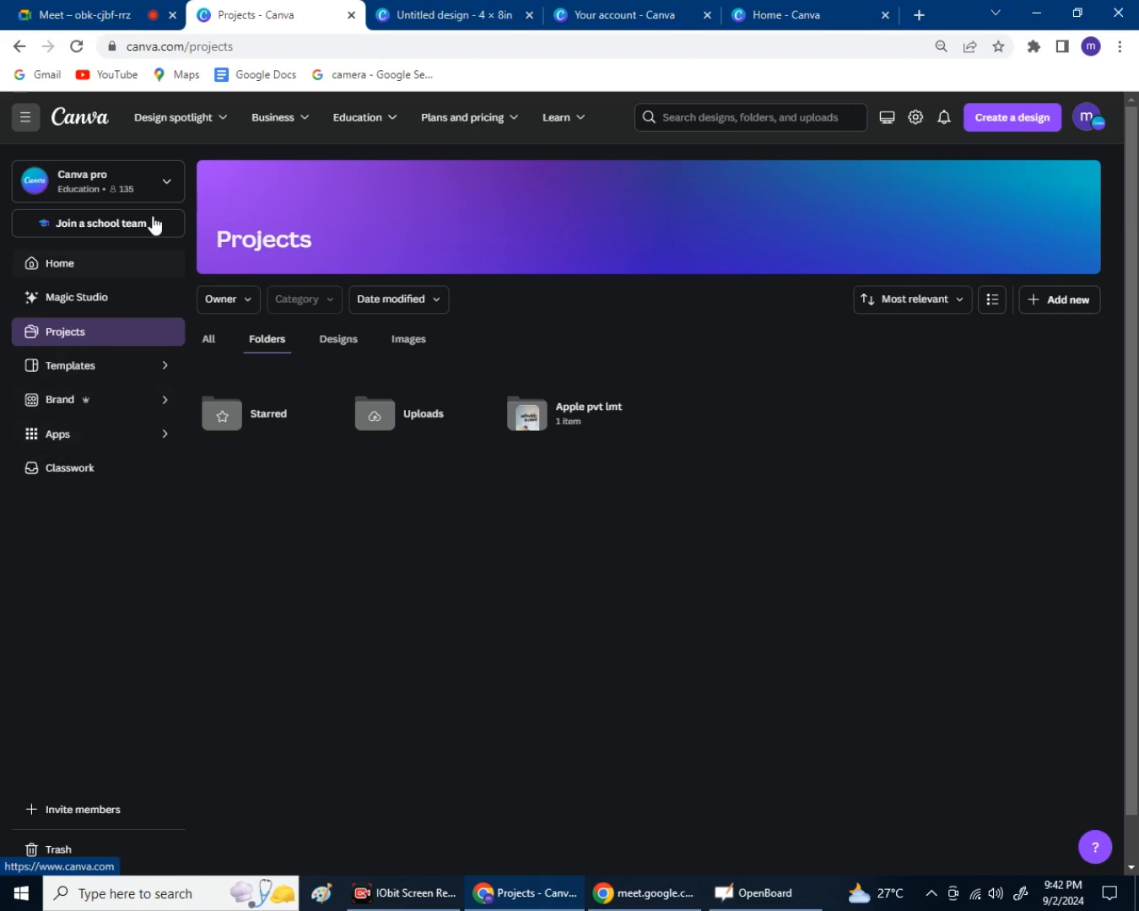
Go Home, reopen Projects and select the All tab to list every design and folder.
mouse_move(177, 118)
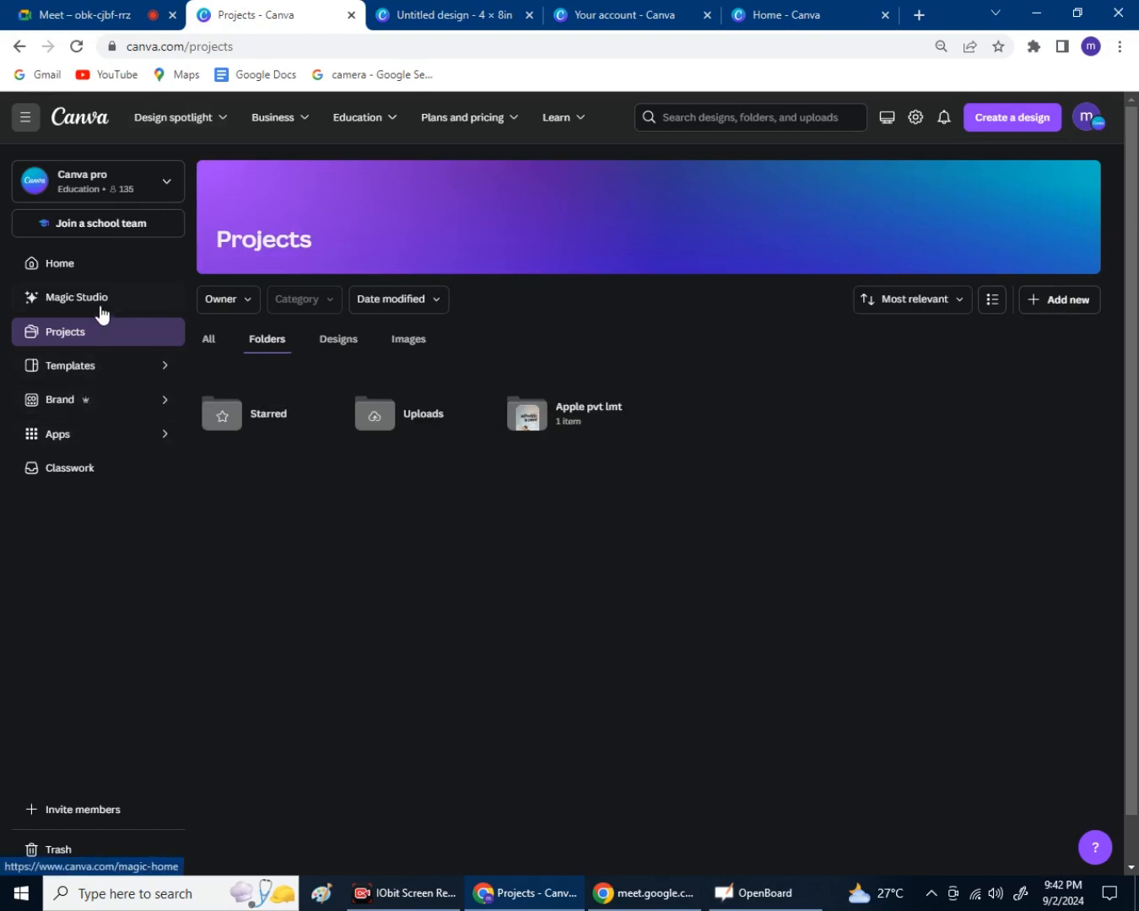
click(103, 271)
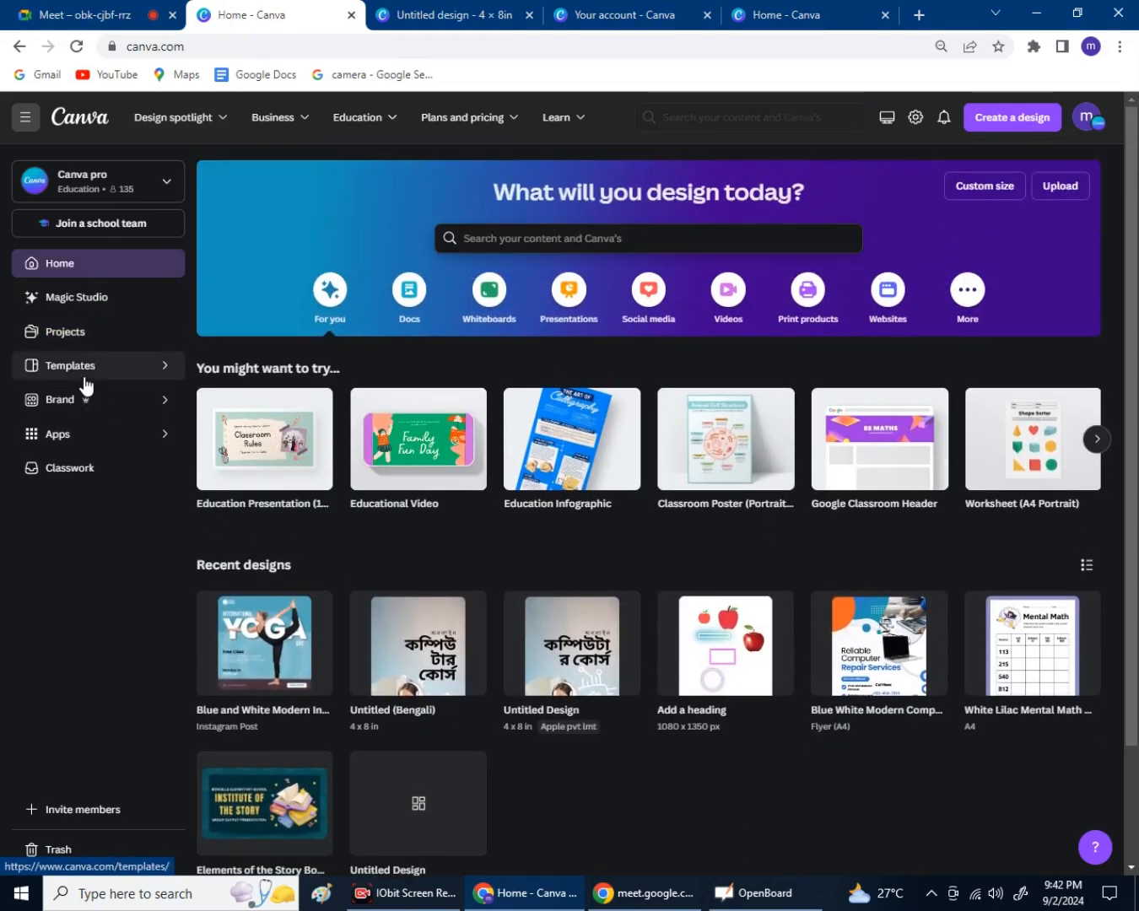
click(96, 342)
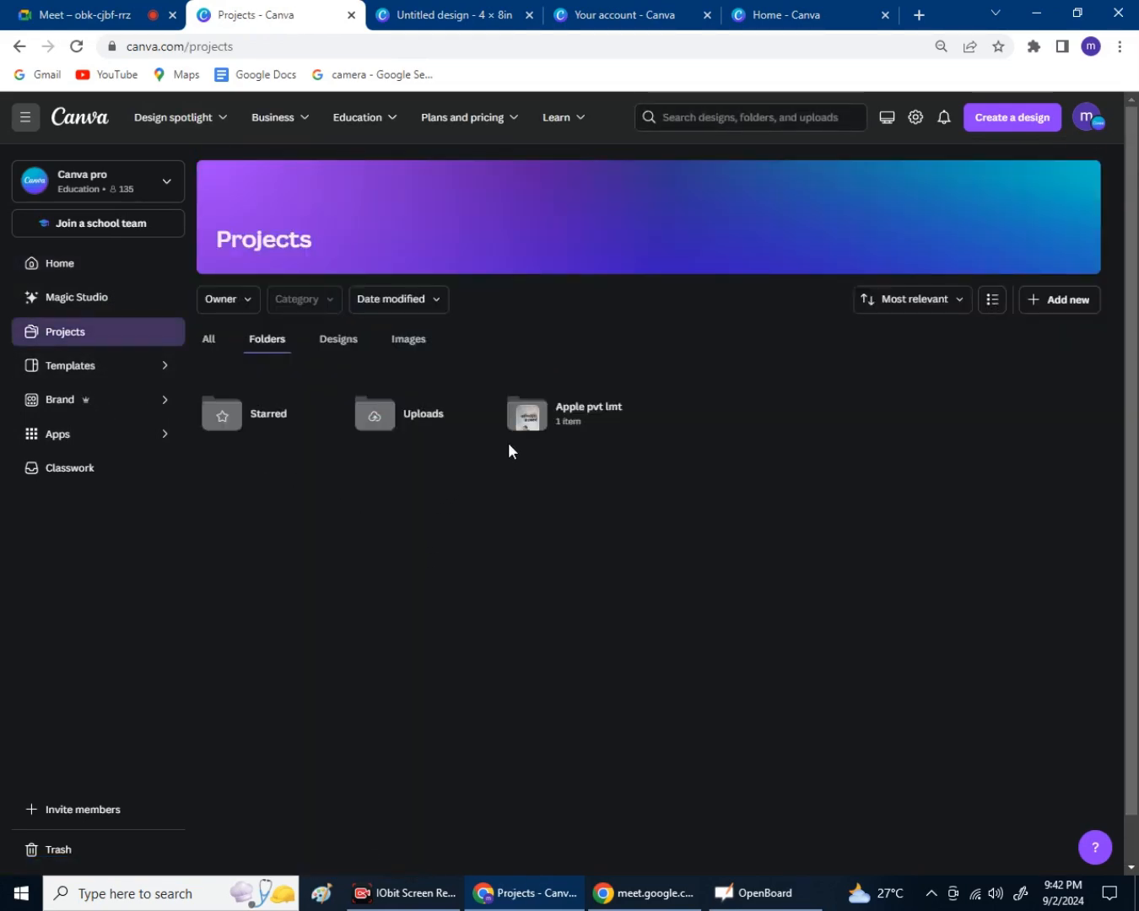
click(208, 339)
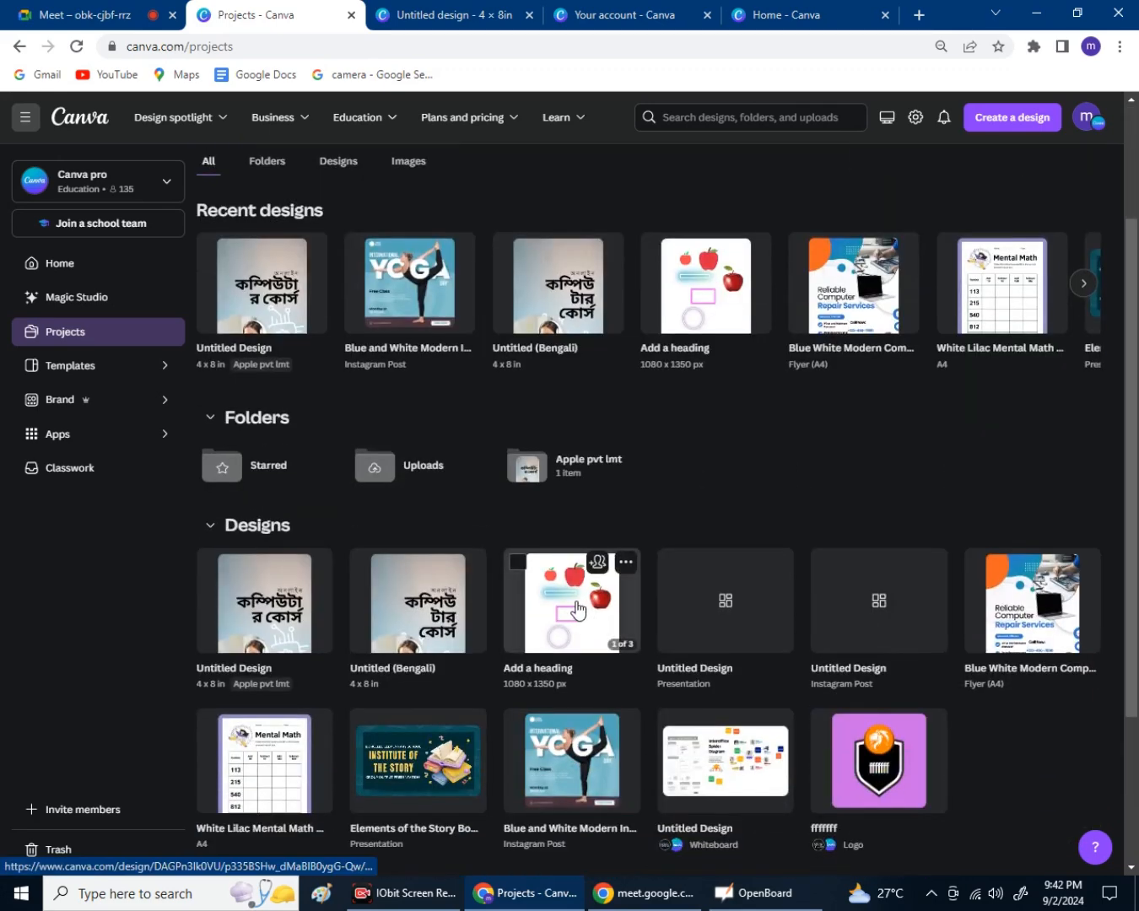
Open the Add a heading design and flip through its pages 1, 2 and 3.
click(581, 611)
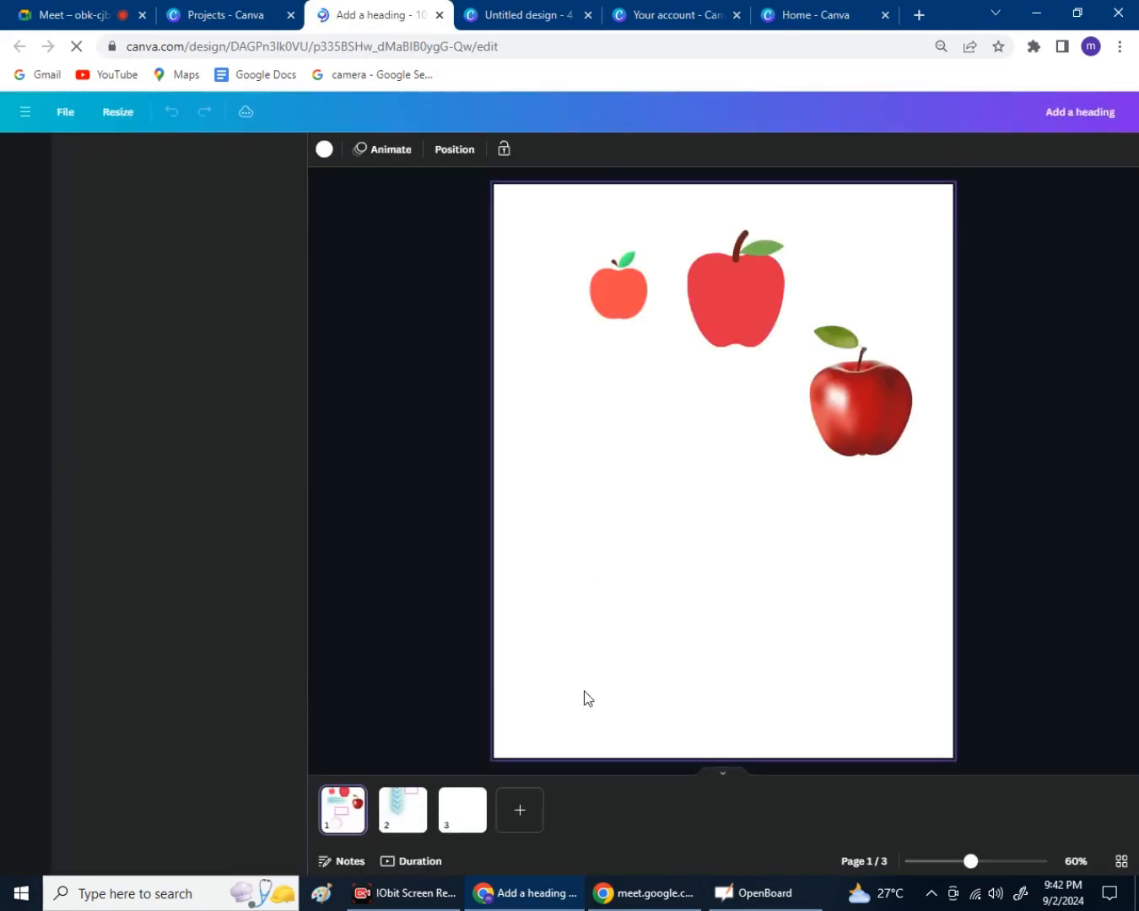
click(468, 818)
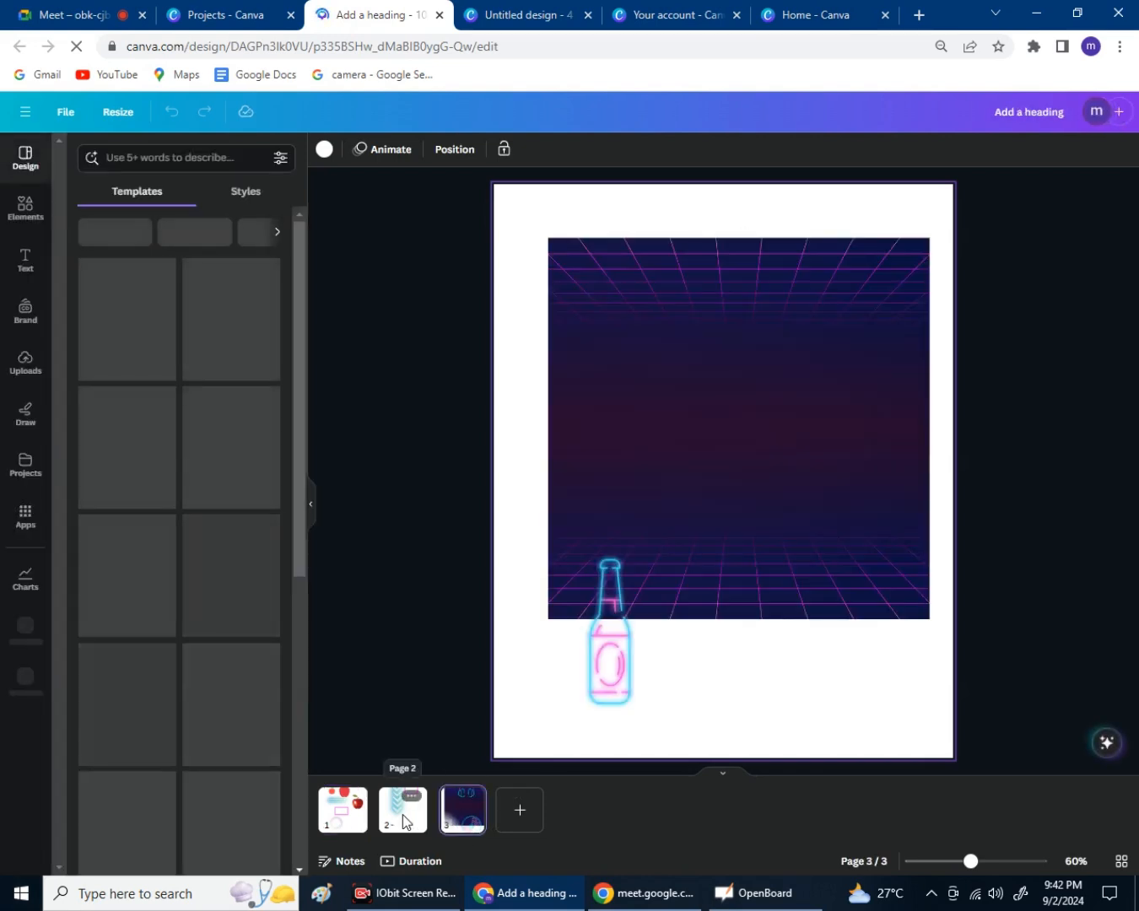
click(407, 838)
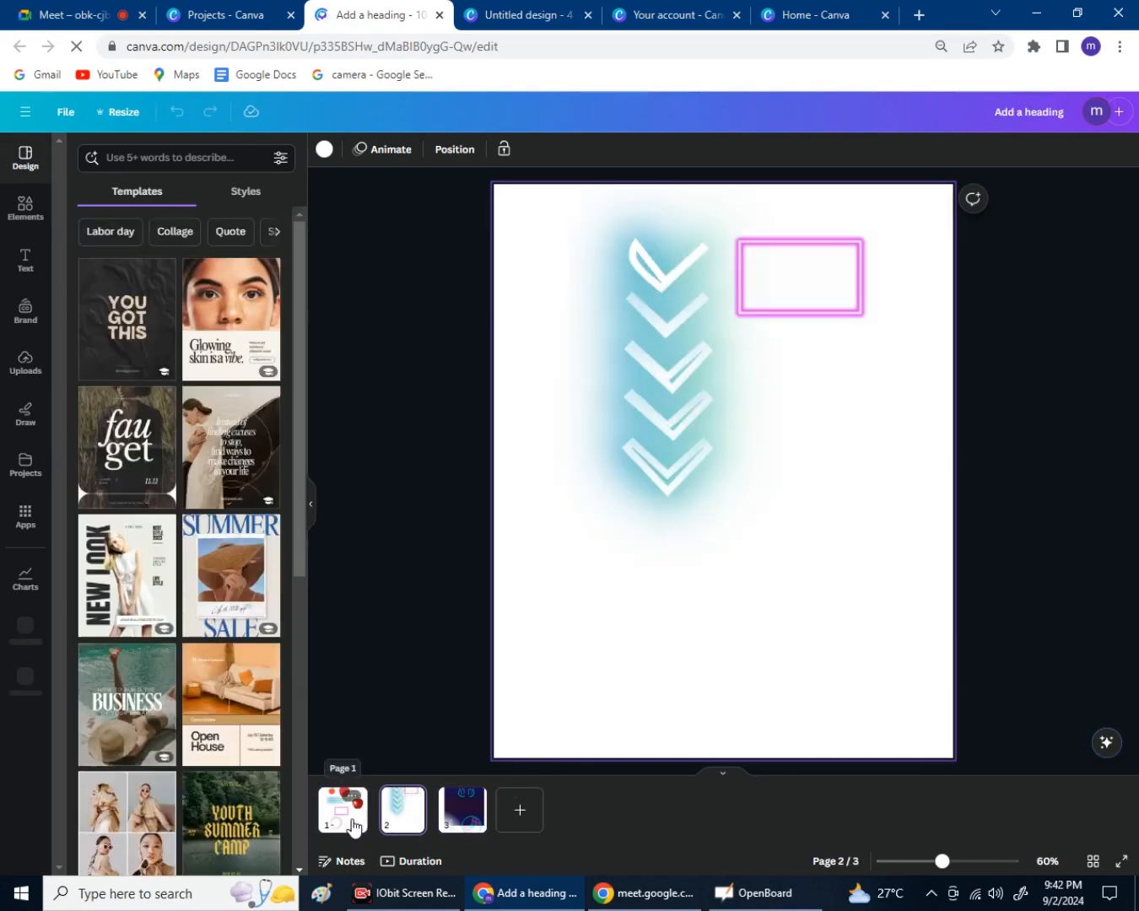
click(358, 828)
click(404, 812)
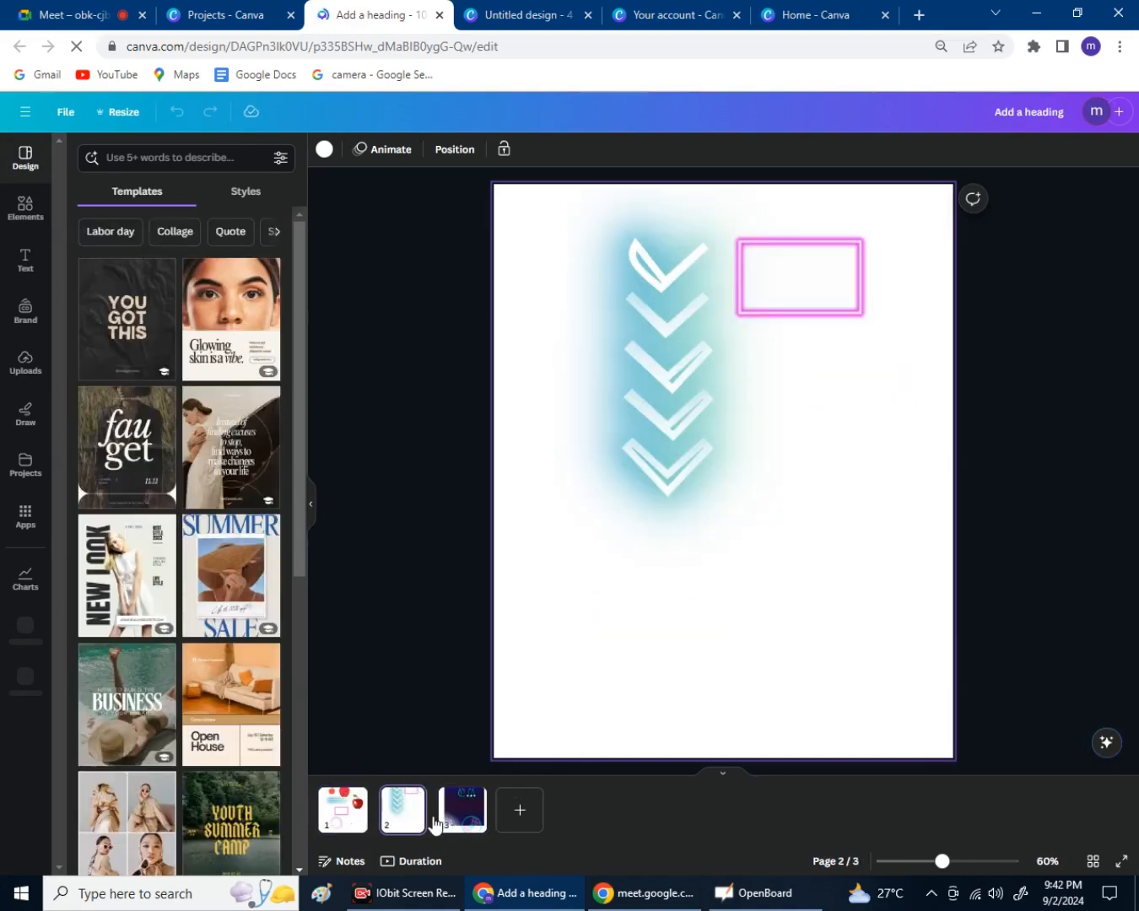
click(457, 809)
click(395, 821)
click(341, 831)
click(402, 811)
click(463, 812)
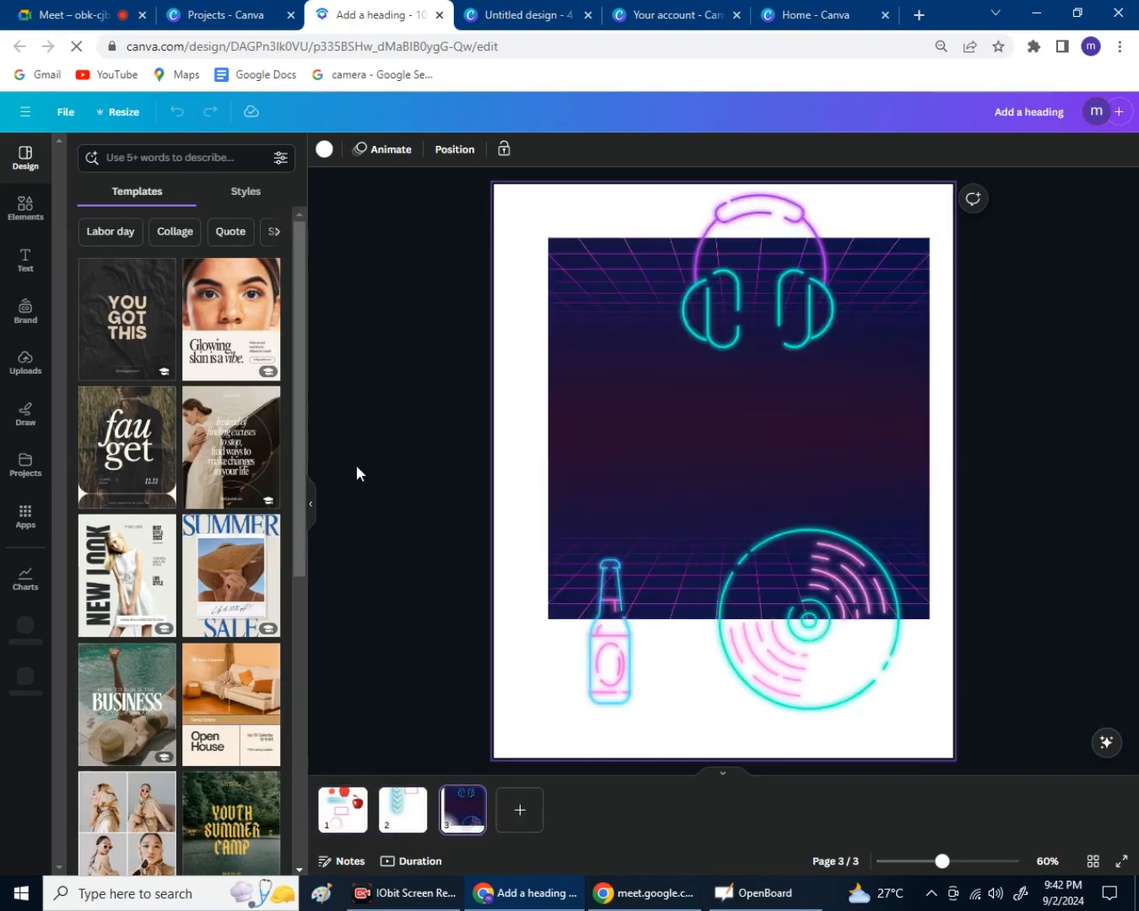
click(405, 581)
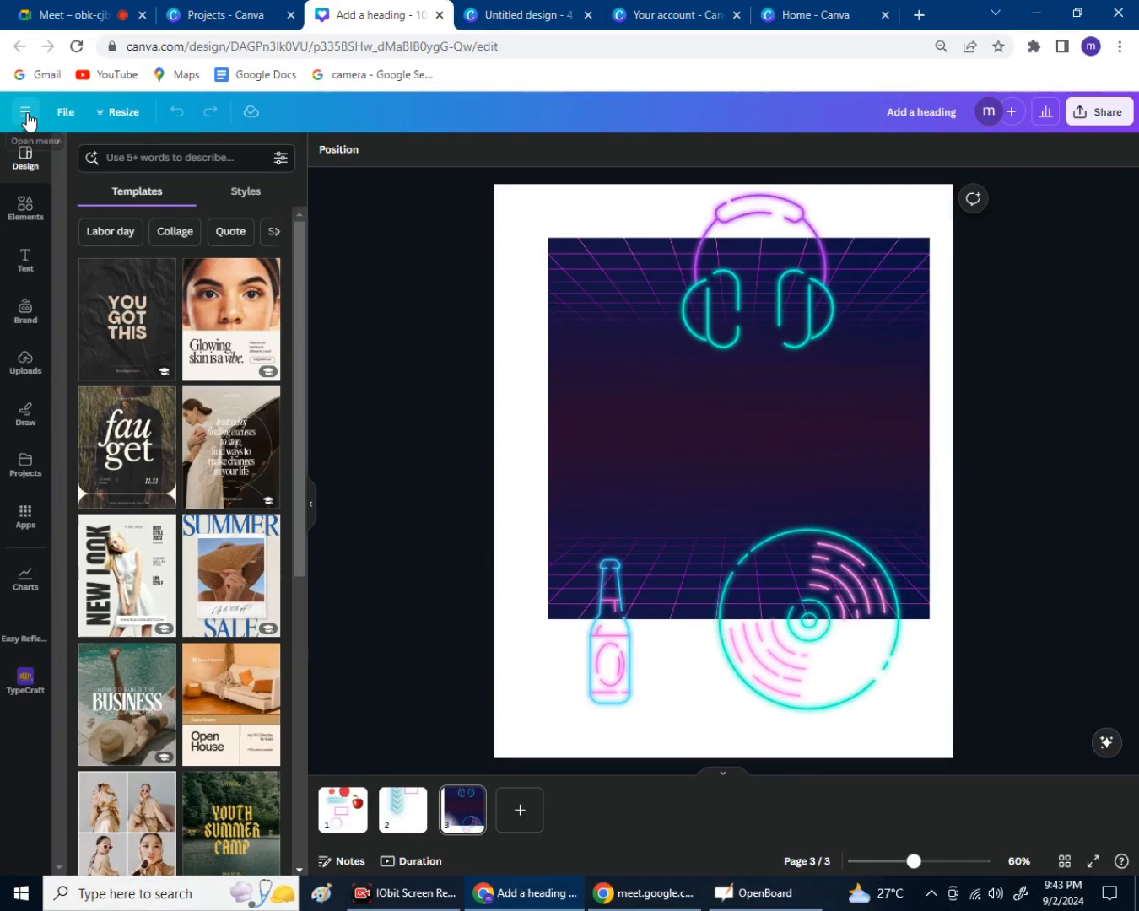
Use Canva's navigation menu to go home, then close the loading home tab.
click(51, 156)
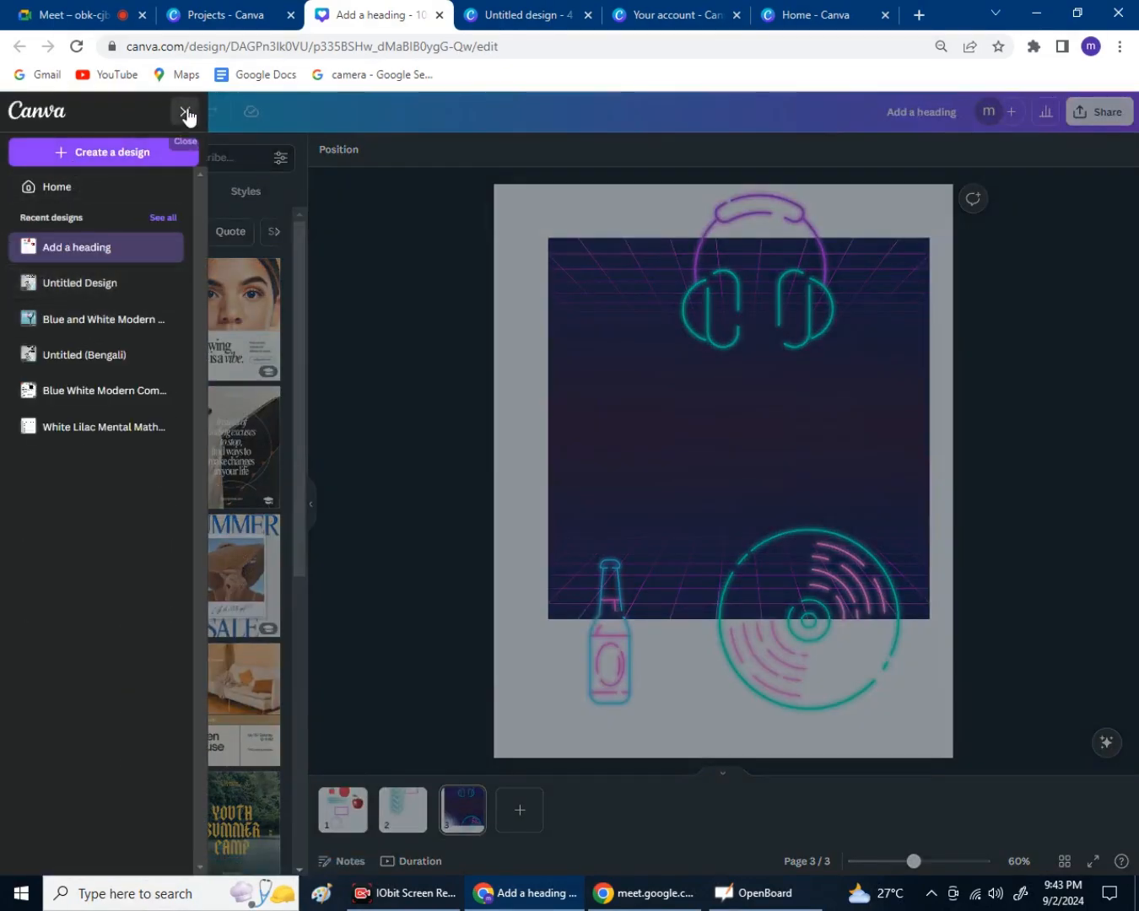
click(185, 112)
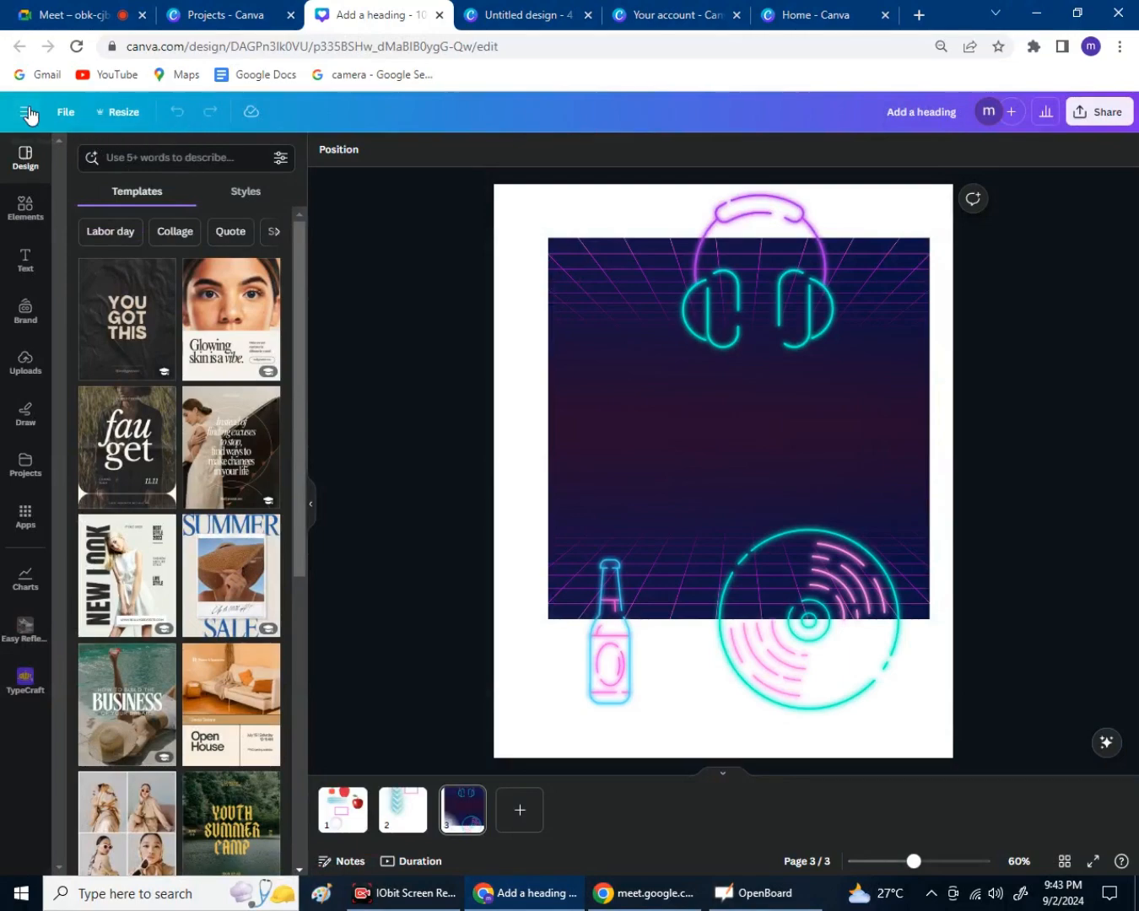
click(27, 113)
click(28, 110)
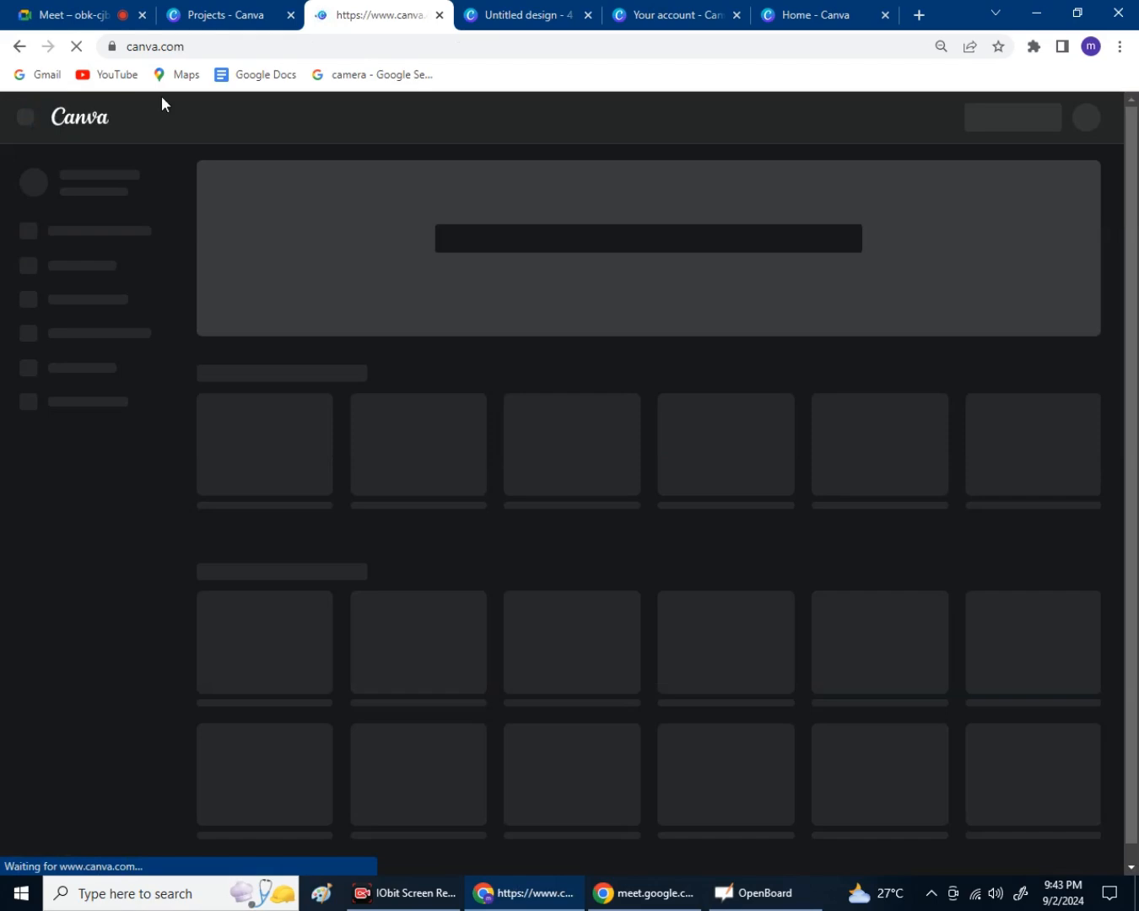
click(438, 15)
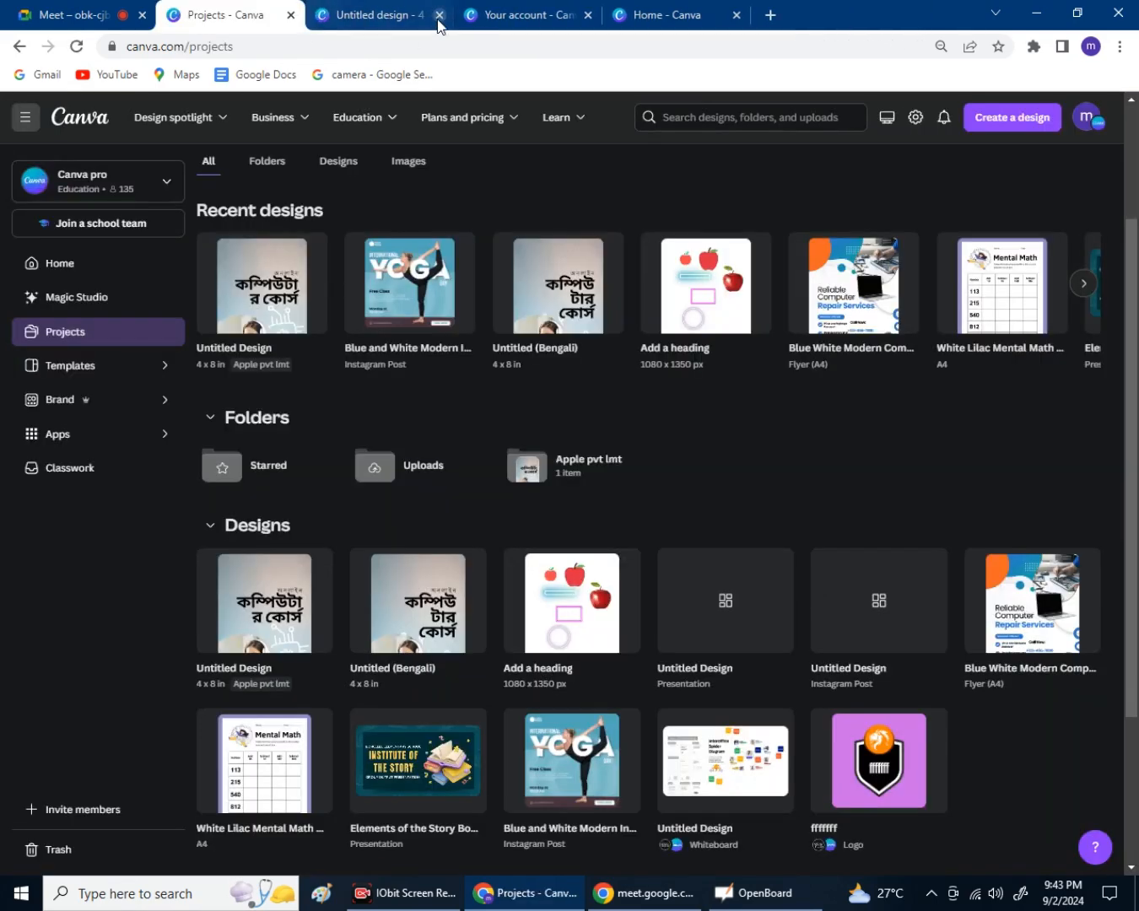
Flip between the Google Meet call and the Canva tabs, ending on the Projects page.
click(95, 23)
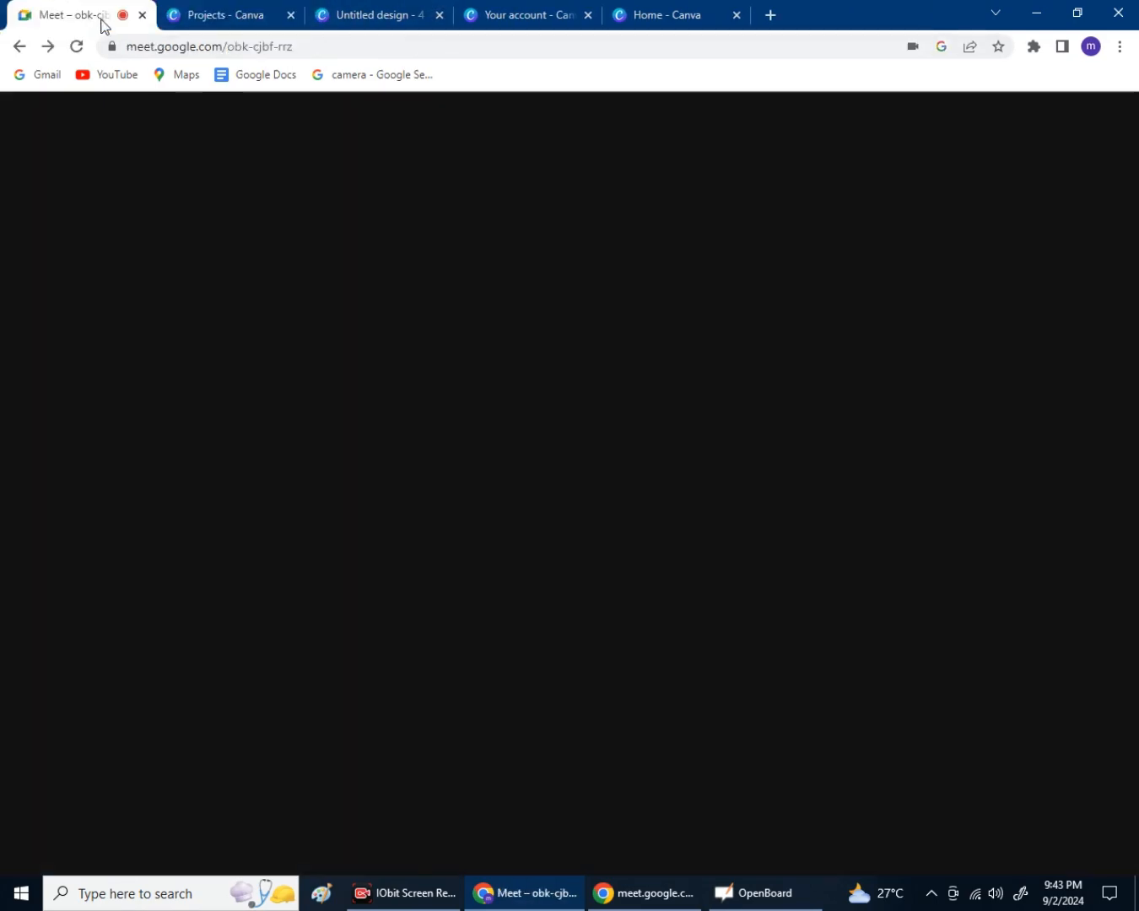
click(203, 23)
click(101, 15)
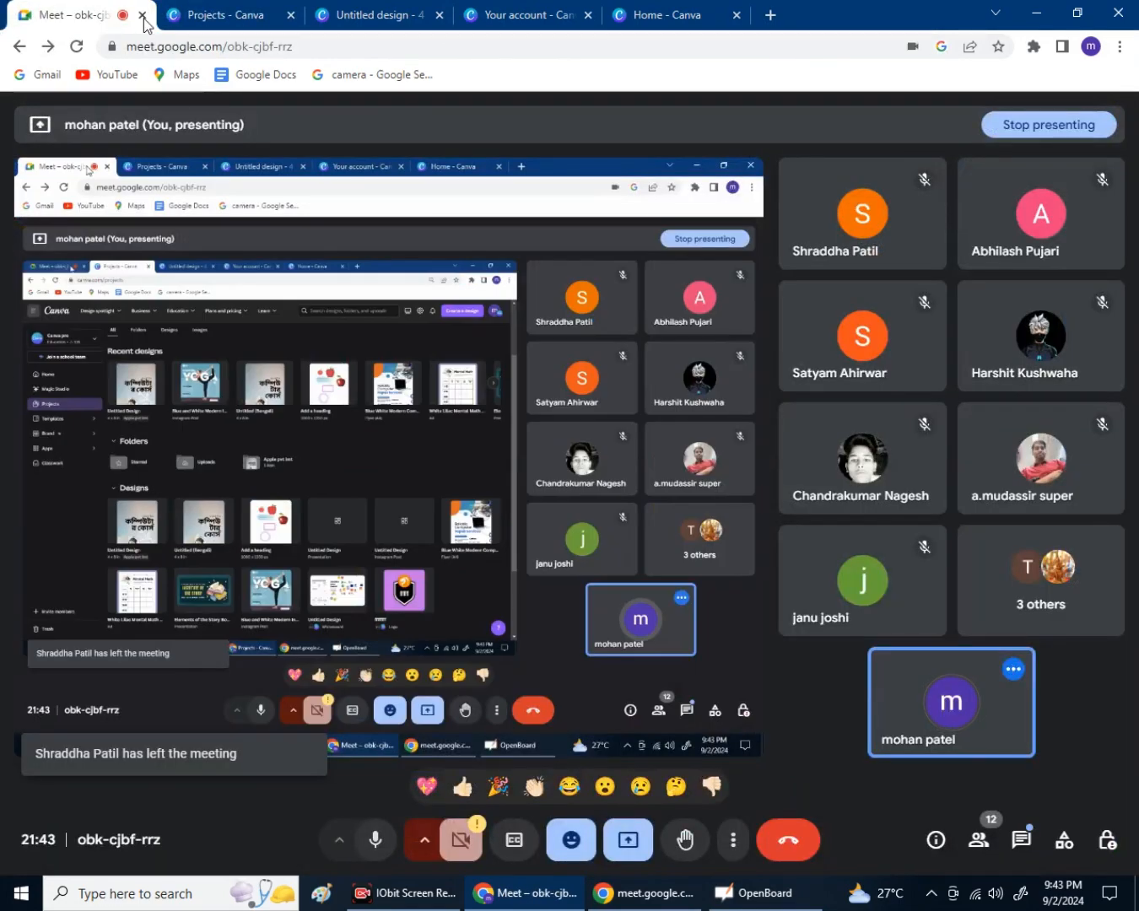
click(230, 15)
click(116, 18)
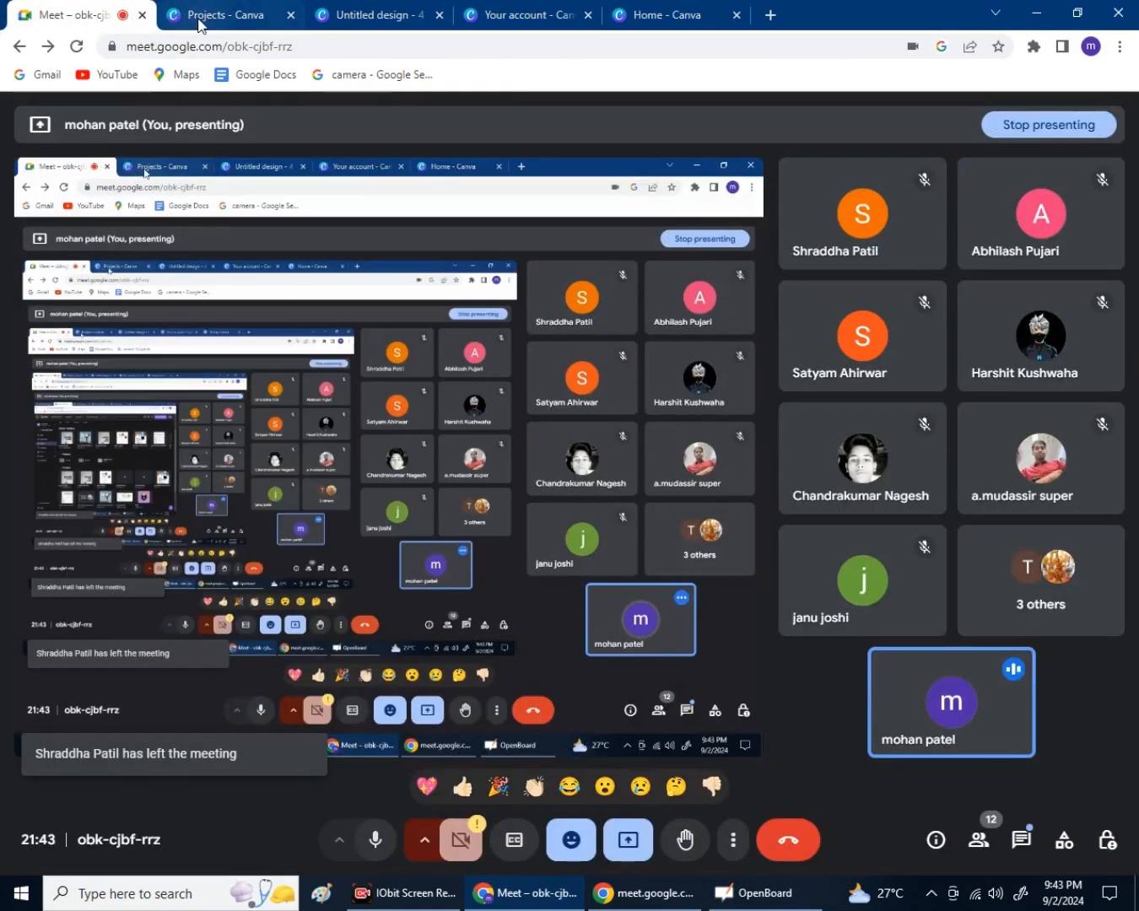
click(201, 21)
click(110, 17)
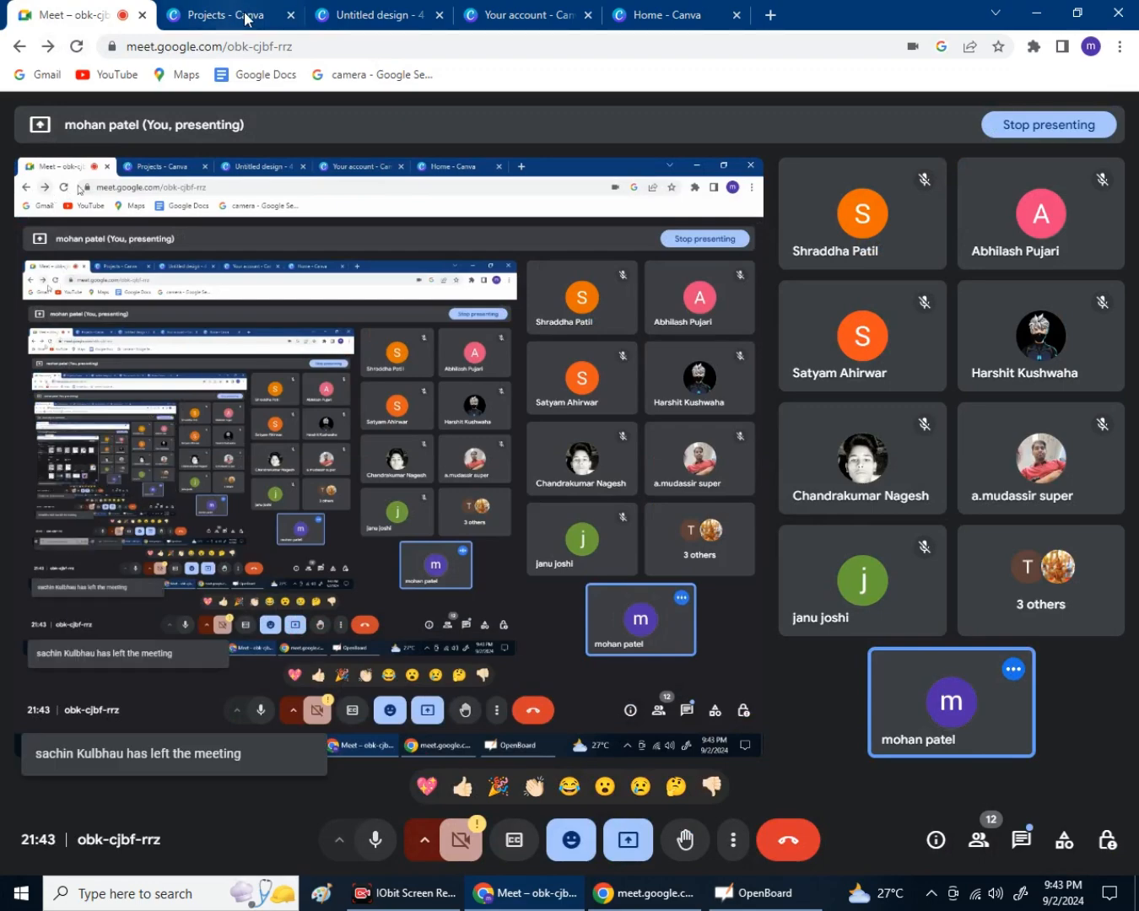
click(252, 15)
click(347, 17)
click(212, 17)
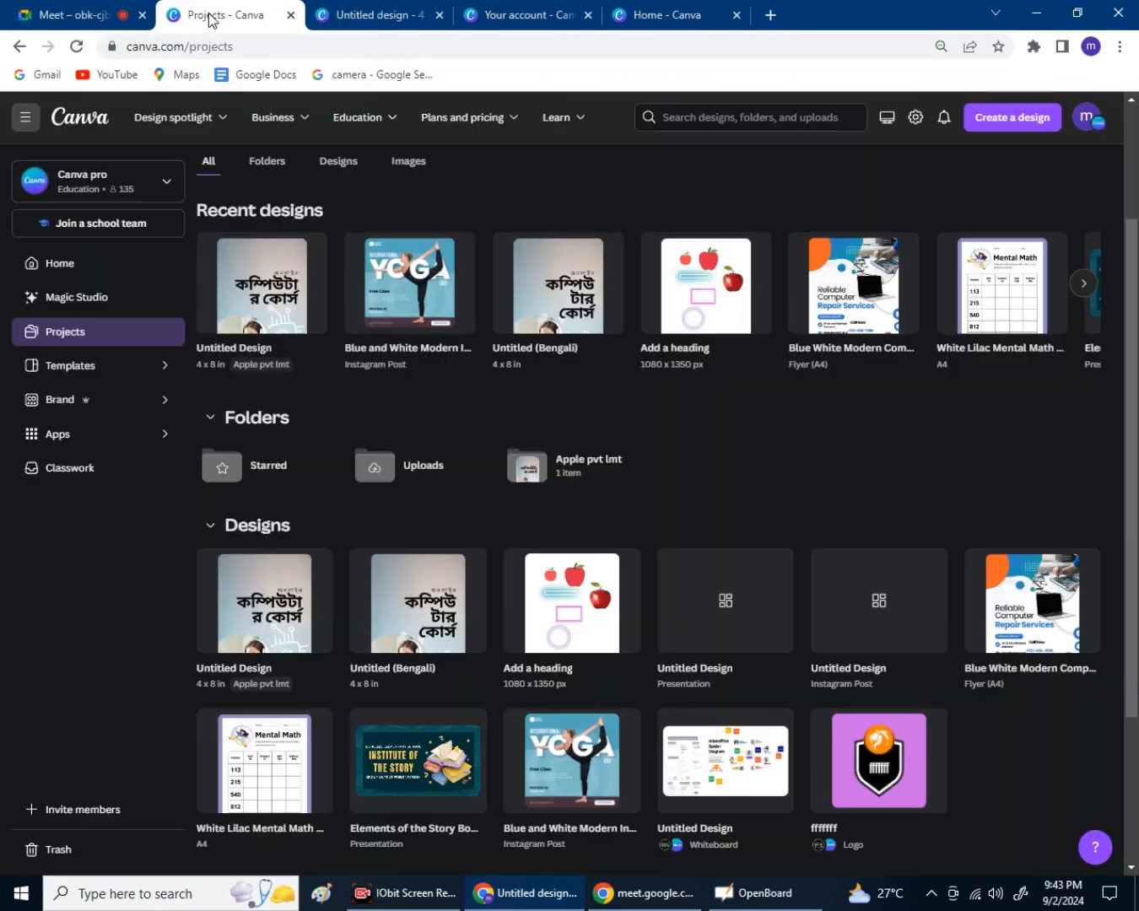
click(346, 17)
click(199, 15)
click(118, 18)
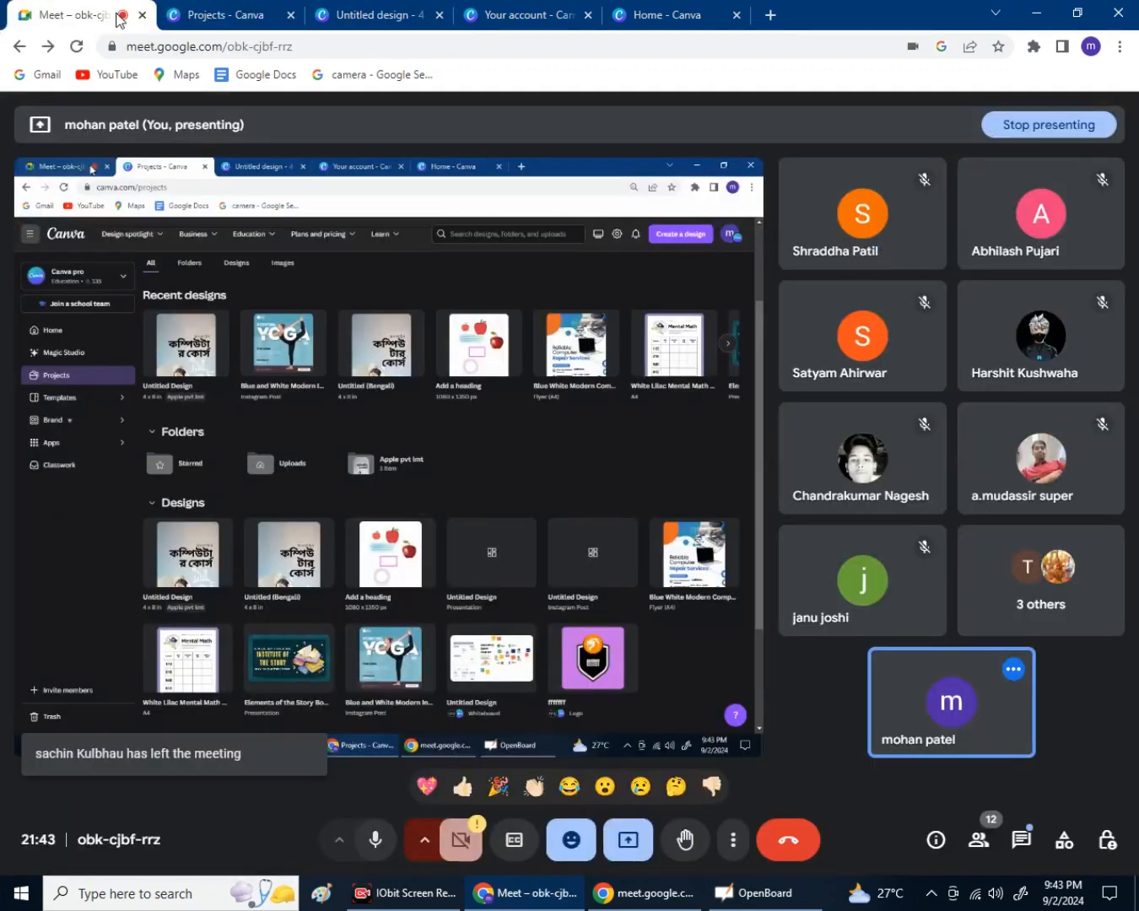
click(256, 18)
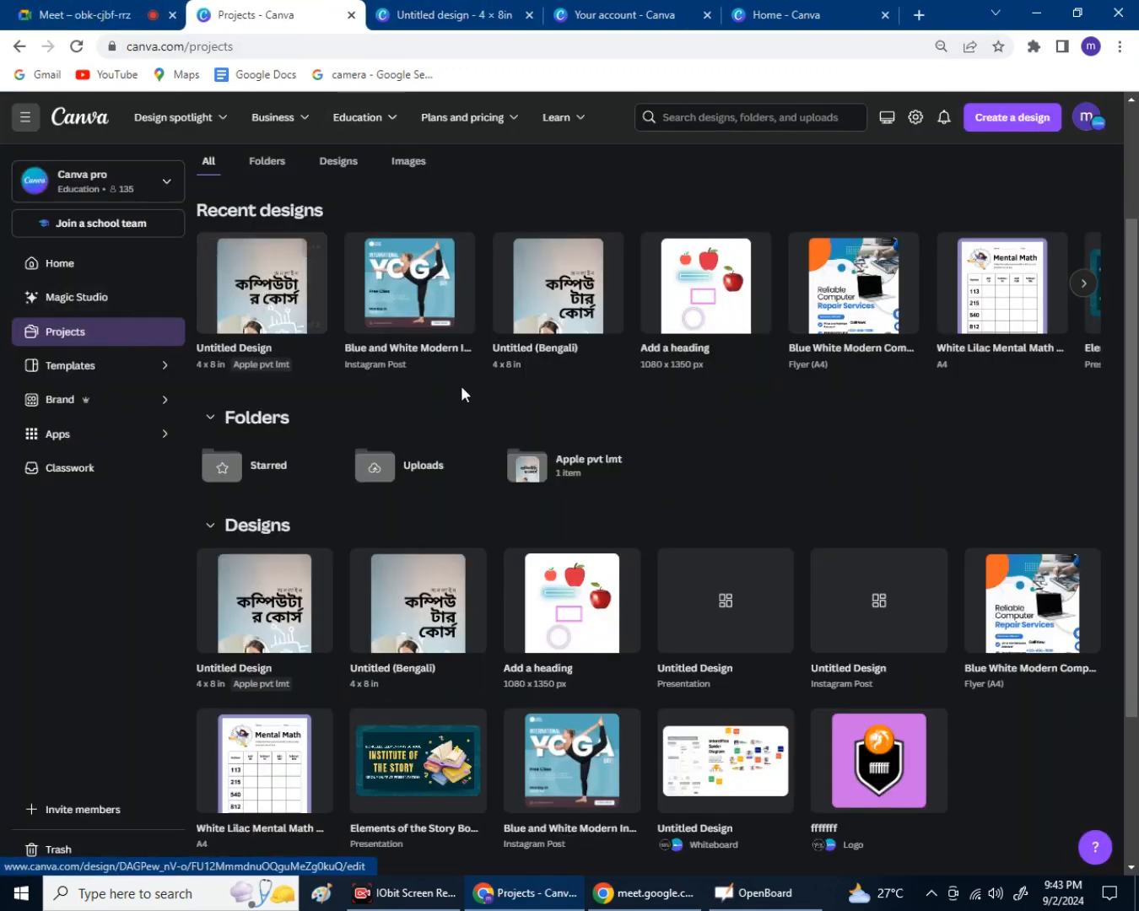
Look over the untitled Bengali course design, then head back to the Canva home page.
click(514, 23)
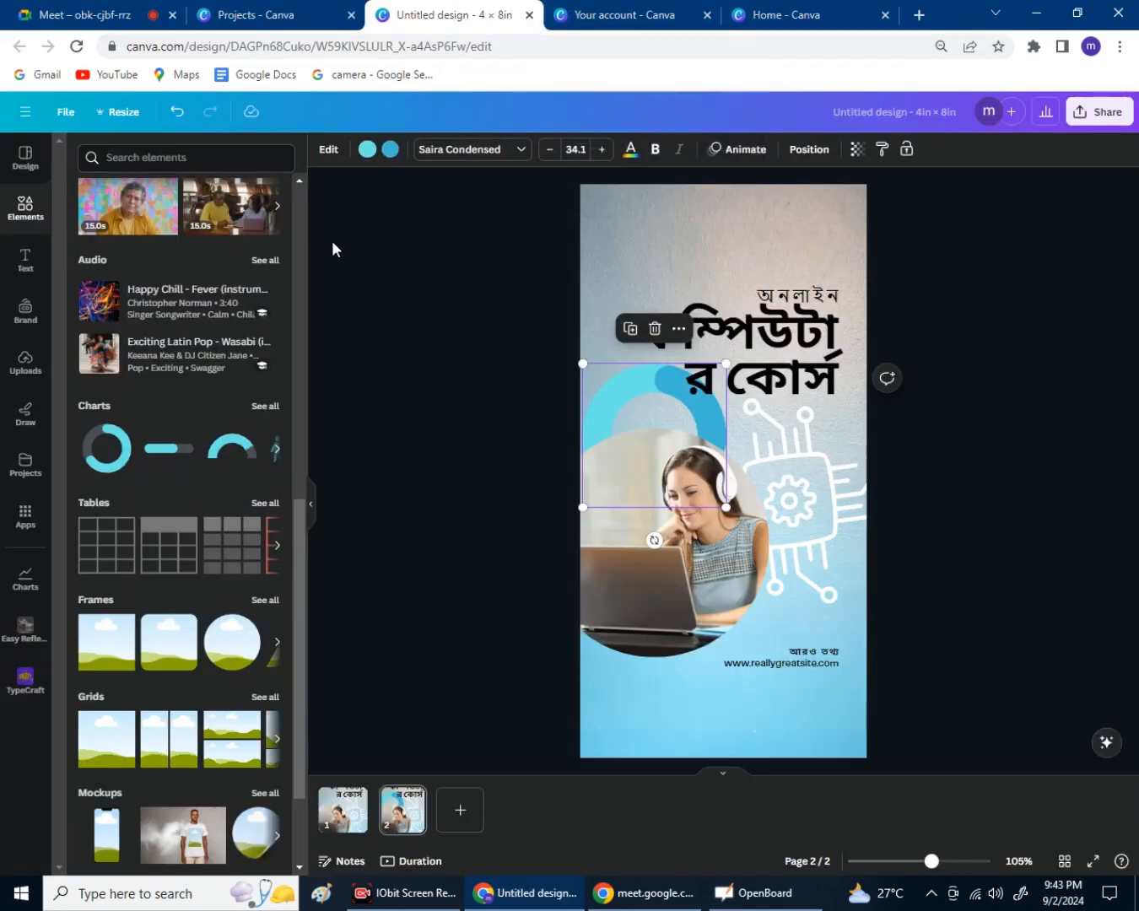
click(333, 208)
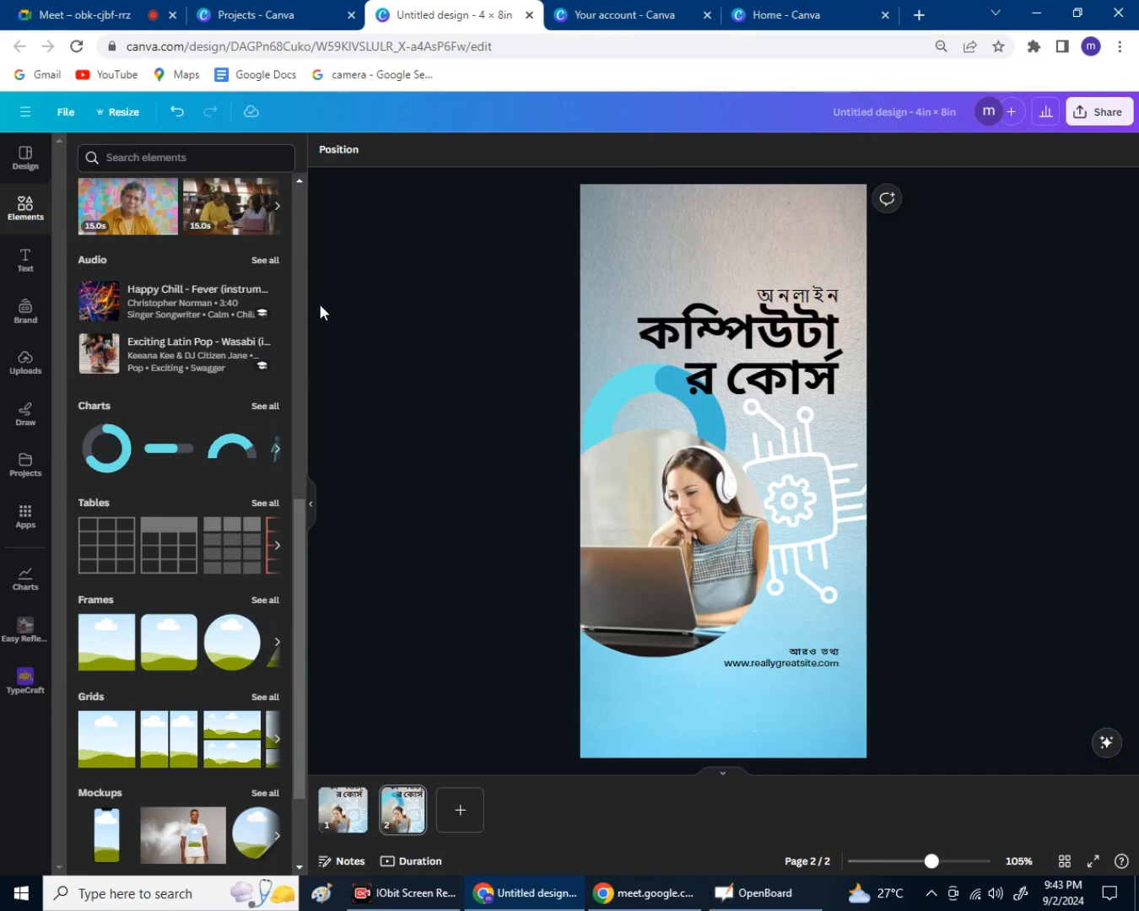
click(312, 509)
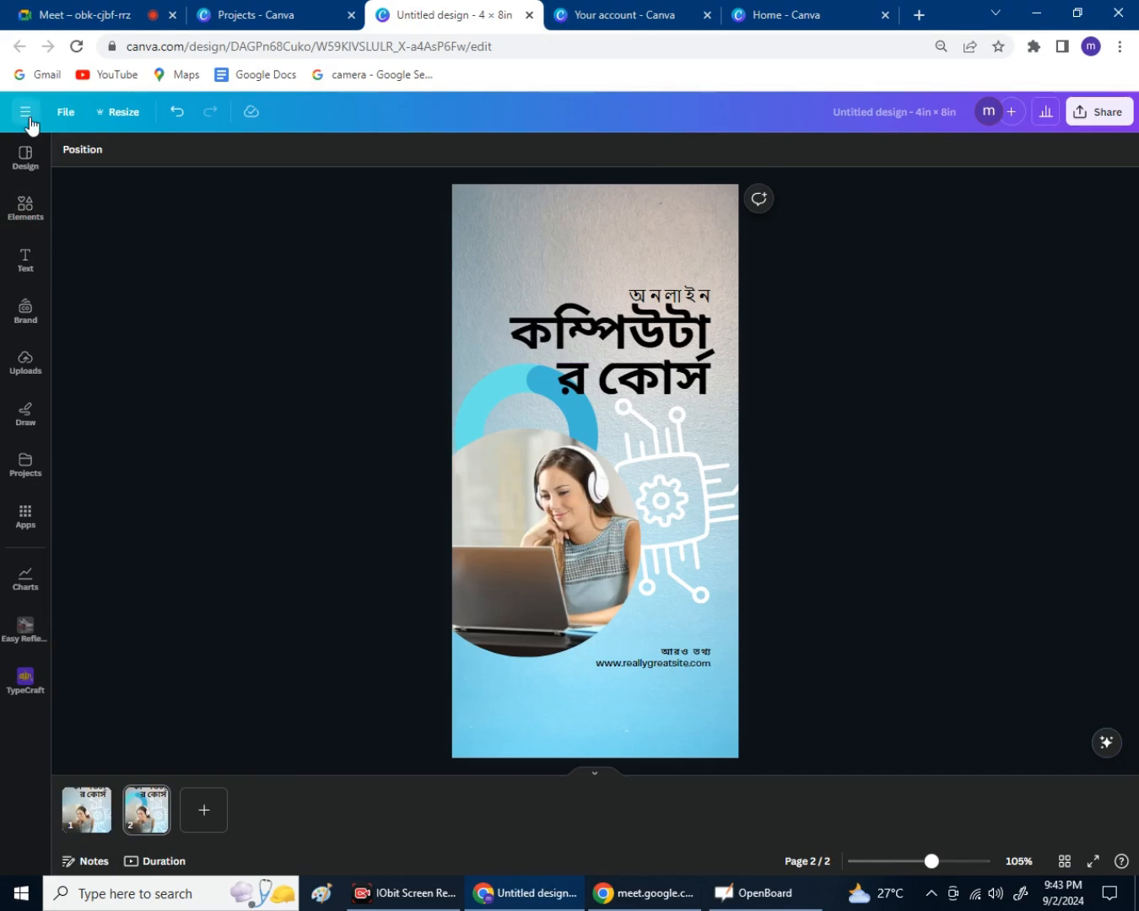
click(26, 113)
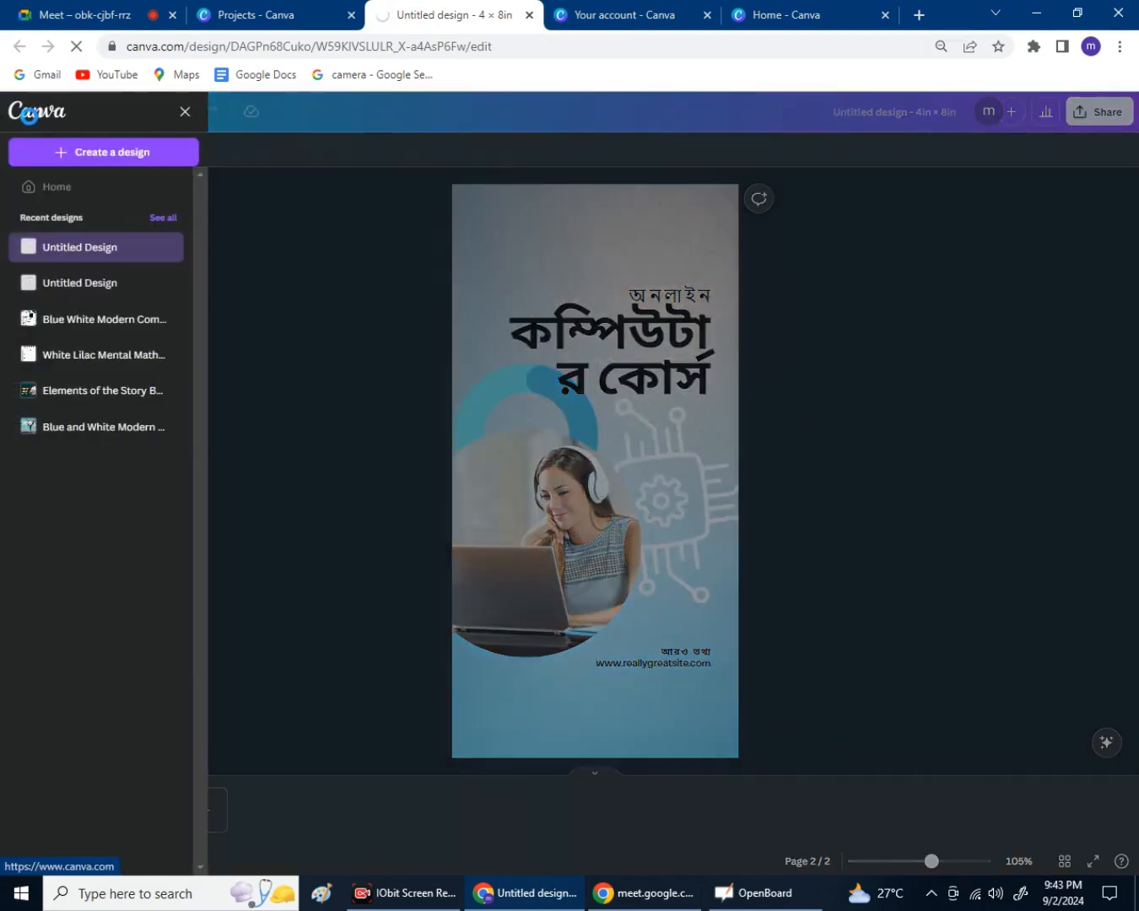
click(30, 119)
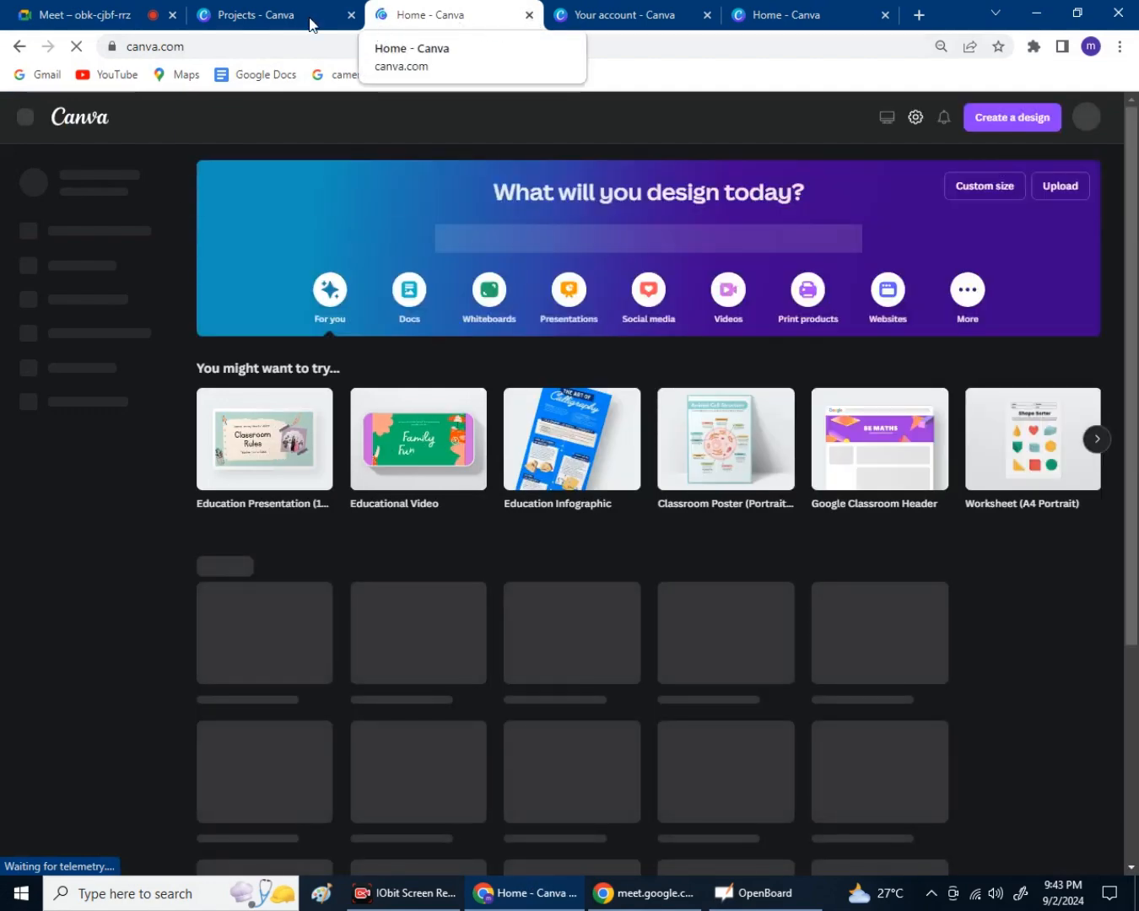
From Projects, open the Blue and White Modern International Yoga day design.
click(305, 19)
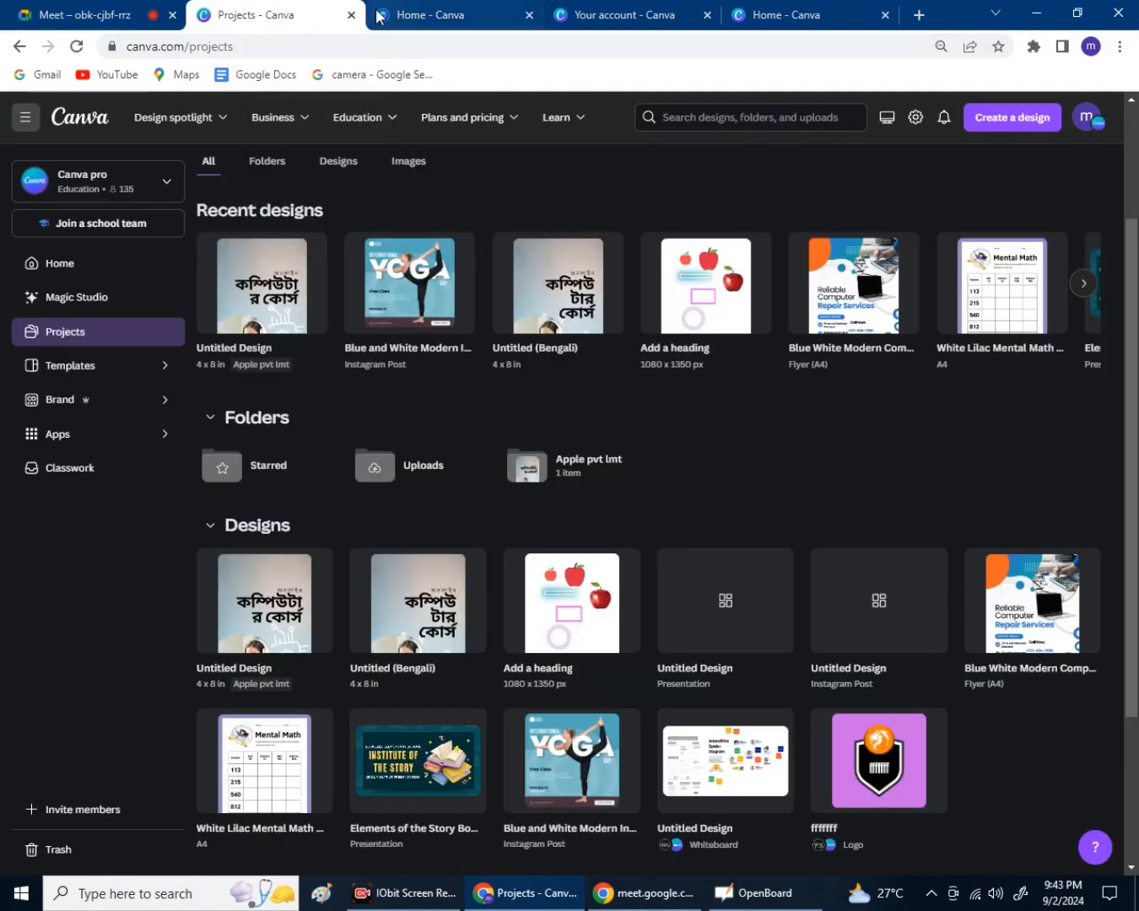
click(402, 17)
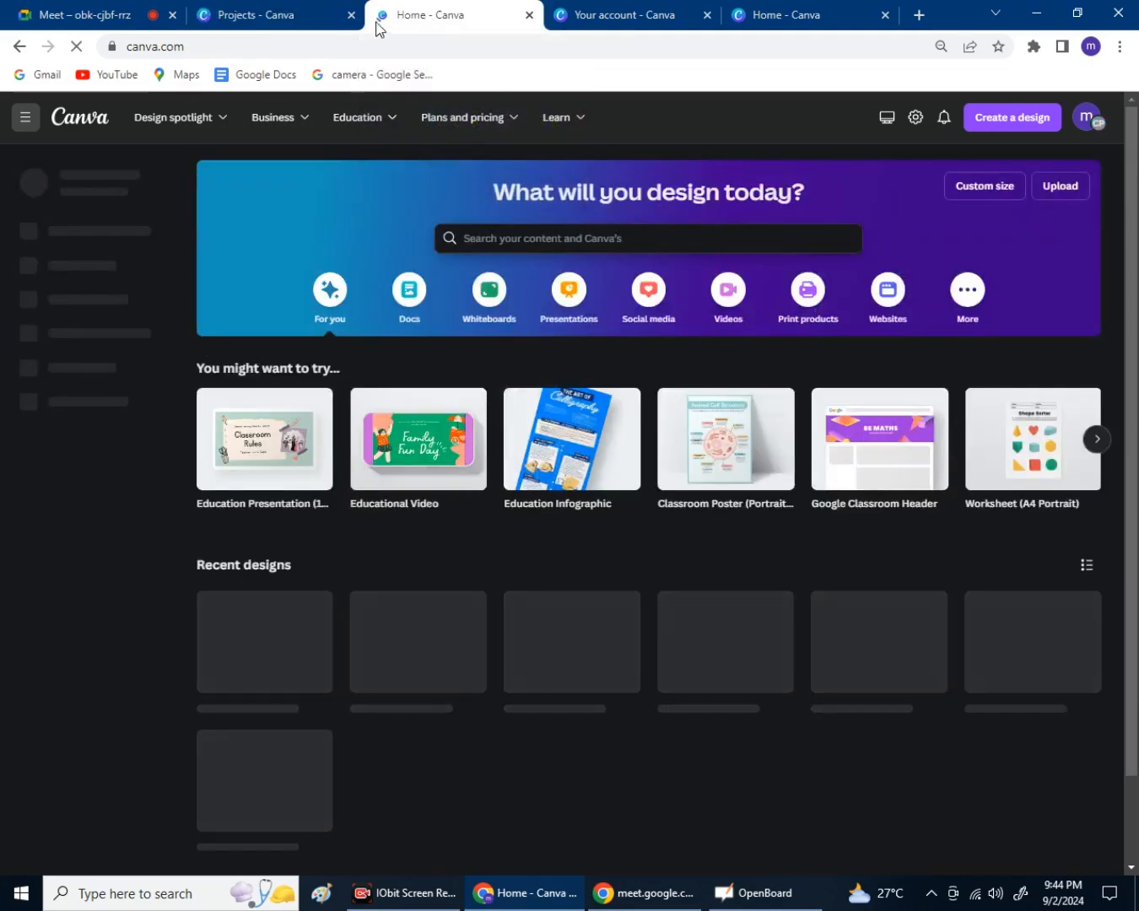
click(315, 24)
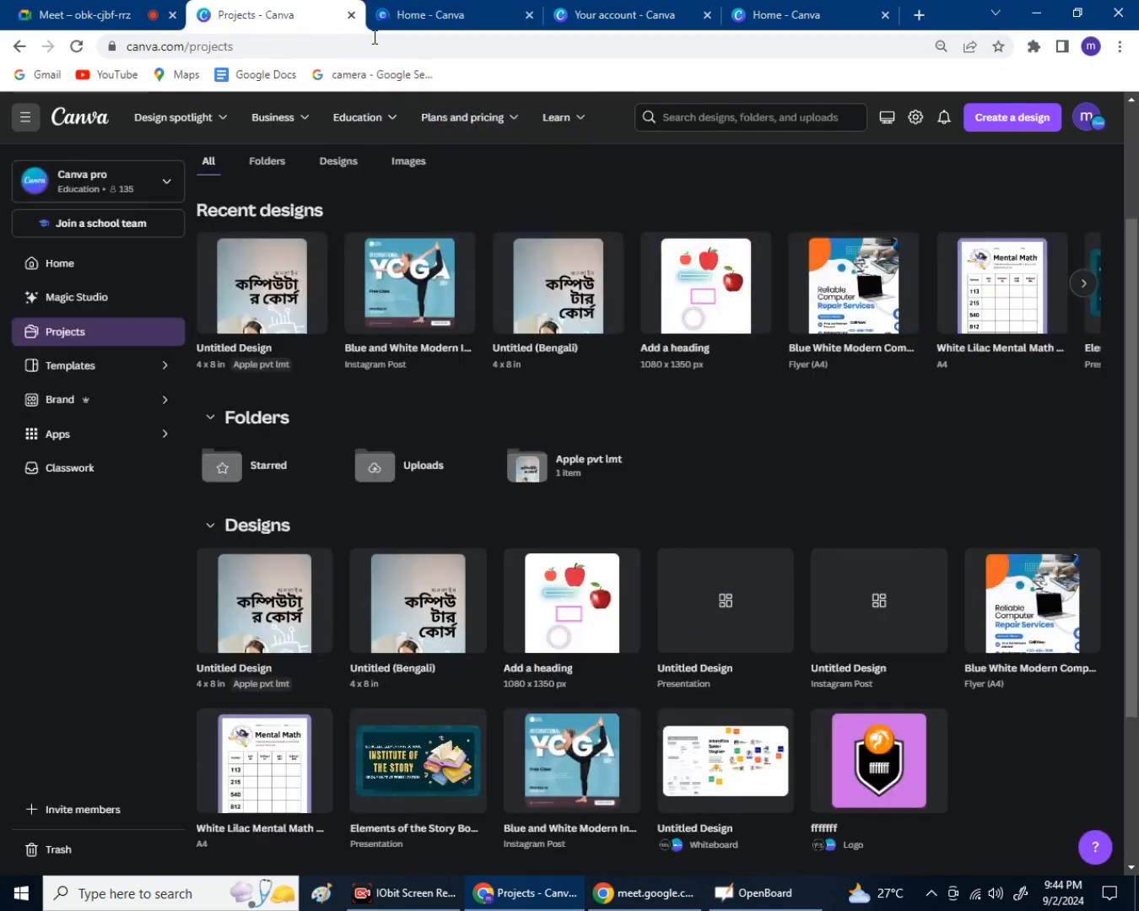
click(462, 20)
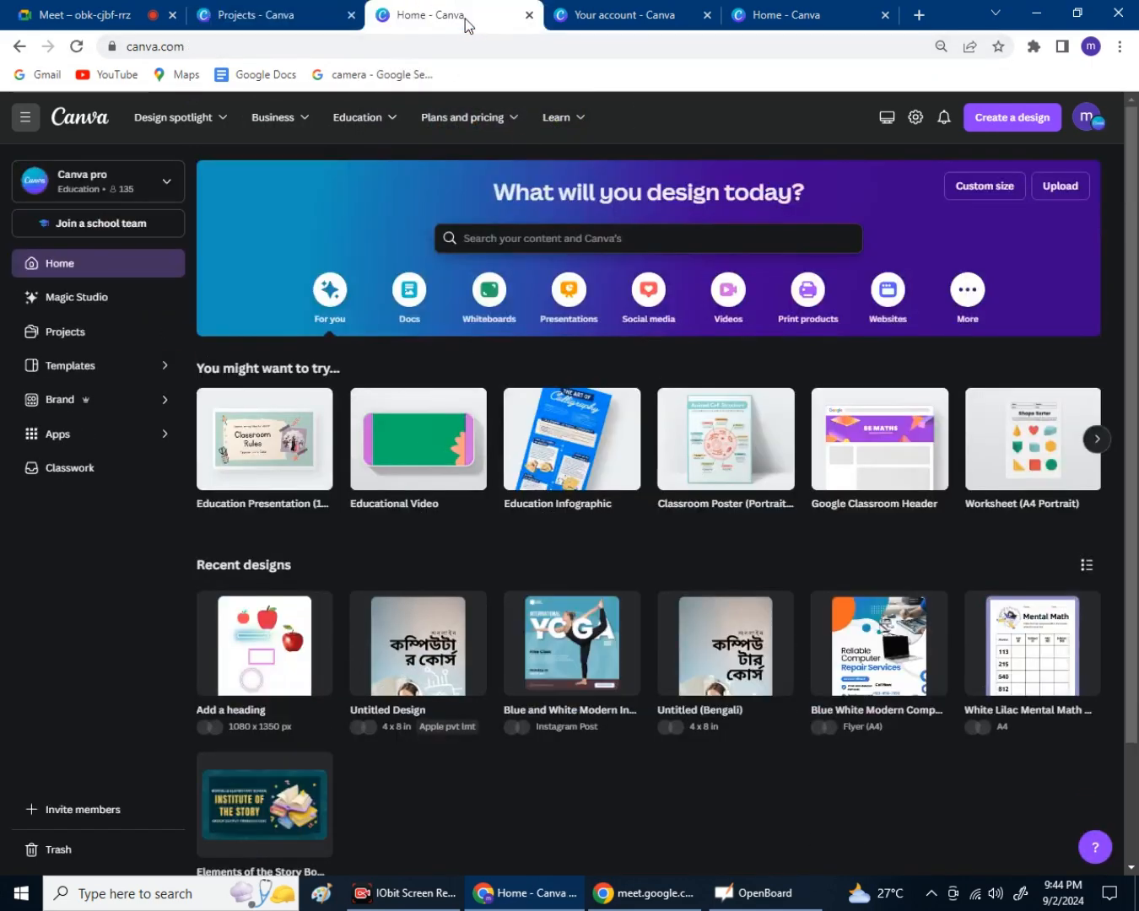
click(334, 21)
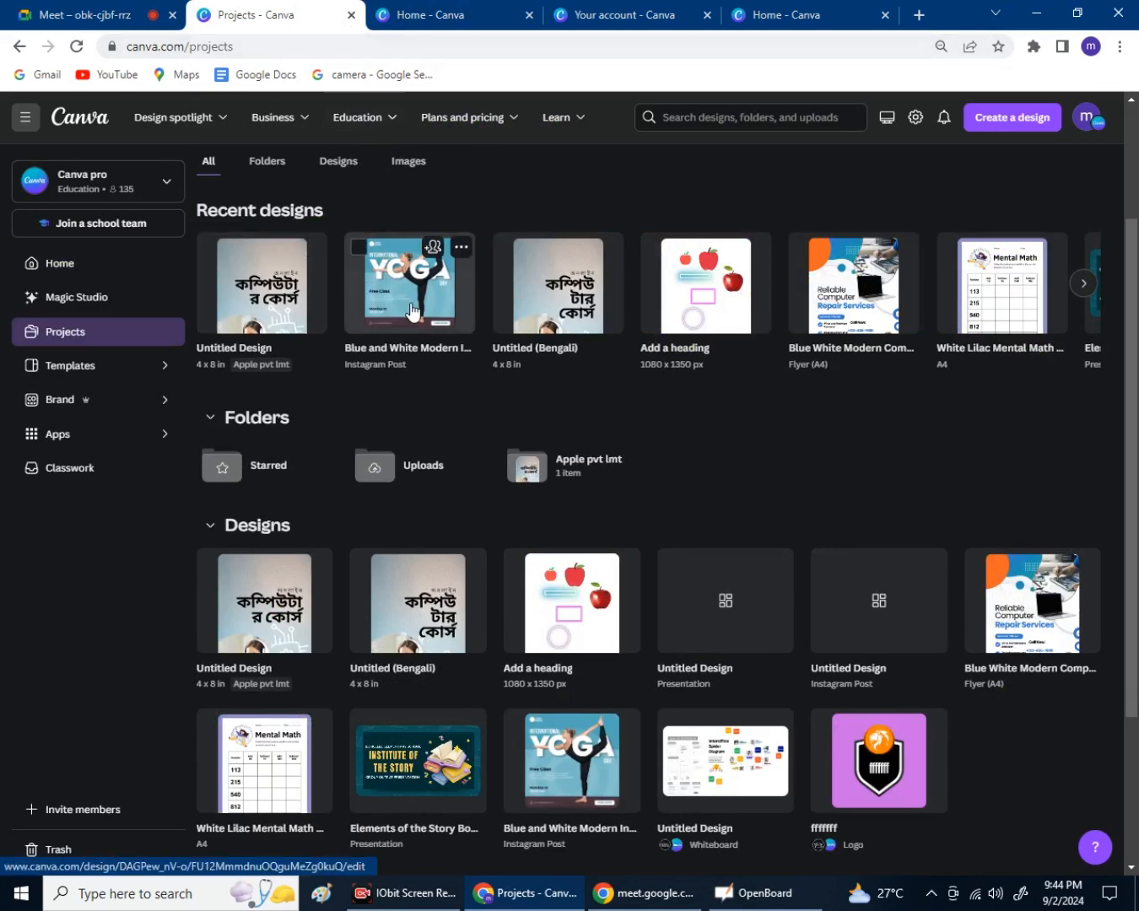
click(405, 312)
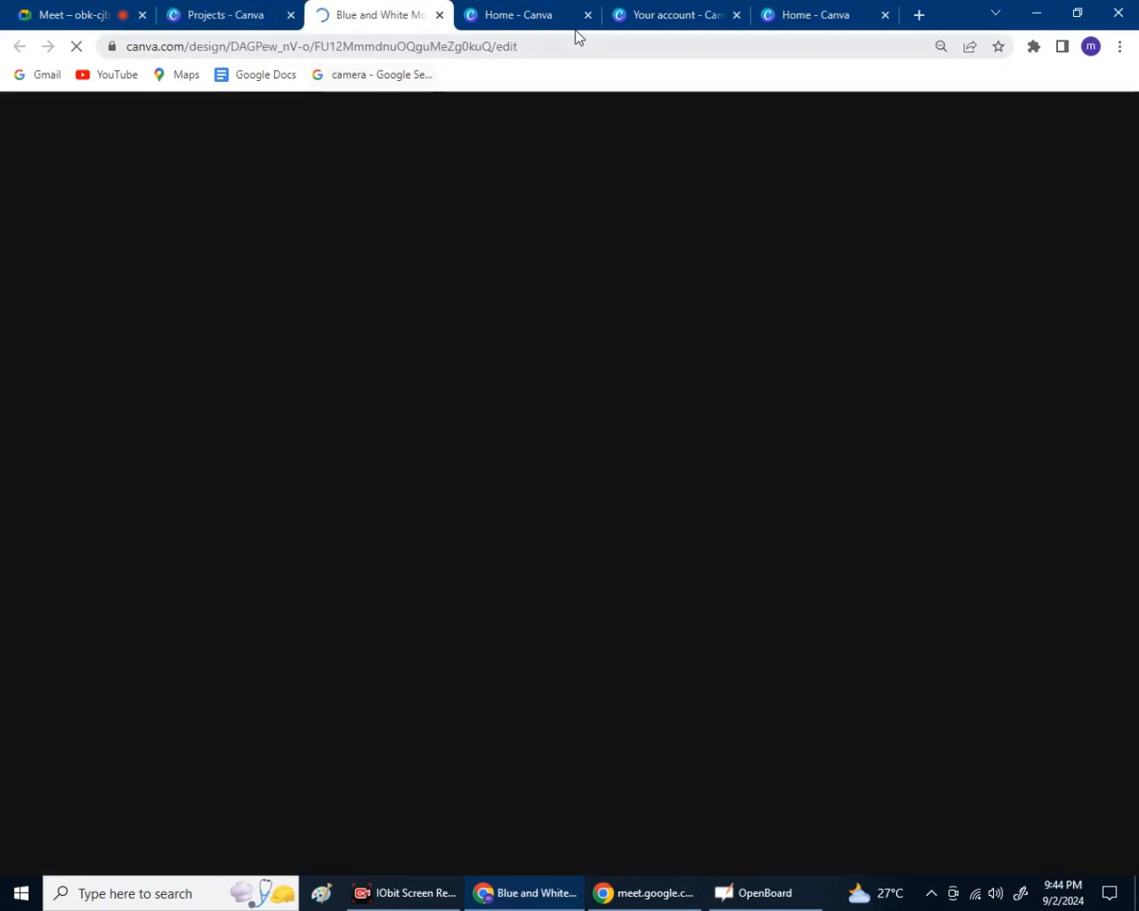
Glance at the home and account settings tabs, then return to the yoga design's editor.
click(541, 24)
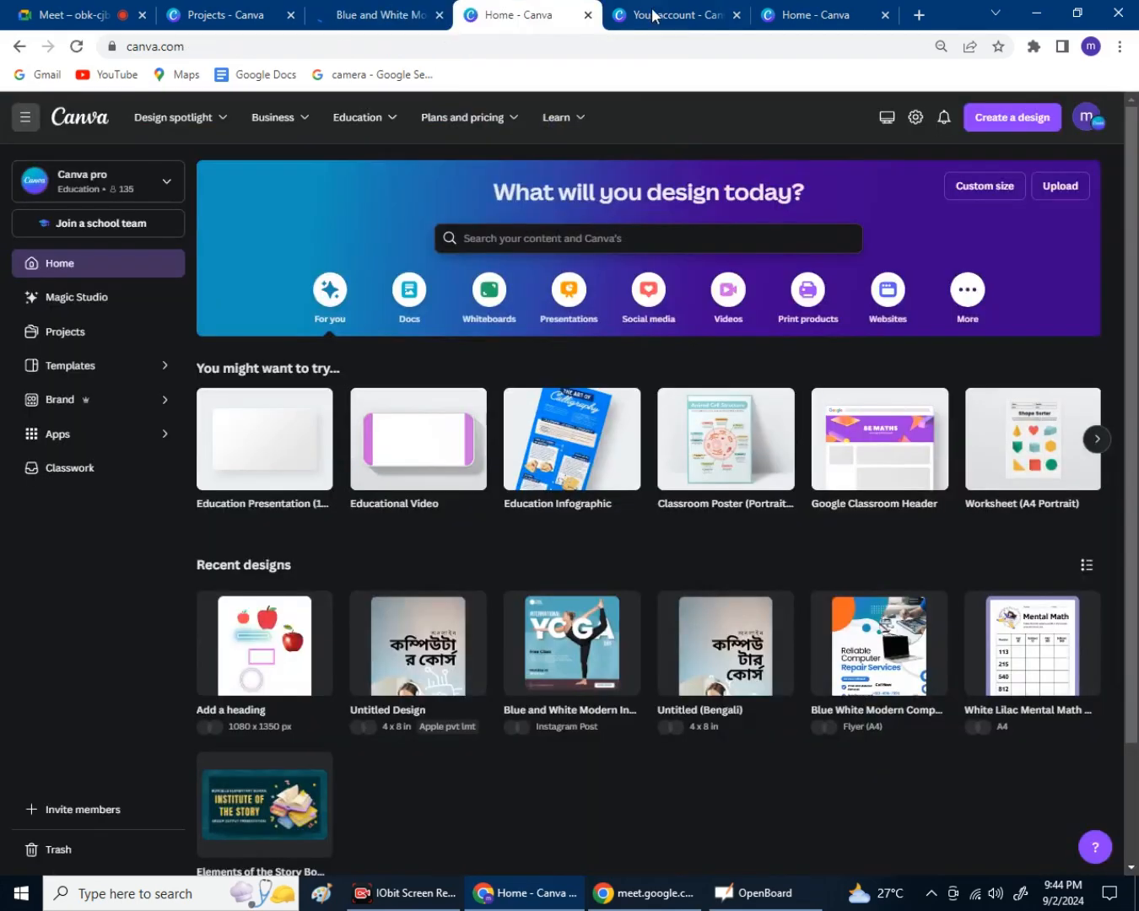
click(612, 25)
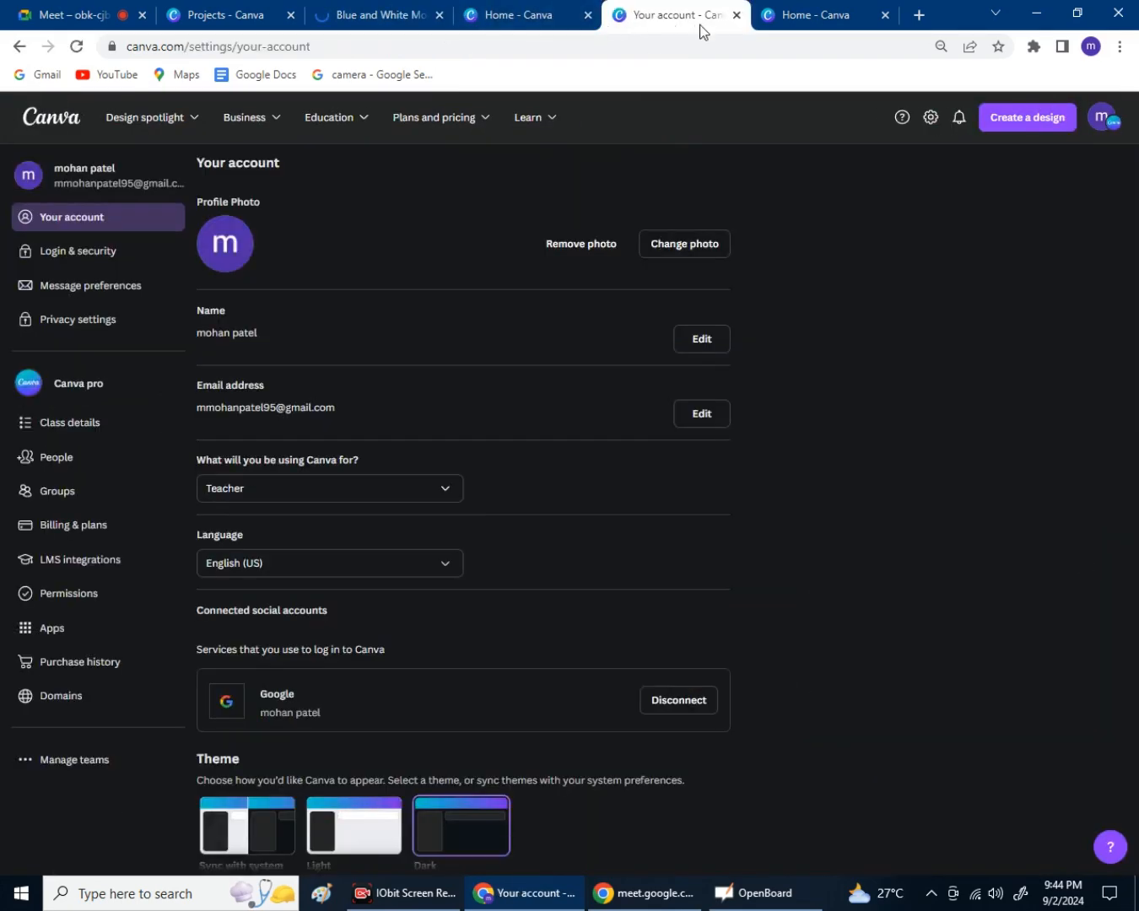
click(771, 21)
click(666, 18)
click(575, 24)
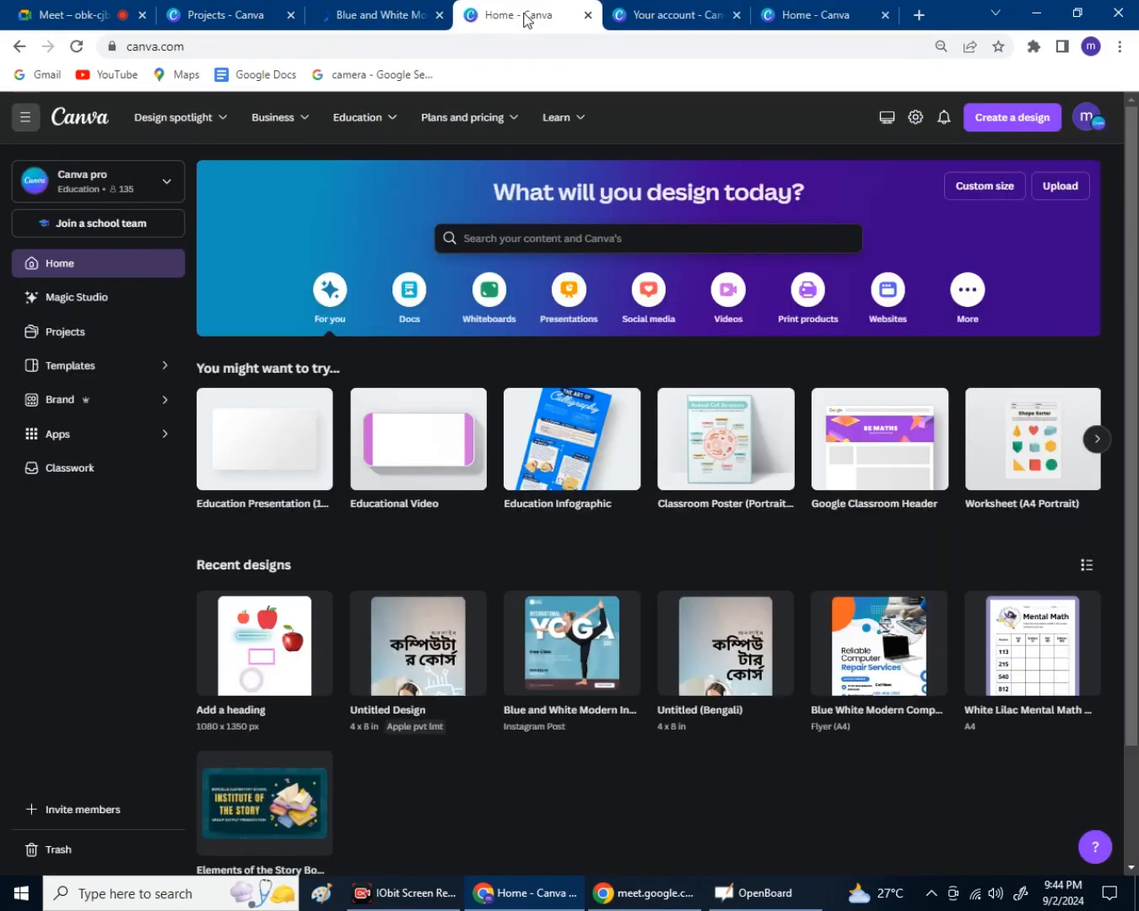
click(396, 17)
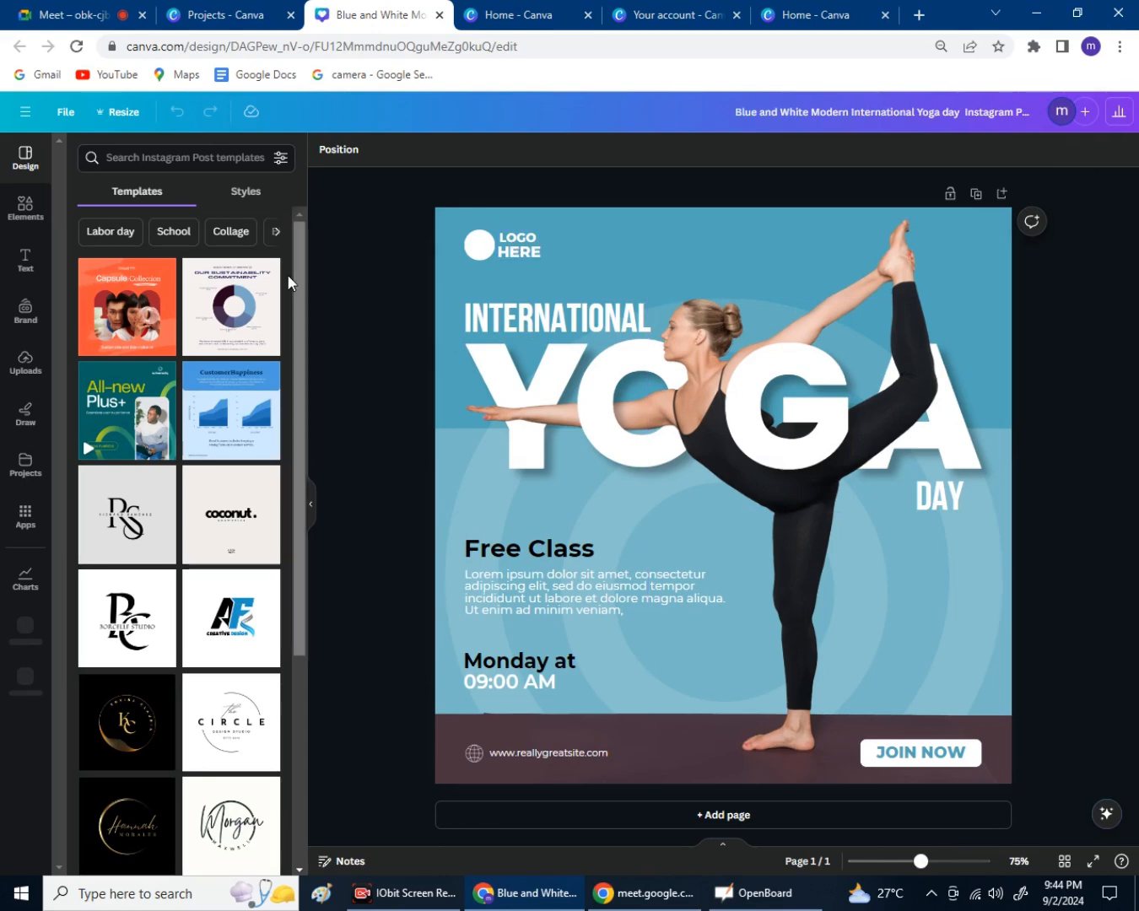
Hide the templates panel and bring up the yoga post's Download settings with the File type list.
click(311, 523)
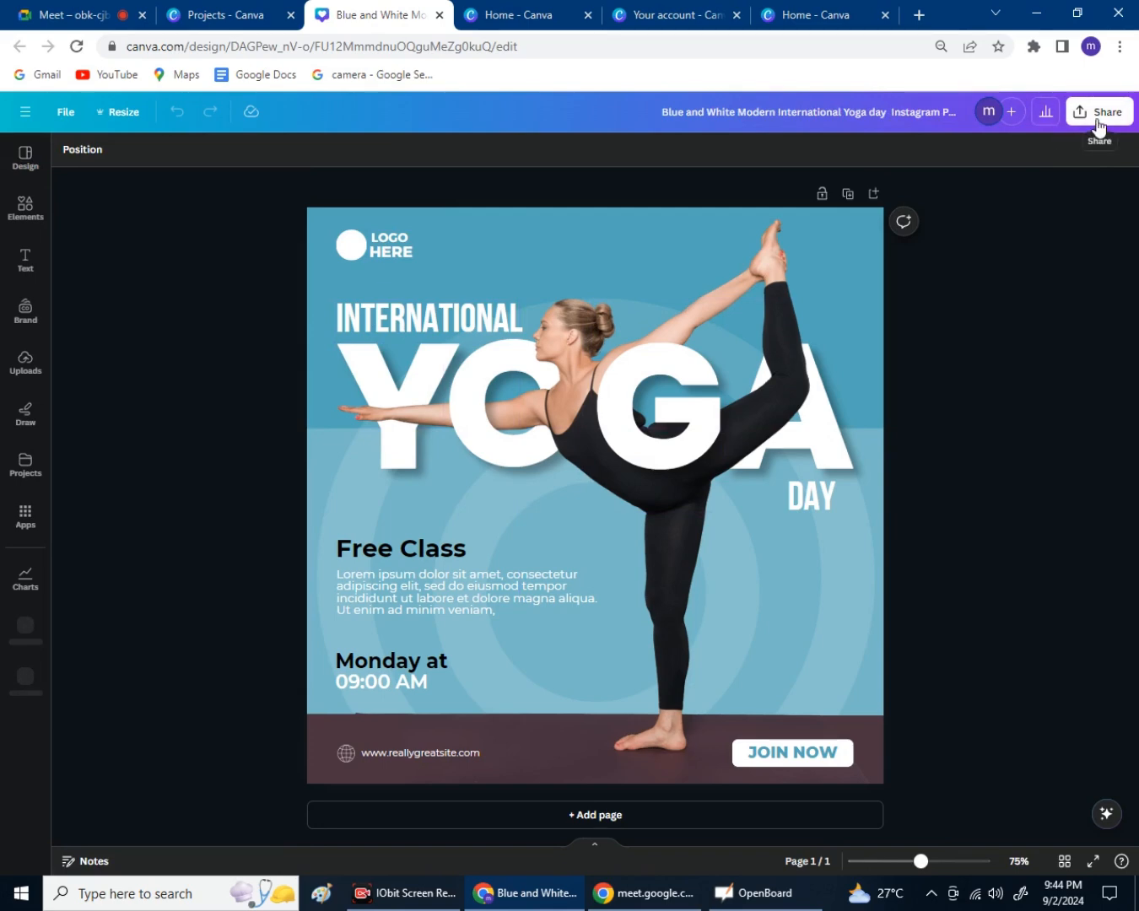
click(1096, 119)
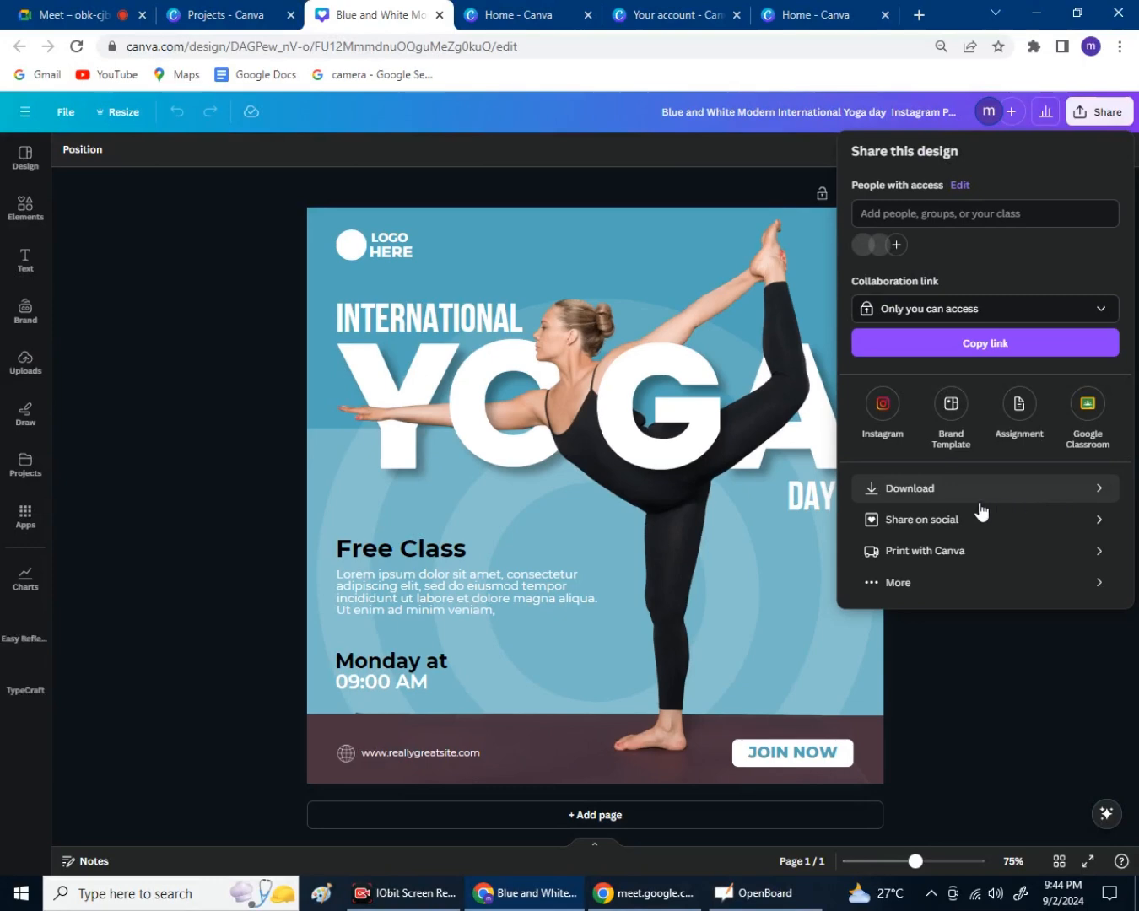
click(979, 501)
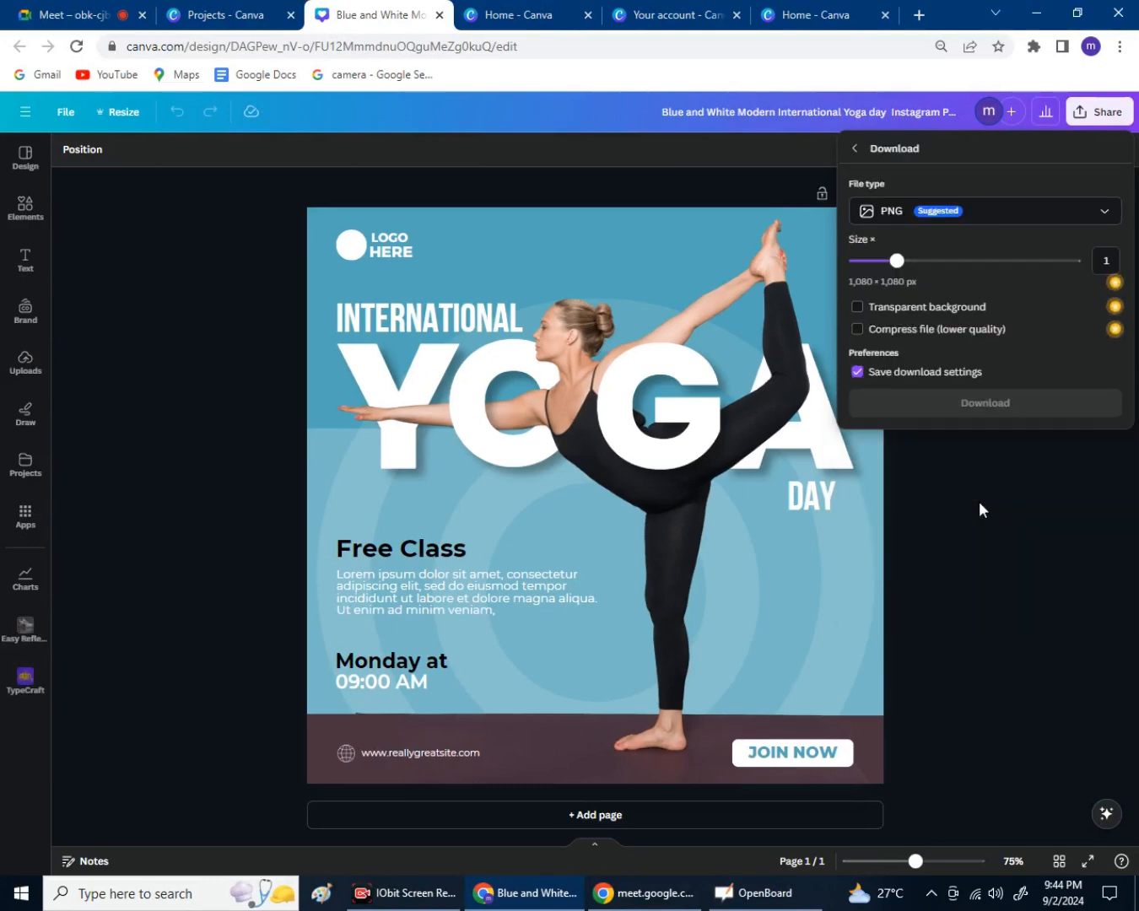
click(972, 221)
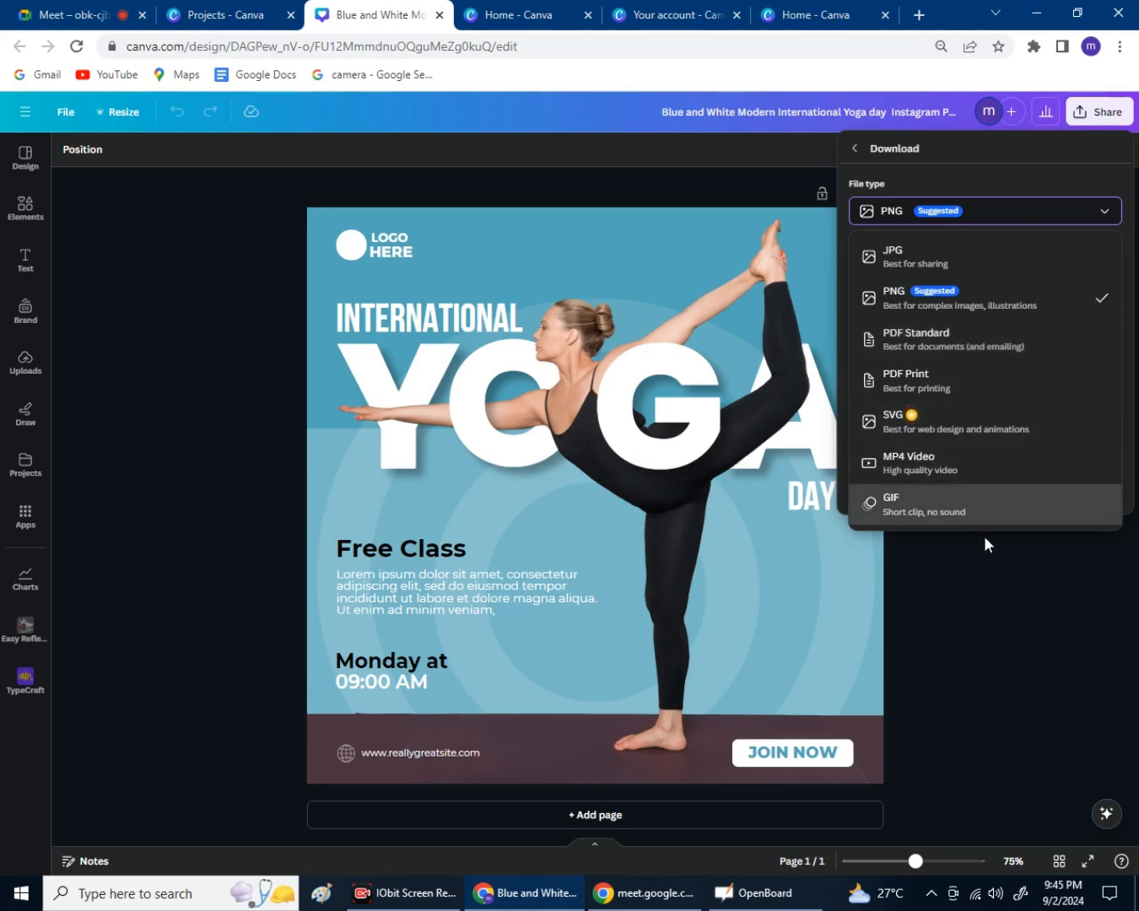
Try PDF Standard, revert the file type to PNG, and go back to the Projects tab.
click(968, 351)
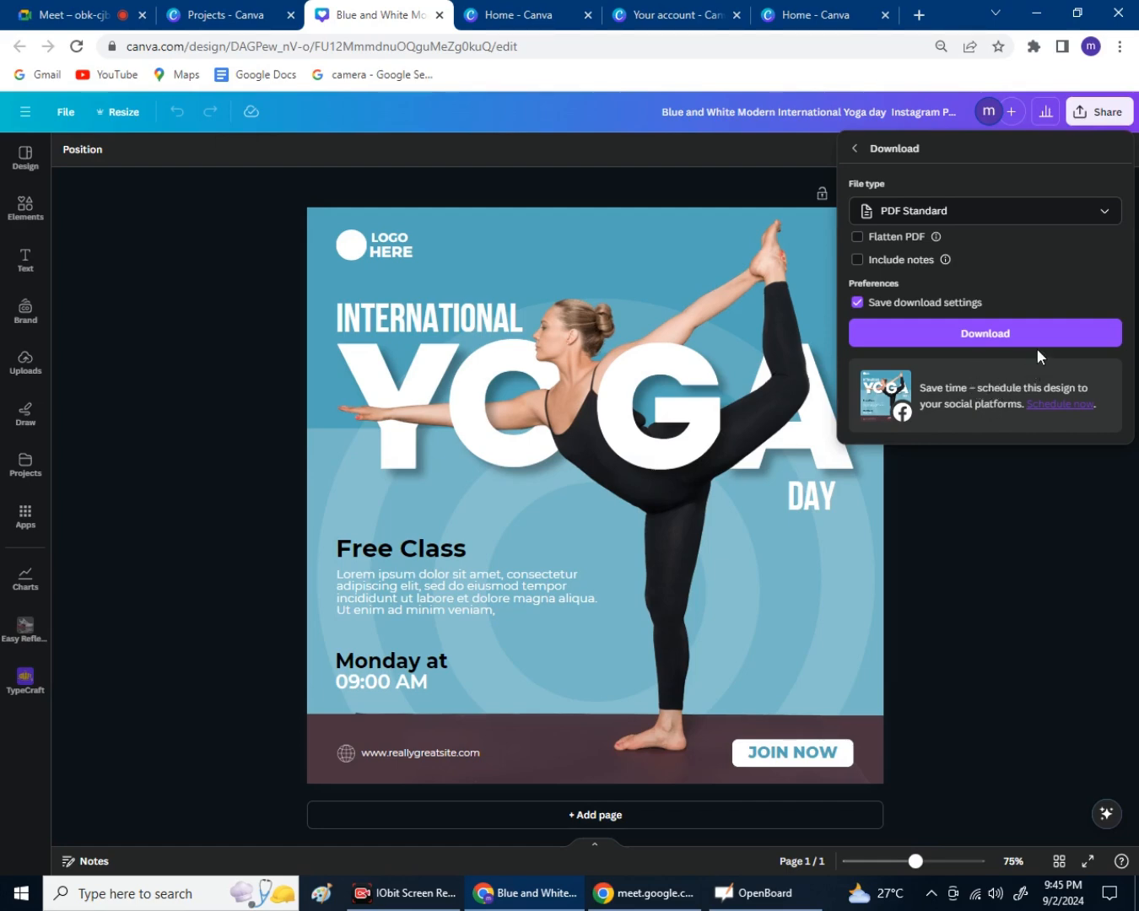
click(1017, 220)
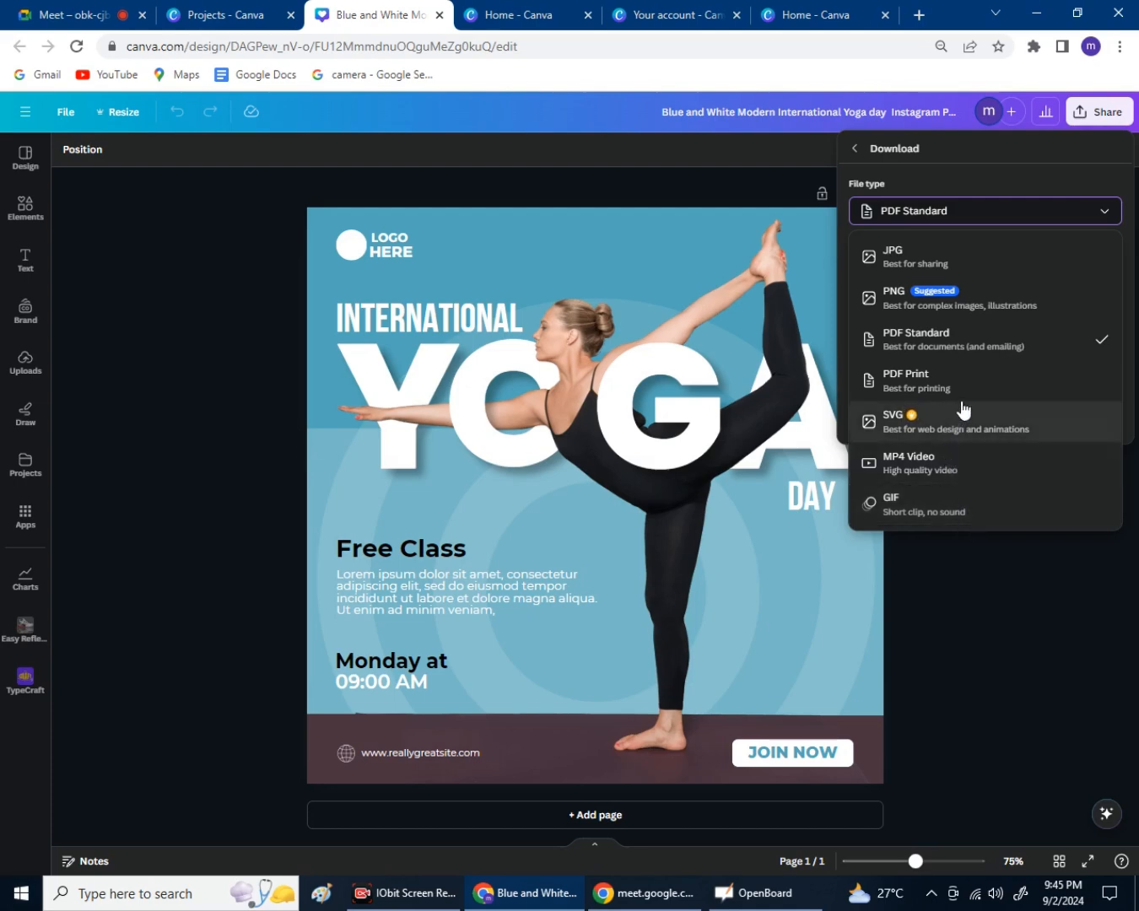
click(965, 308)
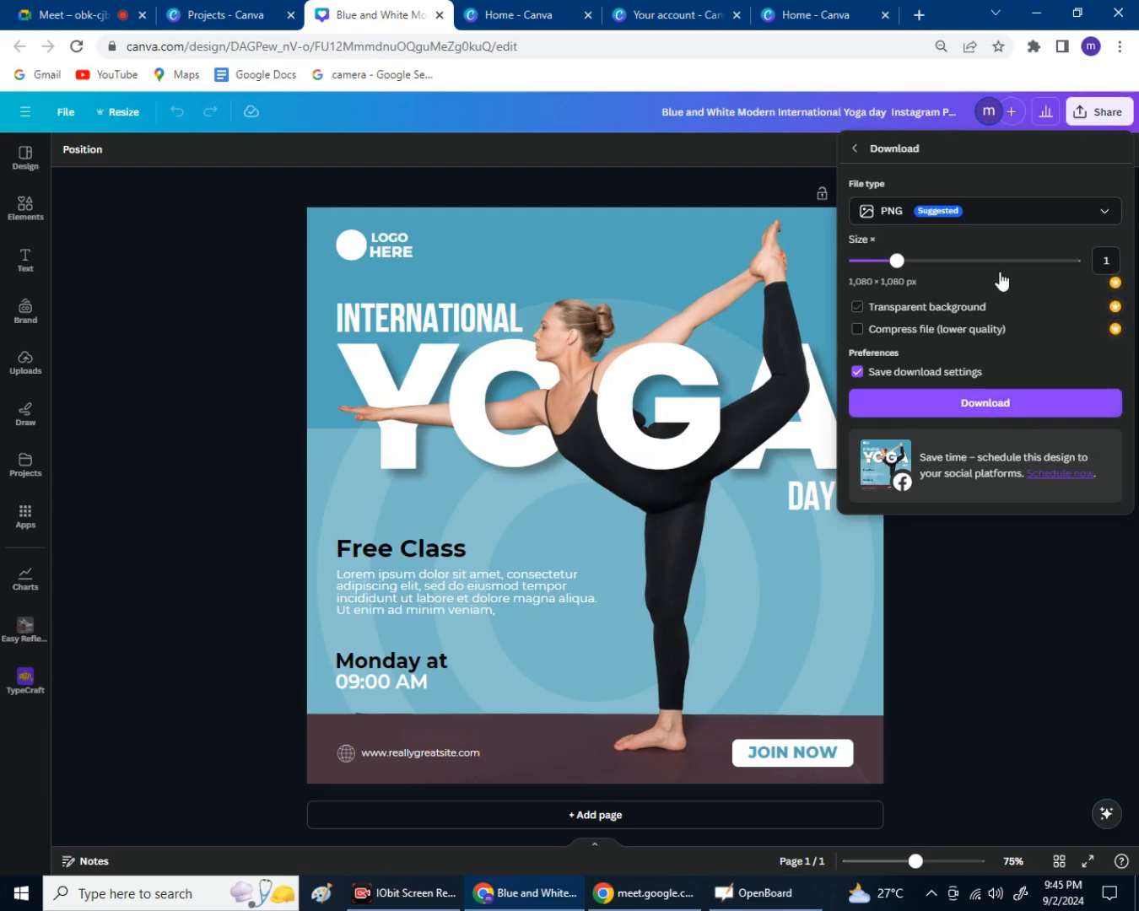
click(1012, 221)
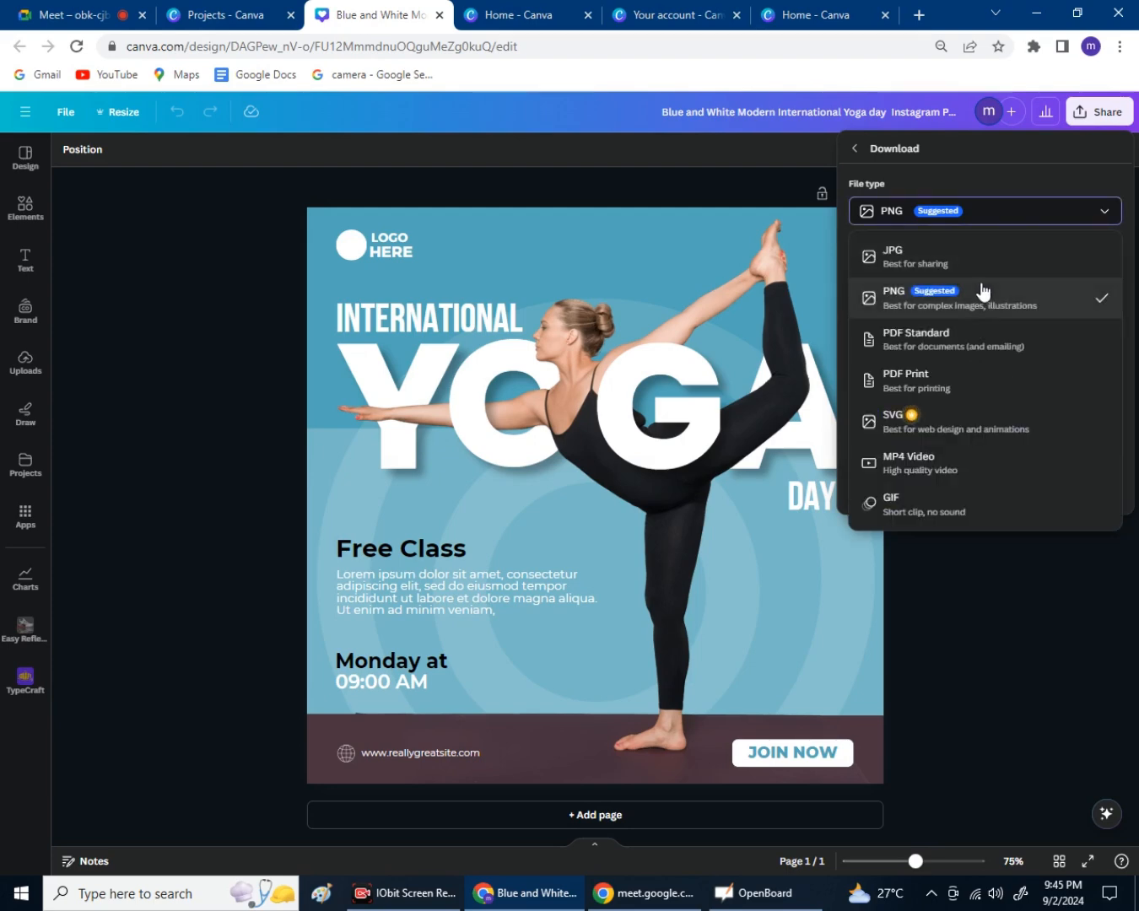
click(1004, 209)
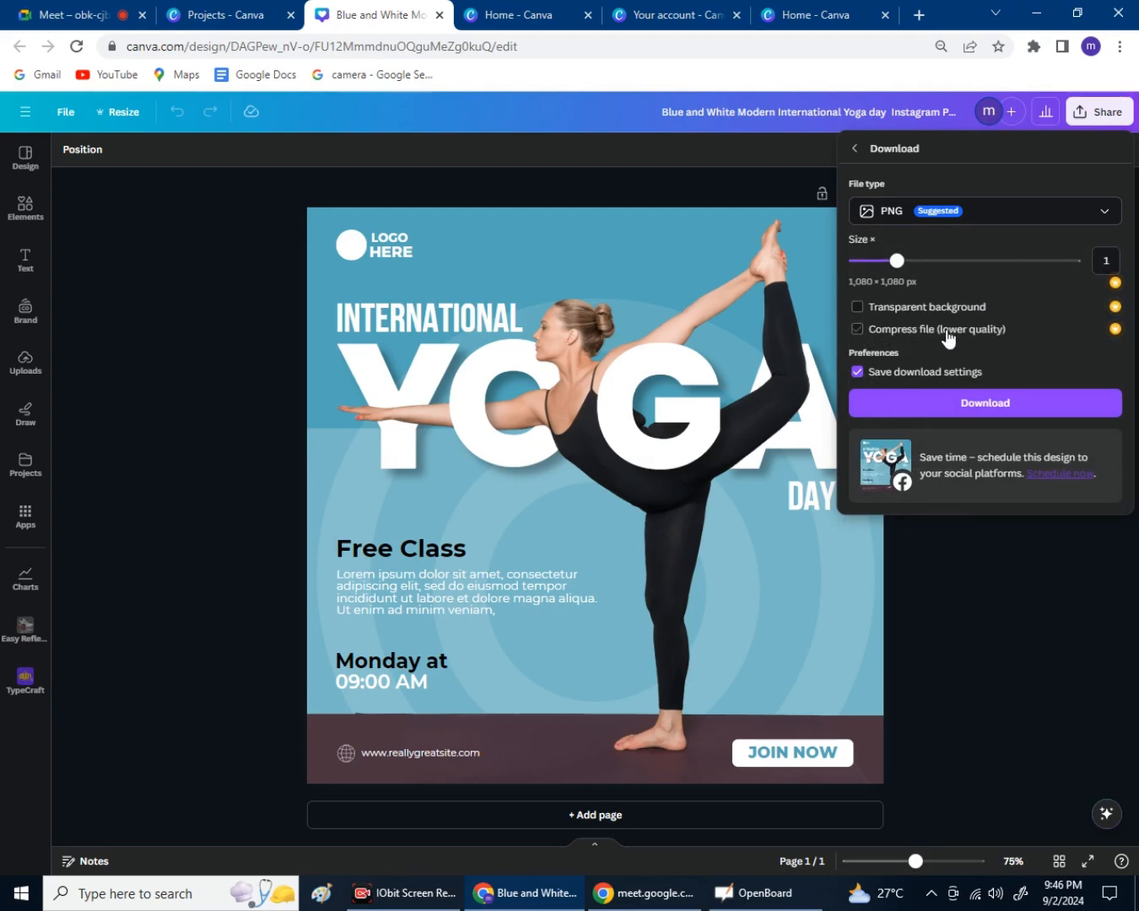
click(266, 43)
click(257, 21)
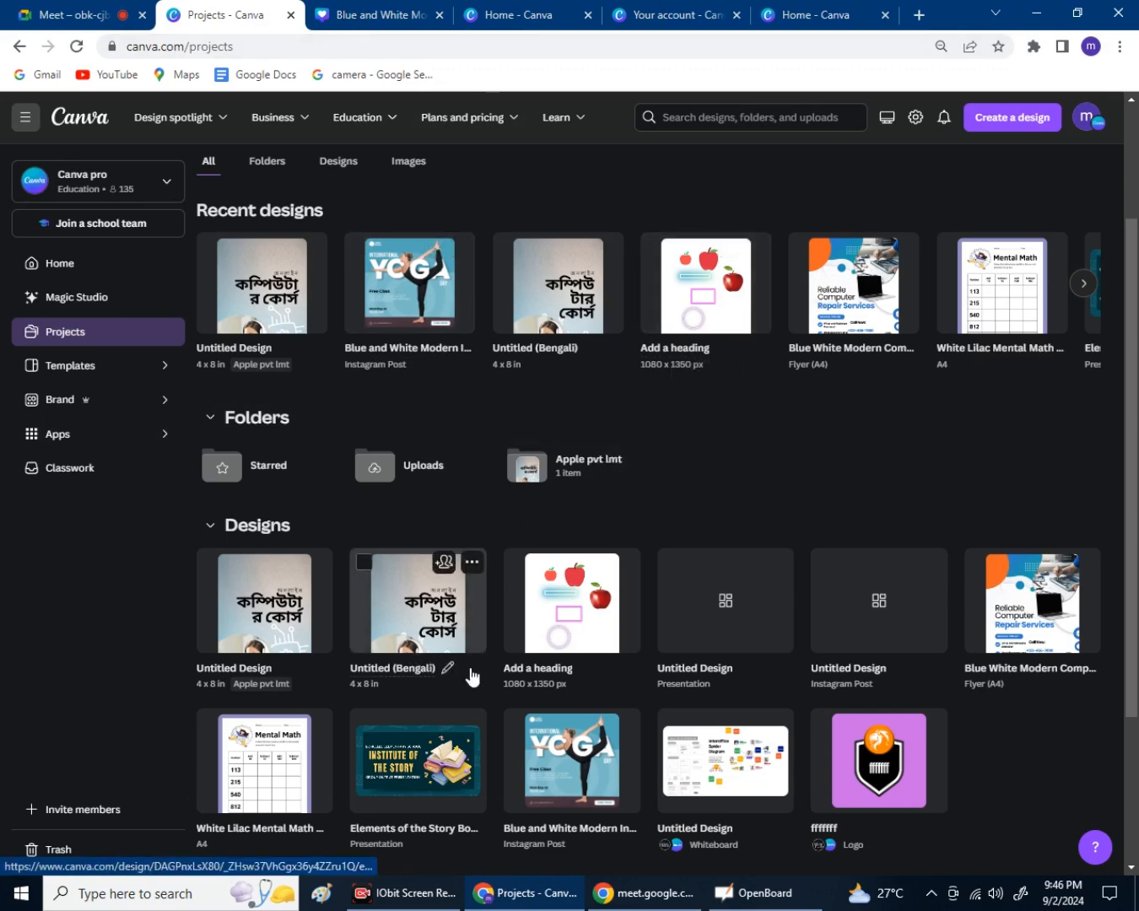
Open the Add a heading design and bring up its Download settings.
click(593, 645)
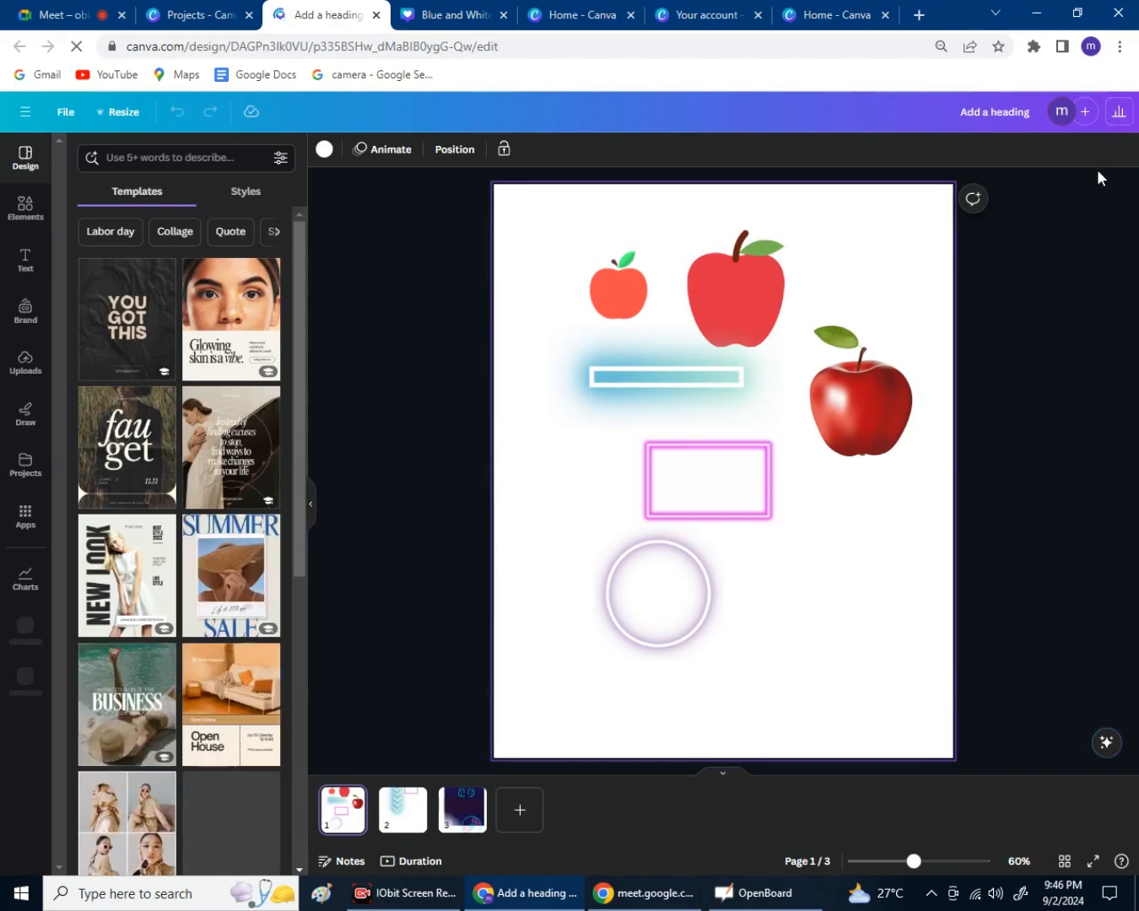
click(1098, 122)
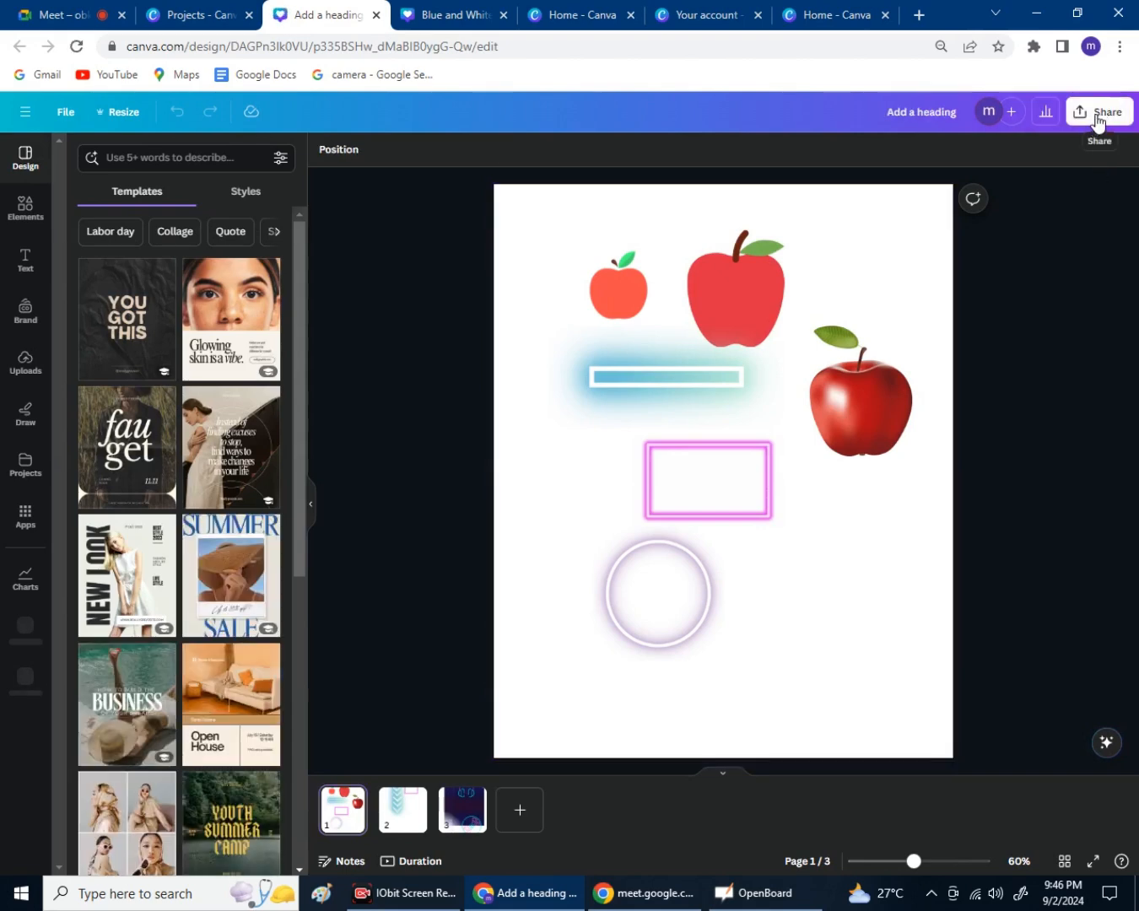
click(1100, 121)
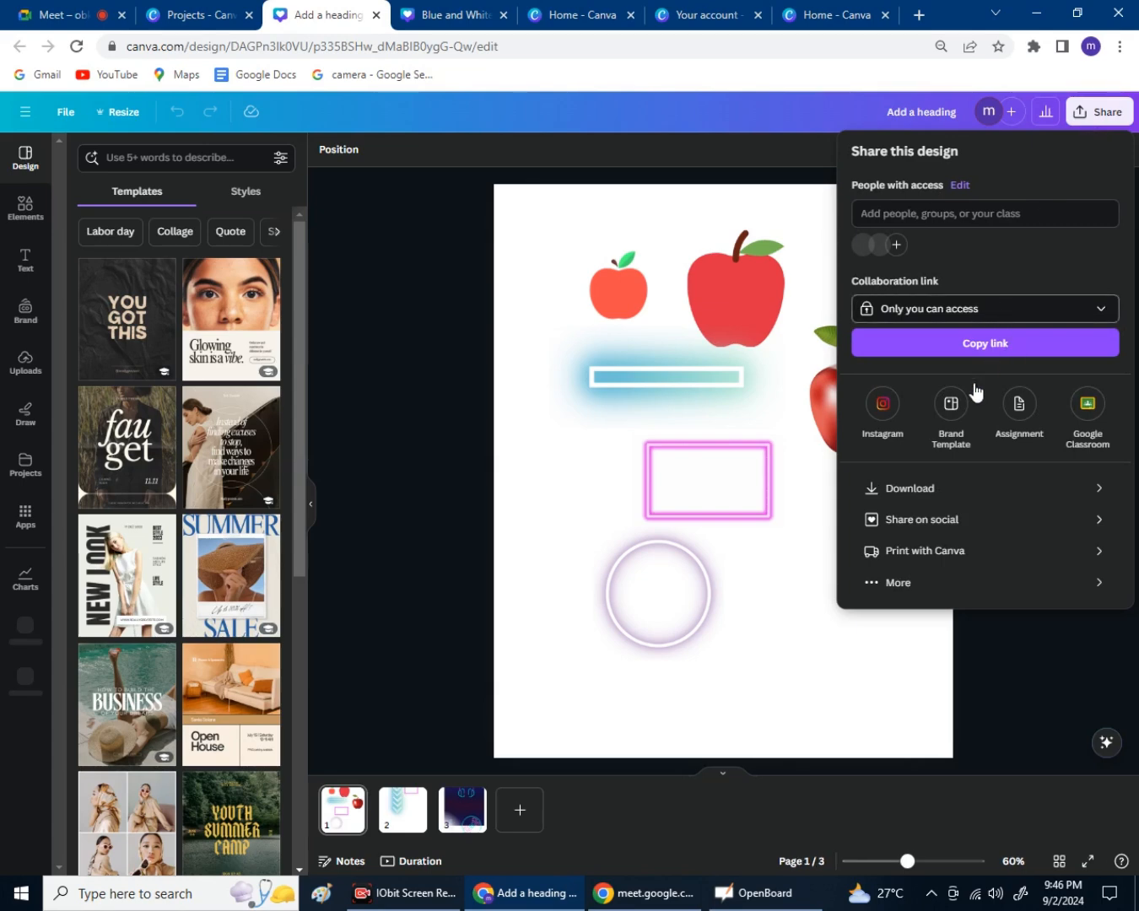
click(910, 495)
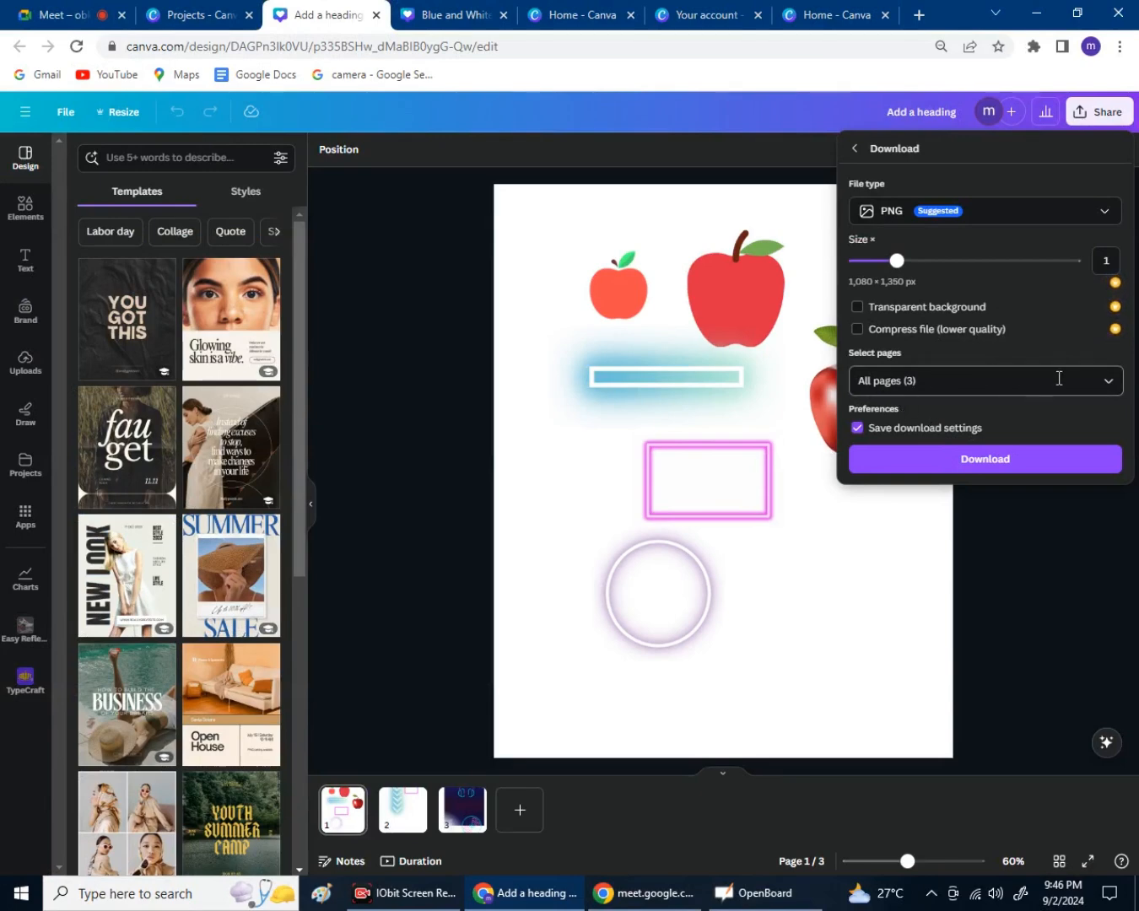
Keep All pages (3) selected, download them as PNG, and open Chrome's downloads list.
click(1108, 381)
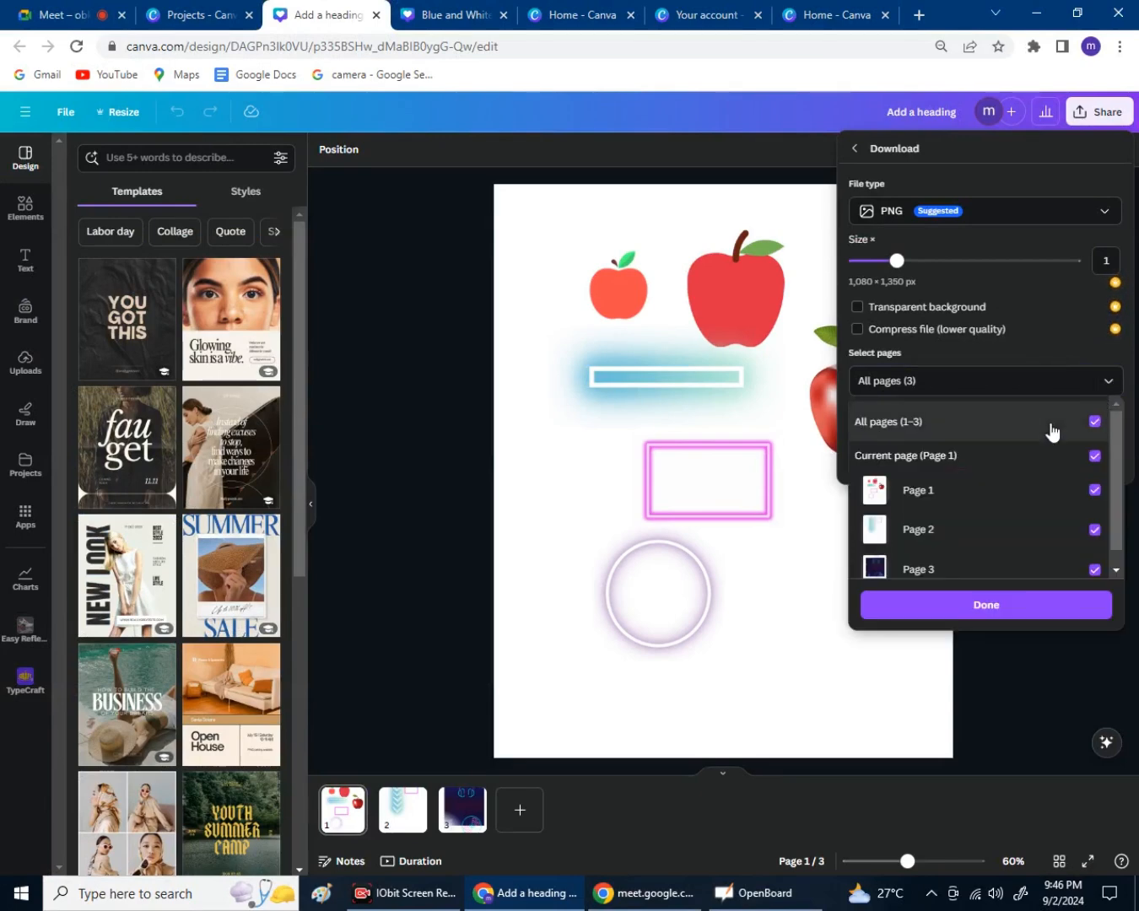
click(1108, 381)
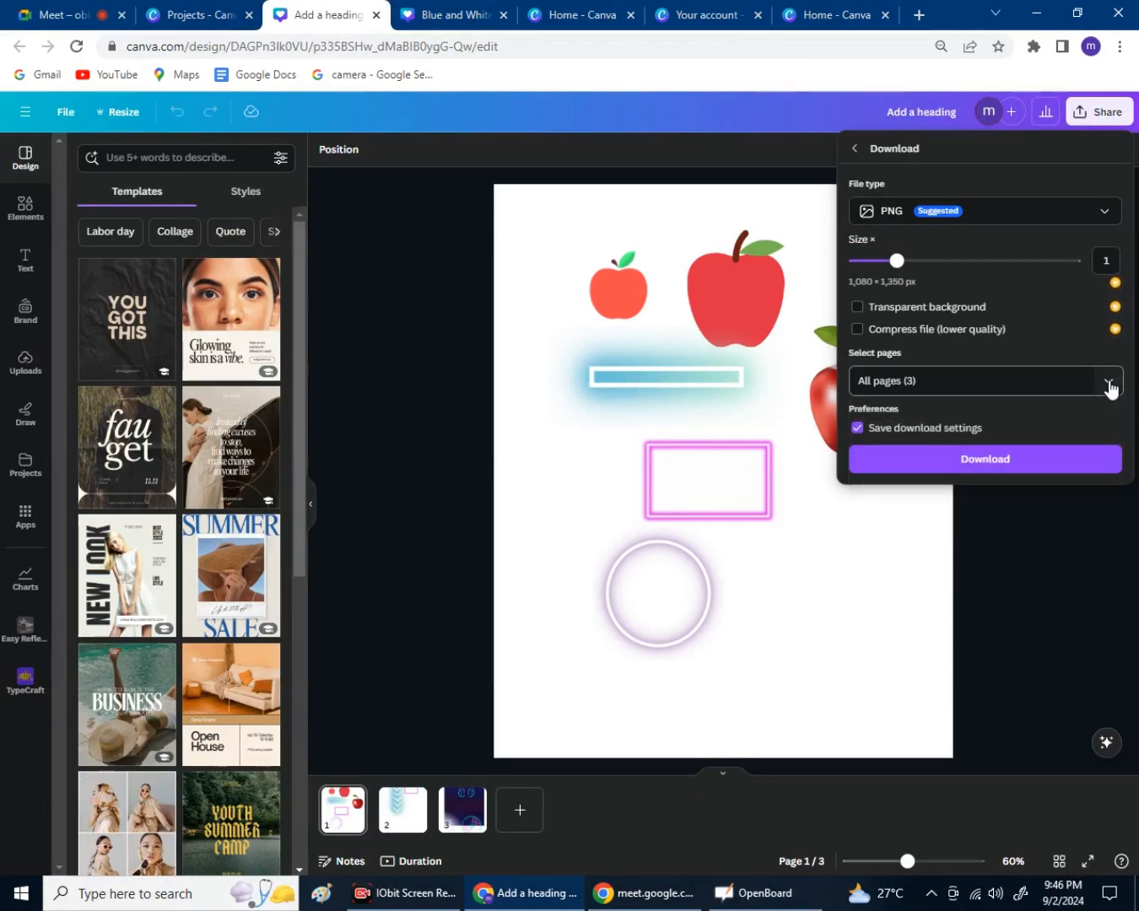
click(1109, 380)
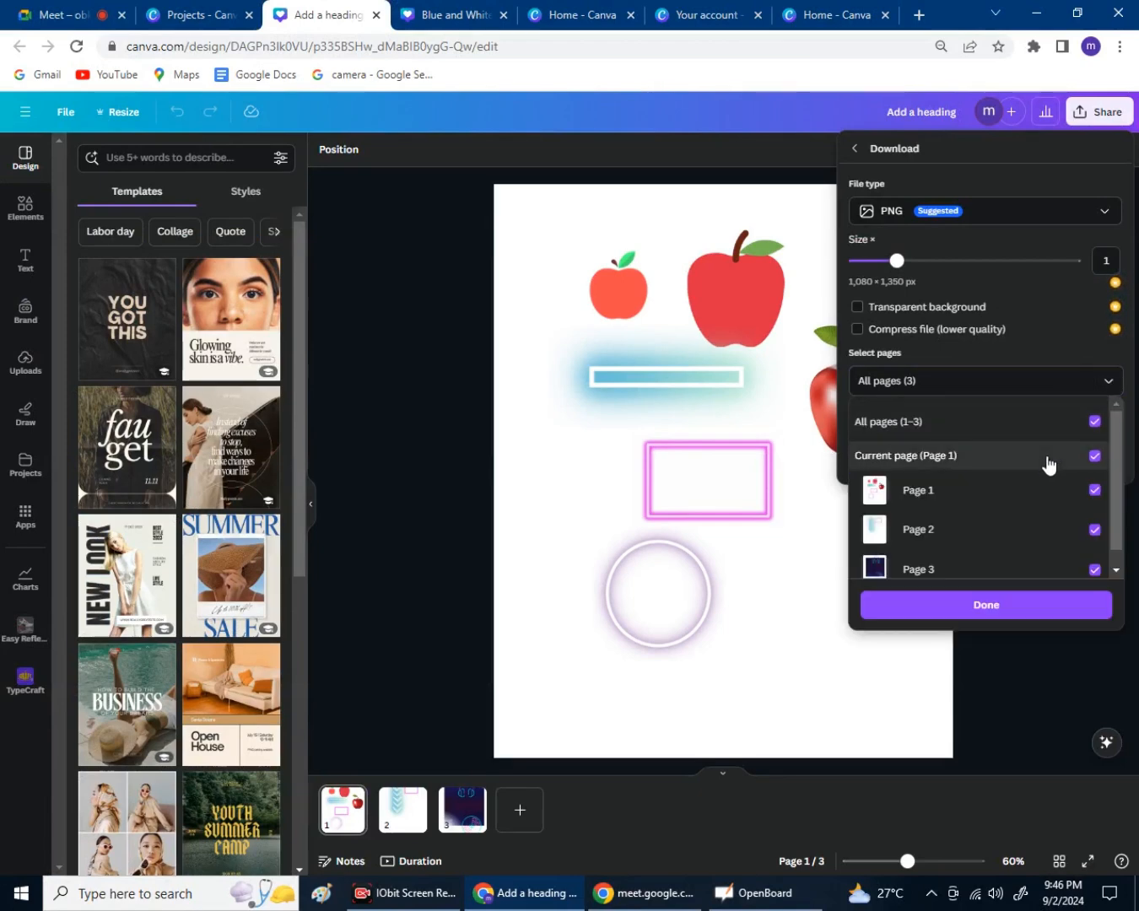
scroll(1038, 466, down, 1)
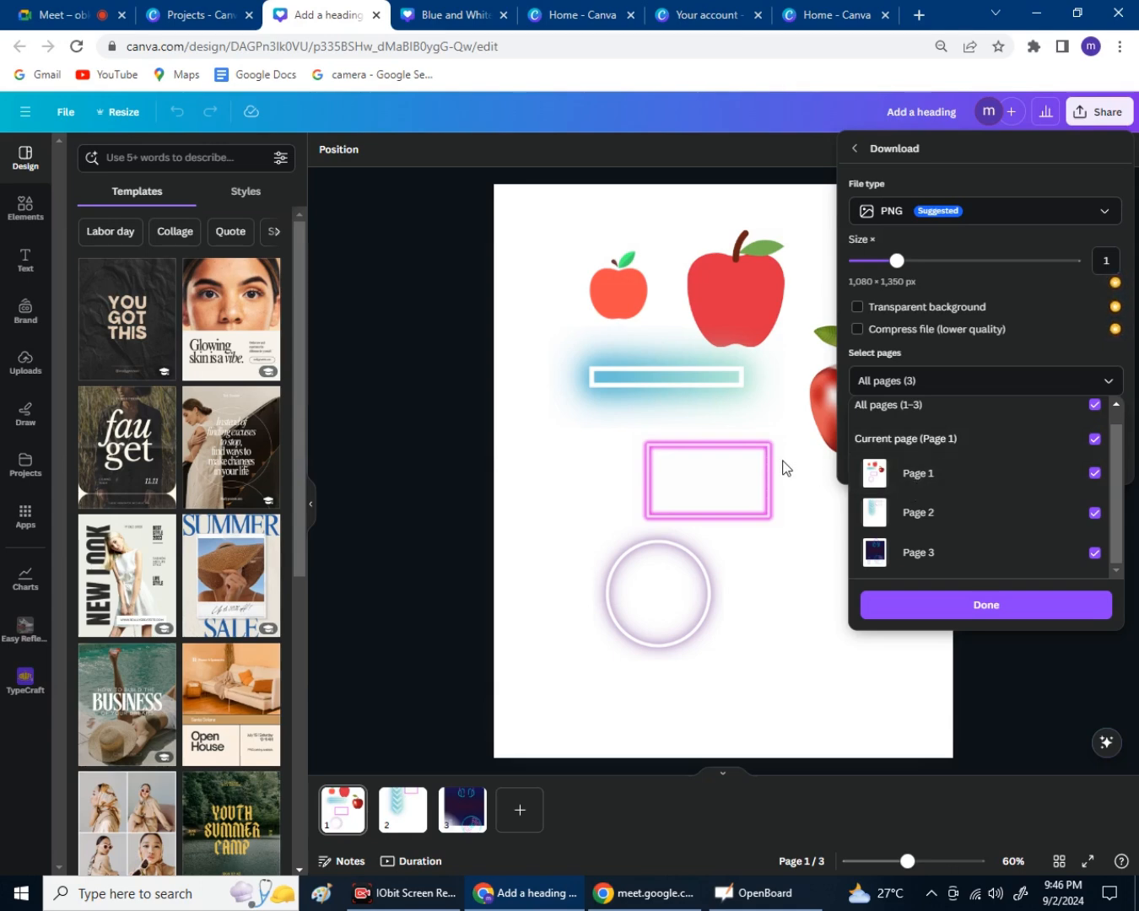
click(1096, 513)
click(1094, 553)
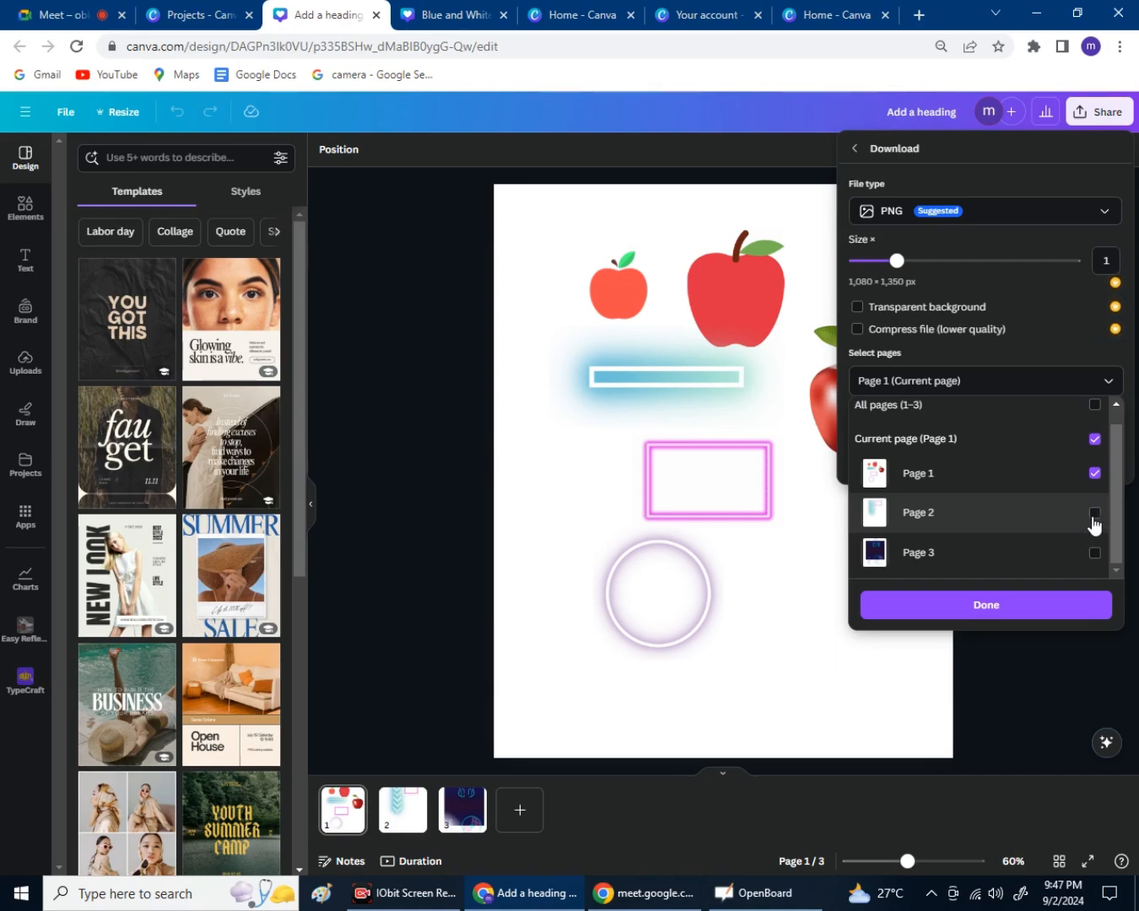
click(1094, 513)
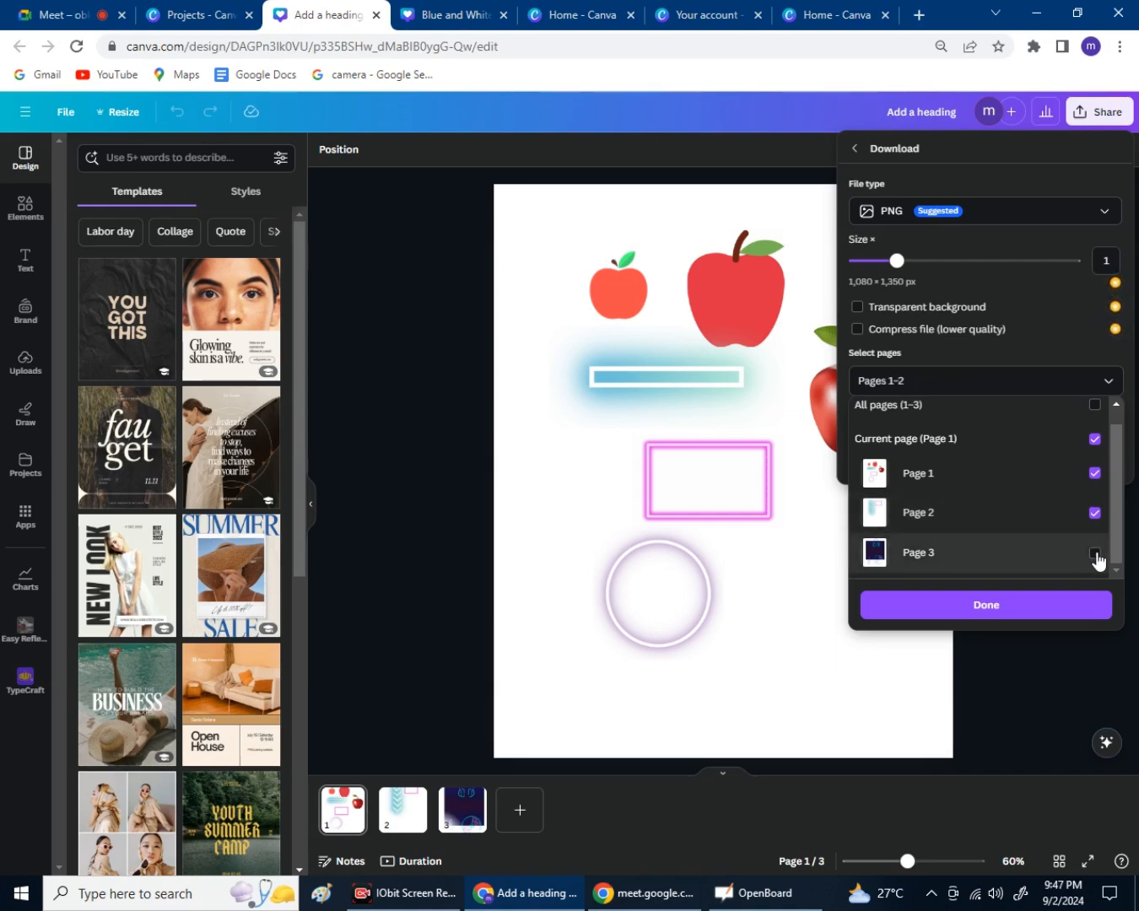
click(1096, 553)
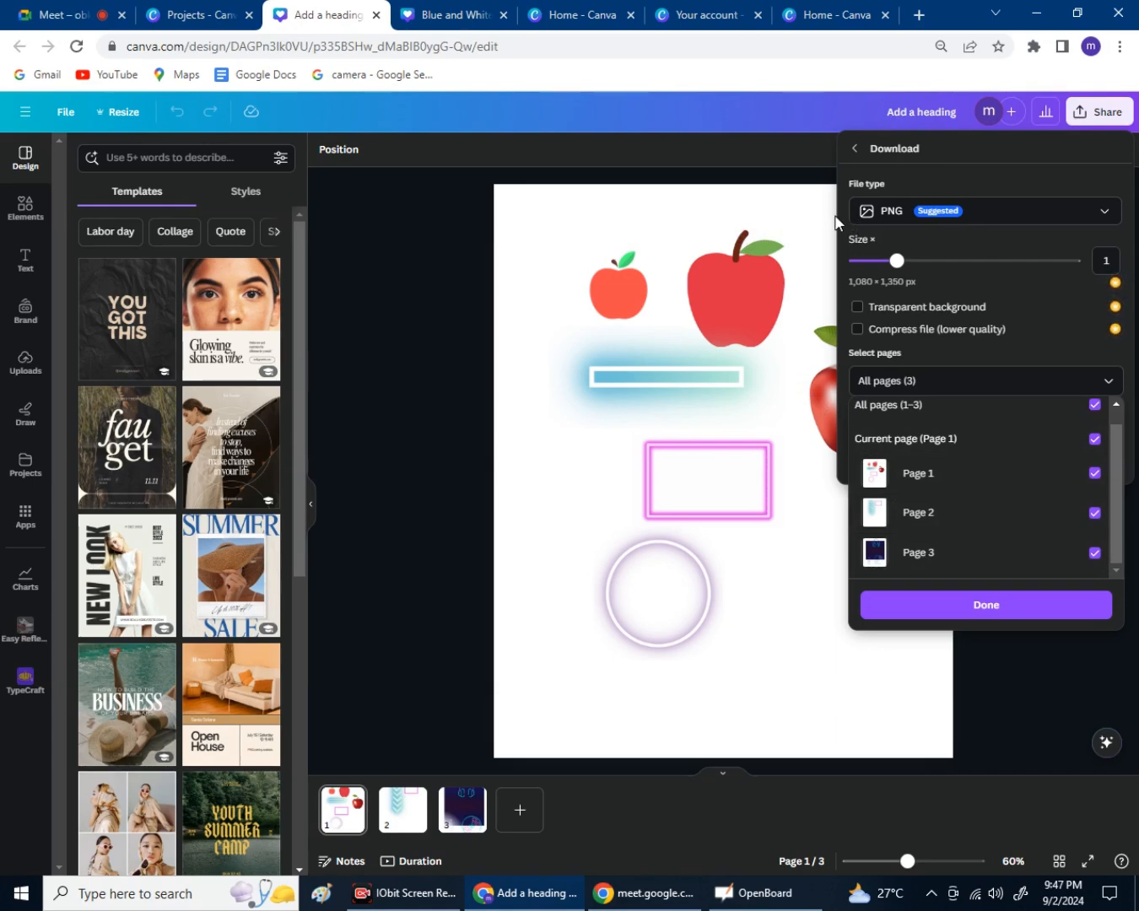
click(1107, 120)
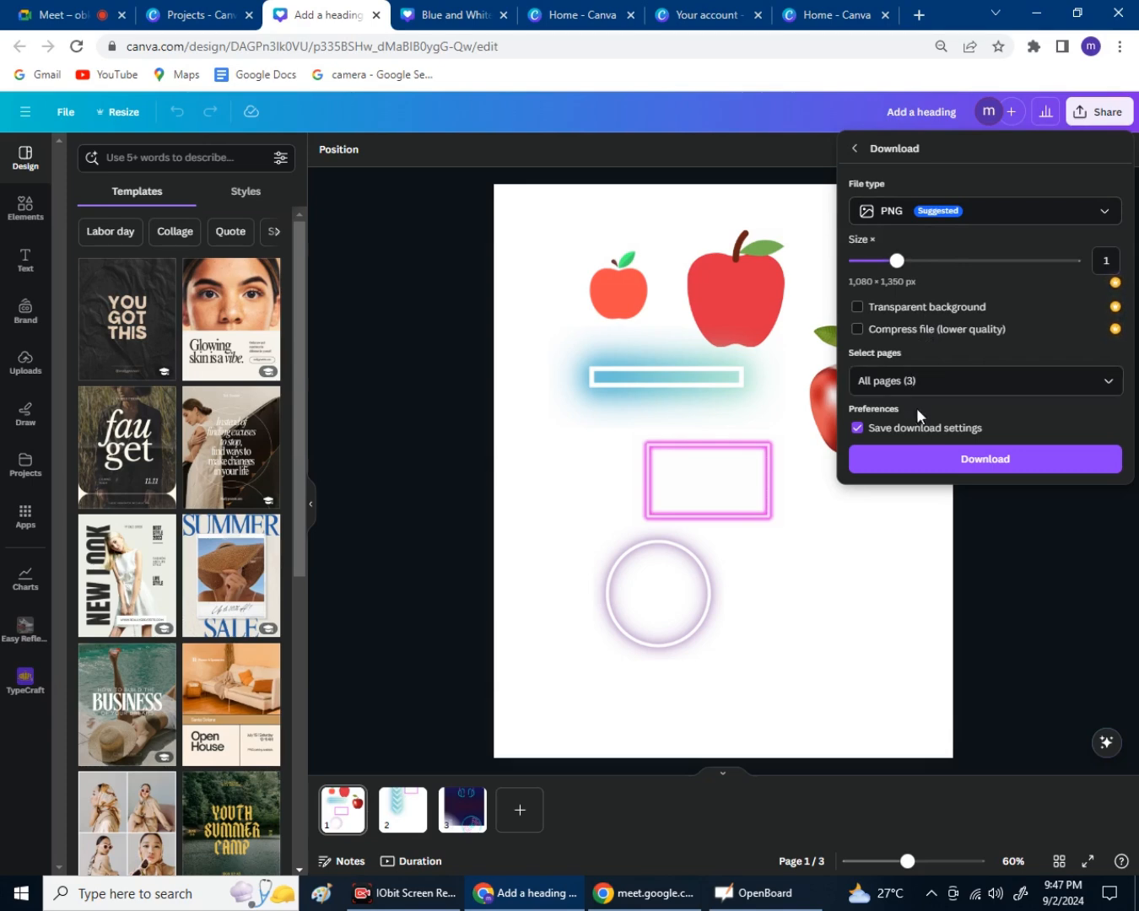
click(994, 460)
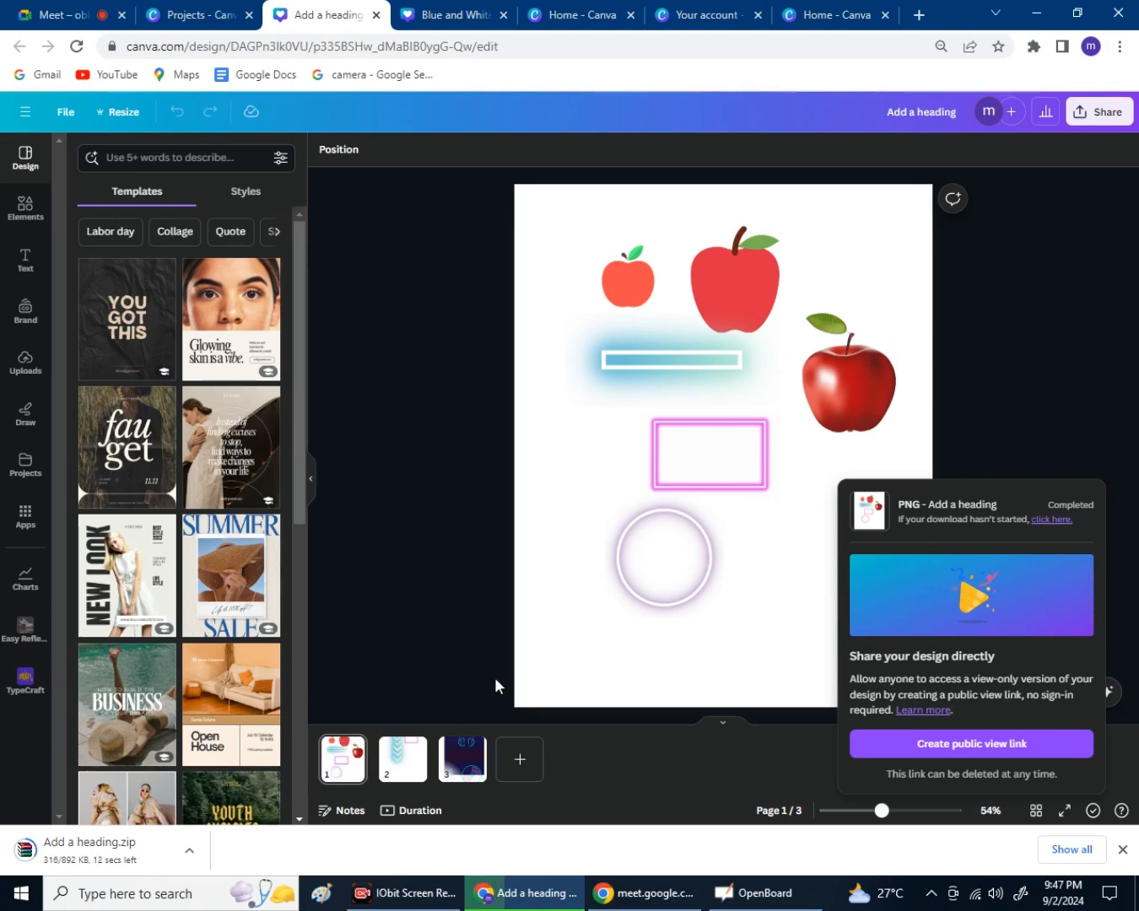
key(ctrl+j)
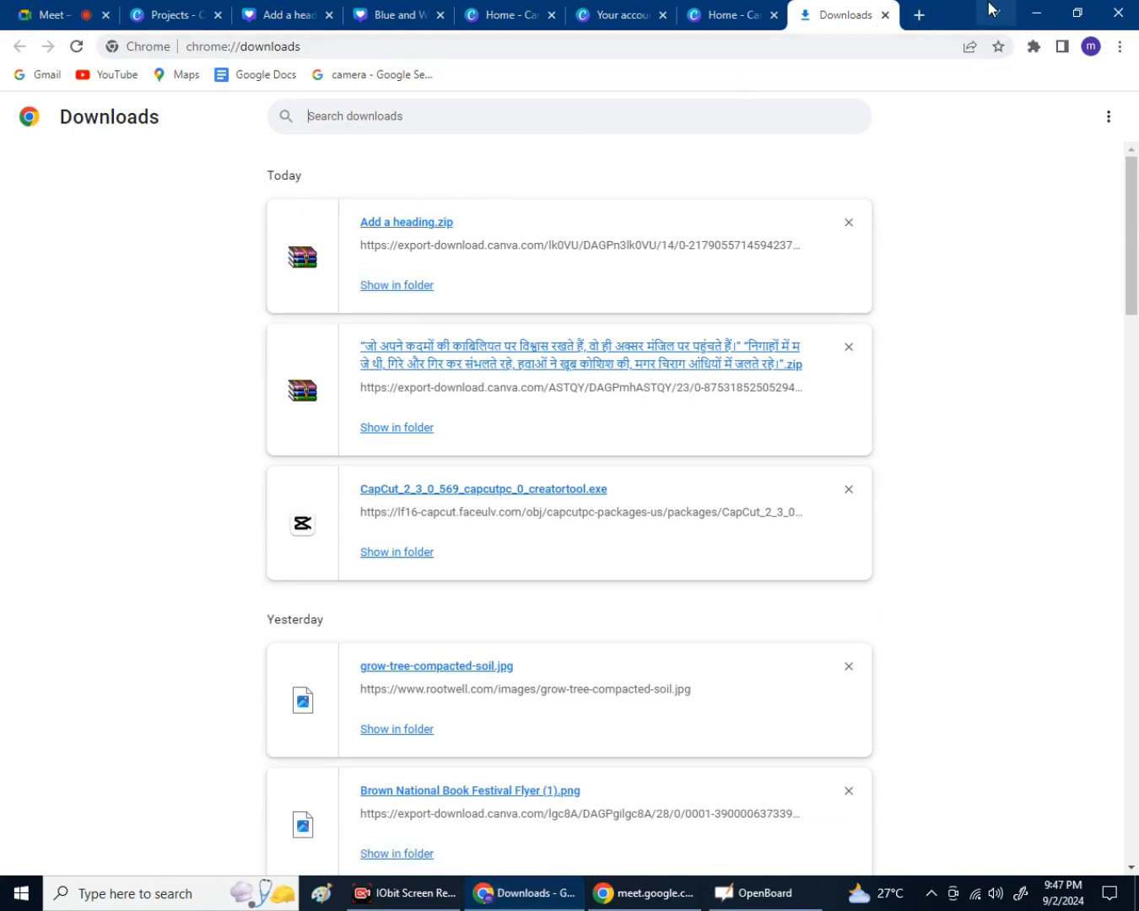
Minimize Chrome and open the Downloads folder from This PC.
click(1034, 12)
key(super+Tab)
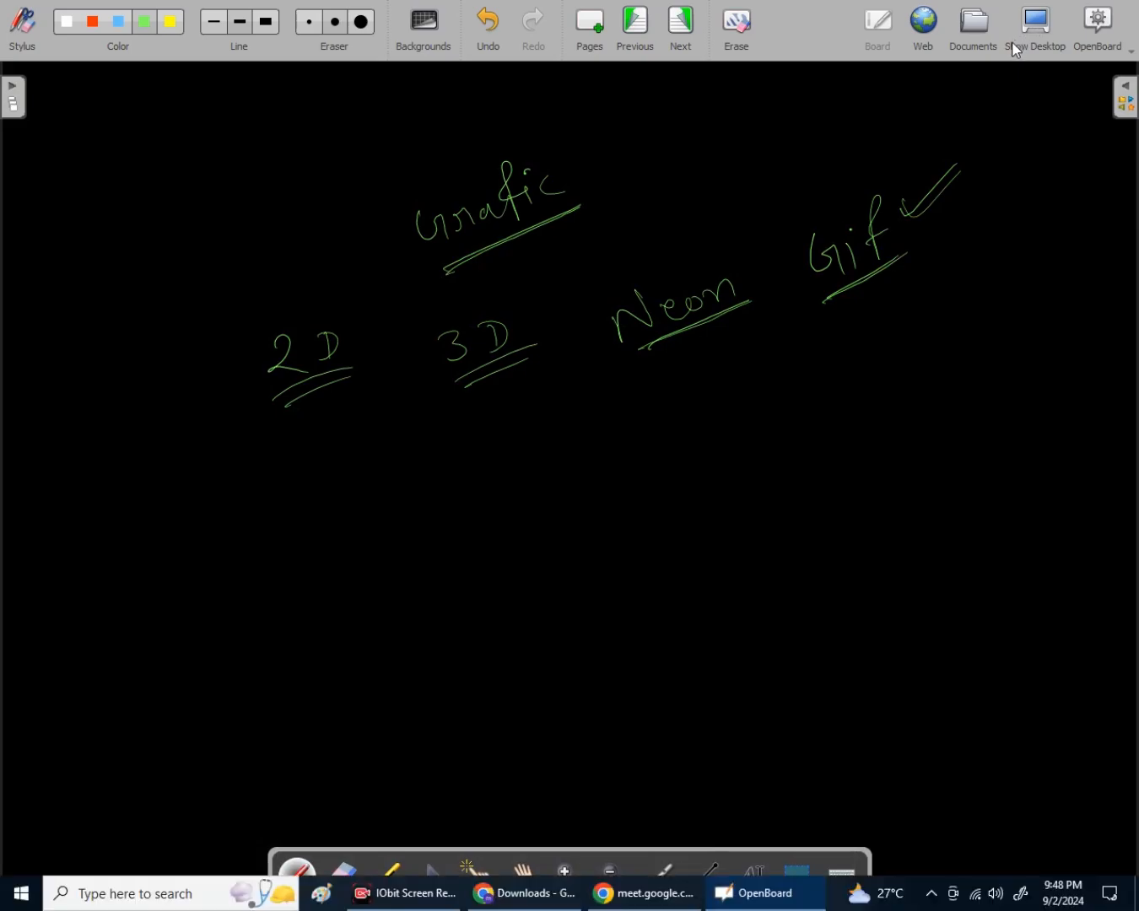
click(1137, 908)
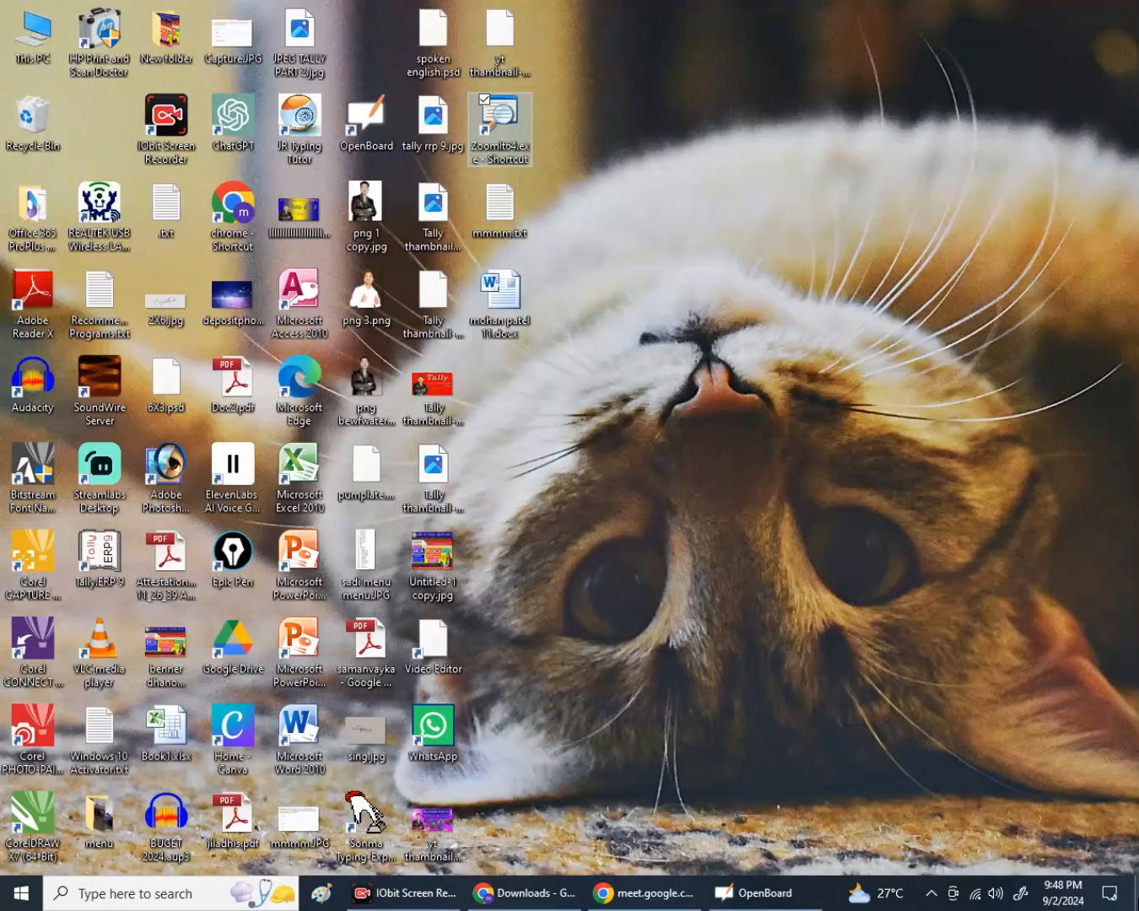
double_click(36, 39)
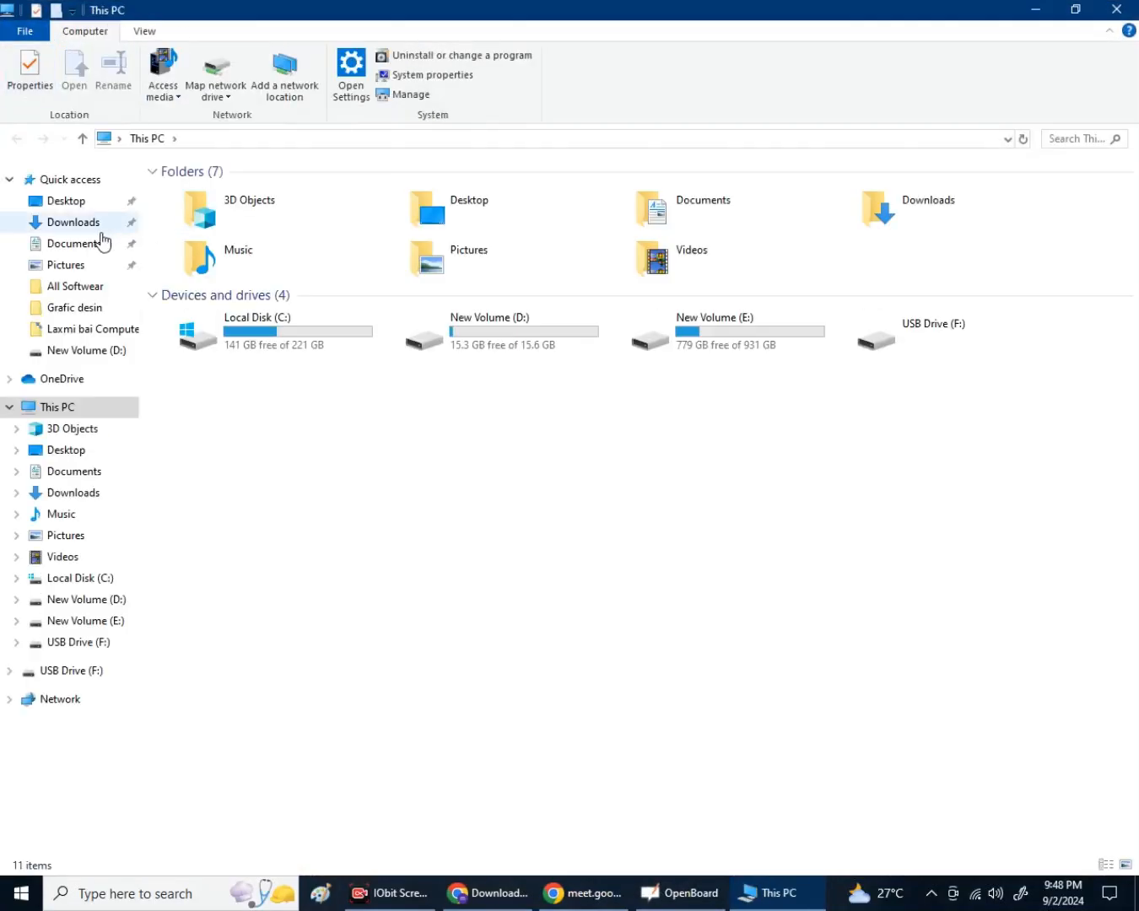
click(101, 231)
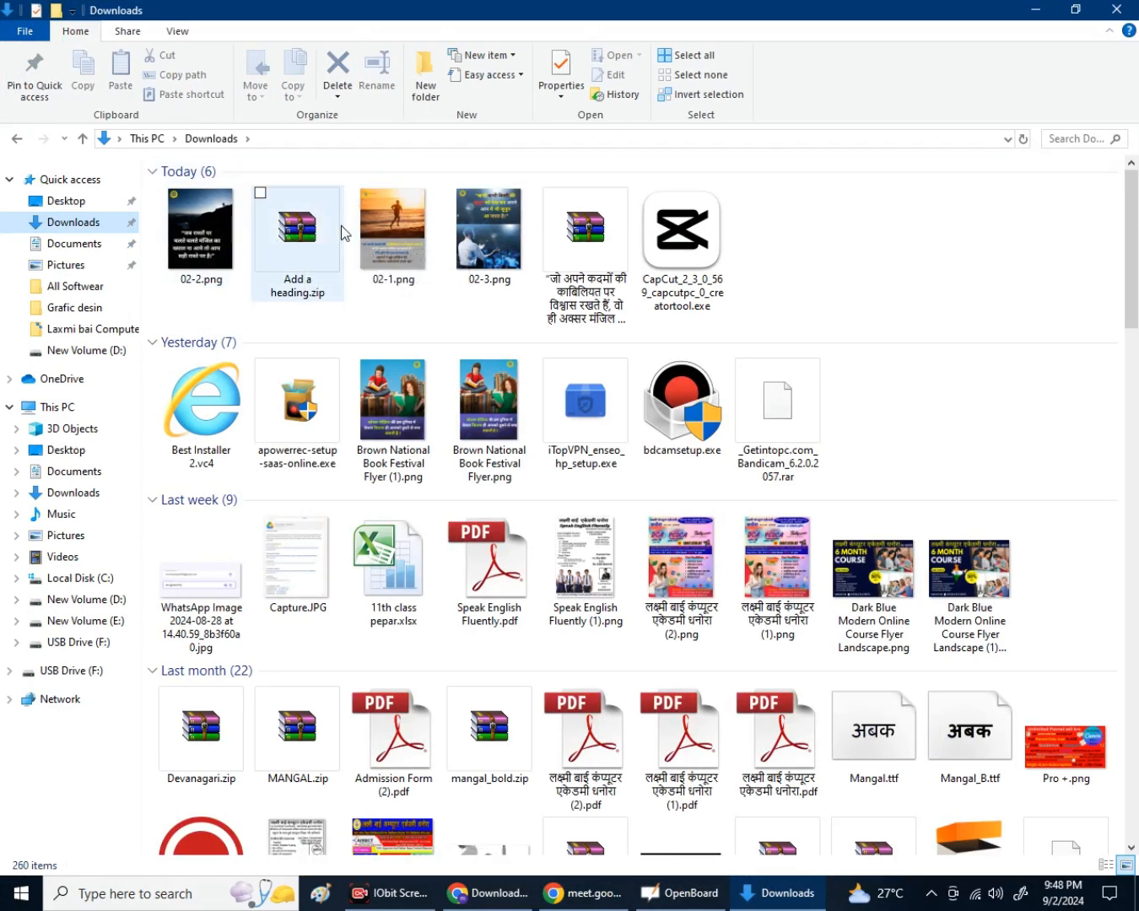
Extract Add a heading.zip here into 1.png, 2.png and 3.png, then close the Downloads window.
right_click(318, 256)
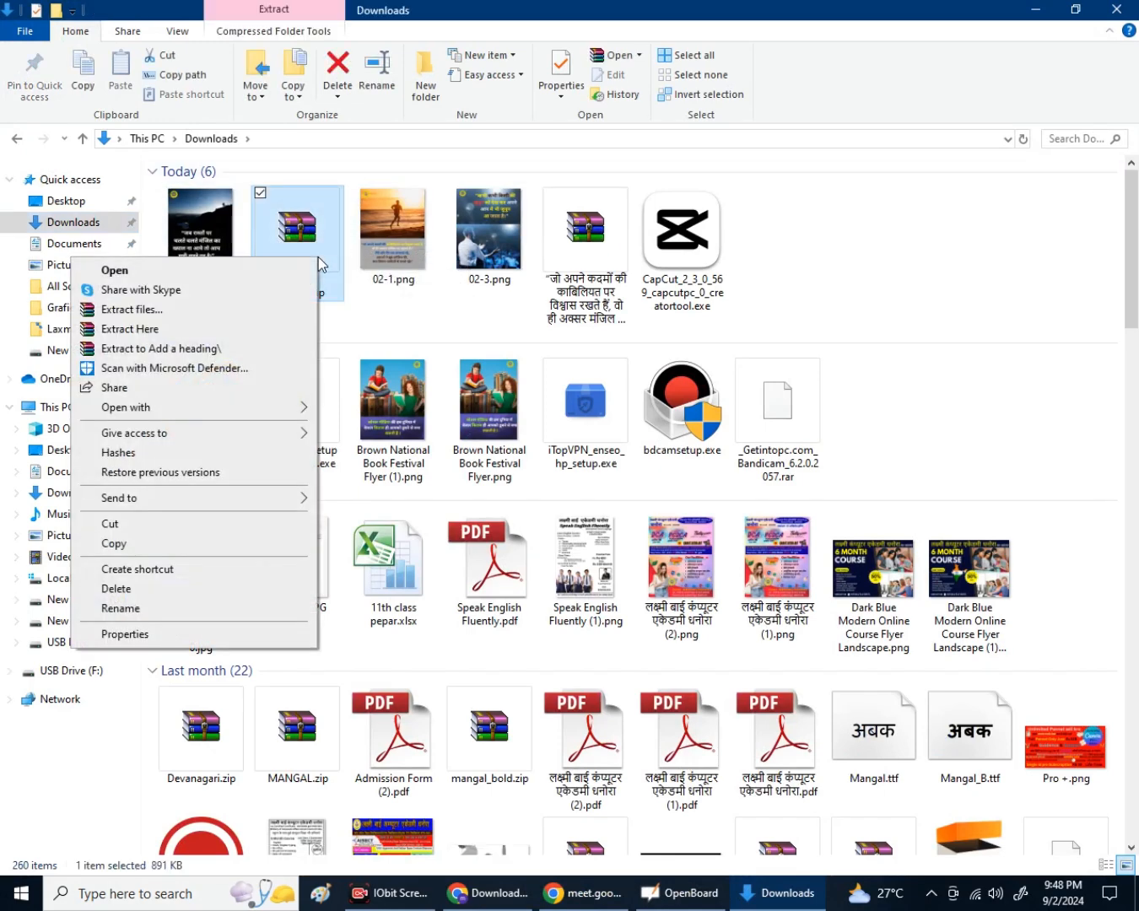
click(171, 331)
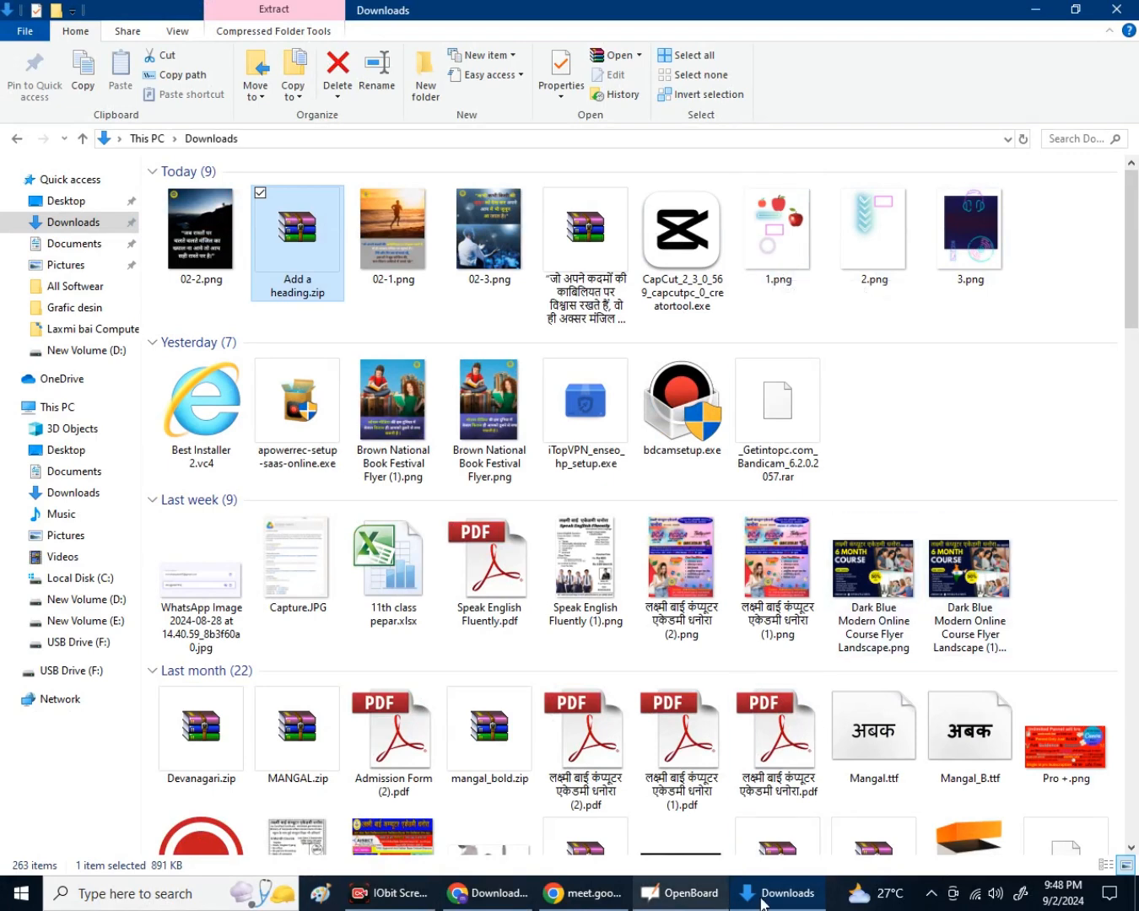
click(793, 908)
right_click(785, 894)
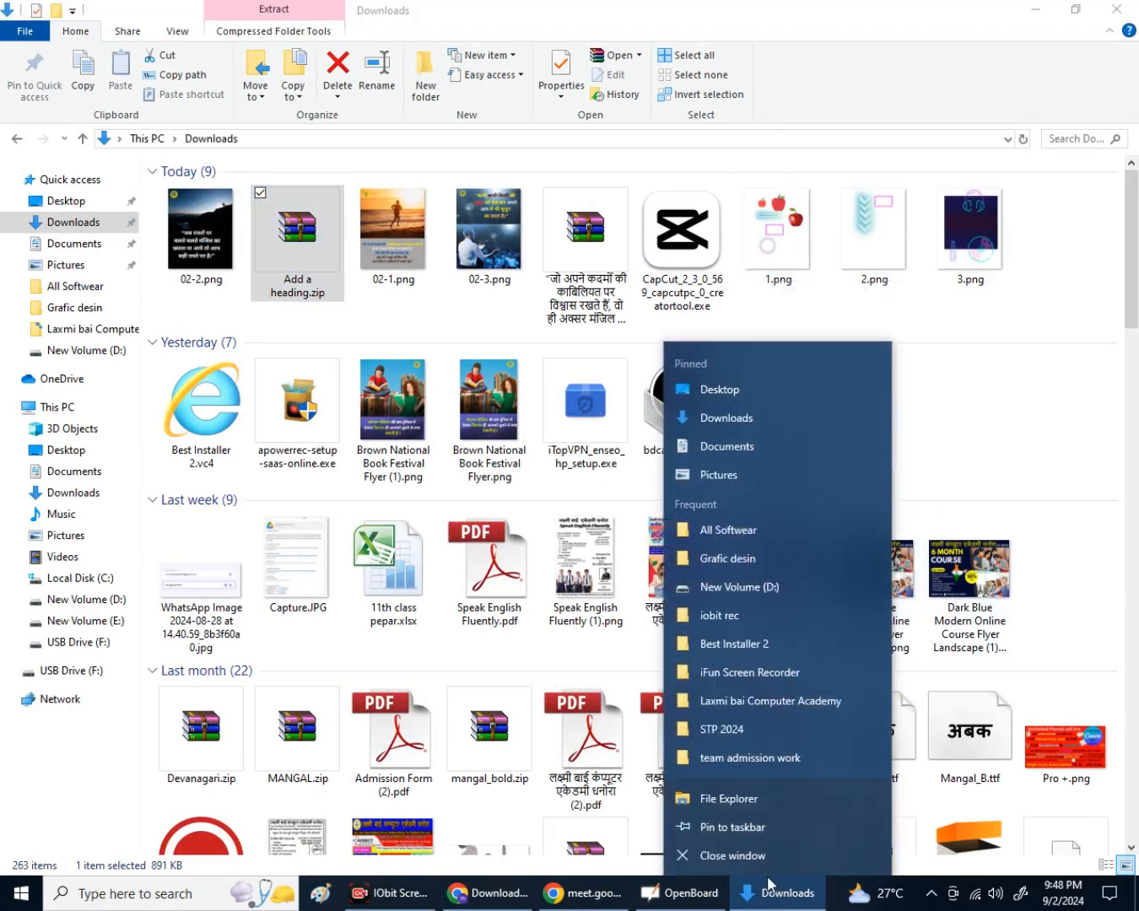
click(747, 854)
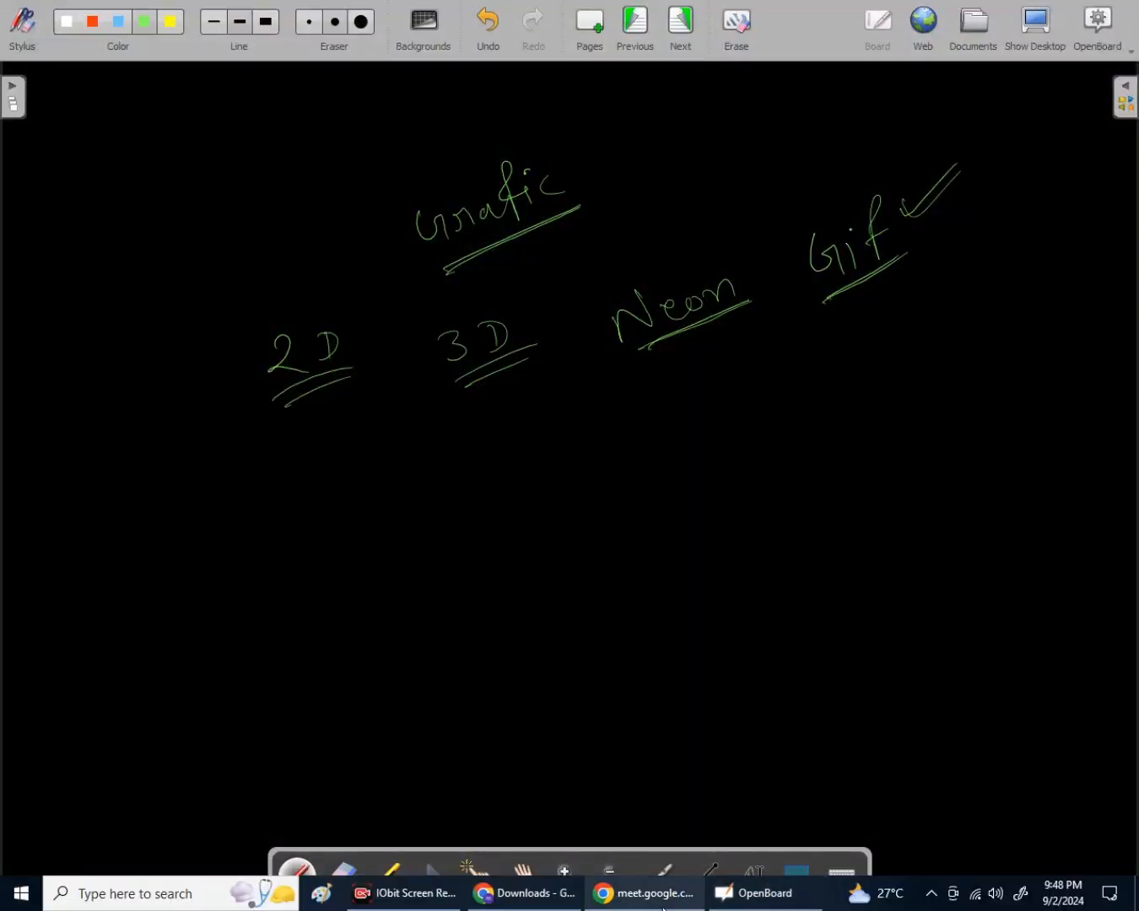
Bring the browser with the Canva home page back to the front.
click(663, 908)
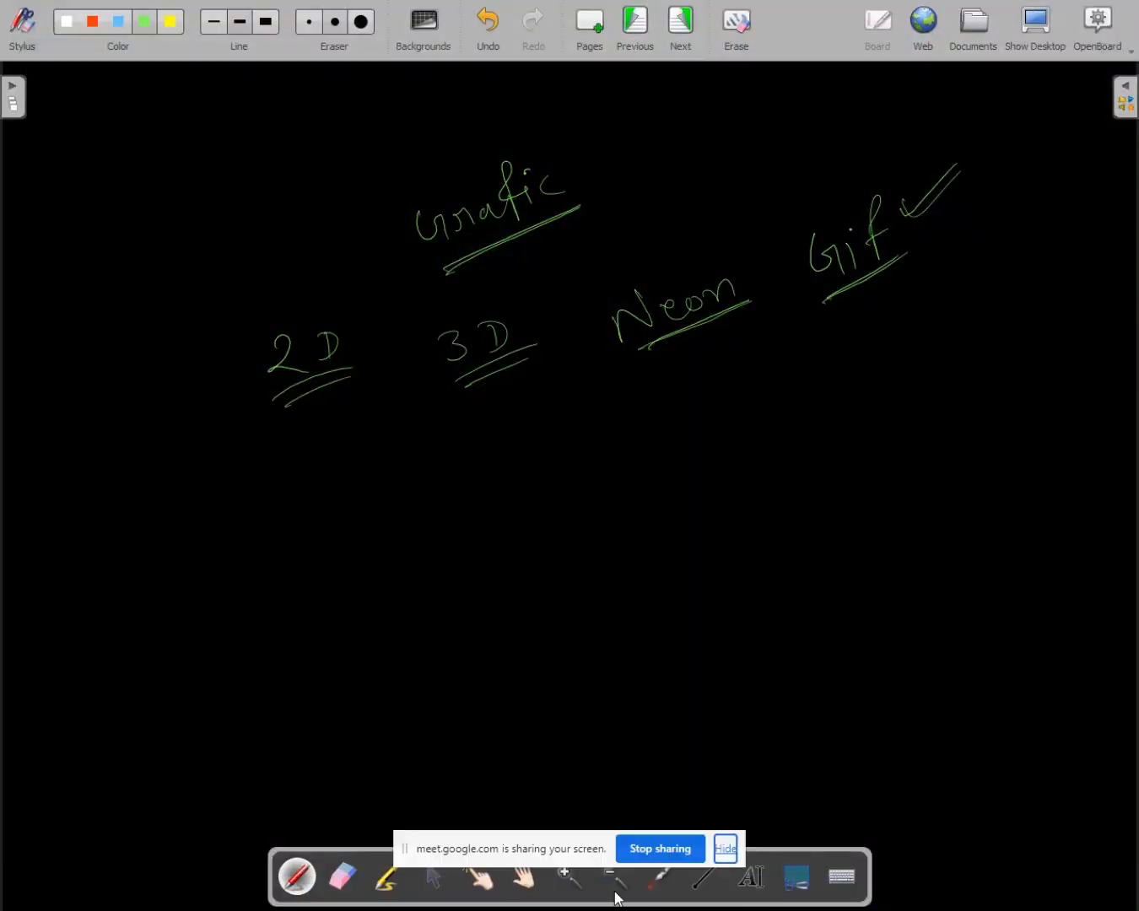
click(666, 895)
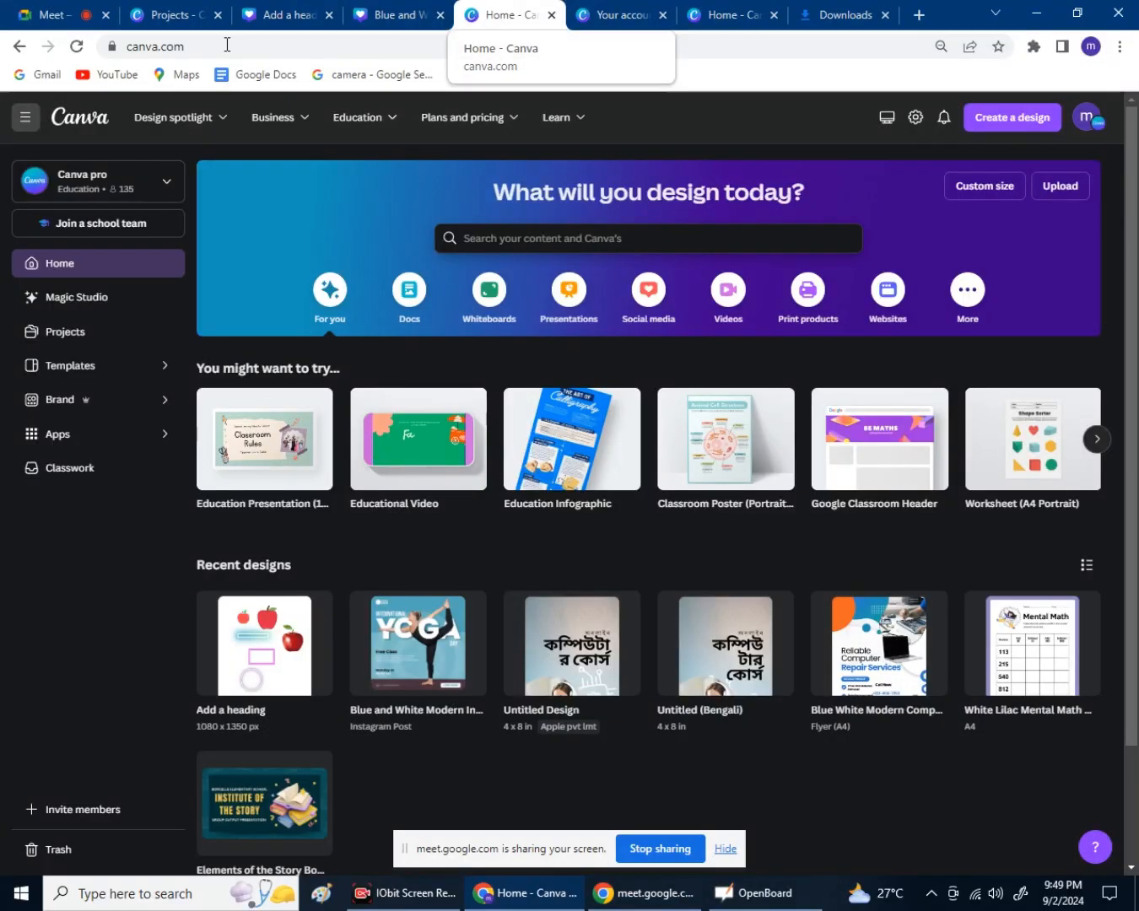
click(25, 125)
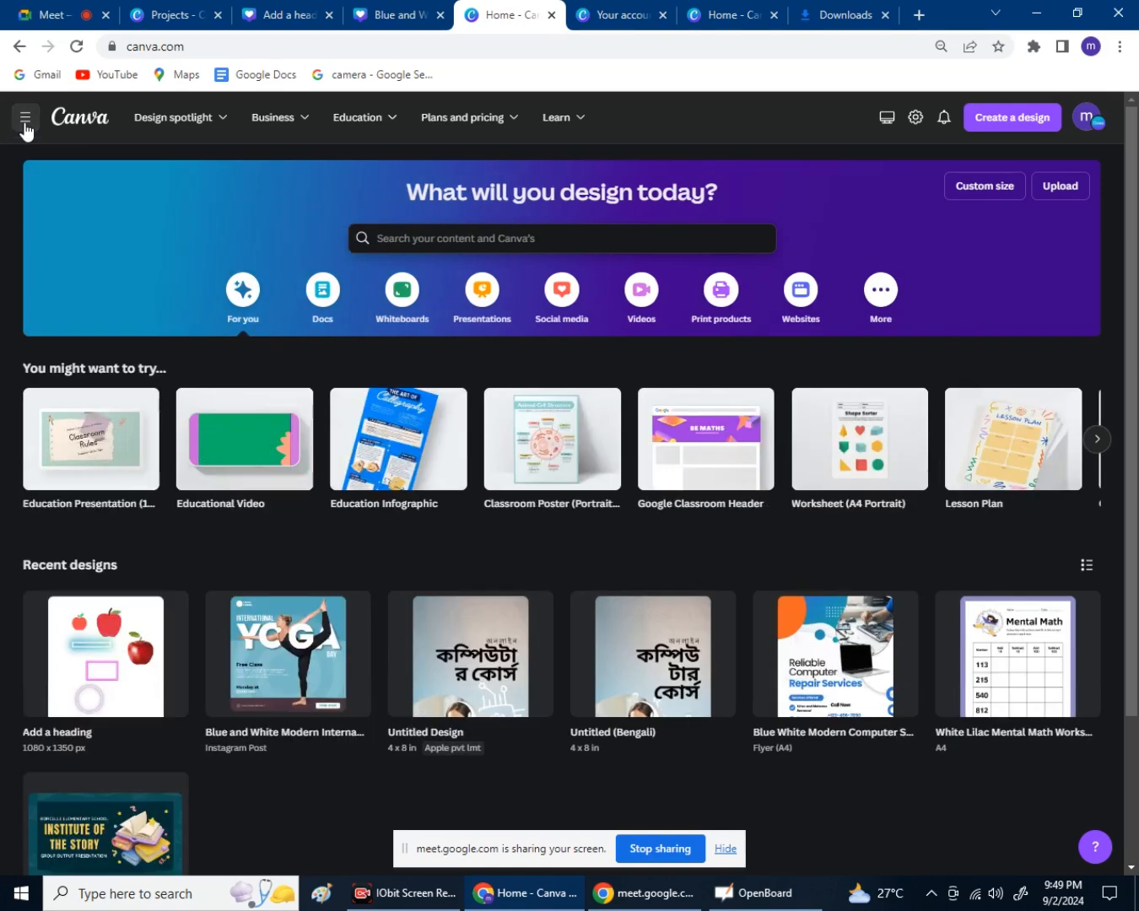
click(24, 127)
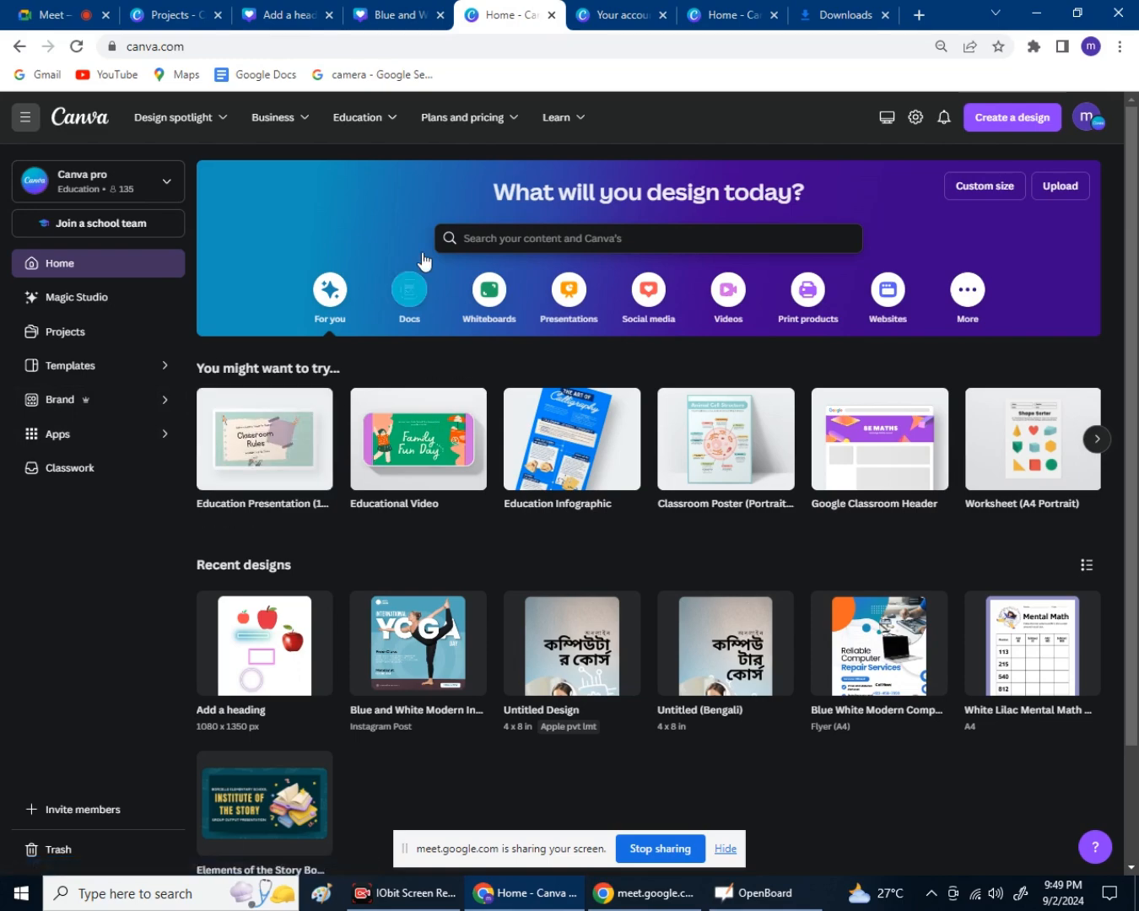
Close the account settings tab and open the Add a heading recent design.
click(591, 16)
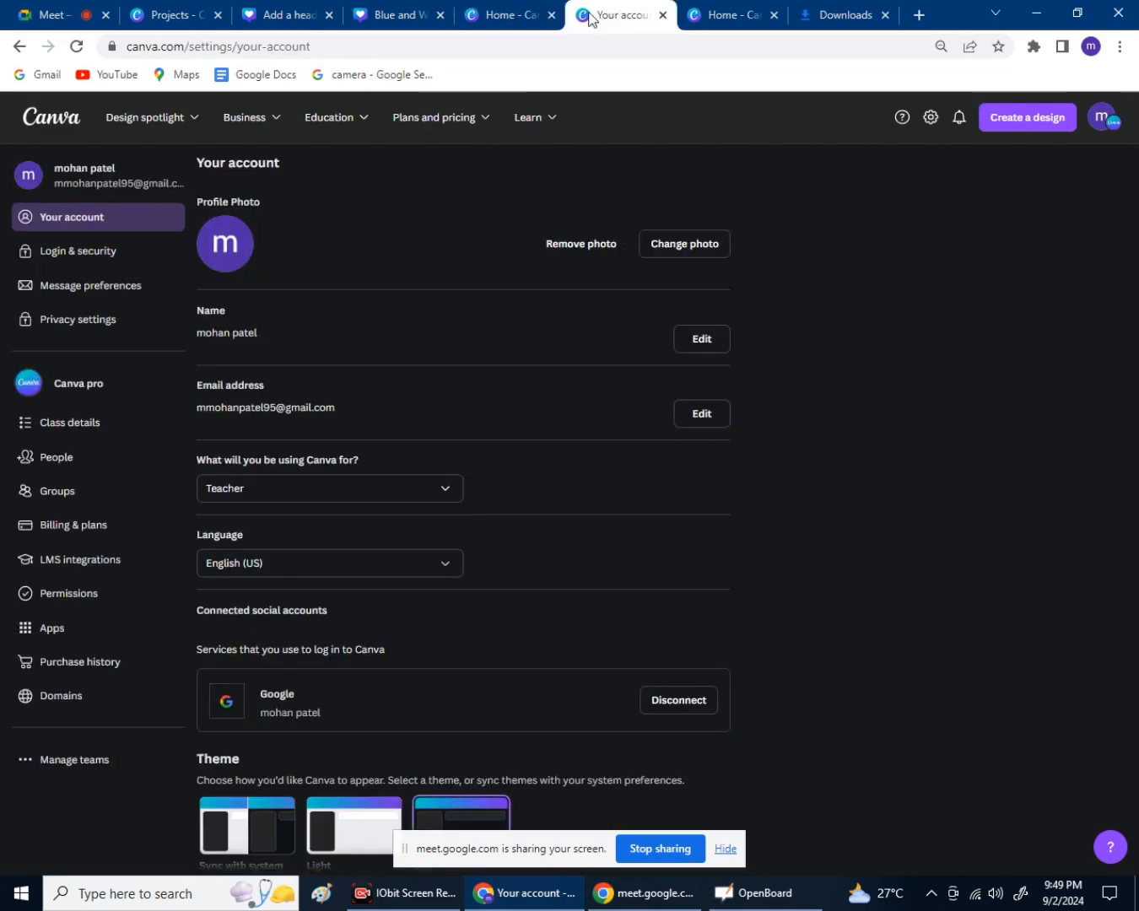
click(517, 19)
click(606, 19)
click(511, 19)
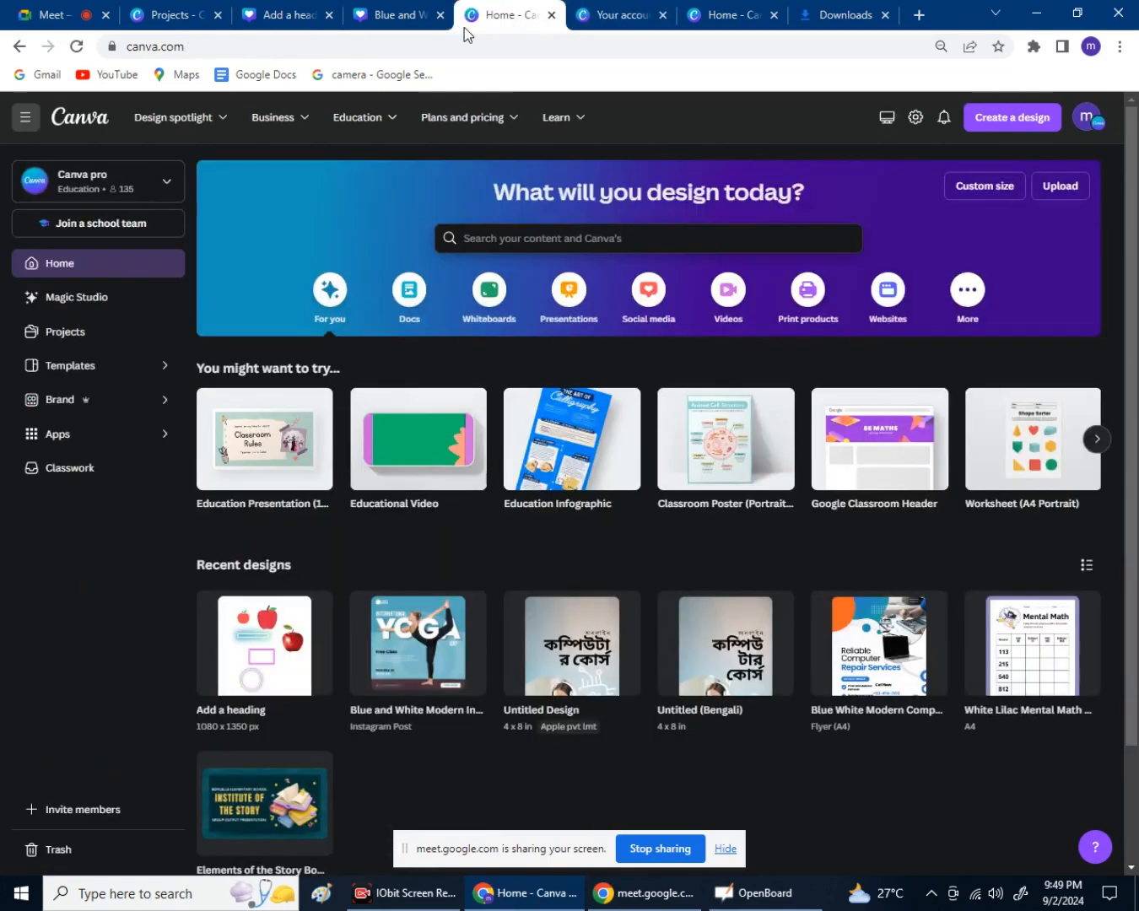
click(661, 15)
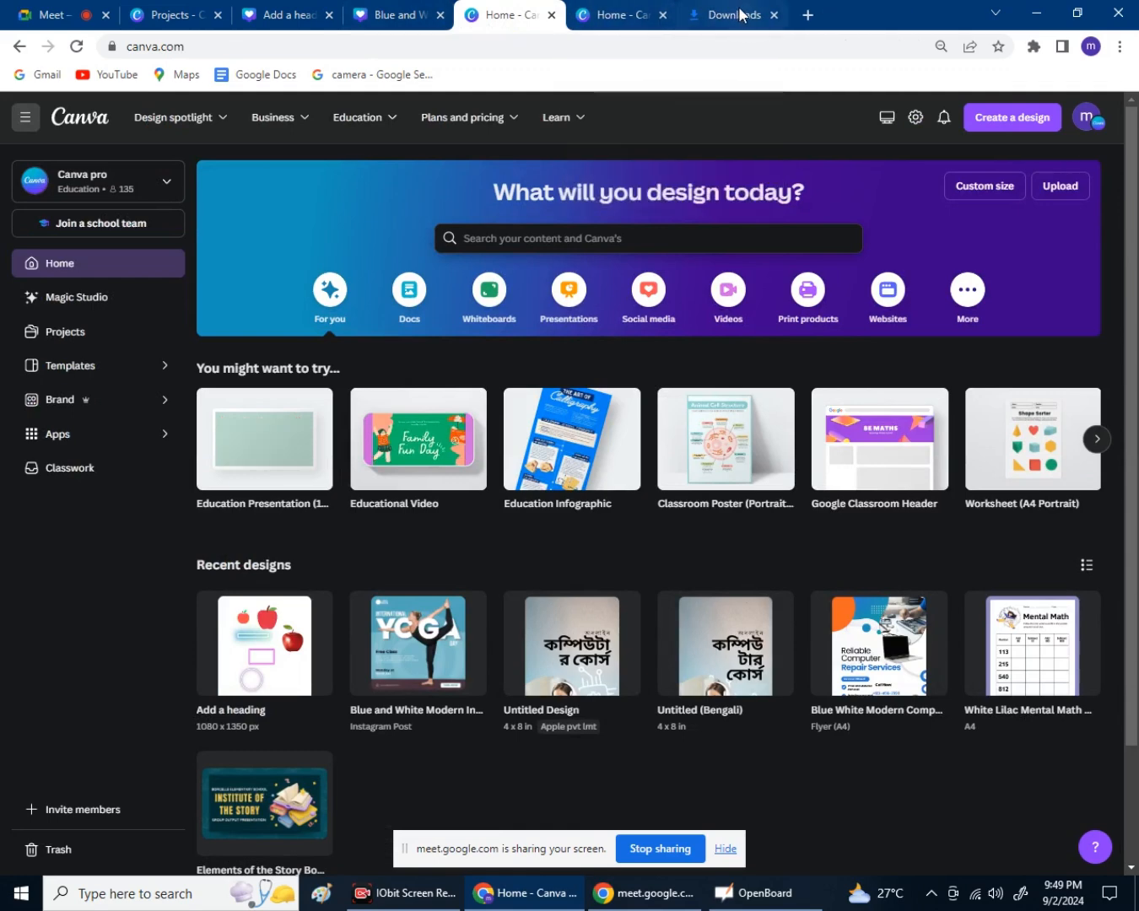
click(624, 15)
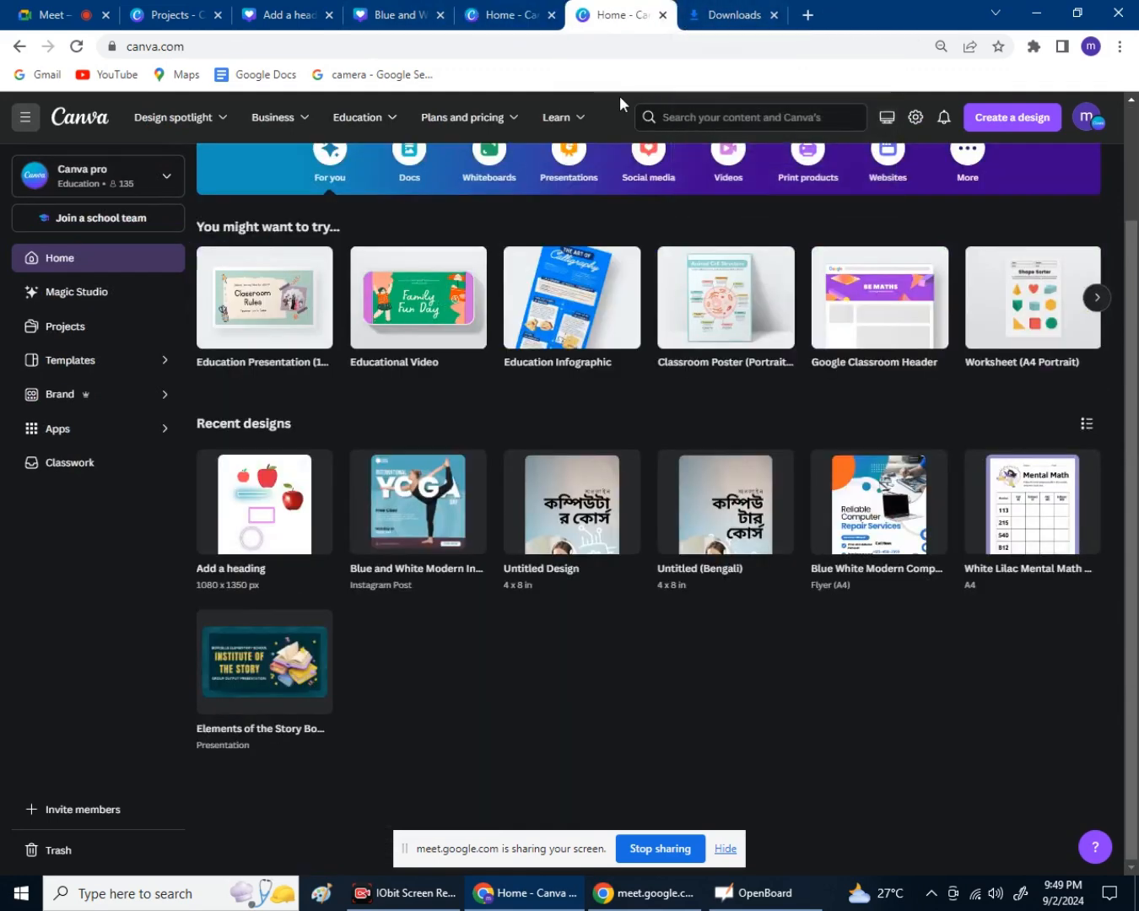
click(261, 506)
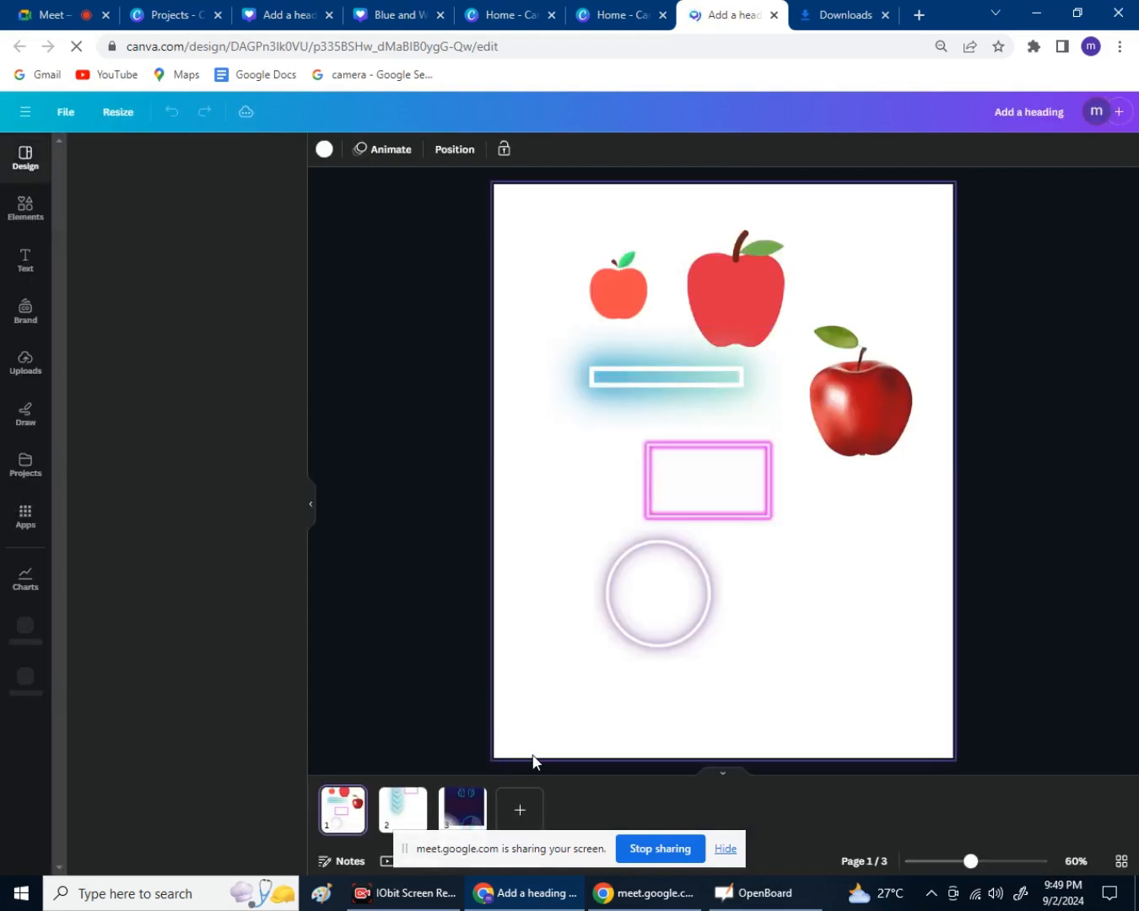
Add a blank Page 4 to the design and hide the templates list.
click(514, 822)
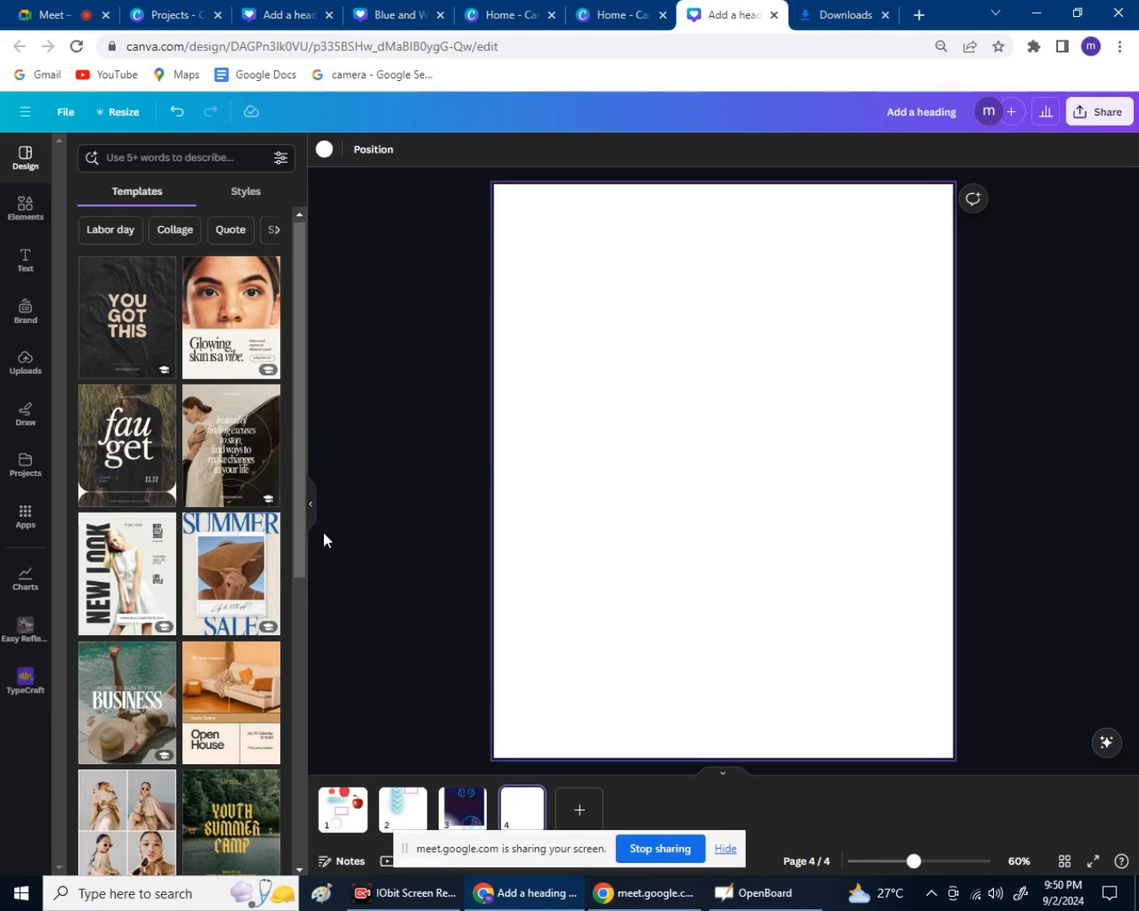
click(311, 503)
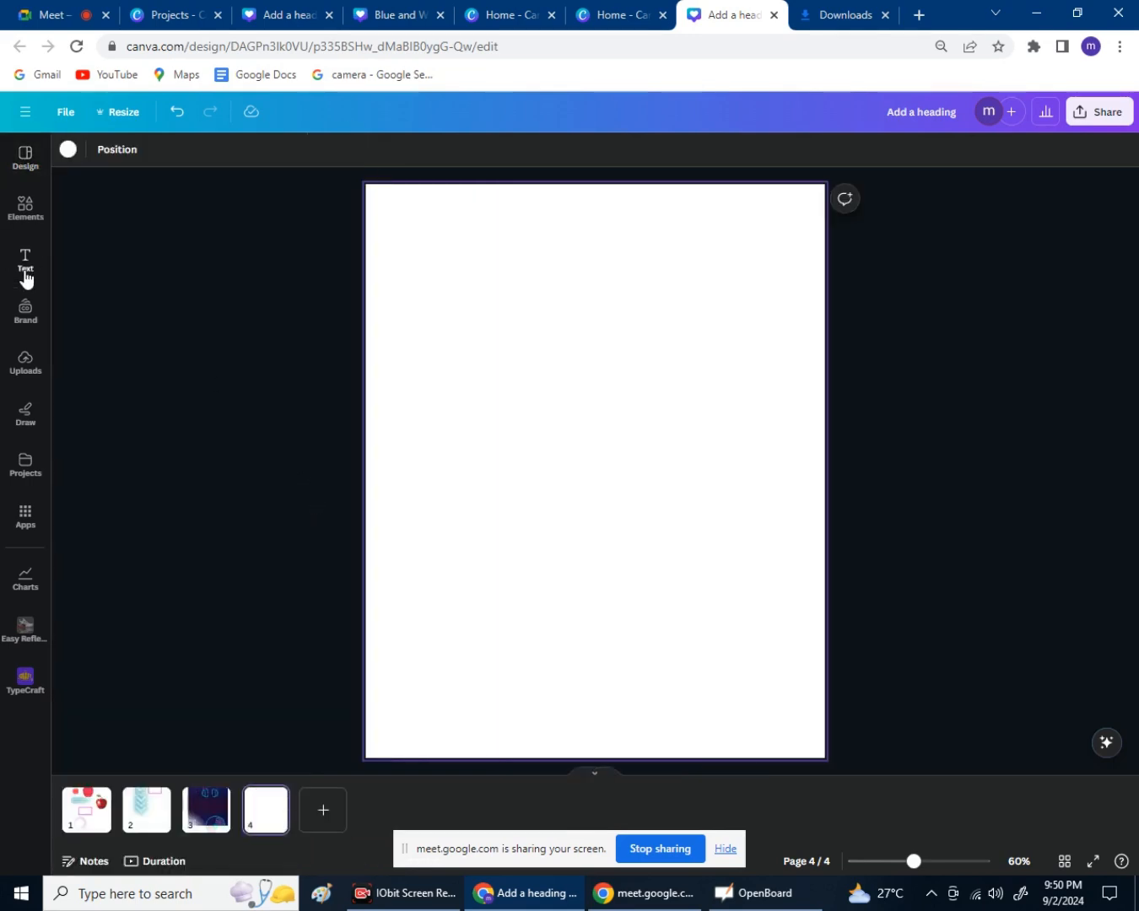
Add a heading text box to page 4 and type the person's first name in it.
click(26, 277)
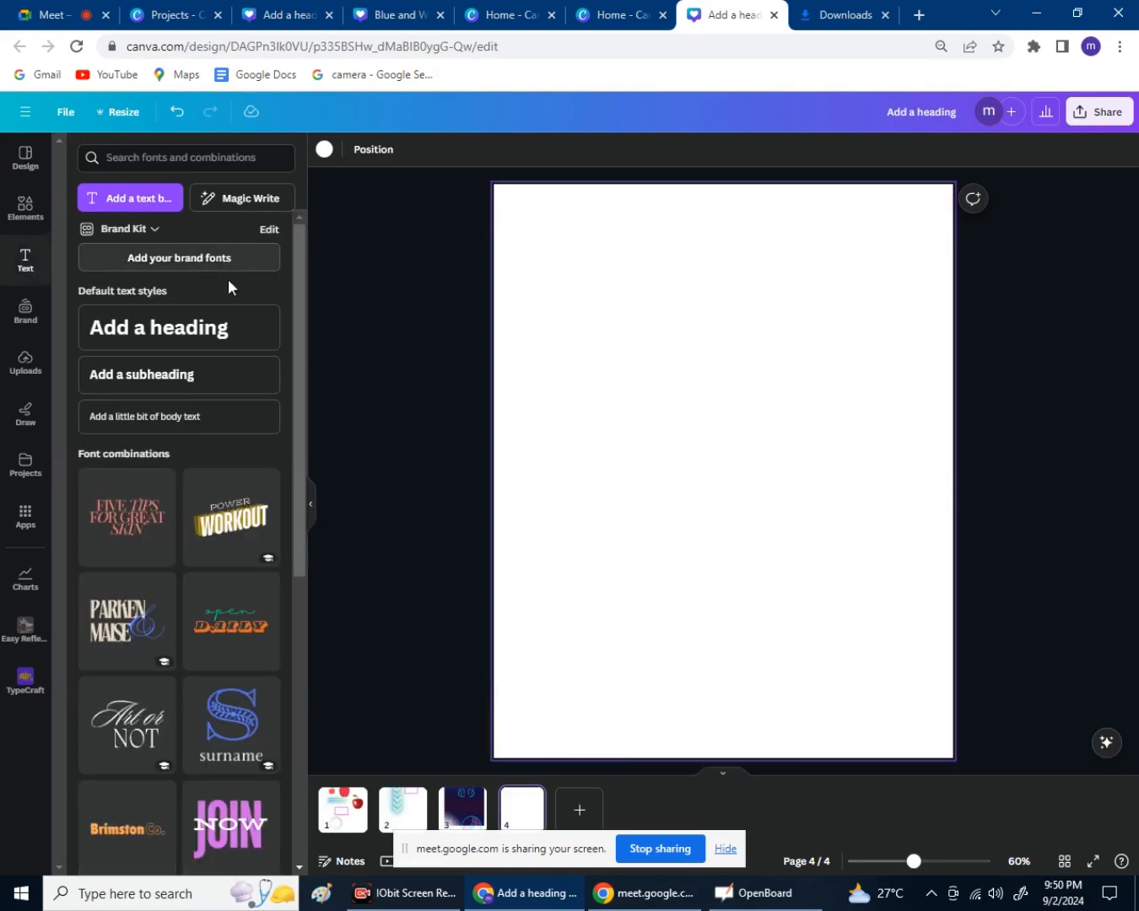
scroll(223, 320, down, 1)
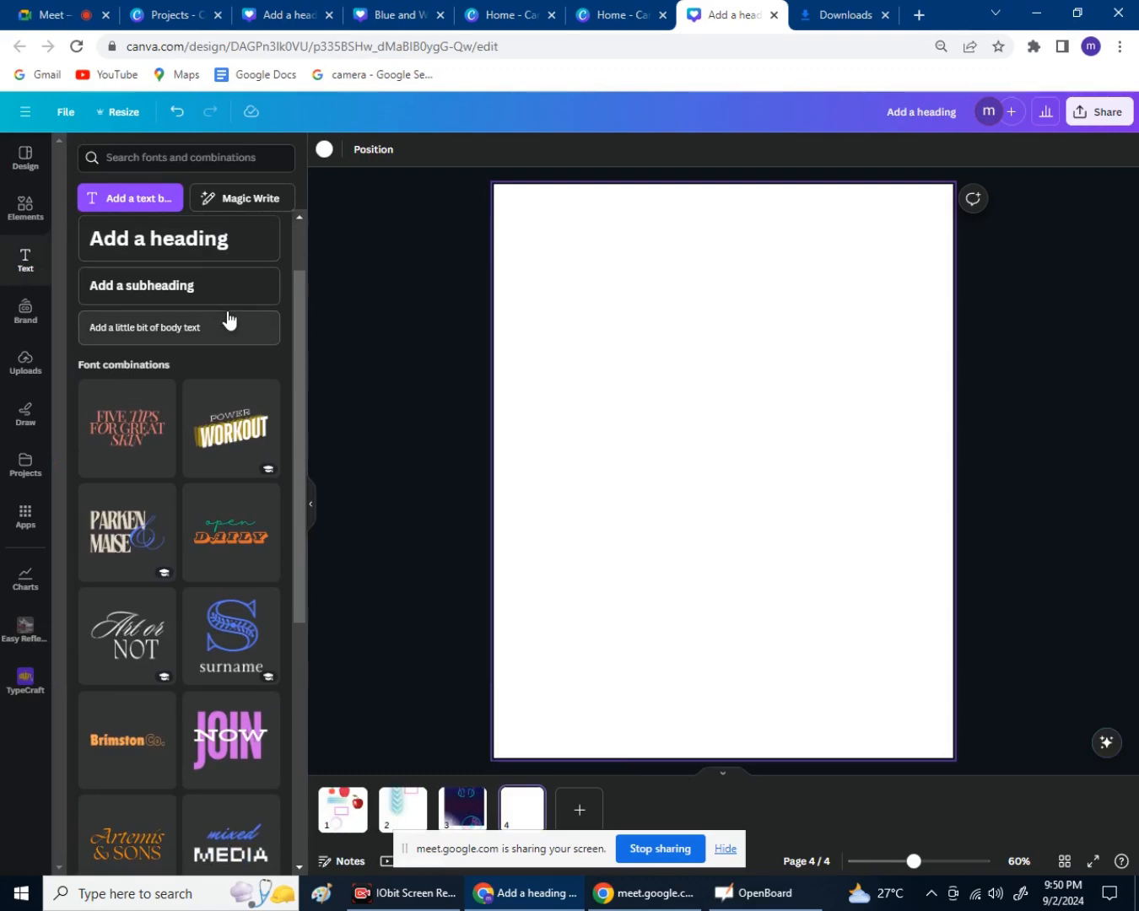
scroll(228, 320, up, 1)
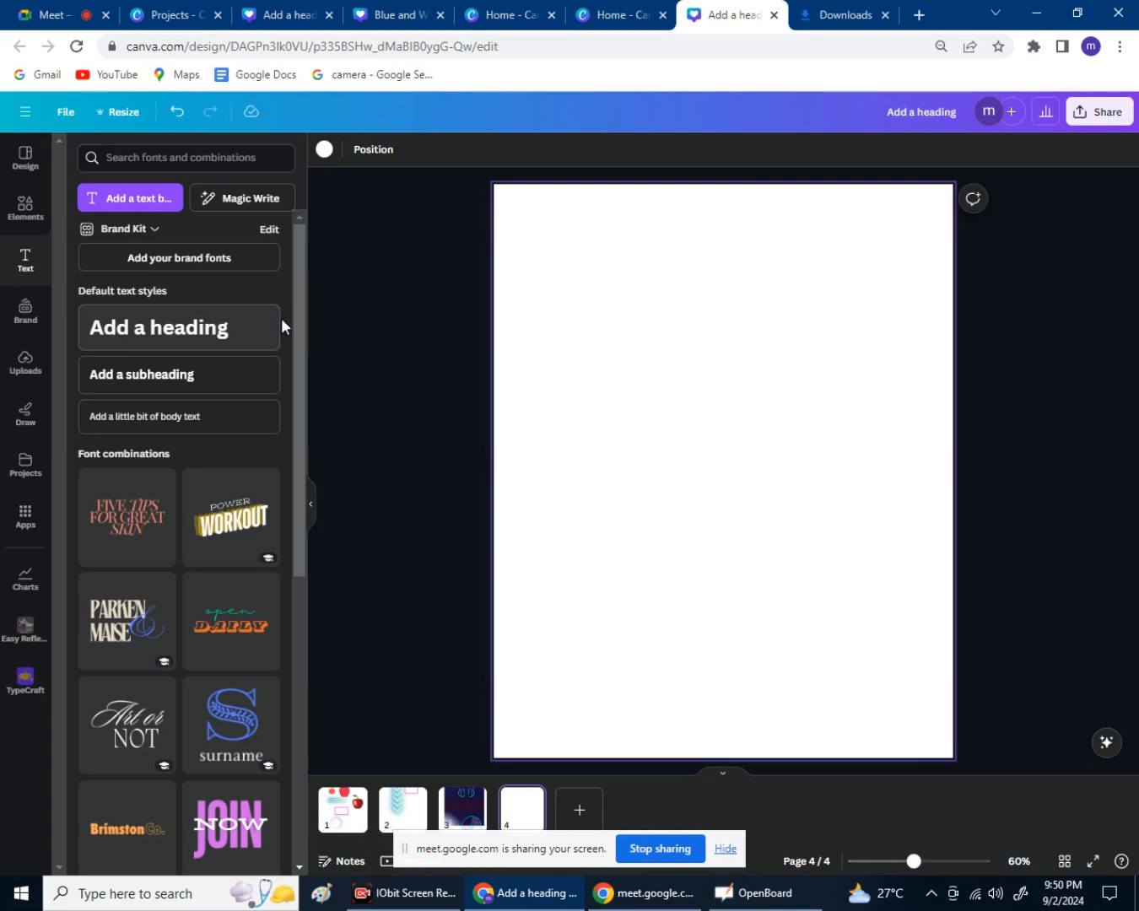
click(233, 331)
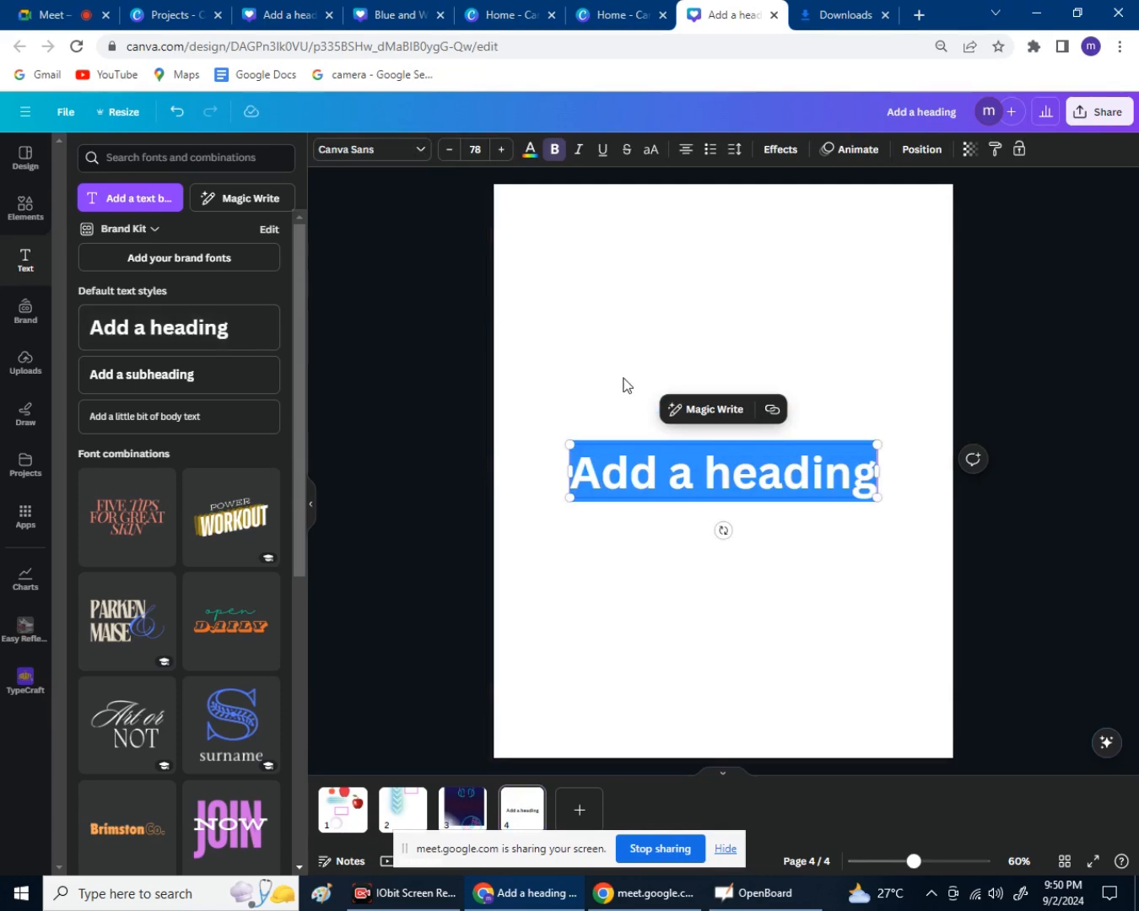
text(Mohamn)
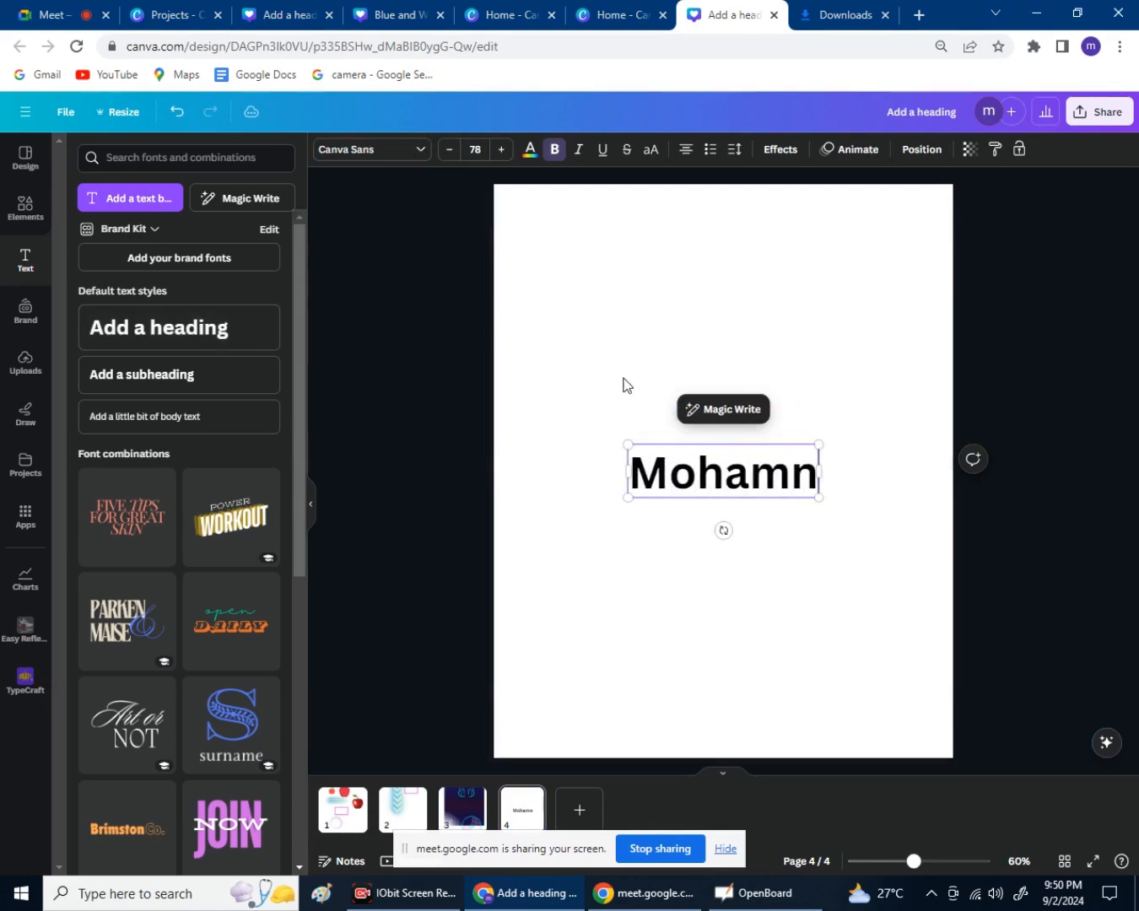
key(BackSpace)
key(BackSpace)
text(n)
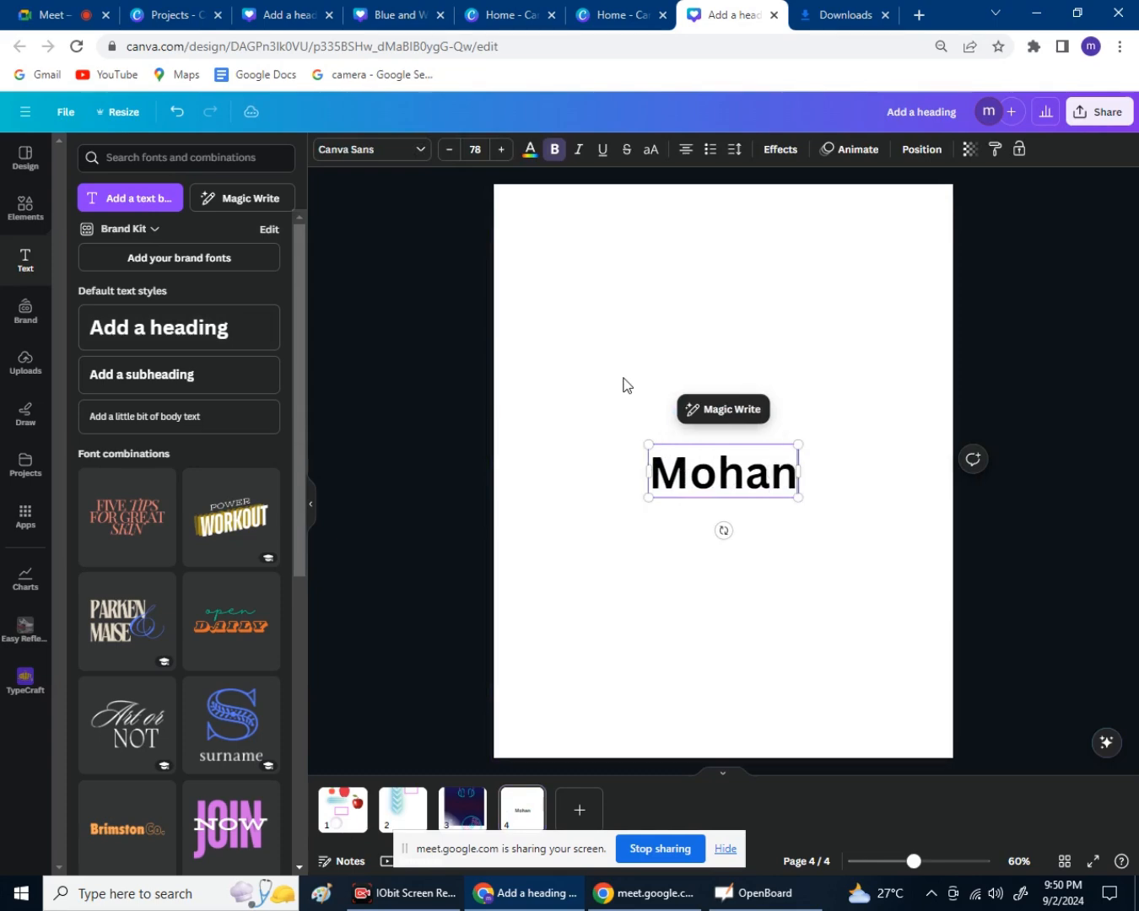
Drag the name heading up to the top of page 4.
click(848, 605)
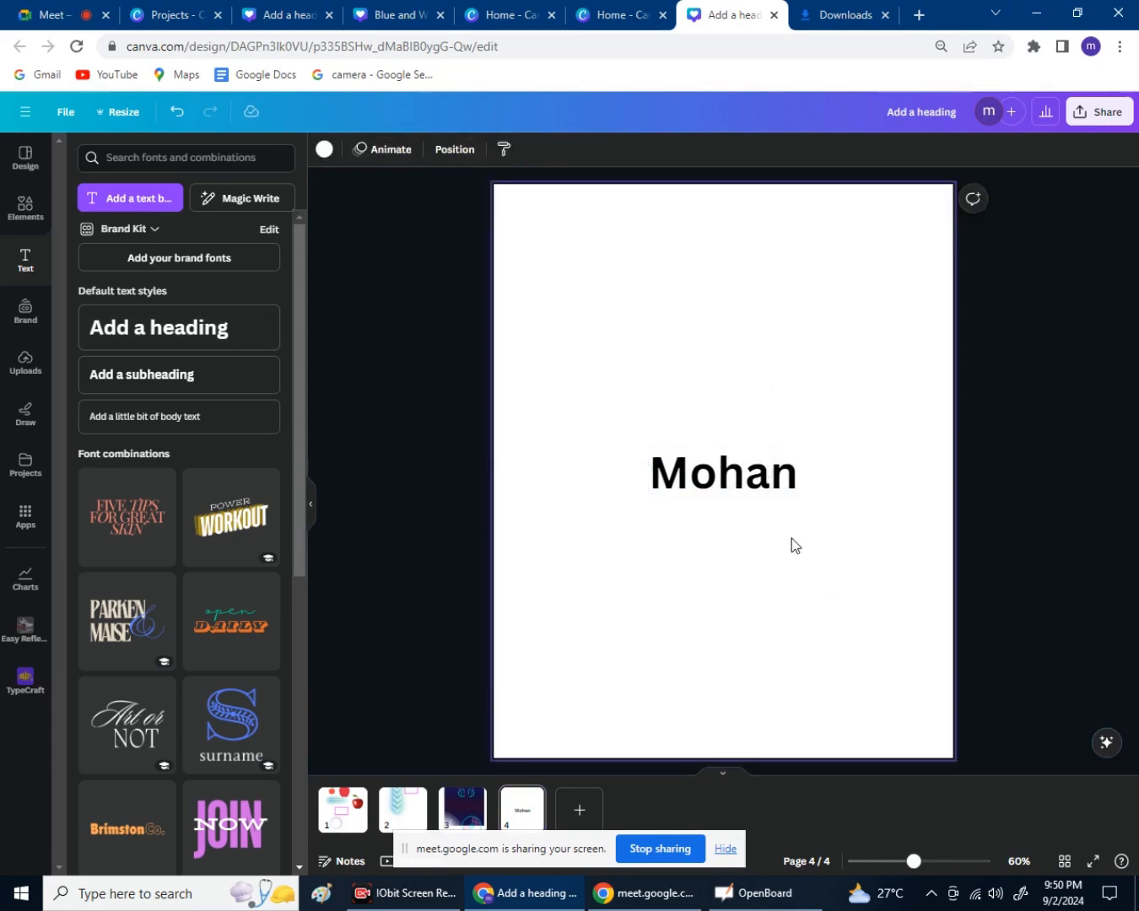
click(764, 492)
drag(763, 496, 748, 250)
click(736, 390)
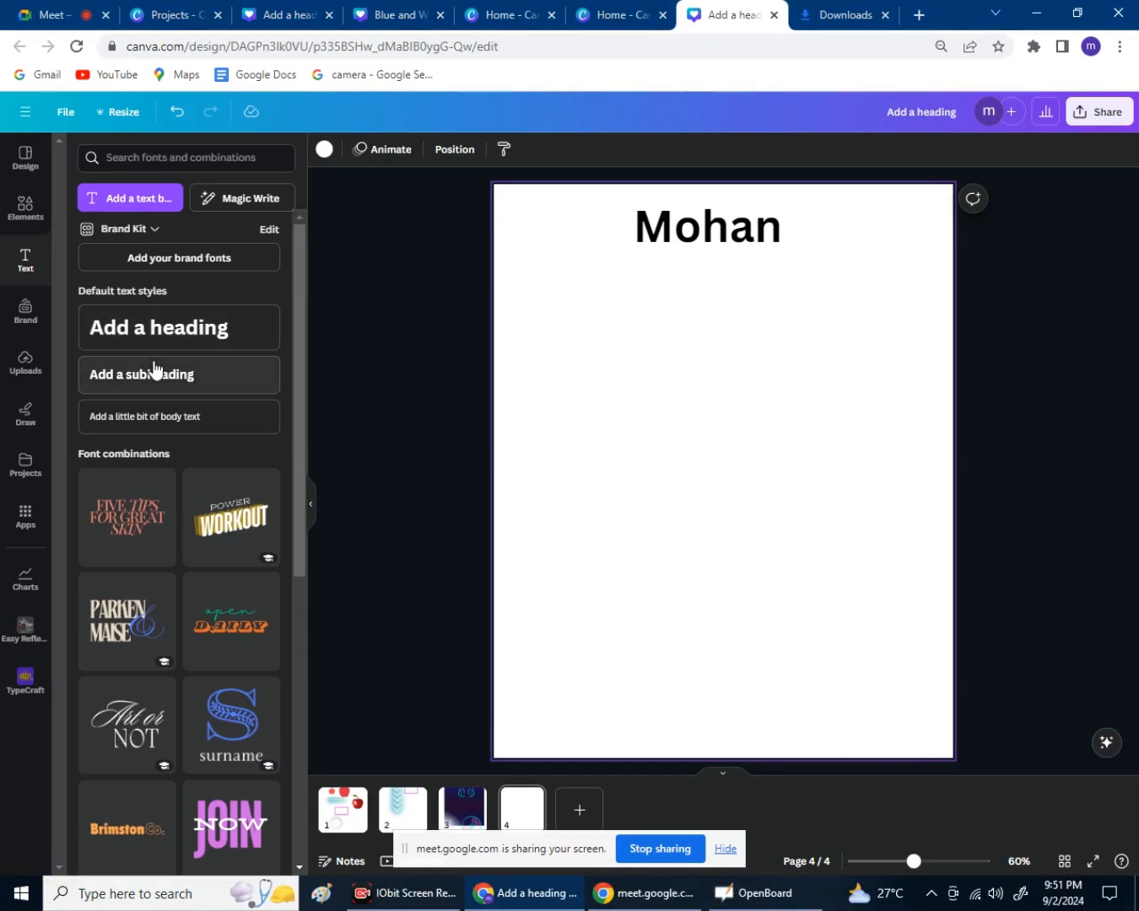
Add a subheading with the person's full name and place it just under the heading.
click(193, 380)
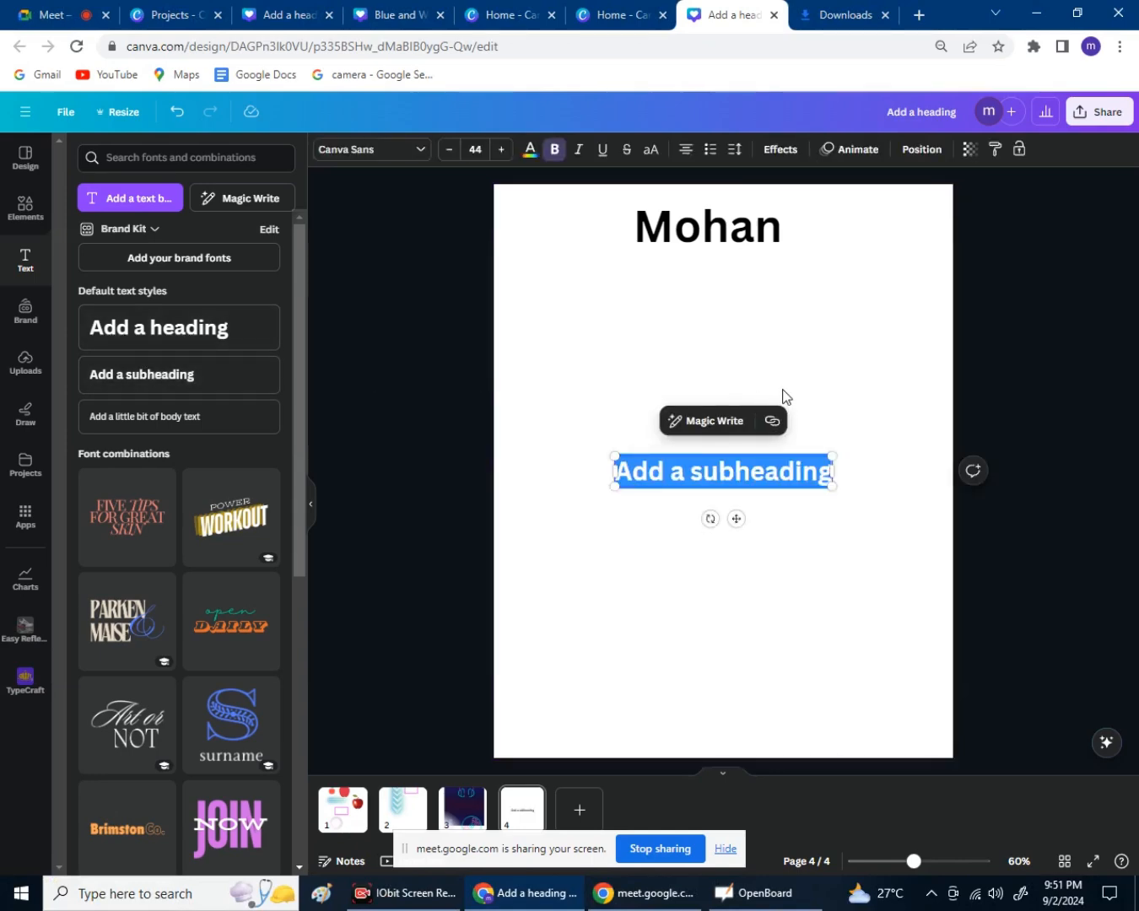
key(BackSpace)
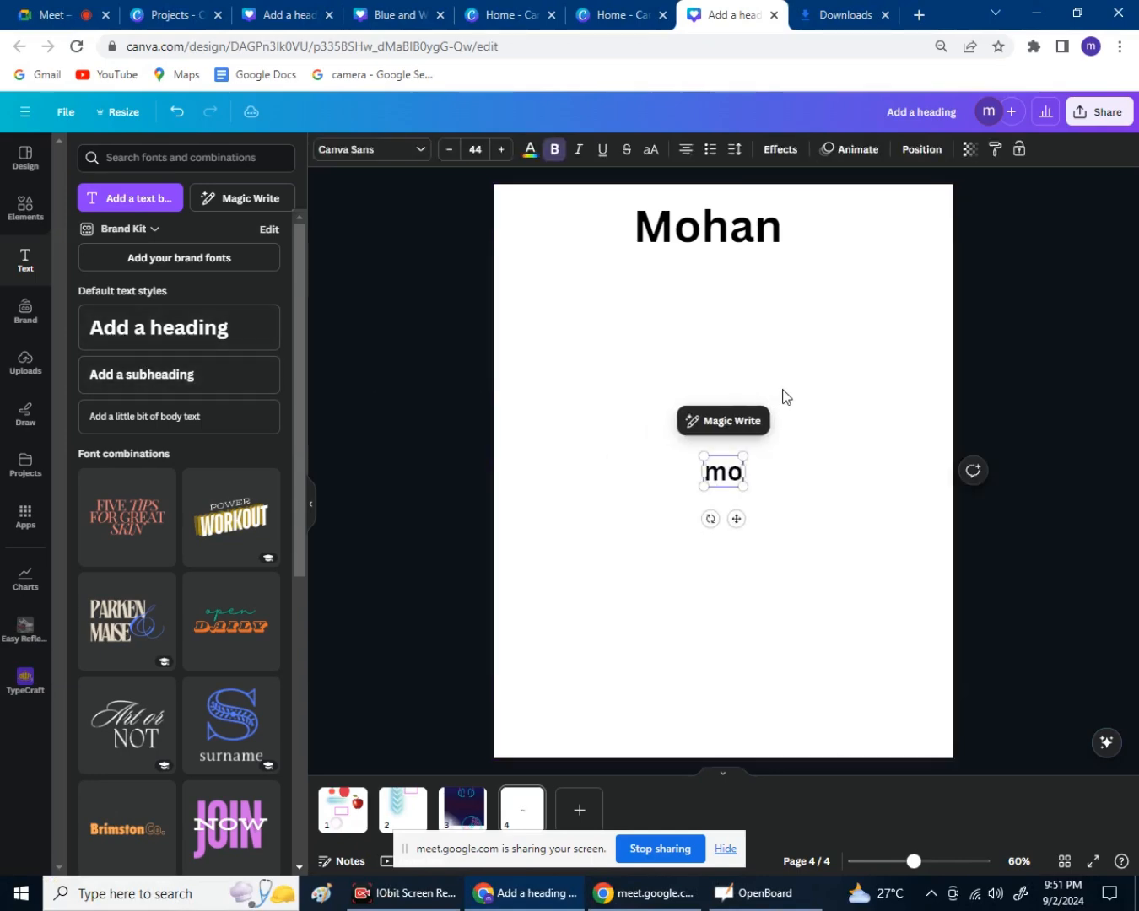
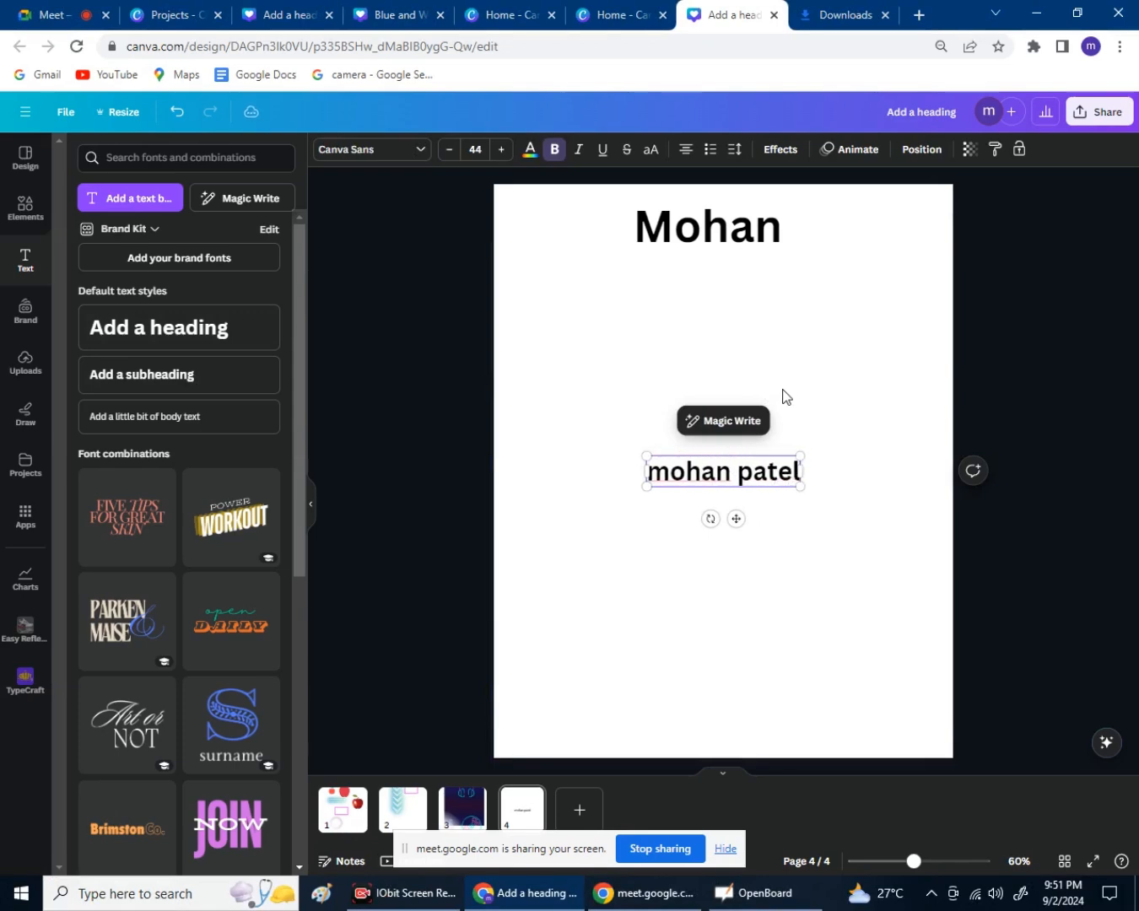
drag(743, 518, 725, 323)
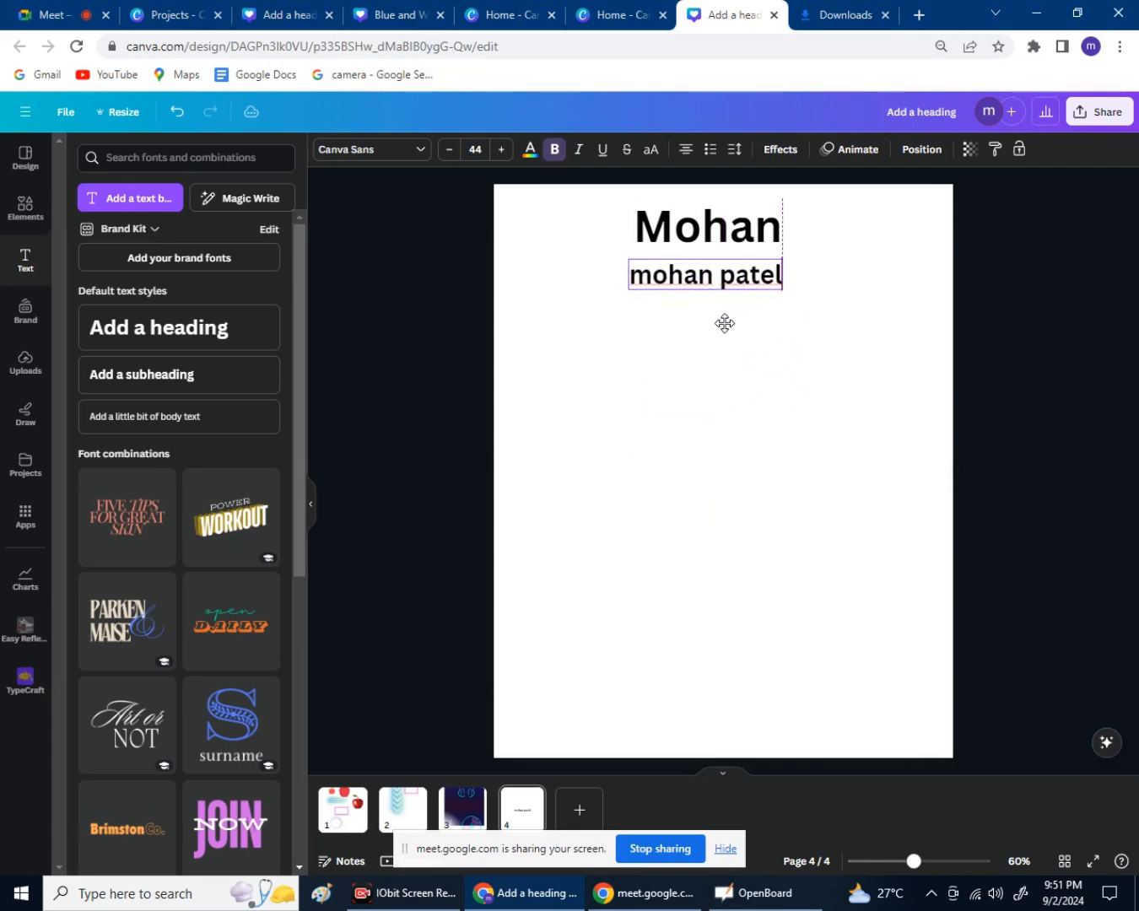
click(831, 437)
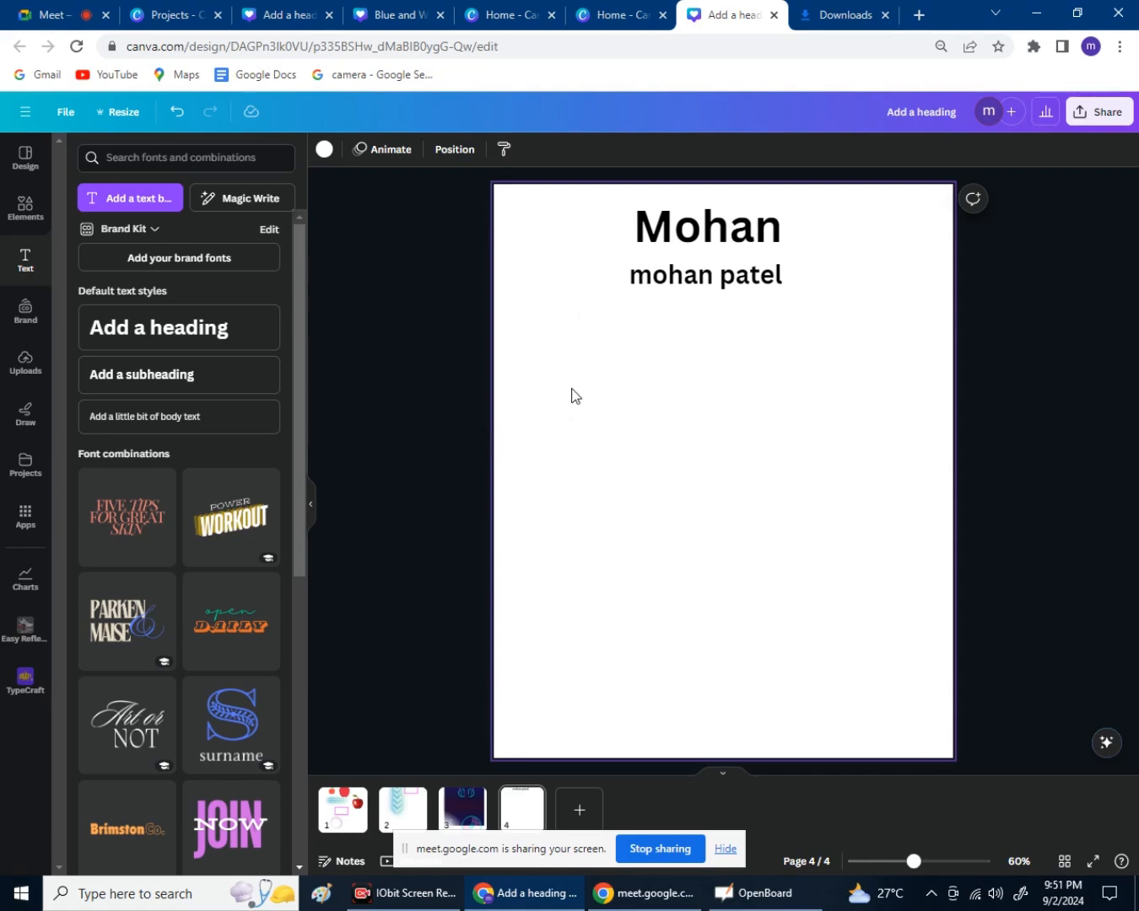
Add a short self-introduction body line and position it below the subheading.
click(175, 422)
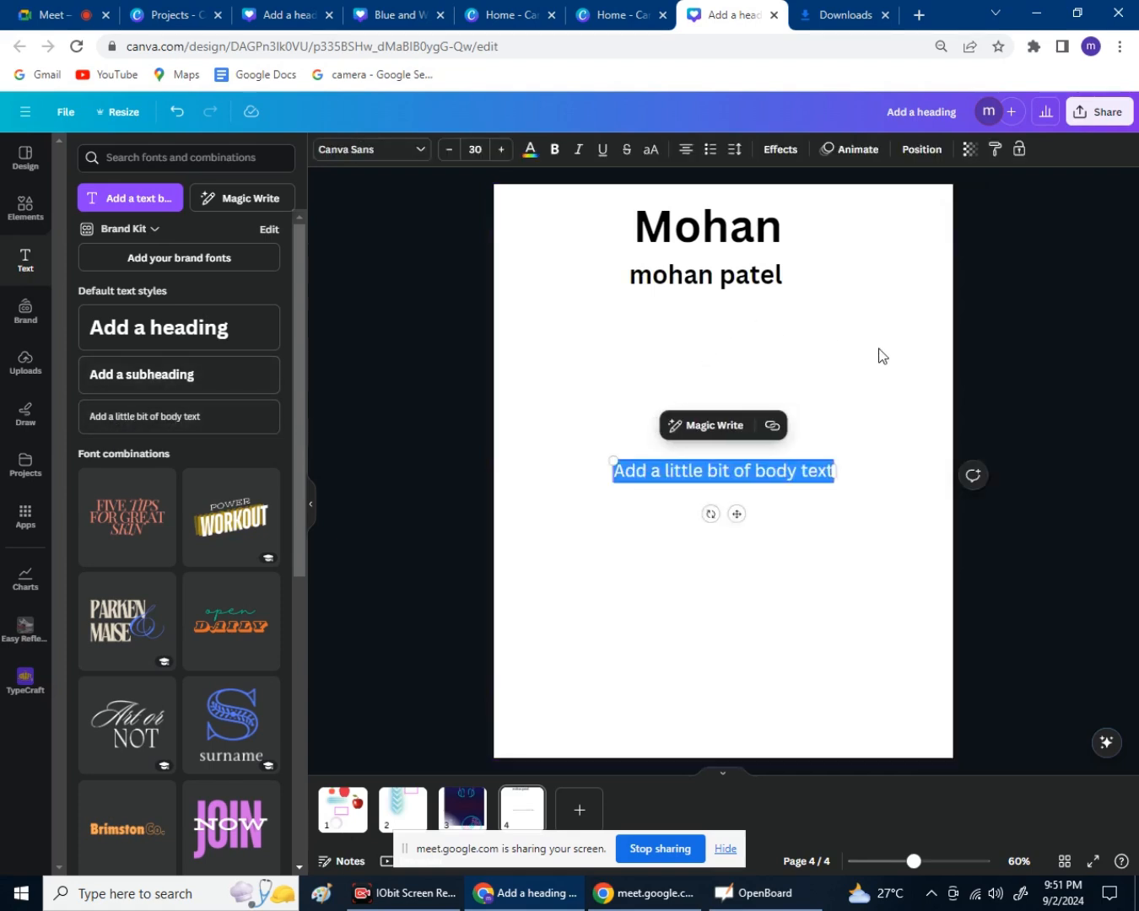
text(i am m)
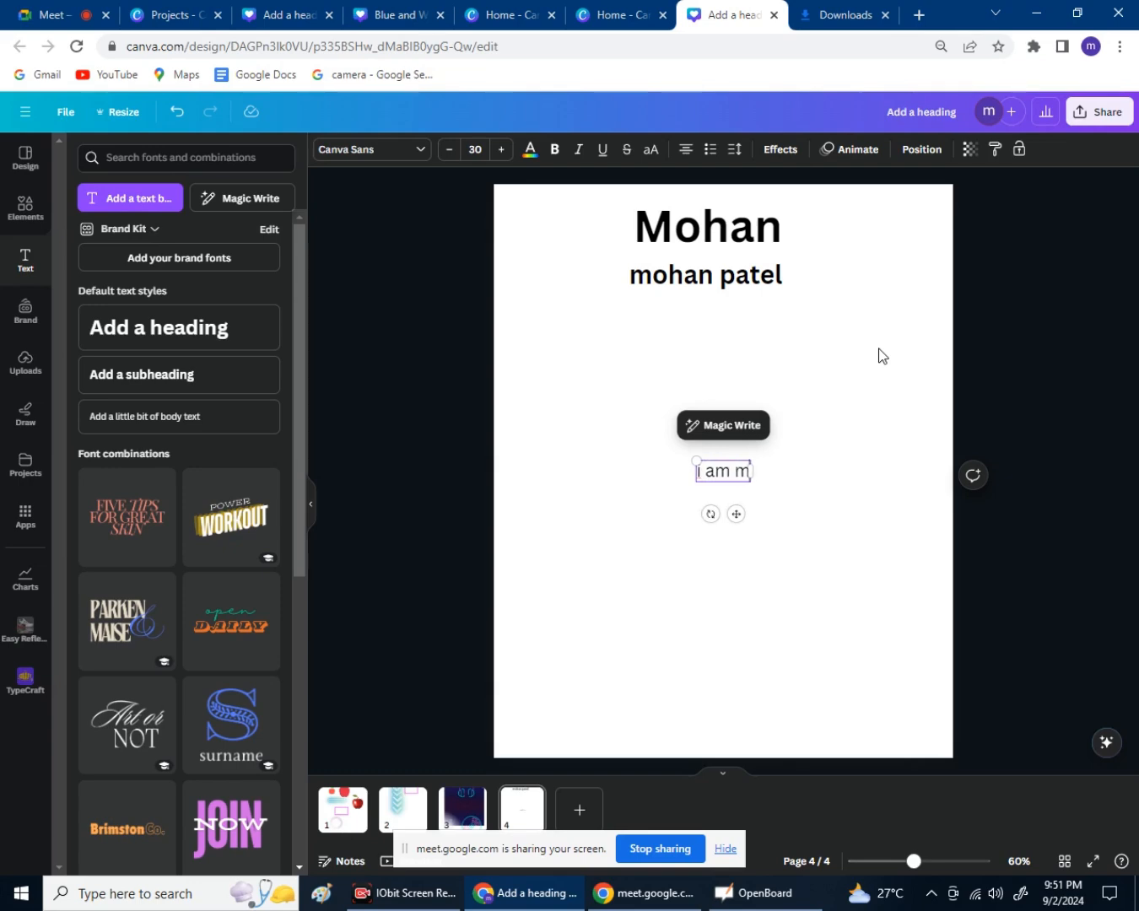
text(ohan)
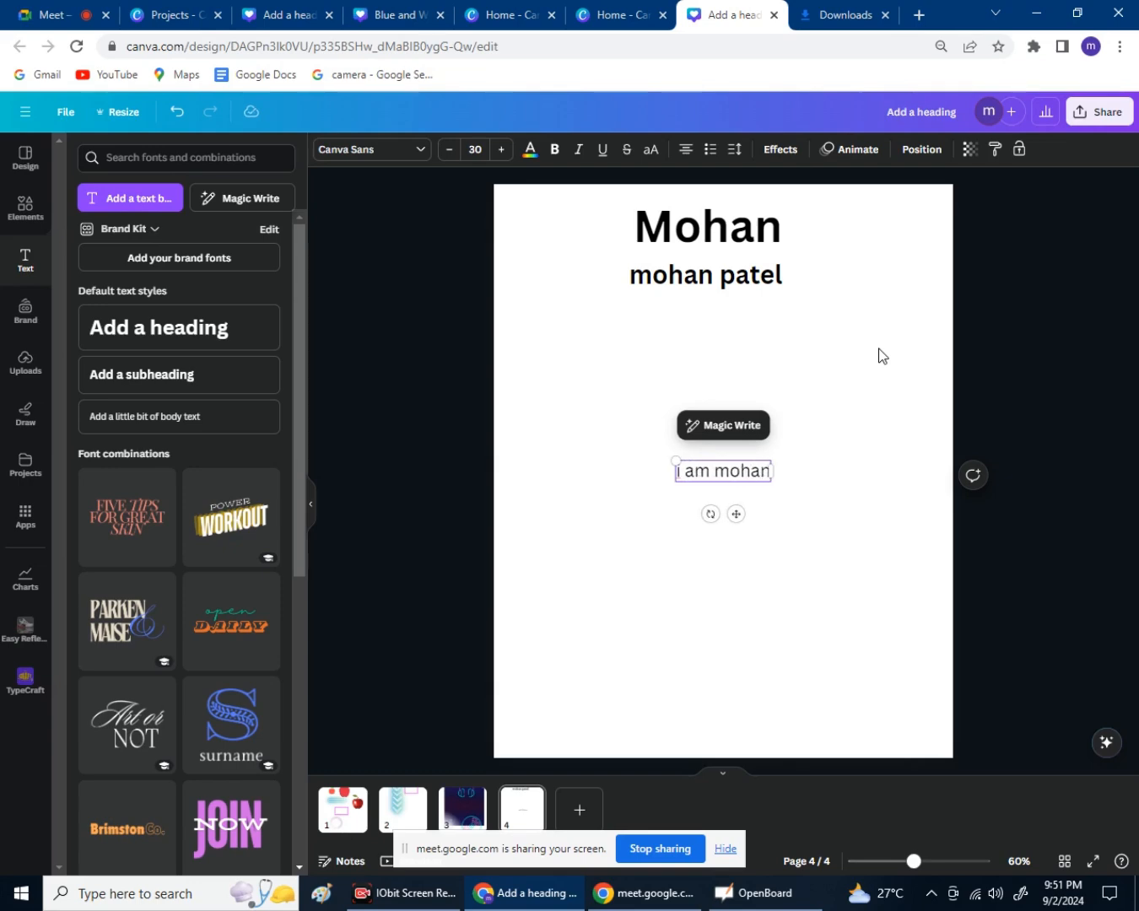
drag(736, 512, 666, 360)
click(796, 383)
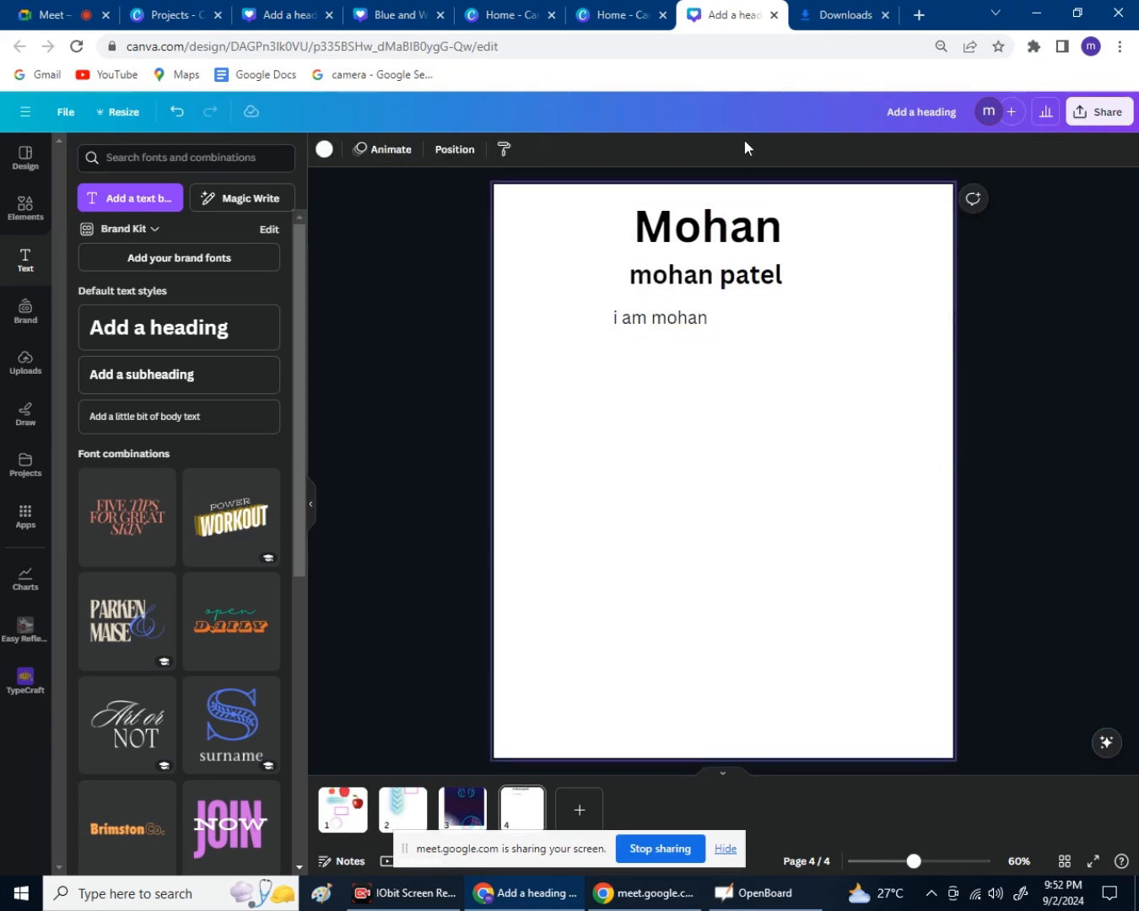
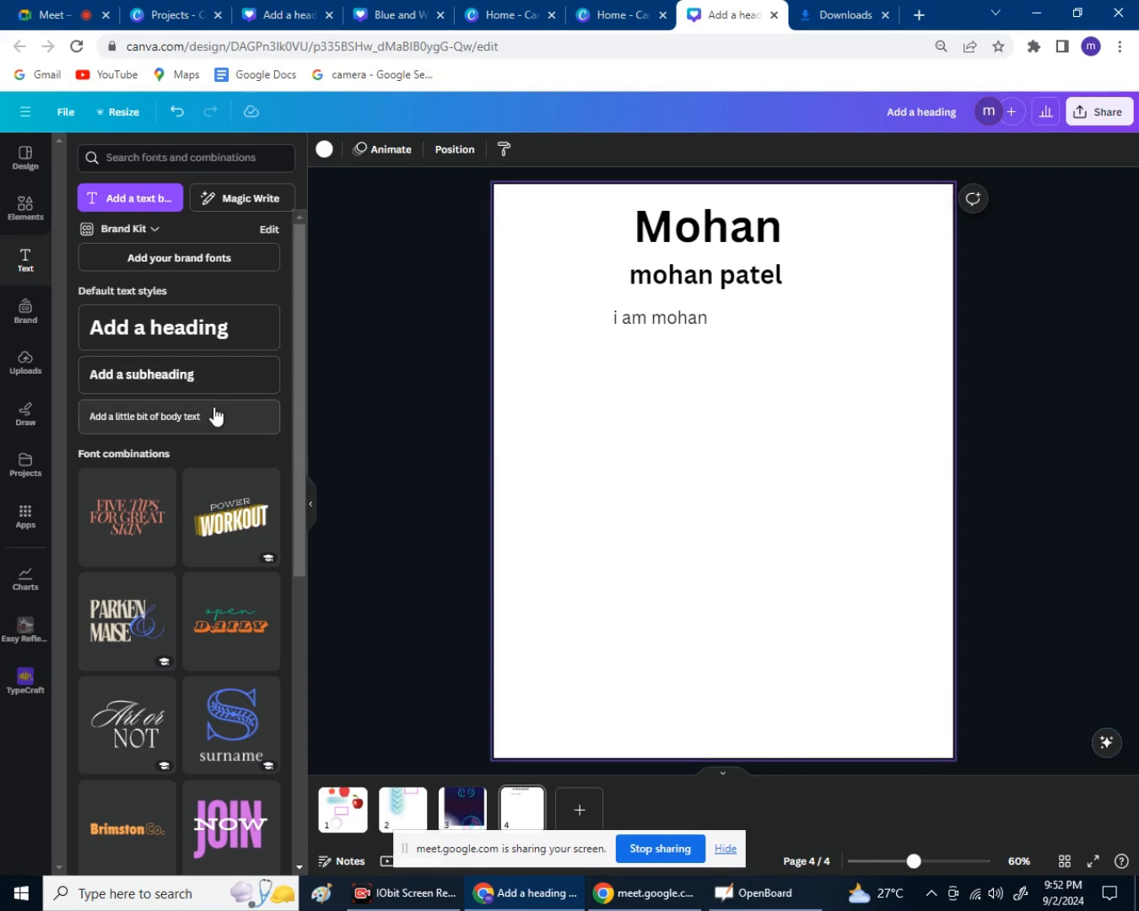
Add the SALE and ITEM/NEW text combinations to page 4.
scroll(227, 557, down, 5)
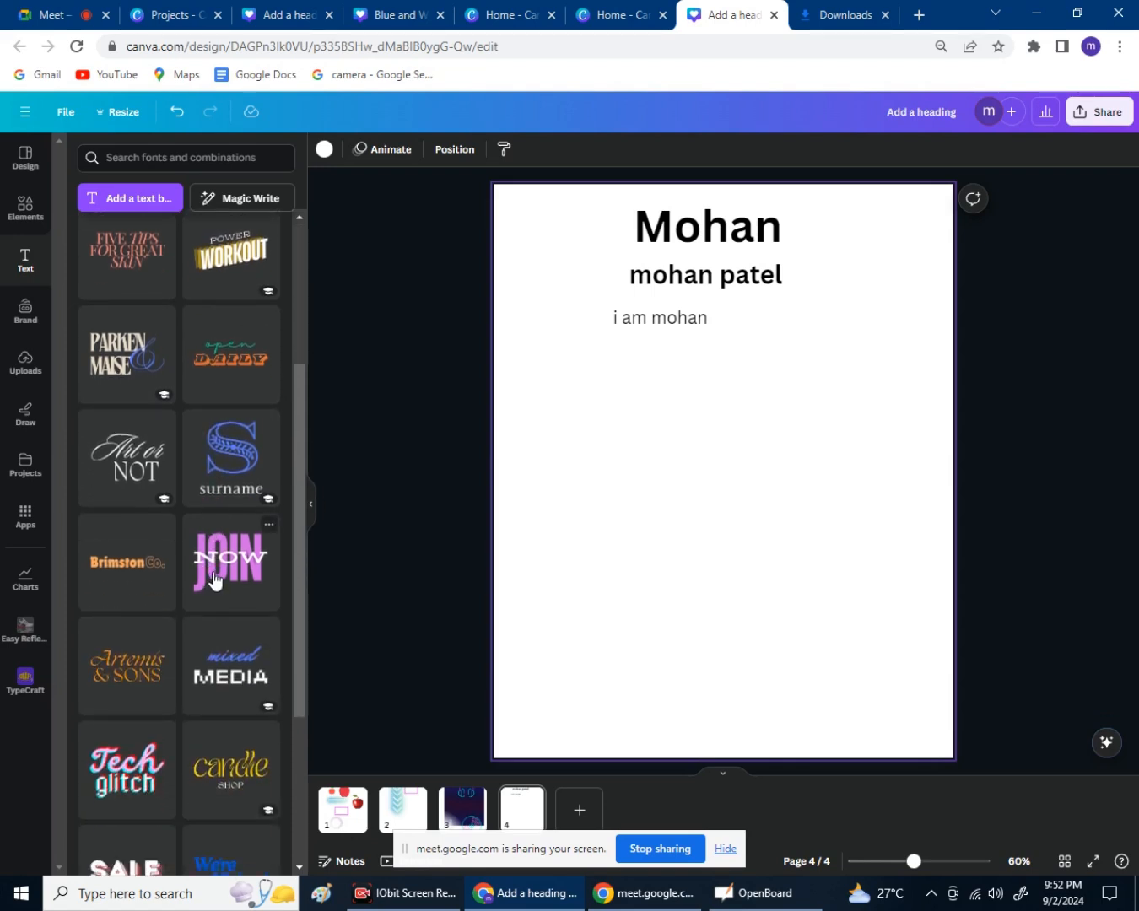
scroll(215, 521, down, 3)
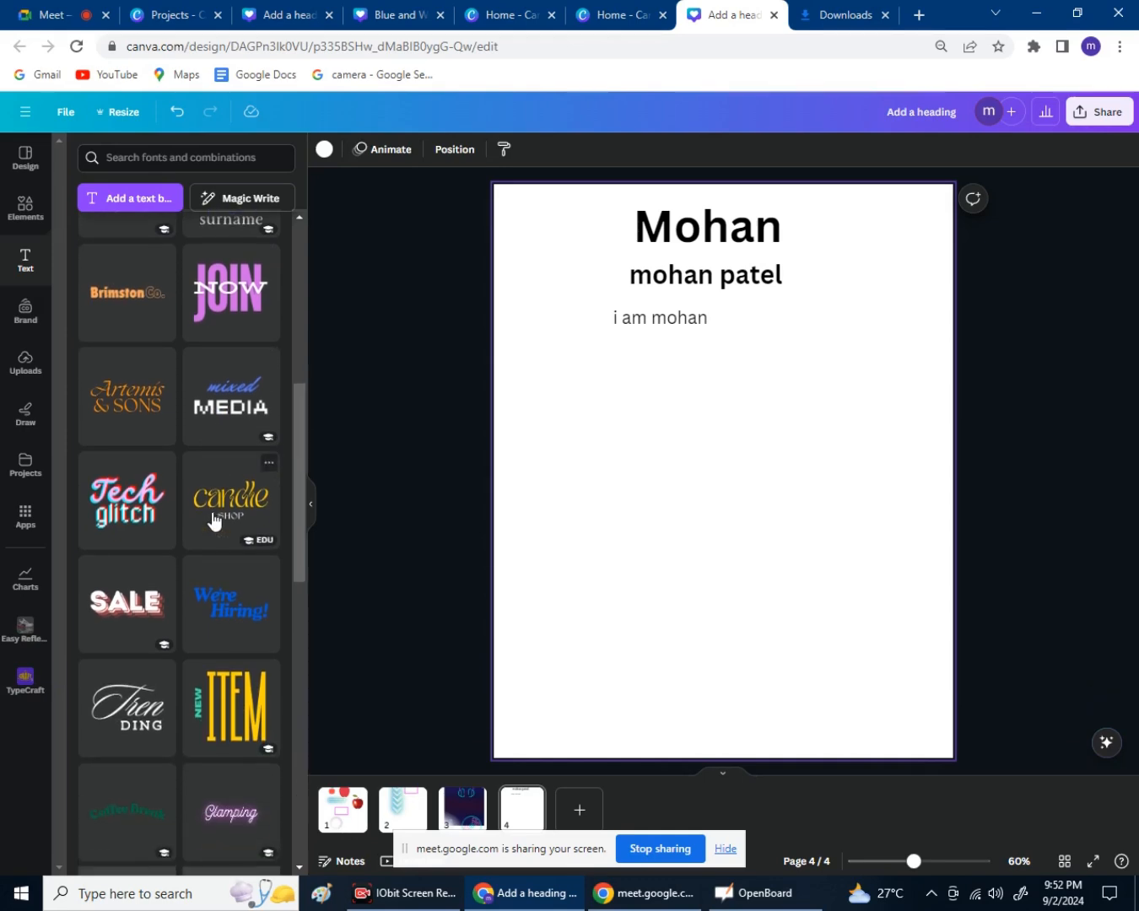
drag(148, 436, 788, 481)
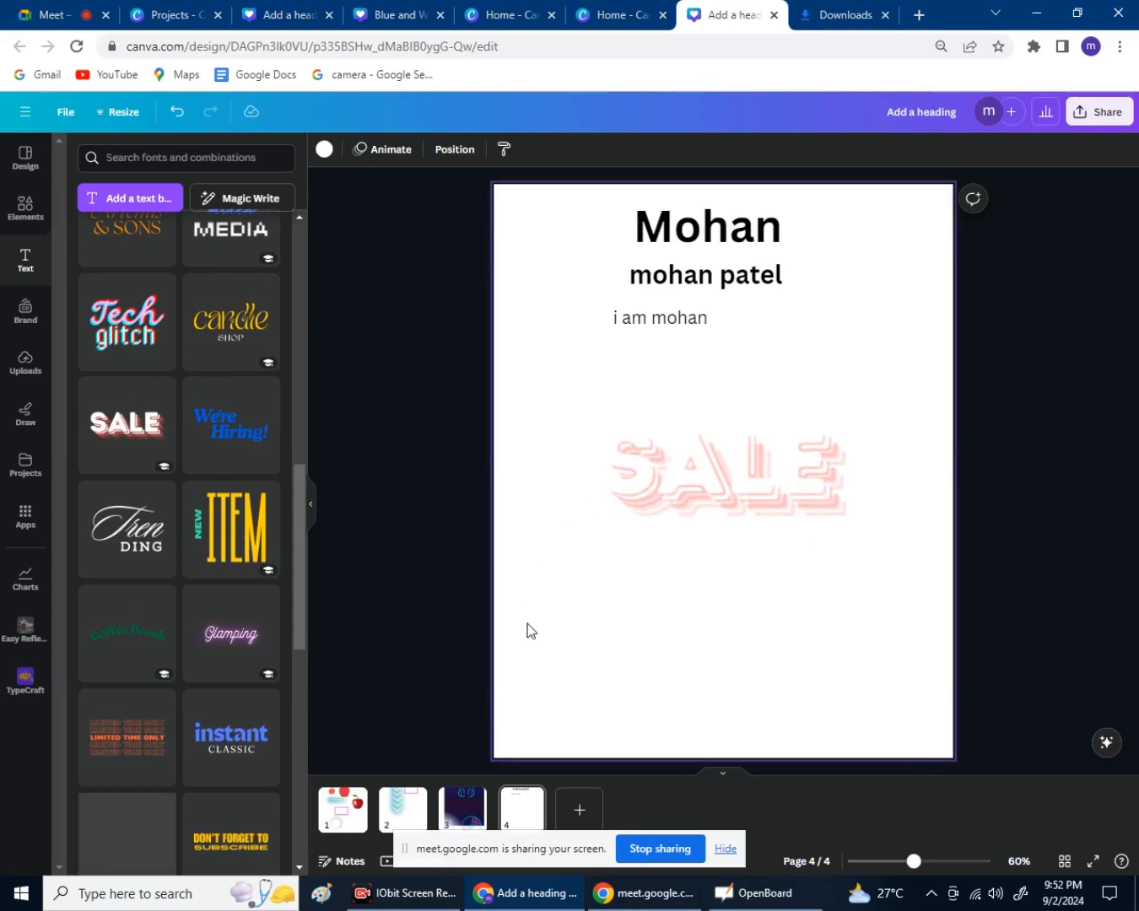
click(251, 529)
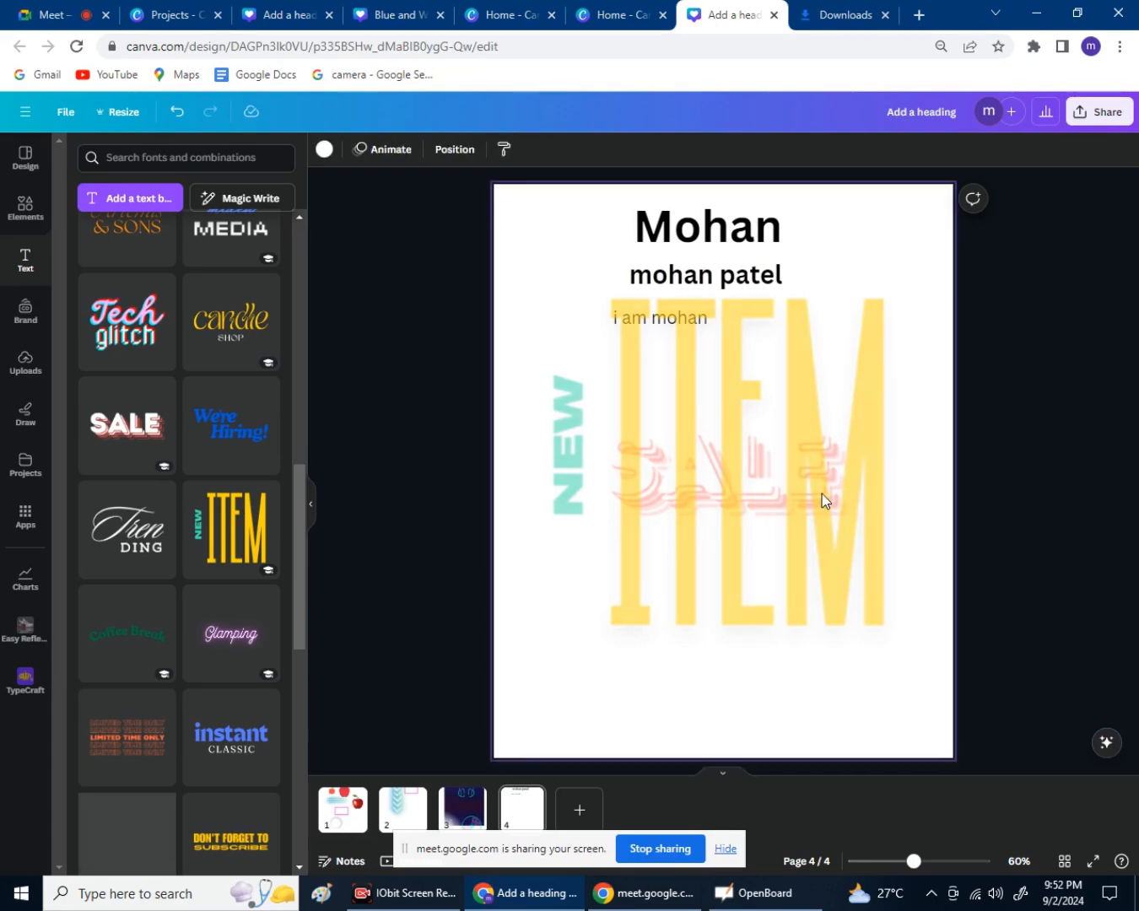
Undo the combinations, subheading and body text so only the name heading remains.
key(ctrl+z)
key(ctrl+z)
key(ctrl+z)
key(ctrl+z)
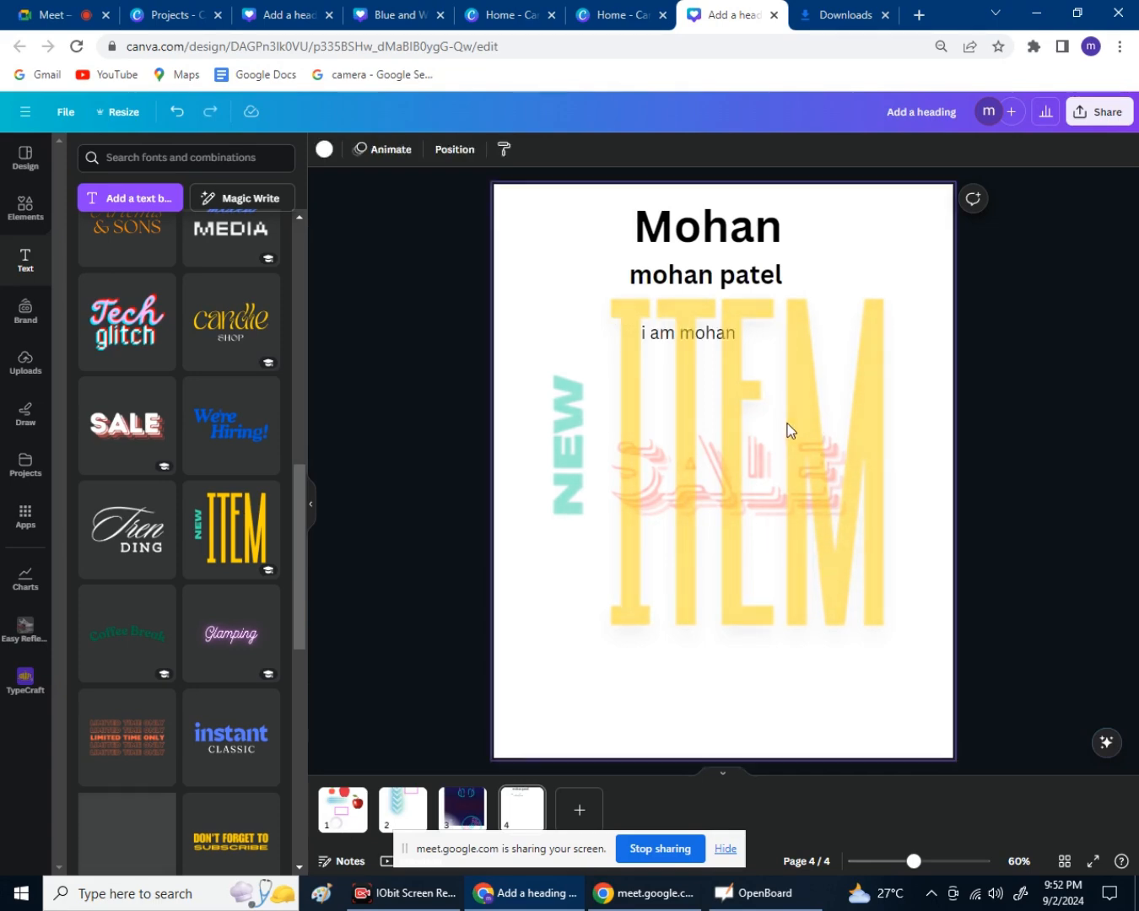
key(ctrl+z)
key(ctrl+z)
key(ctrl+z)
key(ctrl+z)
key(ctrl+z)
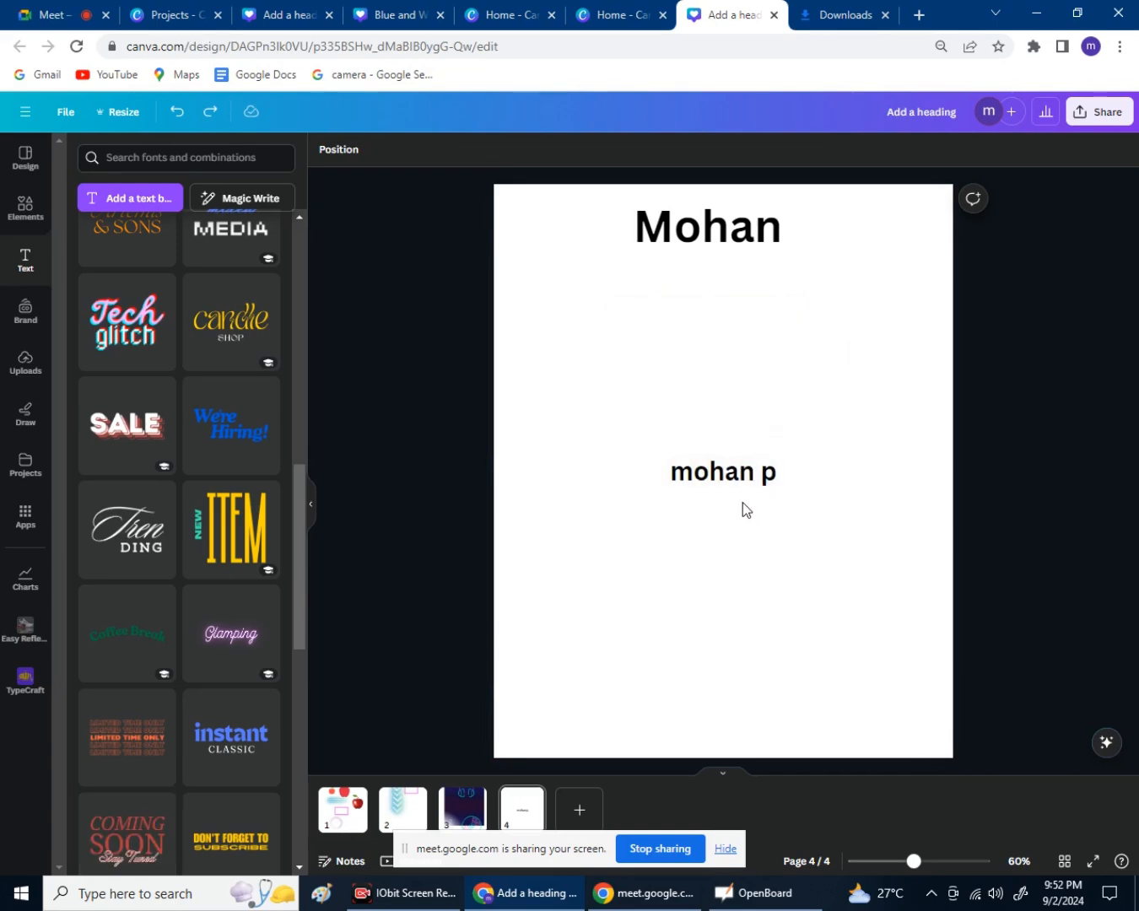
key(ctrl+z)
key(ctrl+z)
key(ctrl+z)
key(ctrl+z)
key(ctrl+z)
key(ctrl+z)
key(ctrl+z)
key(ctrl+z)
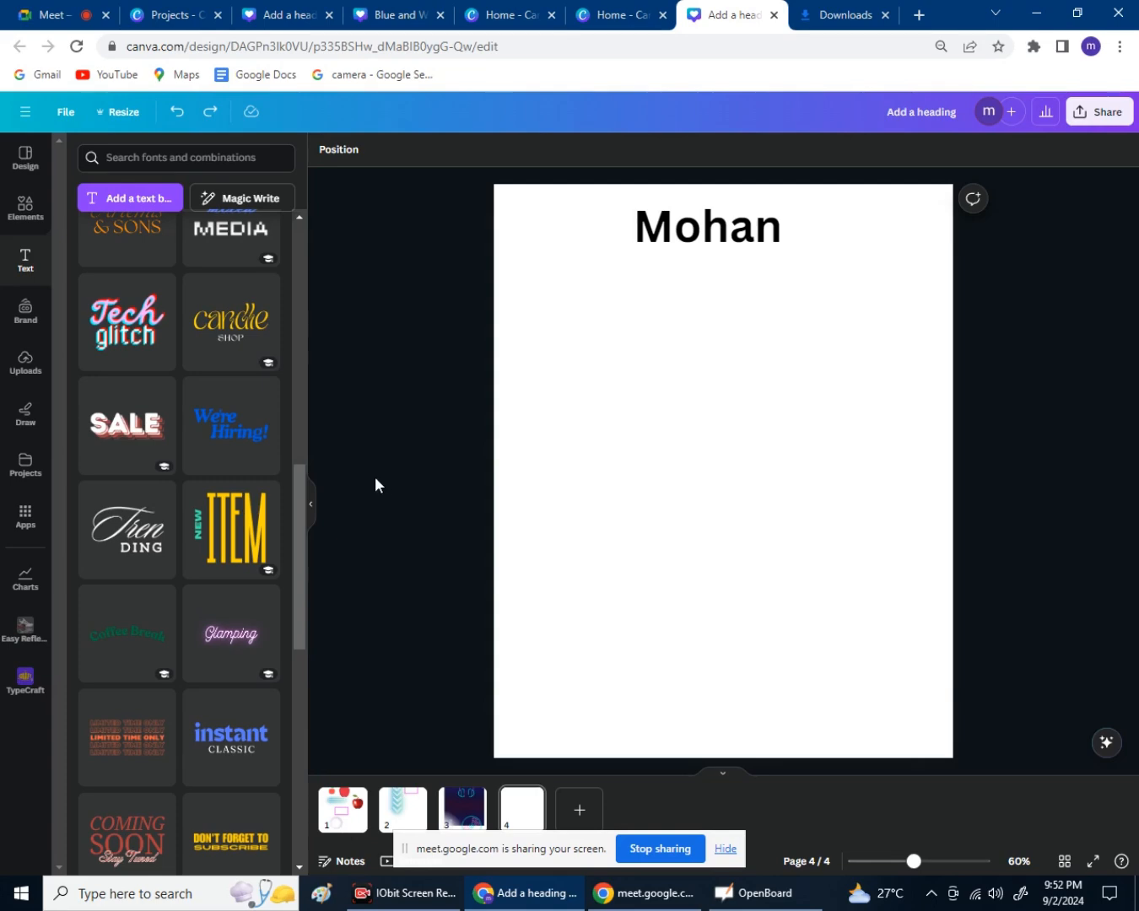
scroll(253, 512, down, 3)
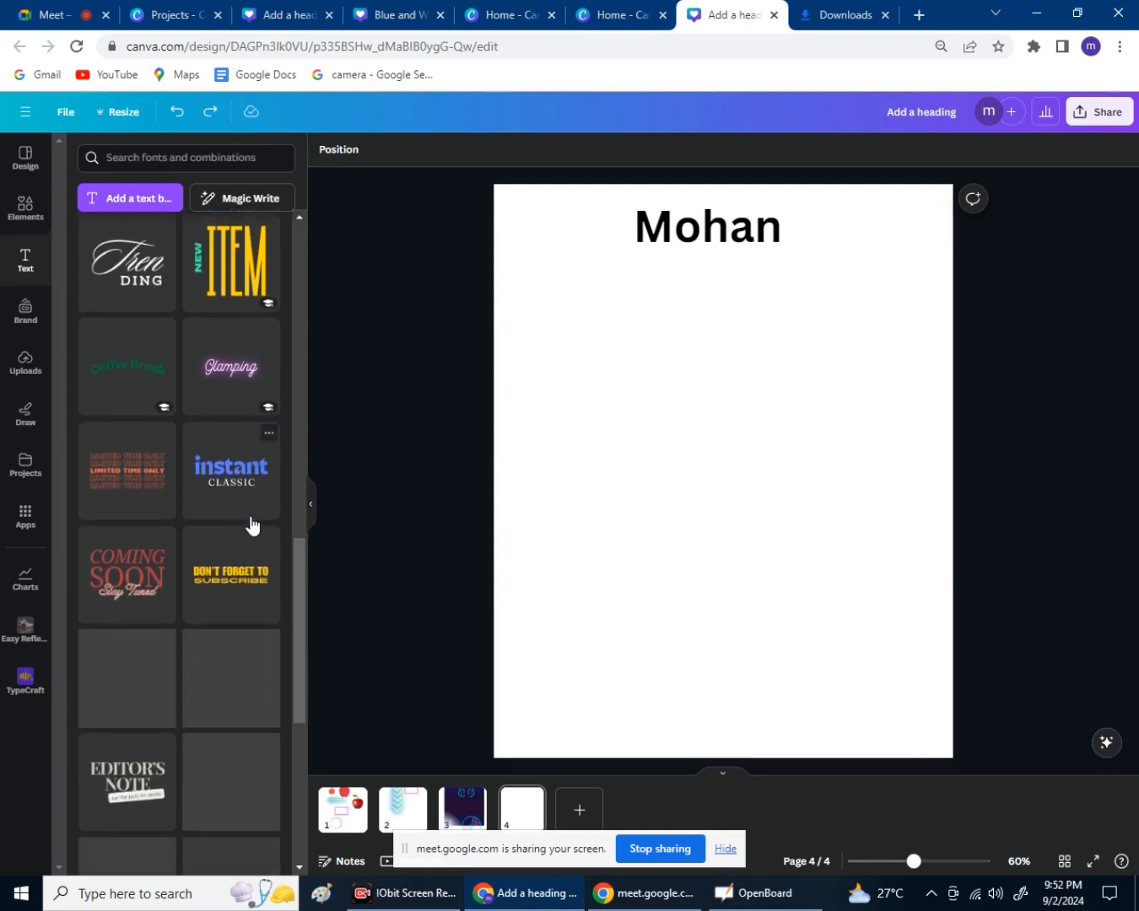
Browse the Trending apps carousel, then view and close the AI Music app details.
click(29, 517)
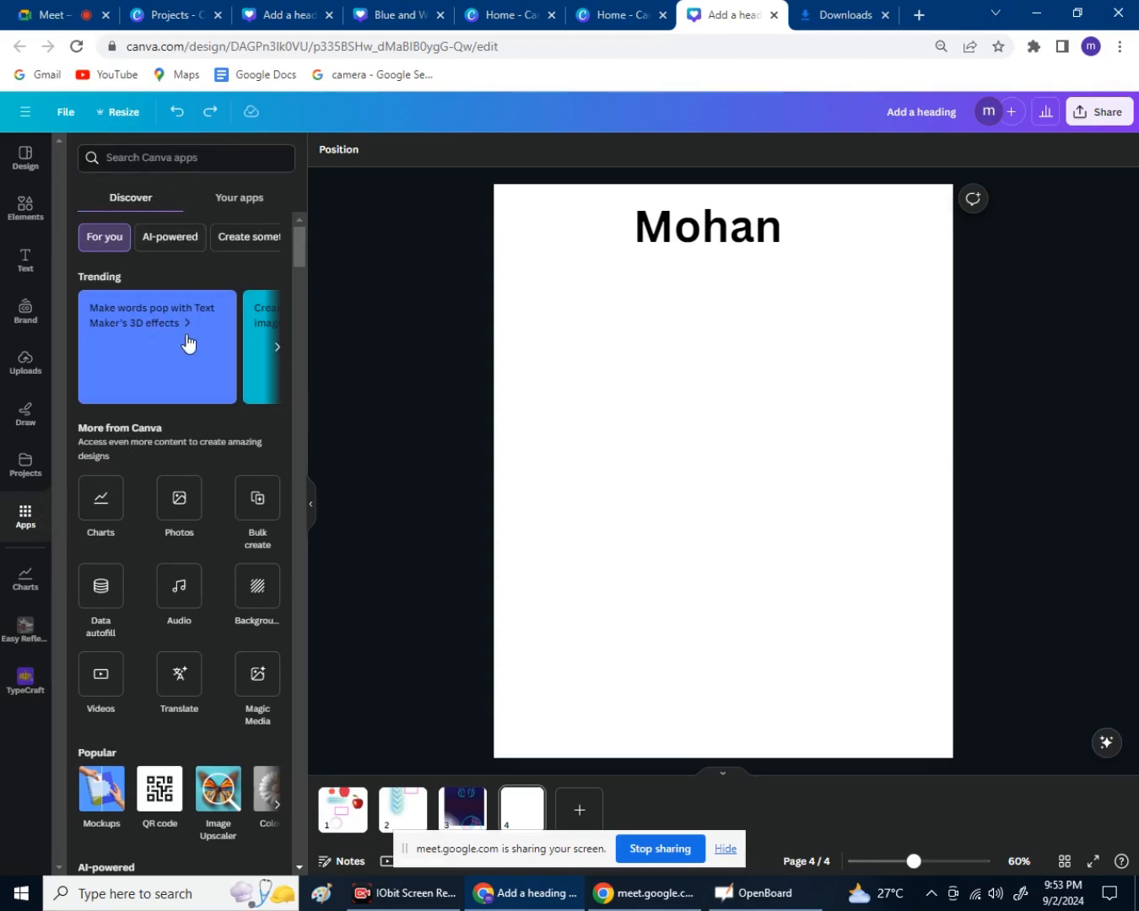
click(279, 354)
click(279, 355)
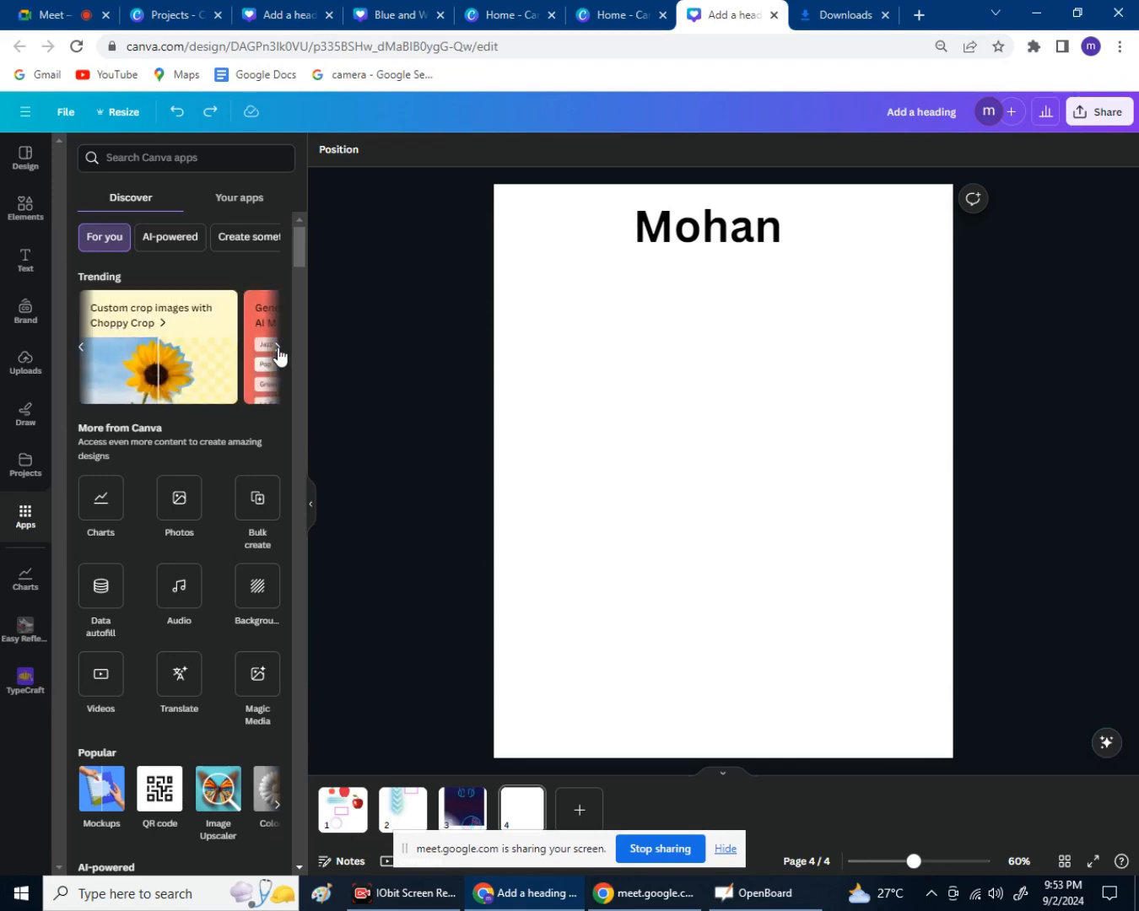
click(81, 352)
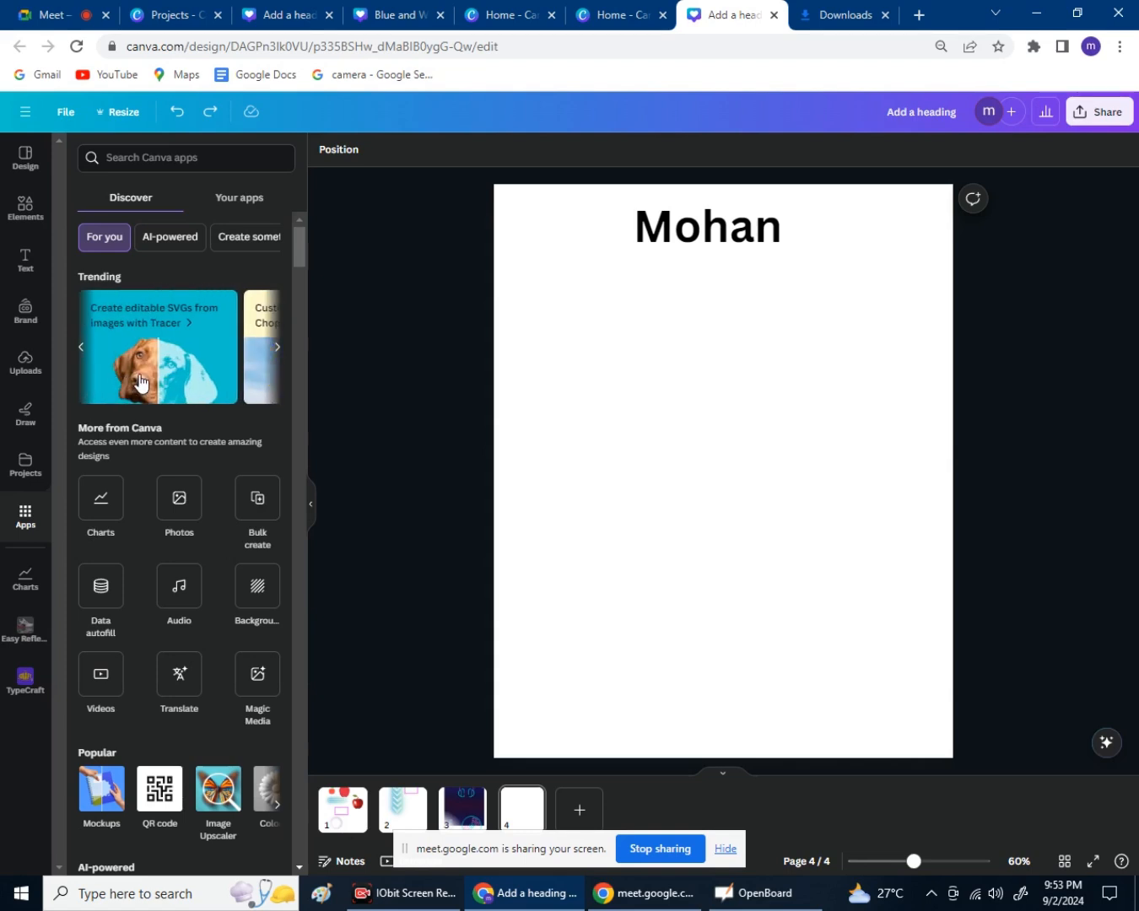
click(276, 353)
click(278, 352)
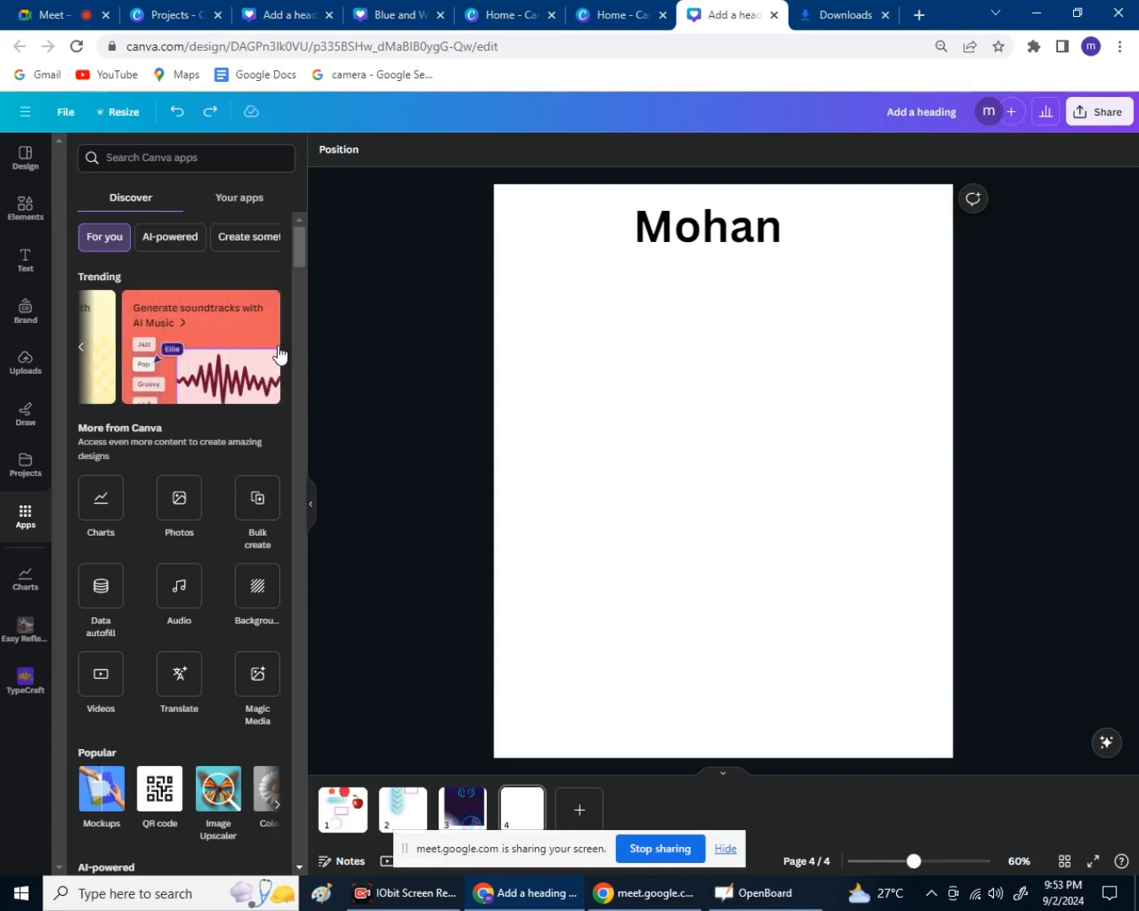
click(278, 345)
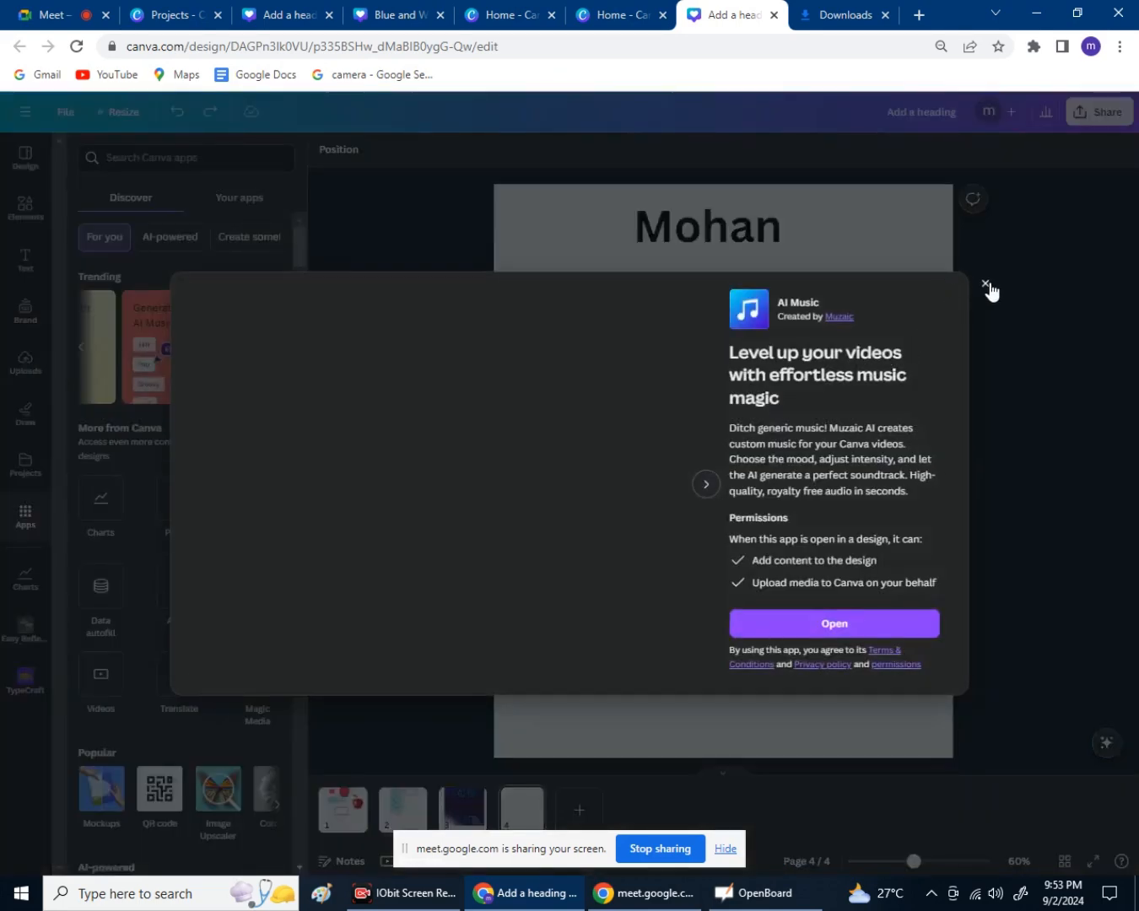
click(984, 283)
Scroll through the Discover apps listing.
scroll(191, 485, down, 3)
scroll(194, 488, down, 1)
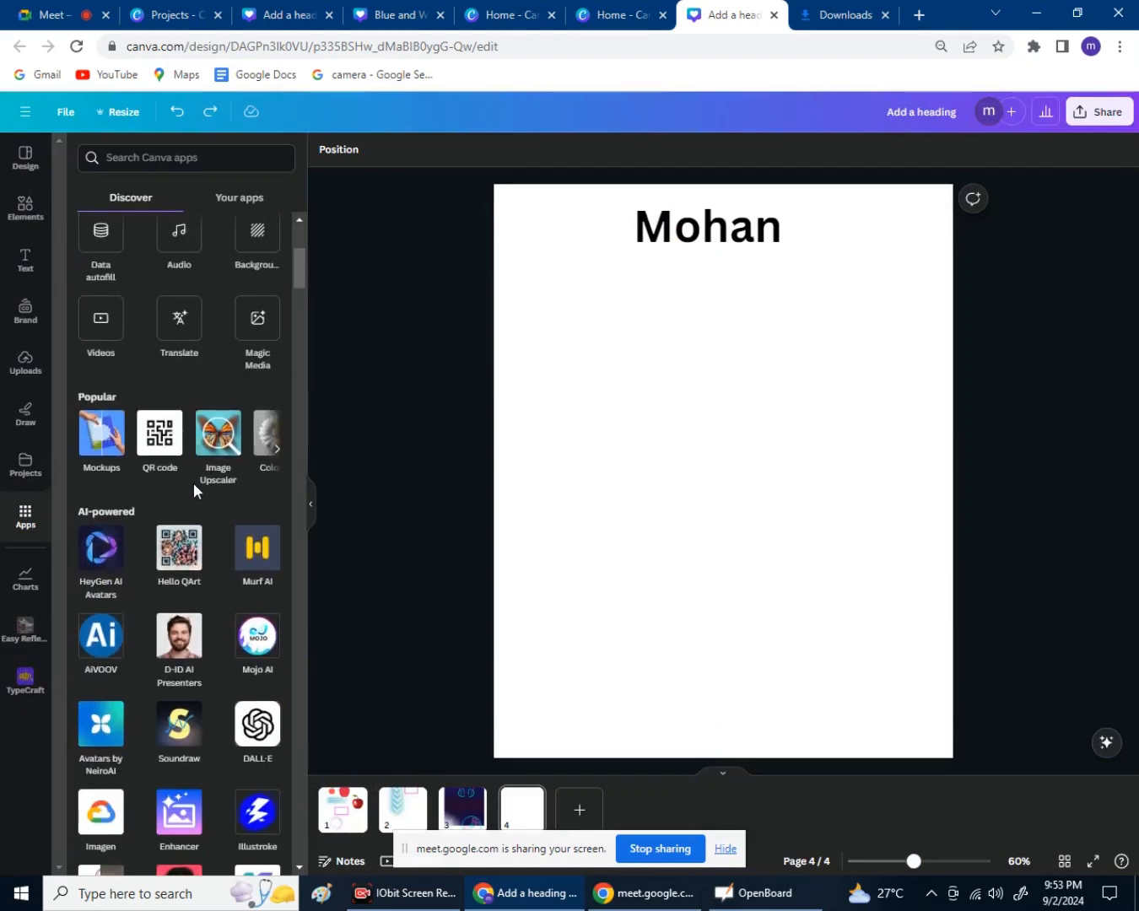
scroll(193, 487, down, 8)
scroll(194, 488, down, 12)
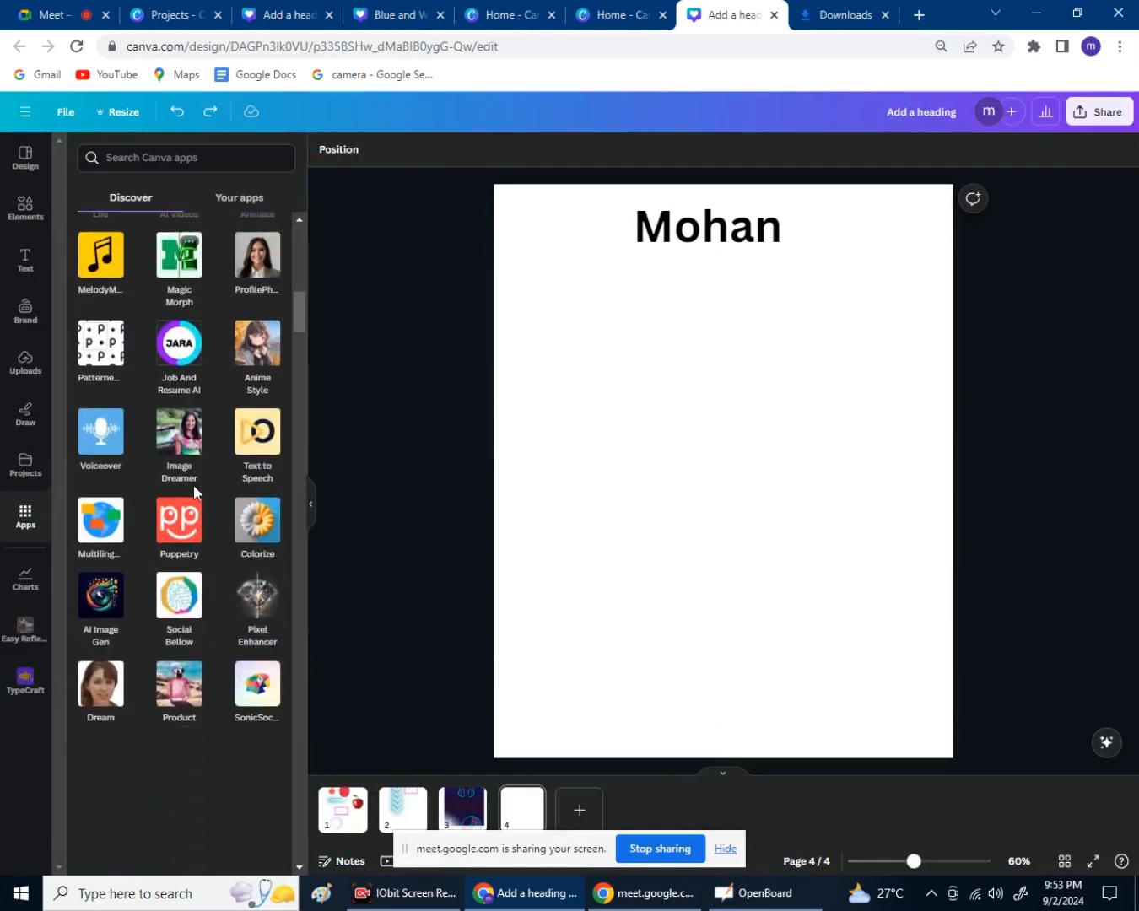
scroll(194, 491, down, 10)
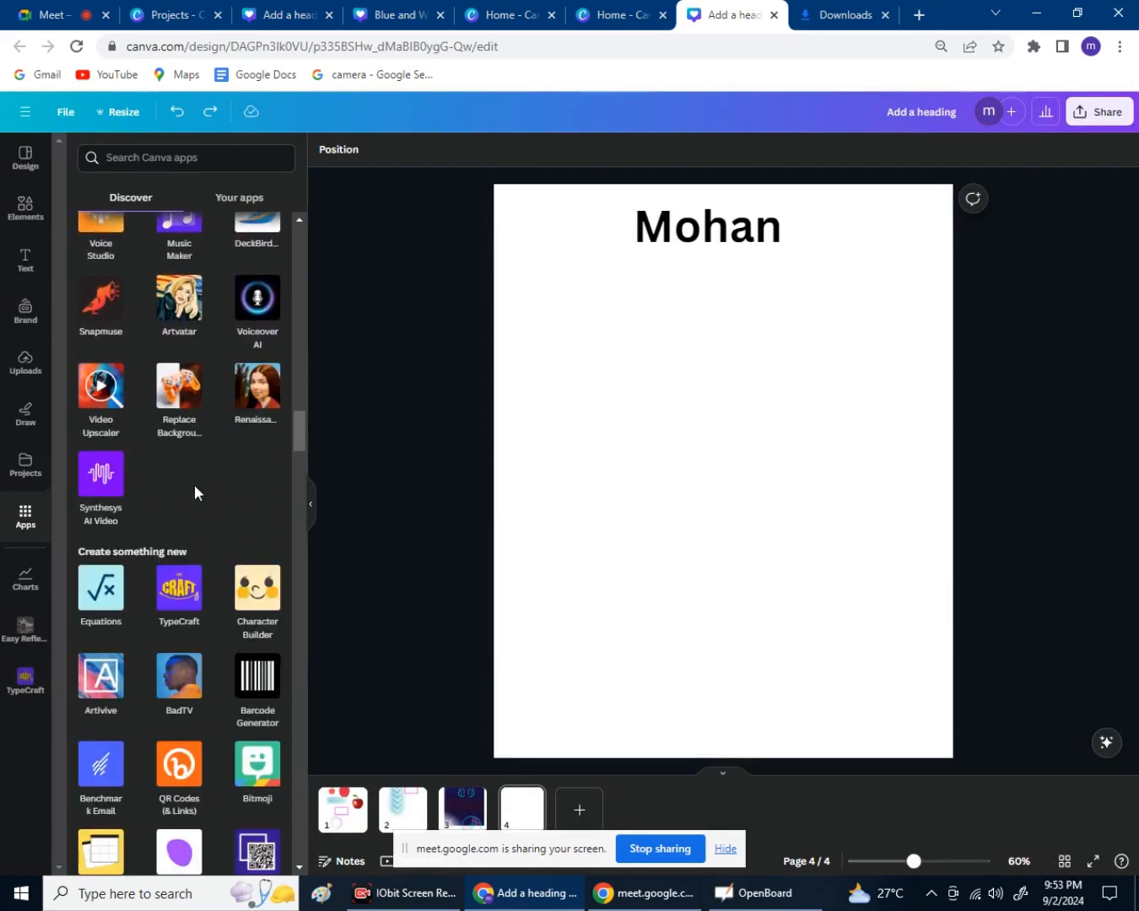
scroll(195, 493, down, 6)
scroll(197, 494, down, 2)
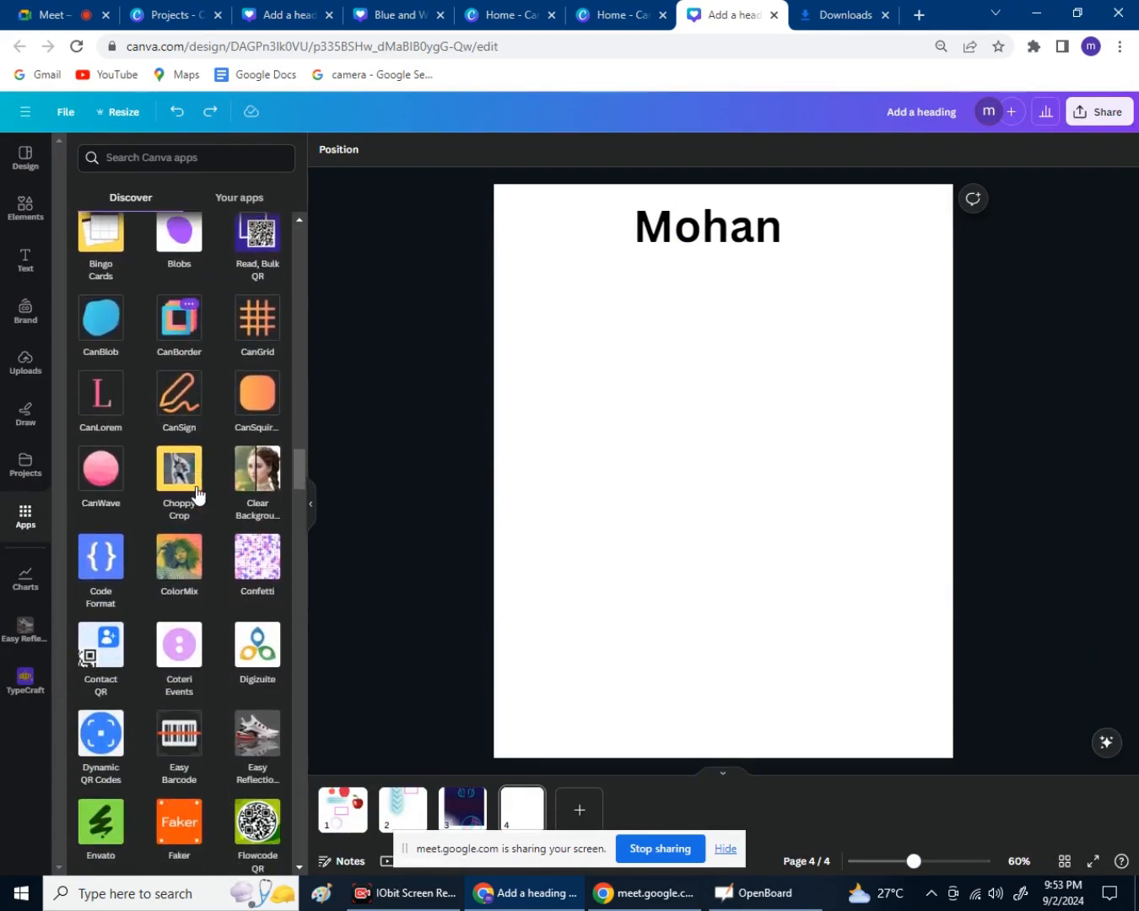
scroll(196, 494, up, 12)
scroll(198, 485, up, 15)
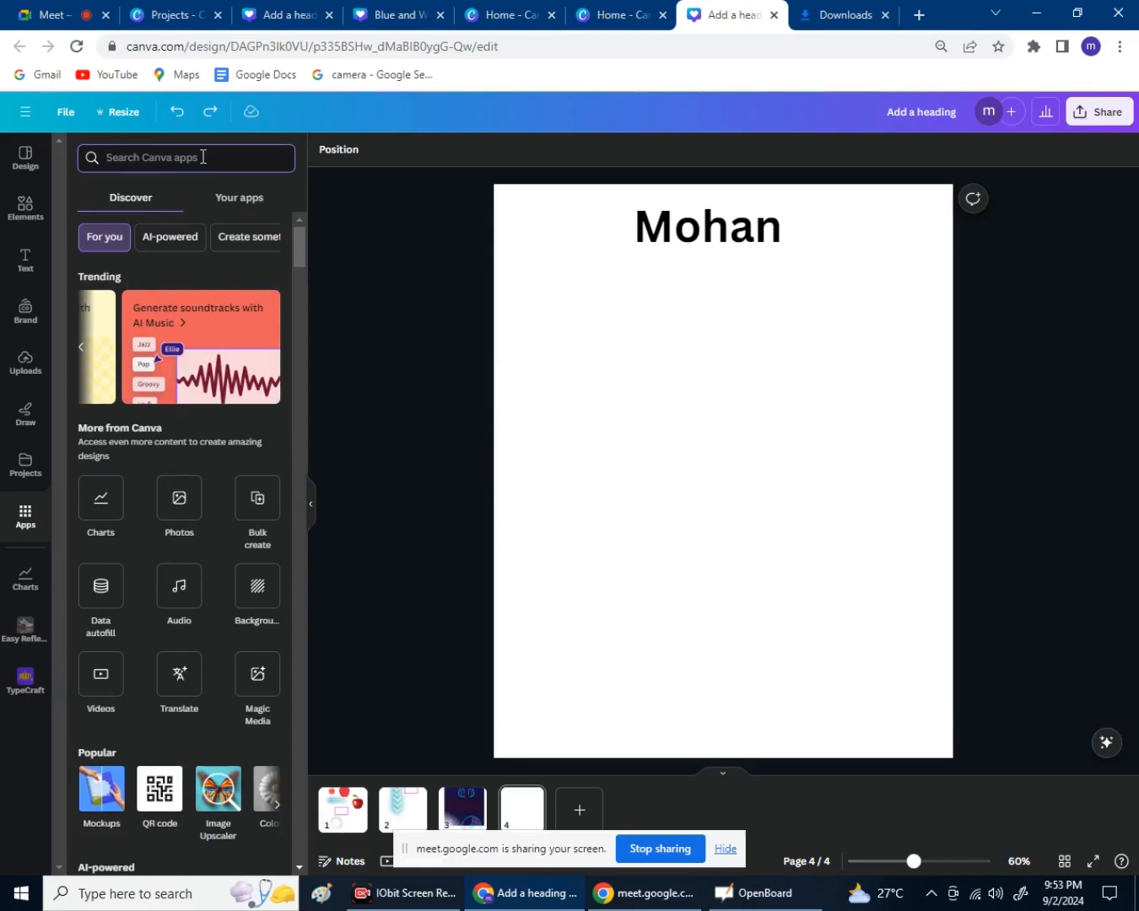
Search apps for 'cardtext', then change the search to 'type' and choose TypeCraft.
text(ca)
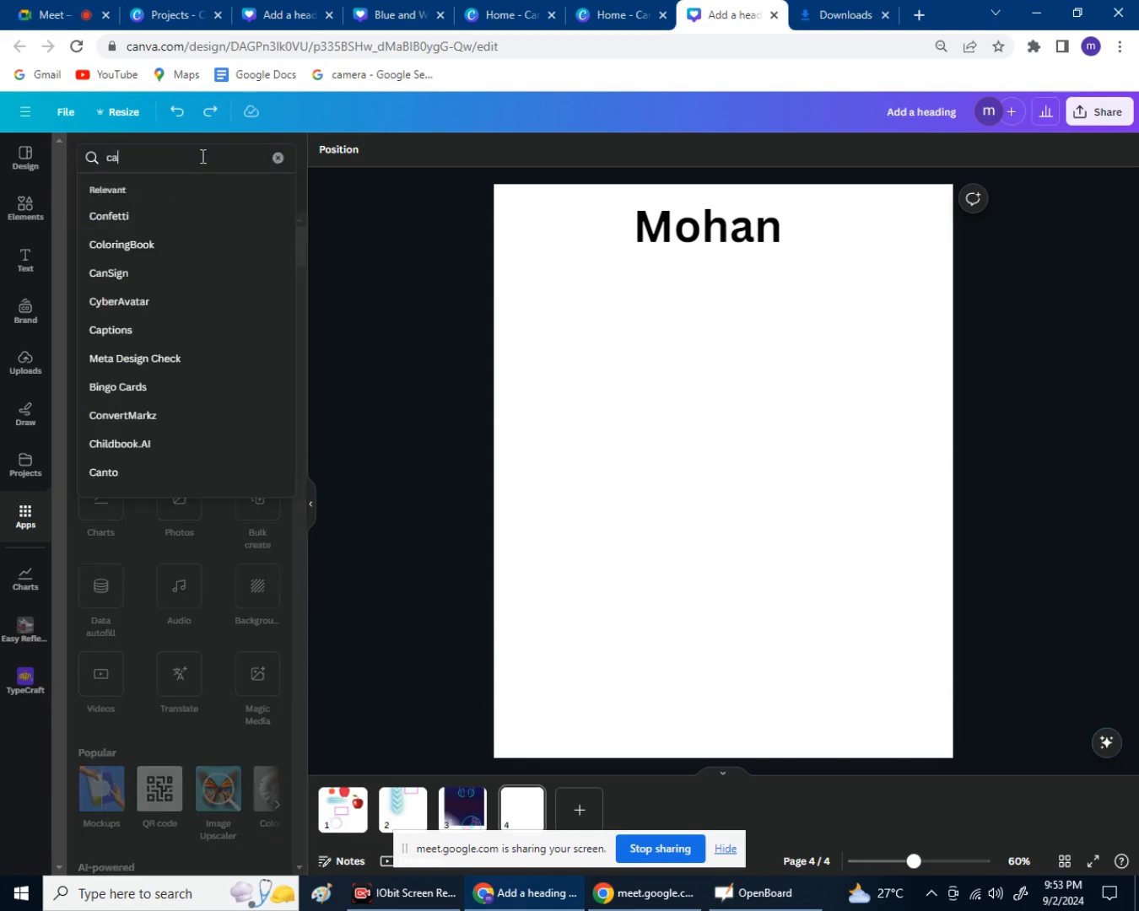
text(rd)
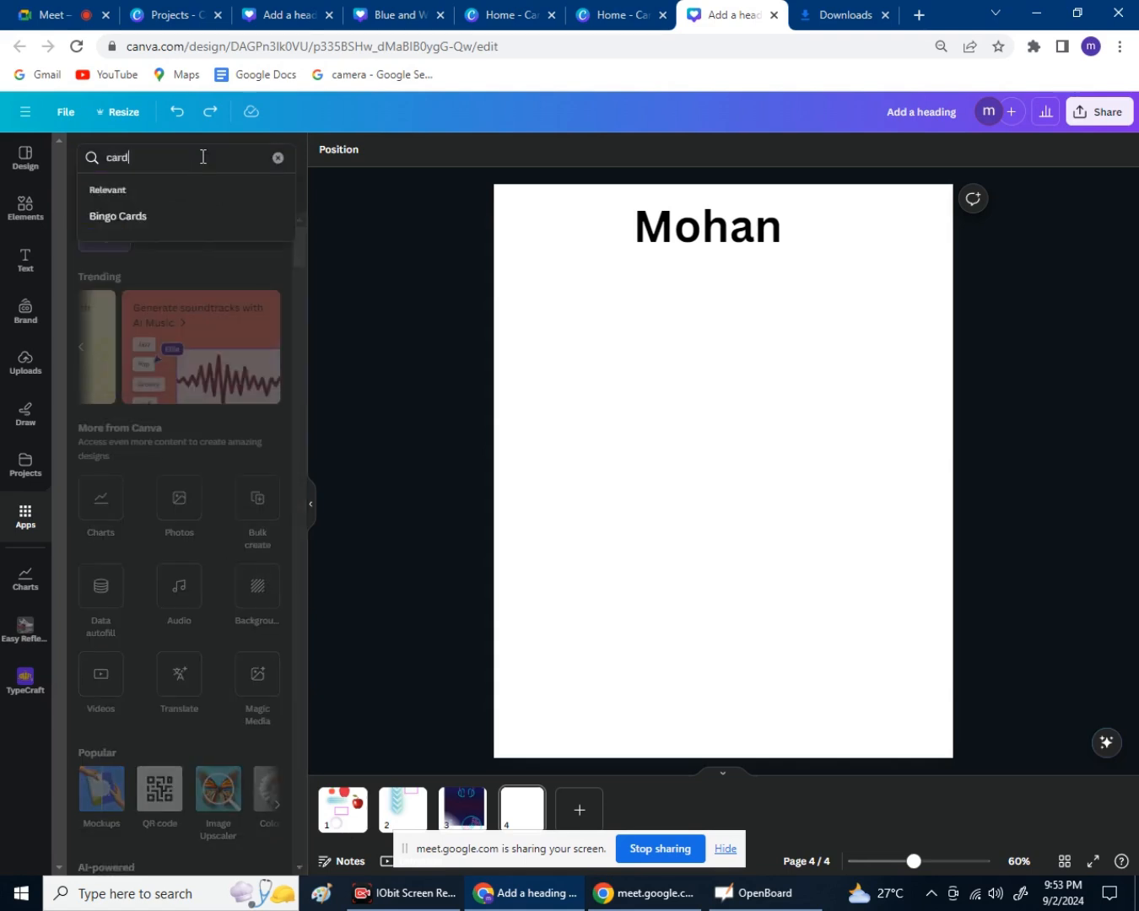
text(text)
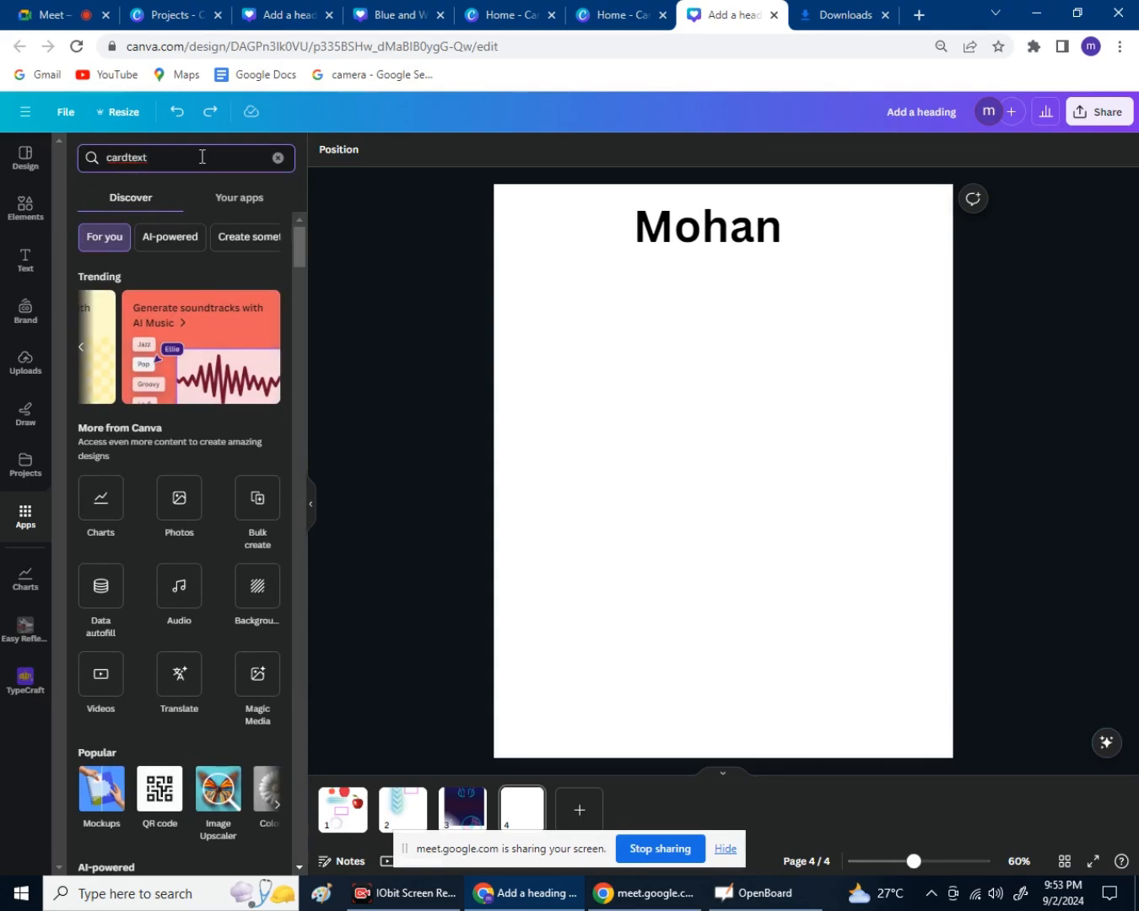
key(Return)
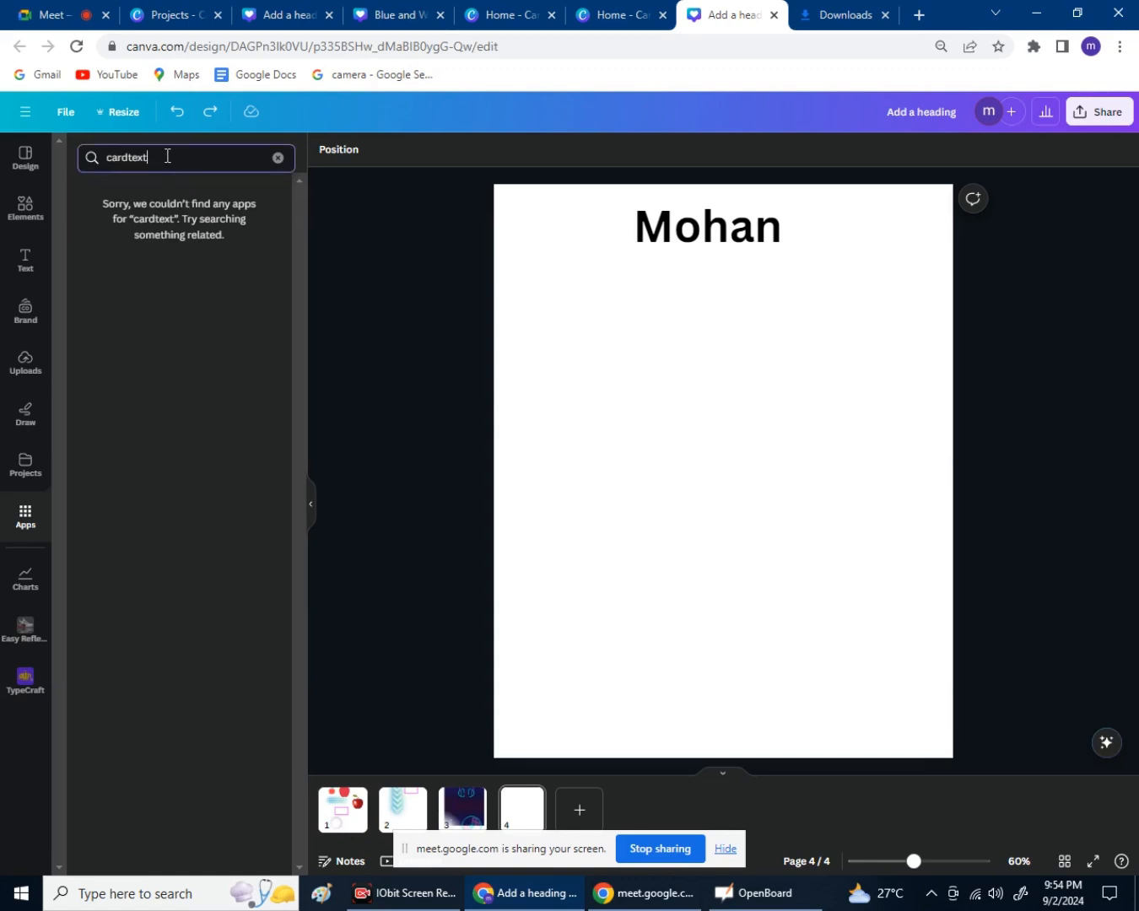
key(BackSpace)
key(BackSpace)
key(BackSpace)
key(BackSpace)
key(BackSpace)
key(BackSpace)
key(BackSpace)
key(BackSpace)
text(ta)
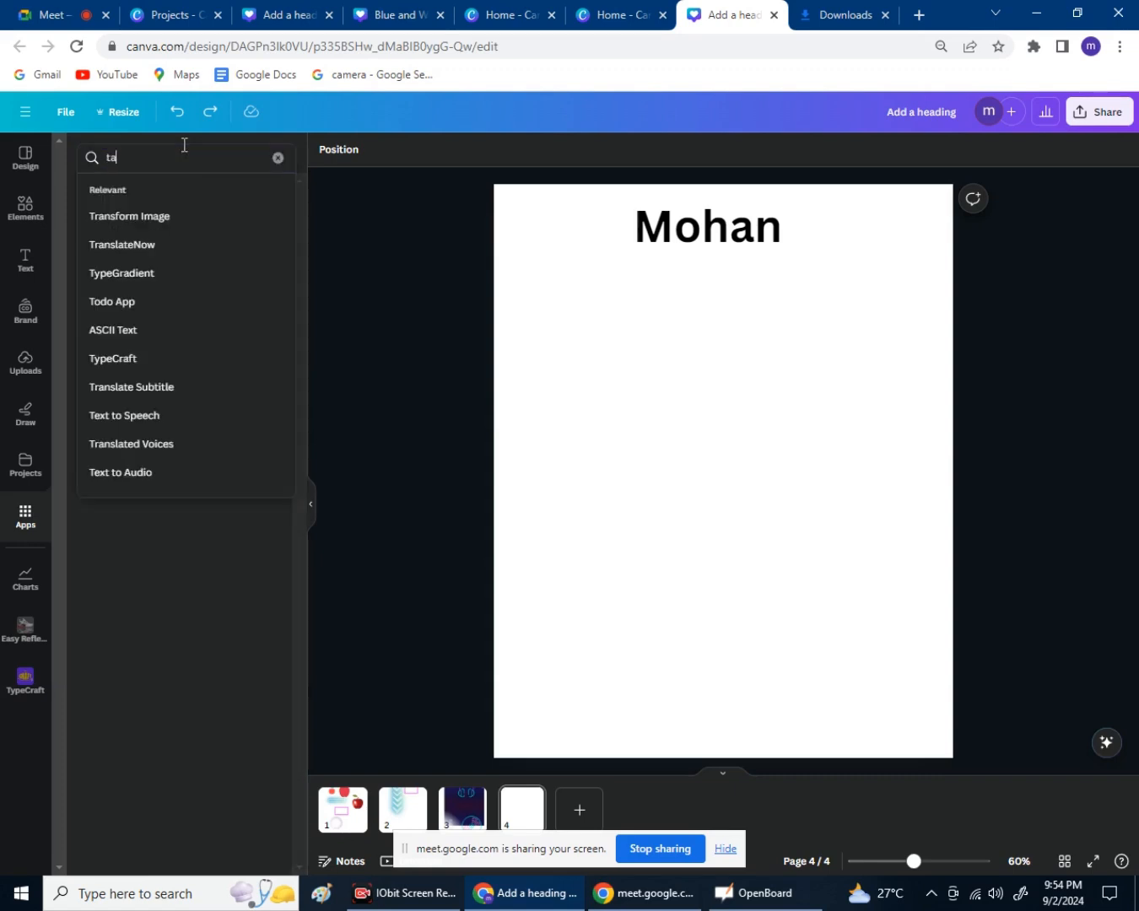
text(ype)
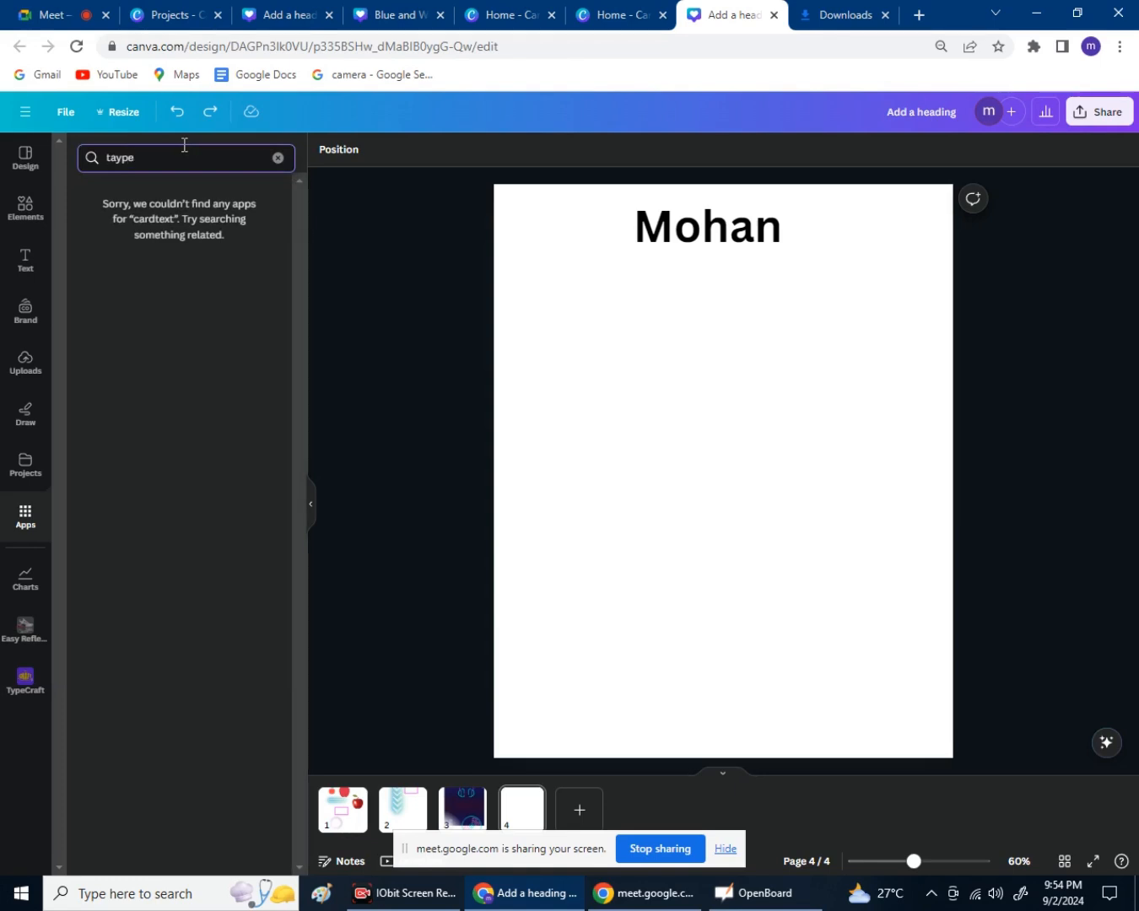
key(BackSpace)
key(BackSpace)
key(BackSpace)
text(ype)
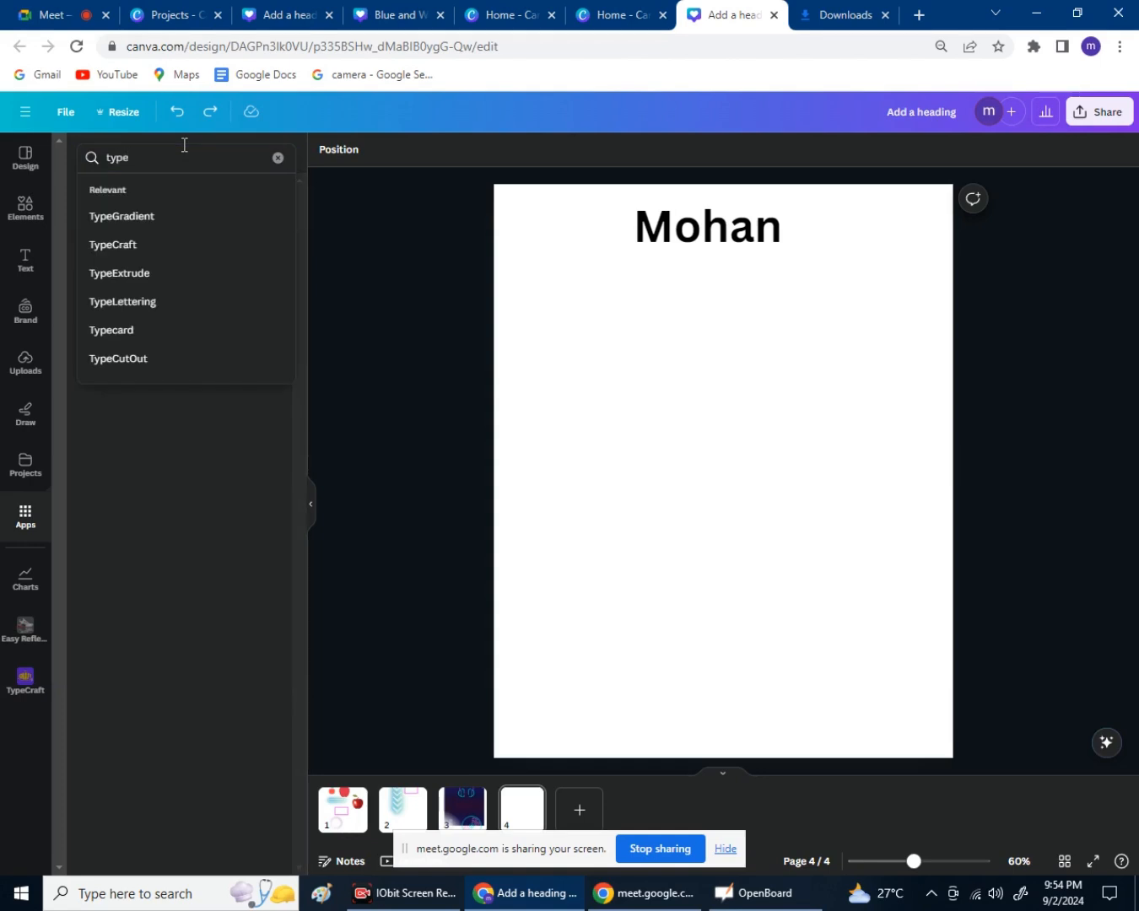
click(135, 246)
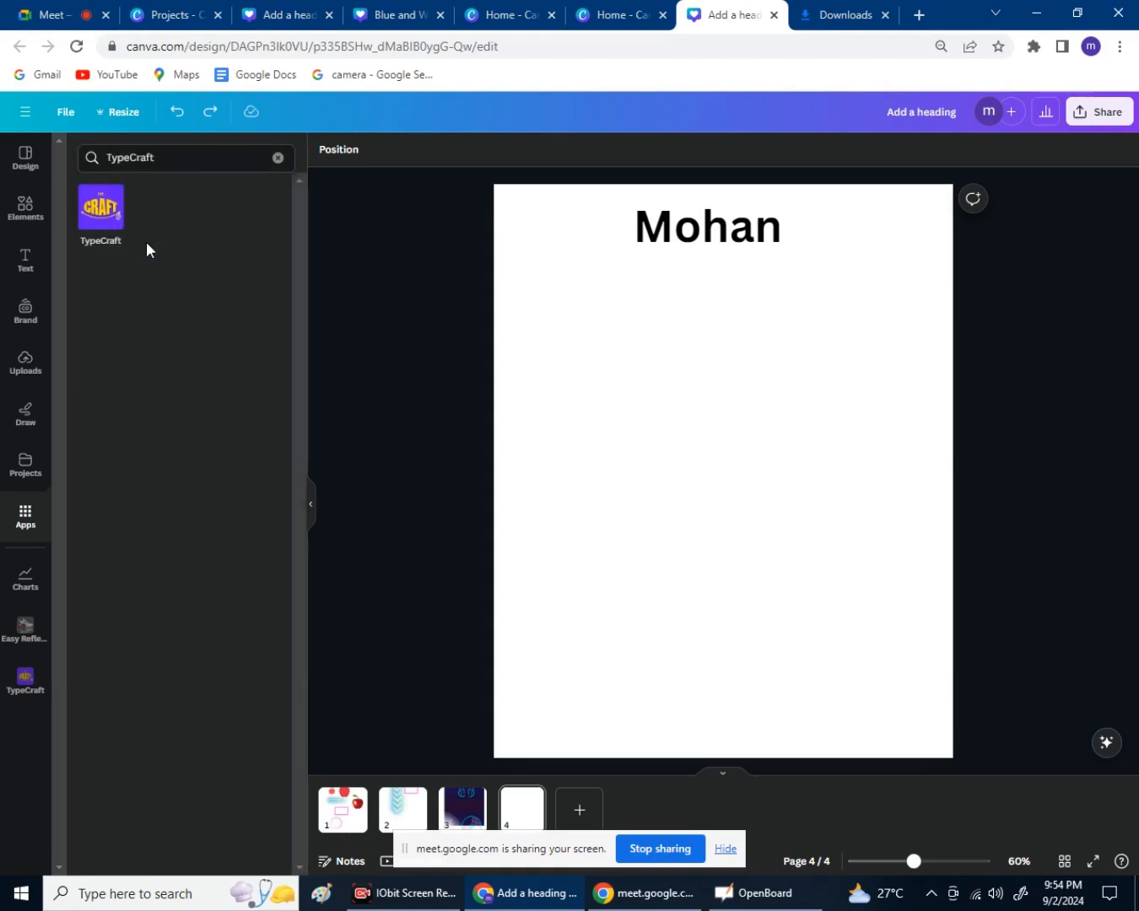
Open TypeCraft and view its Chido 123 sample and Edit shape preview.
click(107, 225)
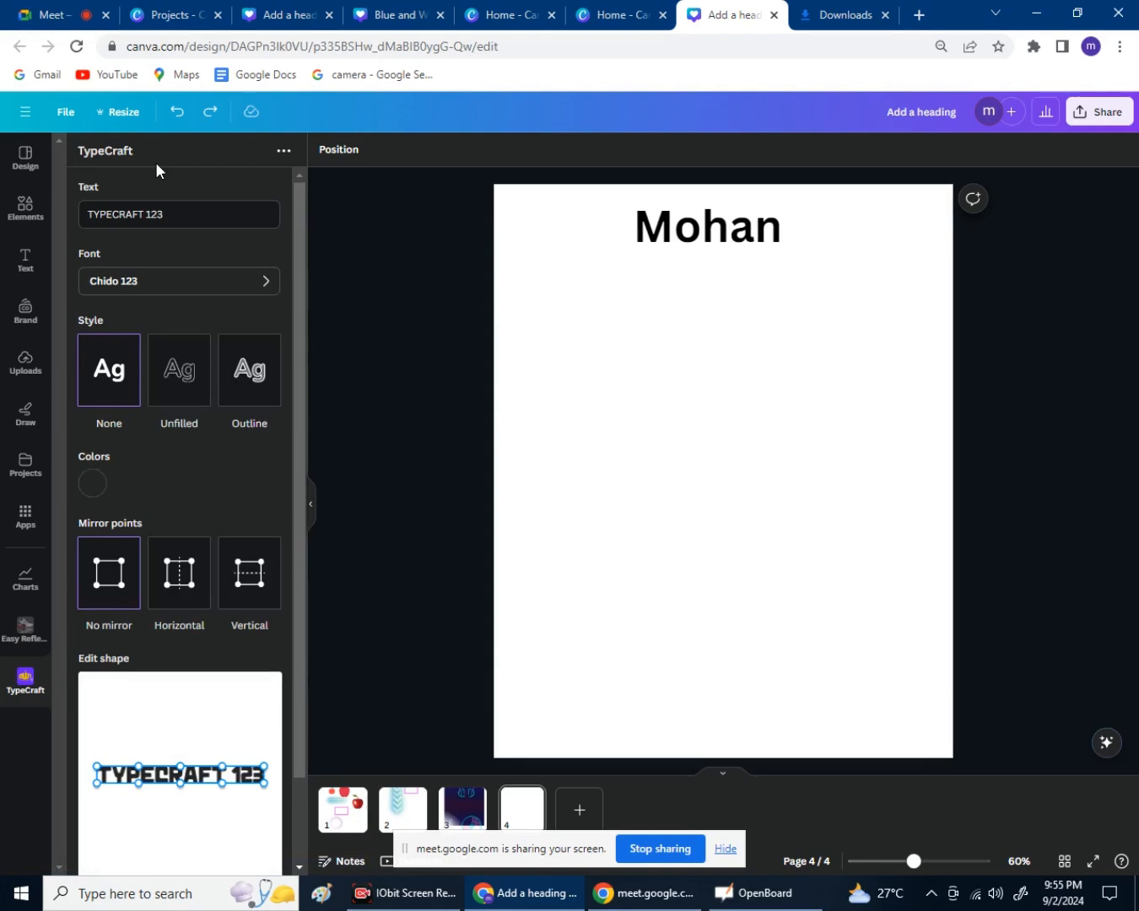
scroll(190, 387, down, 2)
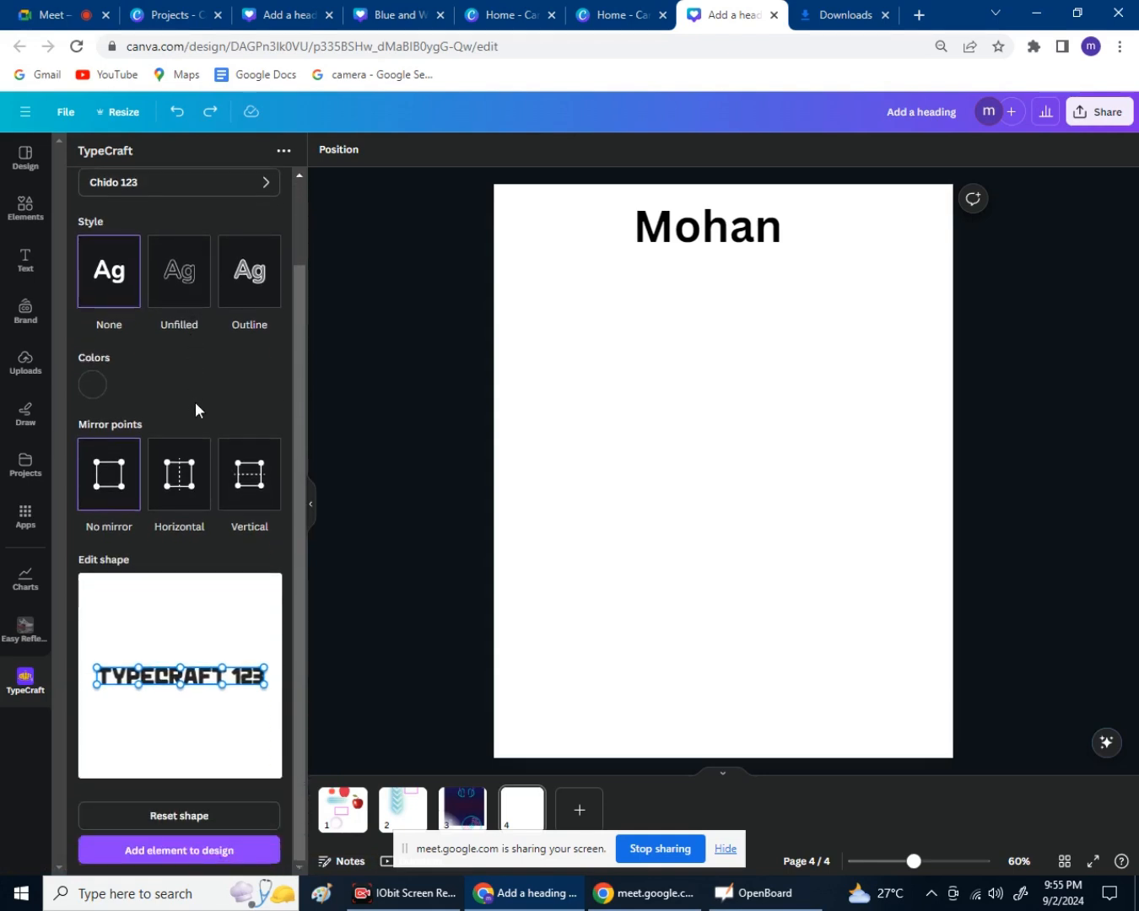
scroll(197, 404, up, 2)
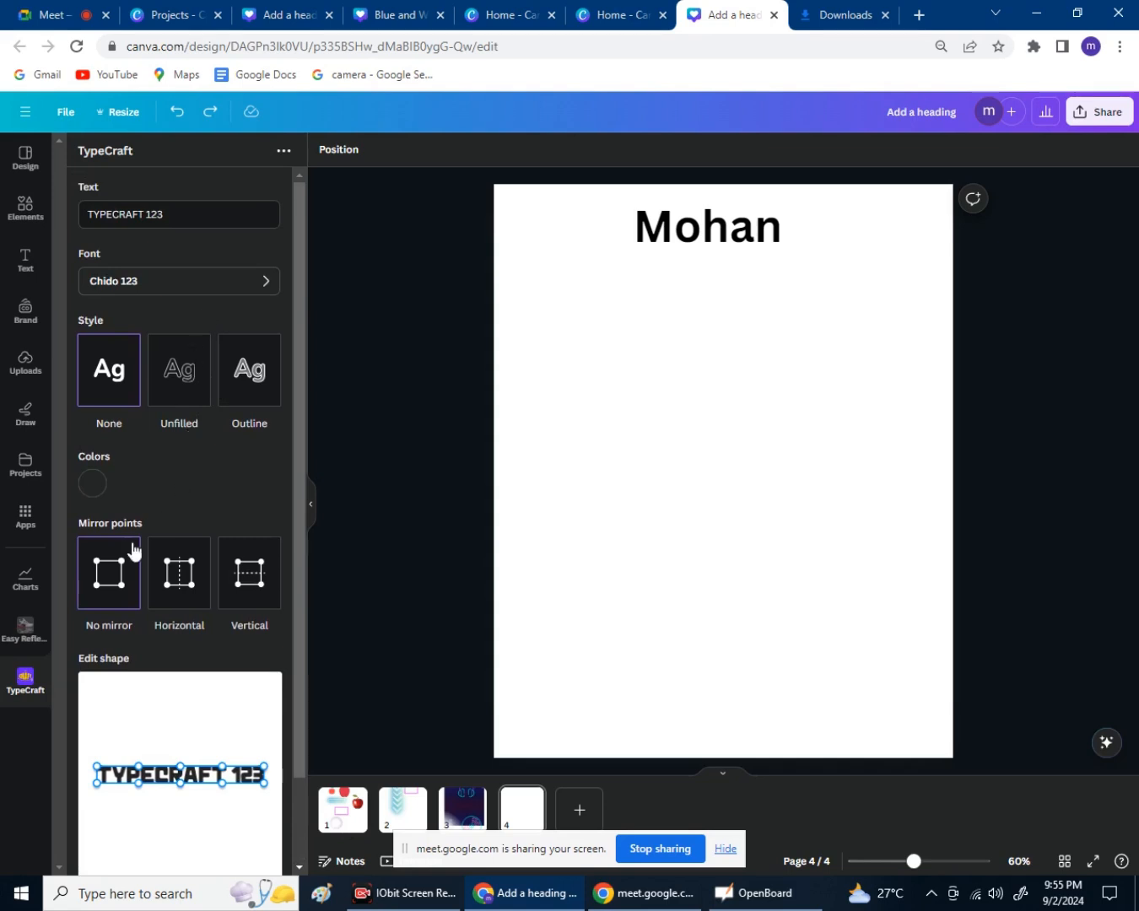
scroll(126, 563, down, 2)
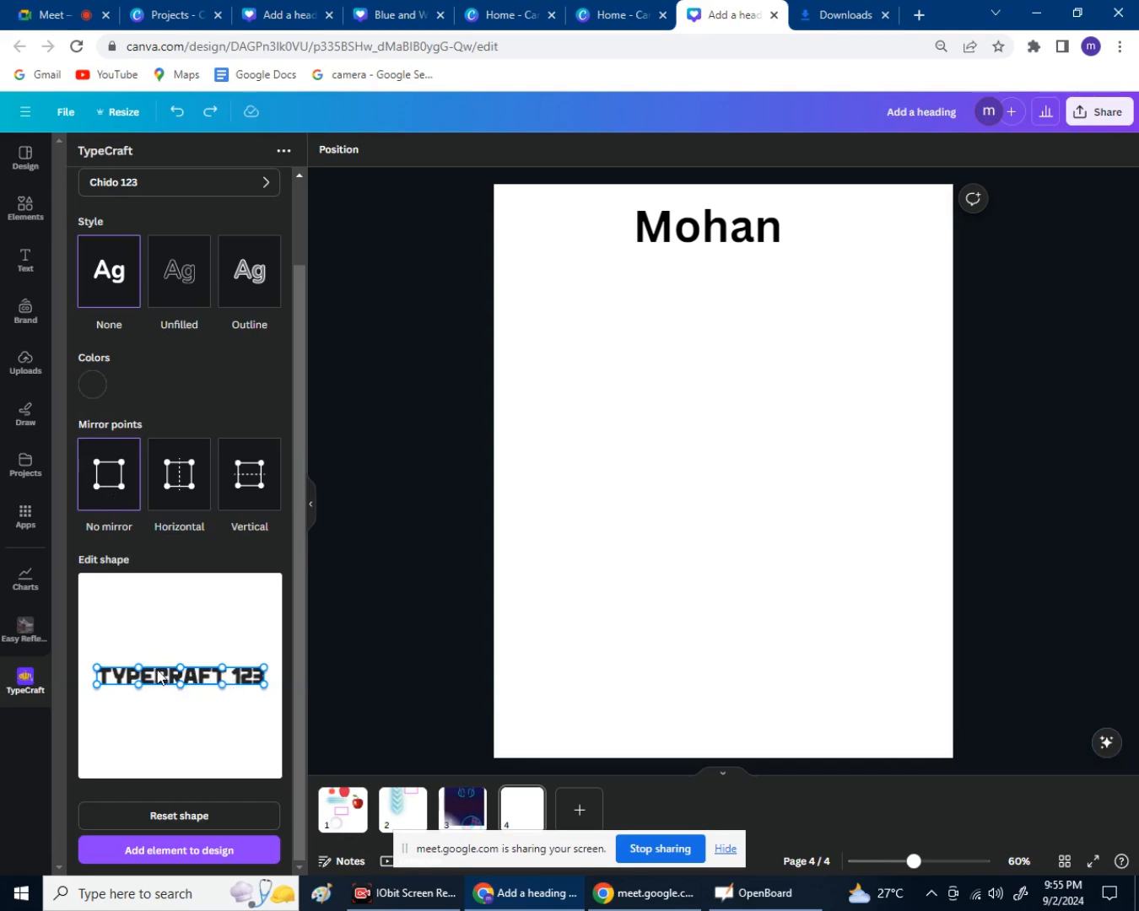
Replace the TypeCraft sample text with the user's full name.
drag(184, 691, 186, 646)
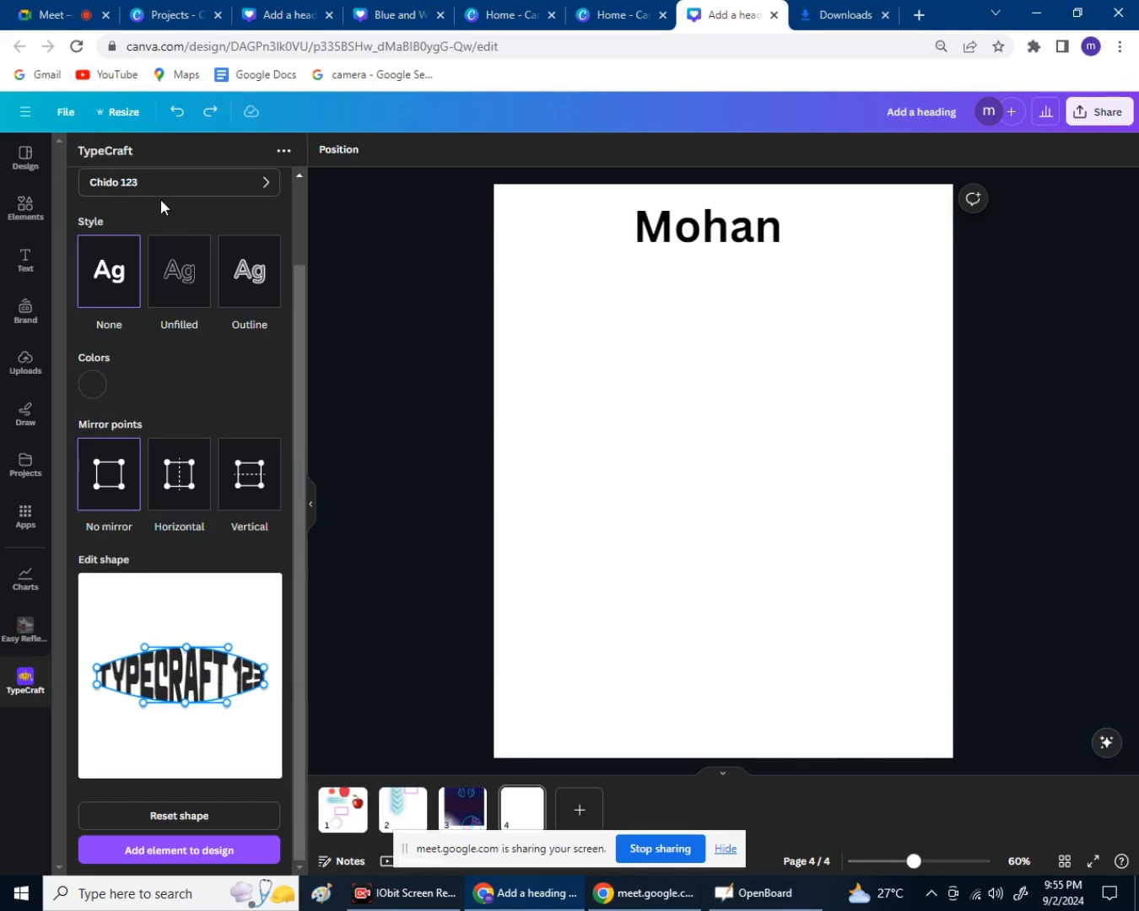
scroll(161, 199, up, 2)
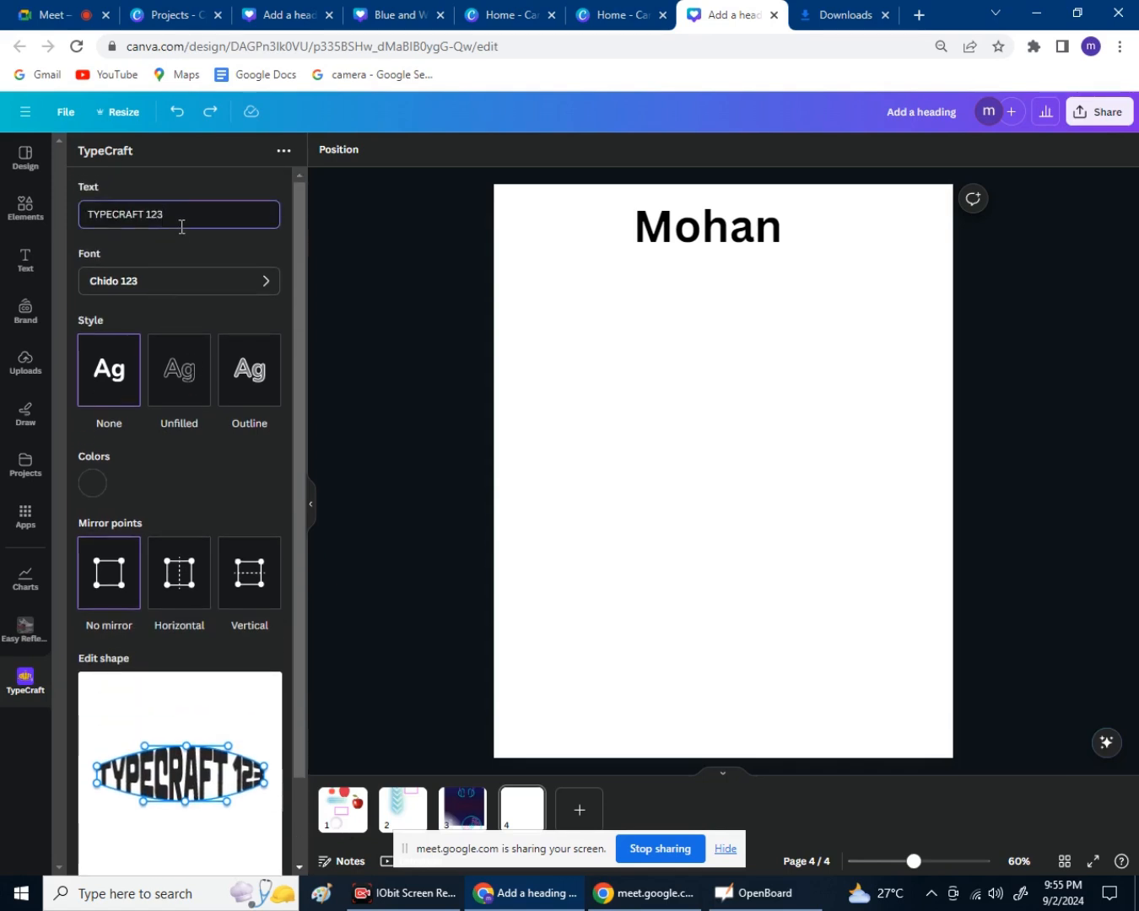
key(BackSpace)
key(BackSpace)
key(BackSpace)
key(BackSpace)
key(BackSpace)
key(BackSpace)
key(BackSpace)
key(BackSpace)
key(BackSpace)
key(BackSpace)
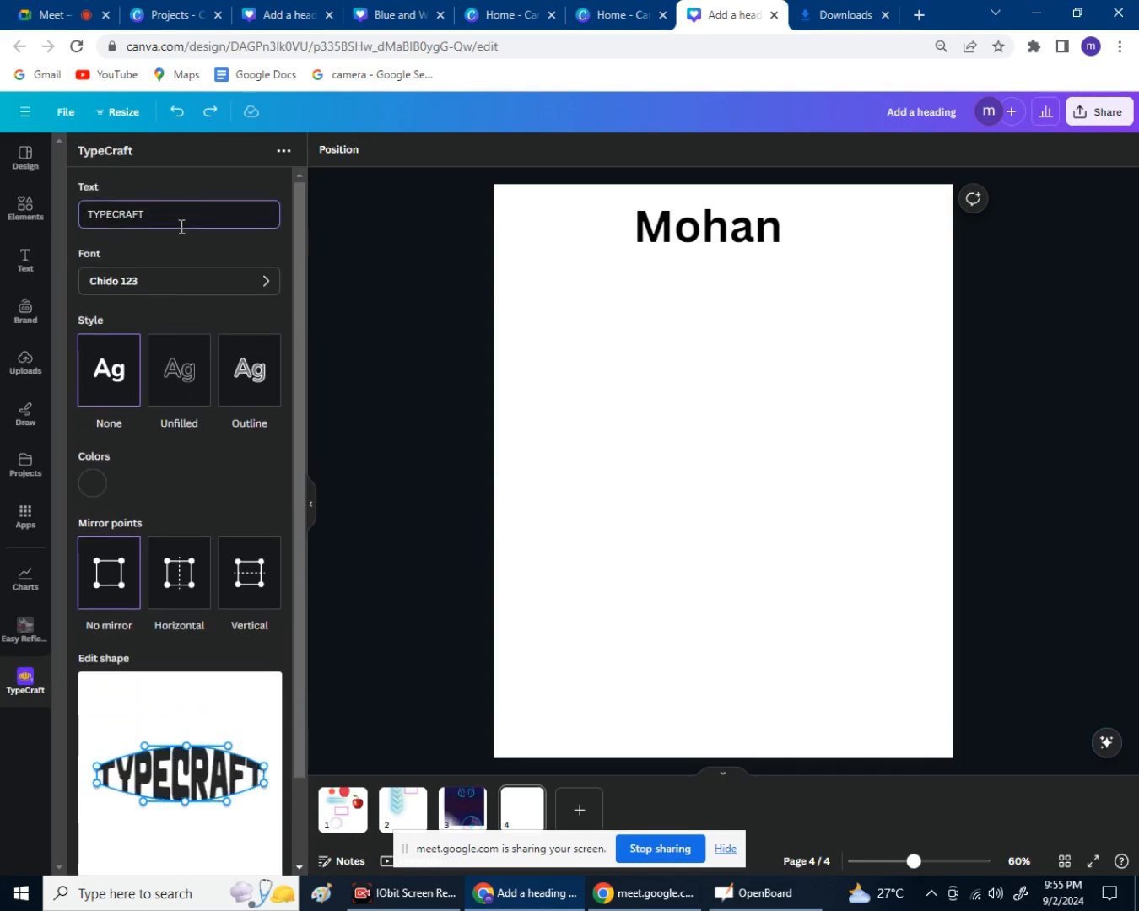
key(BackSpace)
key(BackSpace)
key(BackSpace)
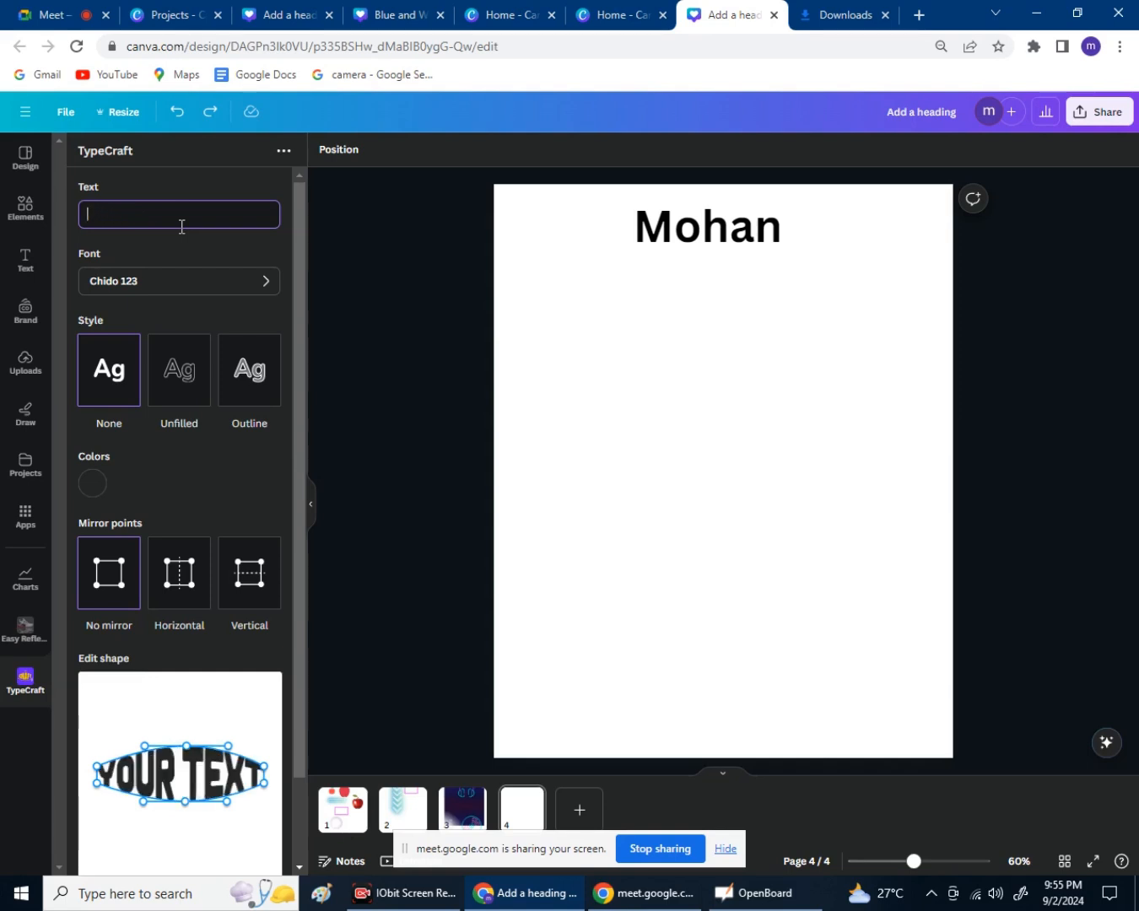
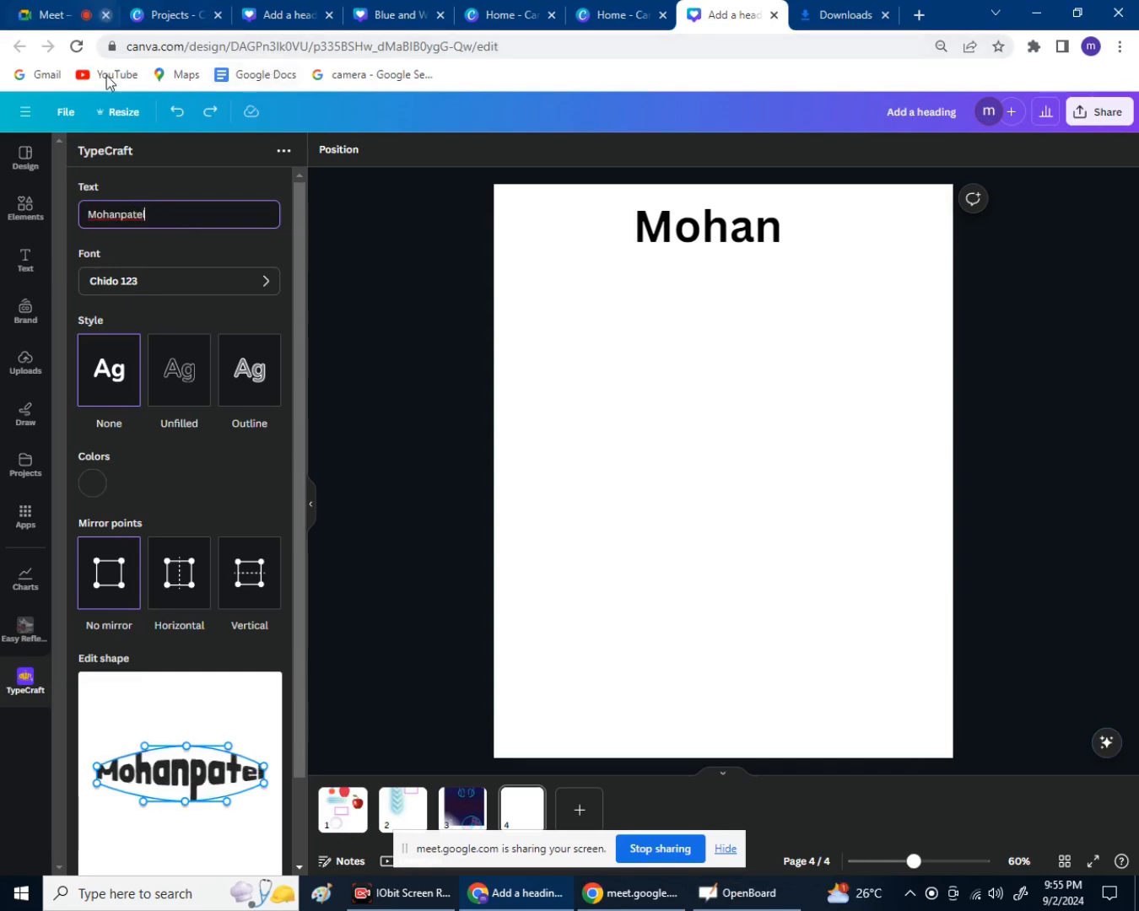
Warp the name shape so the left end rises tall and tapers rightward.
scroll(178, 683, down, 1)
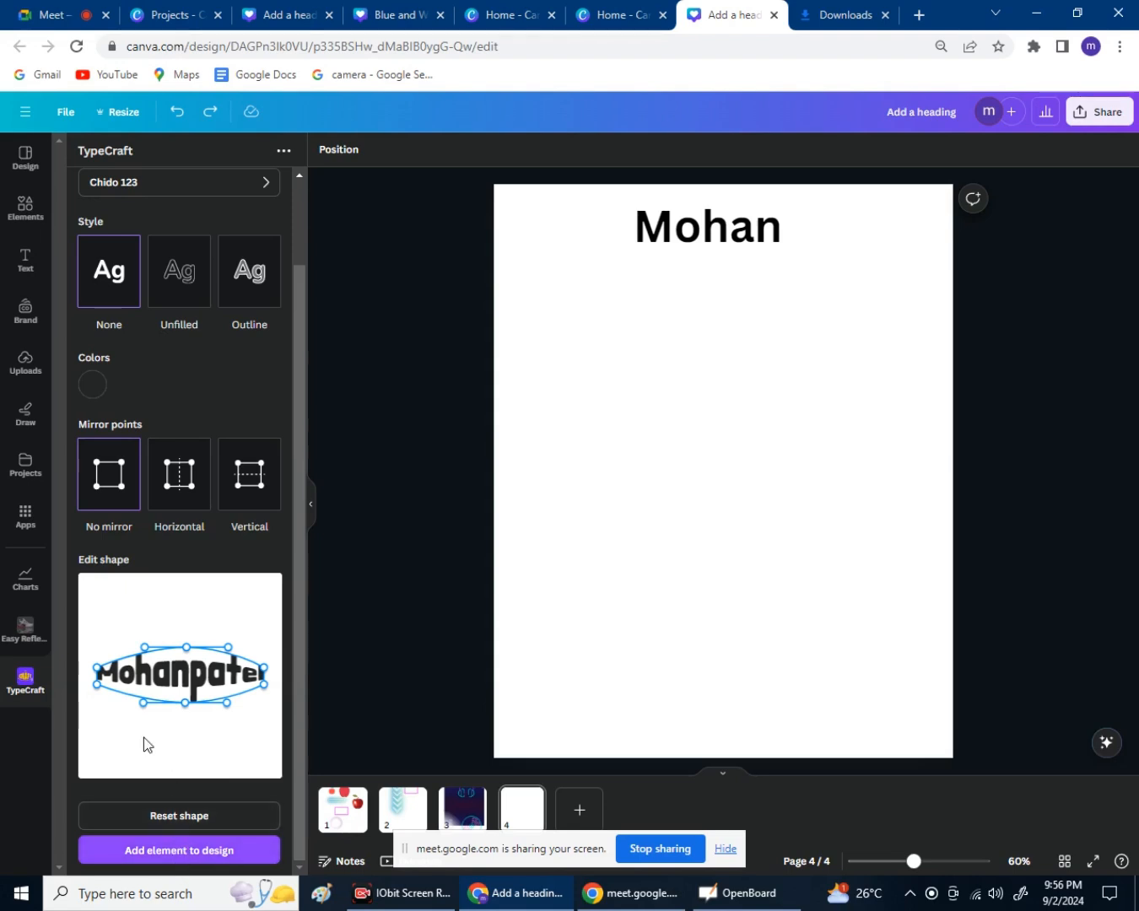
drag(98, 672, 88, 622)
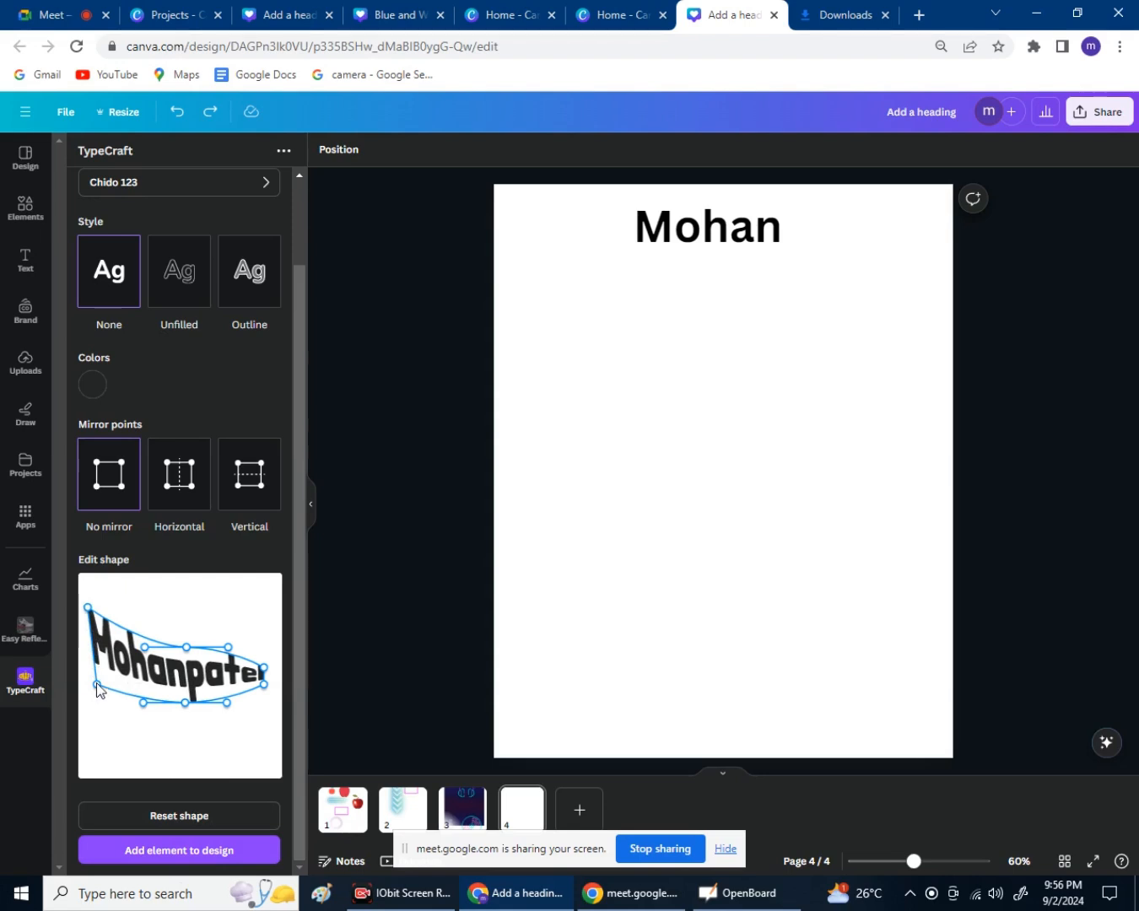
drag(97, 685, 80, 703)
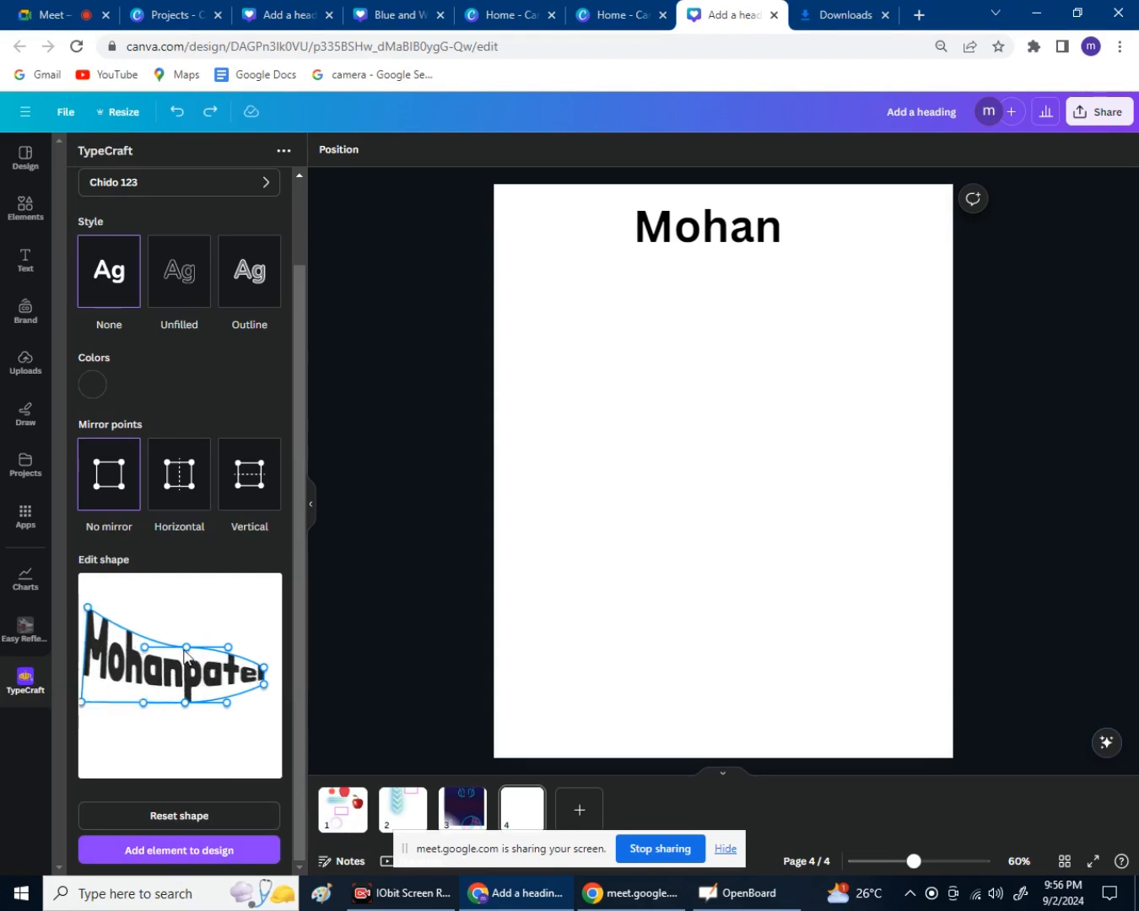
drag(187, 647, 188, 665)
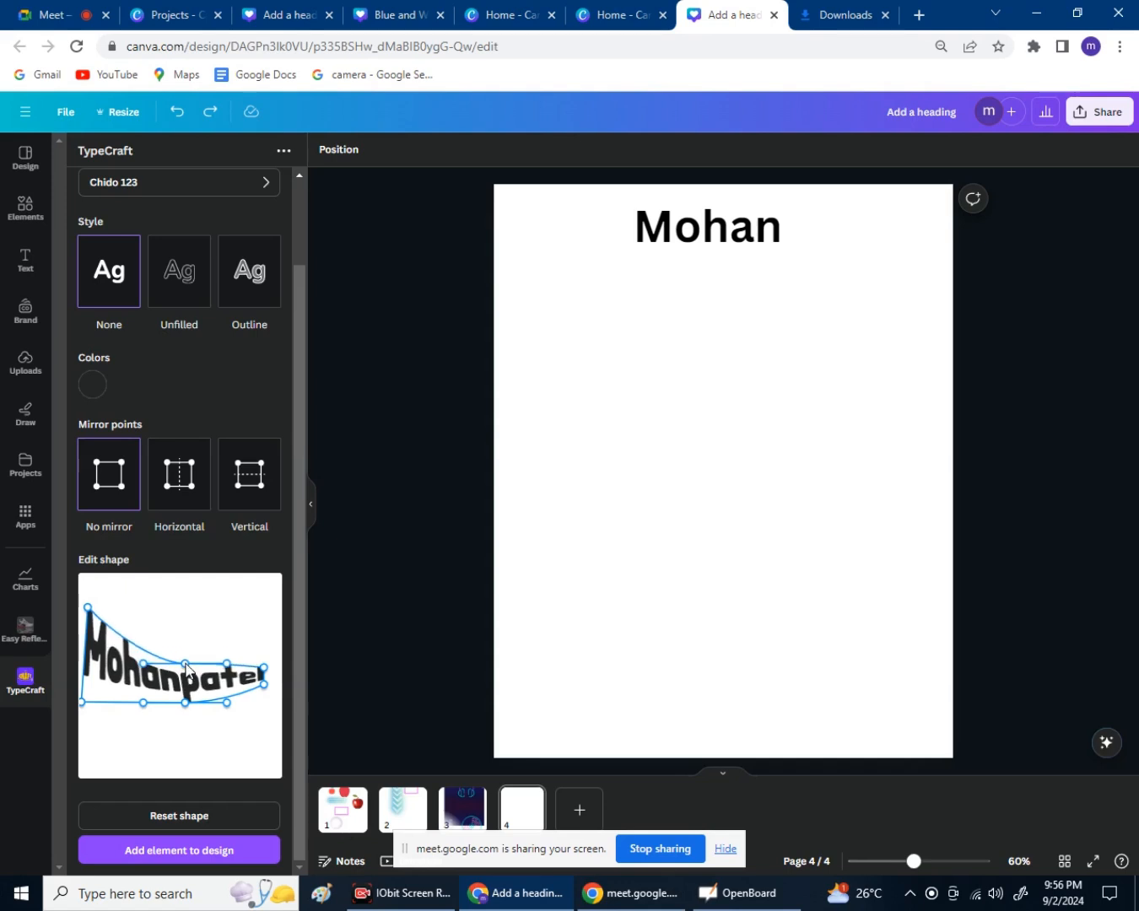
drag(264, 667, 272, 665)
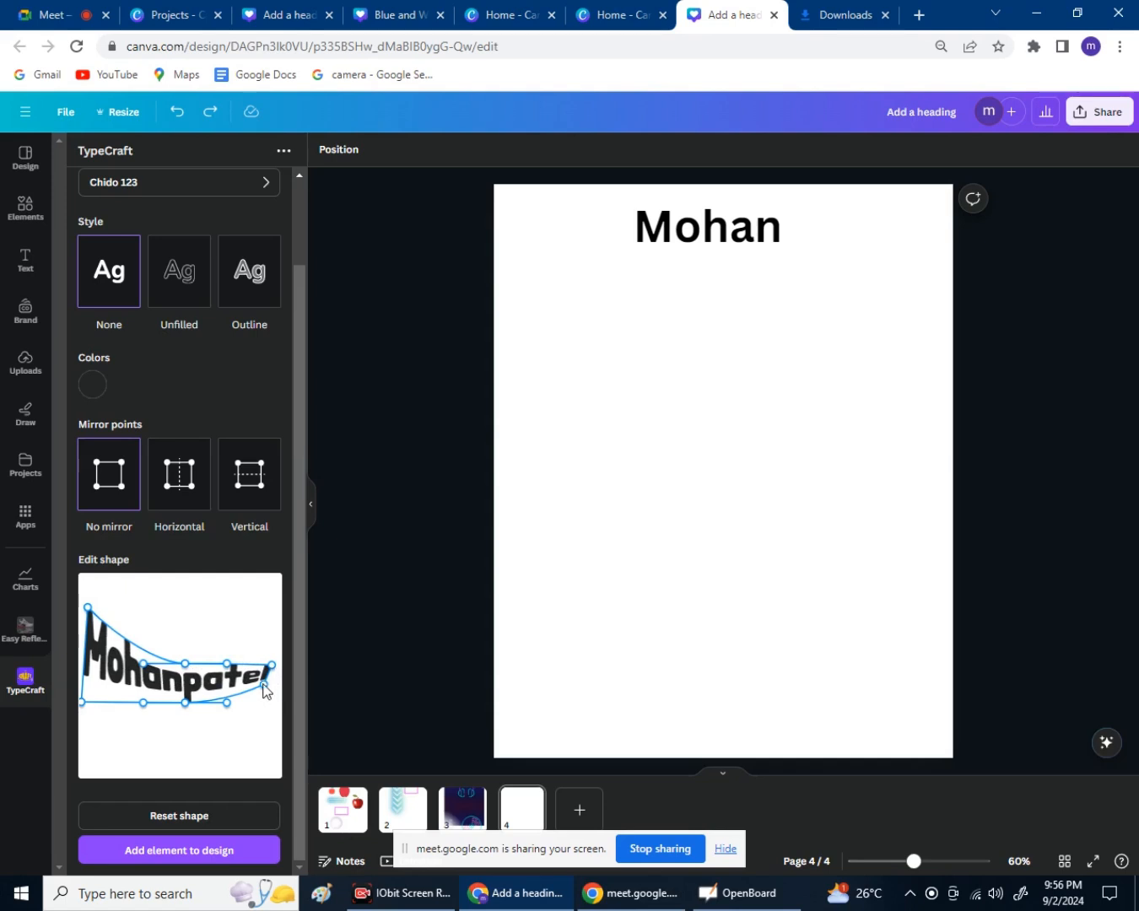
mouse_move(264, 684)
mouse_down()
mouse_move(272, 696)
mouse_move(262, 604)
mouse_move(274, 672)
mouse_up()
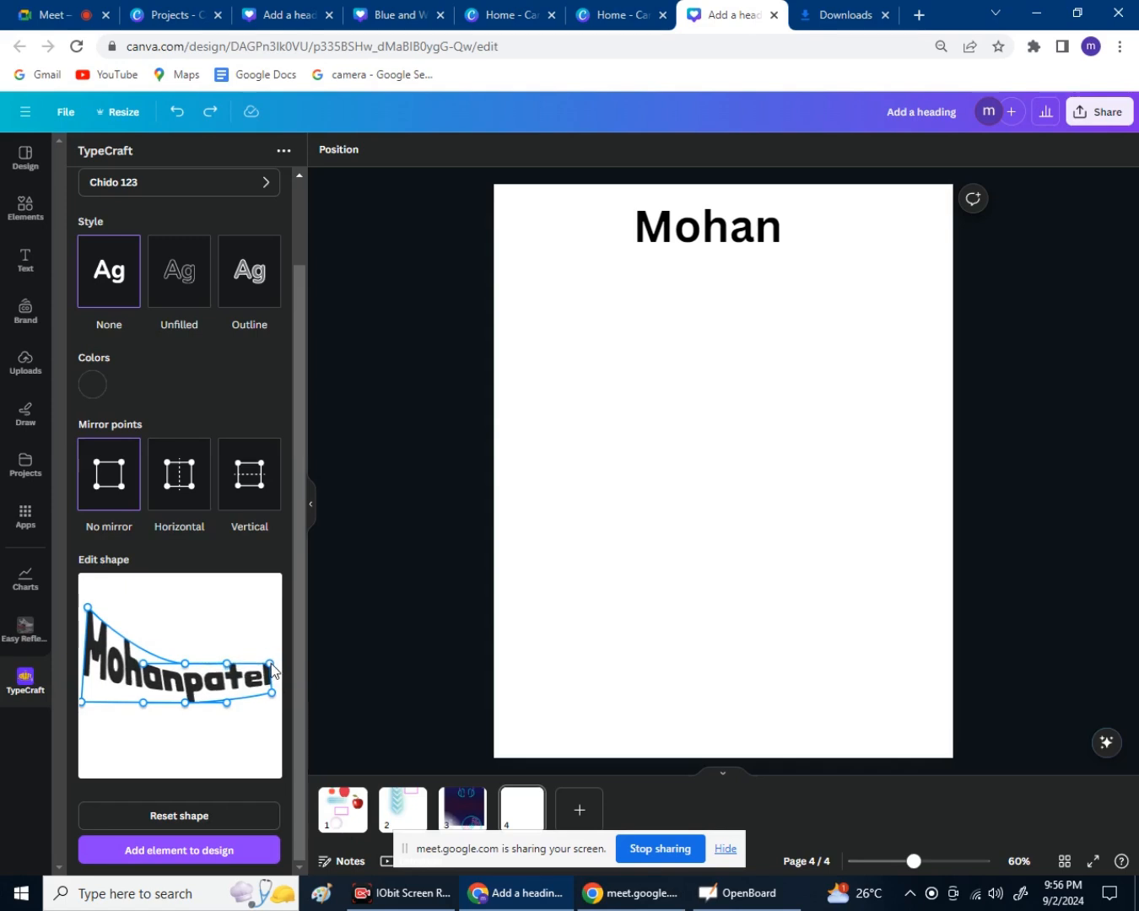
Add the warped name text to page 4, enlarge it, and place it below the heading.
click(161, 855)
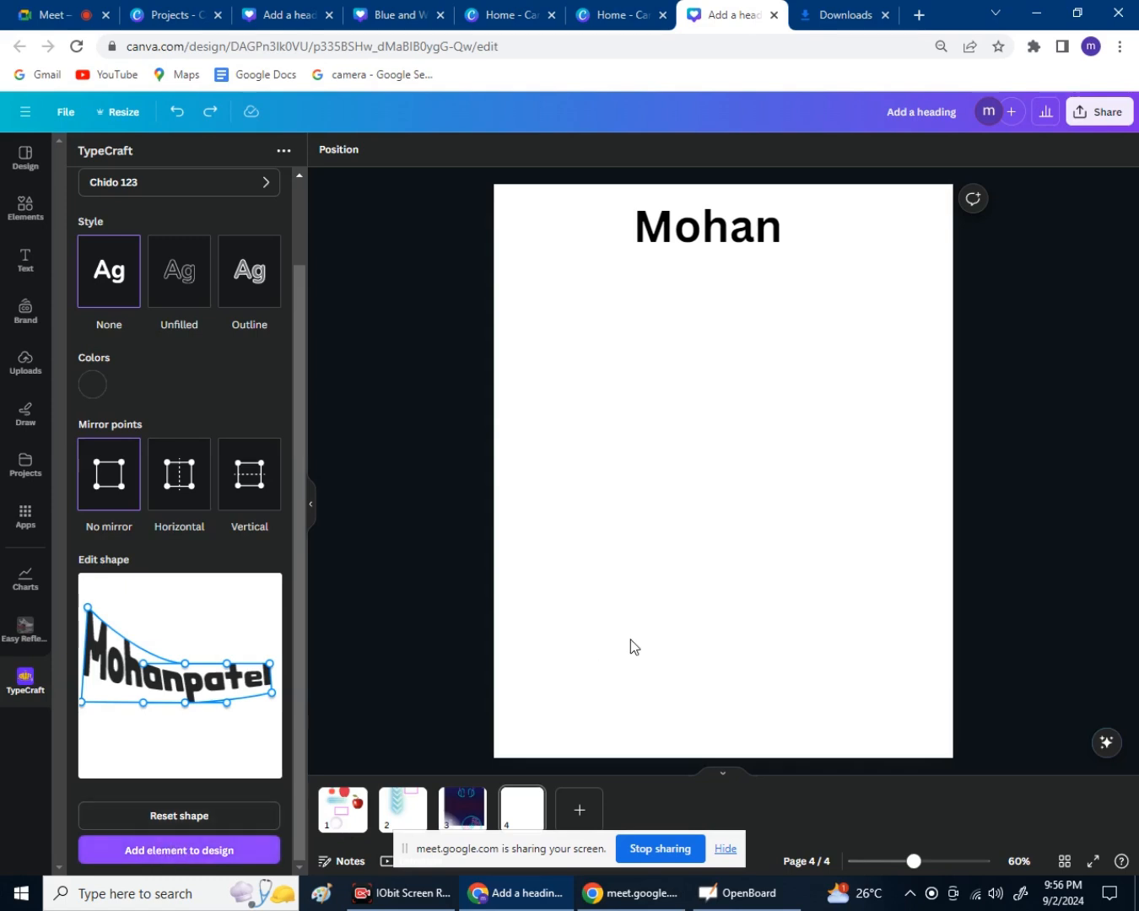
click(170, 854)
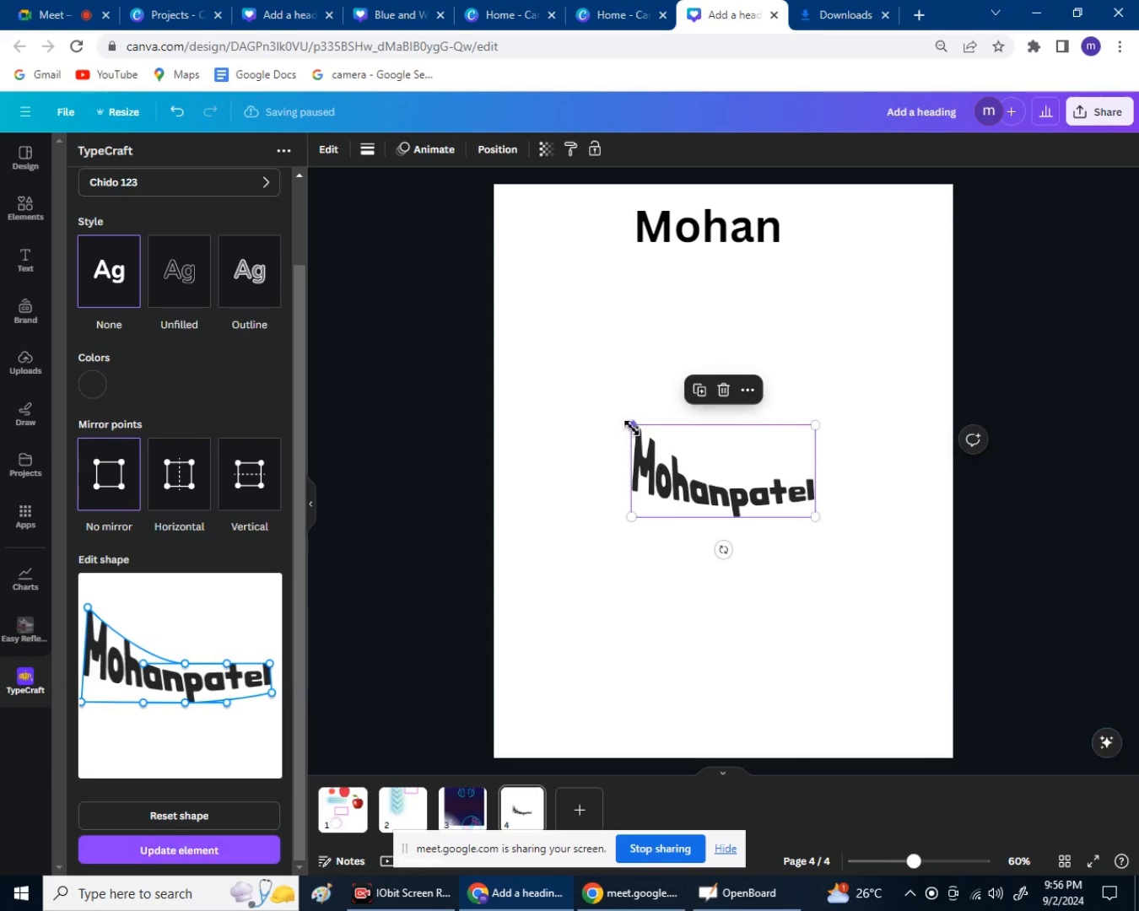
drag(632, 426, 525, 319)
drag(687, 490, 741, 445)
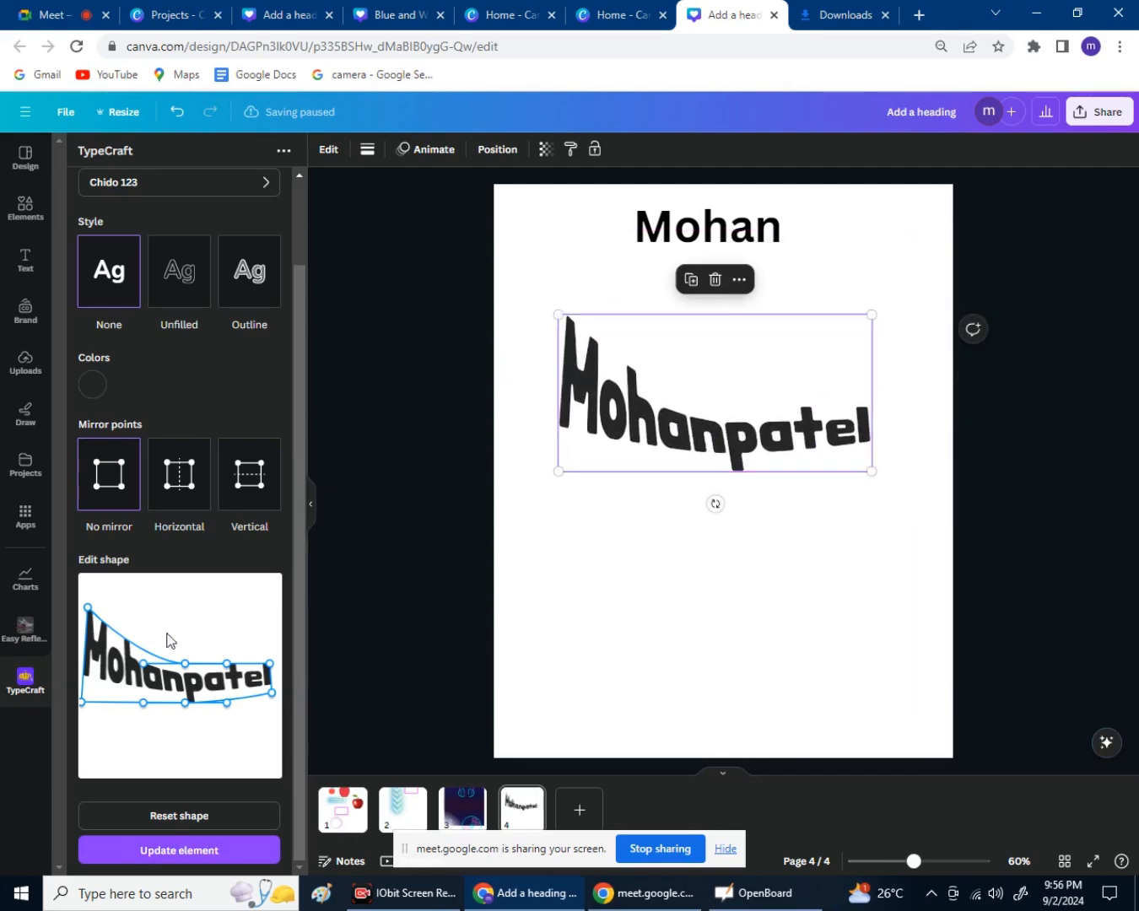
Recolour the warped name text bright red #E81507.
click(92, 384)
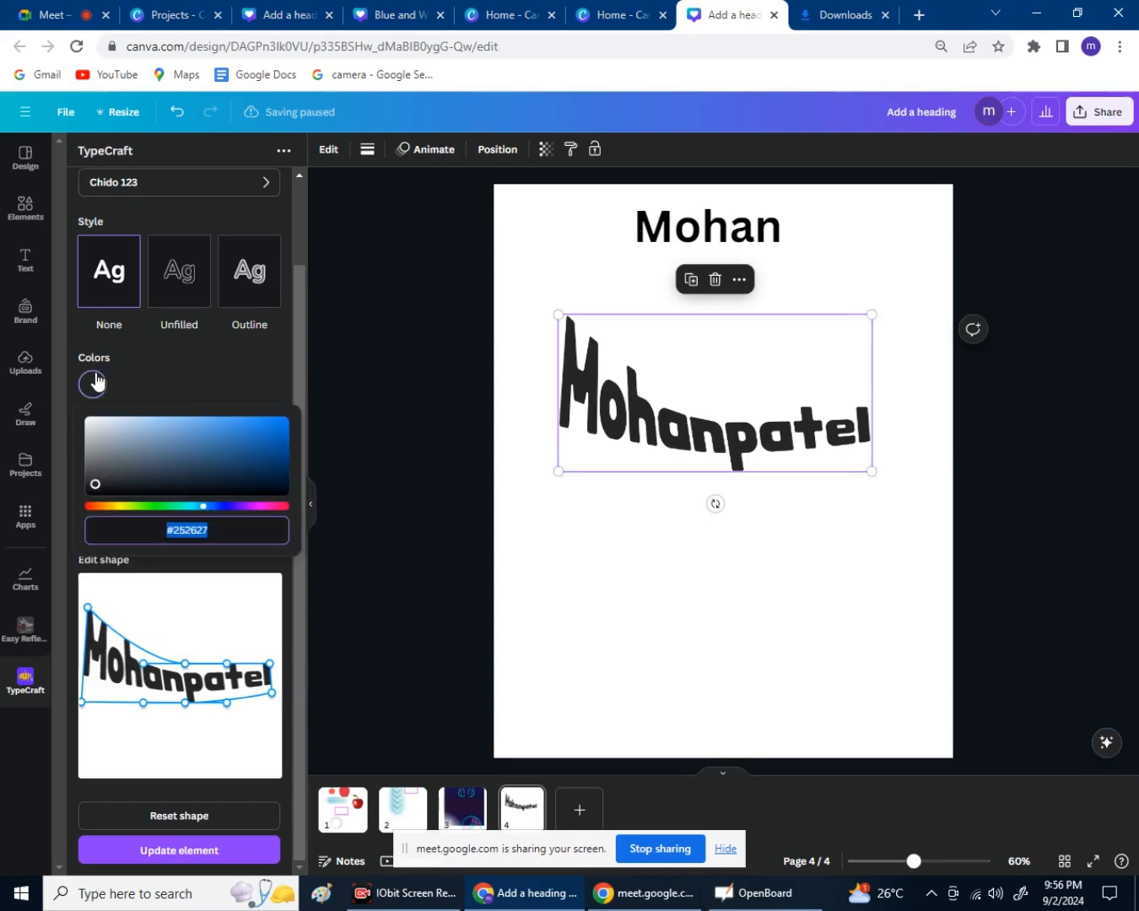
drag(119, 510, 91, 507)
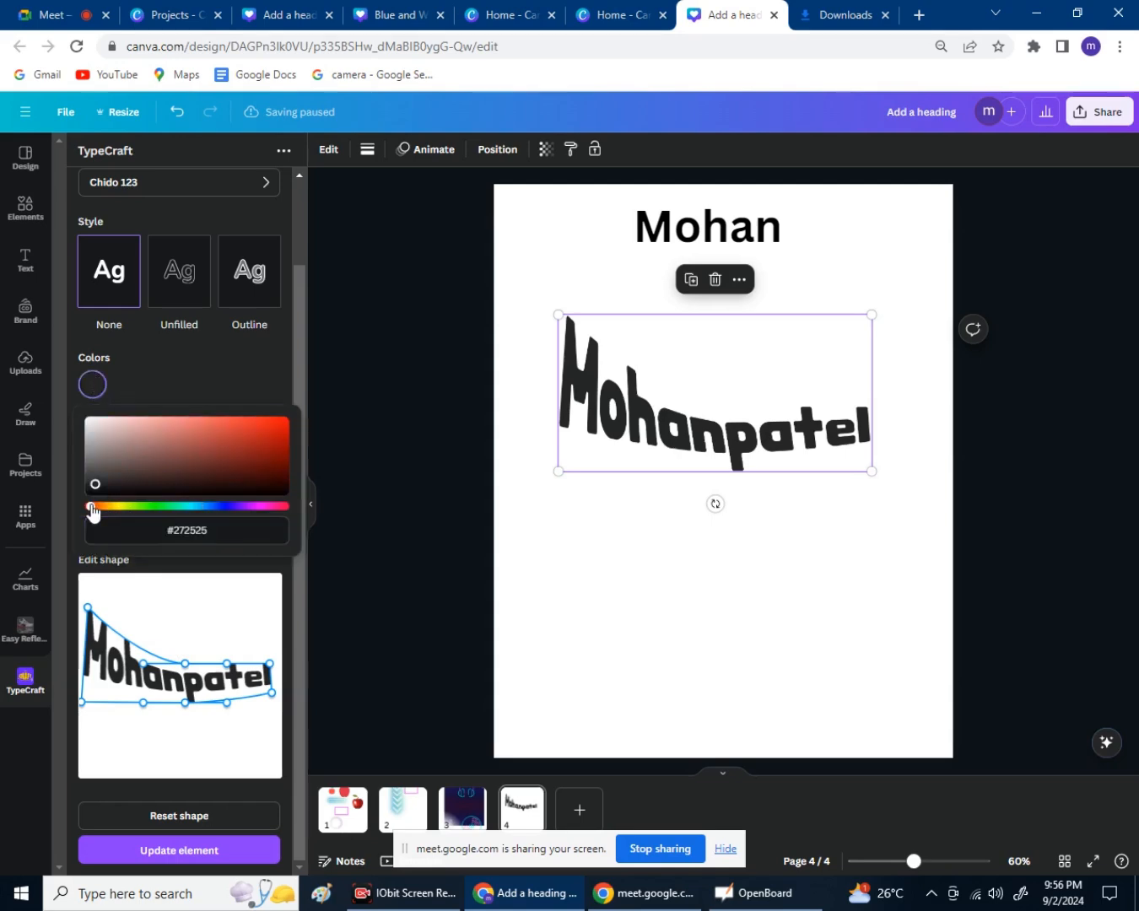
click(284, 424)
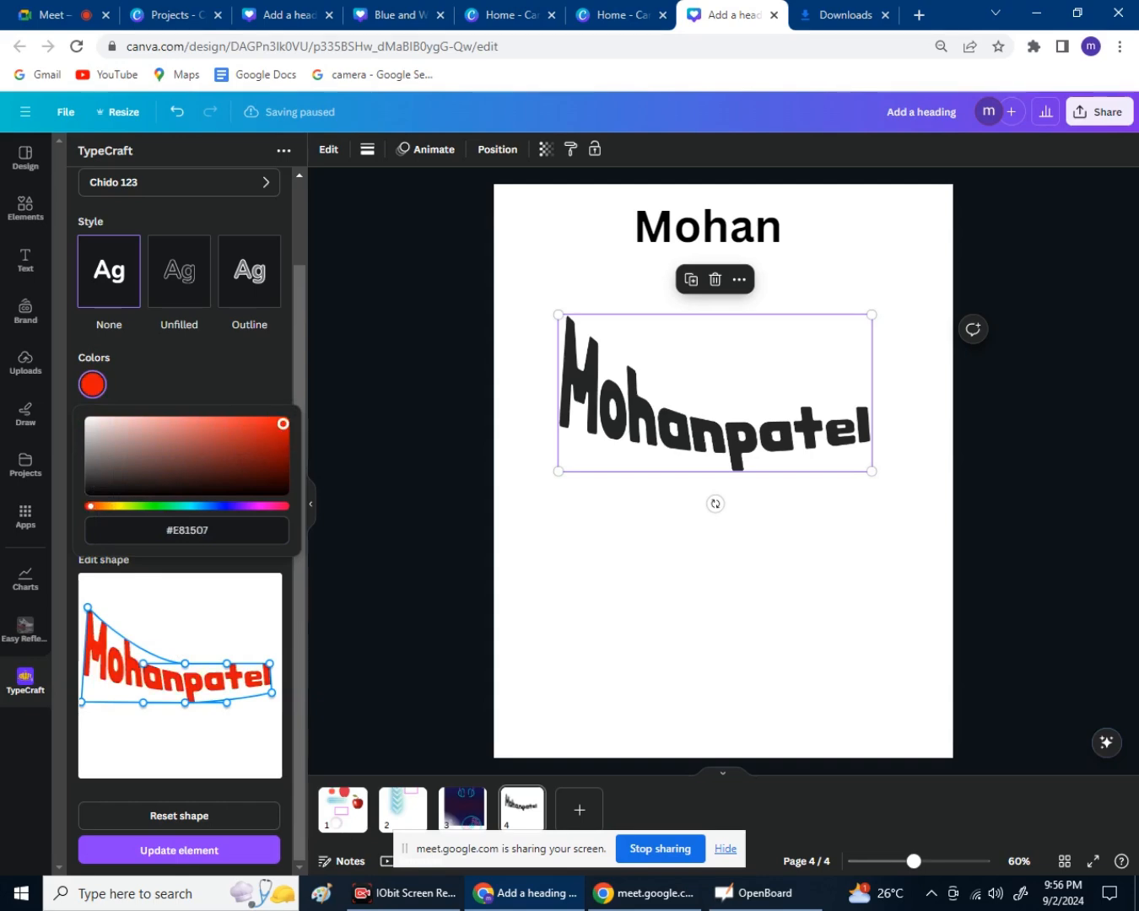
click(171, 853)
click(175, 857)
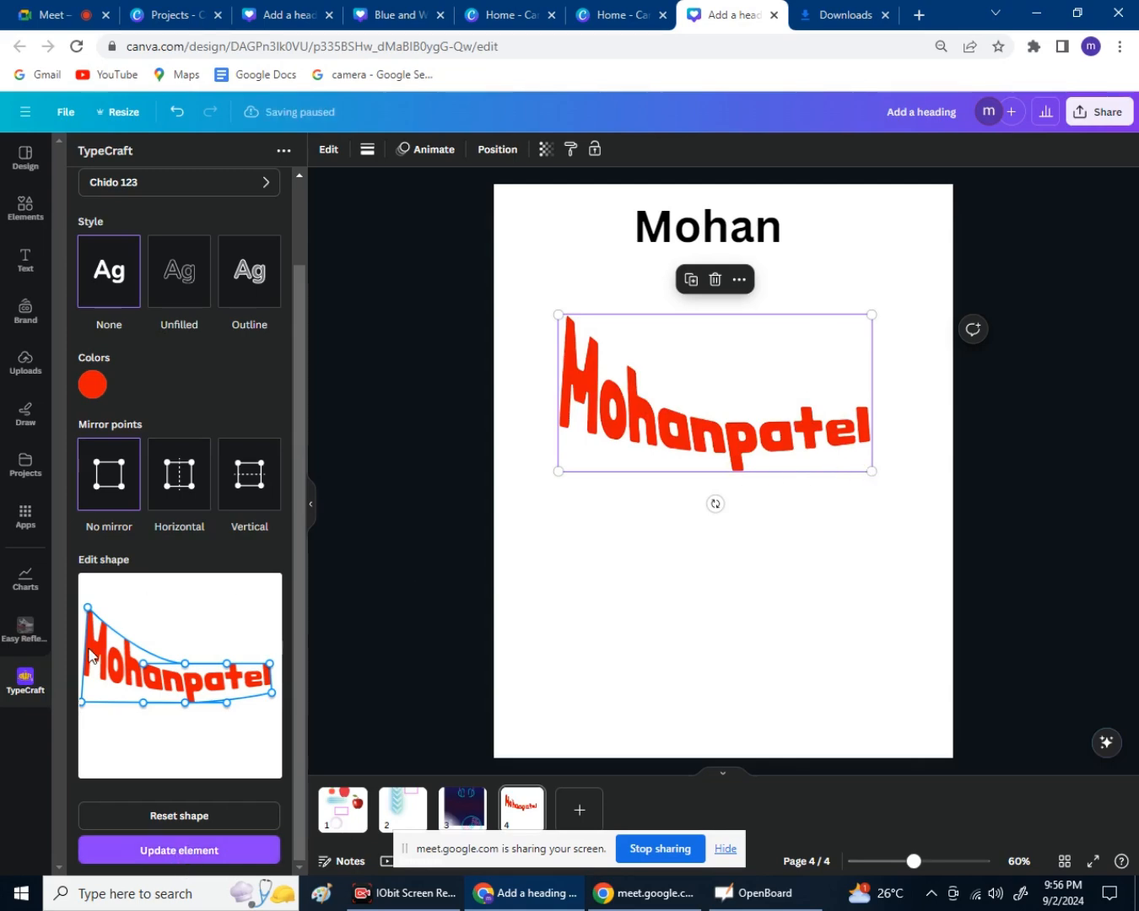
Reshape the warp so the text's right end rises, and update the element.
drag(183, 670, 189, 632)
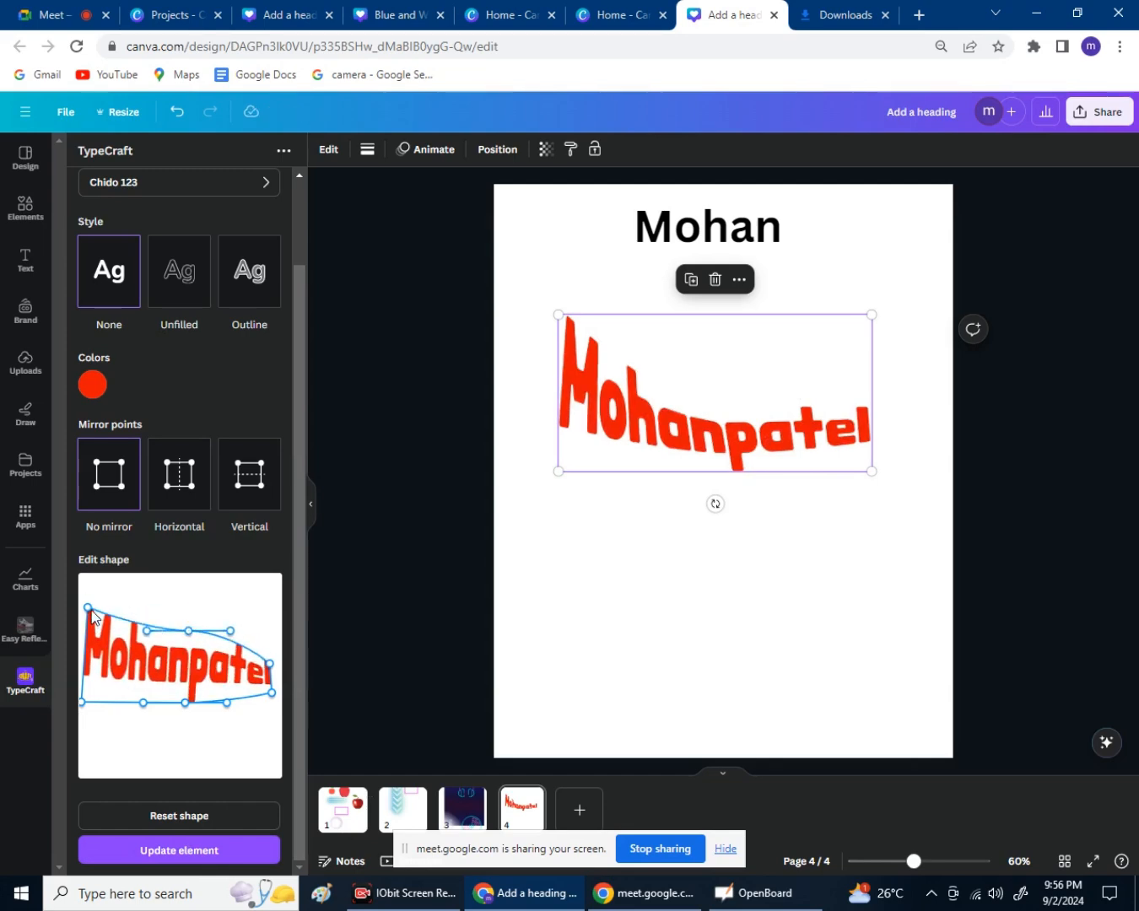
drag(89, 609, 82, 663)
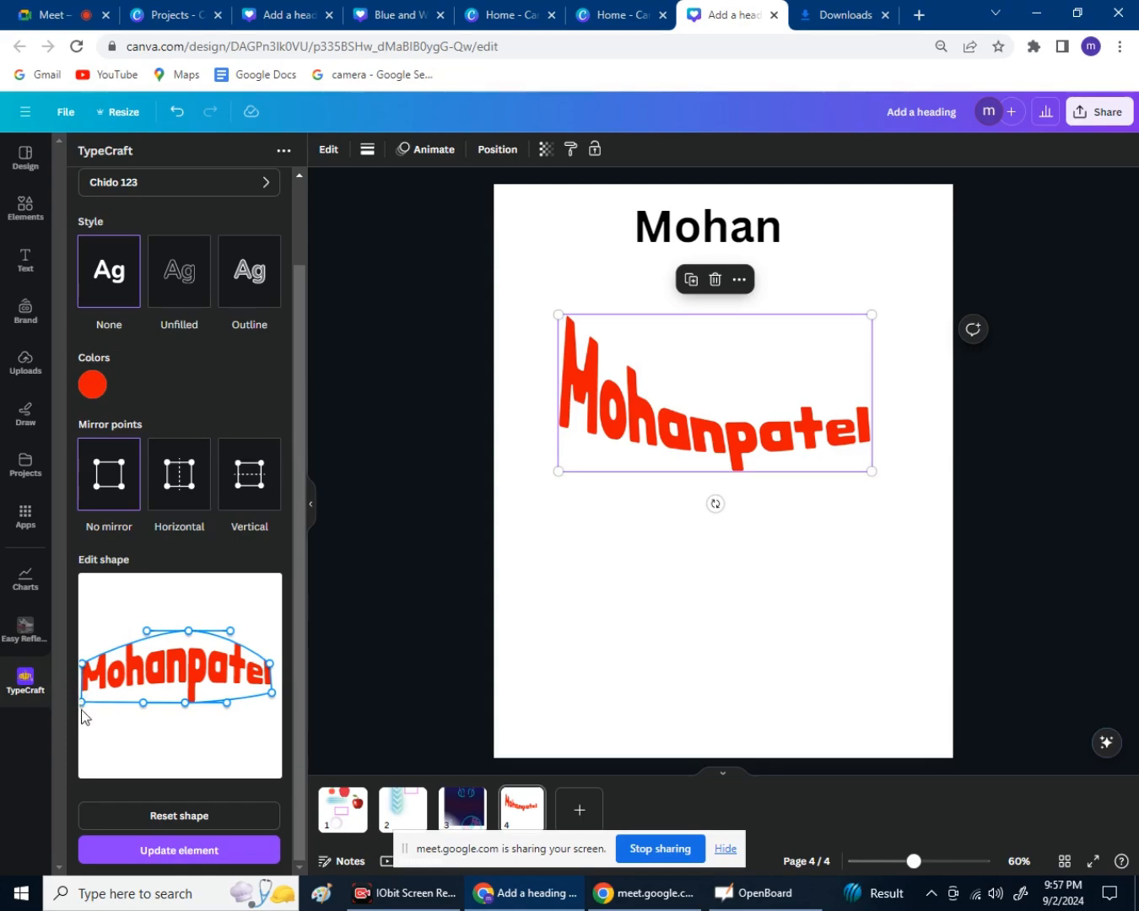
mouse_move(83, 705)
mouse_down()
mouse_move(109, 724)
mouse_move(85, 672)
mouse_move(90, 683)
mouse_up()
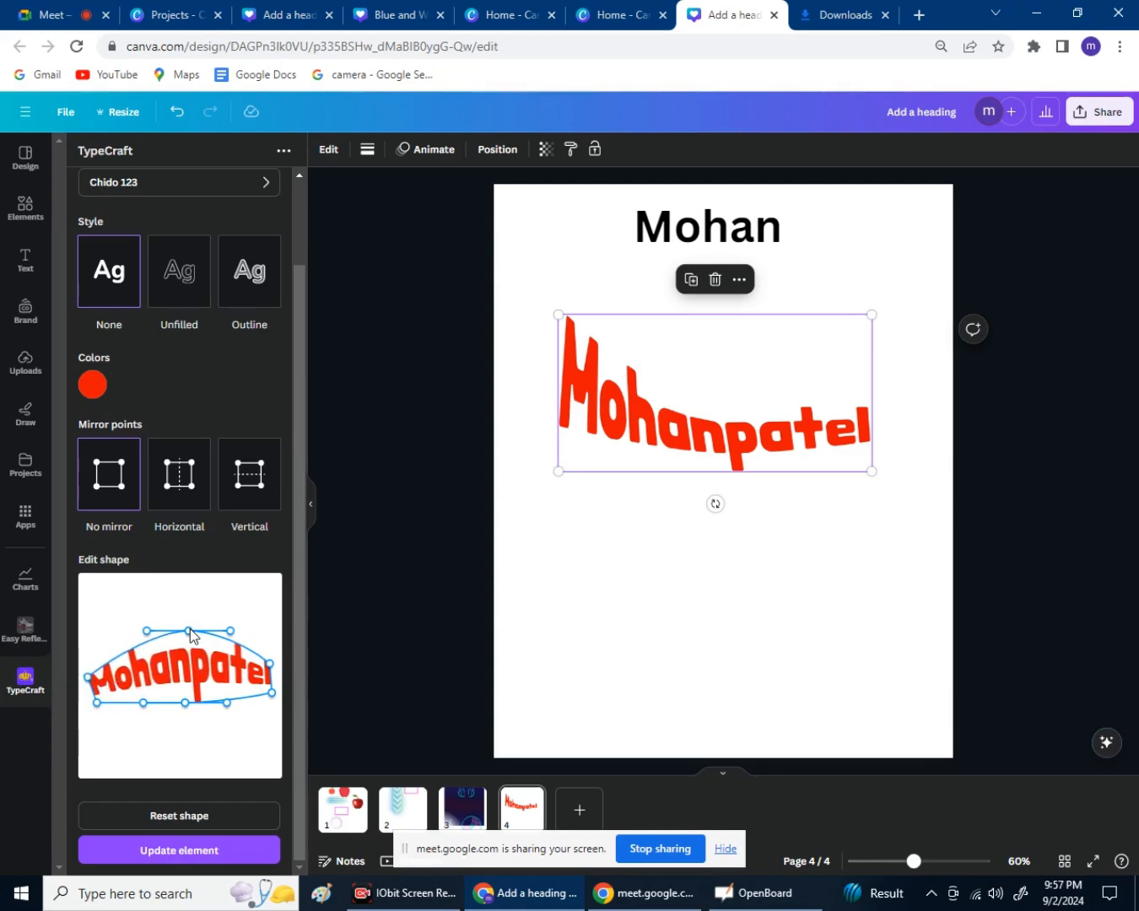
drag(189, 630, 194, 665)
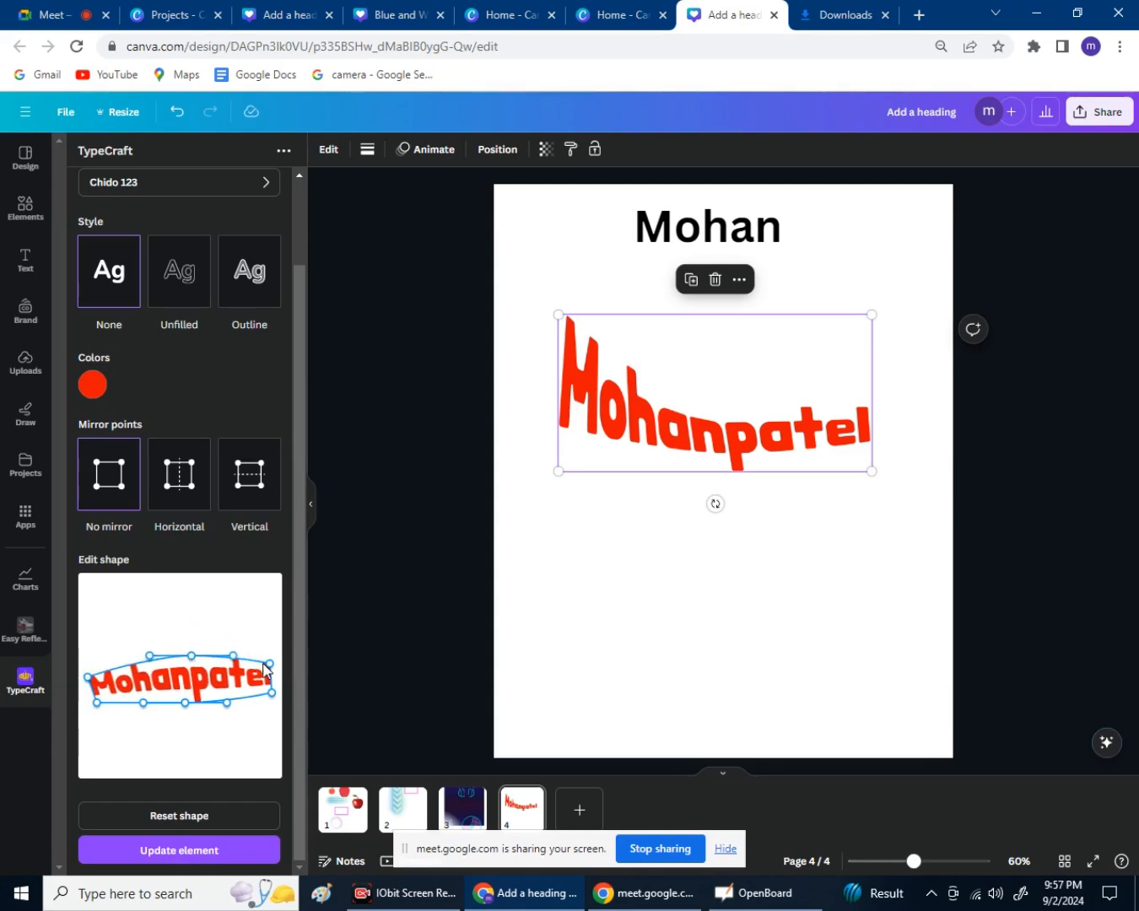
drag(268, 665, 272, 589)
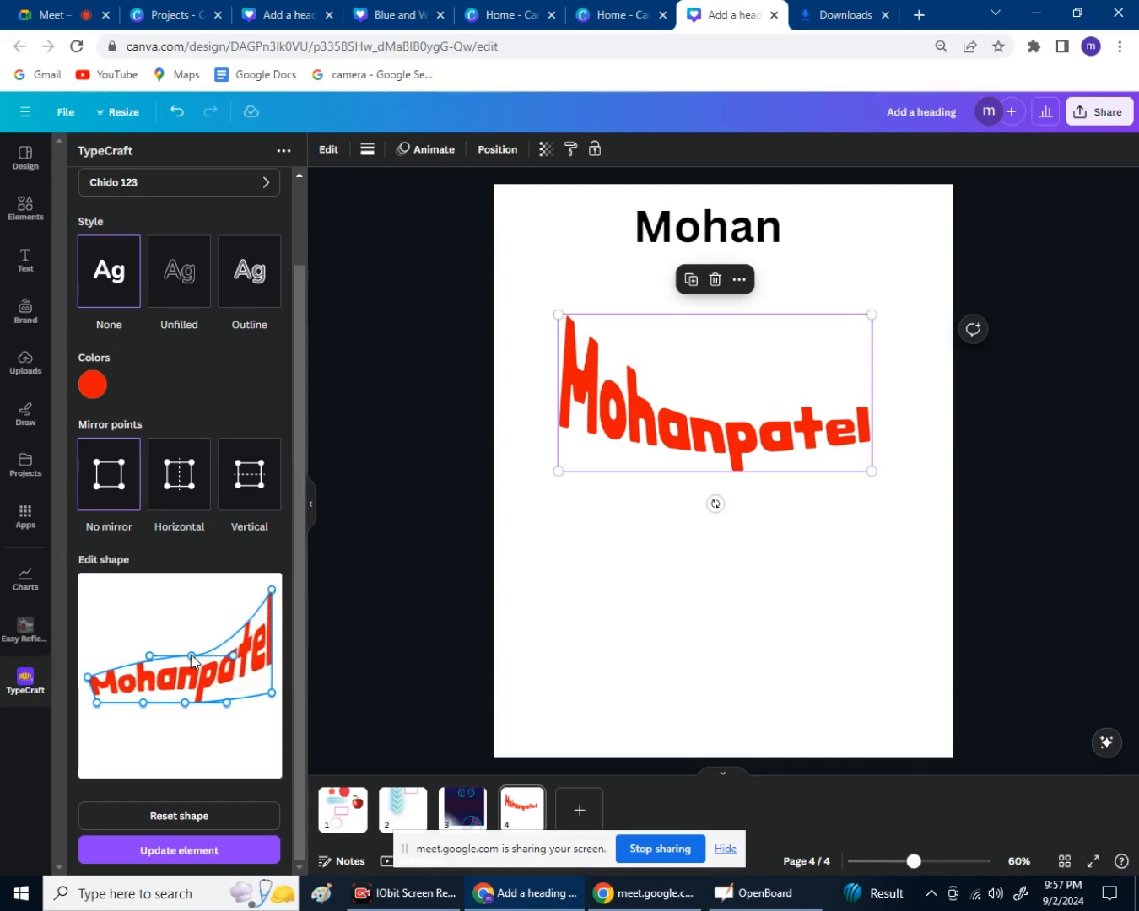
drag(192, 661, 224, 615)
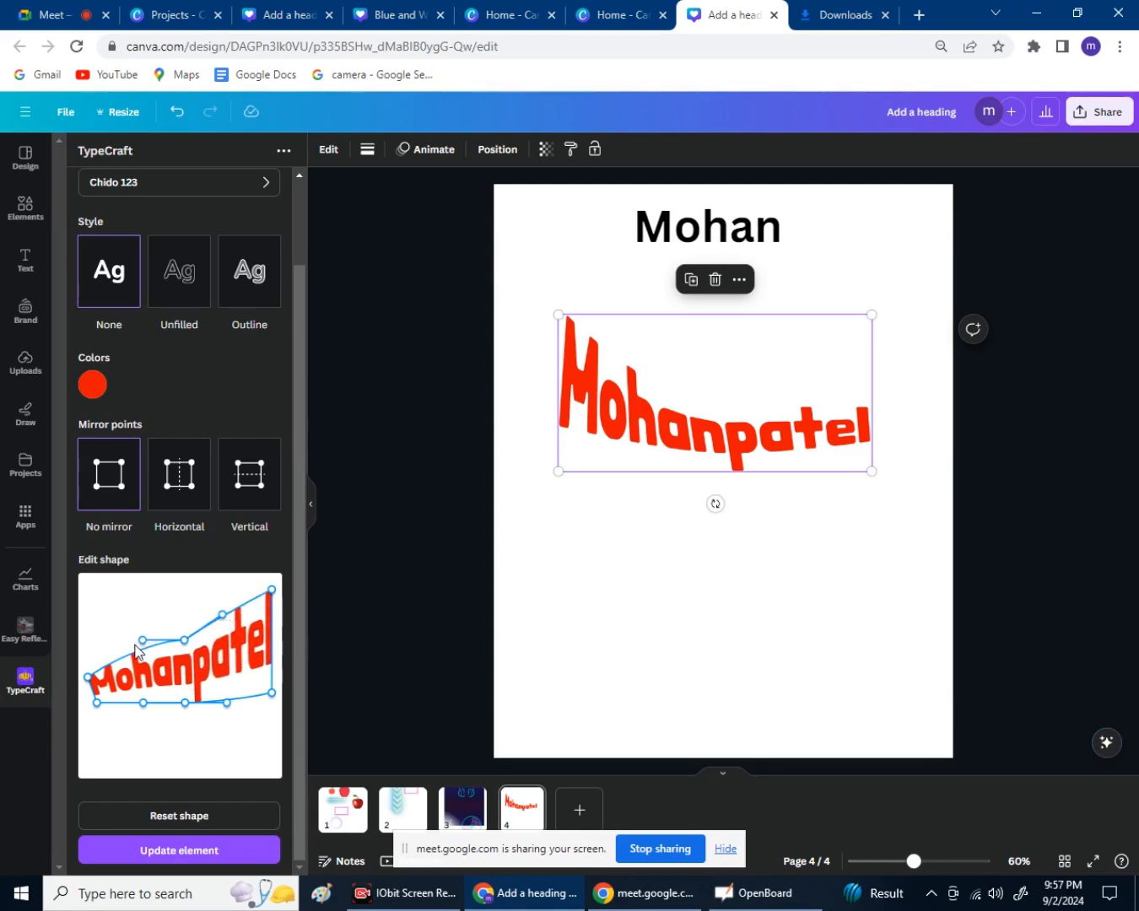
drag(141, 641, 145, 663)
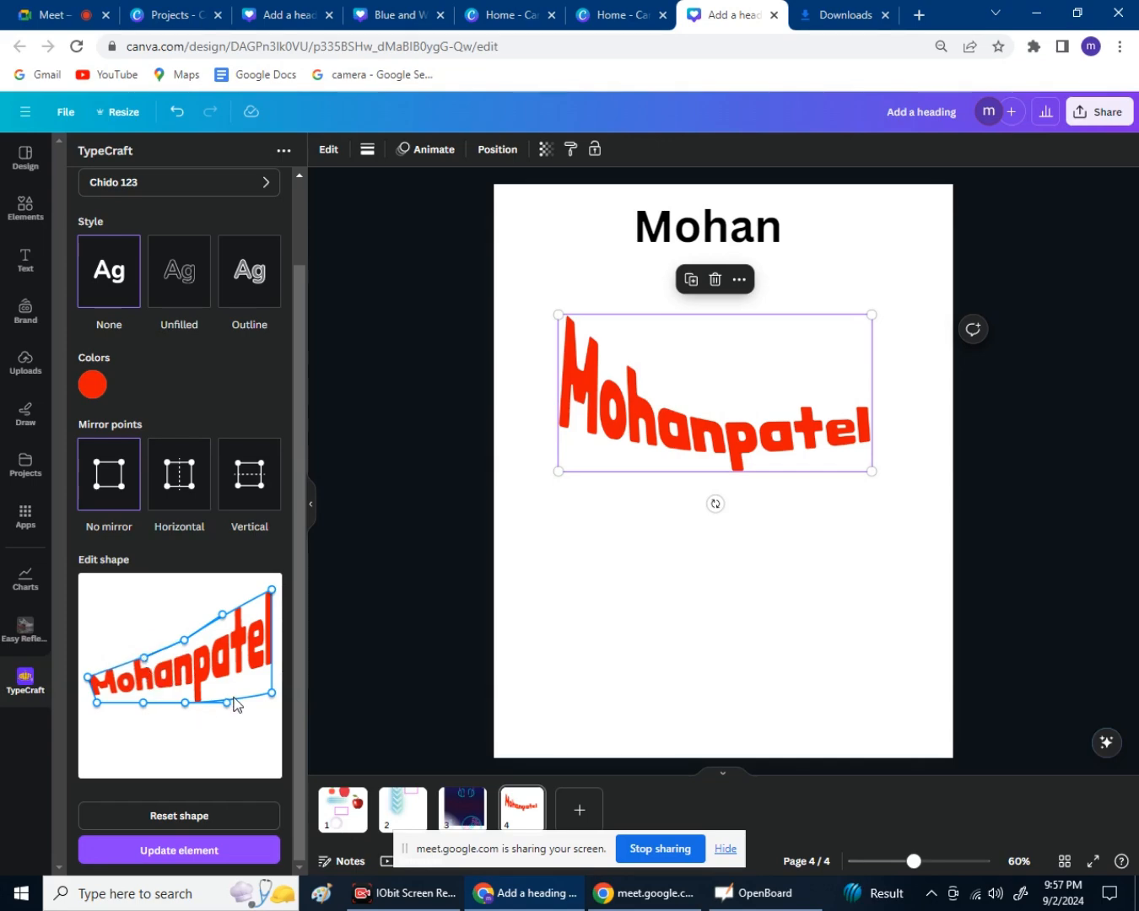
drag(272, 694, 283, 698)
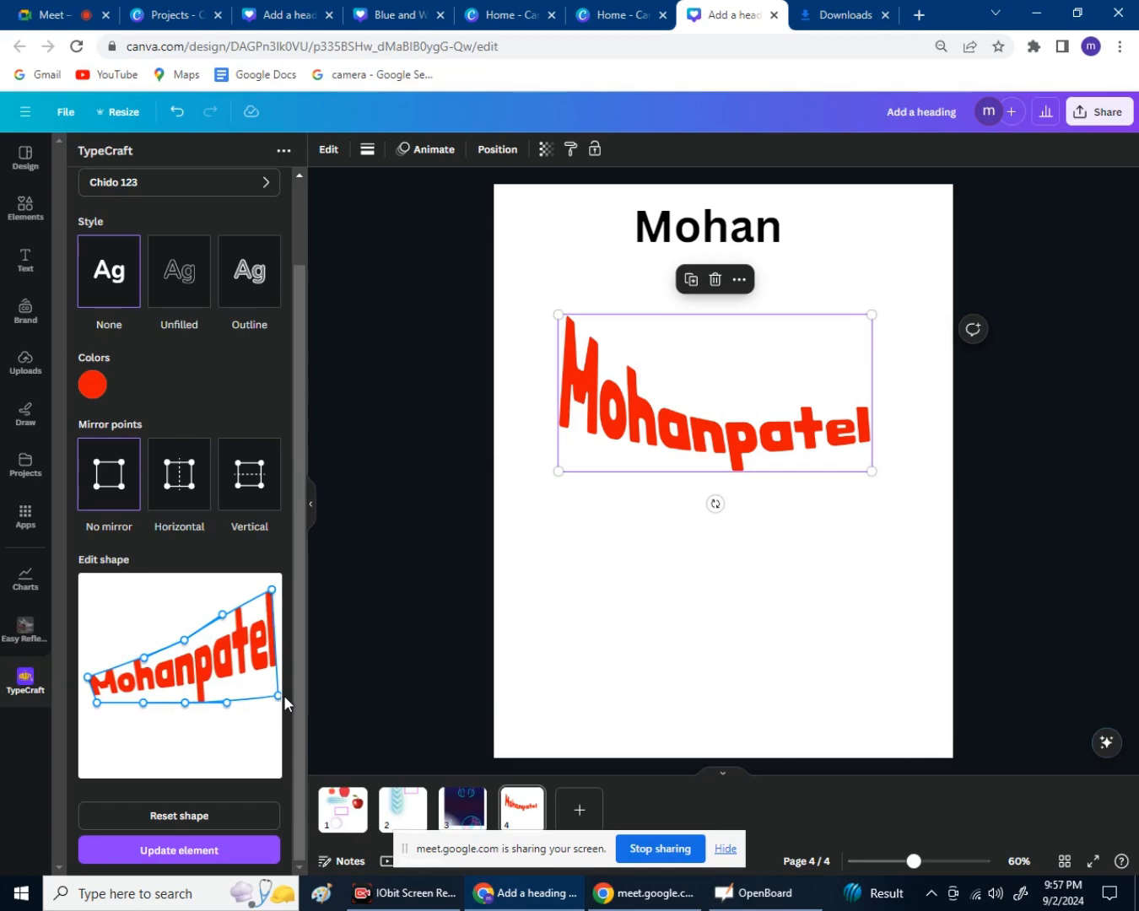
click(181, 857)
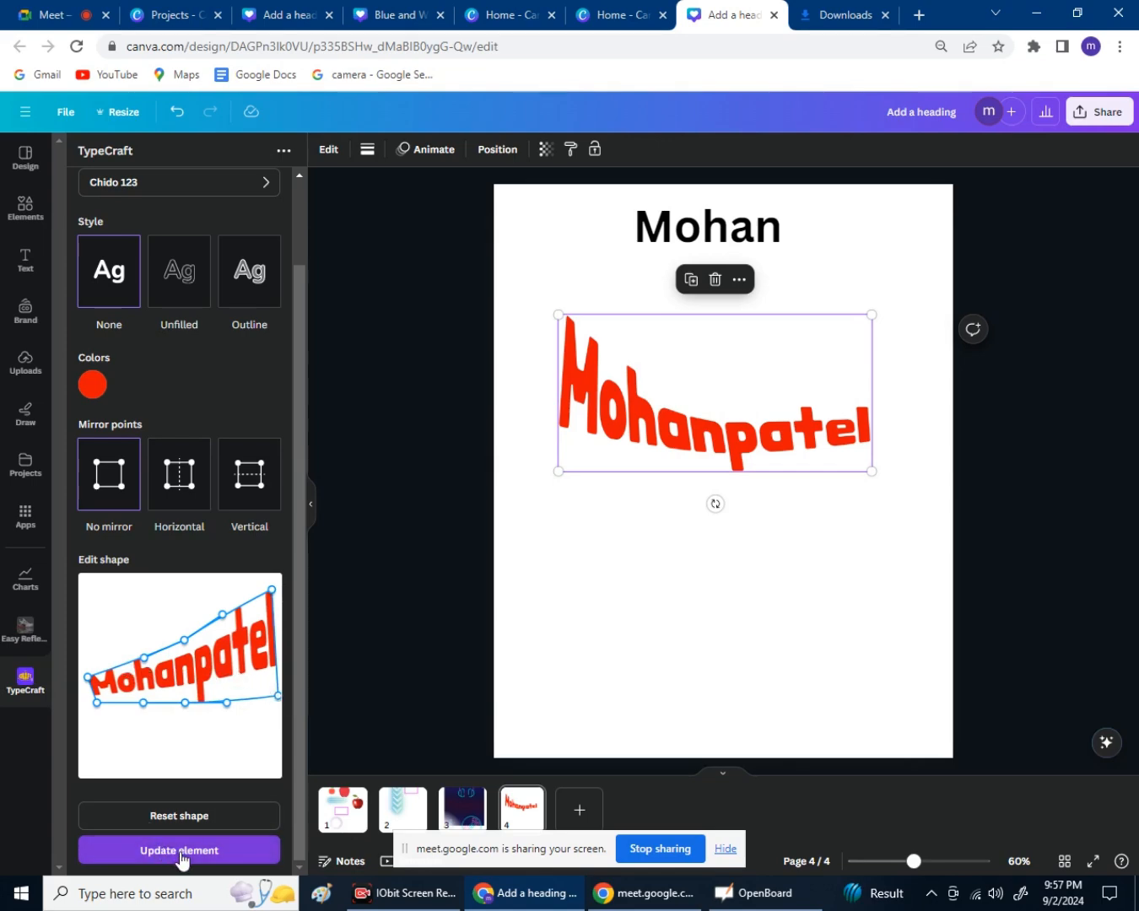
click(181, 857)
Move the red name text lower, restoring it after an accidental delete.
drag(663, 471, 654, 510)
click(708, 346)
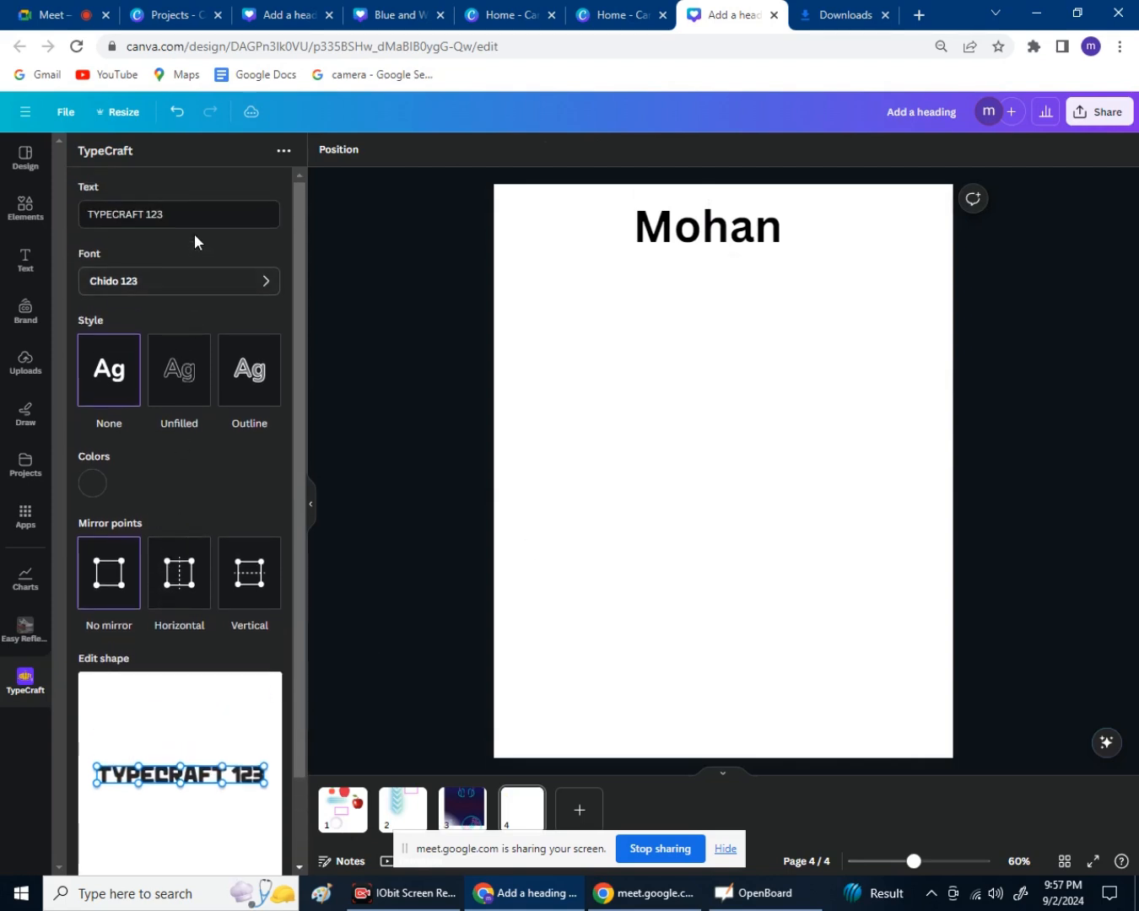
key(ctrl+z)
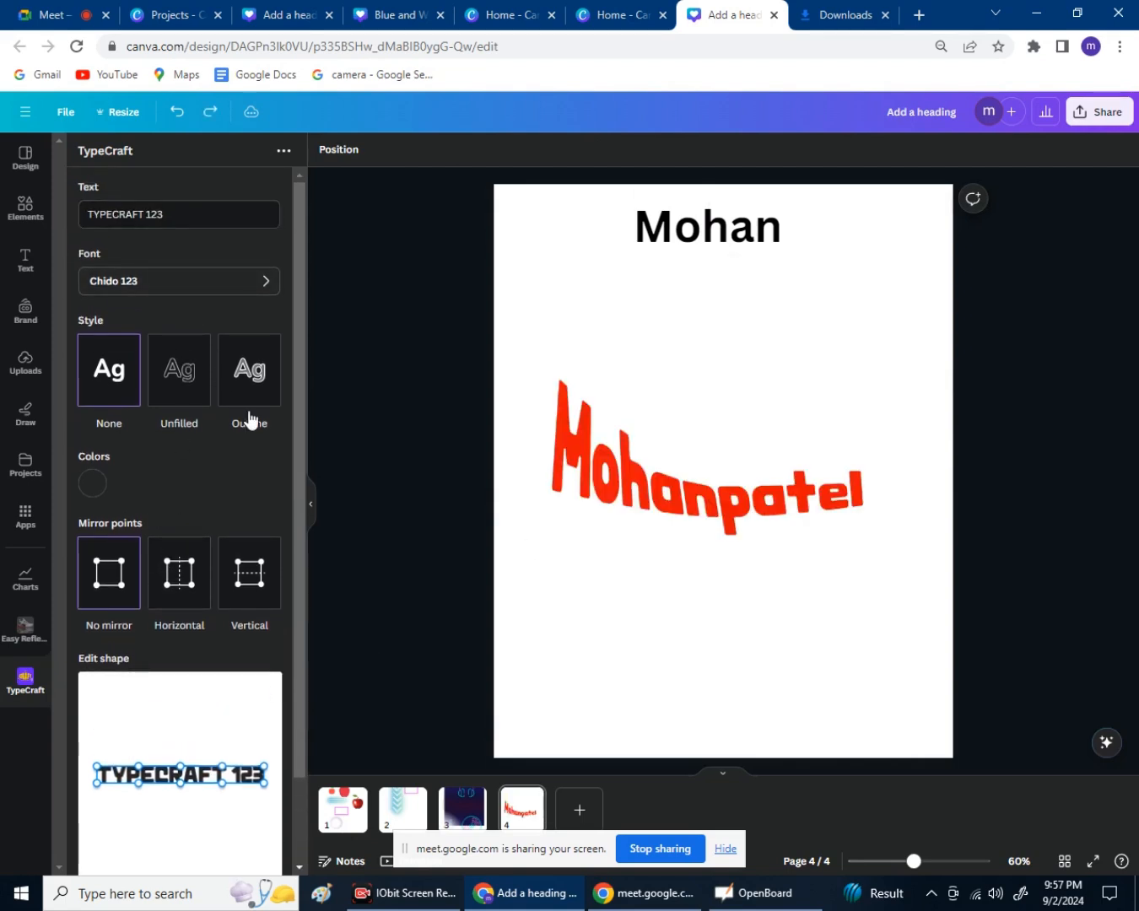
scroll(292, 706, down, 2)
click(549, 510)
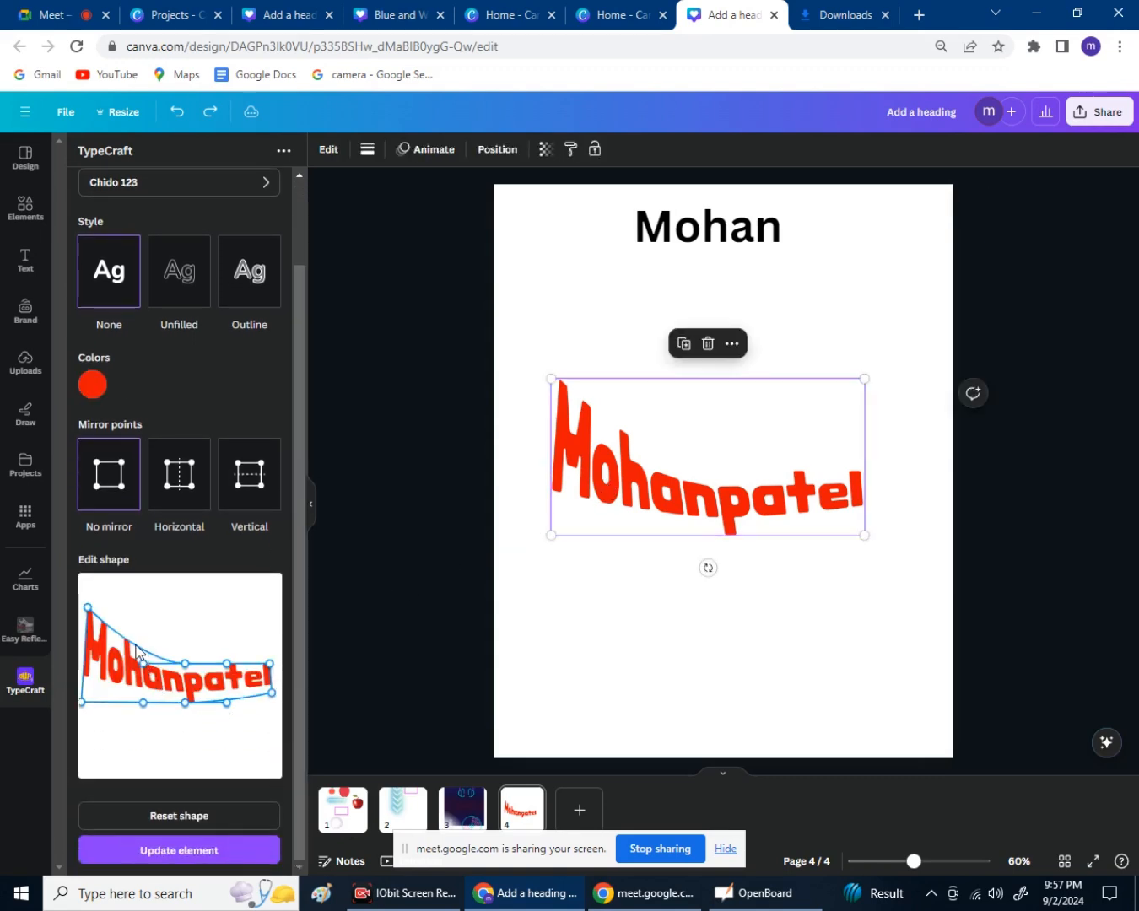
Reshape the warp with a downward-bowed baseline, dismissing the Upload Error message.
drag(87, 609, 83, 598)
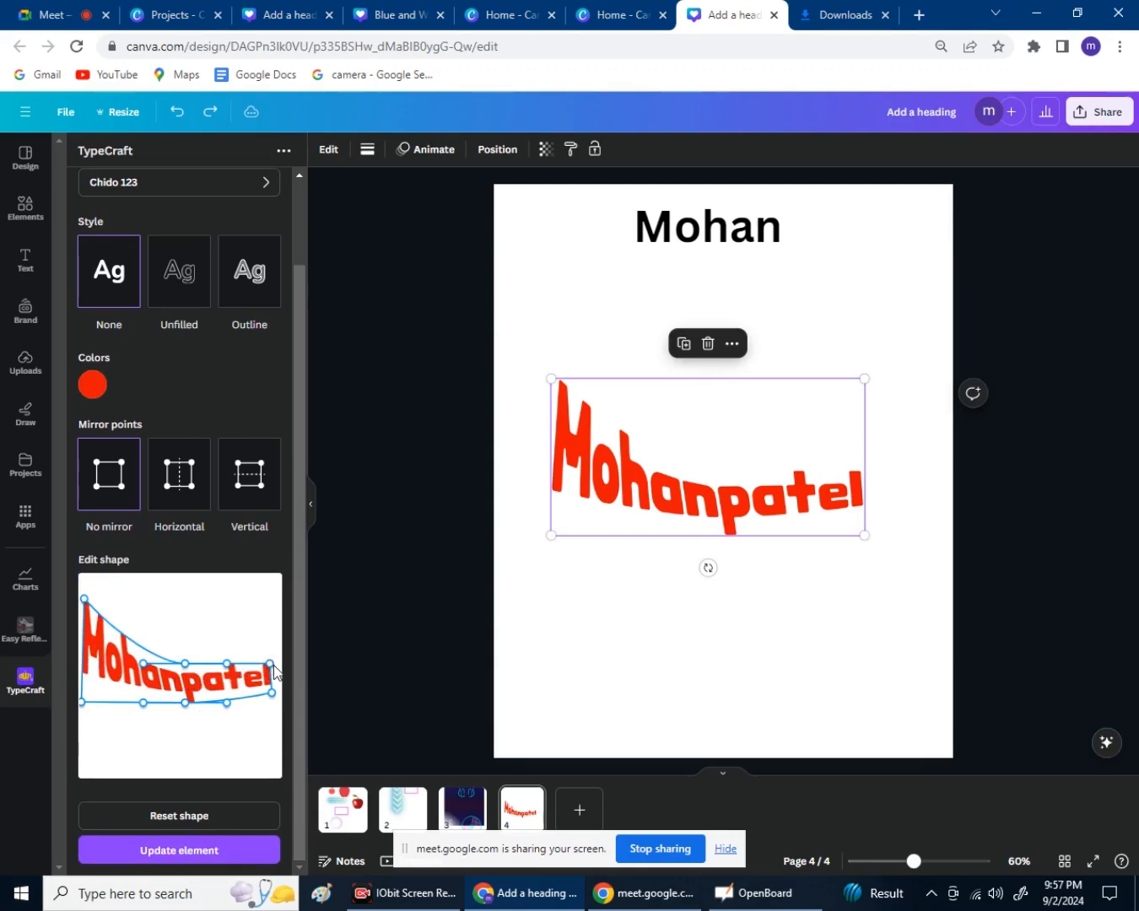
drag(273, 665, 280, 675)
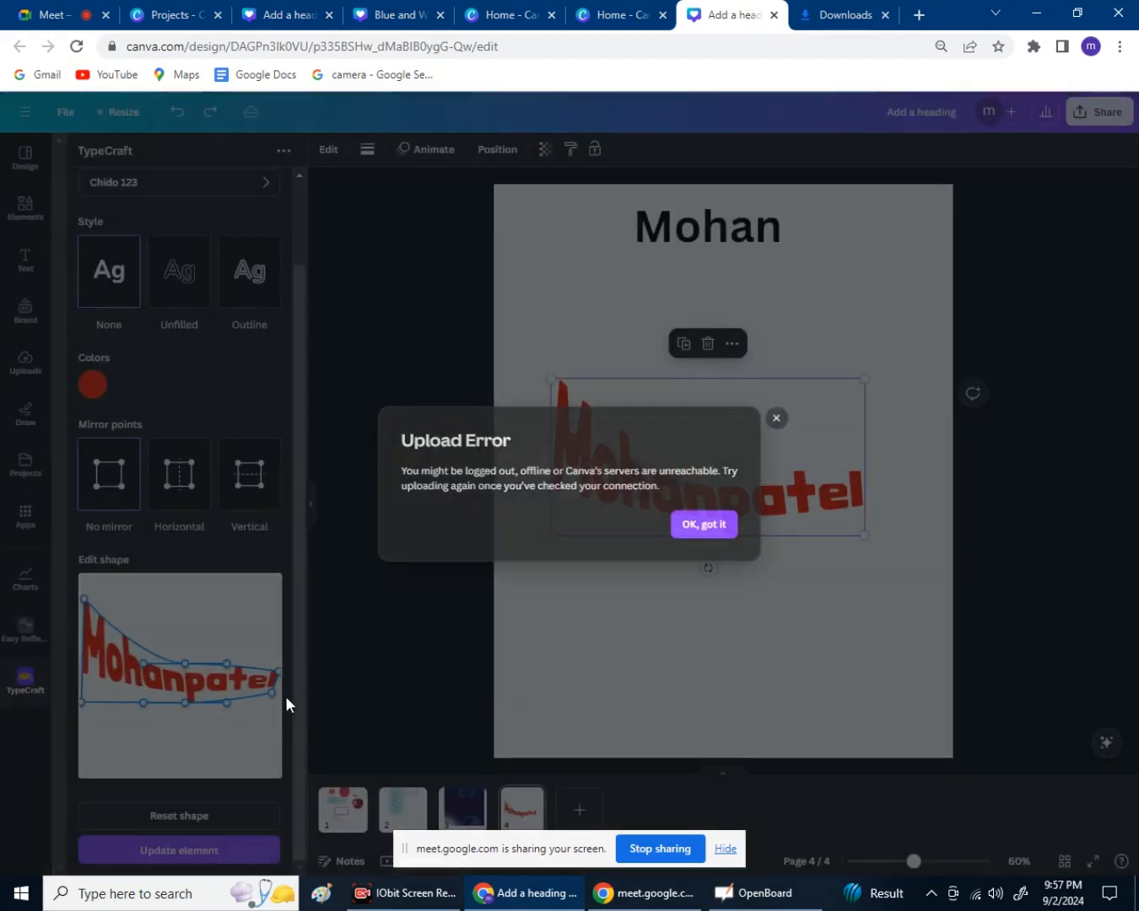
click(286, 698)
drag(272, 693, 281, 701)
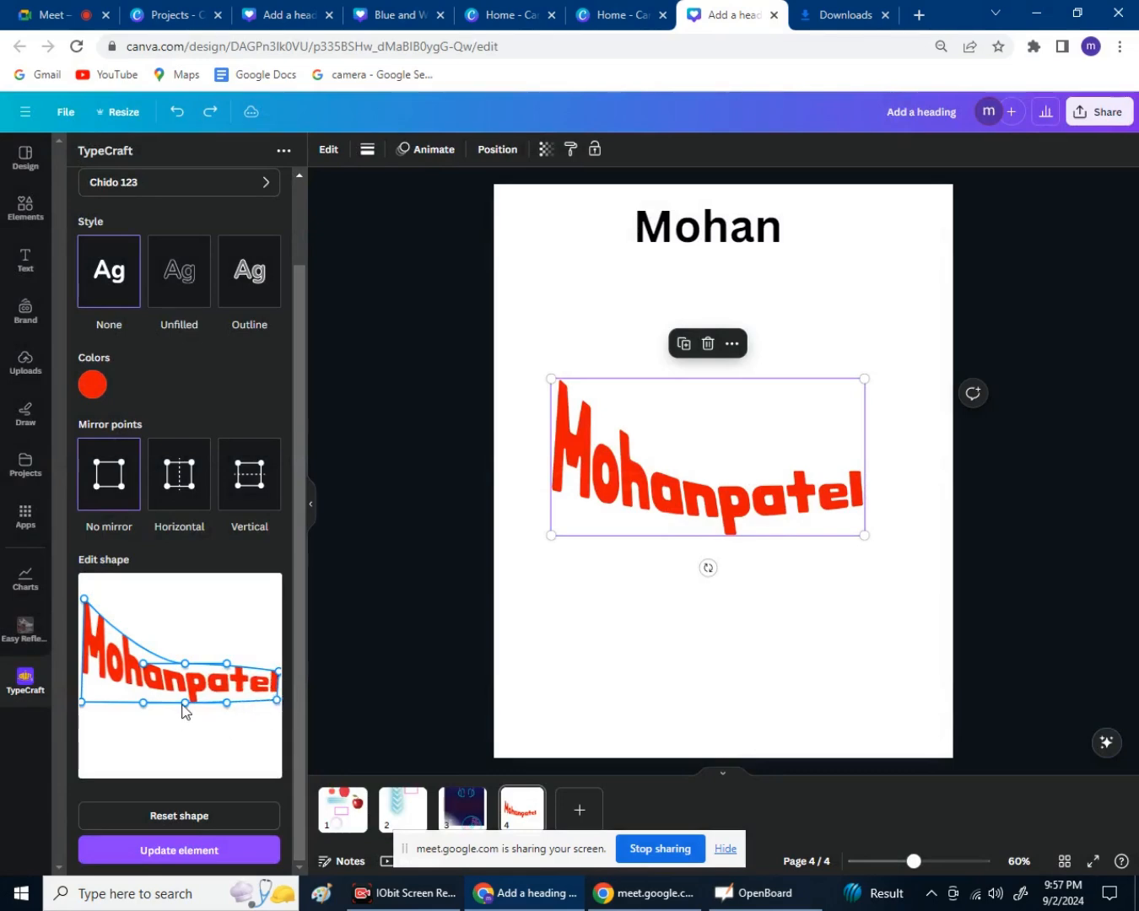
drag(183, 706, 169, 742)
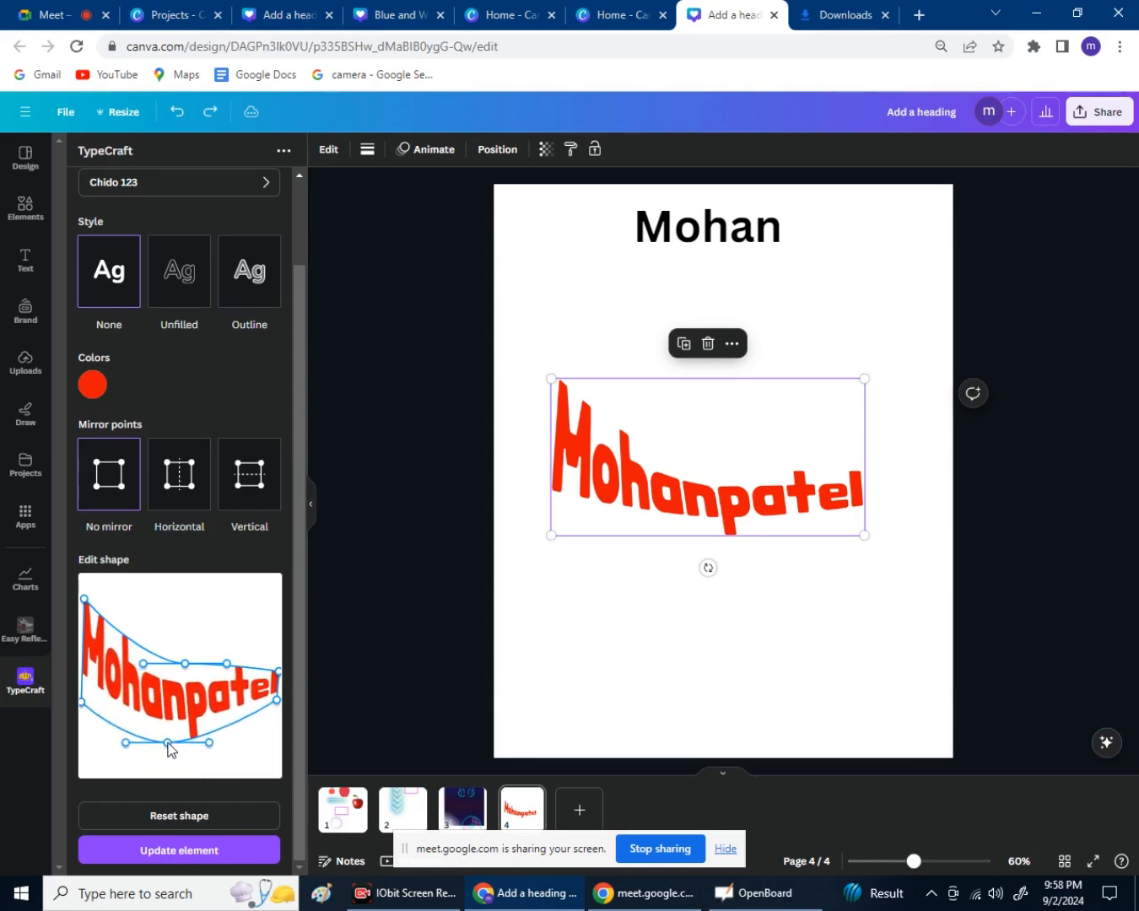
Make the name text pink-purple with an unfilled Outline style.
click(92, 393)
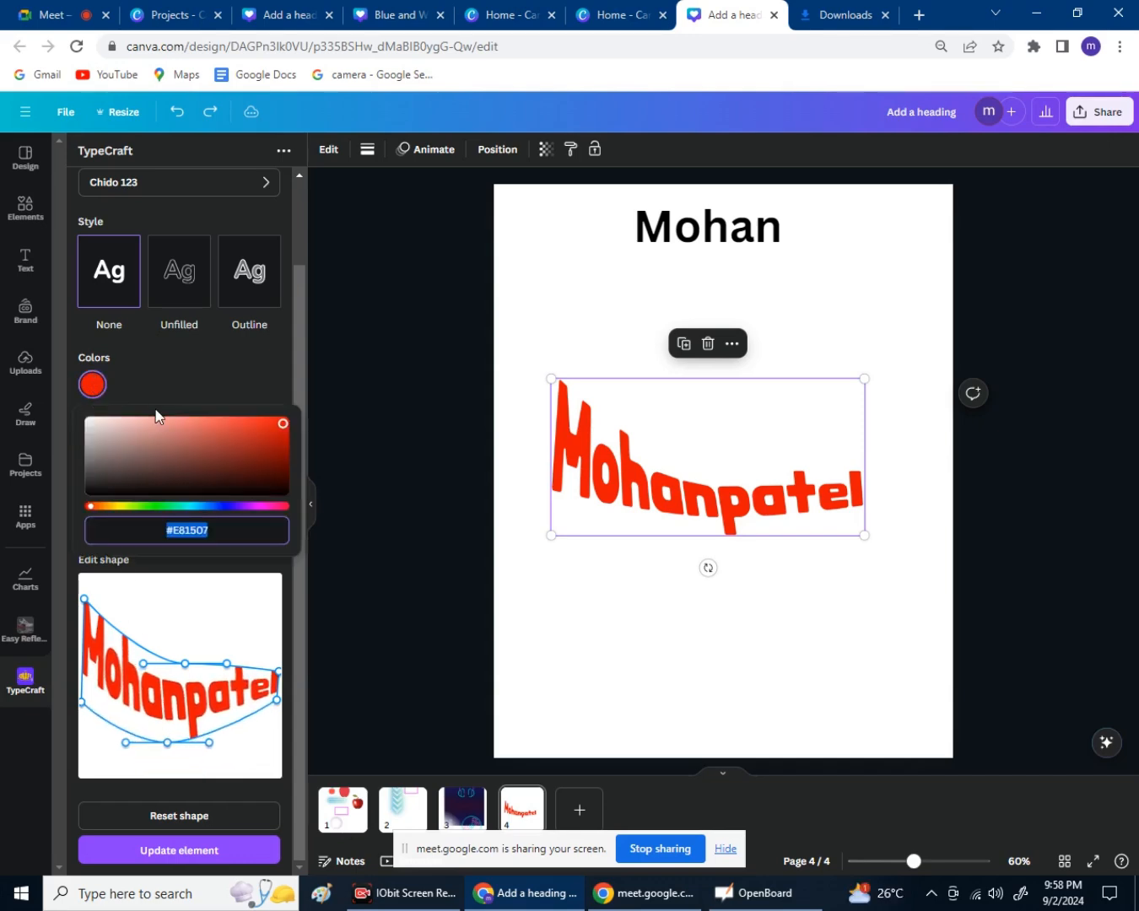
click(244, 445)
drag(236, 507, 223, 506)
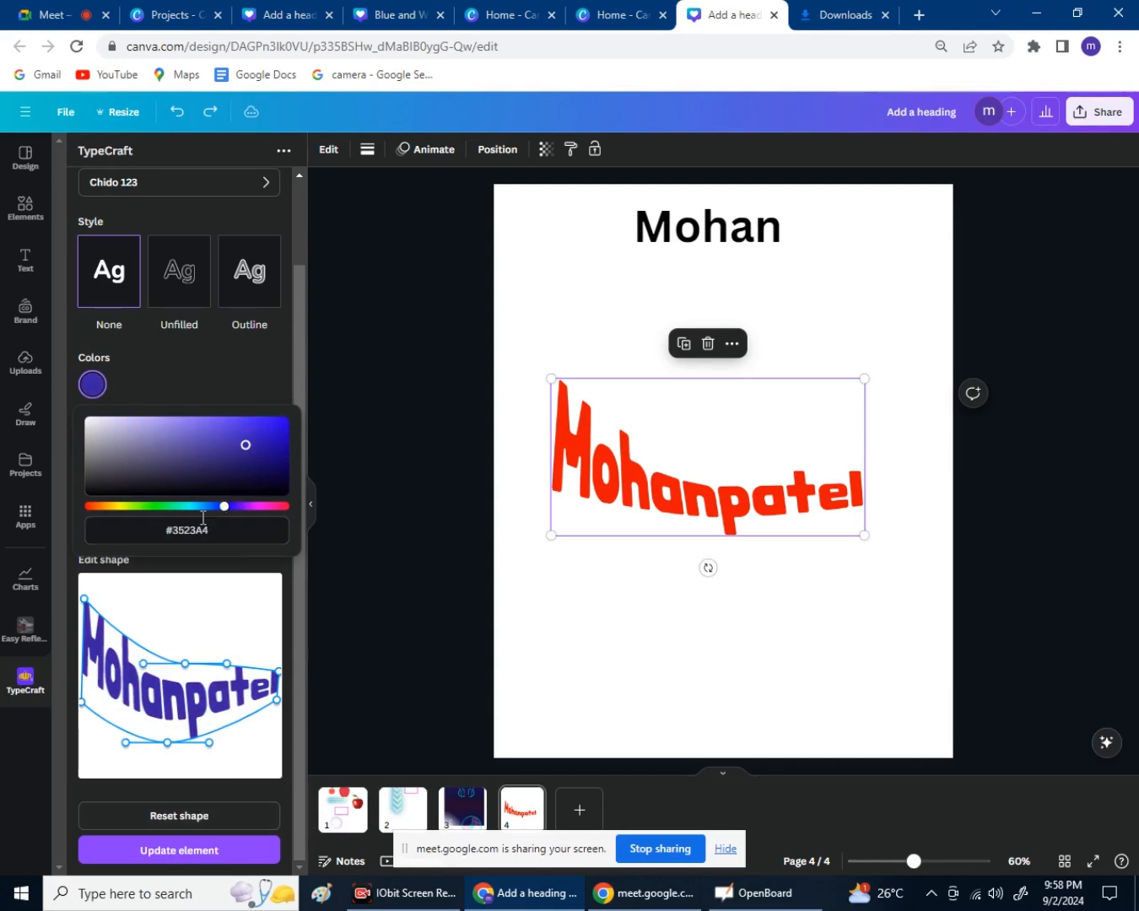
click(217, 403)
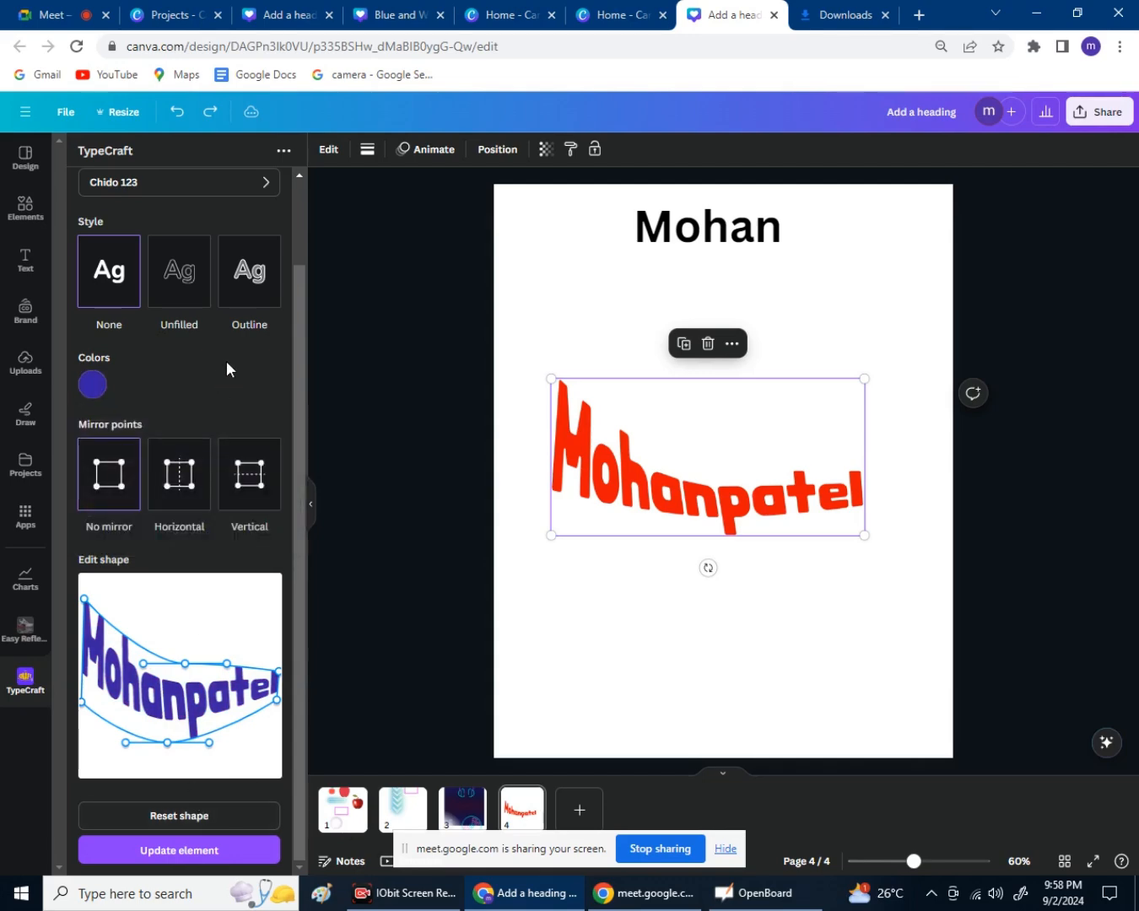
click(239, 298)
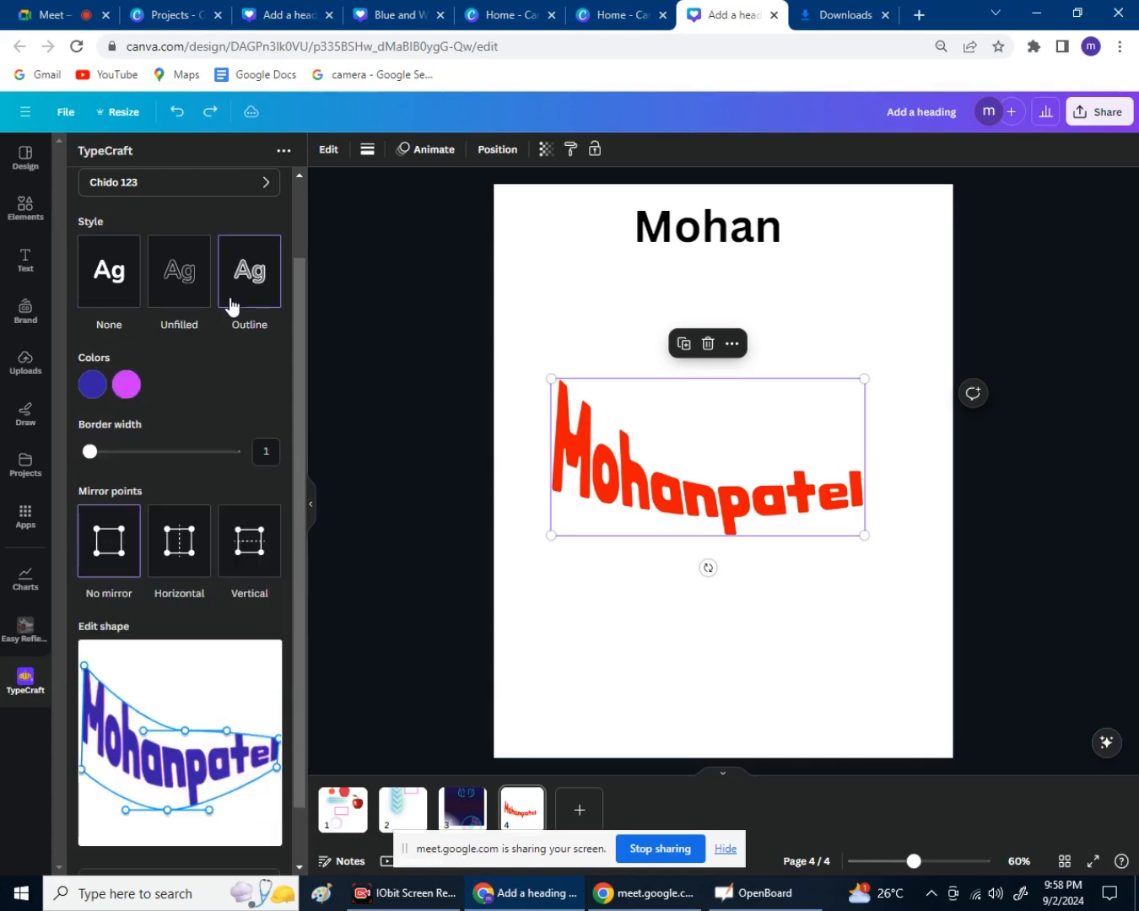
click(185, 305)
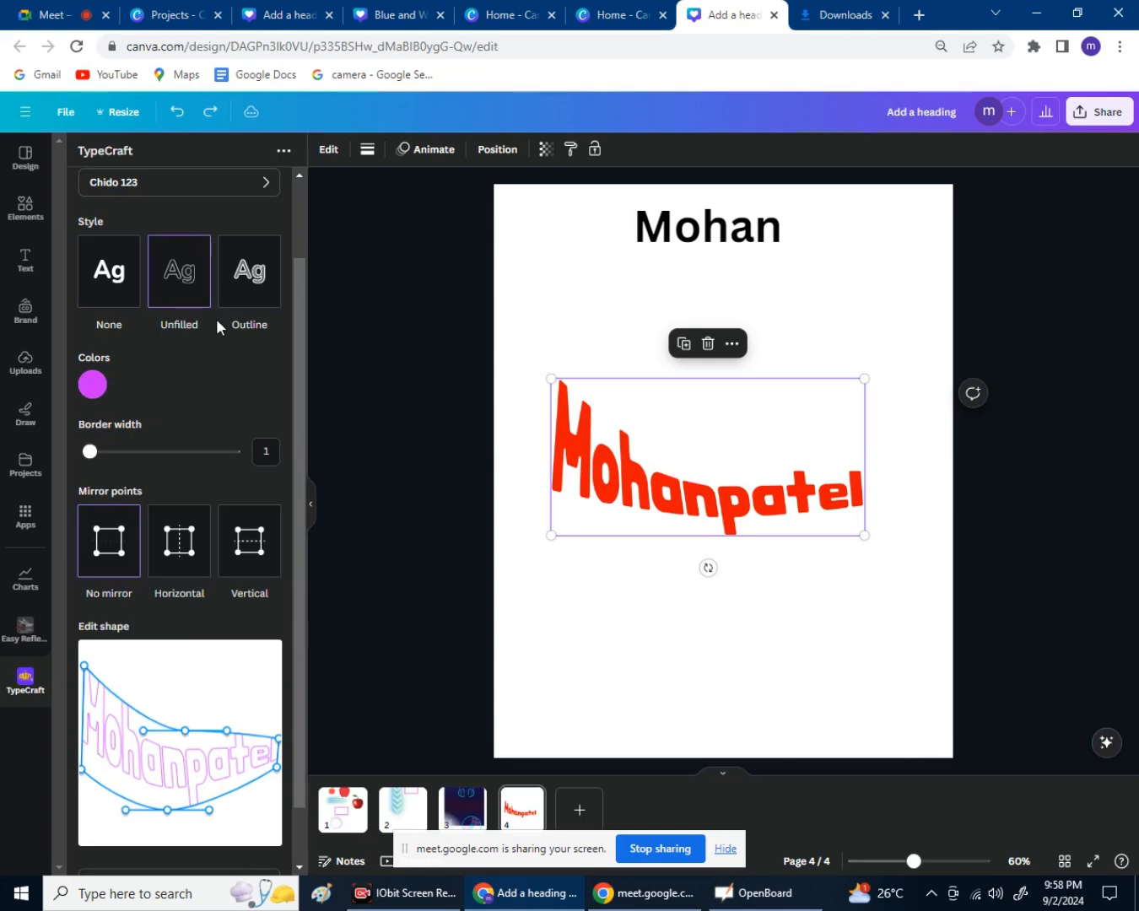
Raise the warp's bottom curve slightly and shift the outlined text right on page 4.
scroll(174, 393, up, 1)
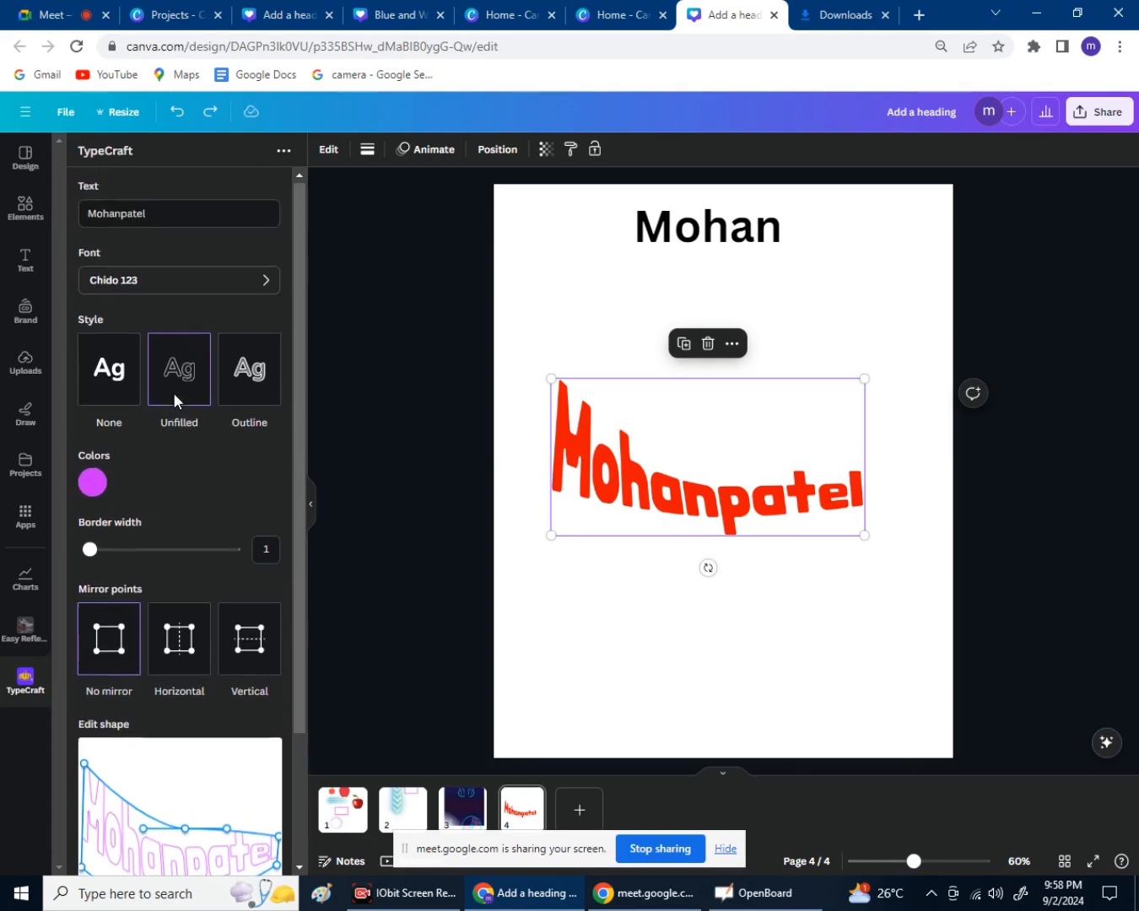
scroll(174, 394, down, 3)
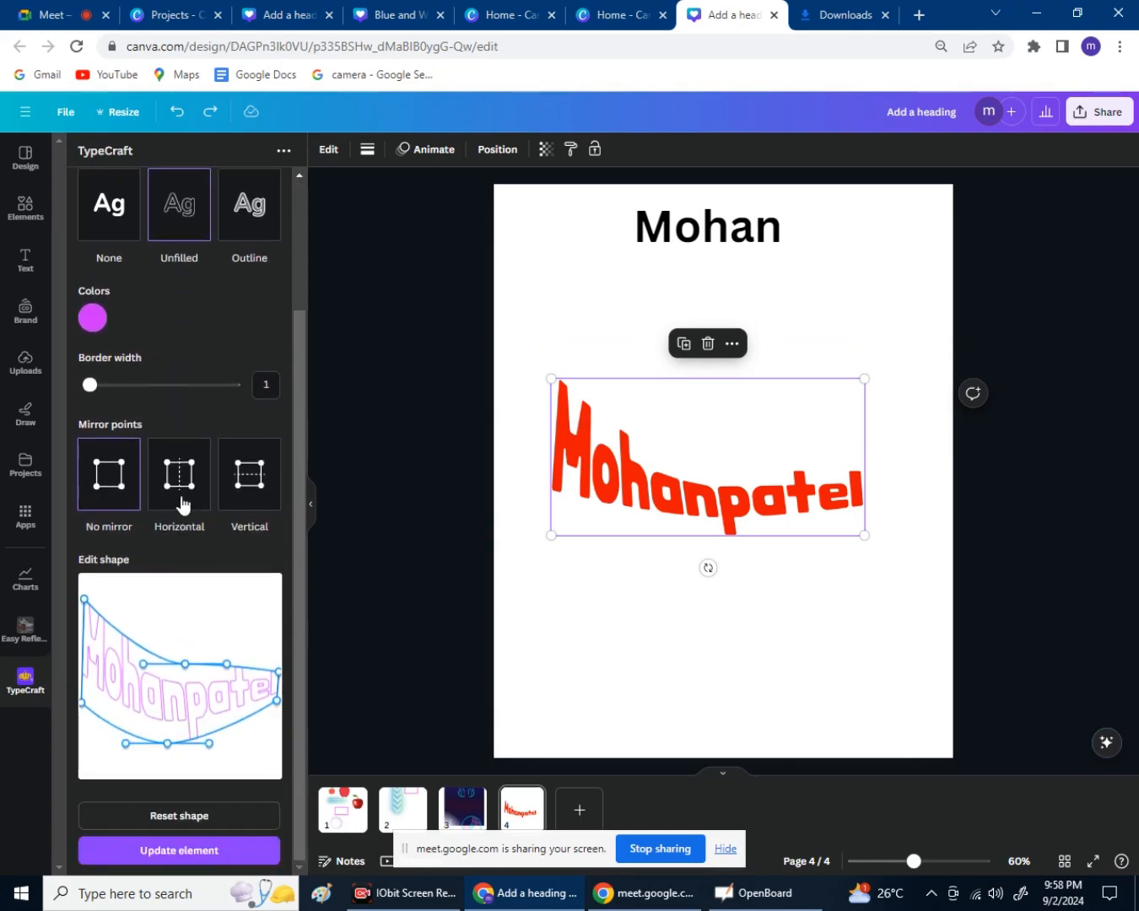
scroll(187, 477, up, 2)
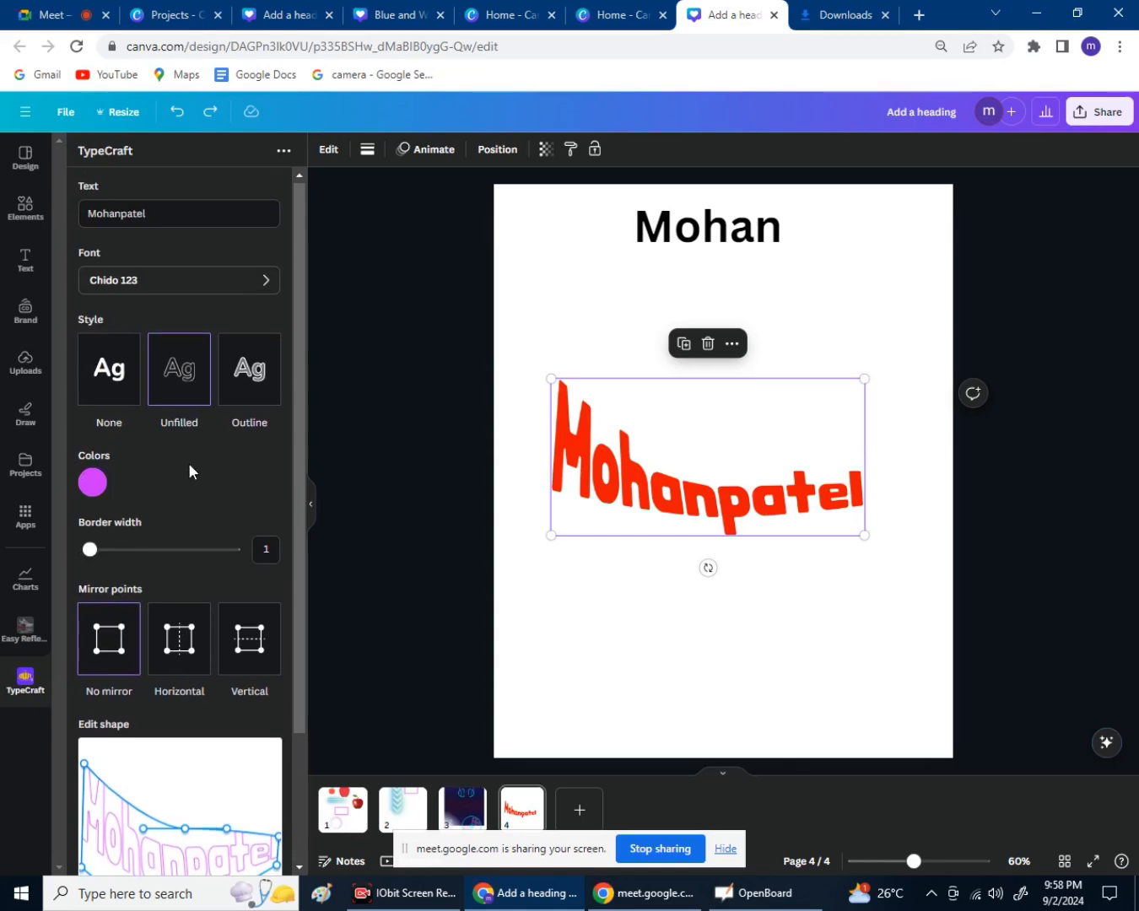
scroll(188, 468, down, 2)
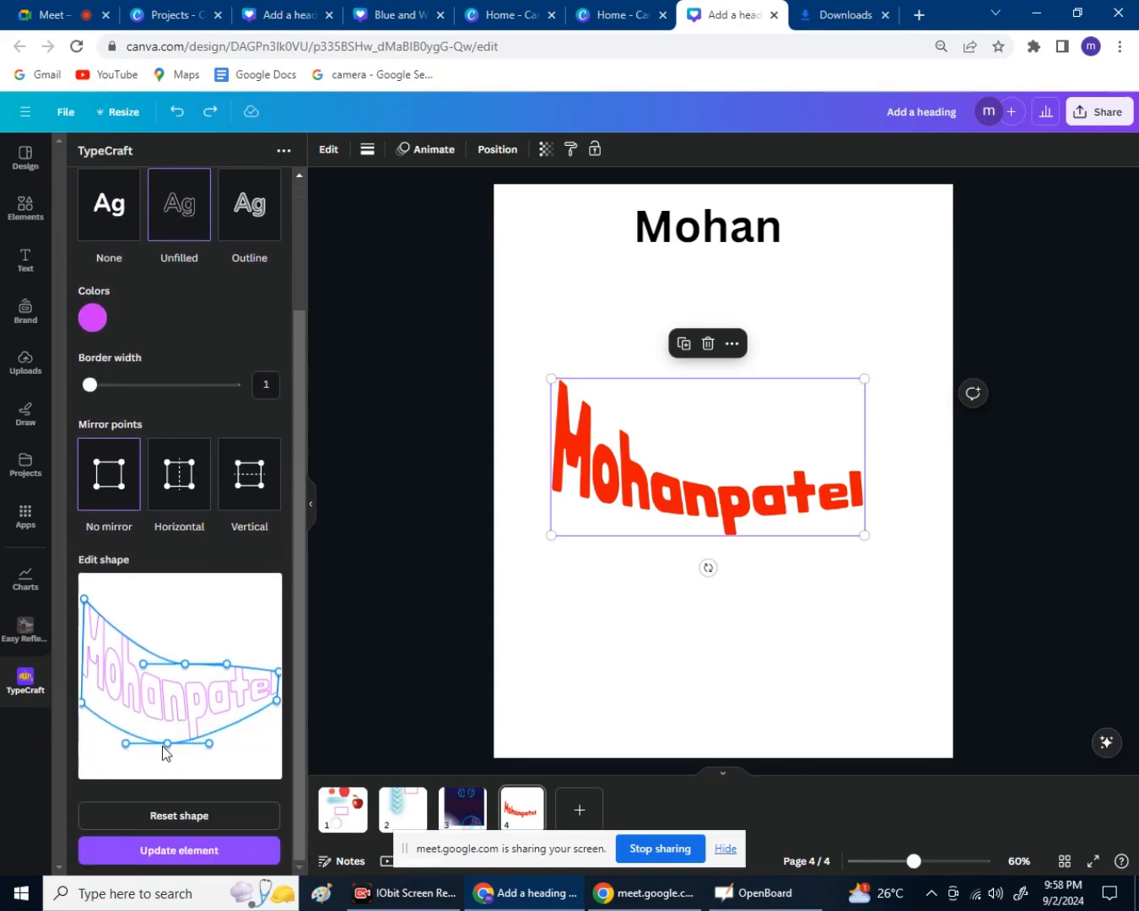
drag(169, 743, 172, 727)
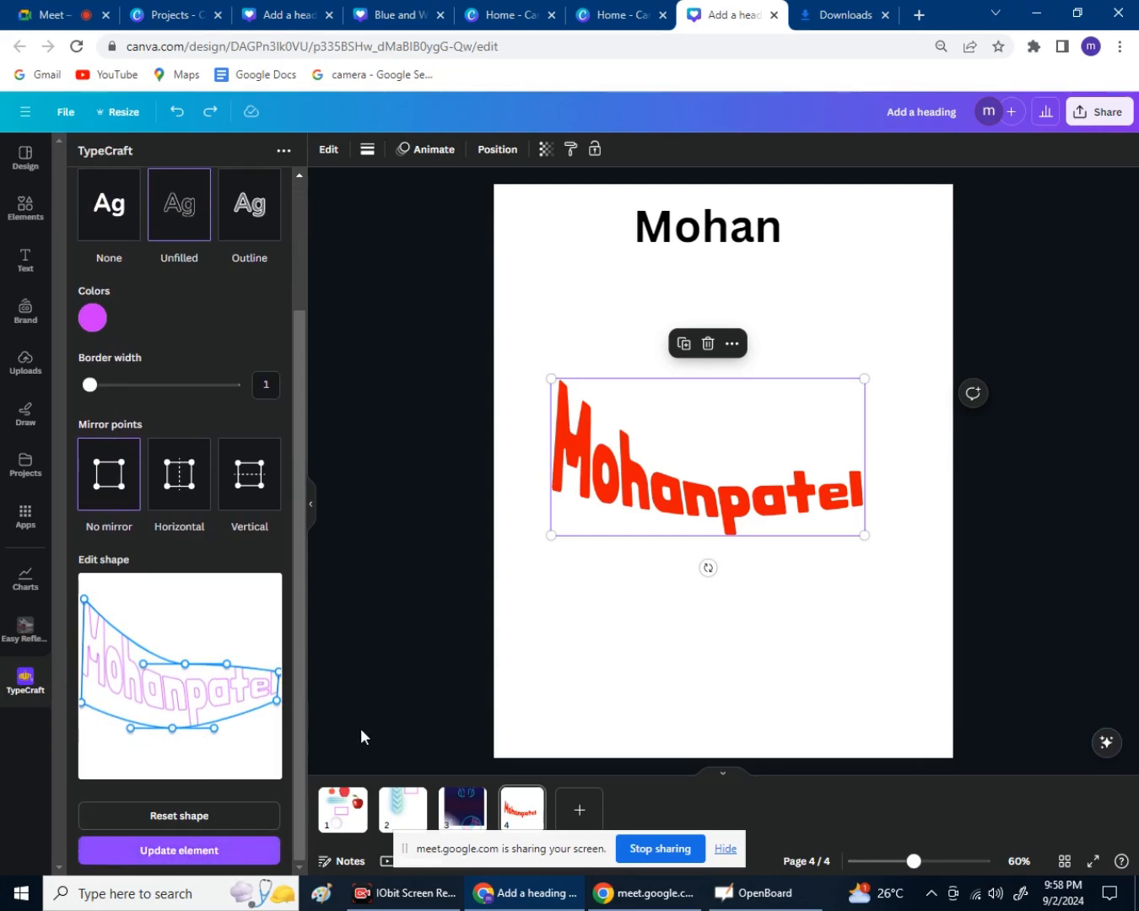
drag(685, 477, 723, 477)
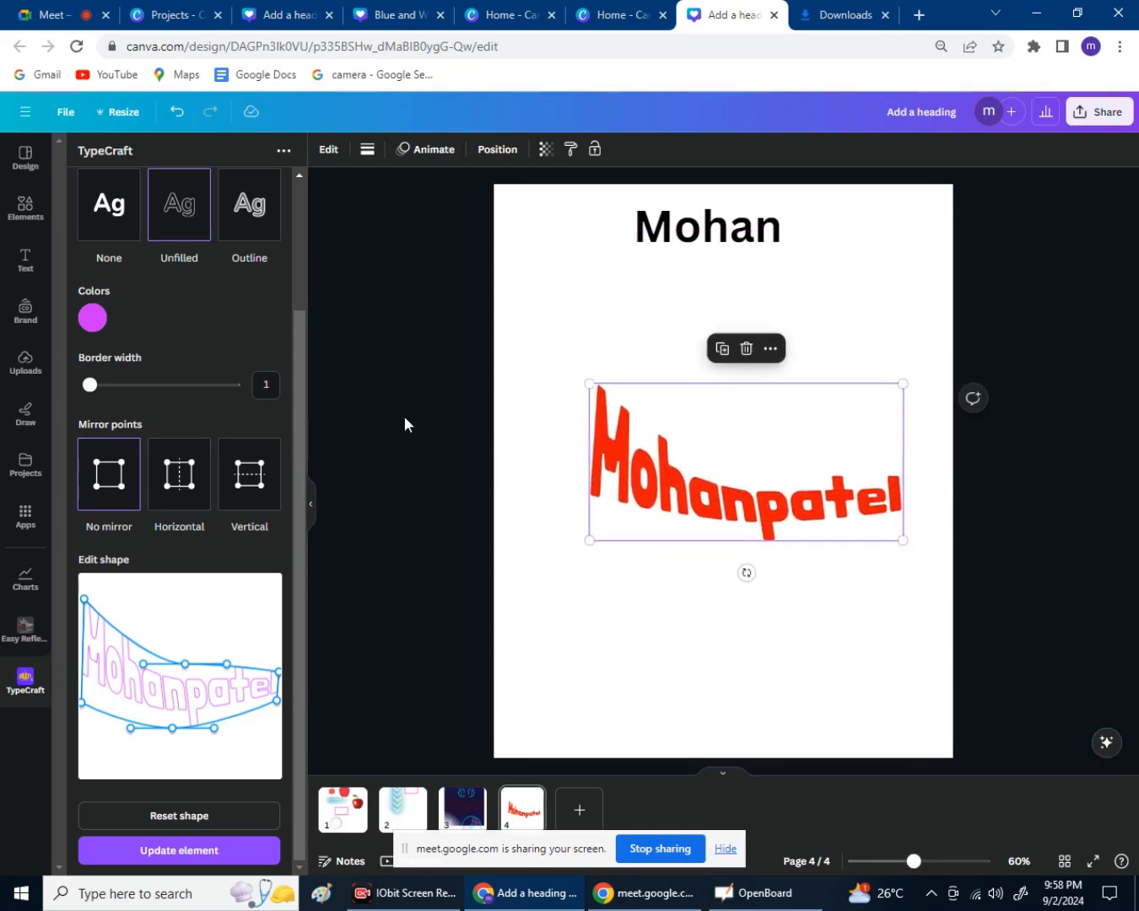
click(382, 461)
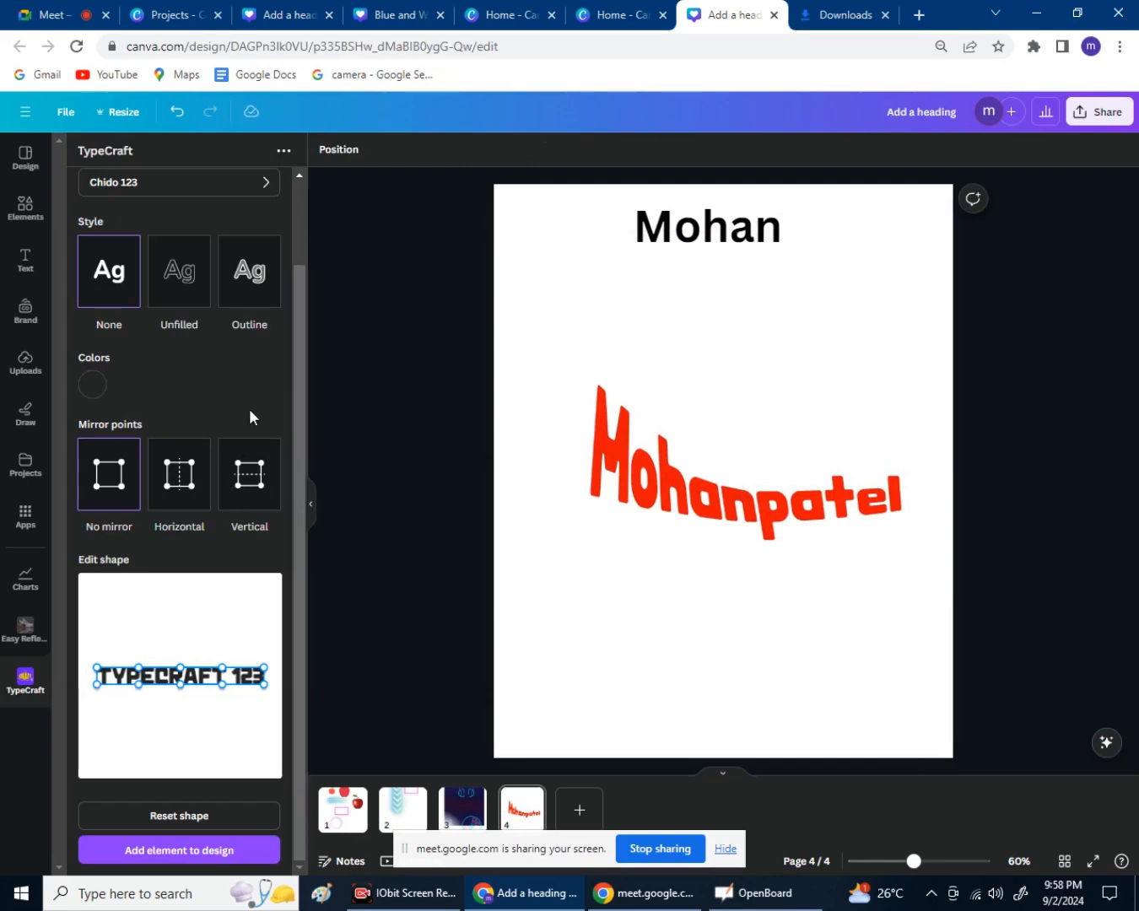
scroll(230, 419, up, 2)
scroll(230, 419, down, 2)
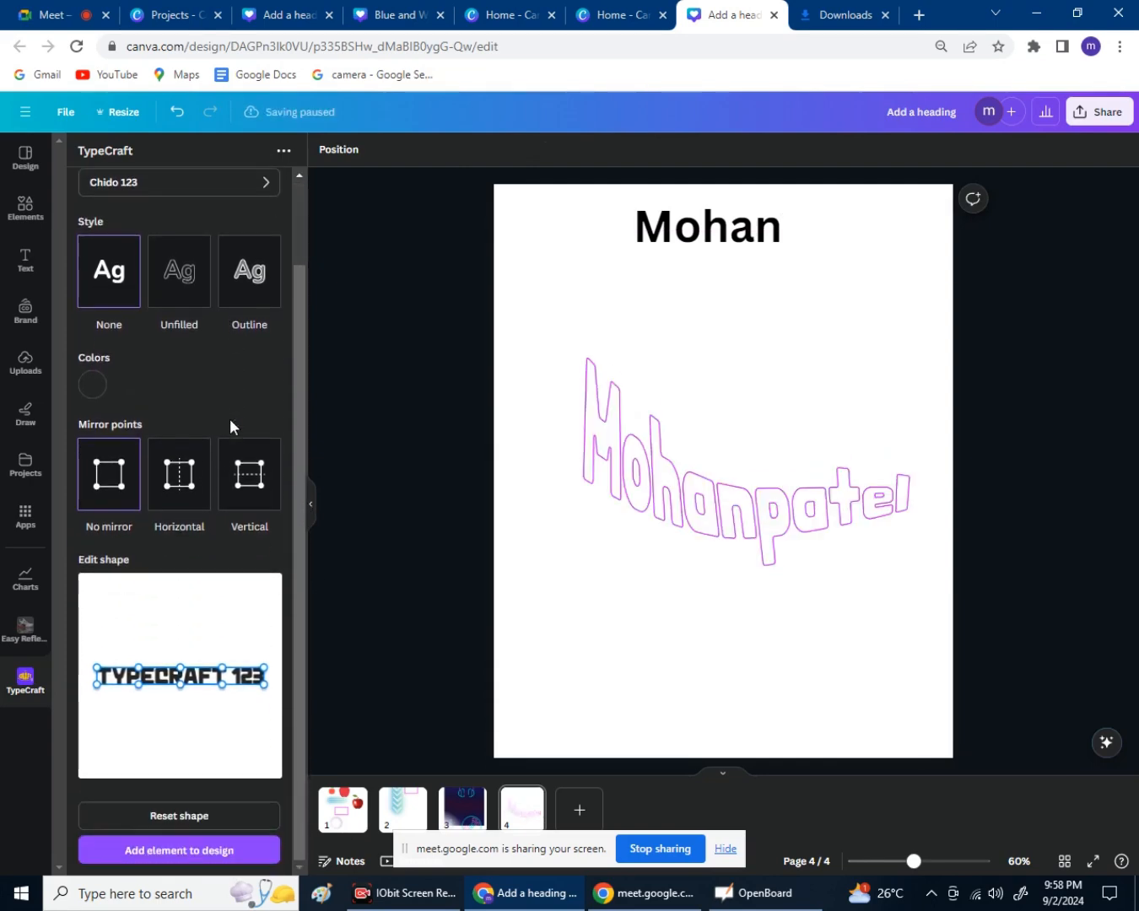
scroll(230, 418, up, 2)
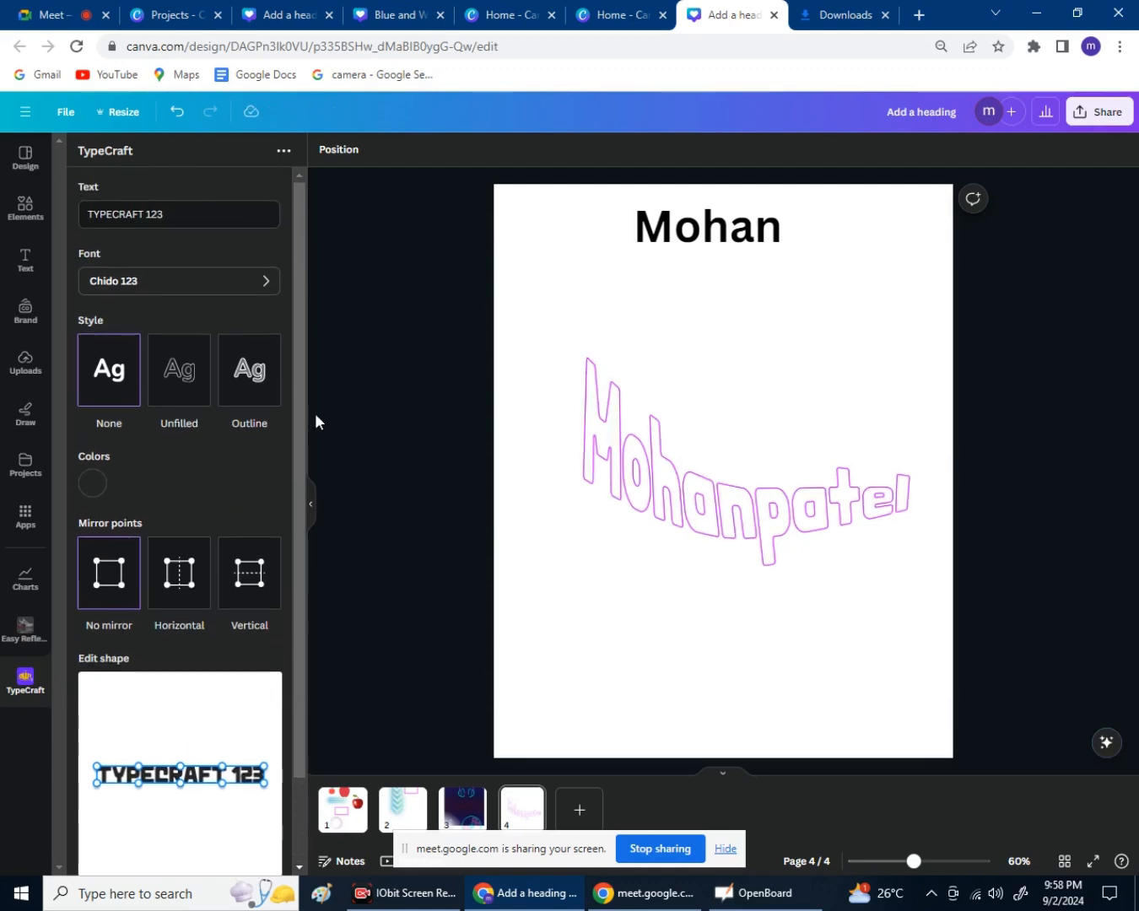
Collapse the TypeCraft panel, clear the apps search, and view the Text Maker details.
click(314, 511)
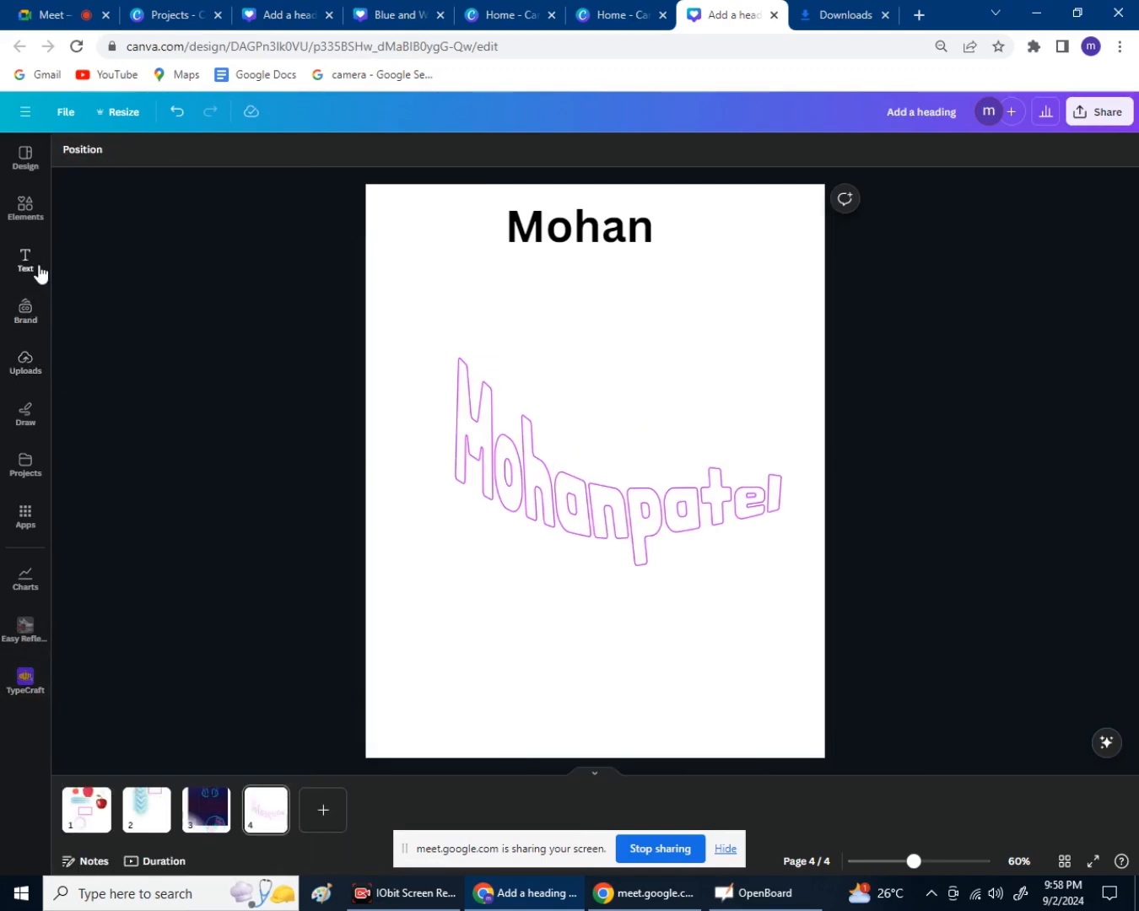
click(32, 530)
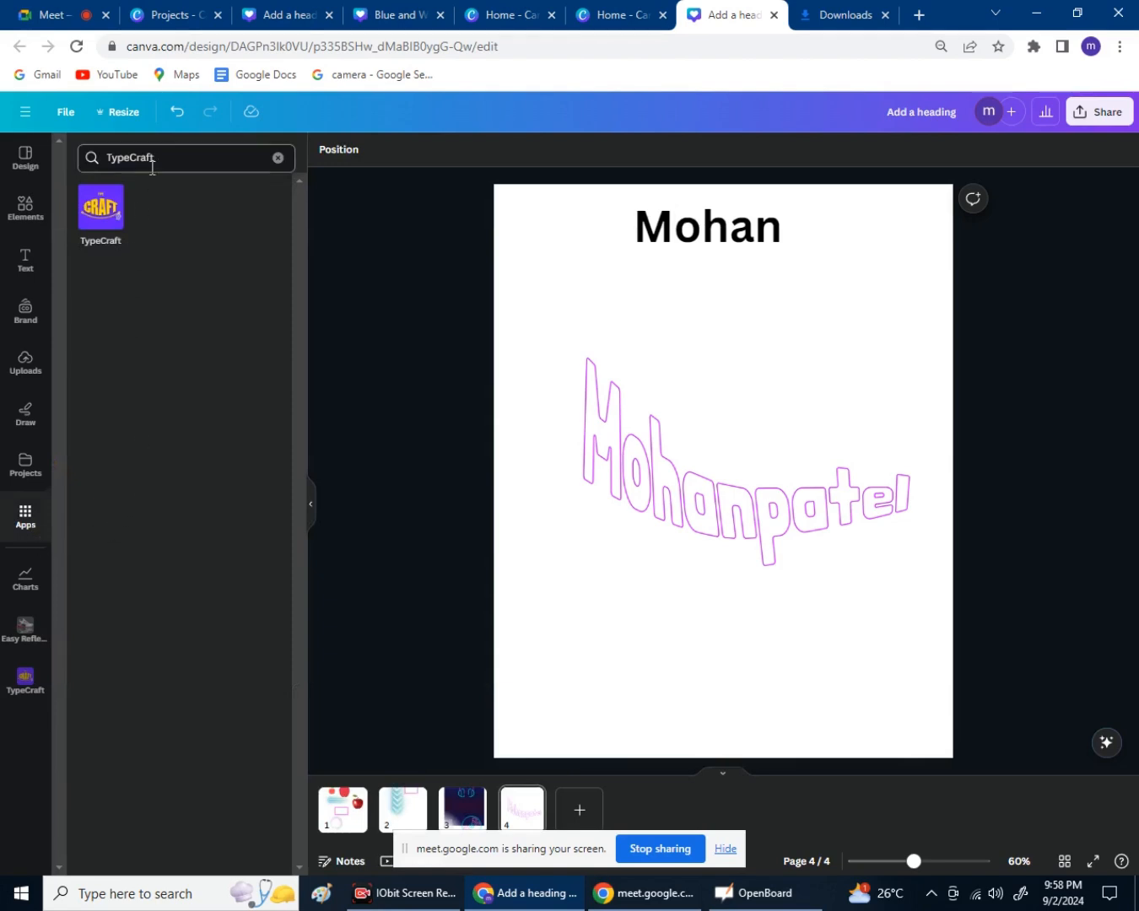
click(278, 159)
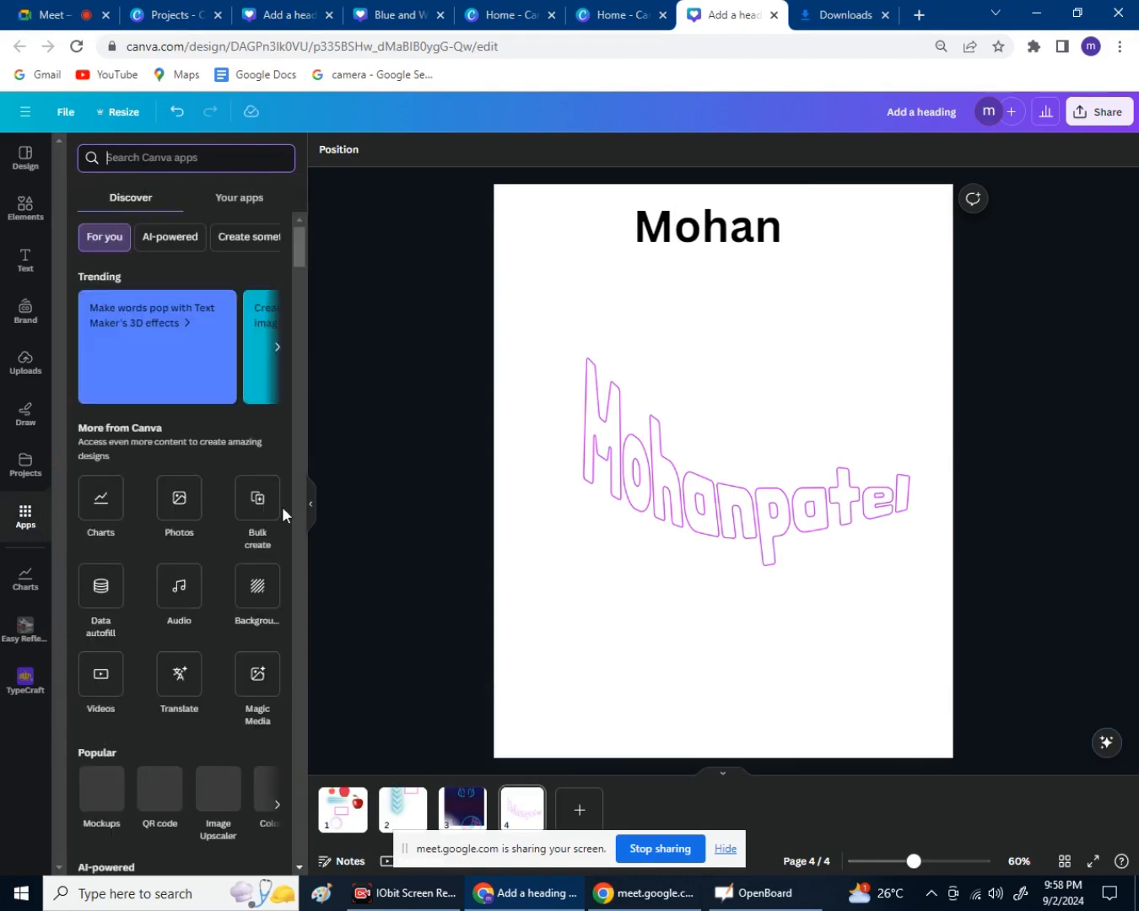
click(155, 383)
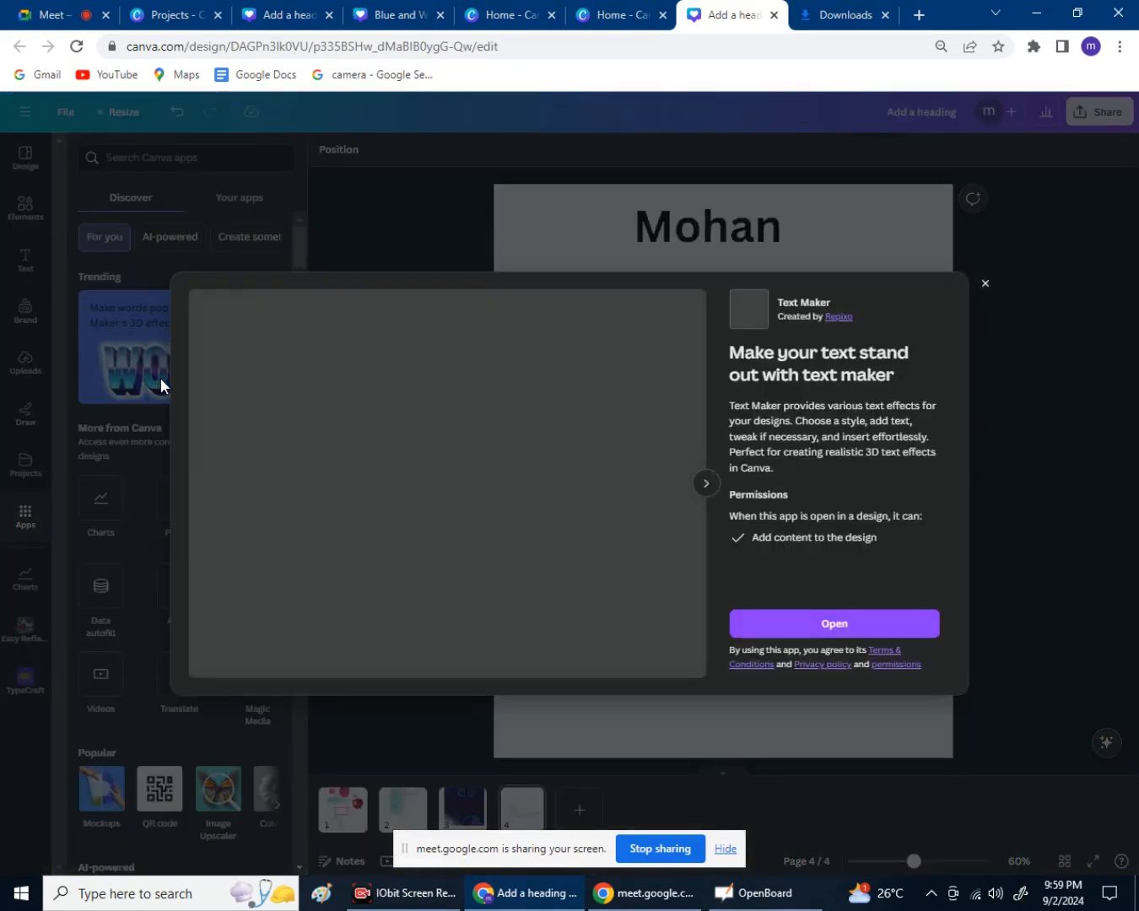
Launch Text Maker, check its Color options, and add its generated text graphic to page 4.
click(805, 625)
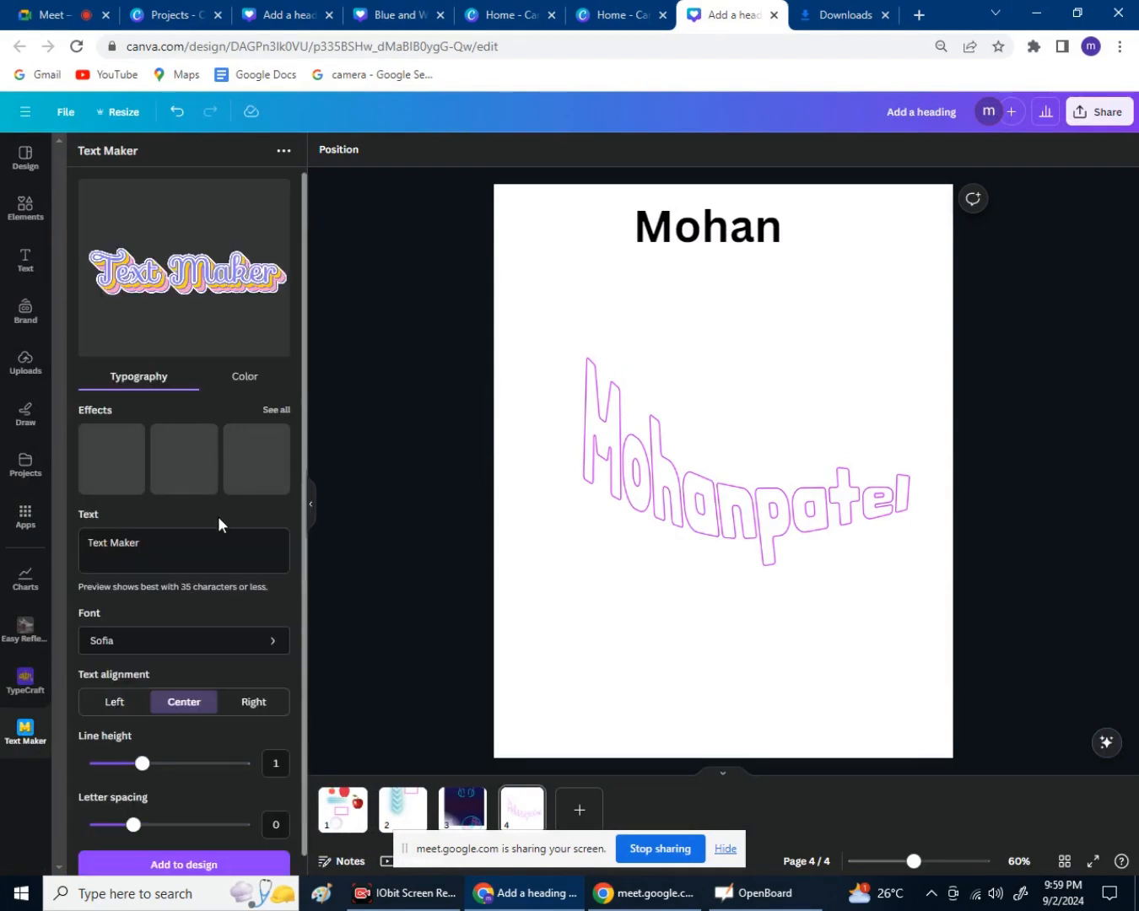
scroll(218, 478, down, 1)
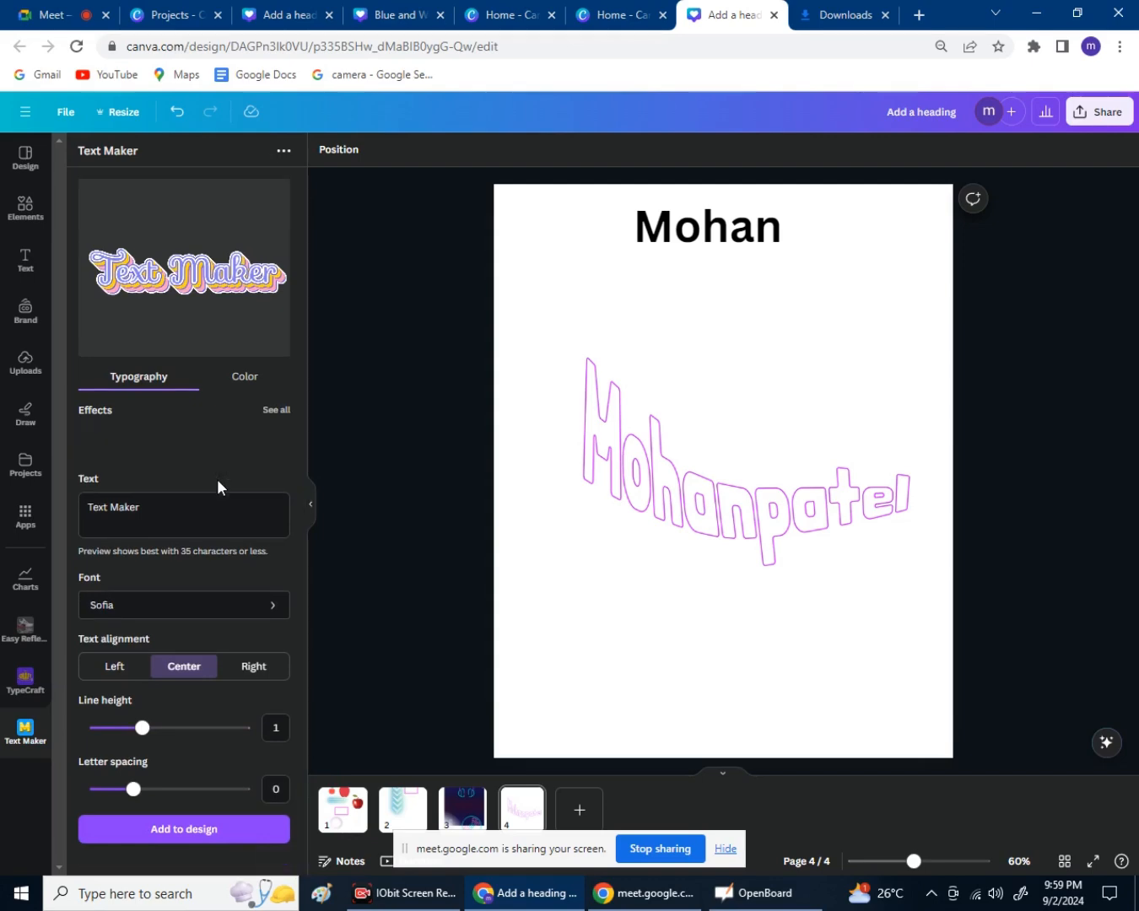
click(284, 150)
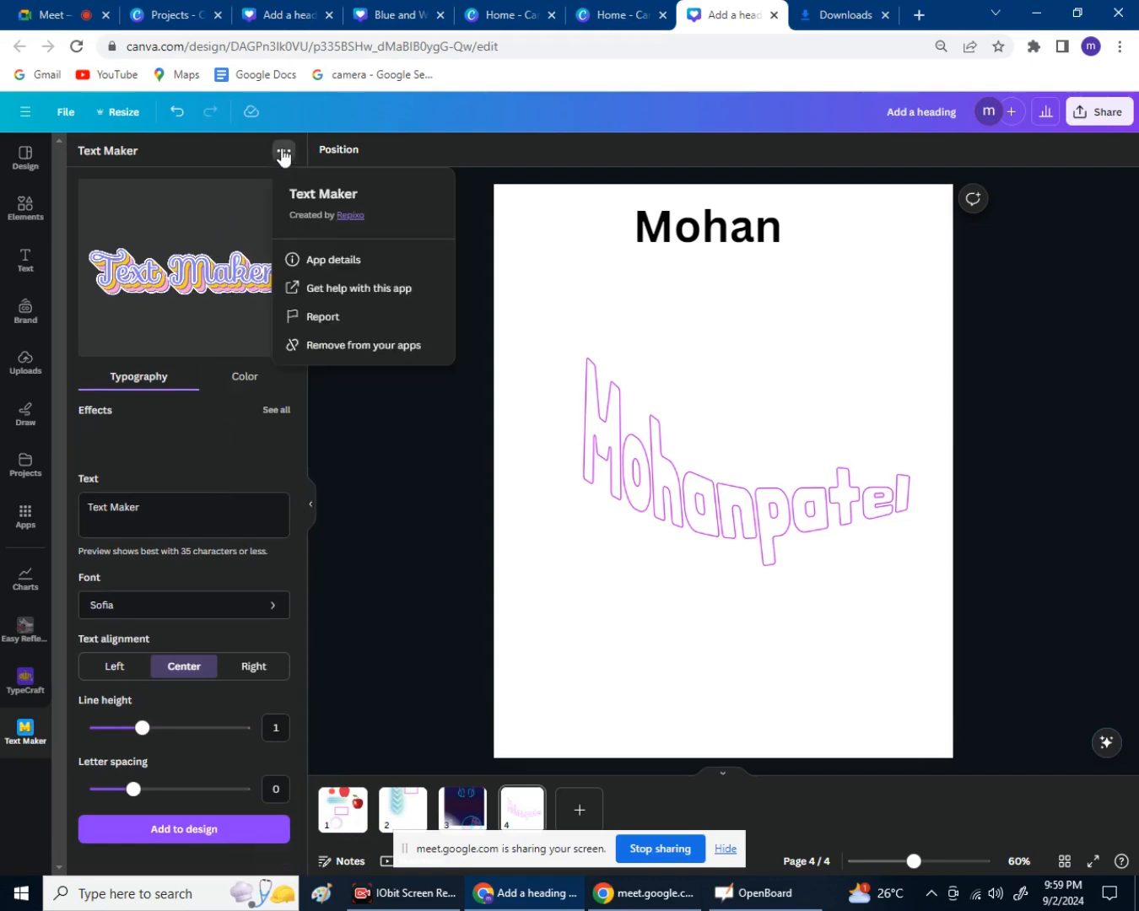
click(311, 263)
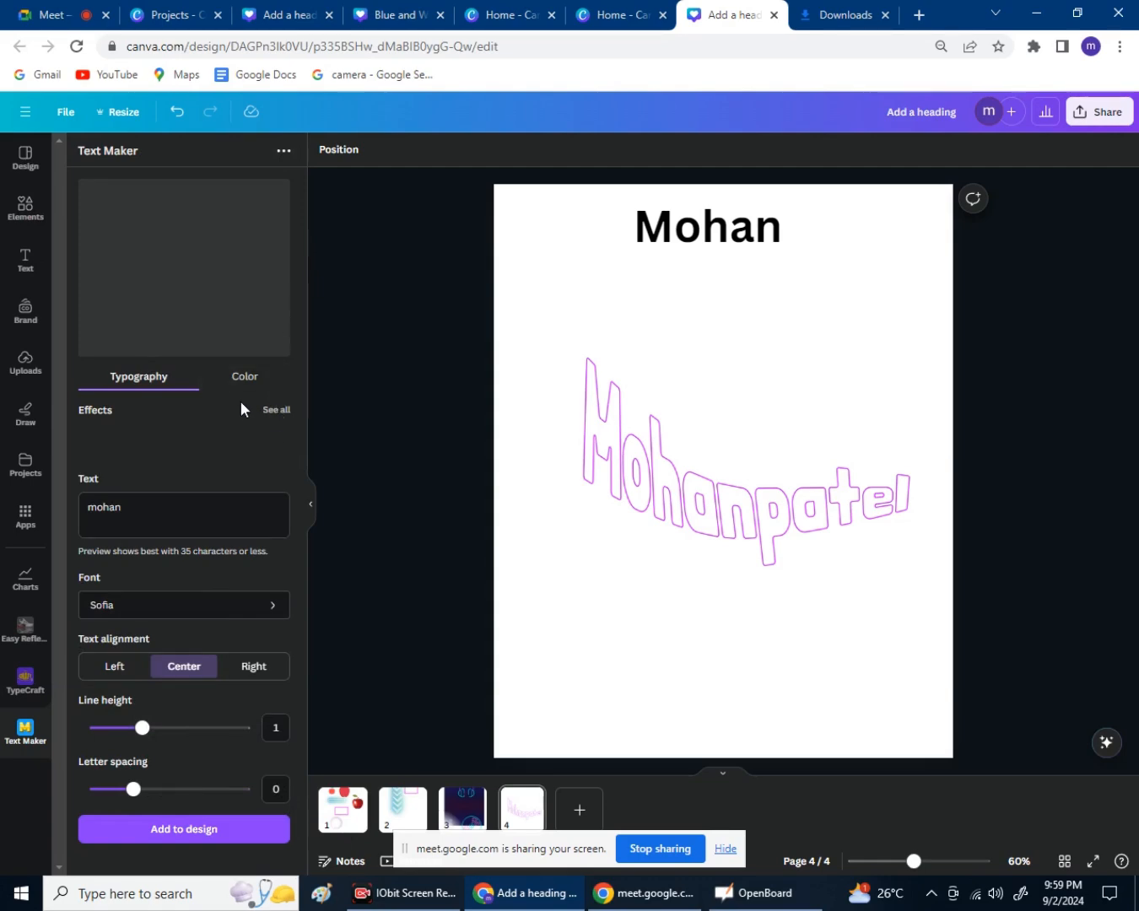
click(244, 379)
click(162, 388)
click(172, 835)
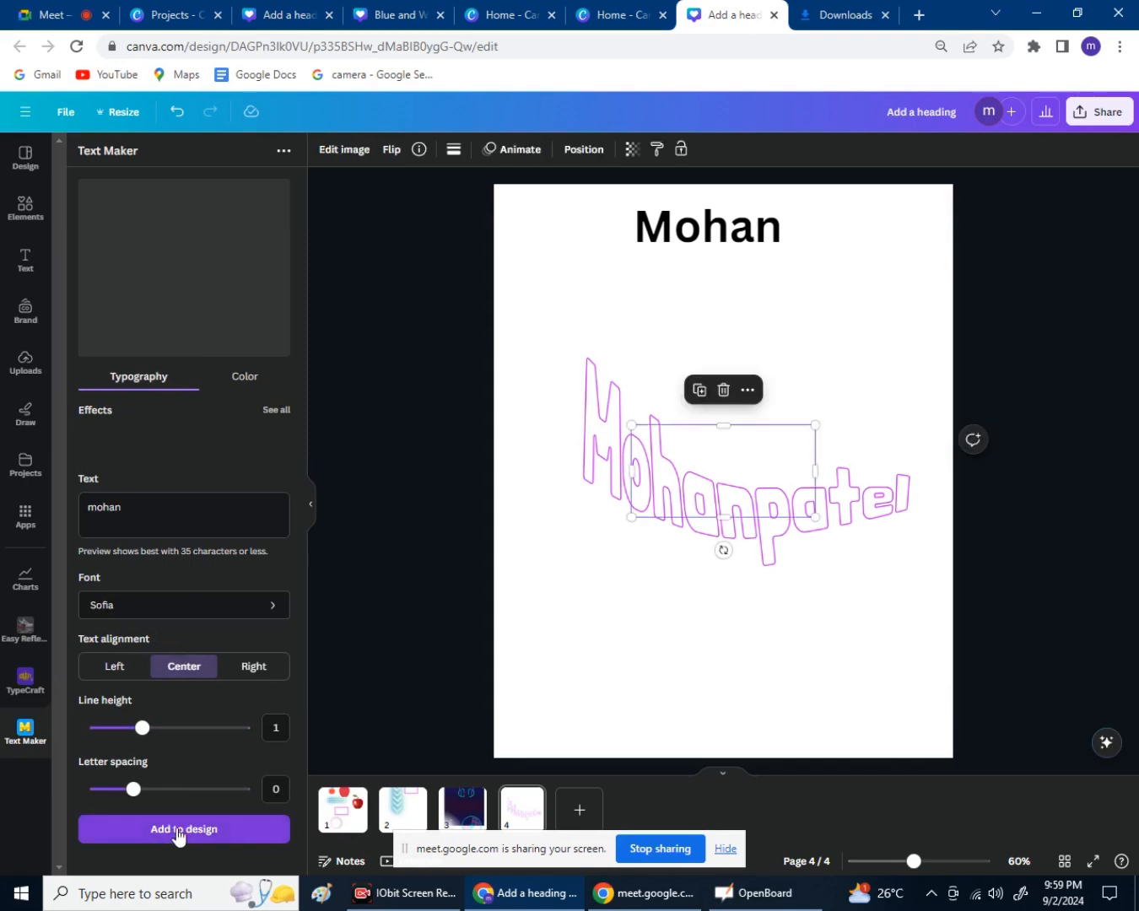
Close the Text Maker panel and open the Draw toolset with pen, marker, highlighter and eraser.
click(308, 505)
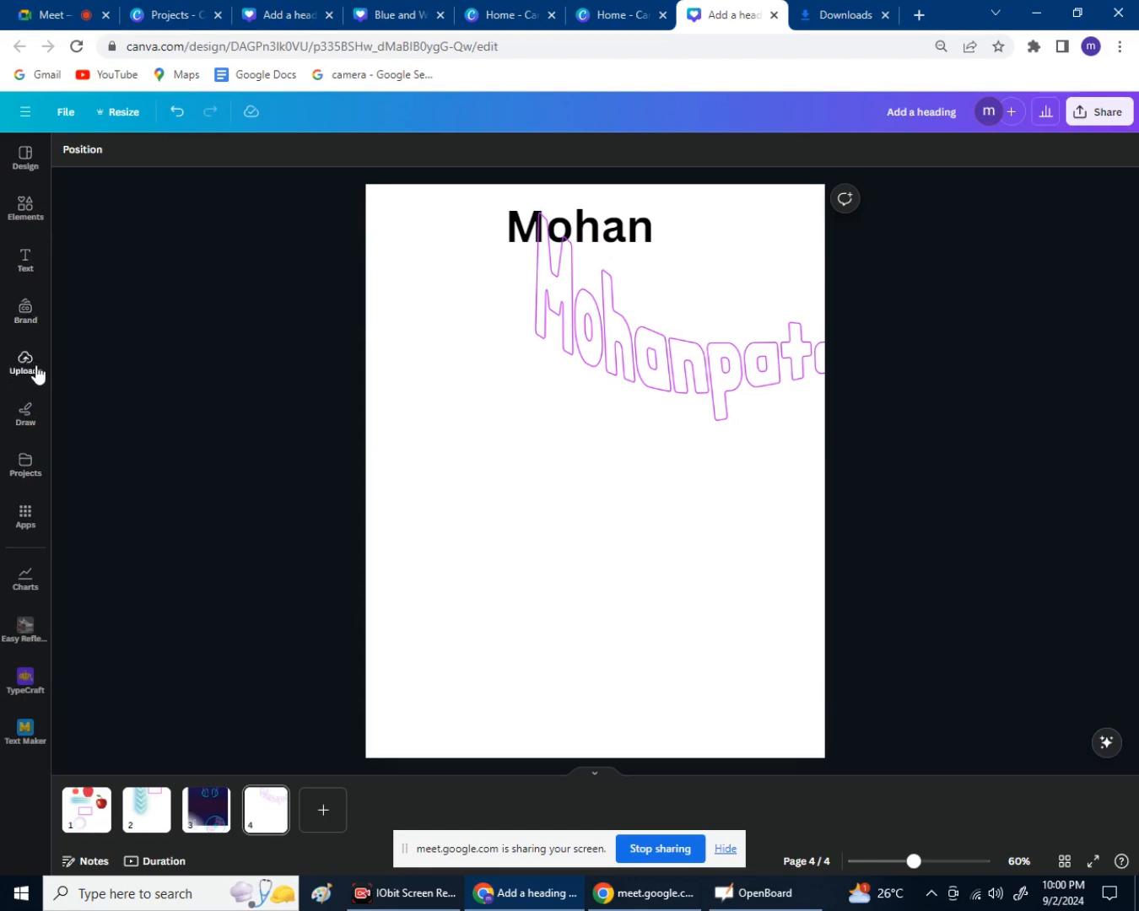
click(25, 426)
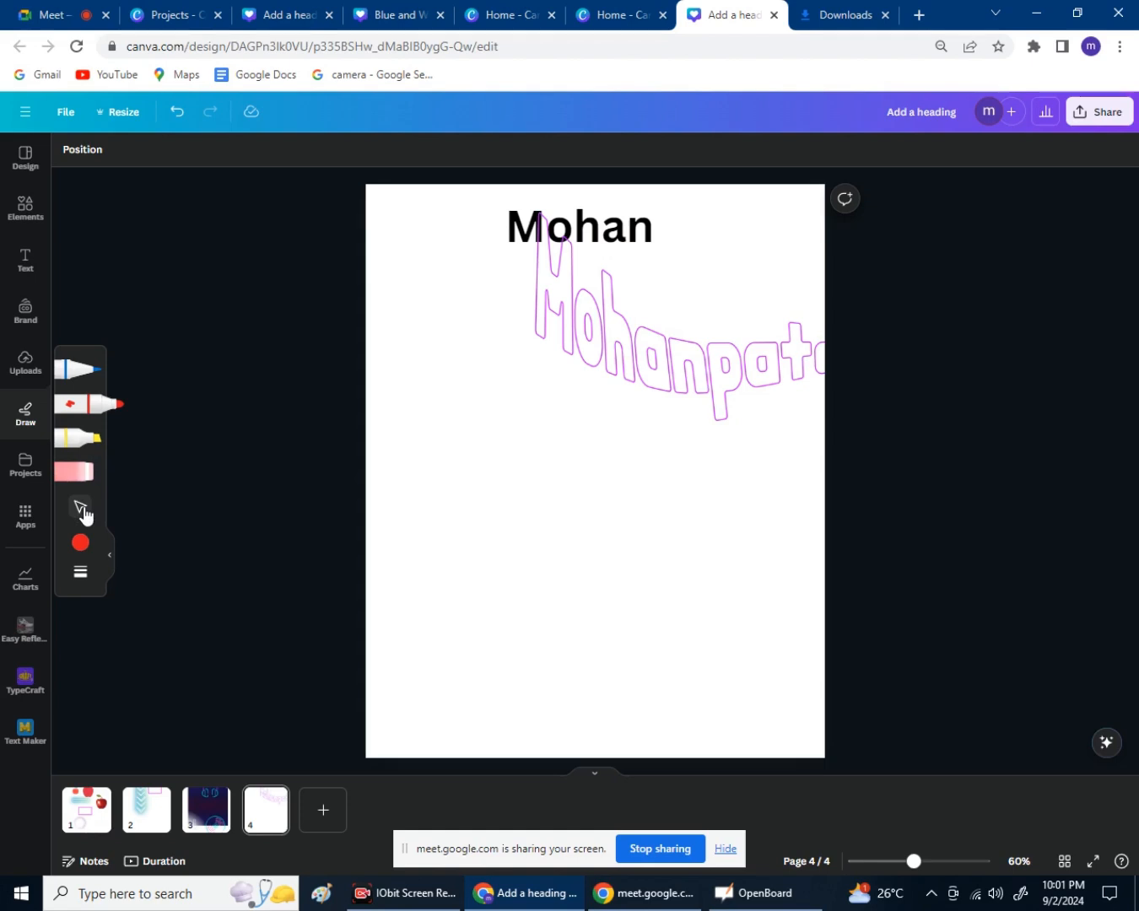
Adjust the red marker's stroke weight in the brush settings.
click(81, 574)
click(100, 638)
click(81, 573)
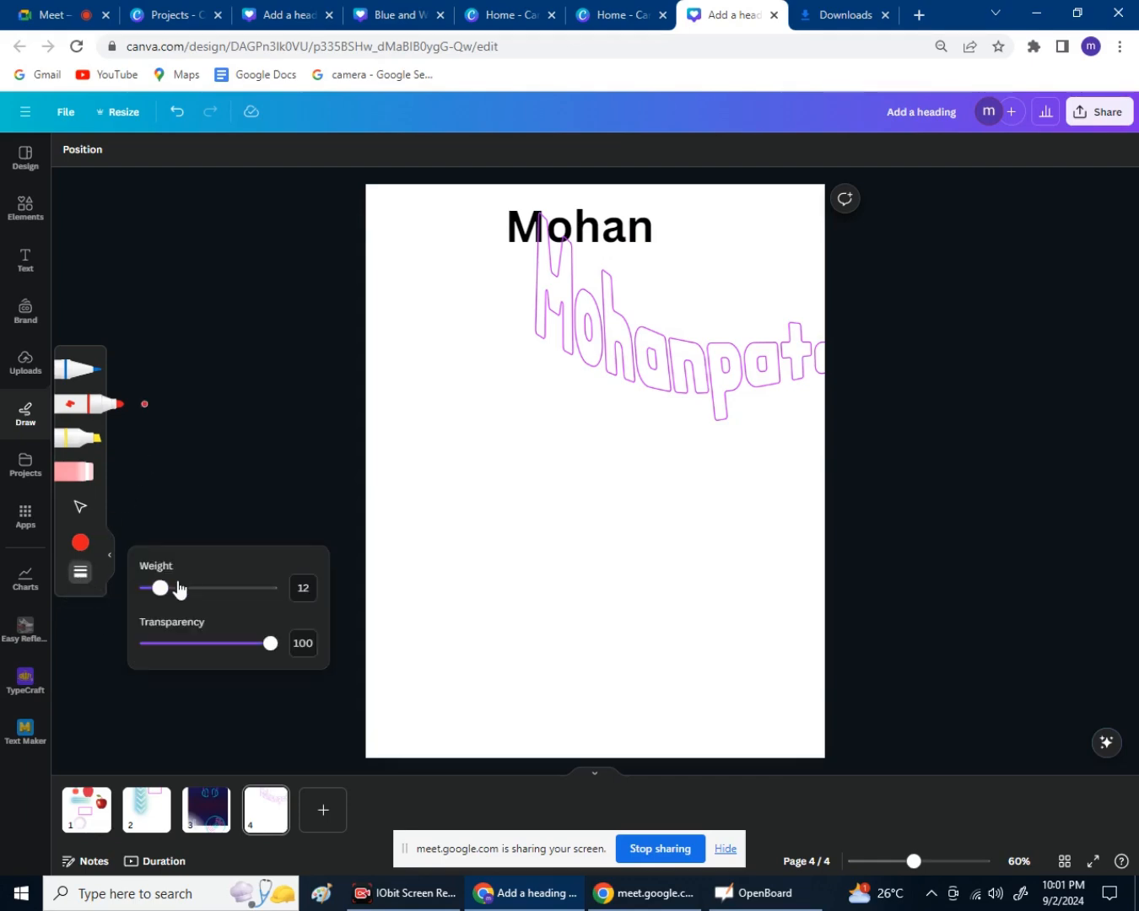
mouse_move(179, 588)
mouse_down()
mouse_move(170, 596)
mouse_move(189, 601)
mouse_move(162, 602)
mouse_move(342, 645)
mouse_move(165, 659)
mouse_up()
click(216, 396)
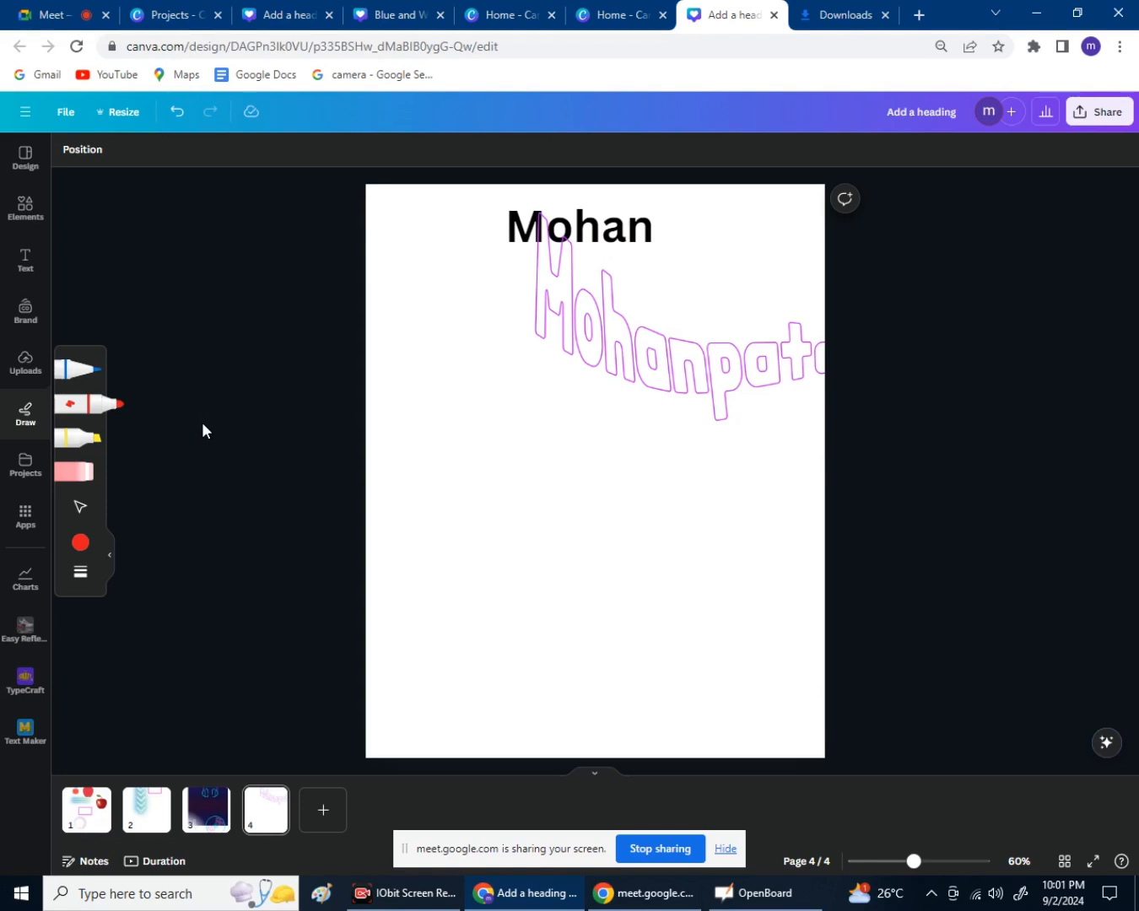
Handwrite an underlined signature on page 4 with the blue pen.
key(p)
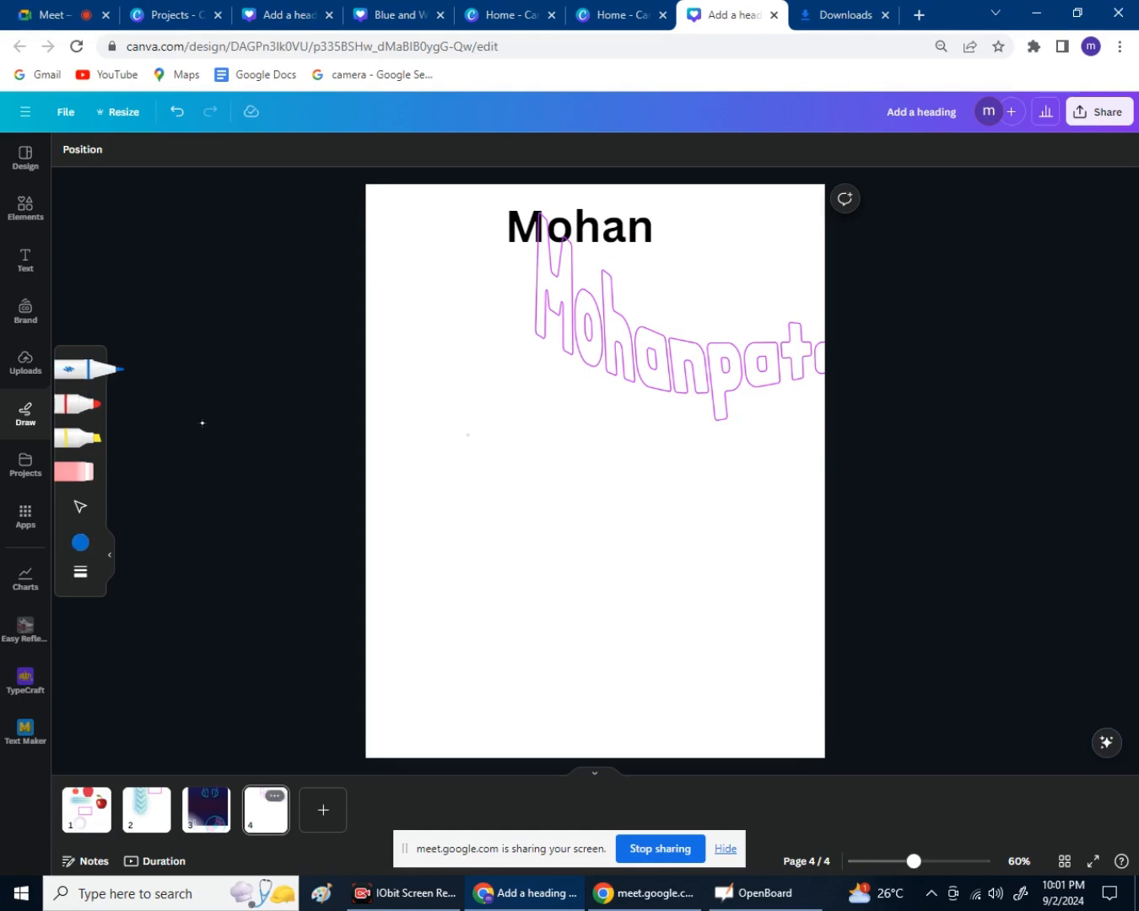
mouse_move(449, 447)
mouse_down()
mouse_move(467, 425)
mouse_move(531, 436)
mouse_up()
drag(450, 521, 666, 461)
drag(508, 533, 642, 481)
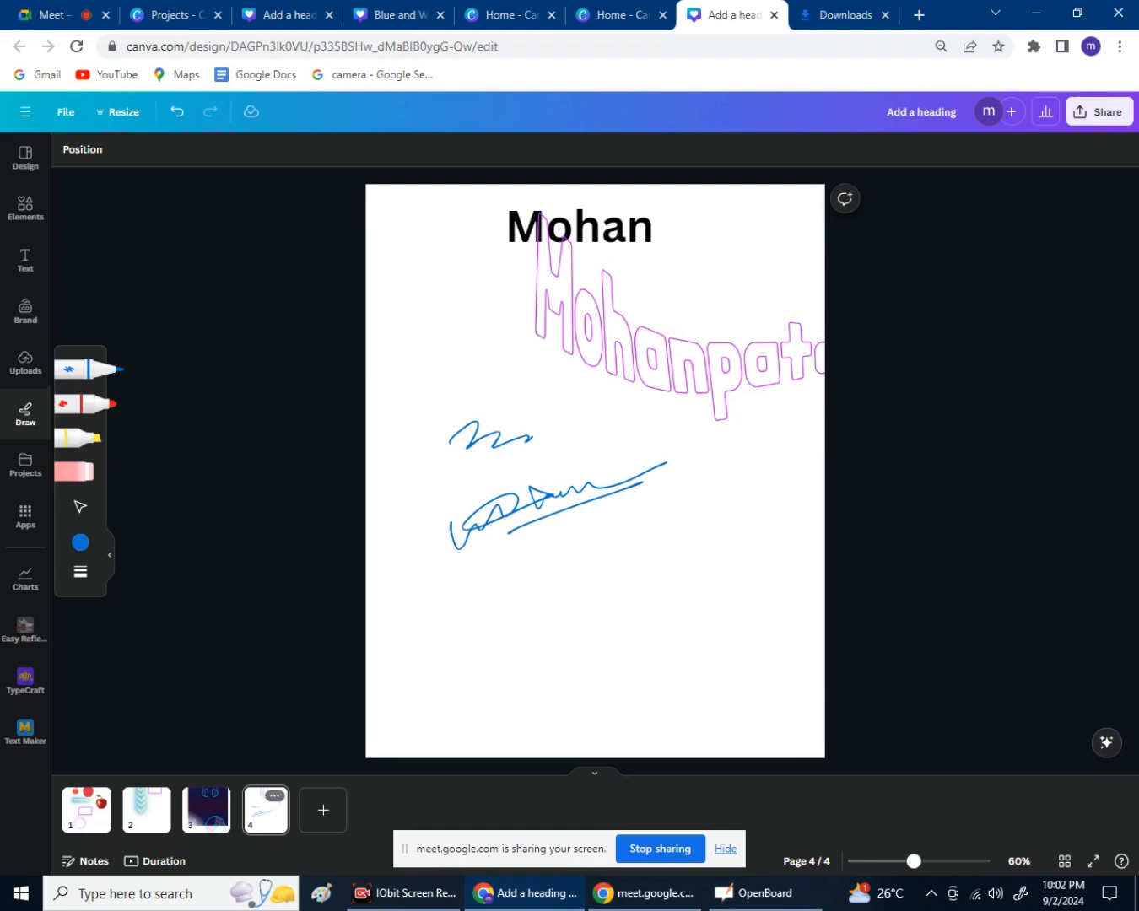
Write 'mohan' below the signature with the red marker and double-underline it.
click(86, 404)
mouse_move(538, 597)
mouse_down()
mouse_move(550, 567)
mouse_move(614, 575)
mouse_move(721, 556)
mouse_up()
mouse_move(479, 661)
mouse_down()
mouse_move(504, 638)
mouse_move(711, 621)
mouse_up()
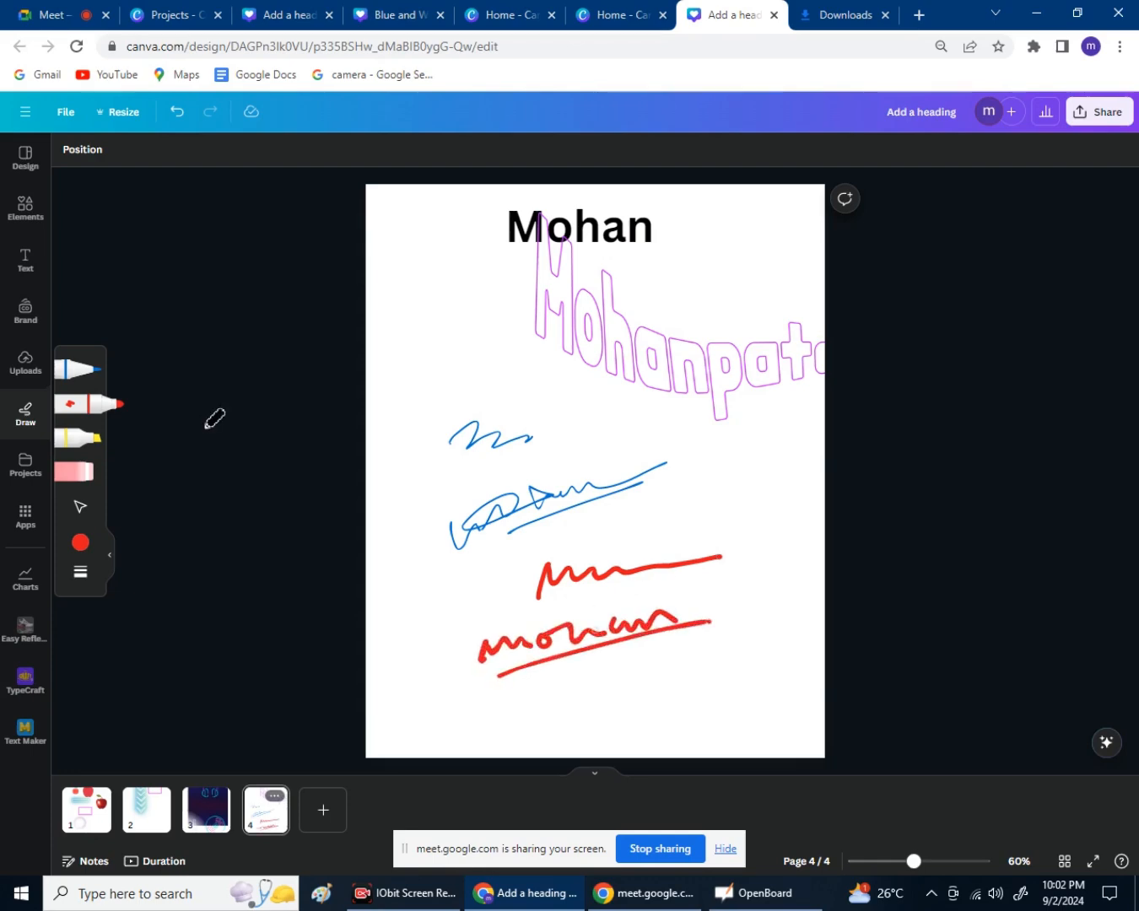
drag(511, 679, 698, 643)
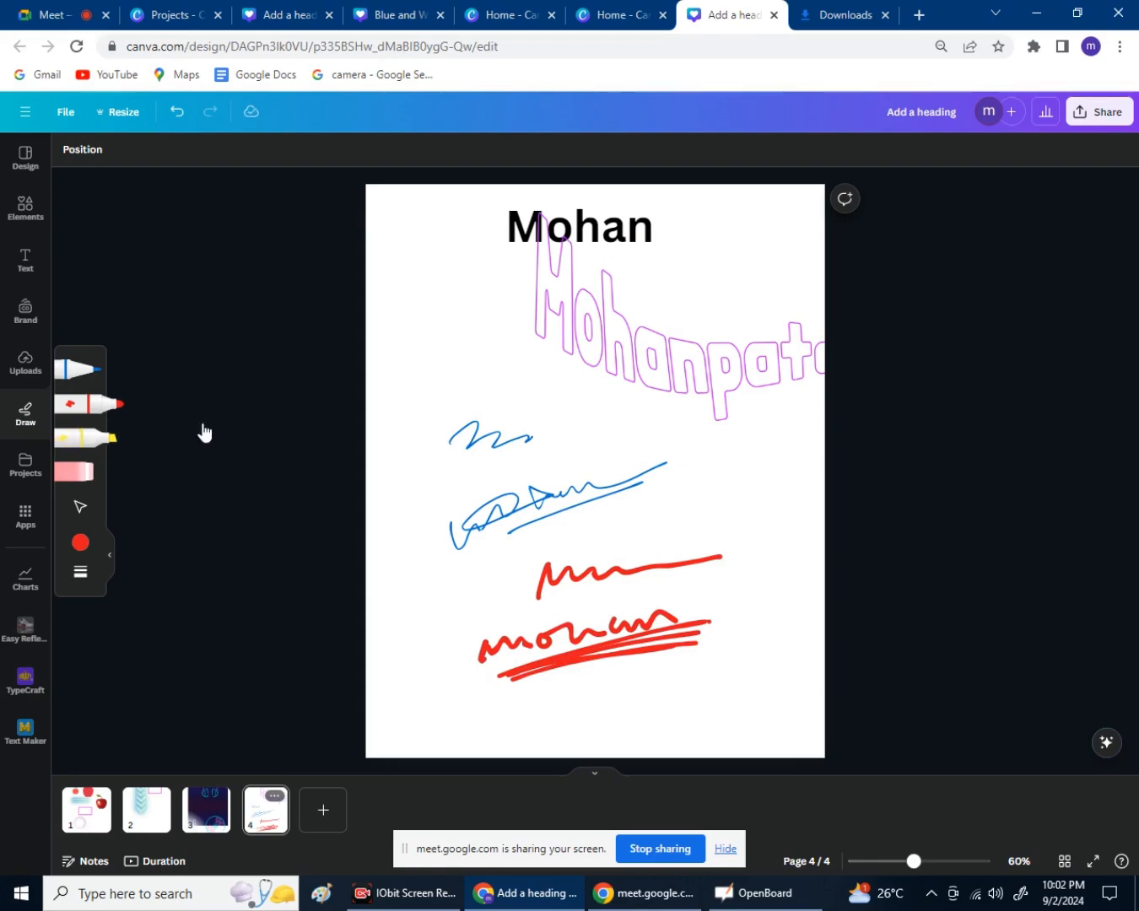
Sweep the yellow highlighter across the blue signature.
click(90, 438)
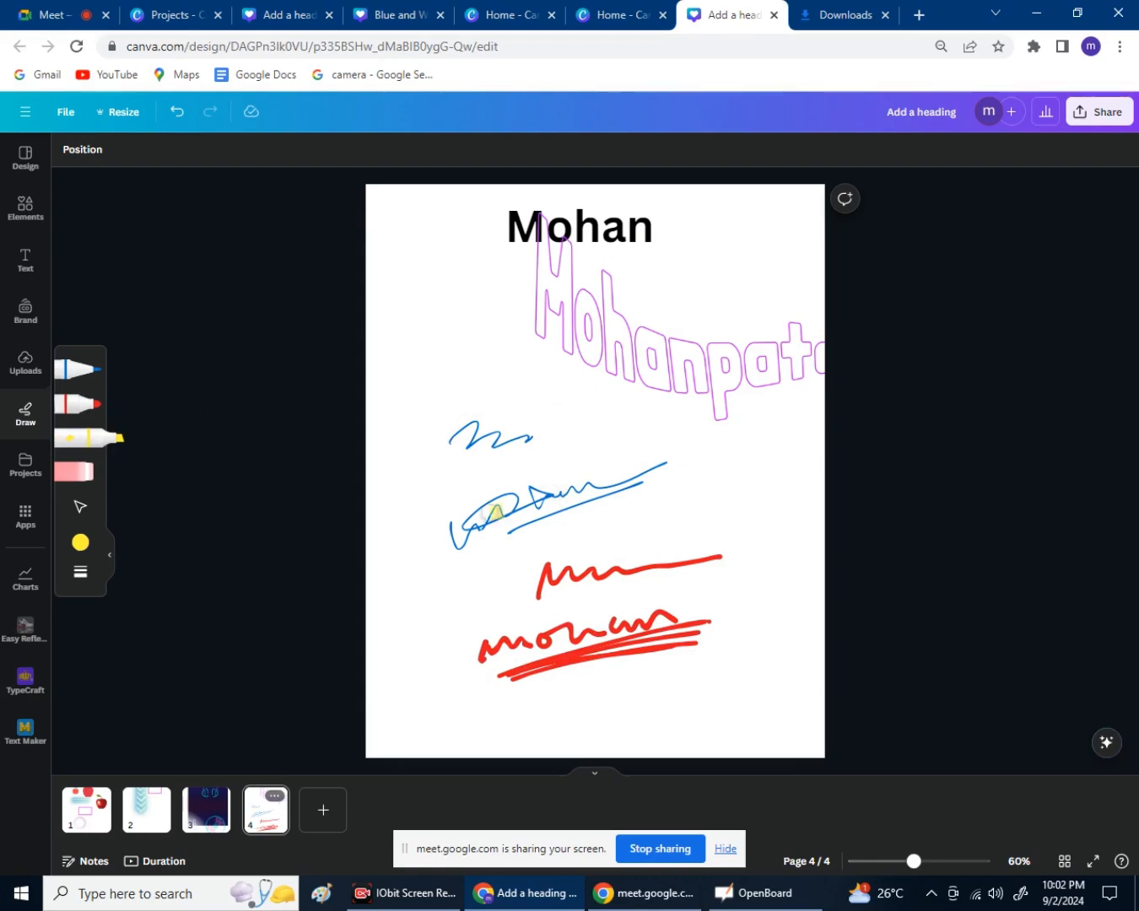
drag(489, 512, 591, 482)
mouse_move(480, 509)
mouse_down()
mouse_move(437, 525)
mouse_move(589, 505)
mouse_move(613, 494)
mouse_move(611, 477)
mouse_move(642, 469)
mouse_up()
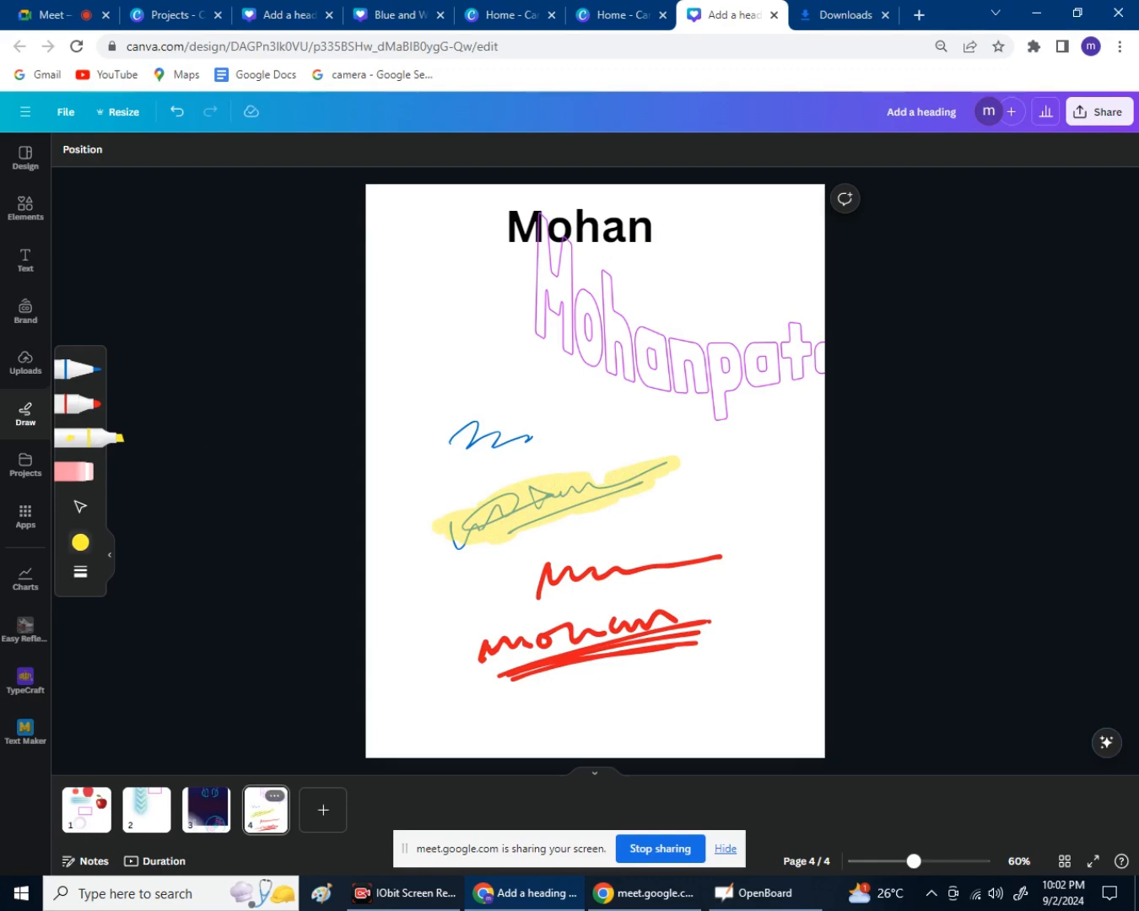
Highlight the red strokes in blue, then erase all the freehand drawings from page 4.
click(80, 542)
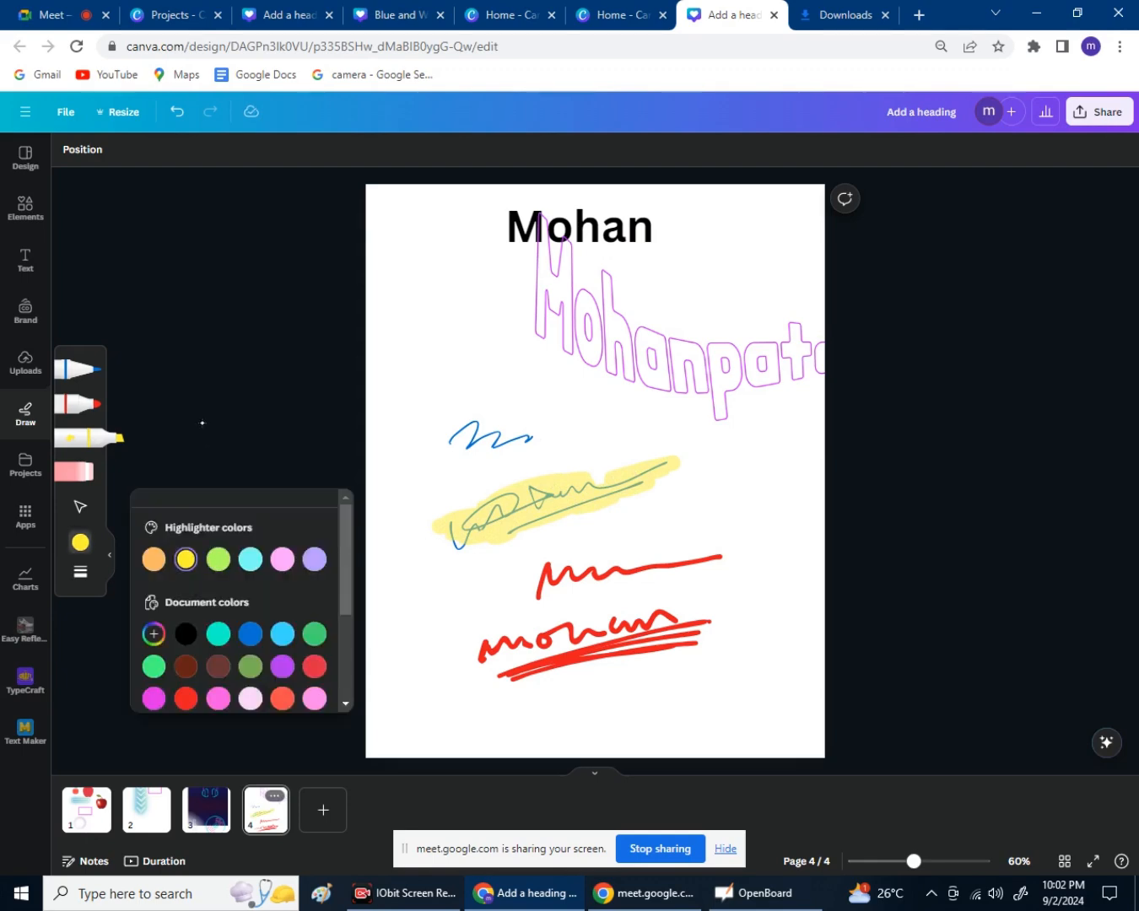
click(250, 634)
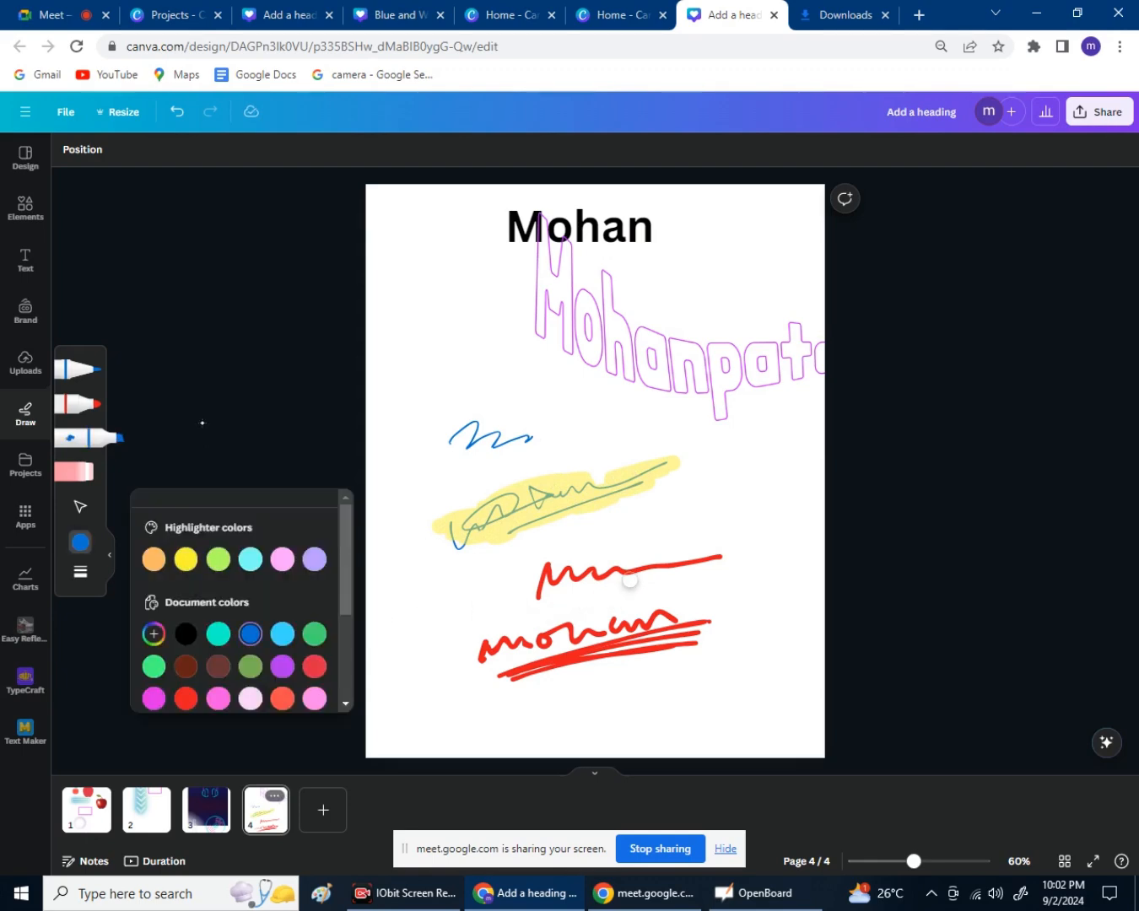
mouse_move(628, 582)
mouse_down()
mouse_move(544, 574)
mouse_move(642, 561)
mouse_move(702, 572)
mouse_move(719, 555)
mouse_up()
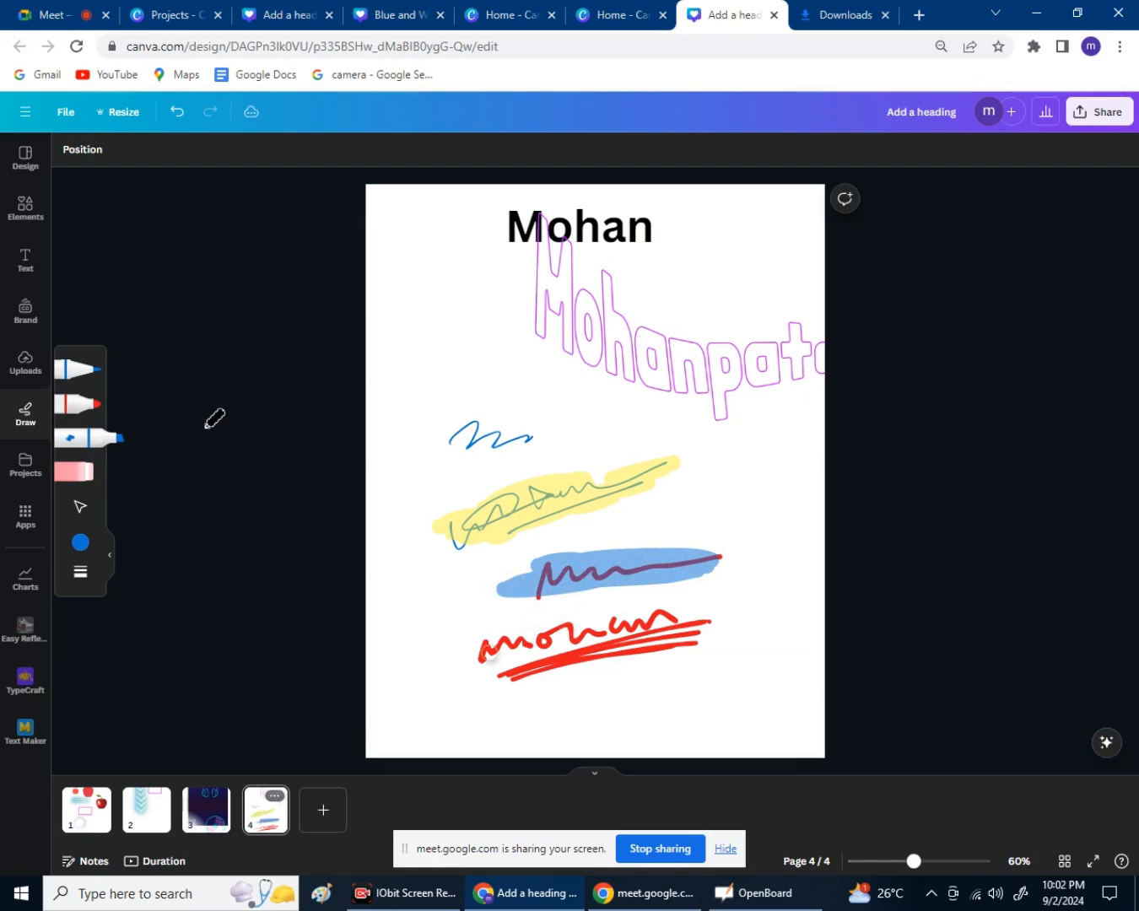
mouse_move(469, 656)
mouse_down()
mouse_move(560, 637)
mouse_move(556, 626)
mouse_move(643, 615)
mouse_move(498, 648)
mouse_move(639, 627)
mouse_move(614, 628)
mouse_up()
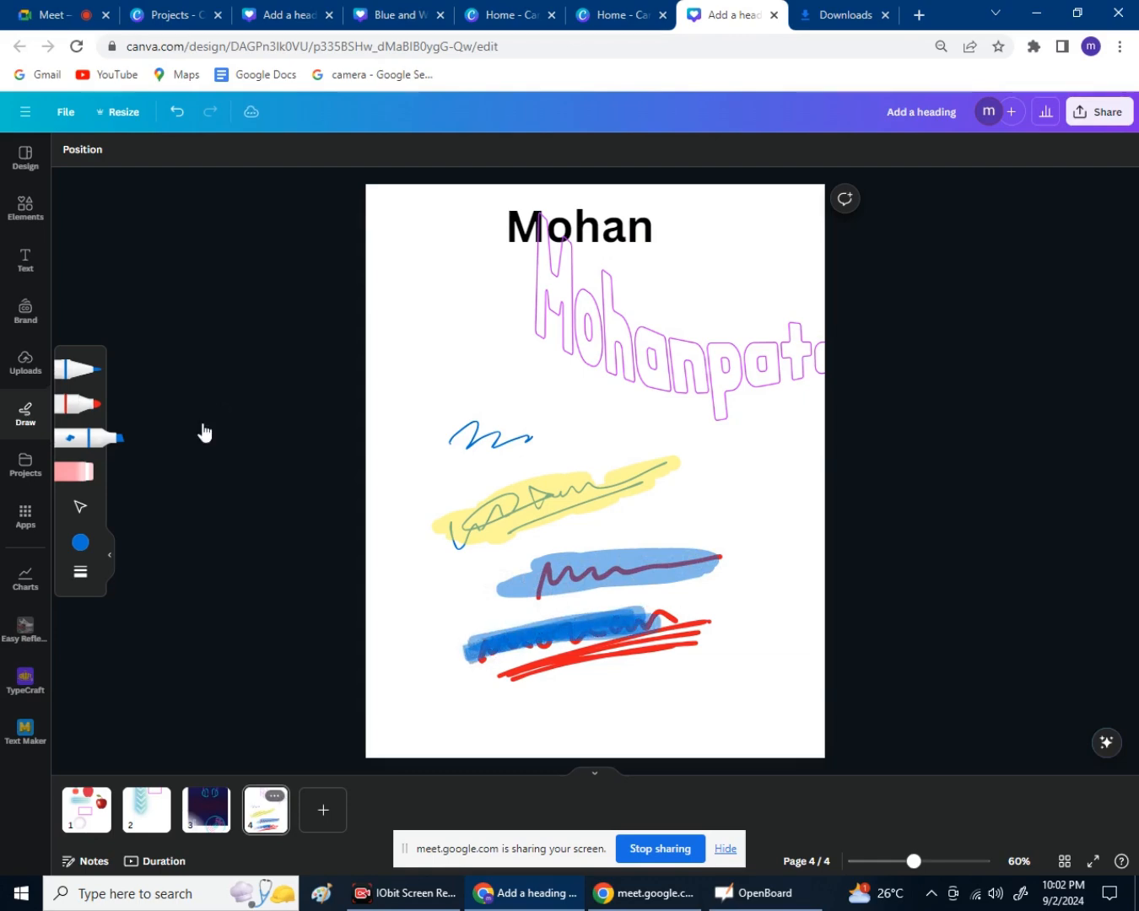
click(73, 471)
mouse_move(486, 537)
mouse_down()
mouse_move(612, 477)
mouse_move(629, 532)
mouse_move(584, 607)
mouse_move(601, 649)
mouse_move(528, 639)
mouse_move(545, 551)
mouse_move(512, 452)
mouse_up()
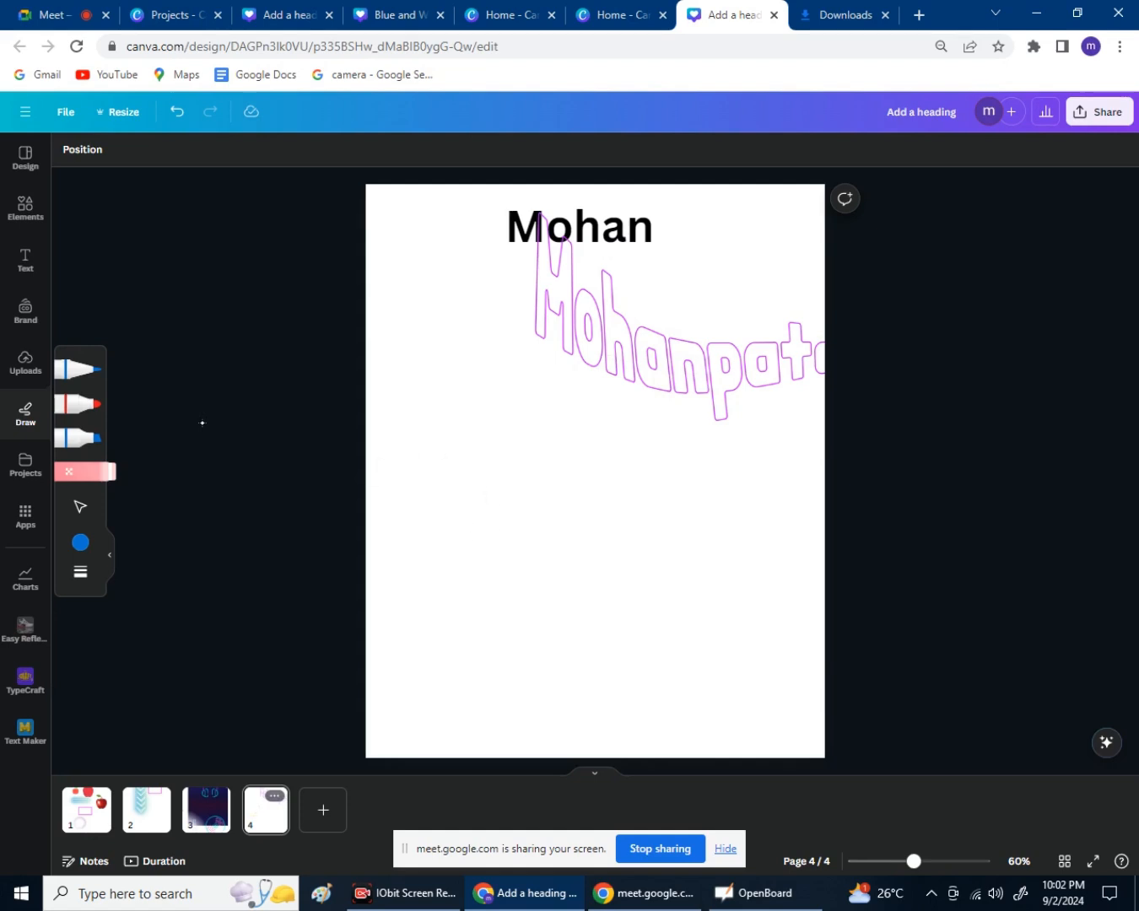
Increase the brush weight and adjust its transparency in the brush settings.
key(Escape)
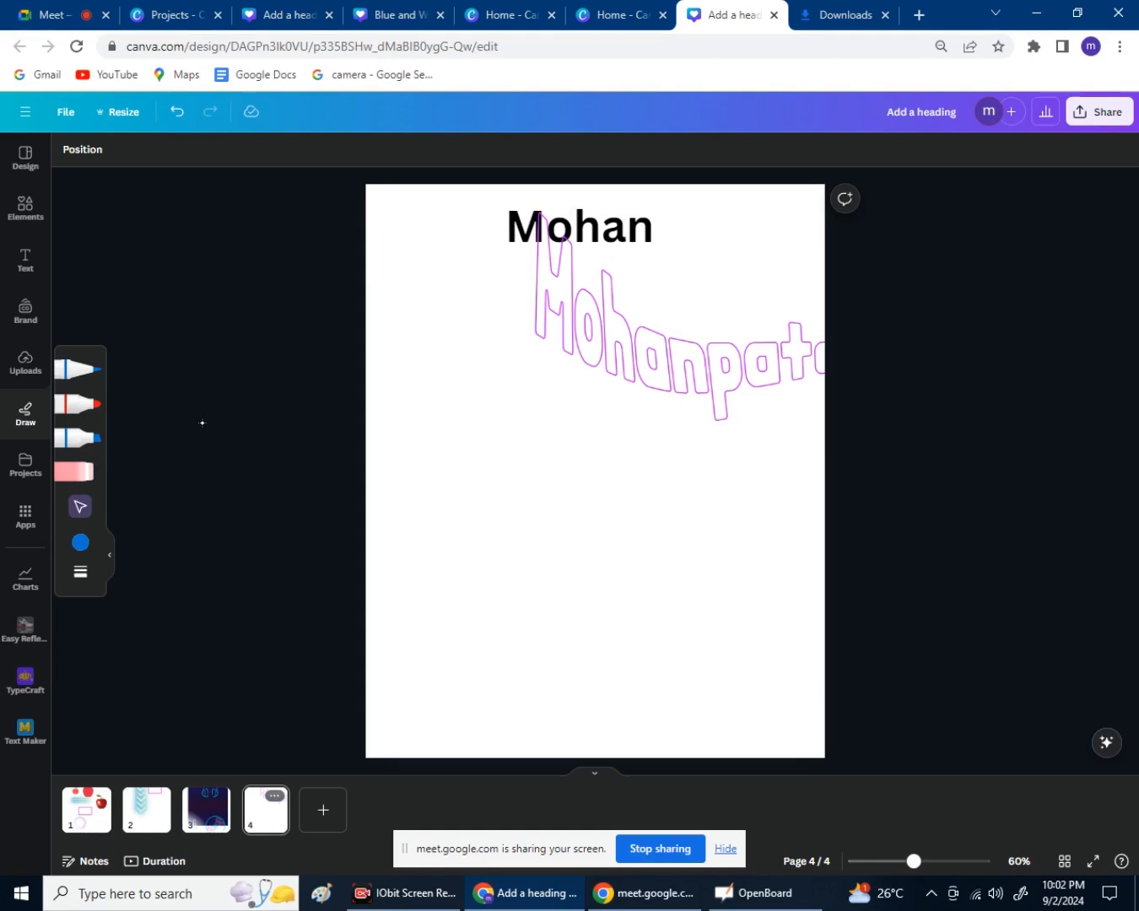
click(80, 572)
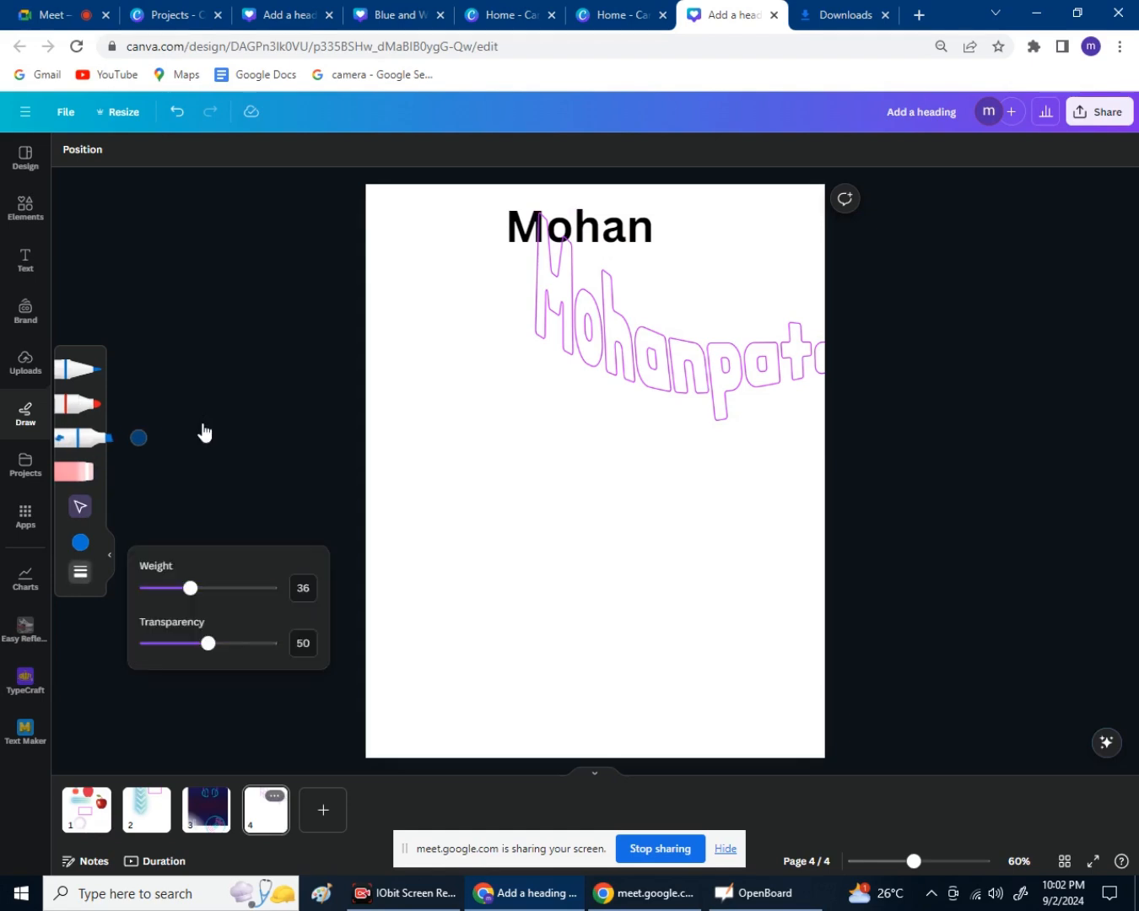
mouse_move(189, 588)
mouse_down()
mouse_move(218, 588)
mouse_move(175, 587)
mouse_move(194, 588)
mouse_up()
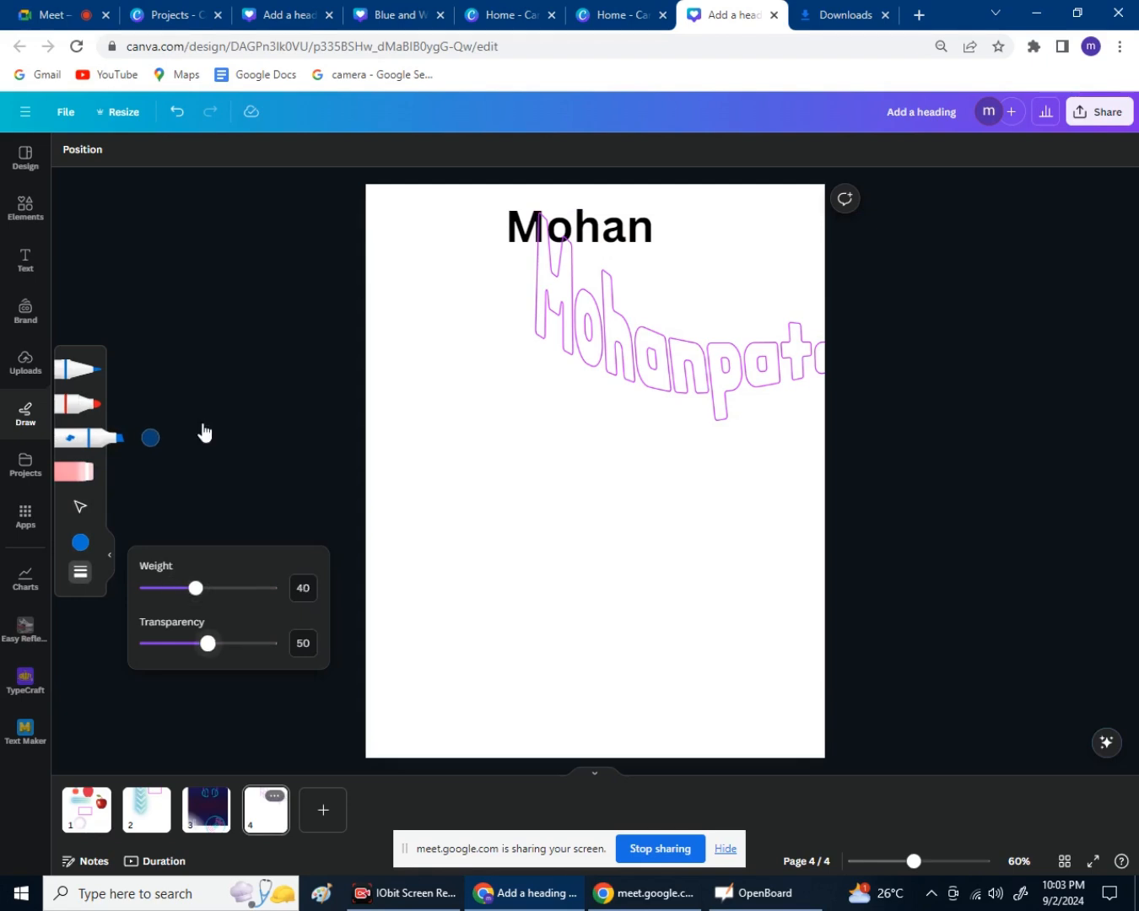
mouse_move(207, 642)
mouse_down()
mouse_move(253, 642)
mouse_move(225, 642)
mouse_up()
click(202, 423)
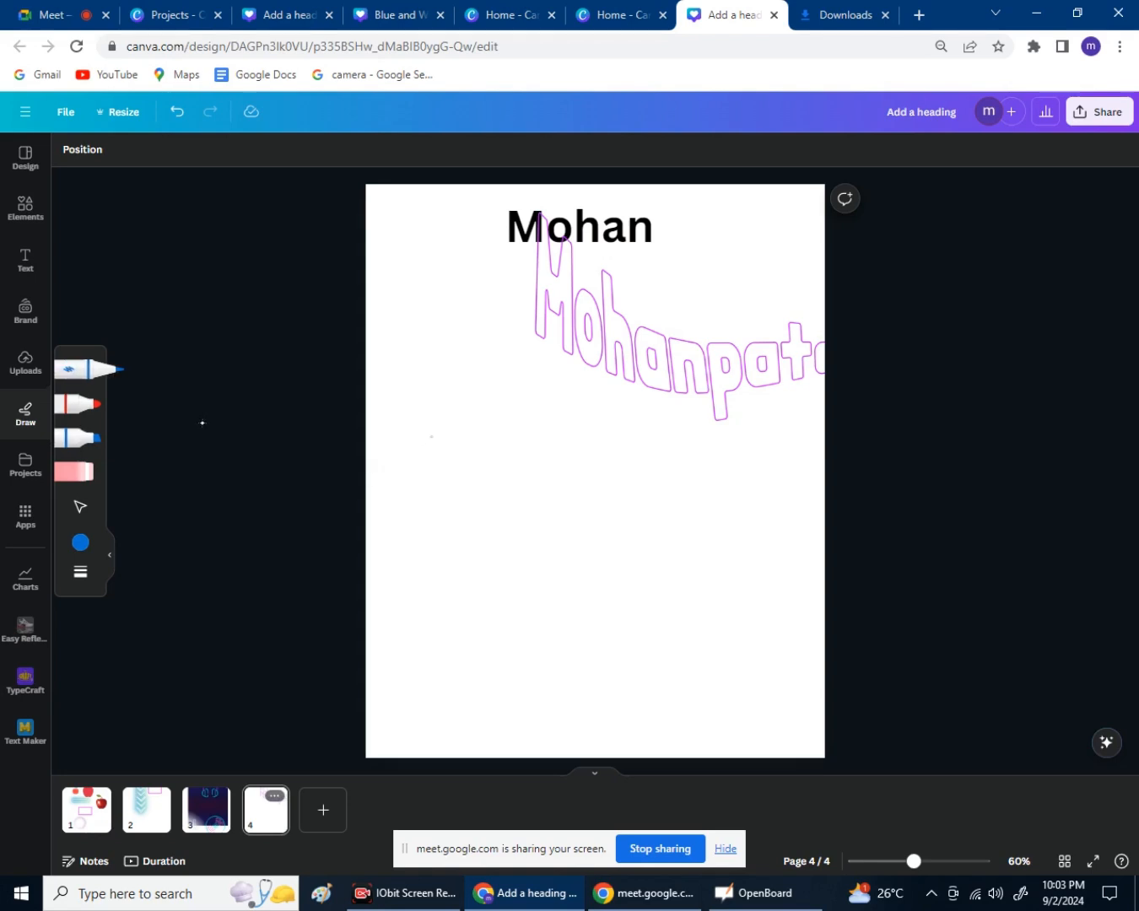
Handwrite a blue H with slanted underline strokes, then go to page 1.
mouse_move(441, 427)
mouse_down()
mouse_move(444, 464)
mouse_move(470, 450)
mouse_up()
mouse_move(390, 487)
mouse_down()
mouse_move(482, 448)
mouse_move(604, 468)
mouse_up()
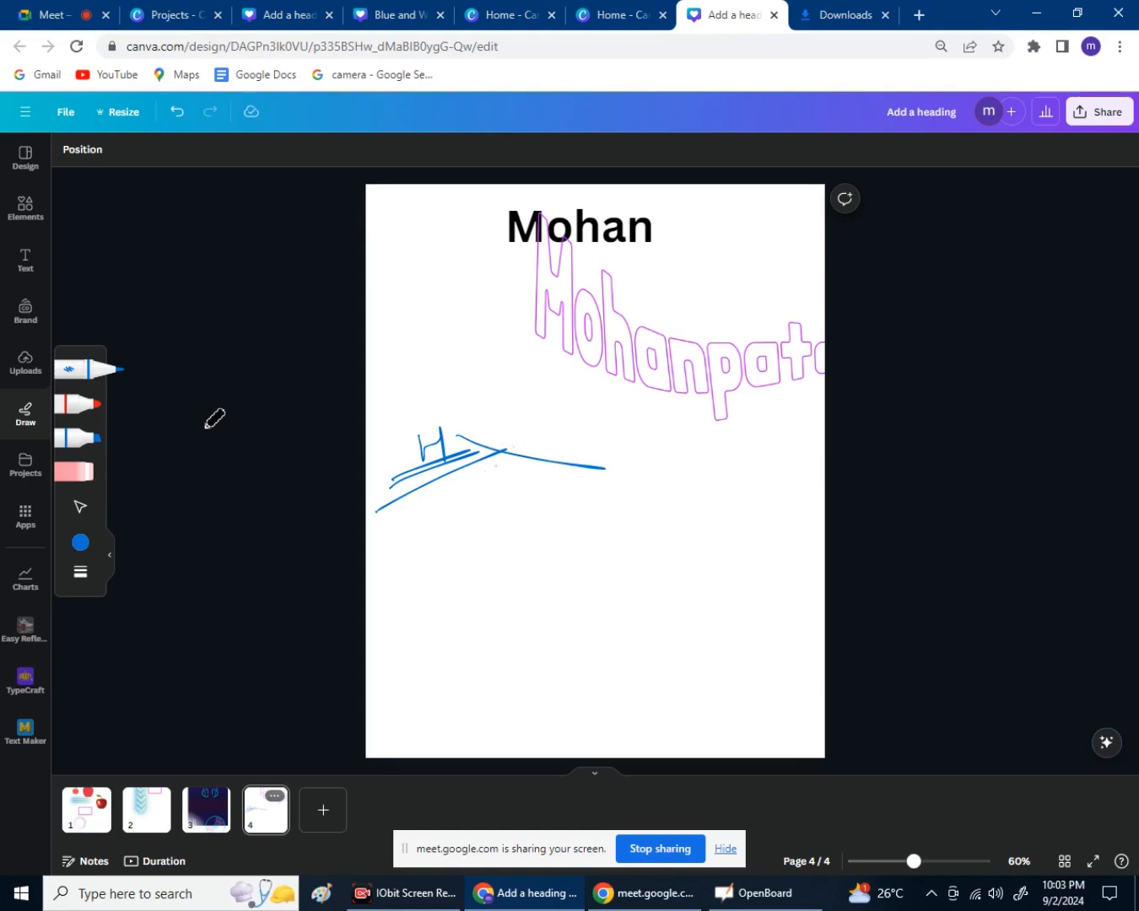
drag(463, 492, 545, 472)
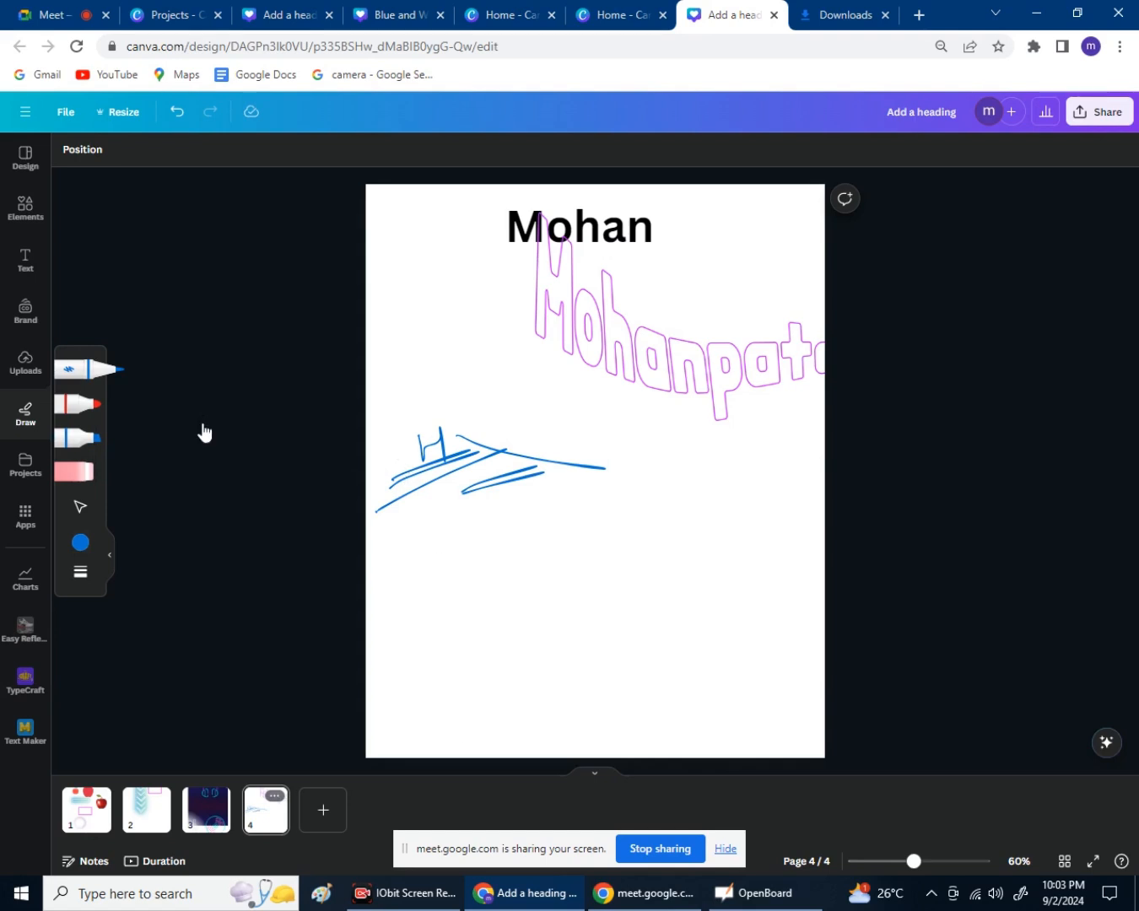
click(87, 810)
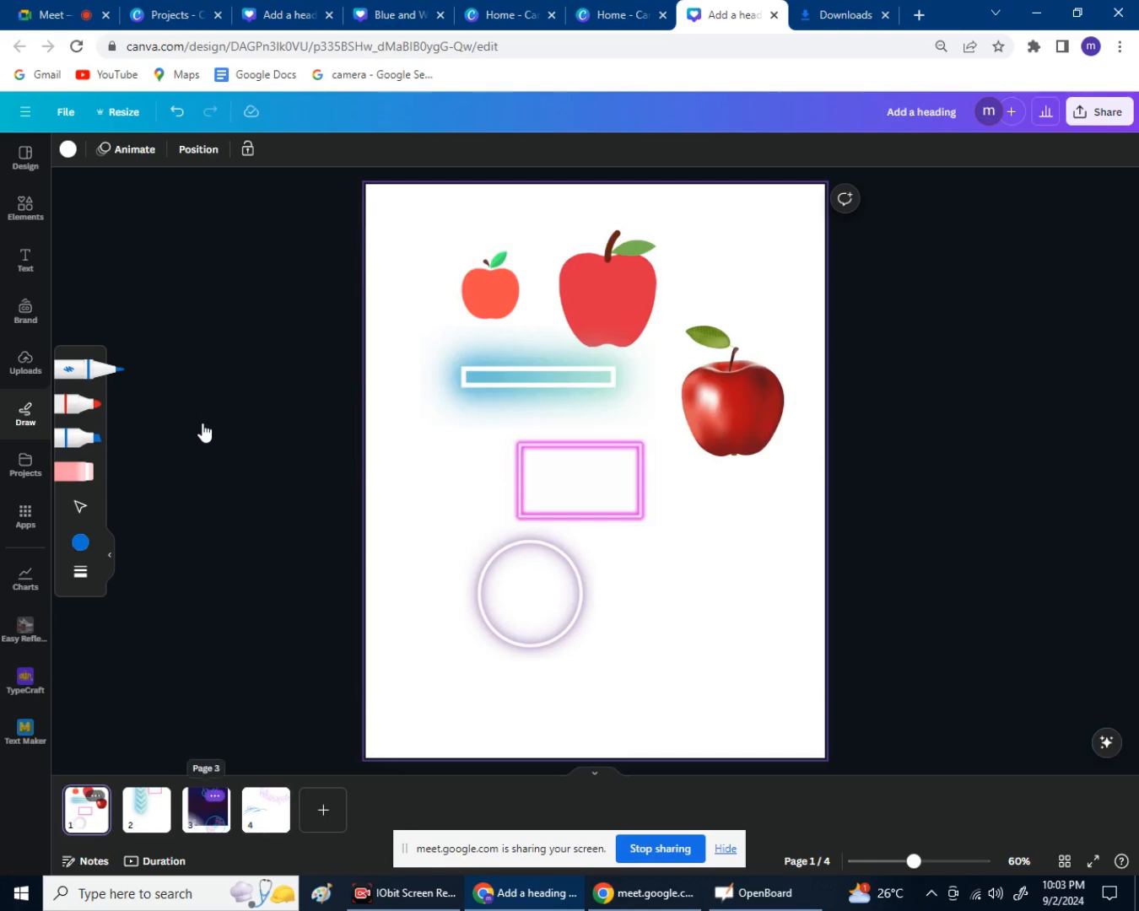
Step through pages 2 and 3 back to page 4 and handwrite a blue 37 with diagonal underlines.
click(148, 810)
click(207, 810)
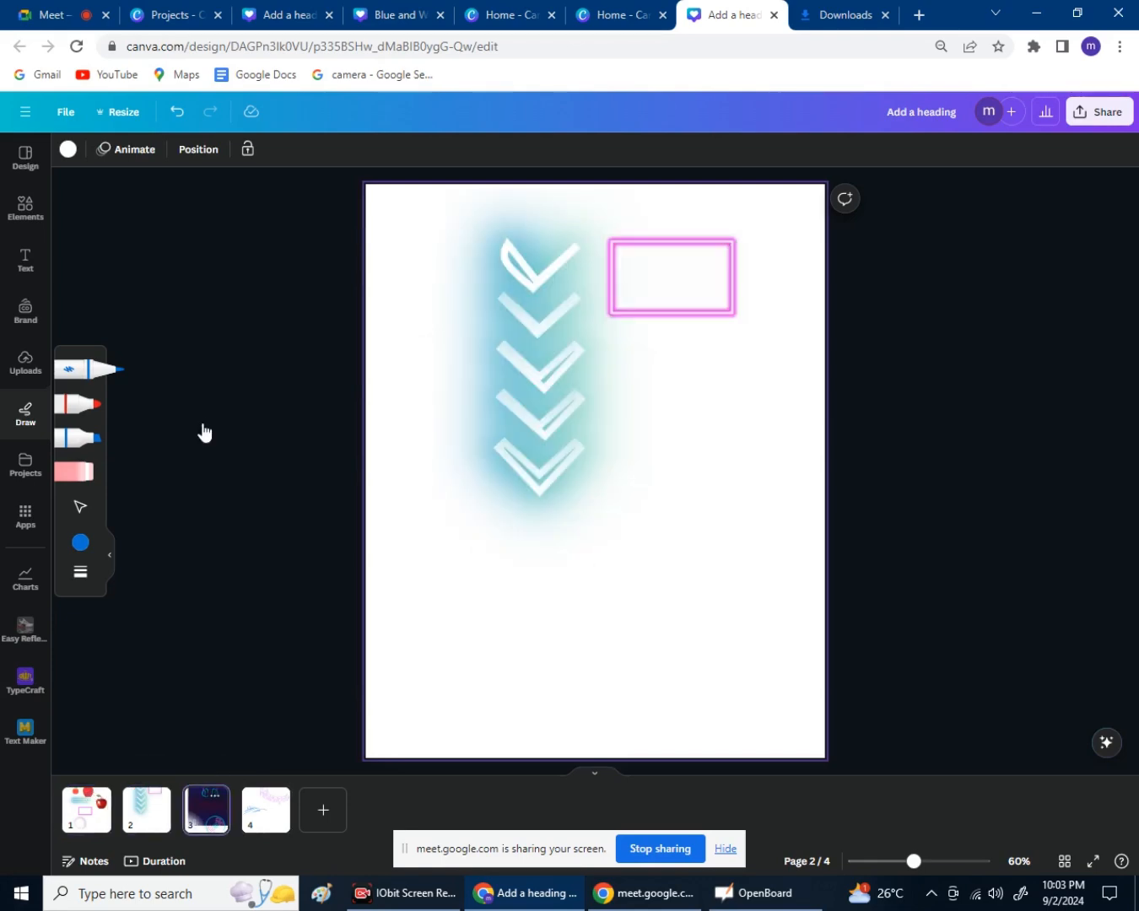
click(266, 809)
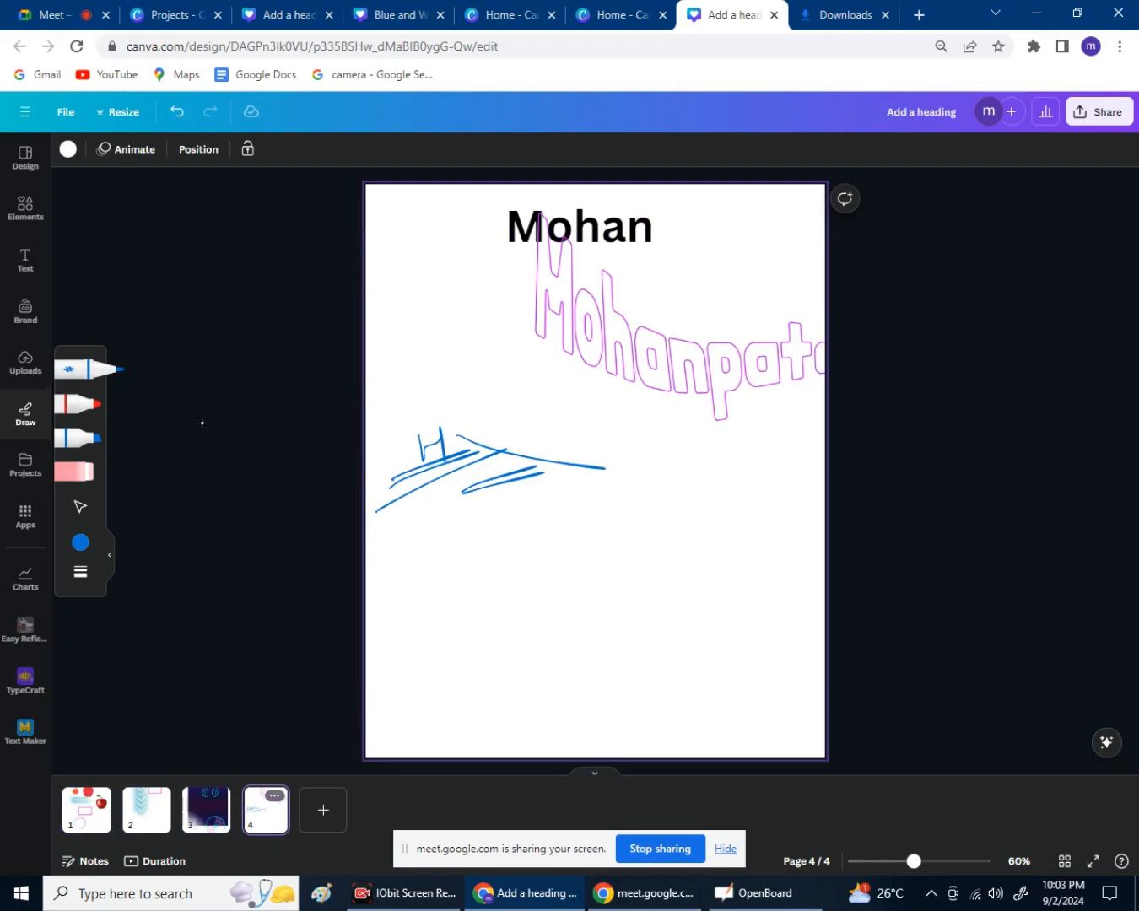
mouse_move(479, 549)
mouse_down()
mouse_move(529, 528)
mouse_move(522, 558)
mouse_move(559, 562)
mouse_up()
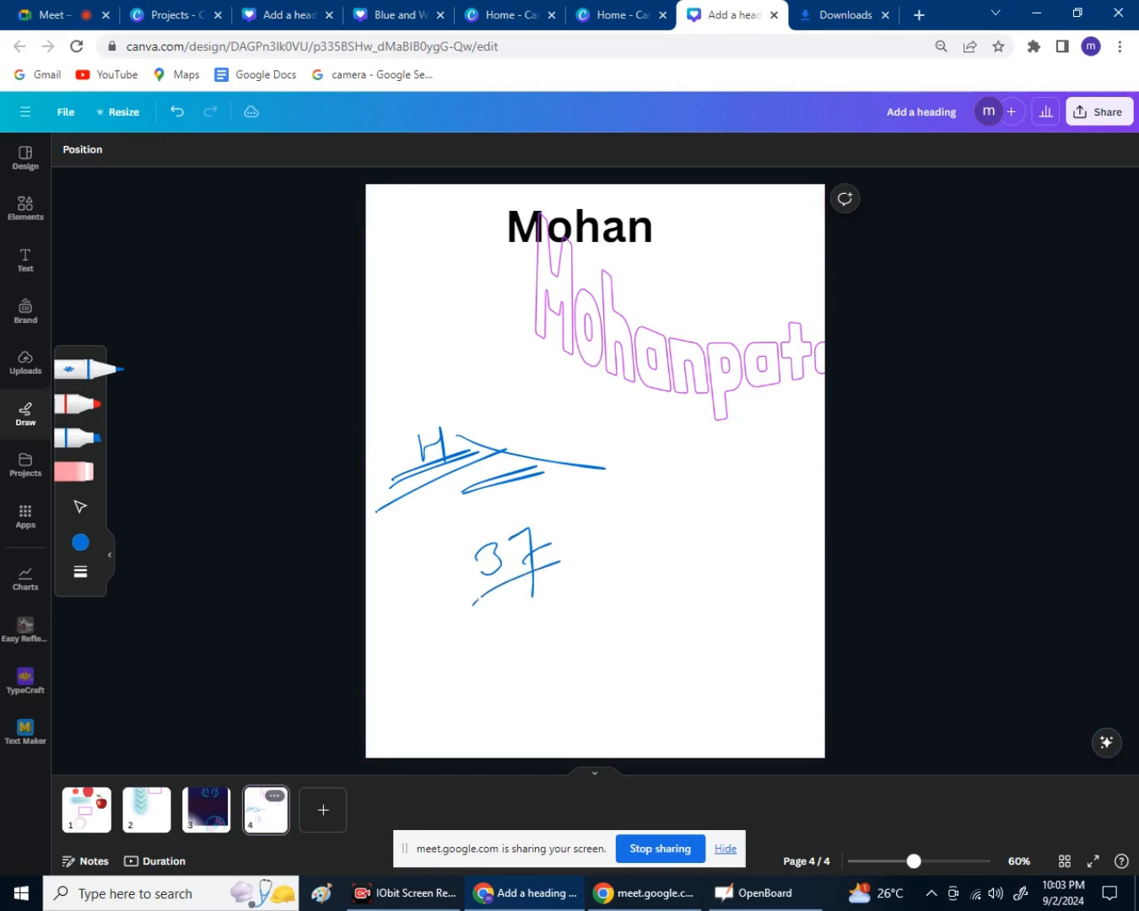
drag(472, 604, 577, 566)
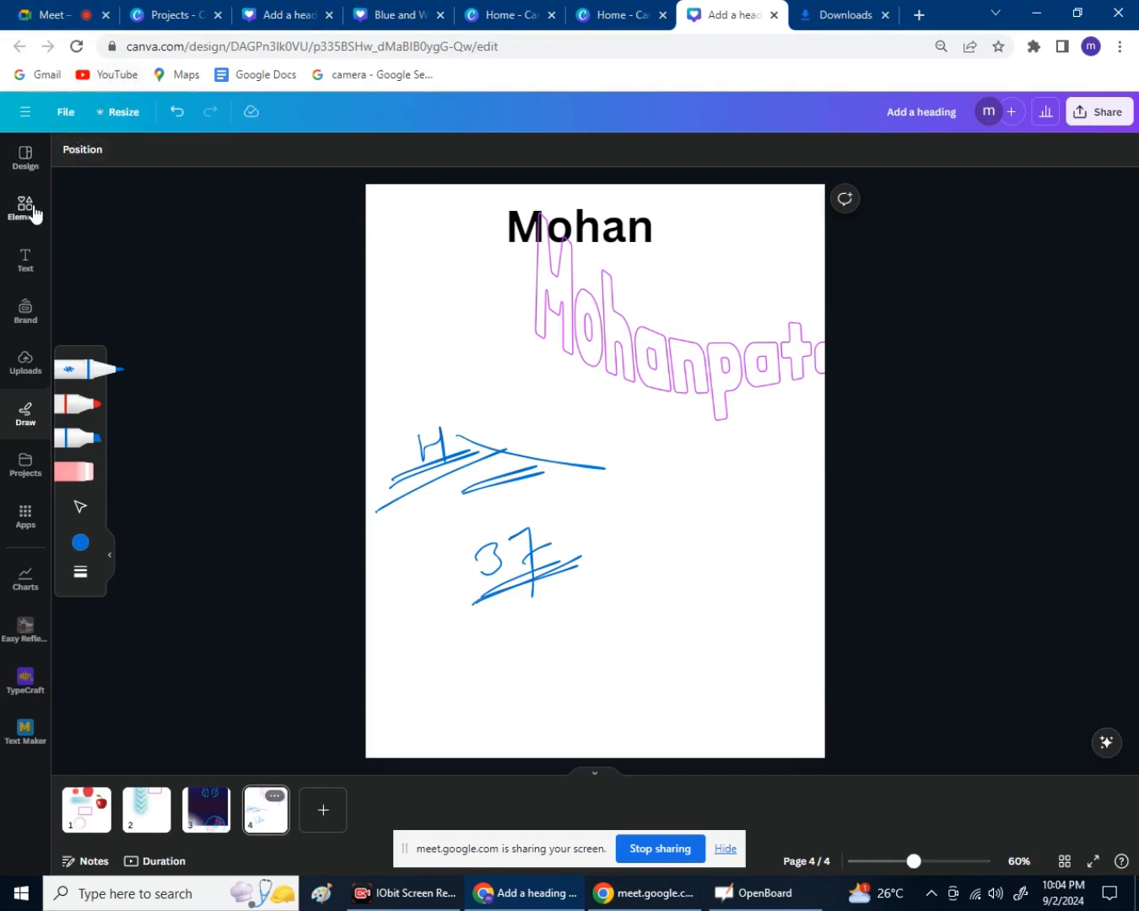
Open the Elements search briefly, then go to the Canva home page from the main menu.
click(25, 209)
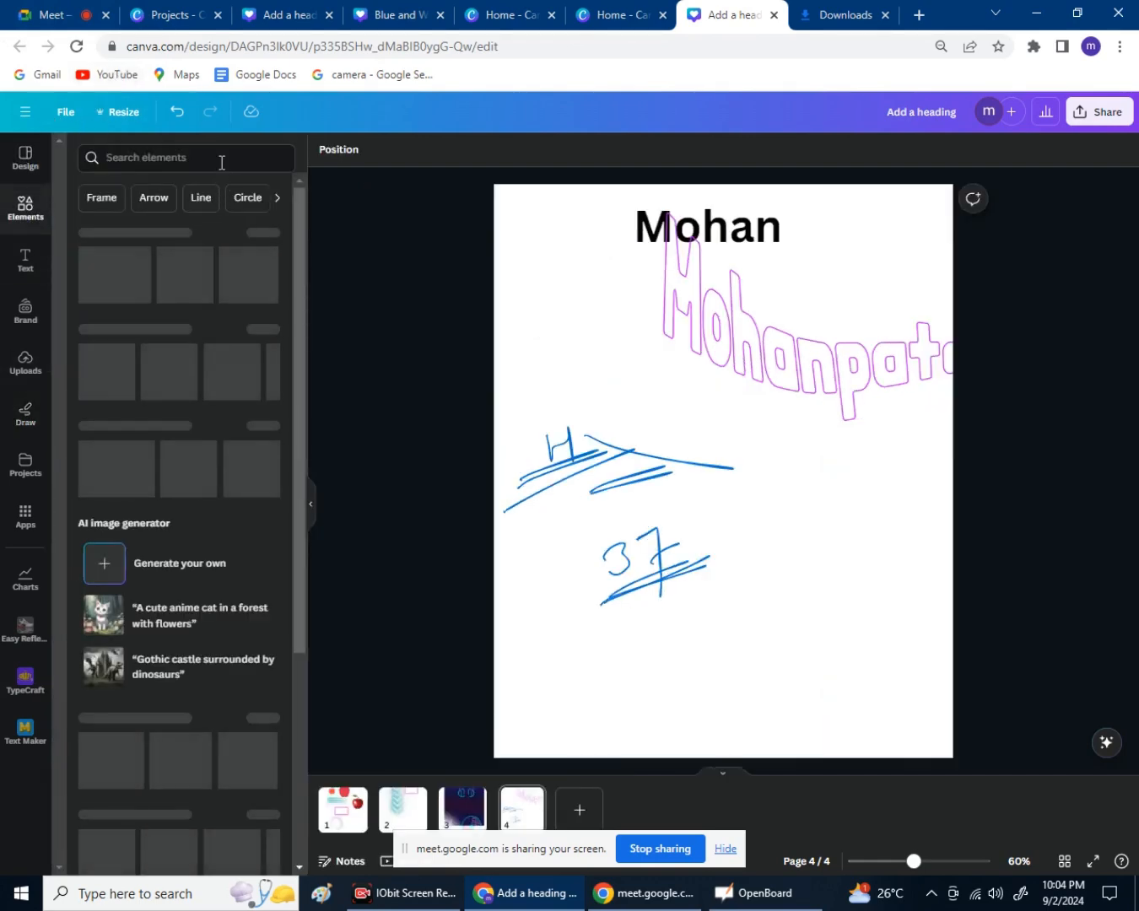
click(222, 163)
click(357, 280)
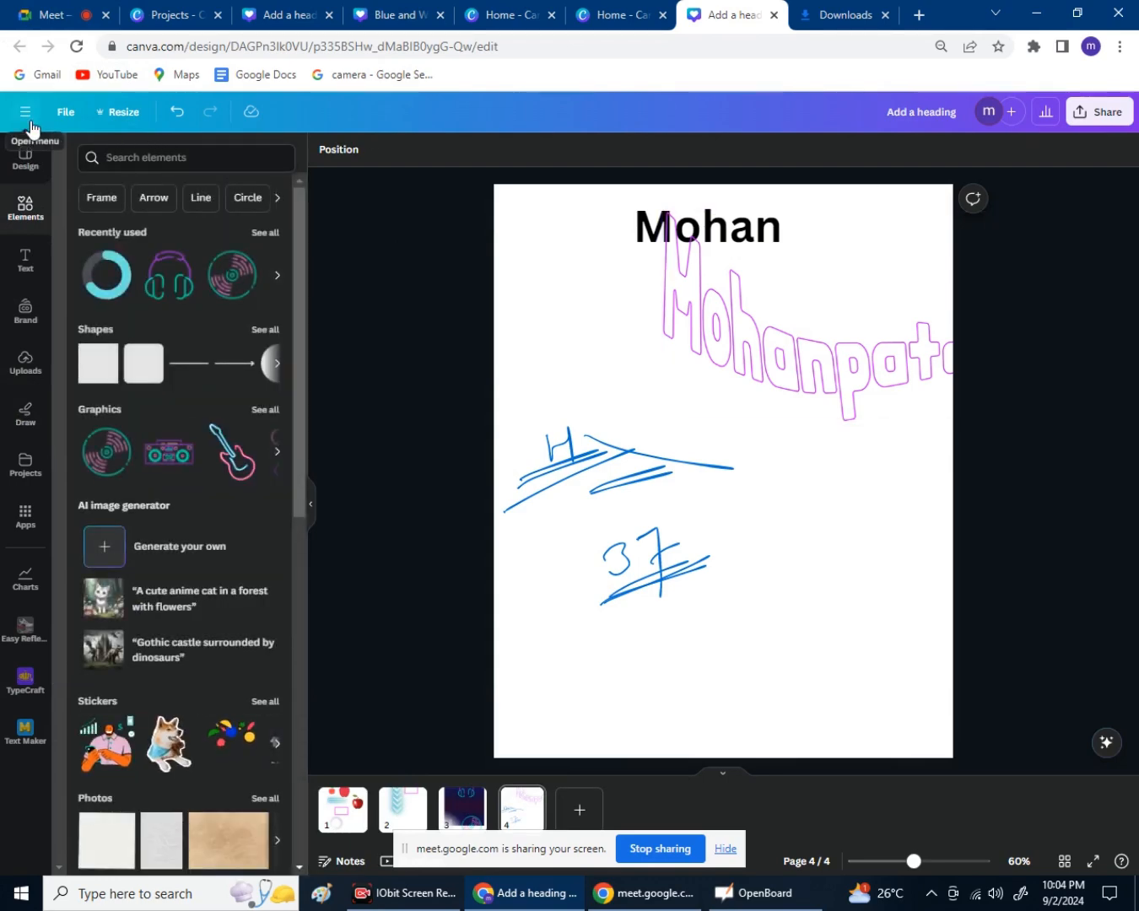
click(30, 120)
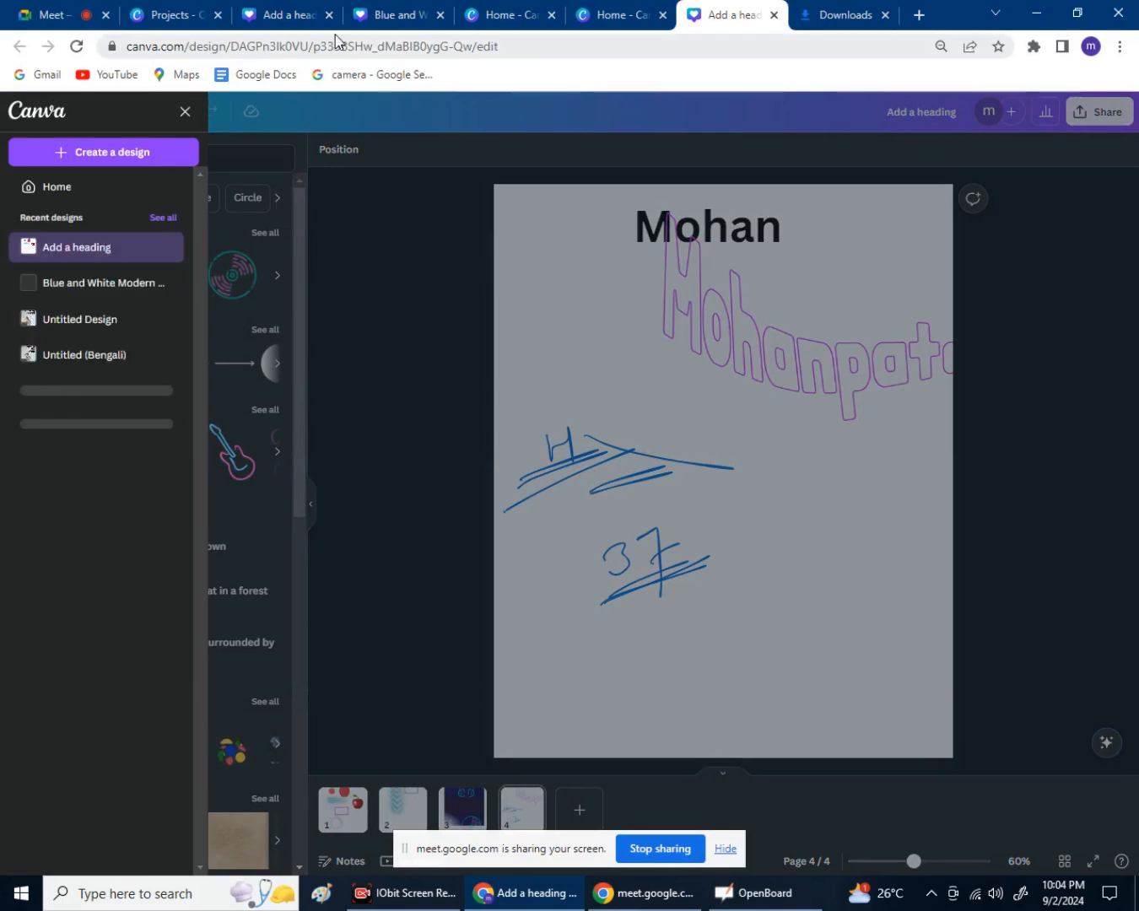
click(396, 282)
click(506, 12)
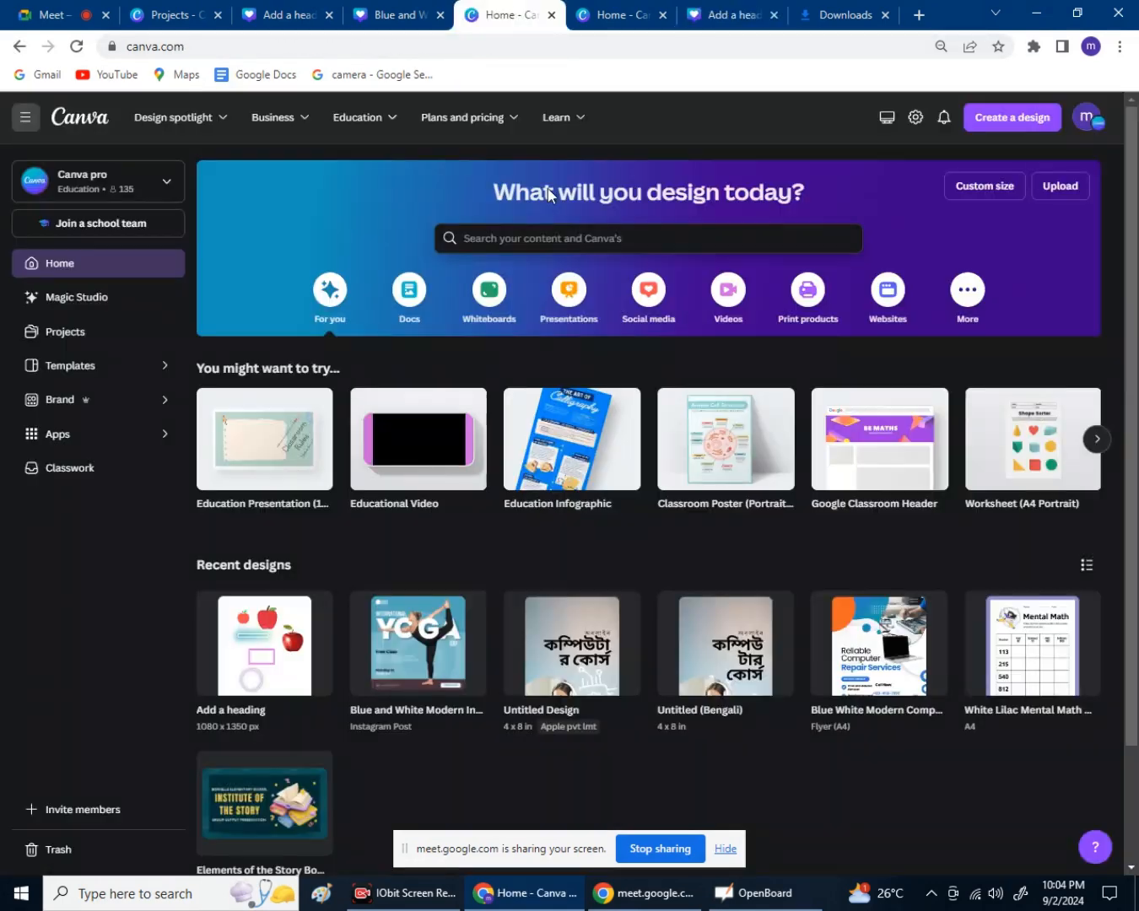
scroll(638, 533, down, 2)
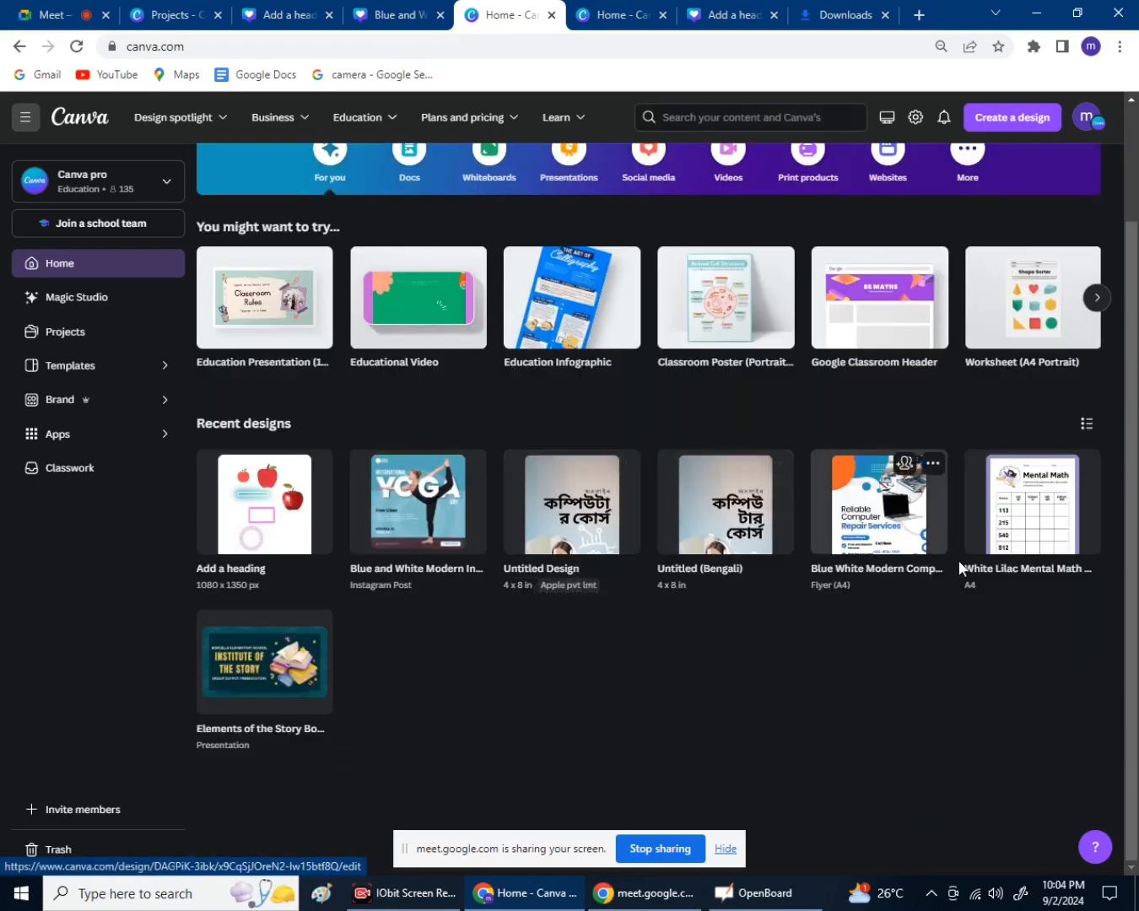
scroll(473, 237, up, 2)
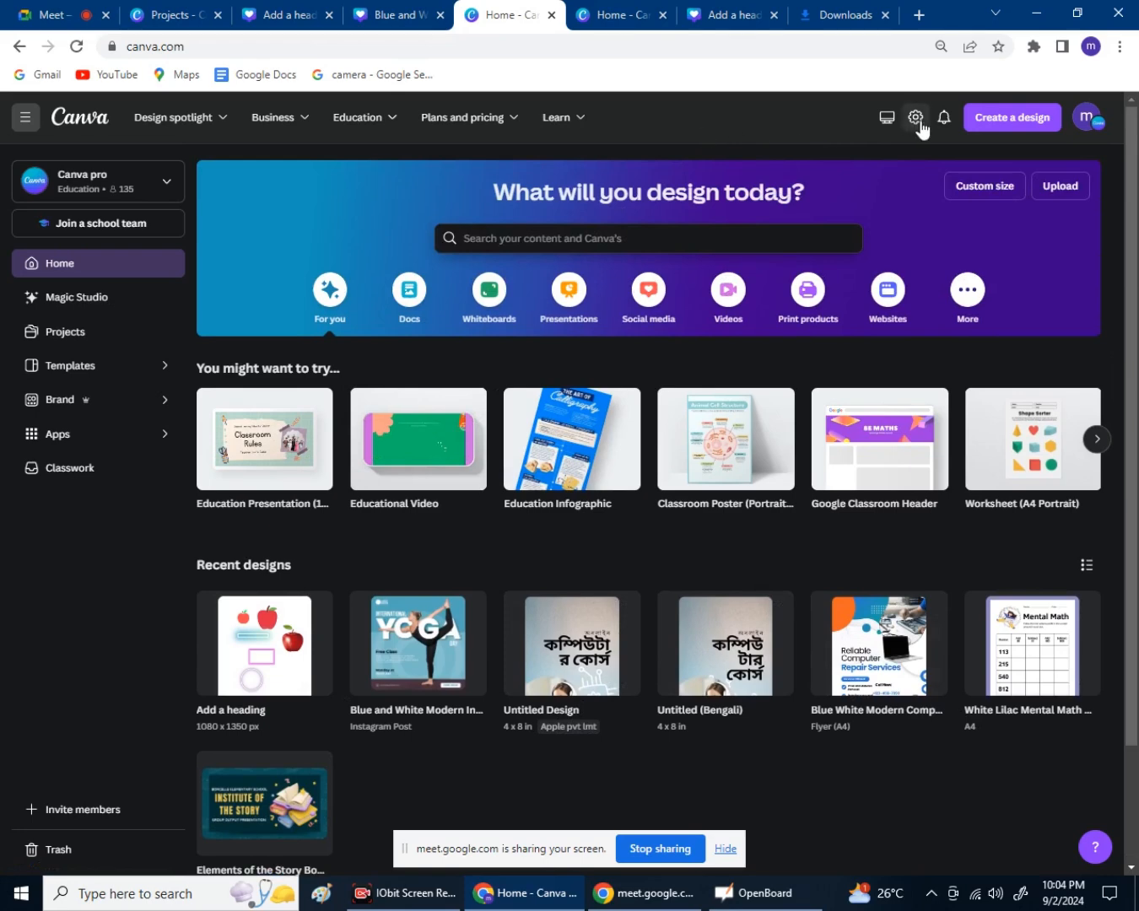
Search Create a design for 'instagram post class', then close the suggestions dropdown.
click(1001, 128)
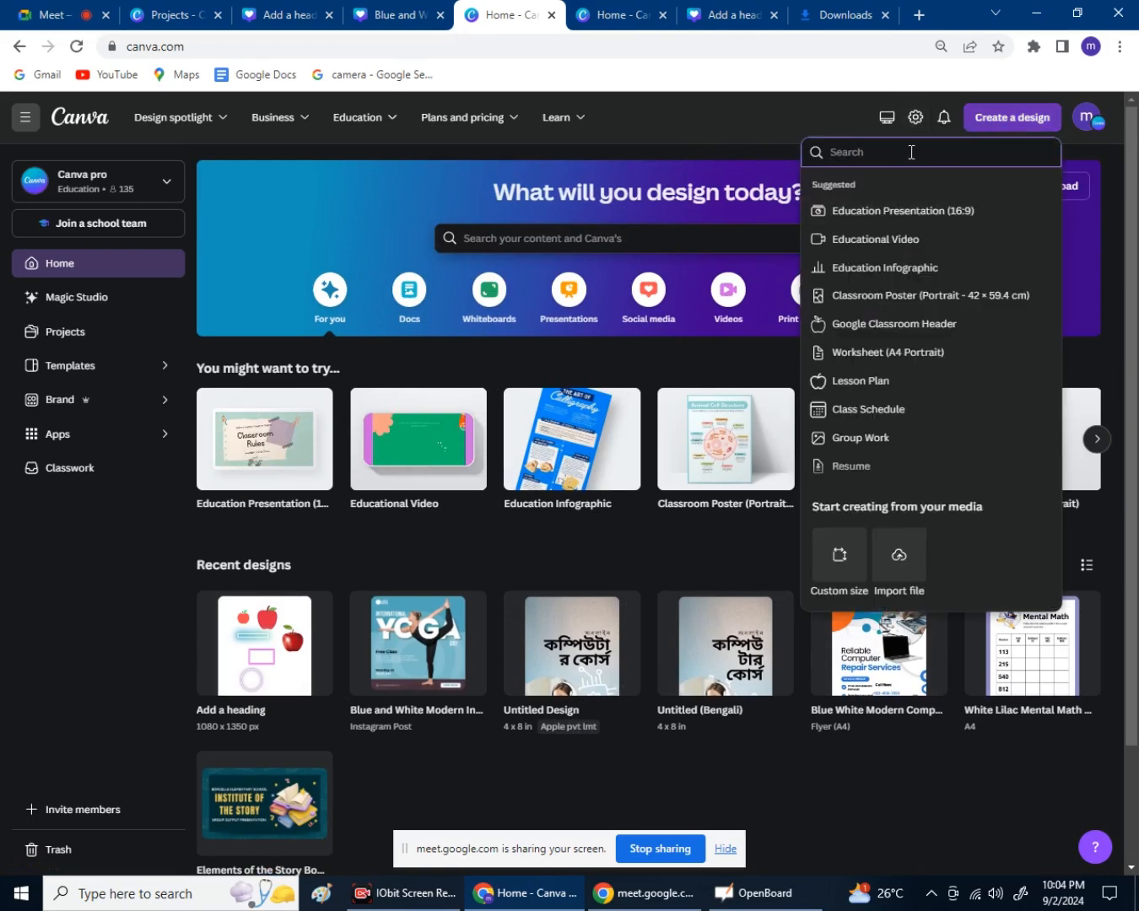
text(i)
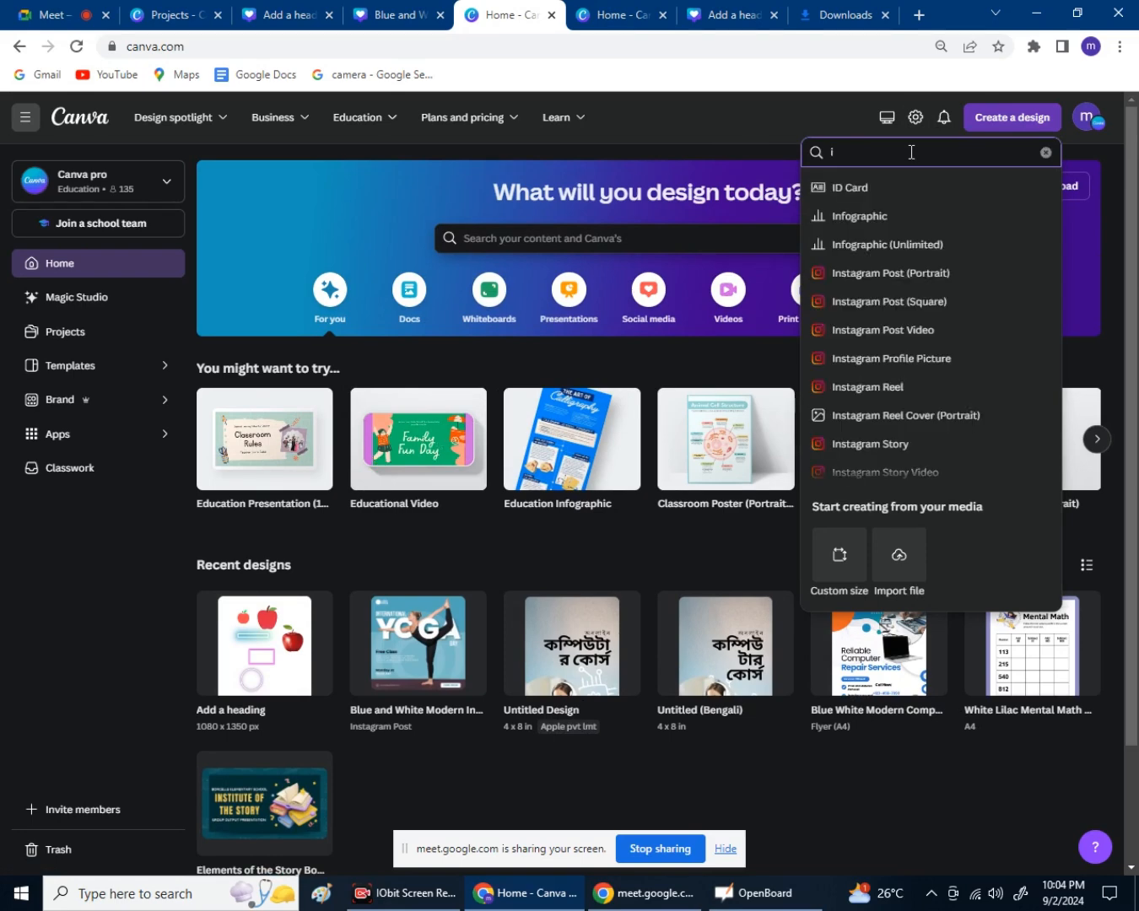
key(BackSpace)
text(inst)
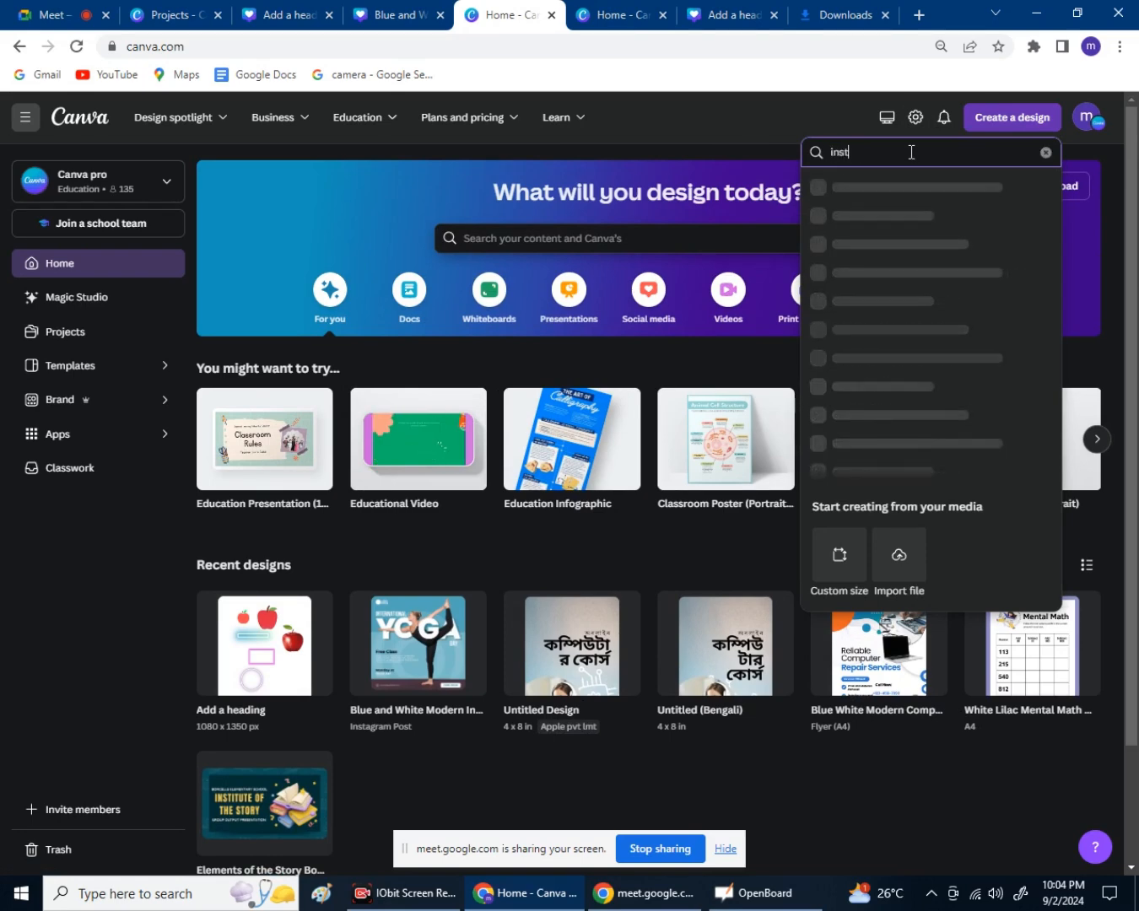
text(agr)
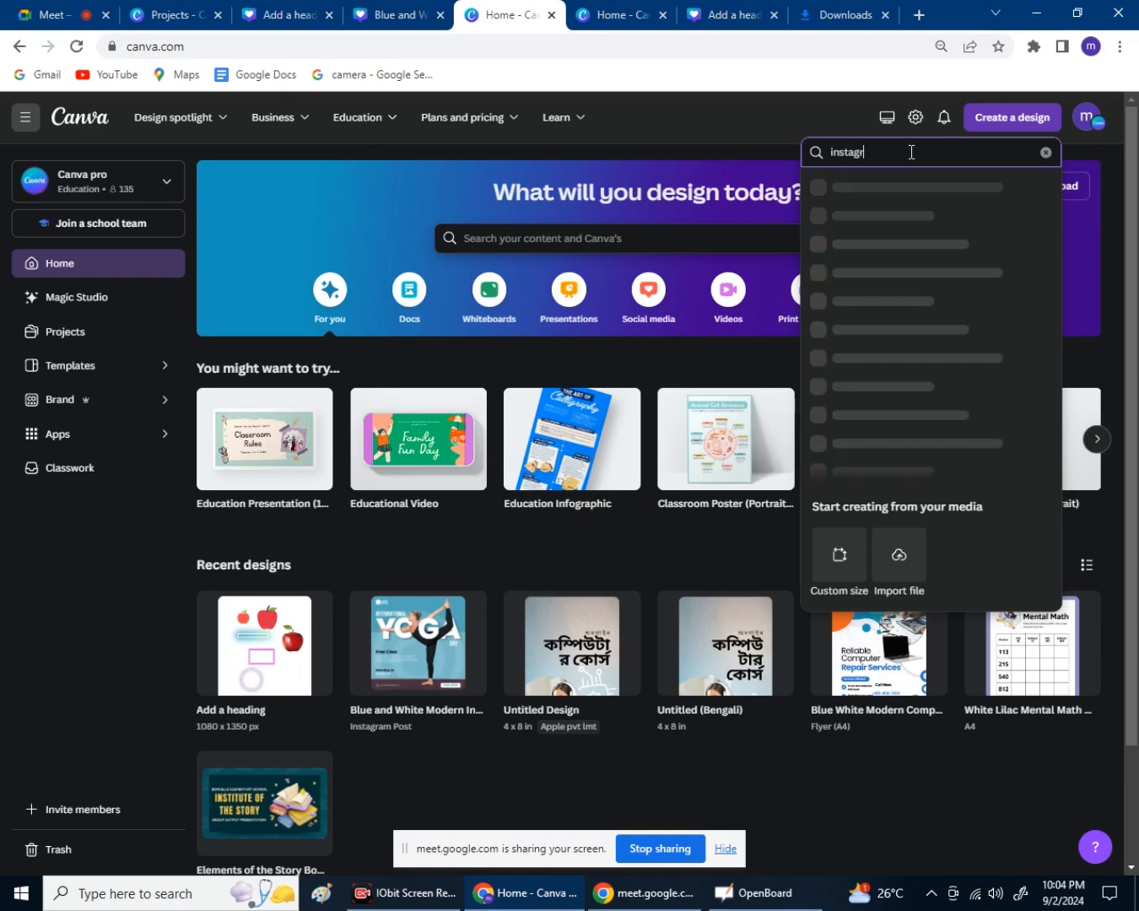
text(am pos)
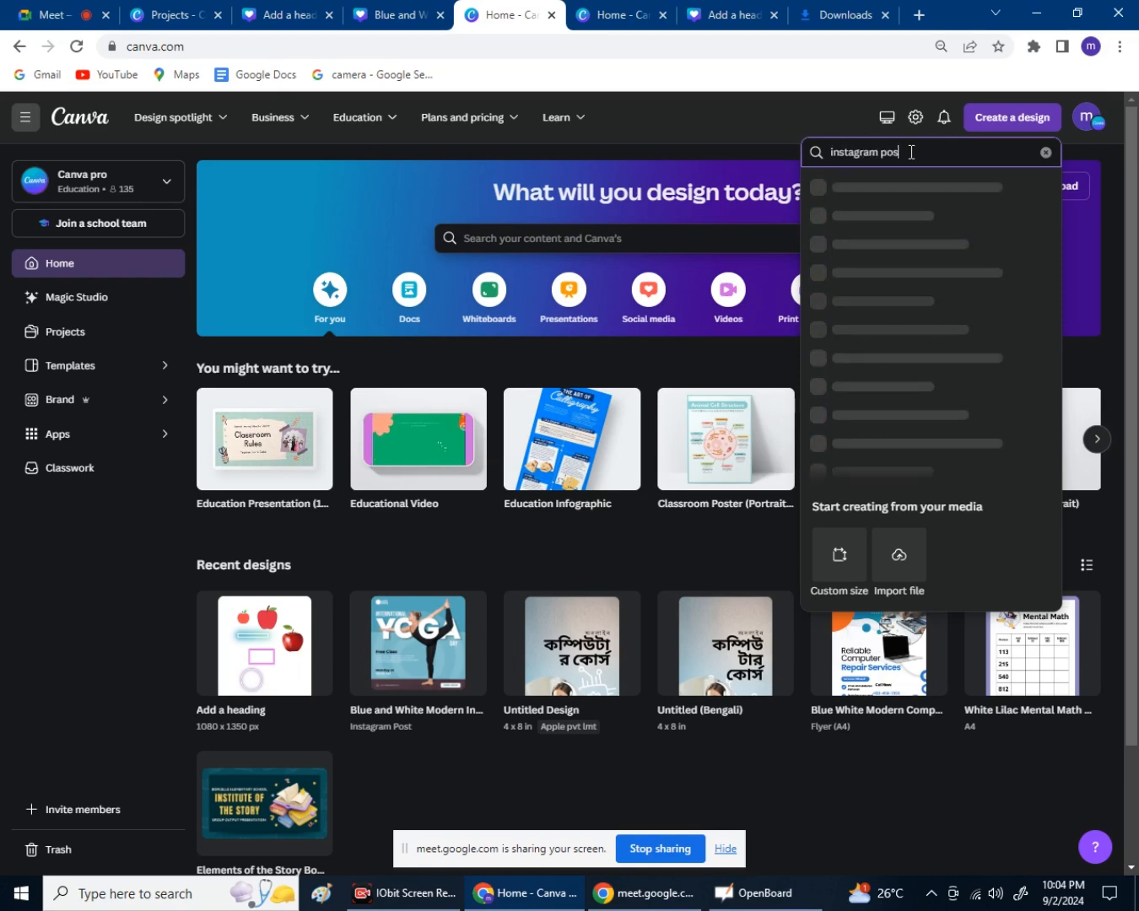
text(t)
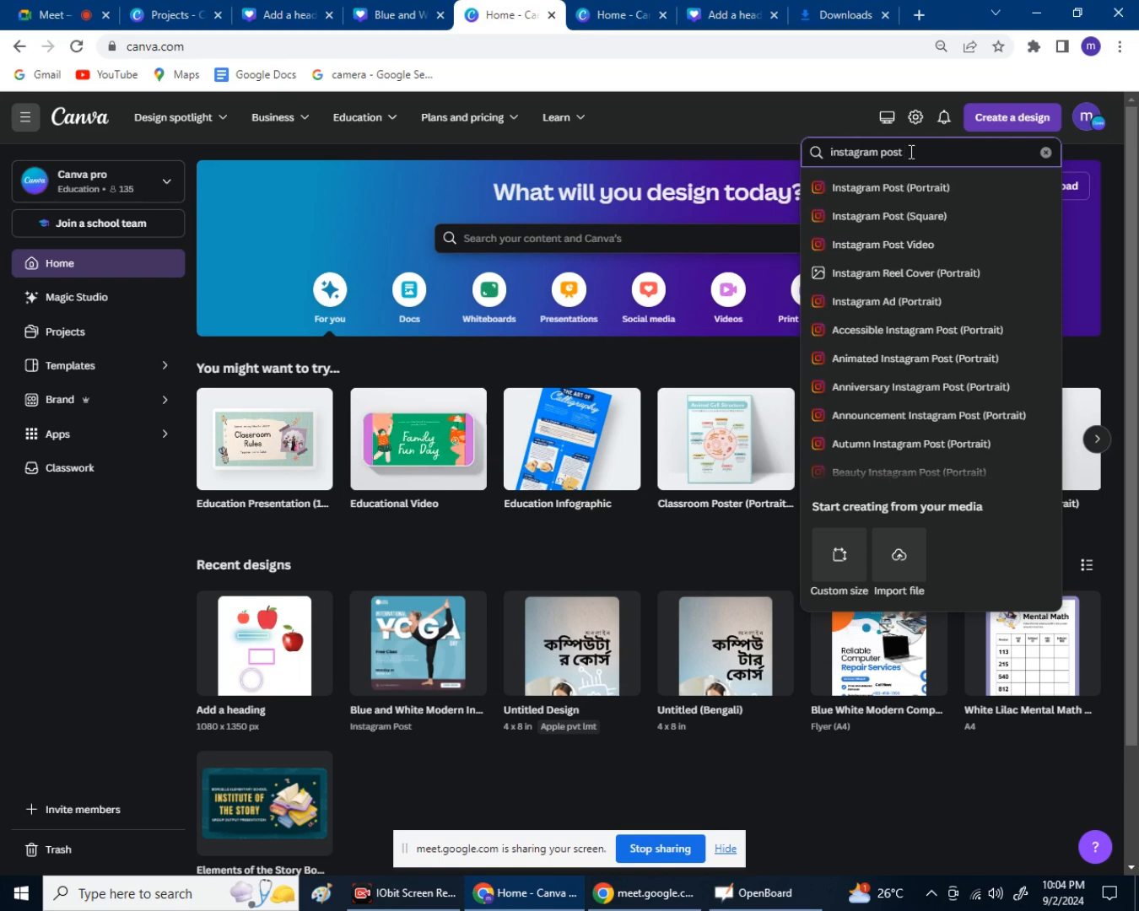
text(ca)
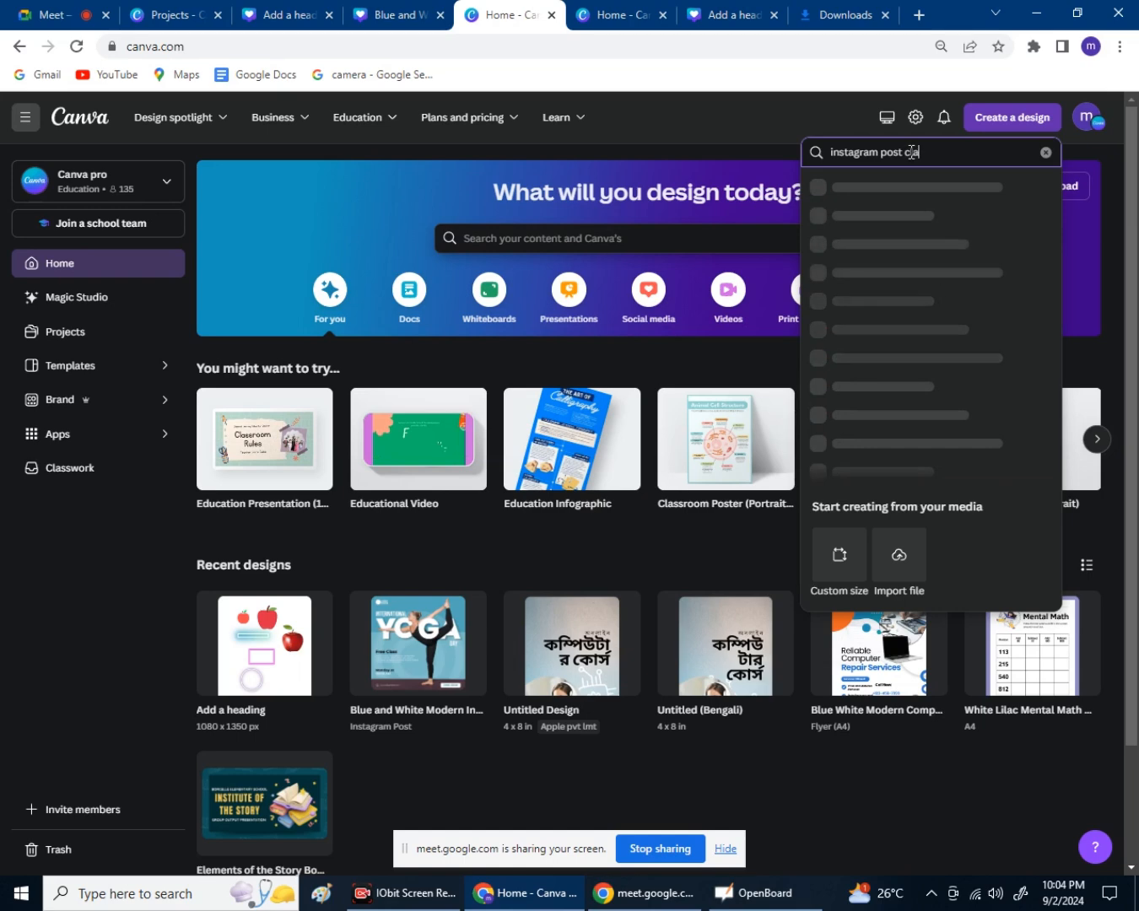
key(BackSpace)
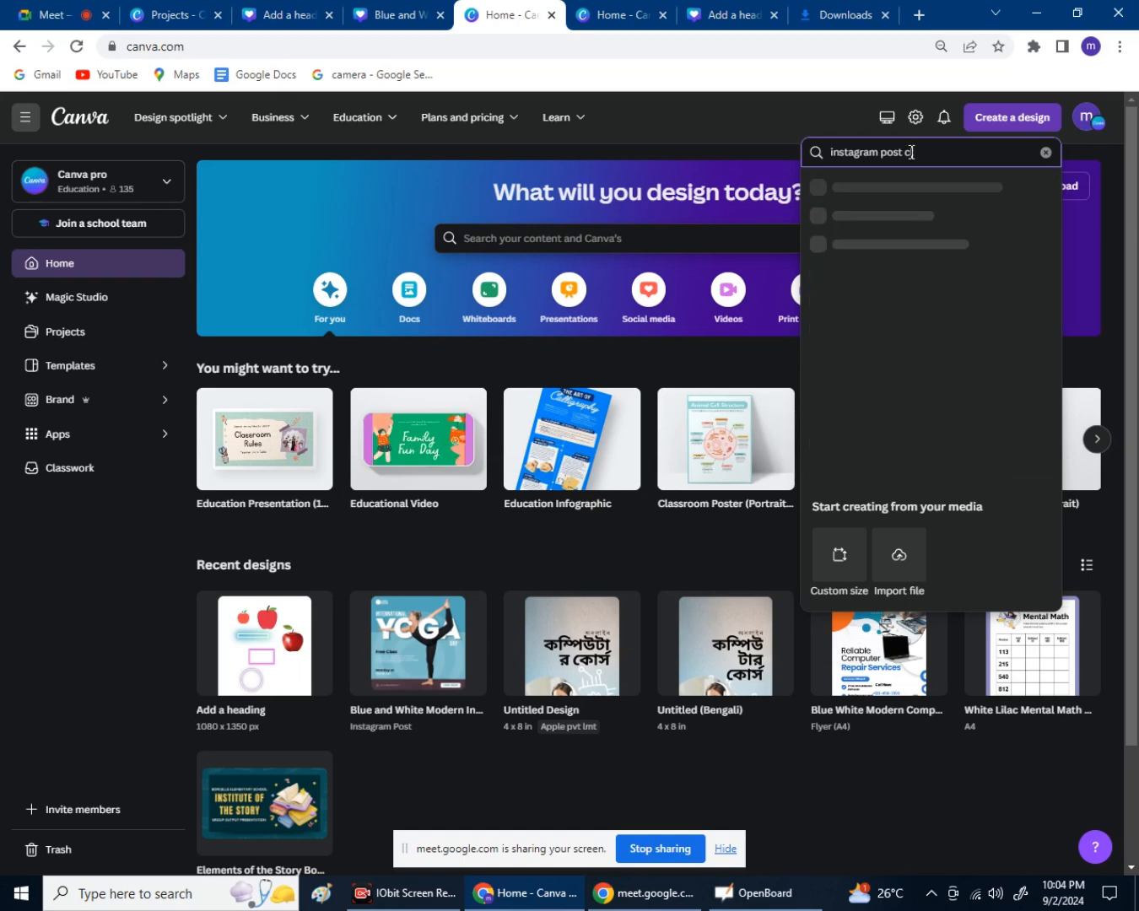
text(lass)
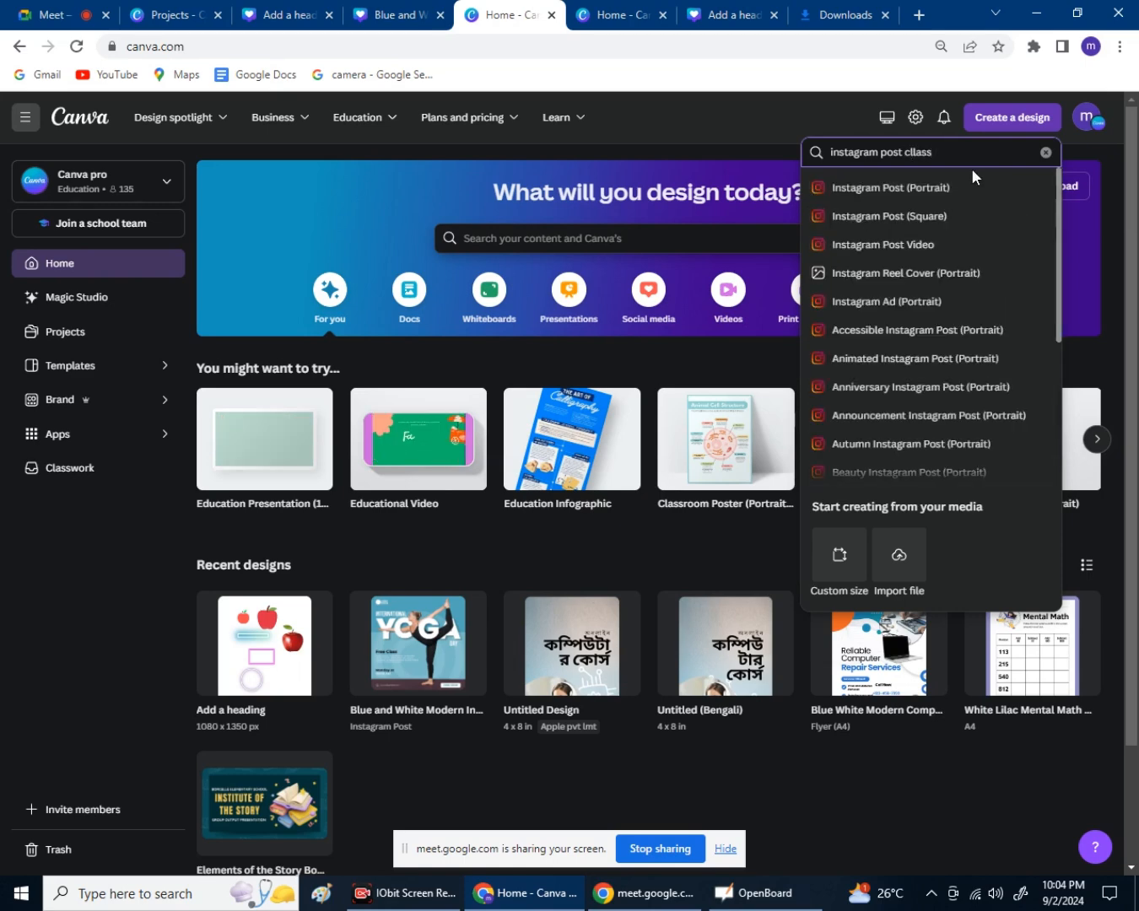
click(918, 152)
key(BackSpace)
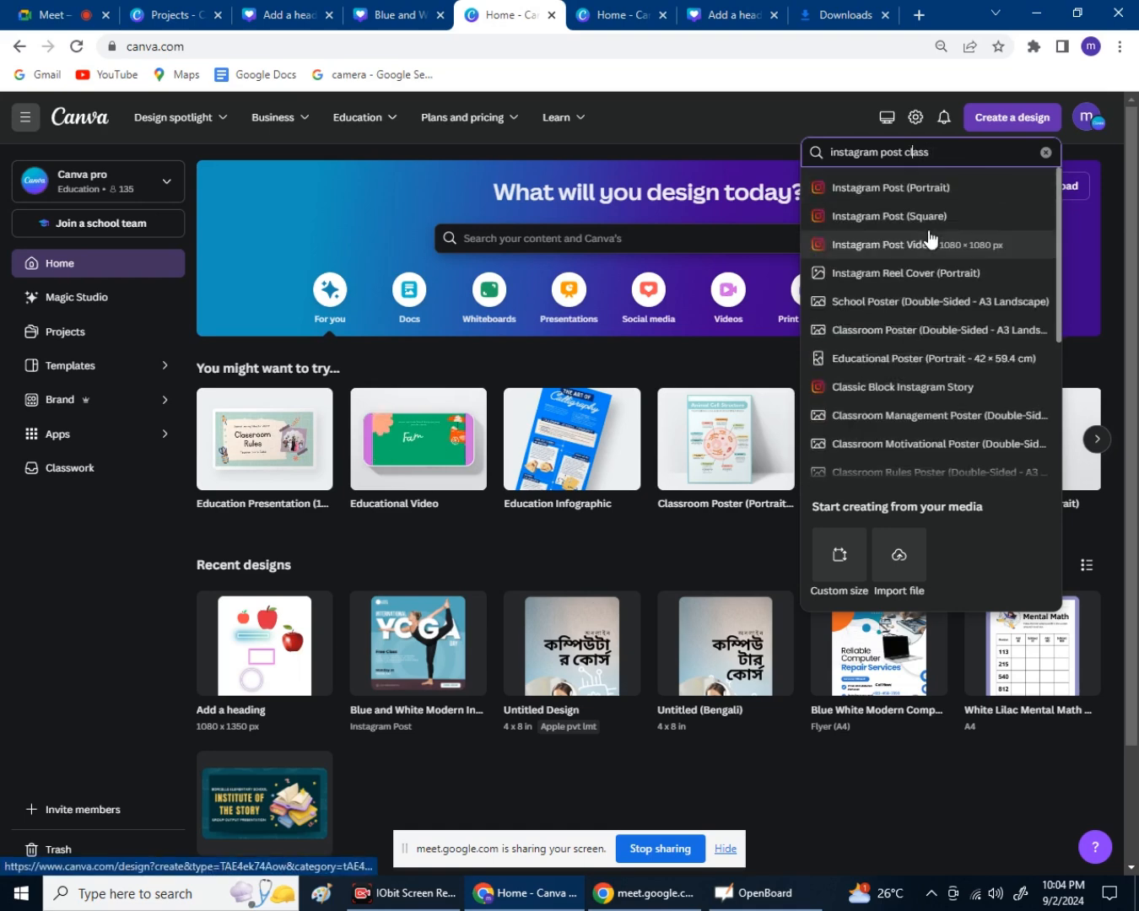
click(942, 154)
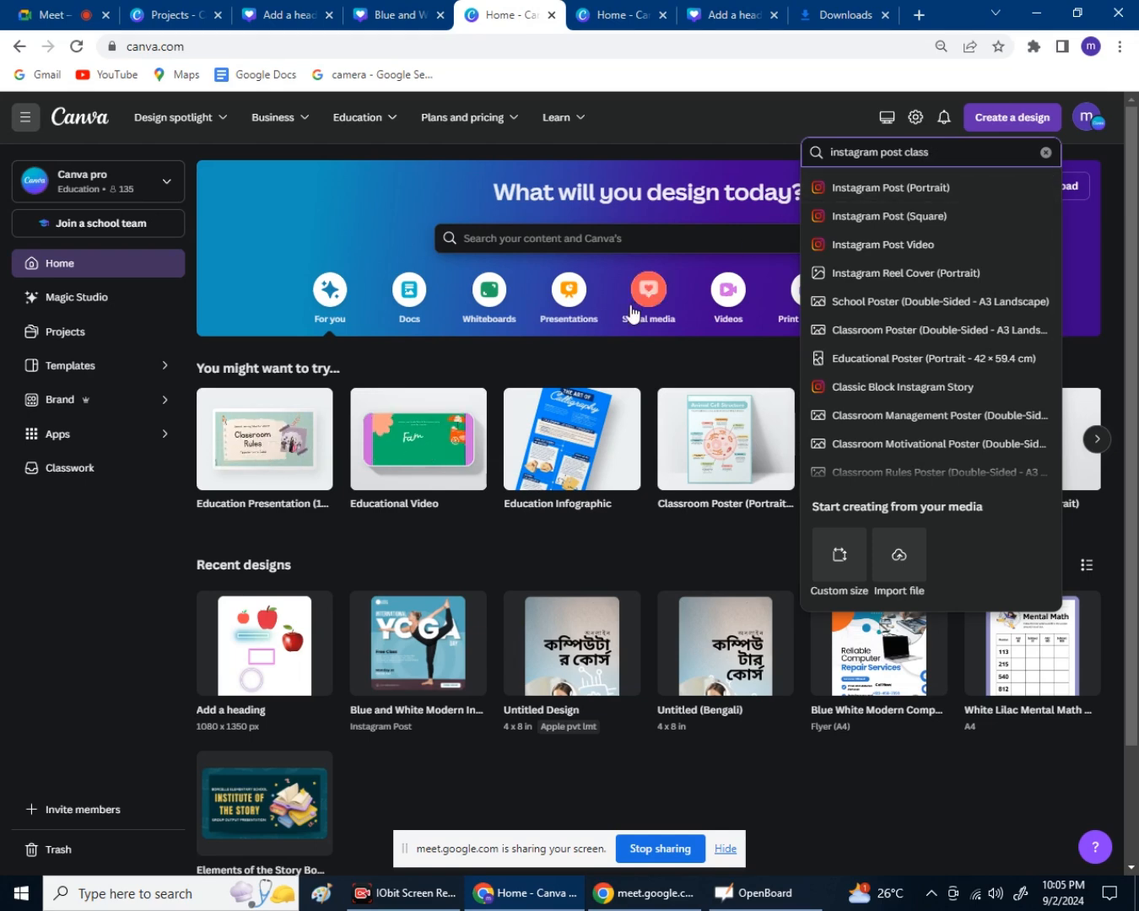
click(45, 614)
scroll(51, 611, down, 2)
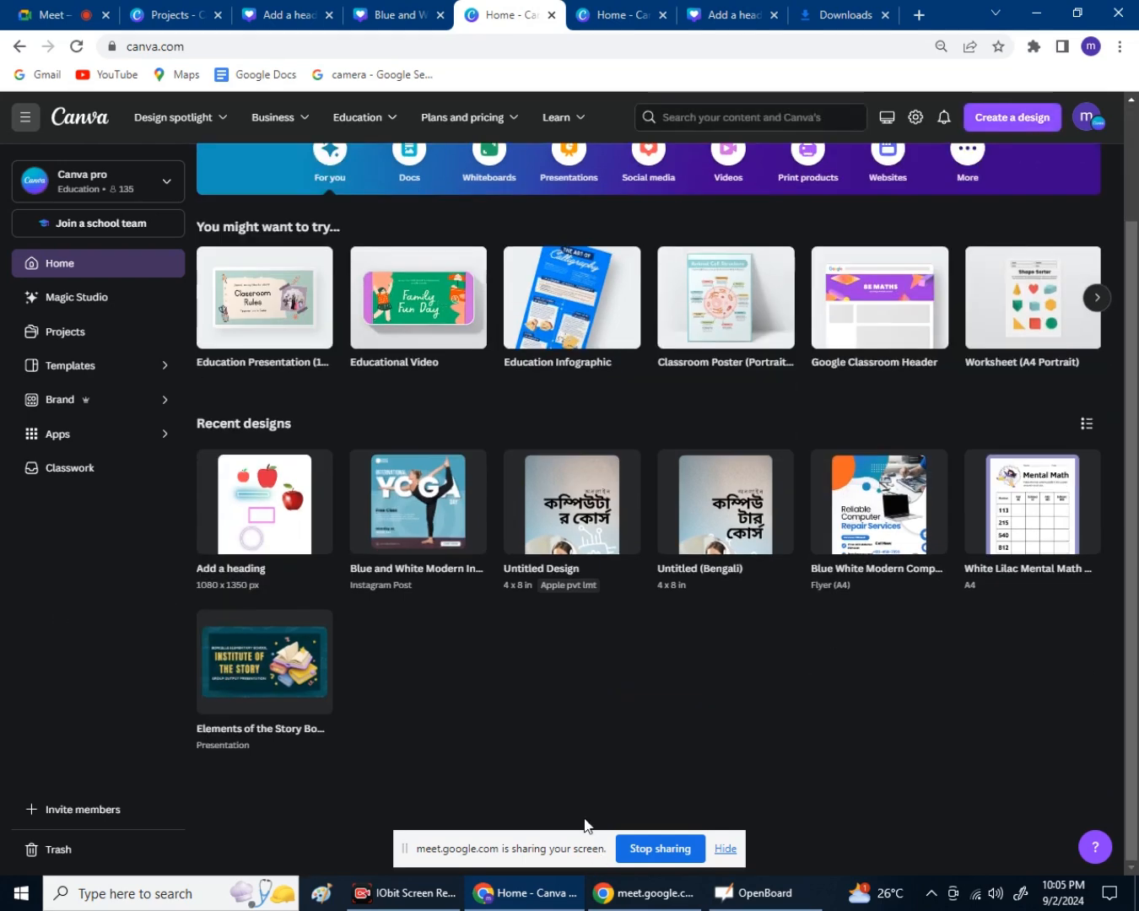
scroll(572, 743, up, 3)
Reopen the Add a heading design and add a blank page 5 after page 4.
click(239, 658)
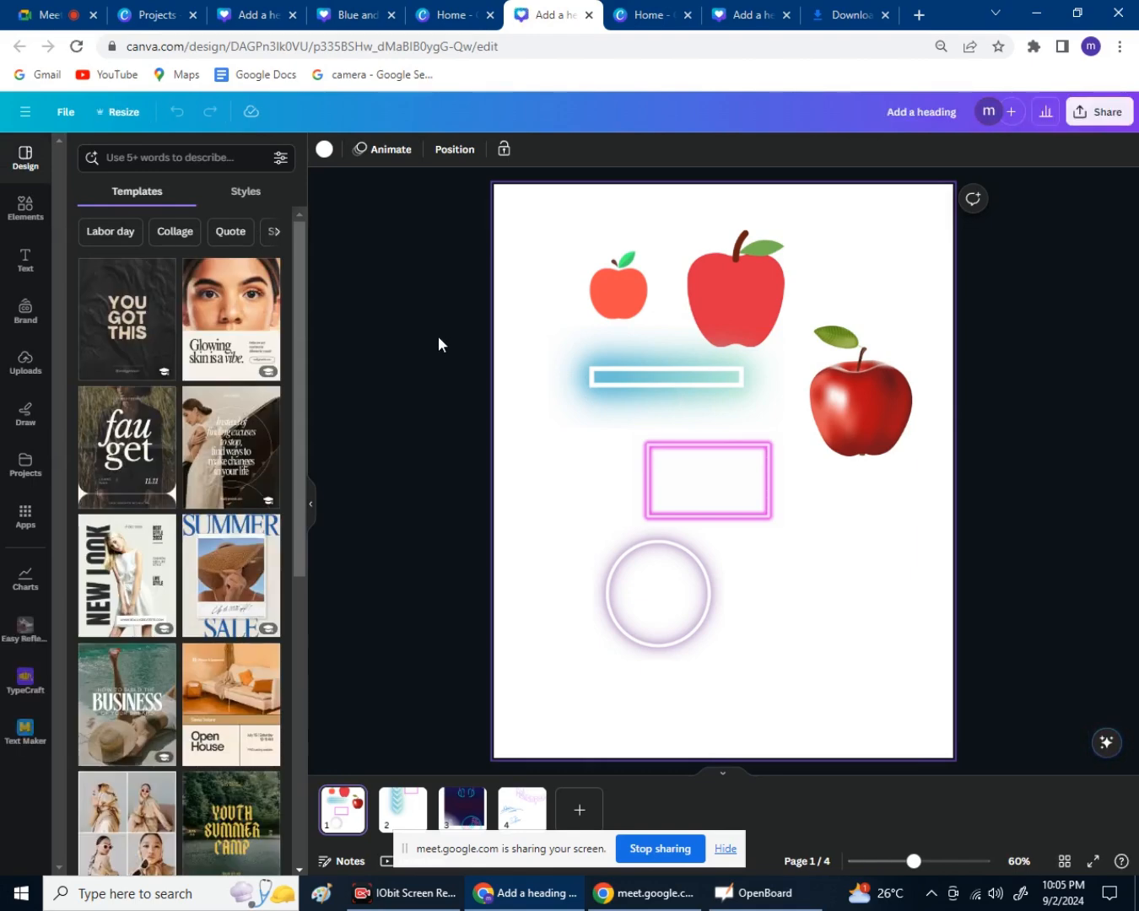
click(312, 503)
click(616, 307)
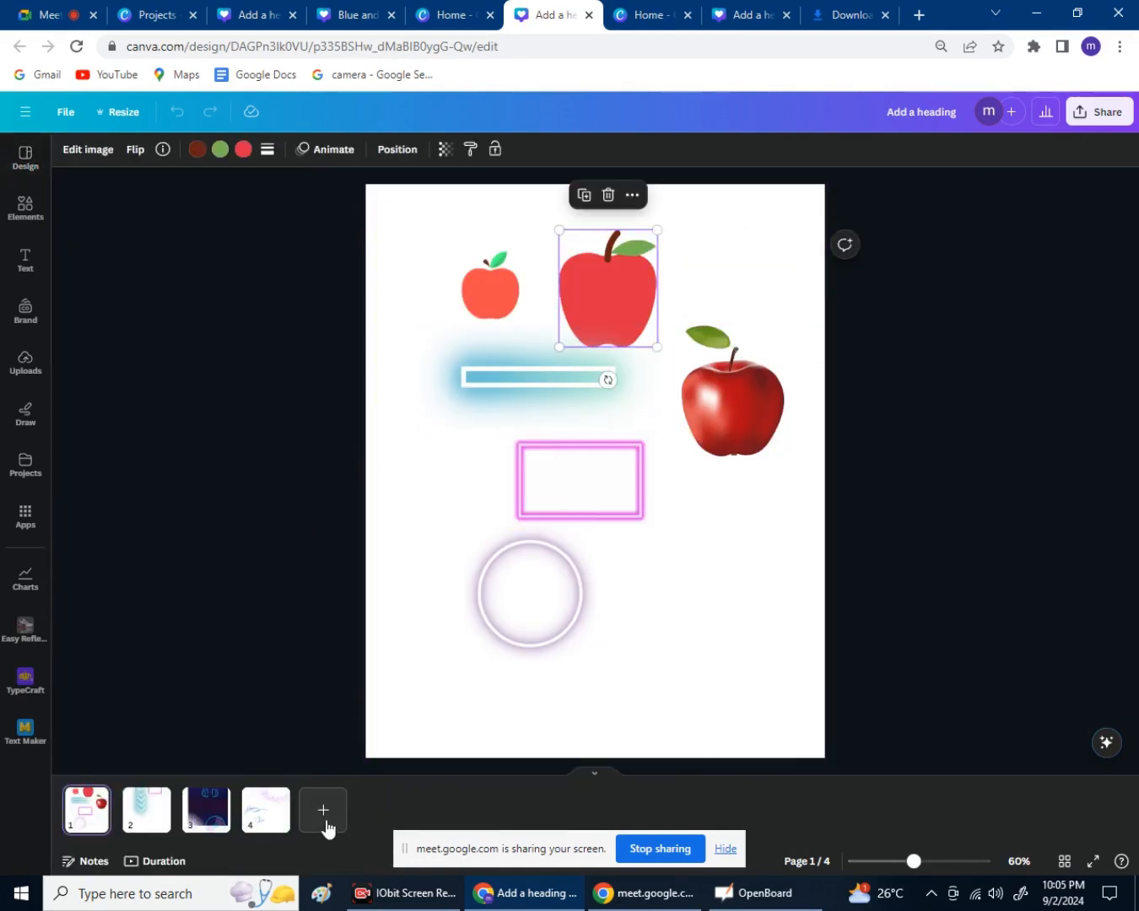
click(327, 825)
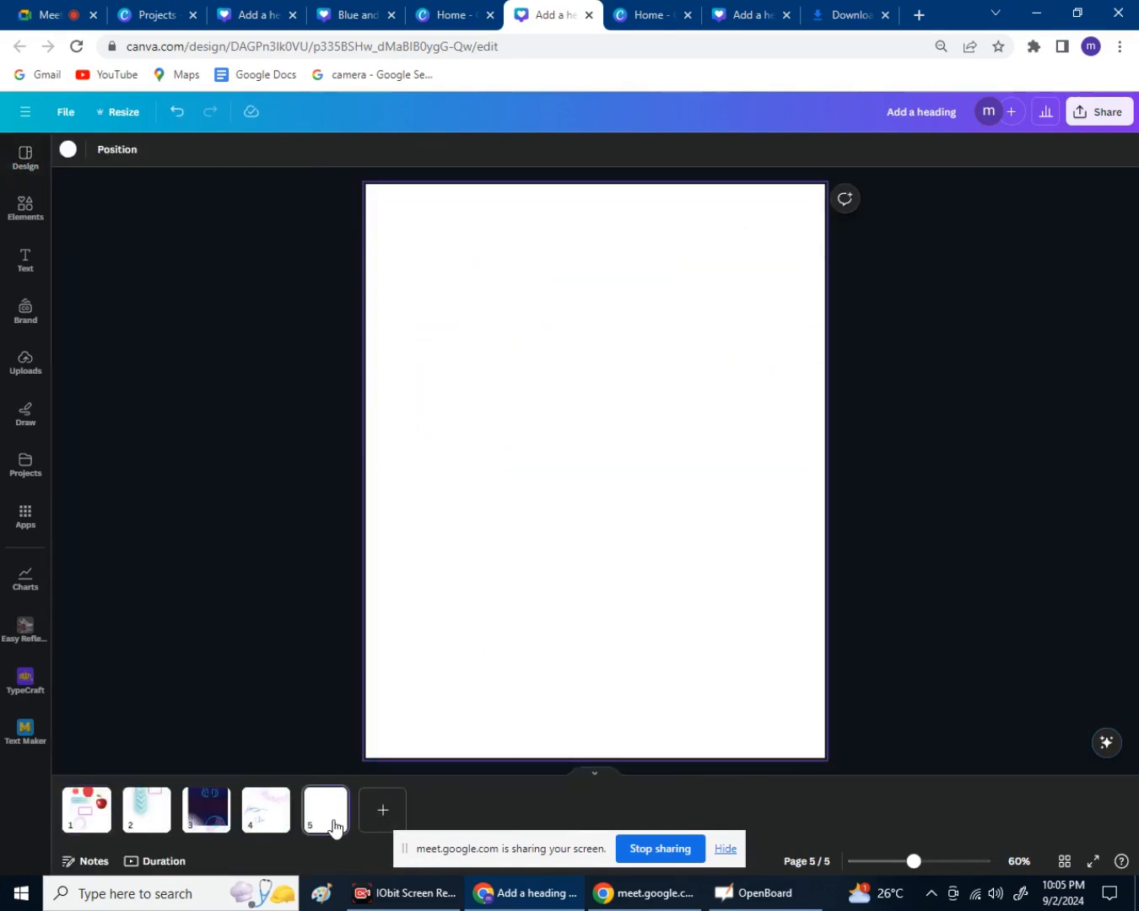
click(224, 448)
Add a default 'Add a heading' text box to page 5 from the Text panel.
click(22, 215)
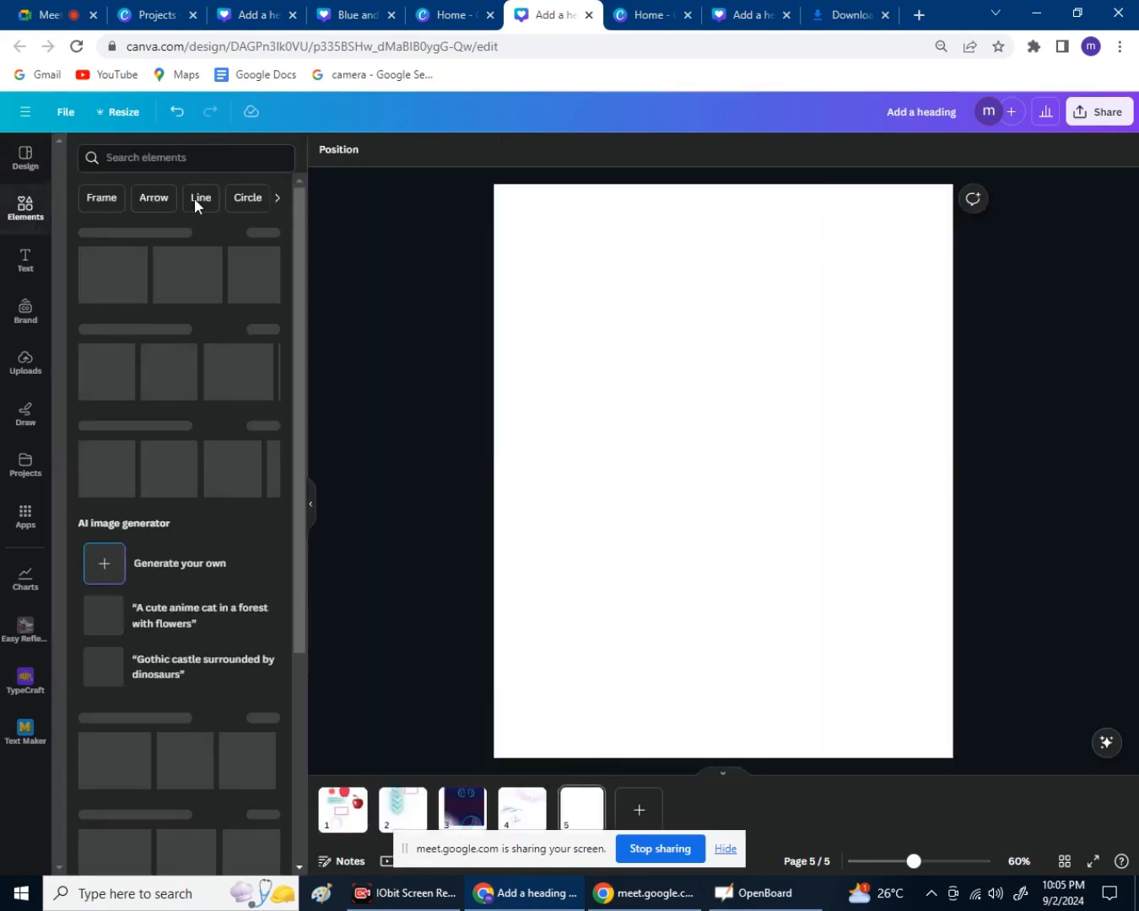
click(236, 170)
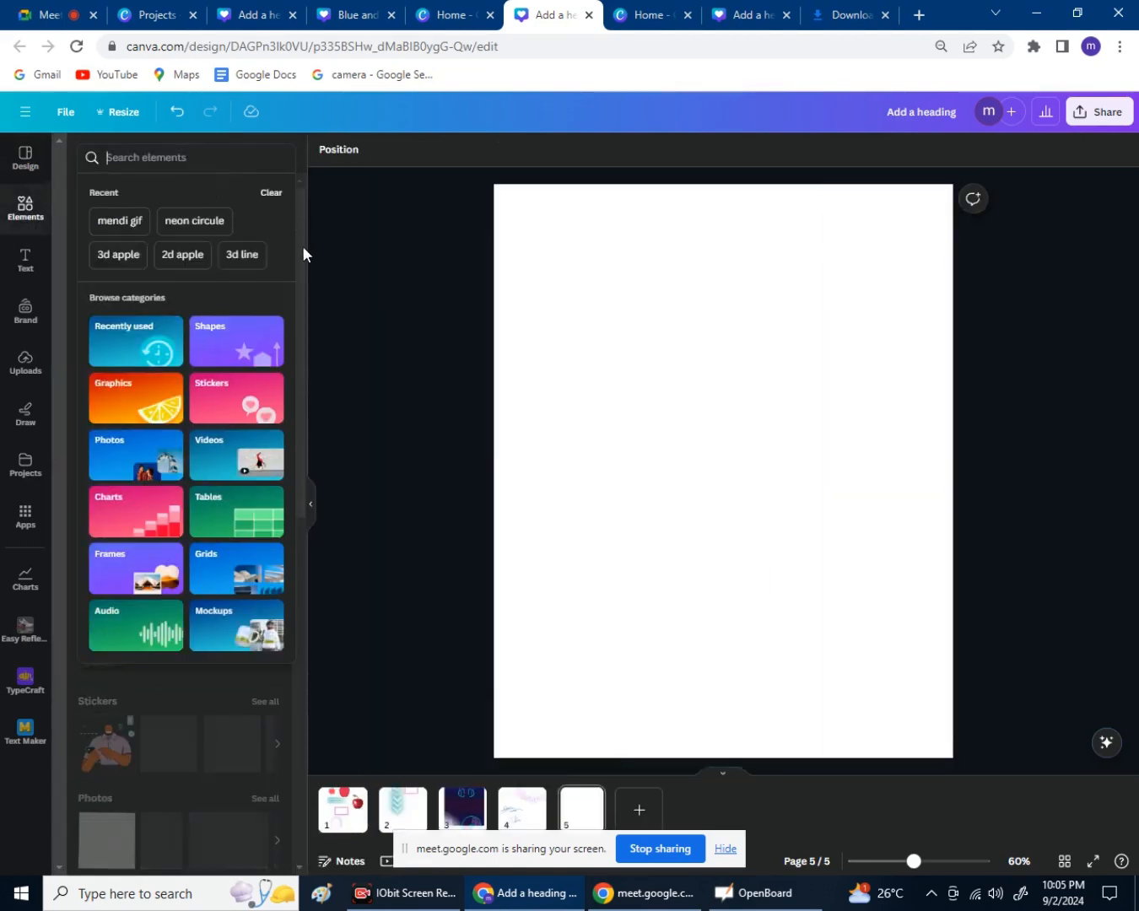
click(331, 407)
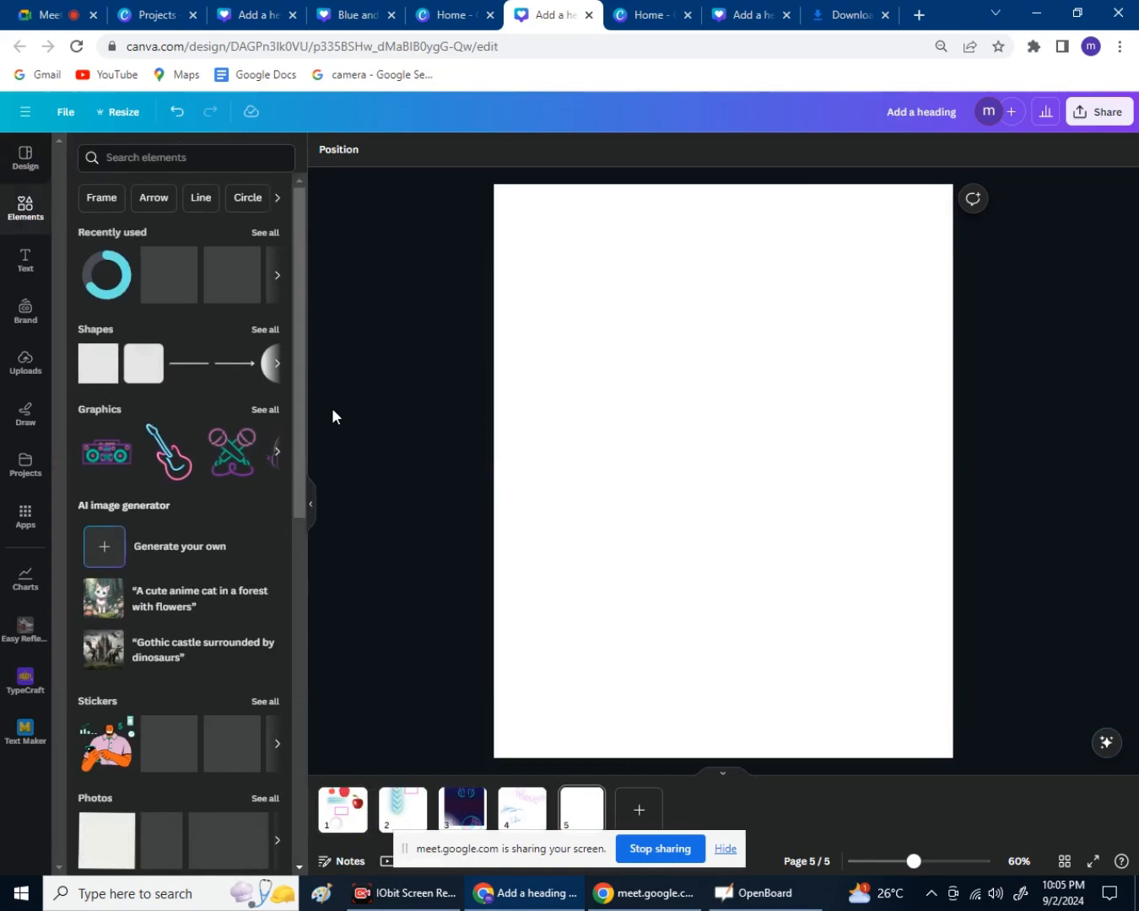
click(310, 505)
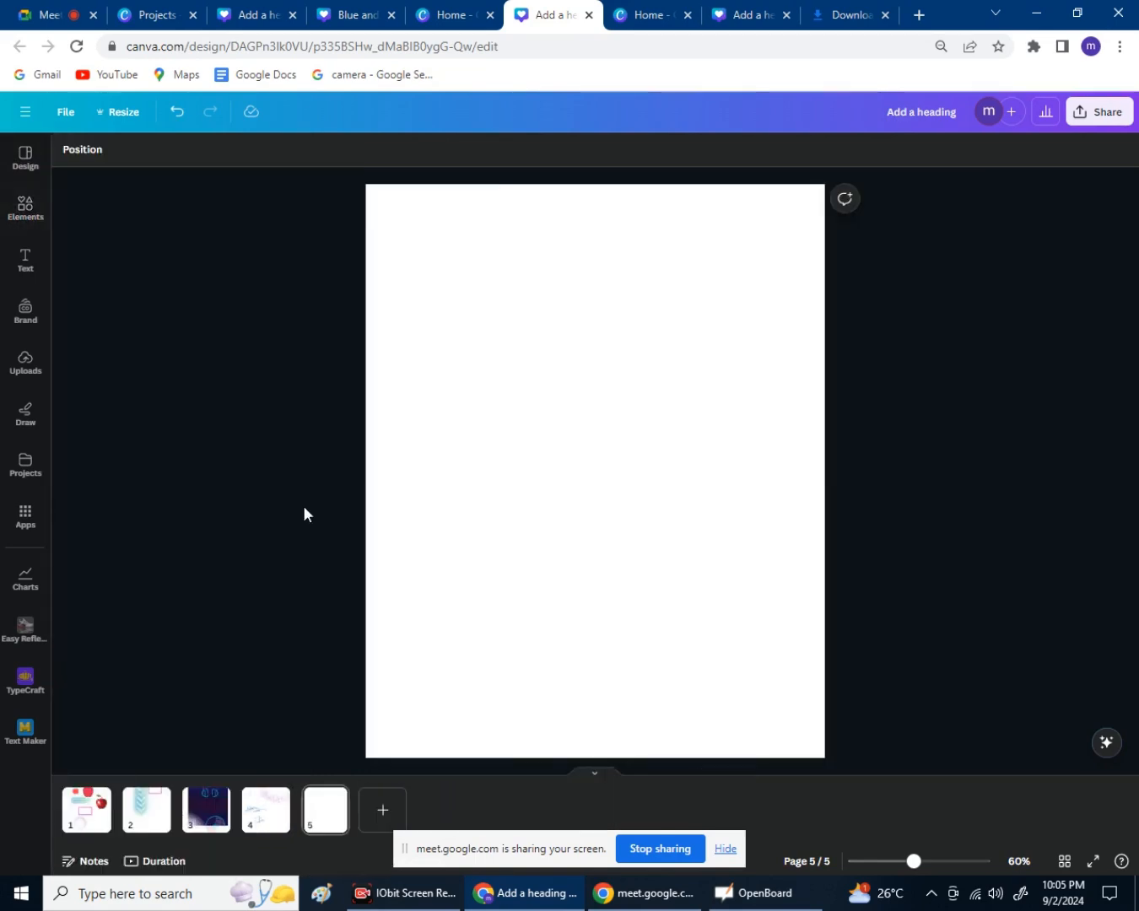
click(17, 253)
click(221, 339)
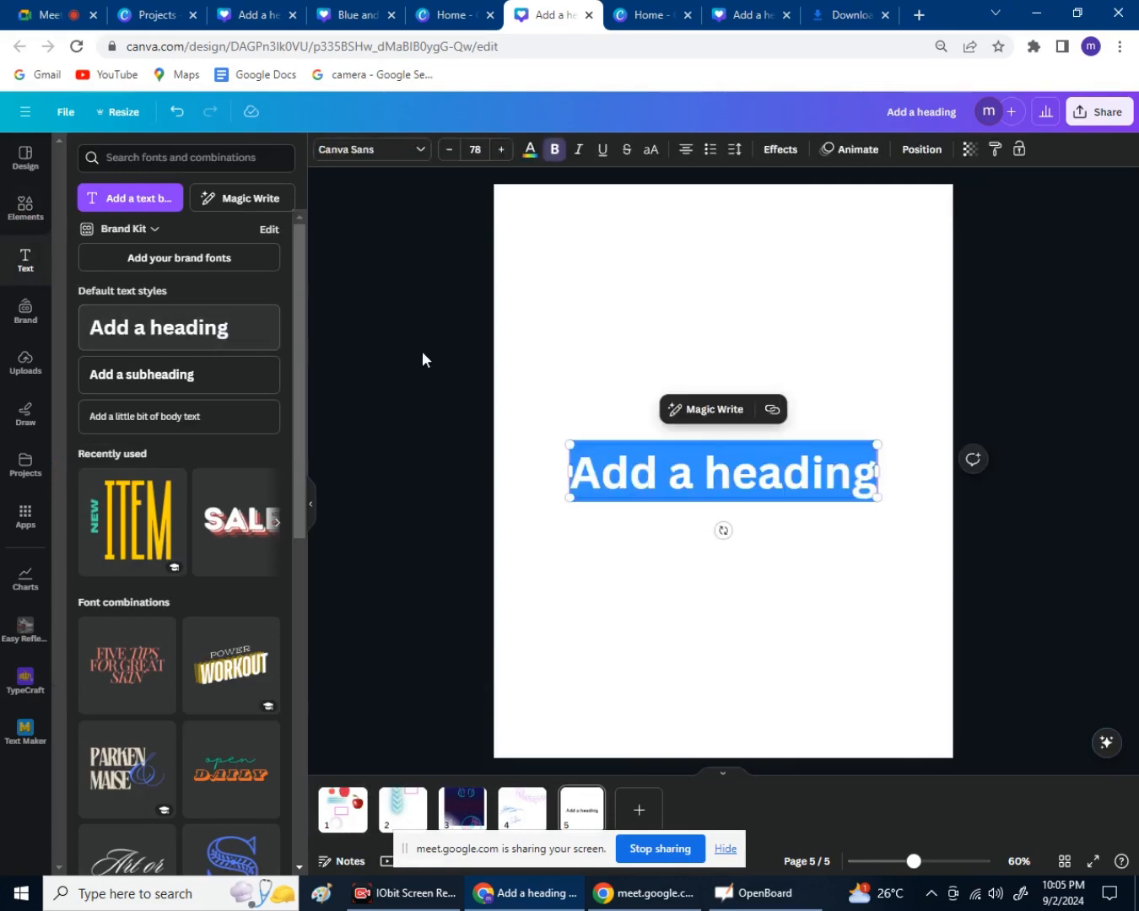
Replace the heading text with a long random typed string.
key(ctrl+v)
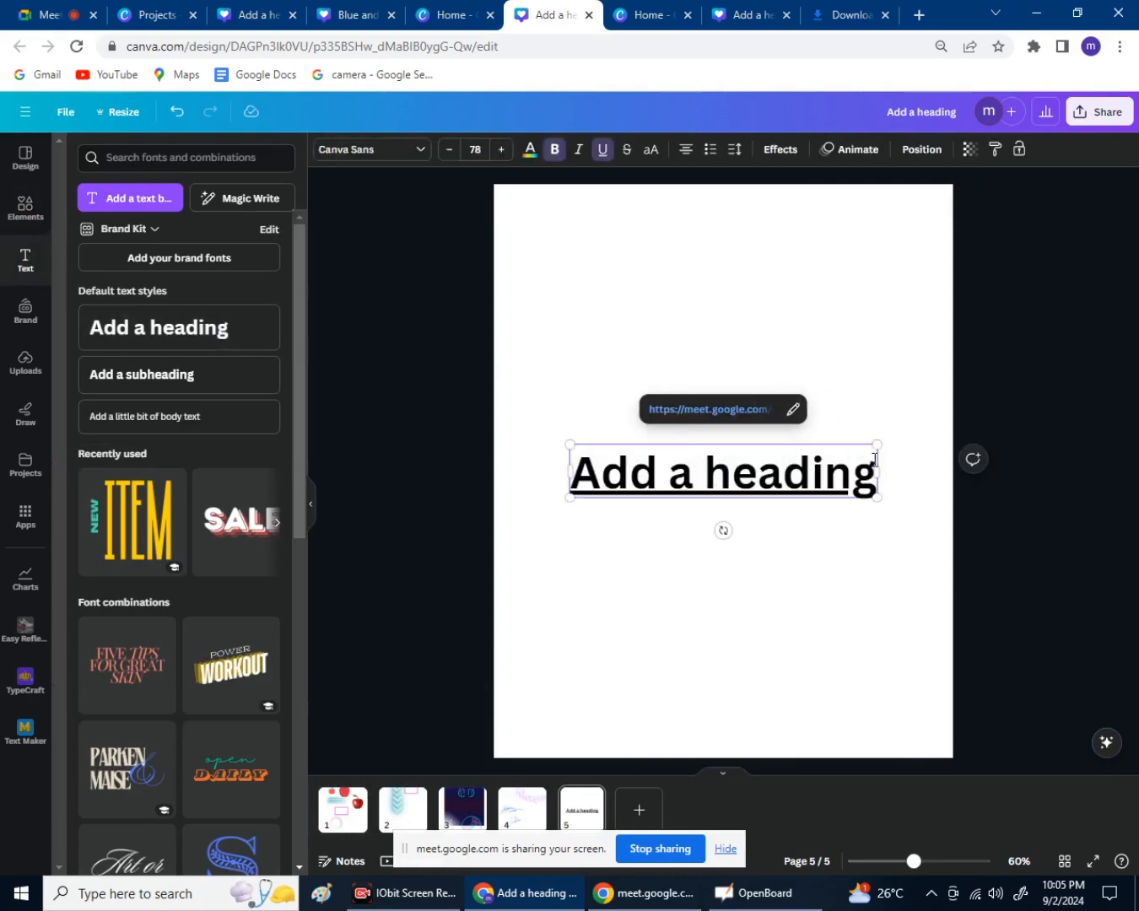
drag(857, 469, 432, 500)
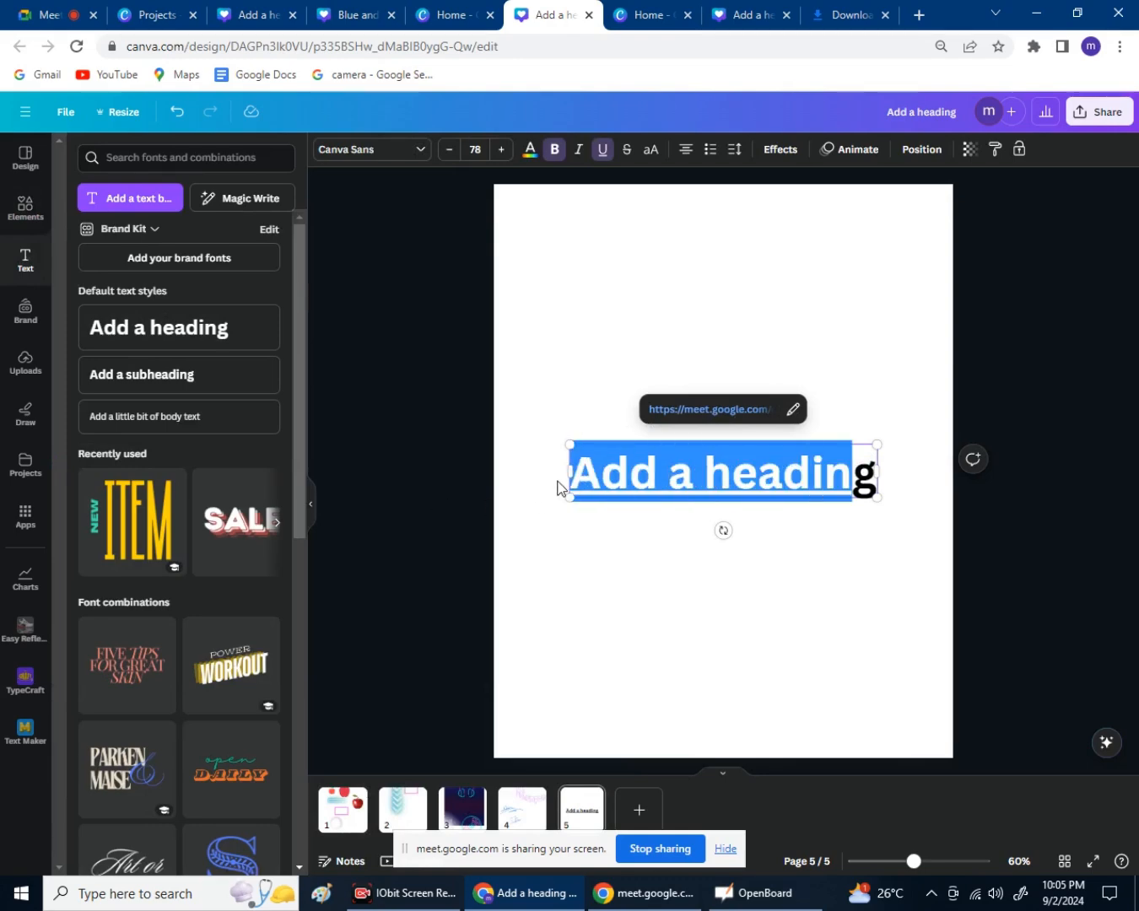
text(fgdsfgdsfngnaklfnskslj)
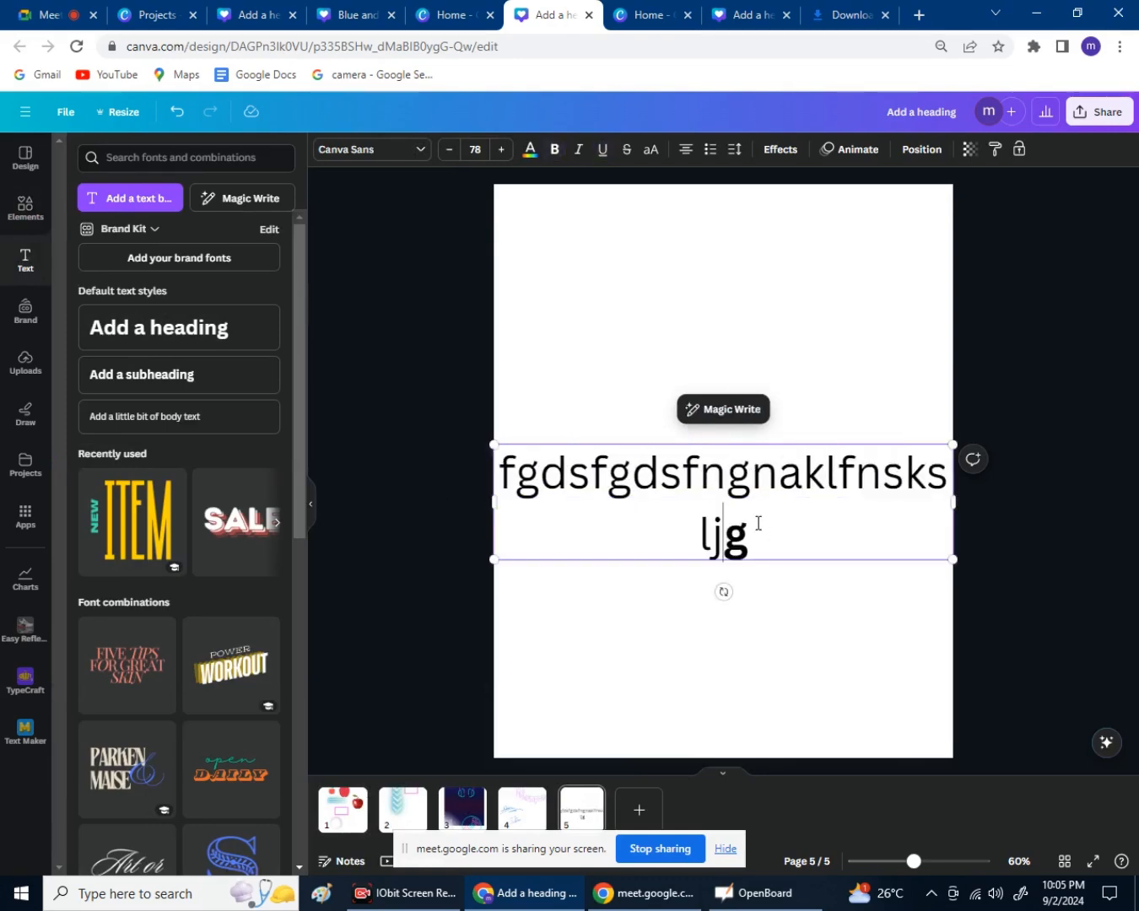
text(fnhikssnfkij)
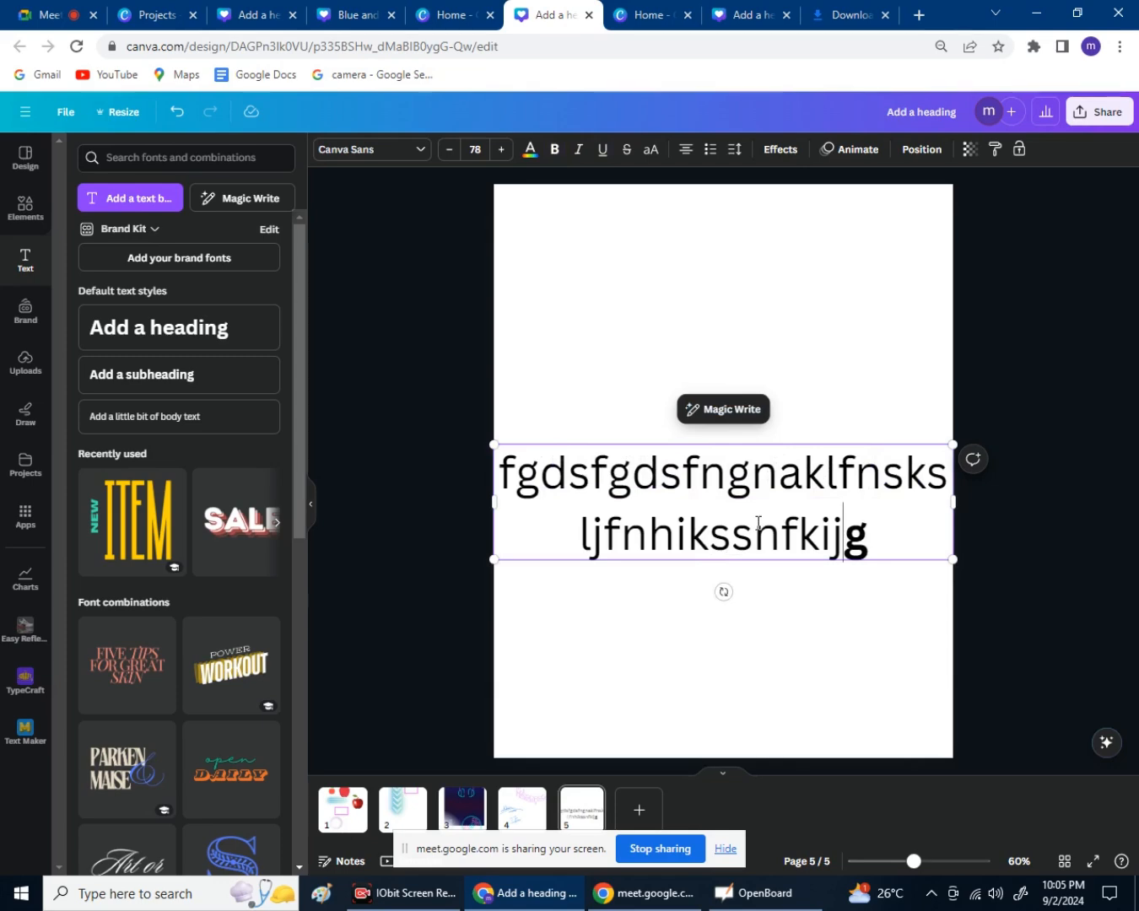
text(asndsdfkjnhasdsdkfjinhsddikfjnsdskdfnksdsdfnsdfni)
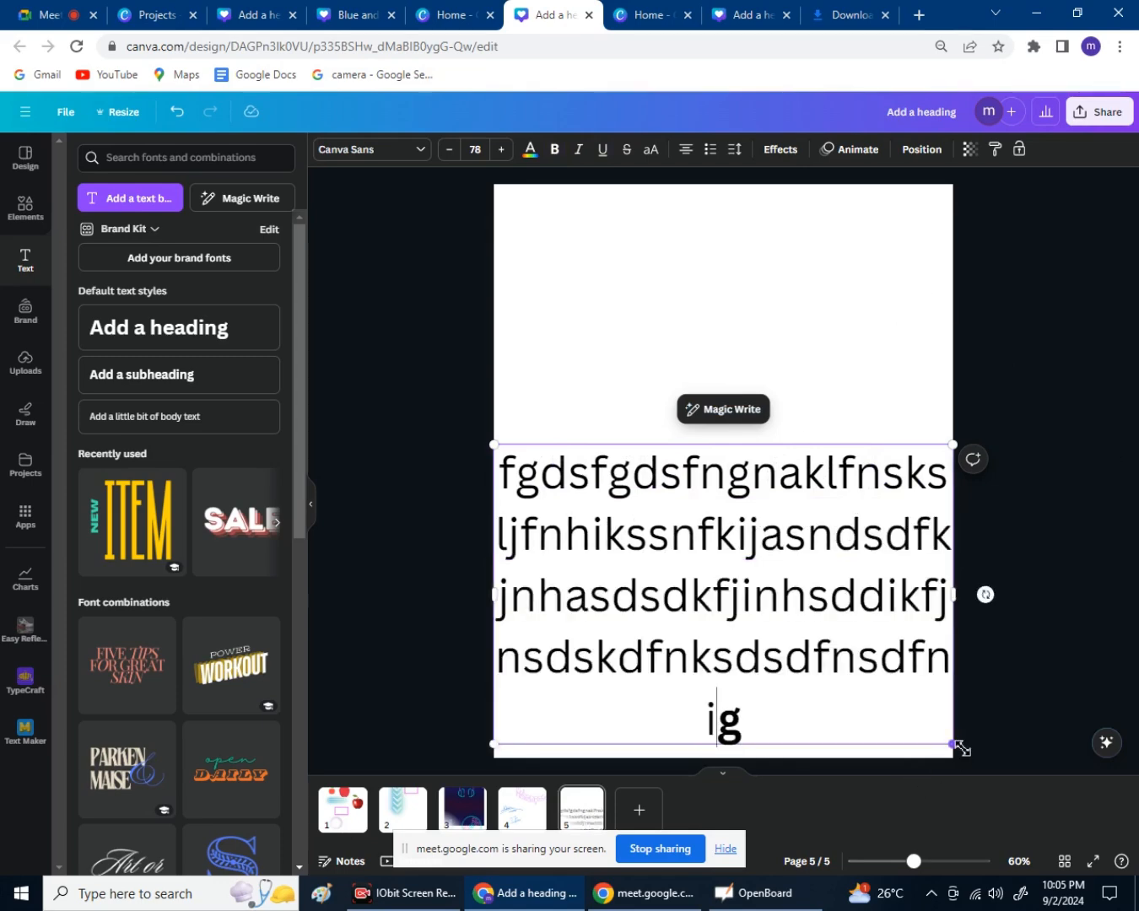
Shrink the text to size 42.3, widen it to three lines, and move it near the page bottom.
drag(952, 744, 767, 578)
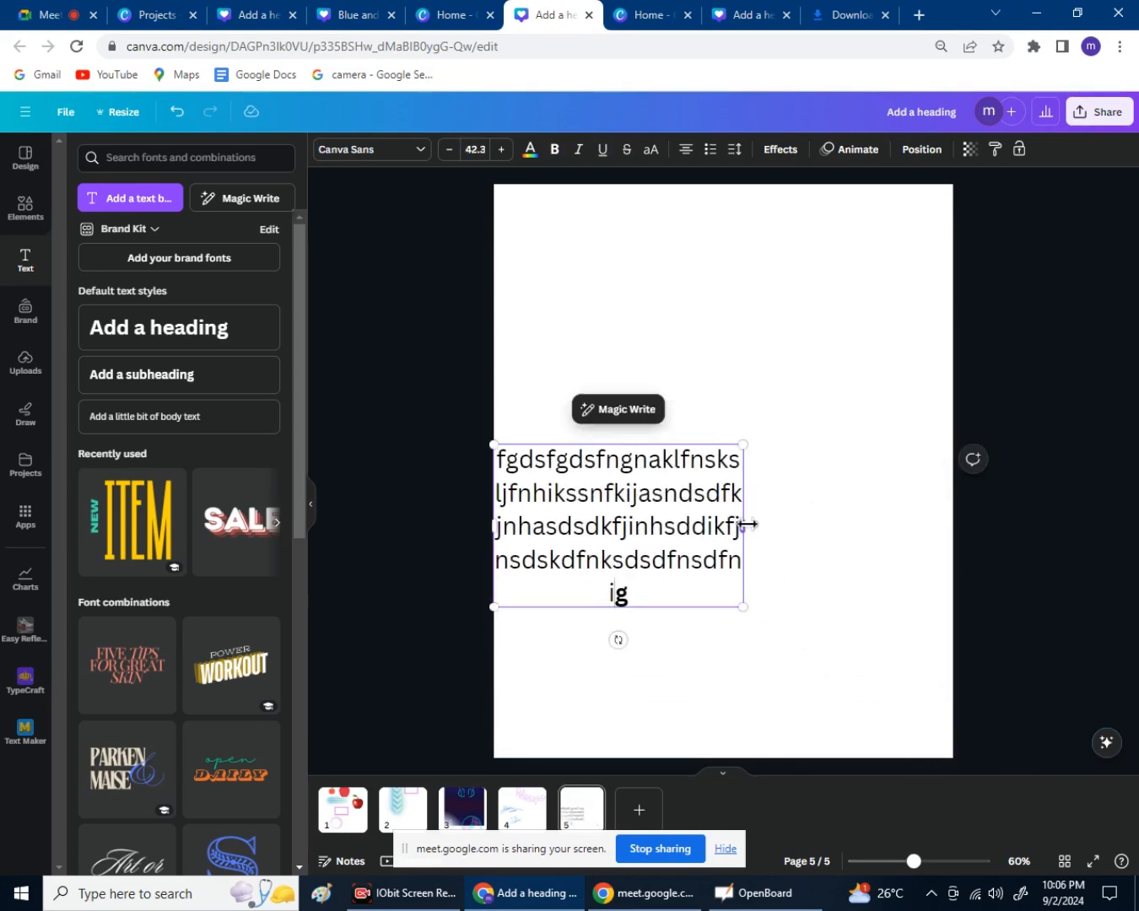
drag(747, 525, 916, 542)
drag(822, 504, 696, 528)
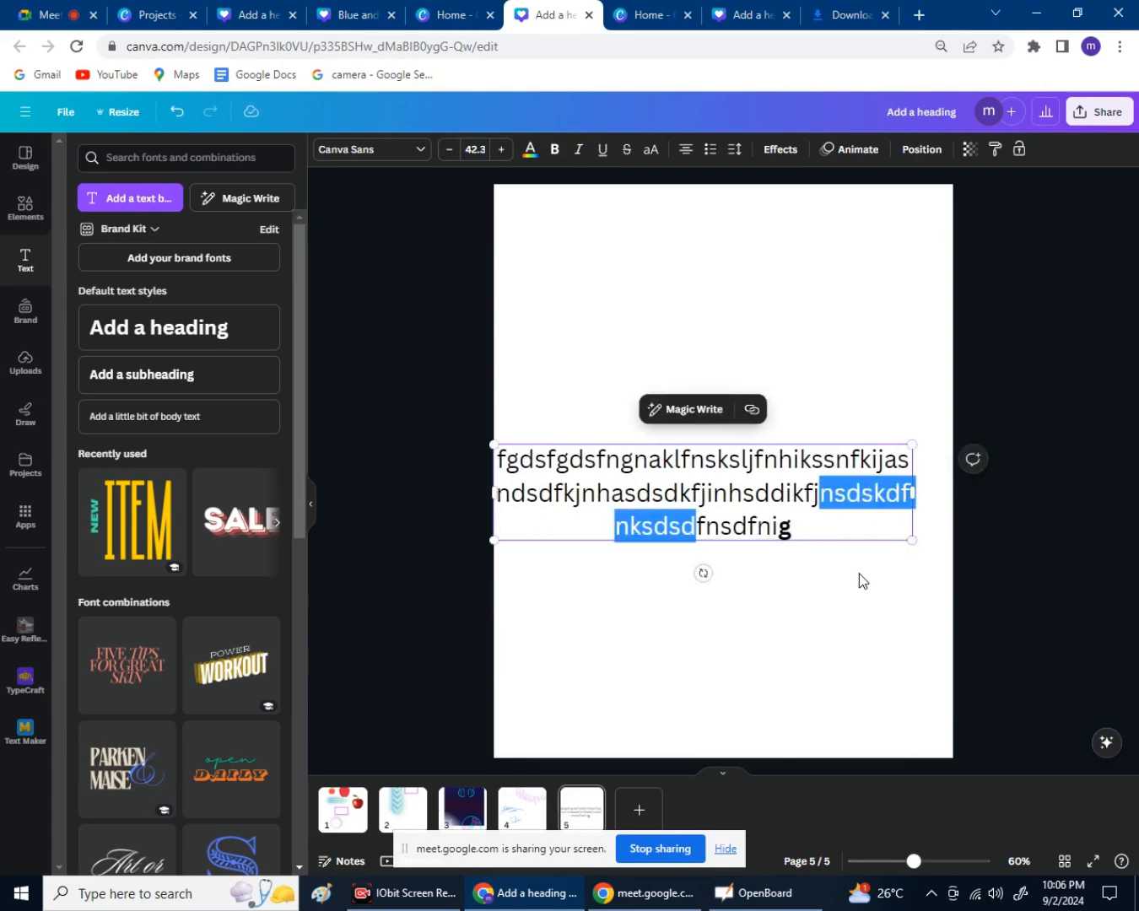
click(858, 574)
click(749, 529)
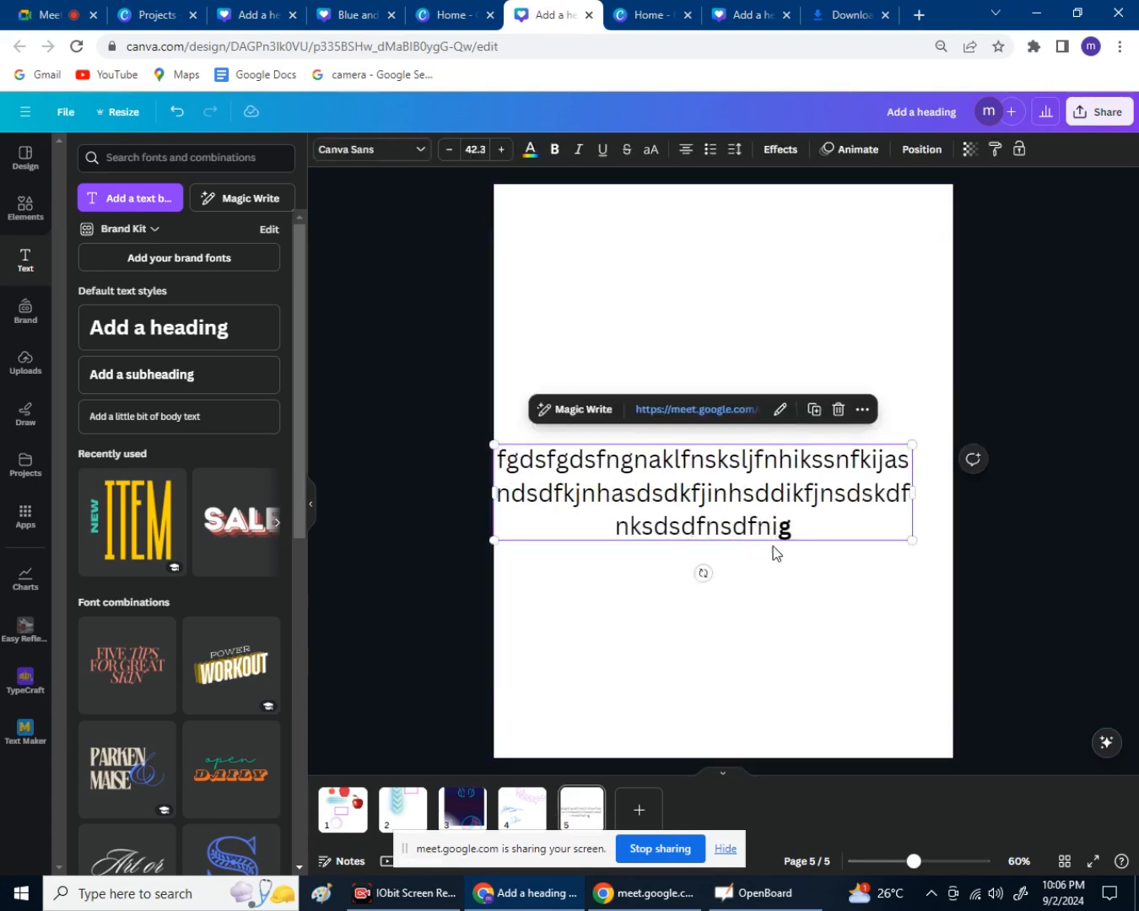
drag(831, 516, 844, 676)
click(1070, 519)
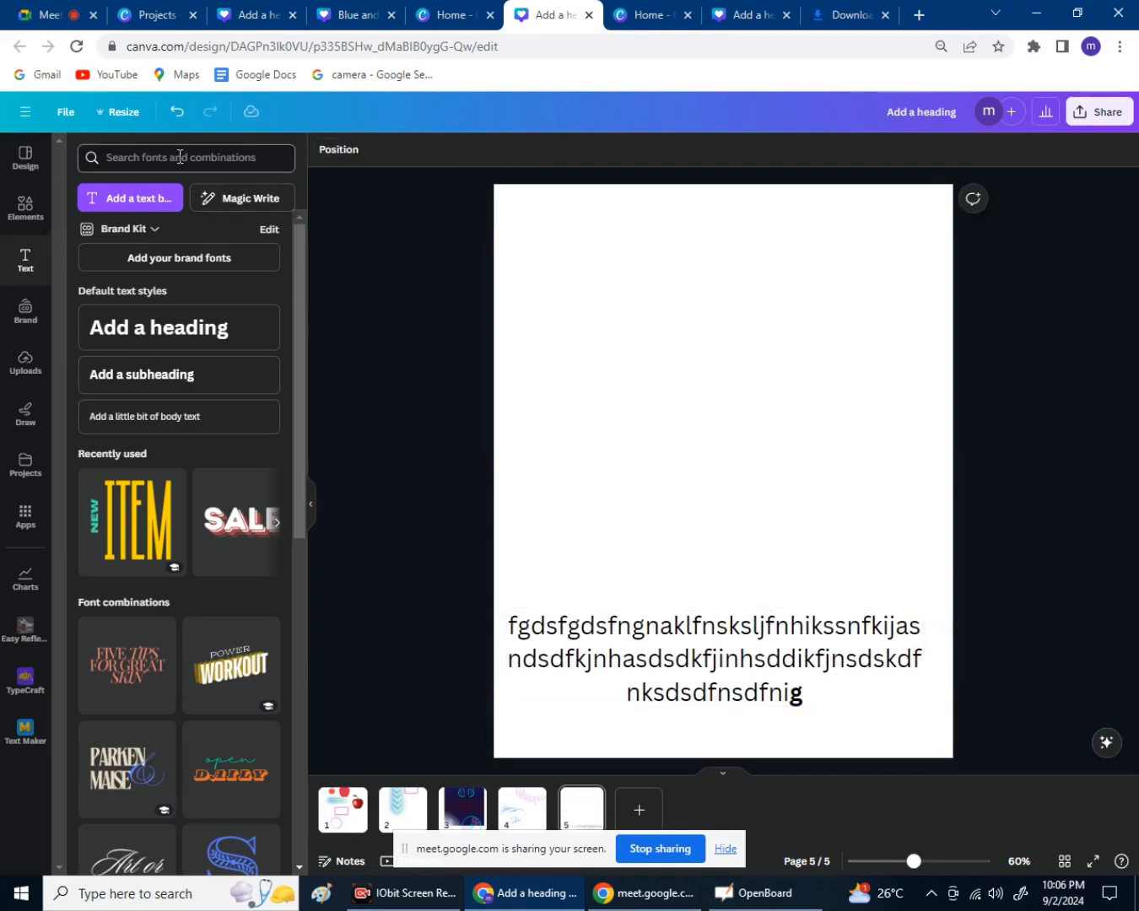
Search the elements library for 'motivation photo' and show all the Photos results.
click(23, 217)
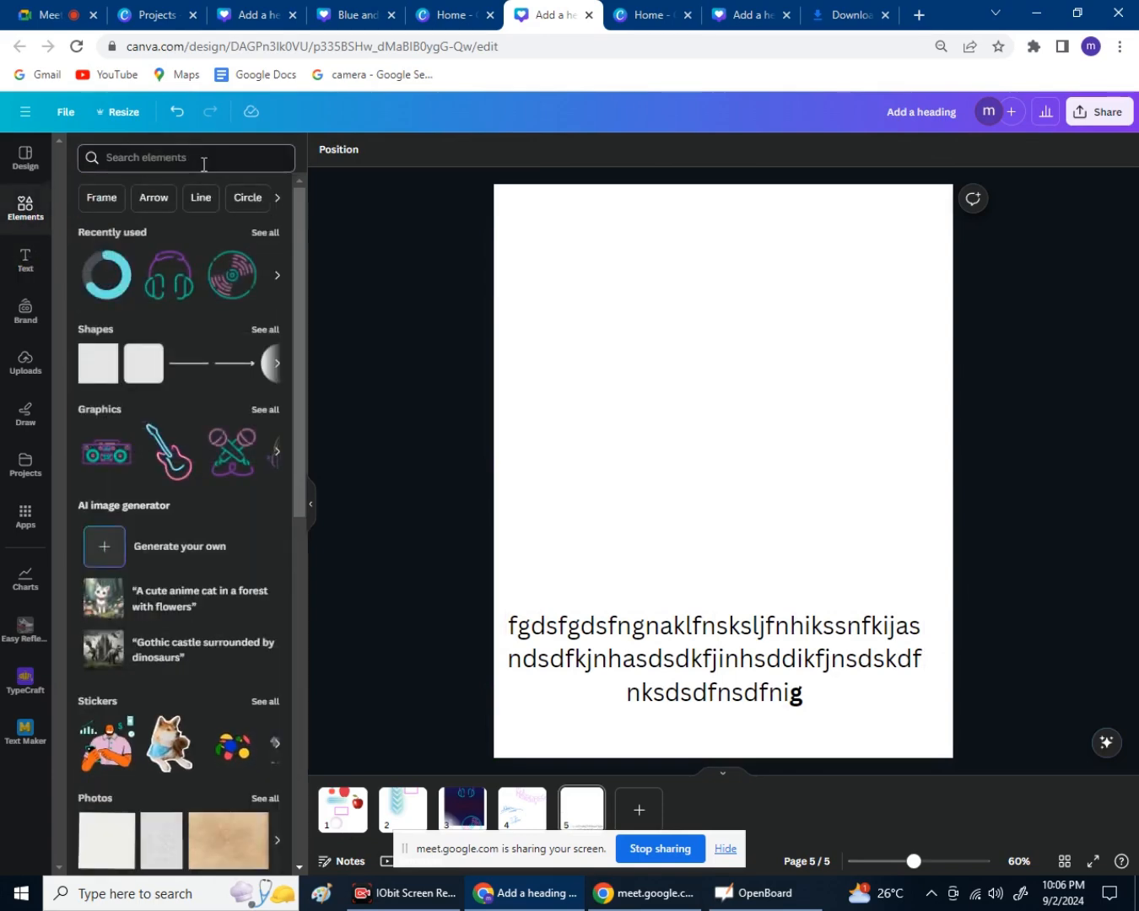
click(209, 158)
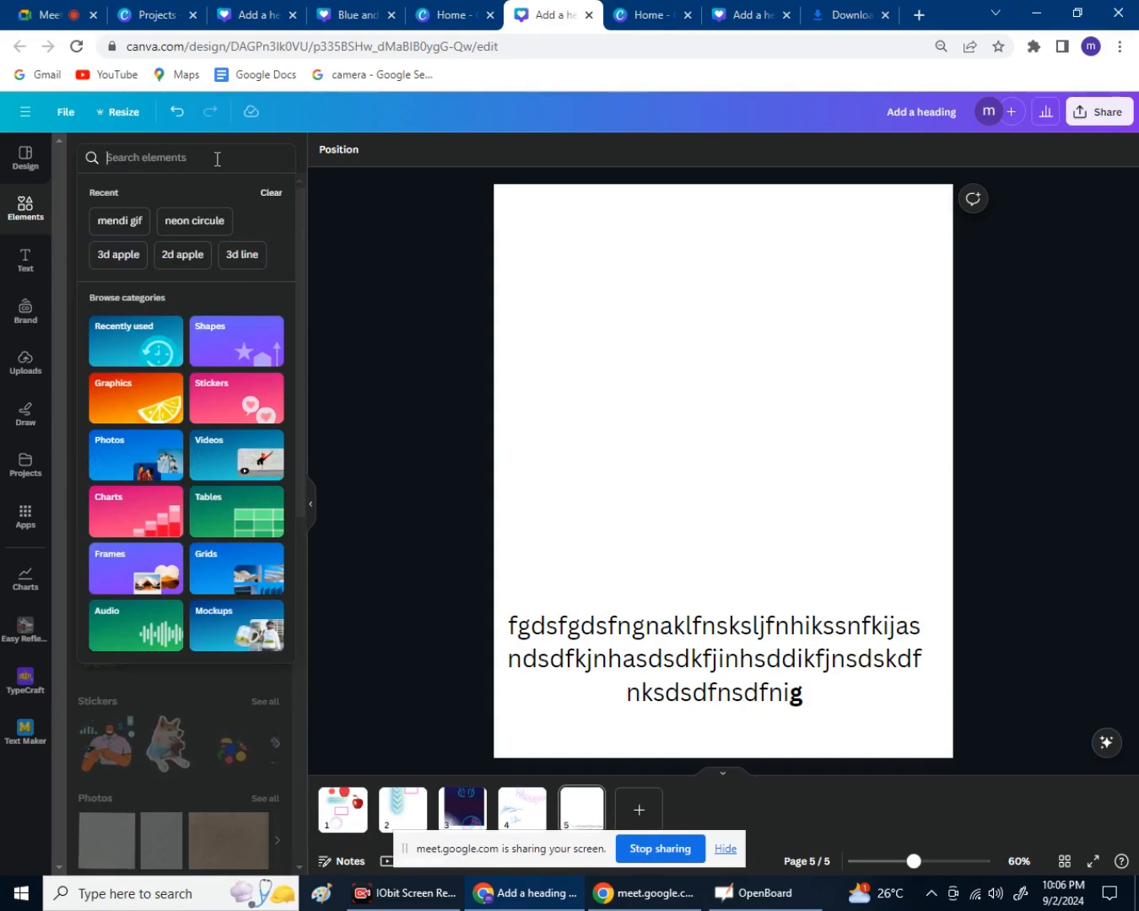
text(mo)
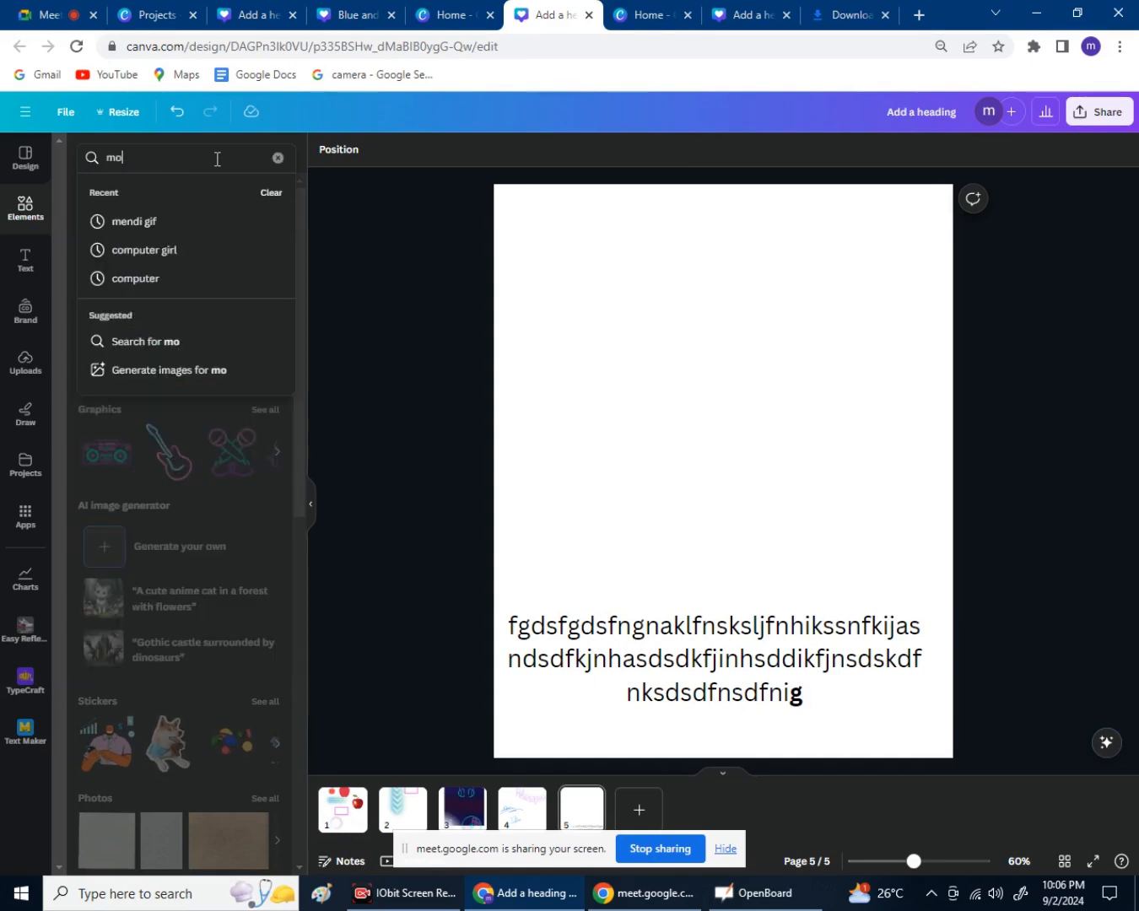
text(tivation)
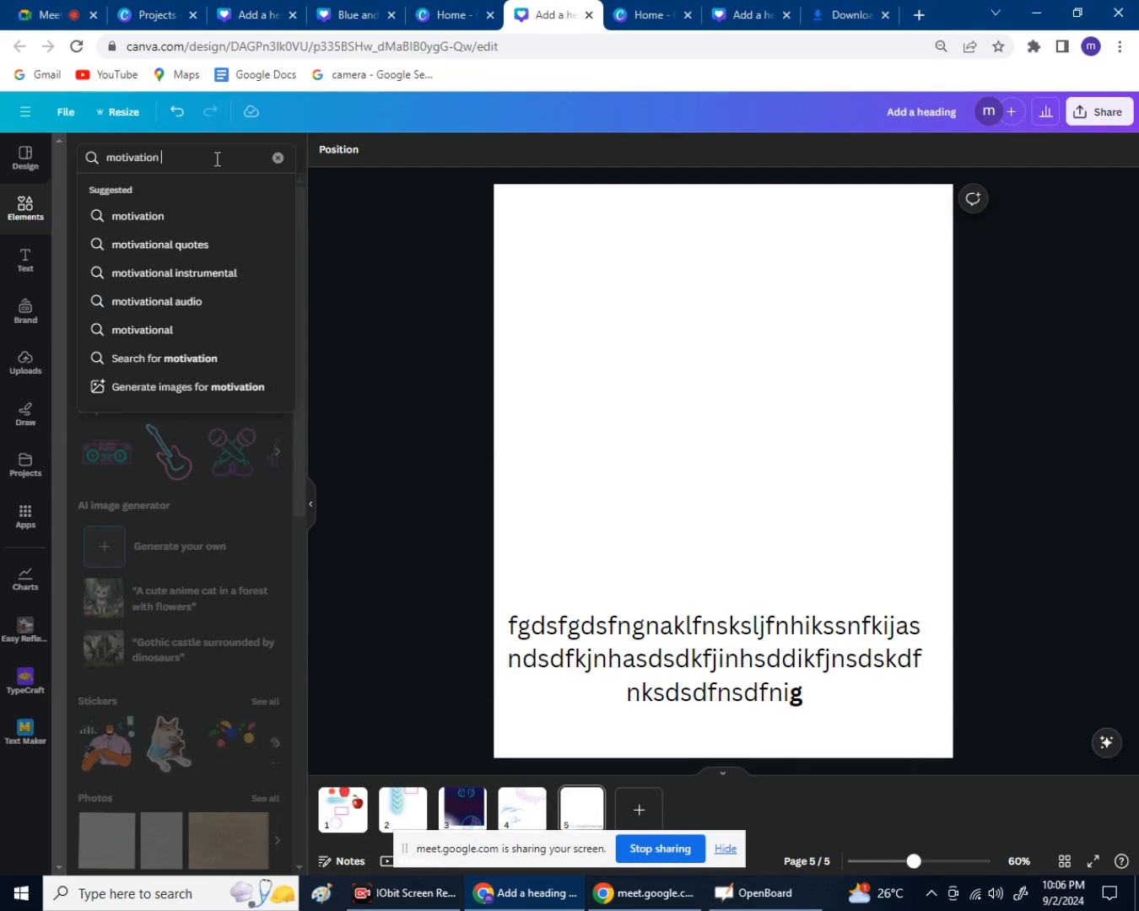
text( photo)
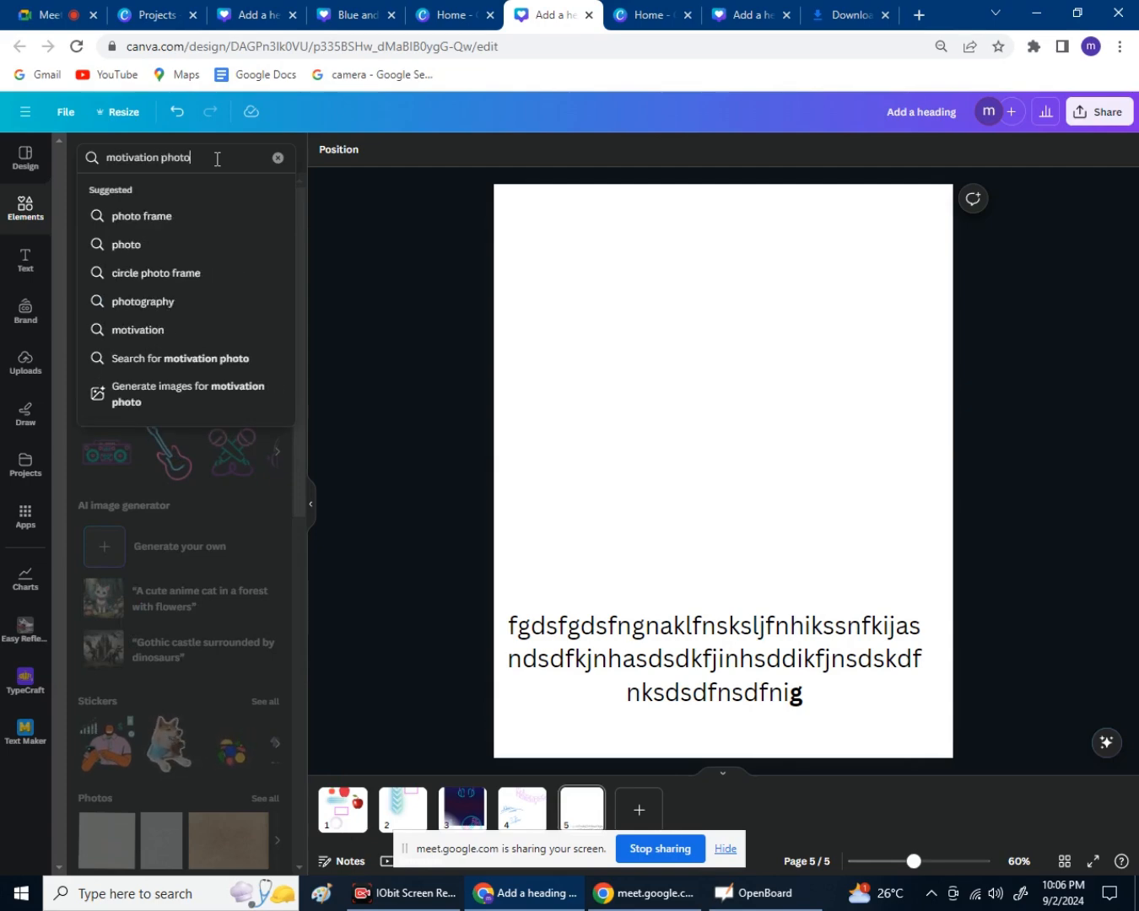
key(Return)
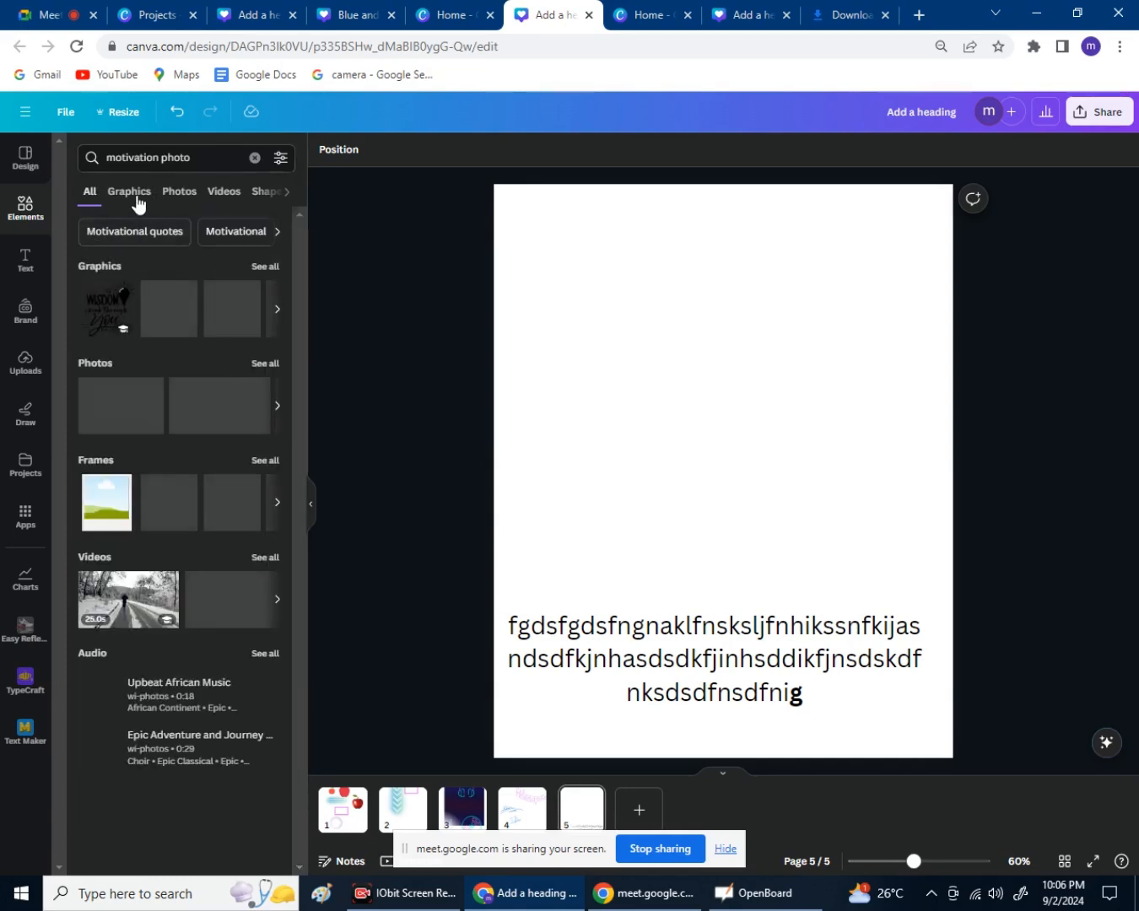
click(135, 194)
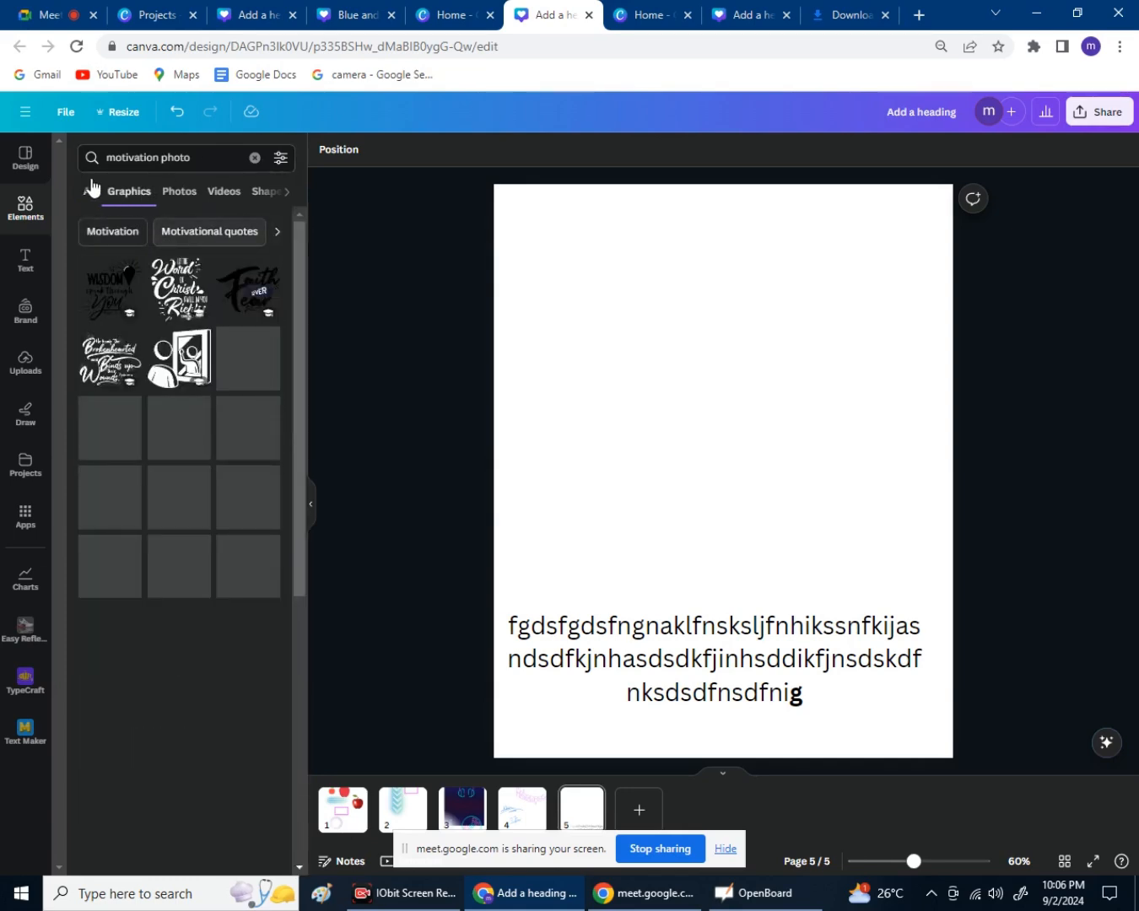
click(93, 193)
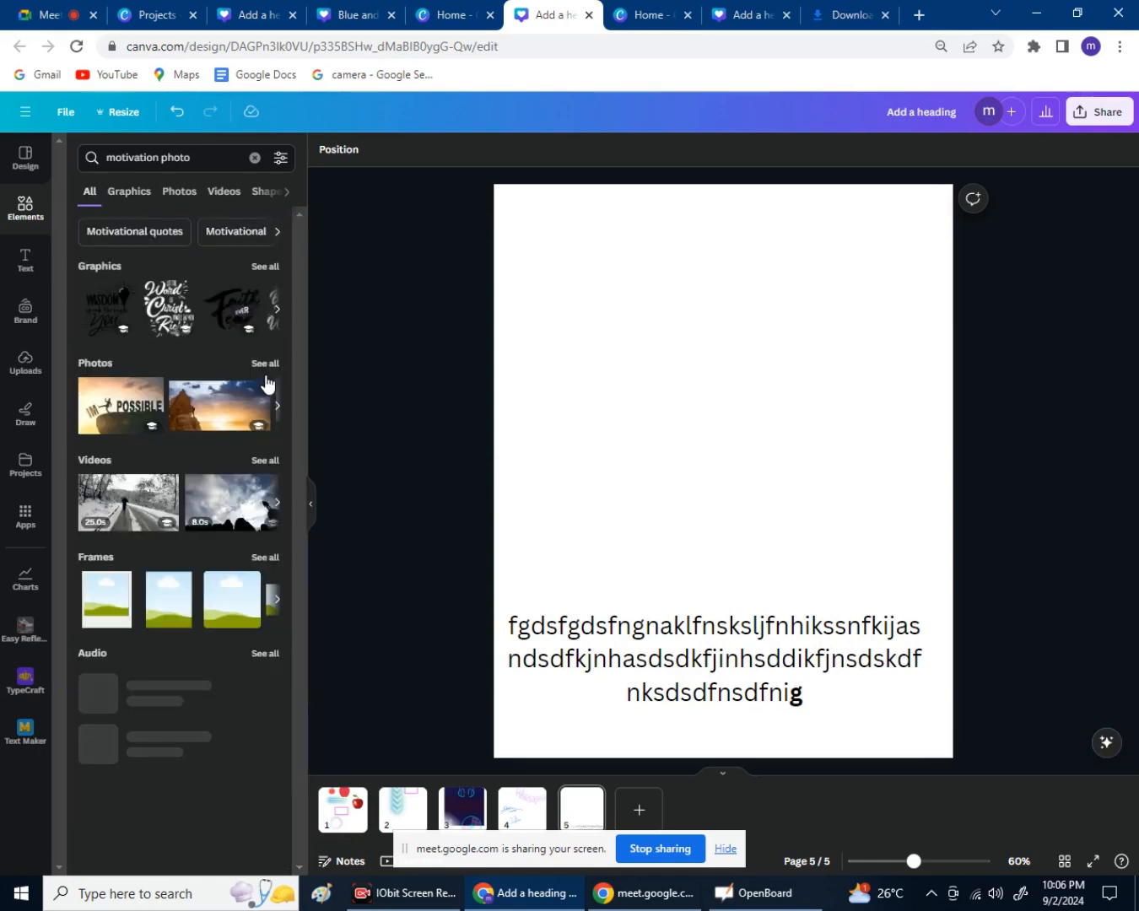
click(270, 366)
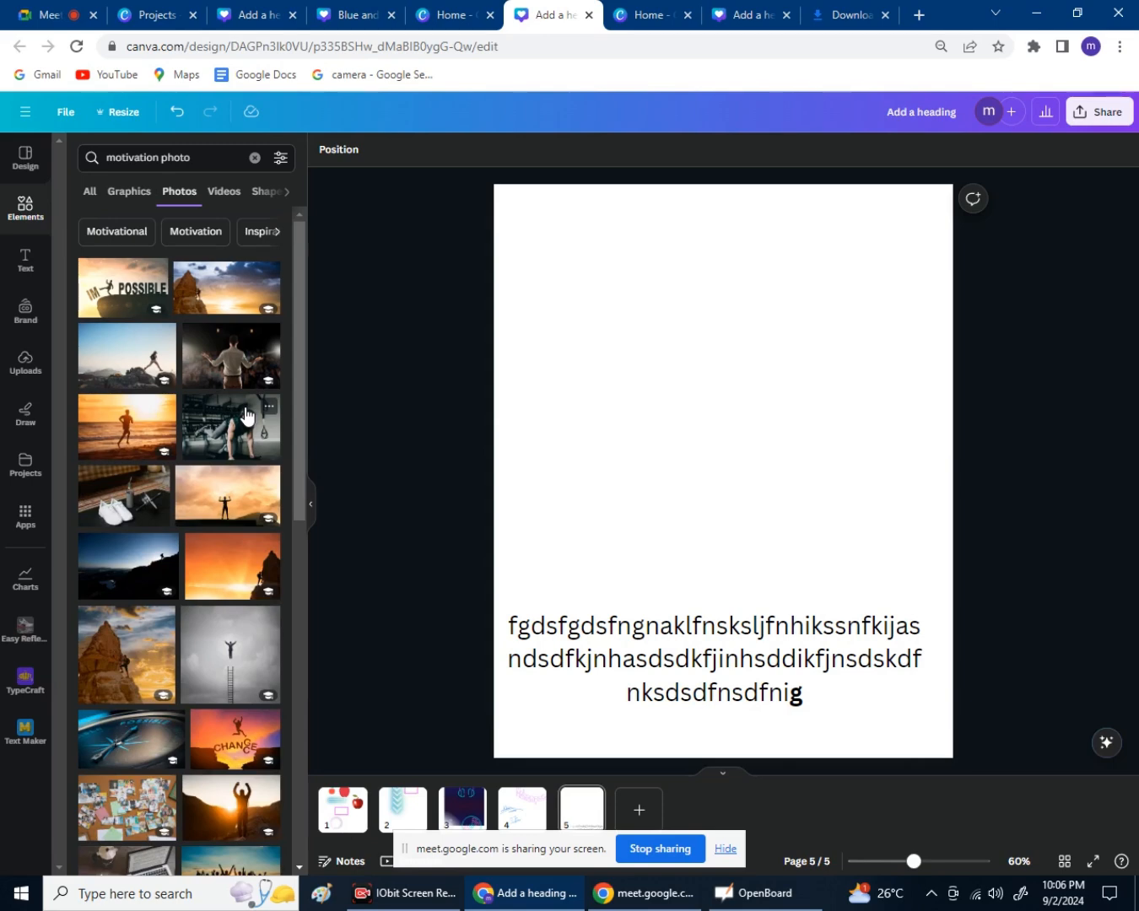
scroll(211, 477, down, 3)
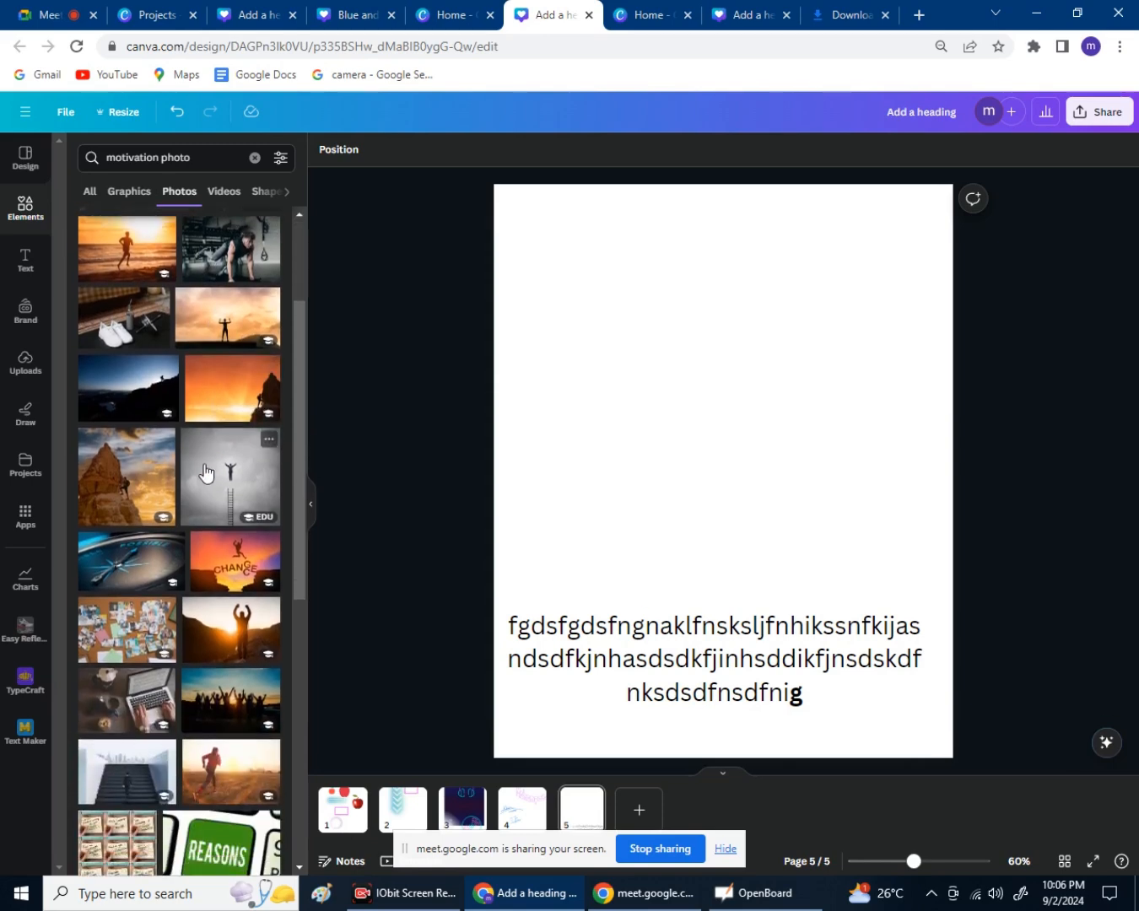
scroll(212, 413, up, 3)
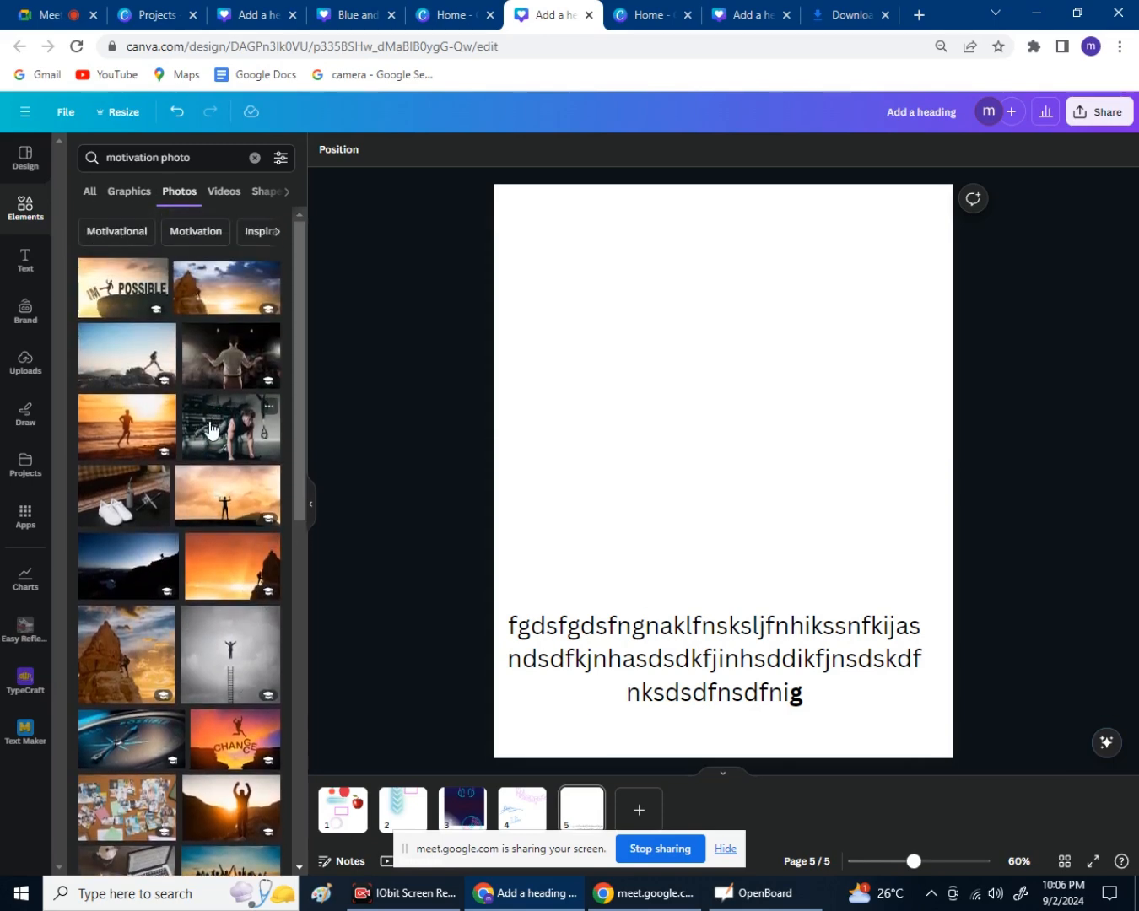
Stretch the hiker-on-rocks photo full-width across page 5's top, then add a blank page 6.
click(166, 380)
drag(582, 462, 621, 361)
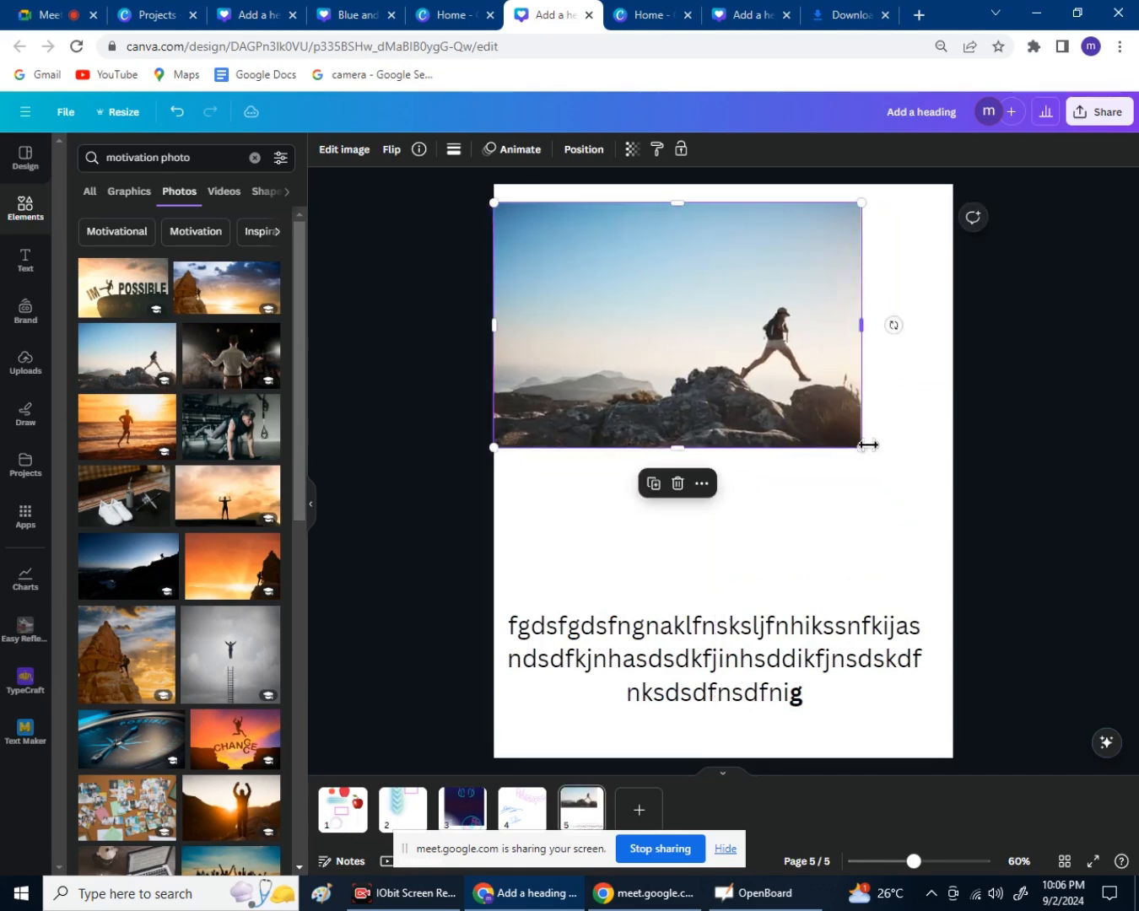
drag(864, 448, 903, 437)
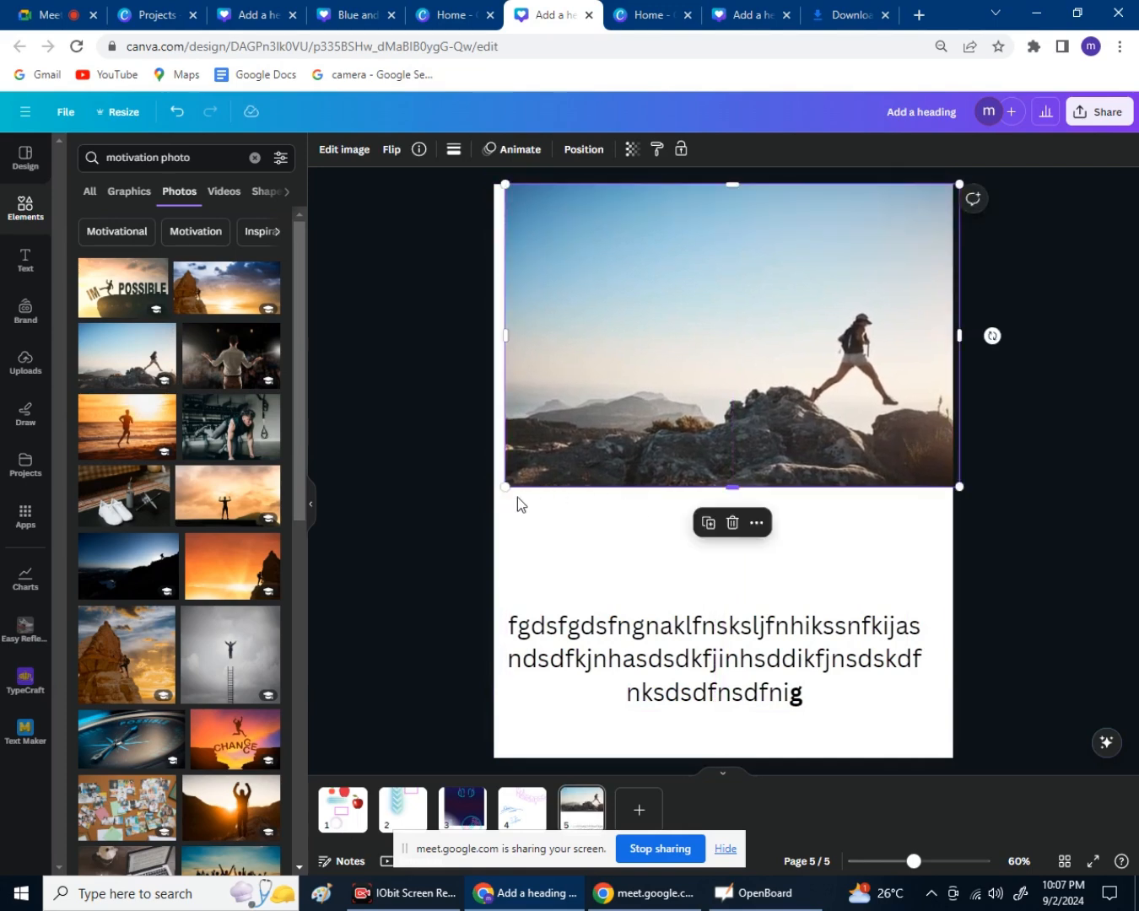
drag(508, 487, 469, 510)
mouse_move(585, 464)
mouse_down()
mouse_move(582, 491)
mouse_move(582, 464)
mouse_up()
drag(469, 511, 434, 533)
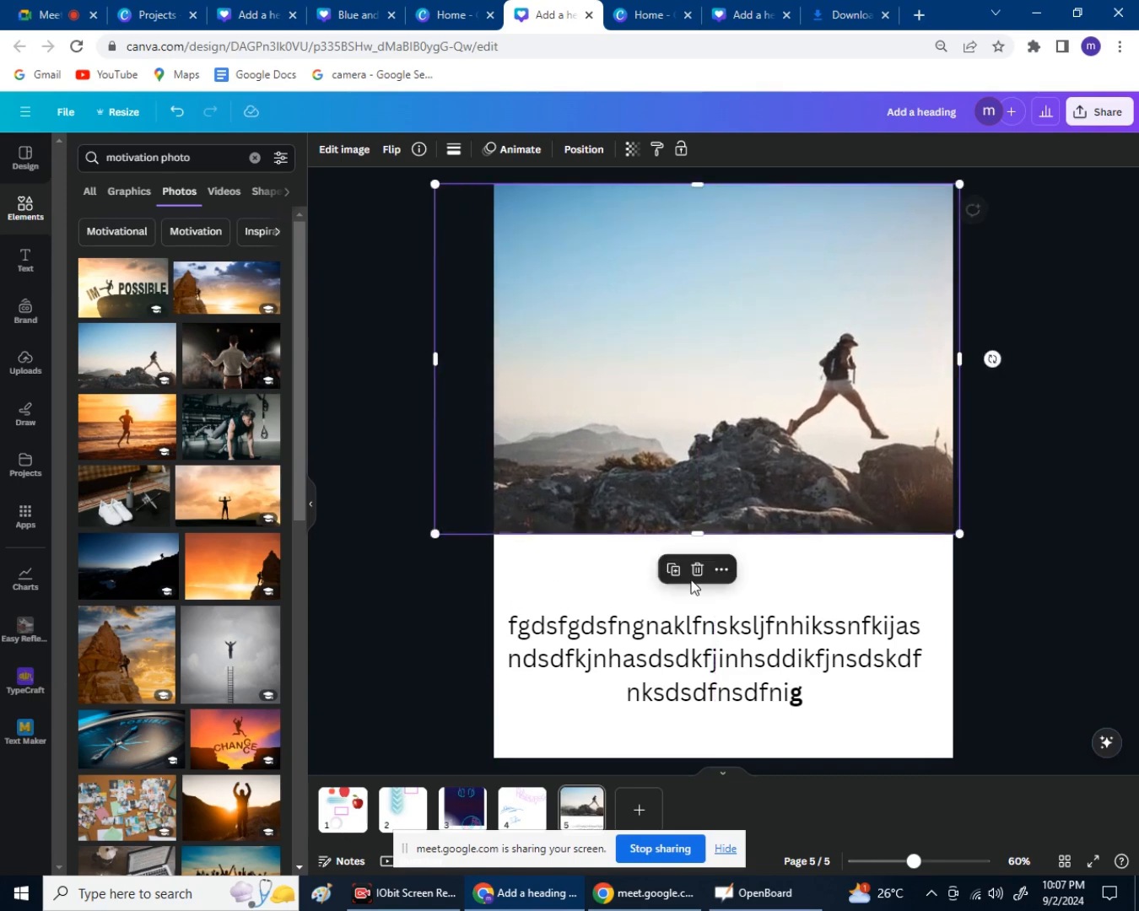
click(1065, 564)
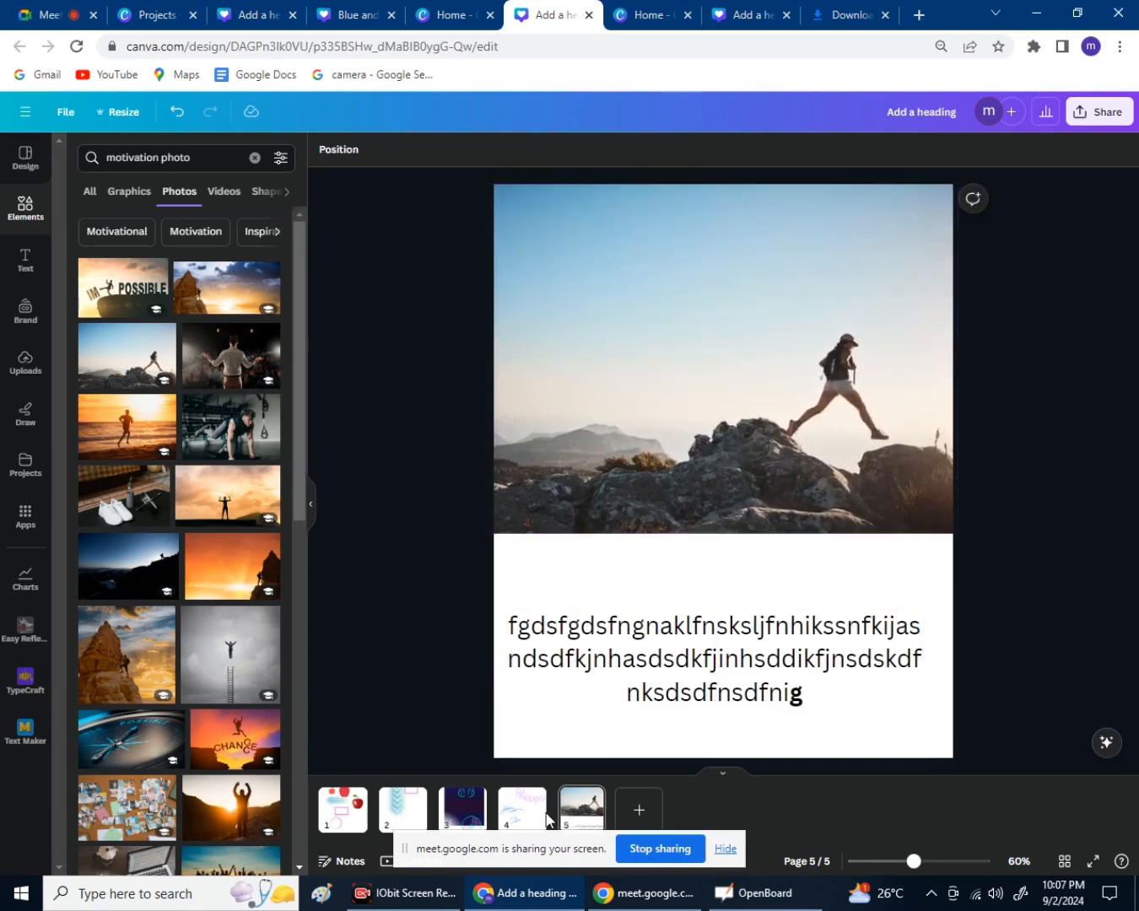
click(642, 808)
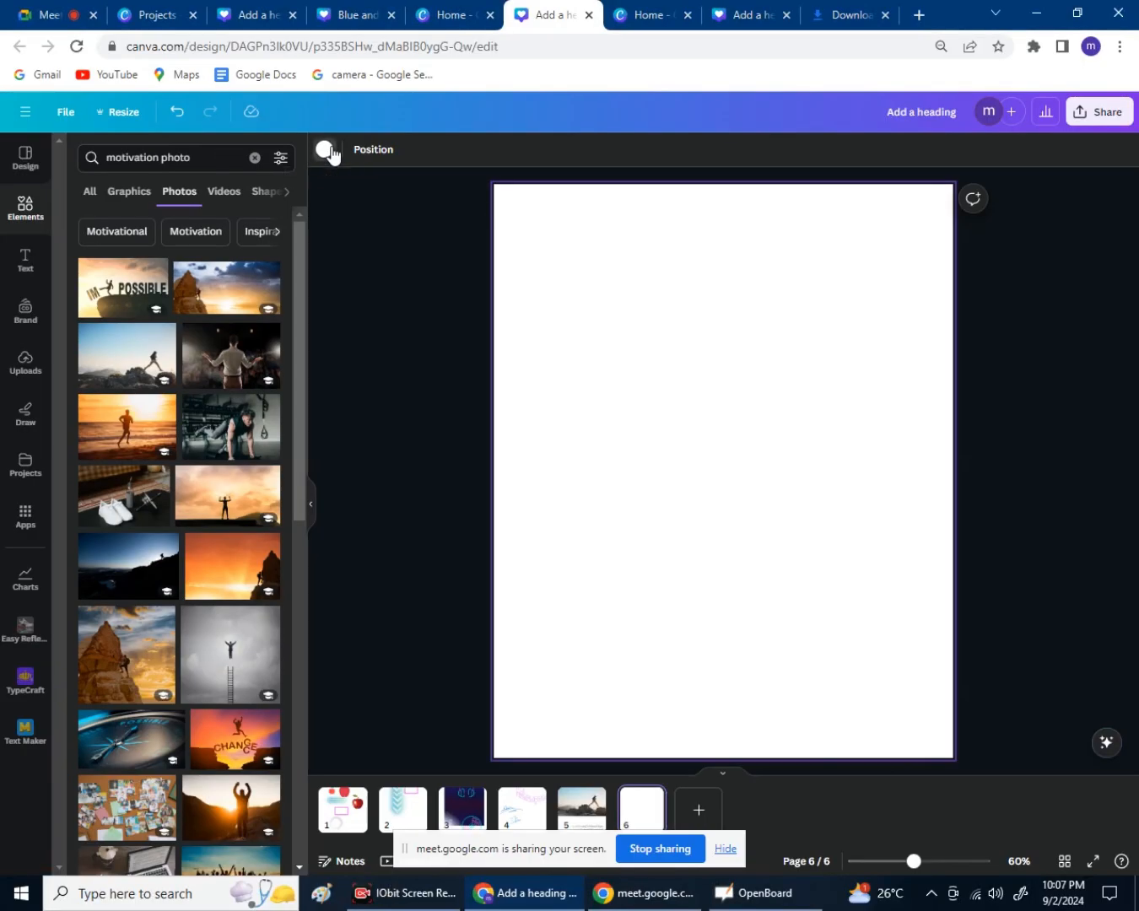
Try various swatches, settle on a purple background for page 6, and go back to page 5.
click(322, 133)
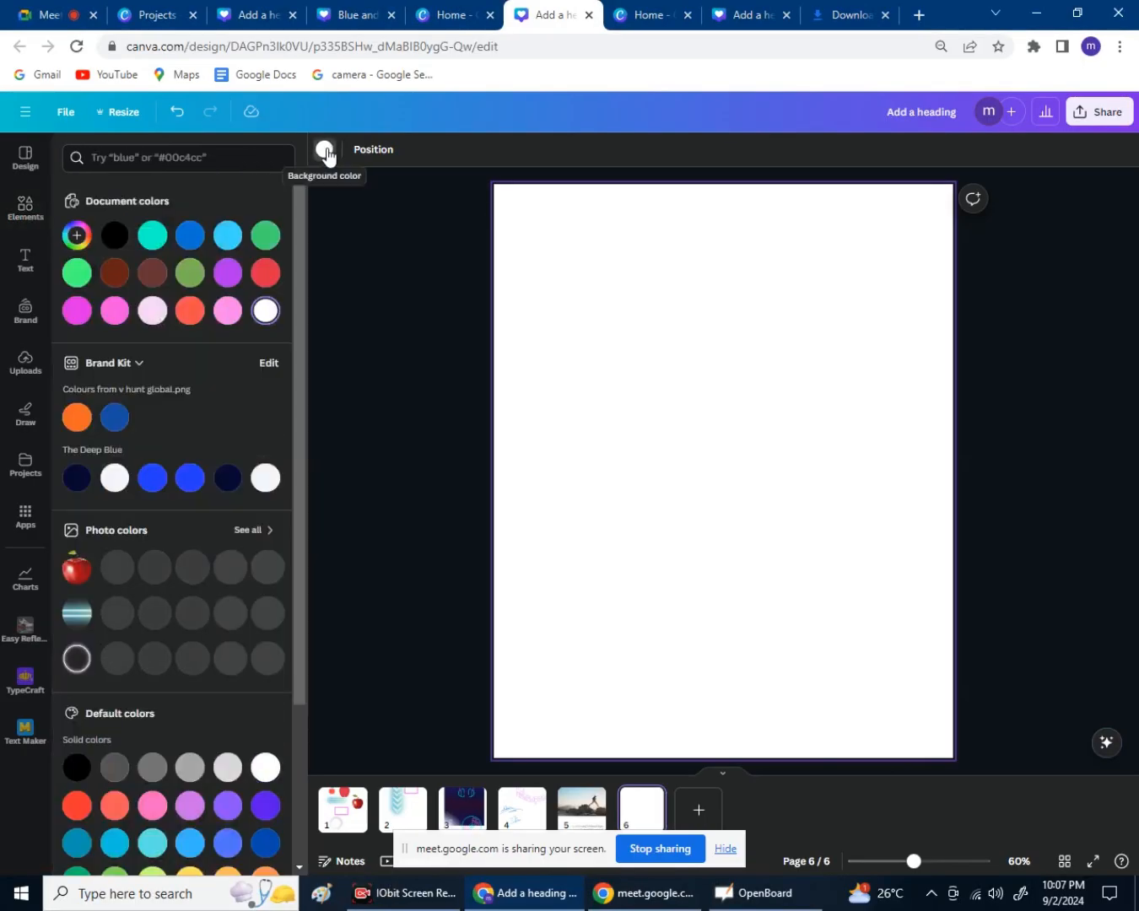
click(189, 236)
click(227, 236)
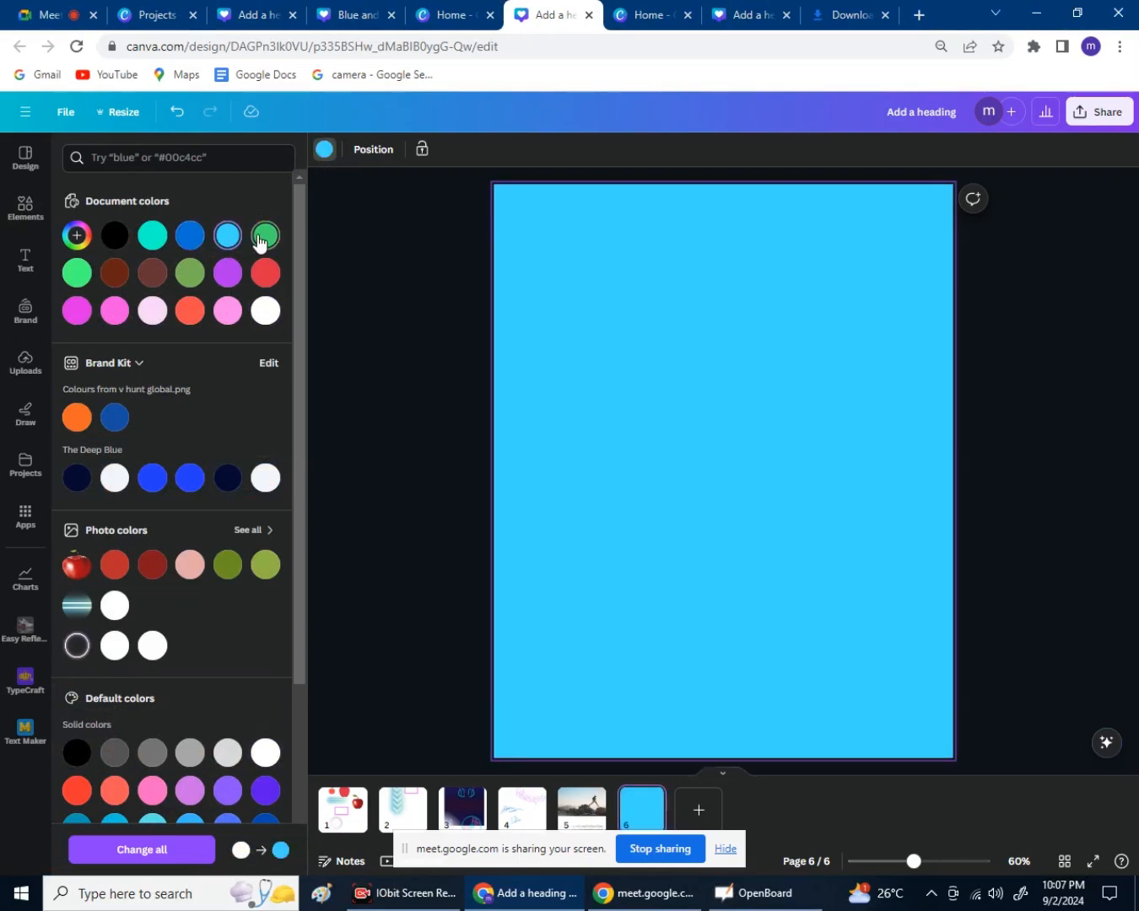
click(263, 238)
click(191, 310)
click(115, 310)
click(152, 311)
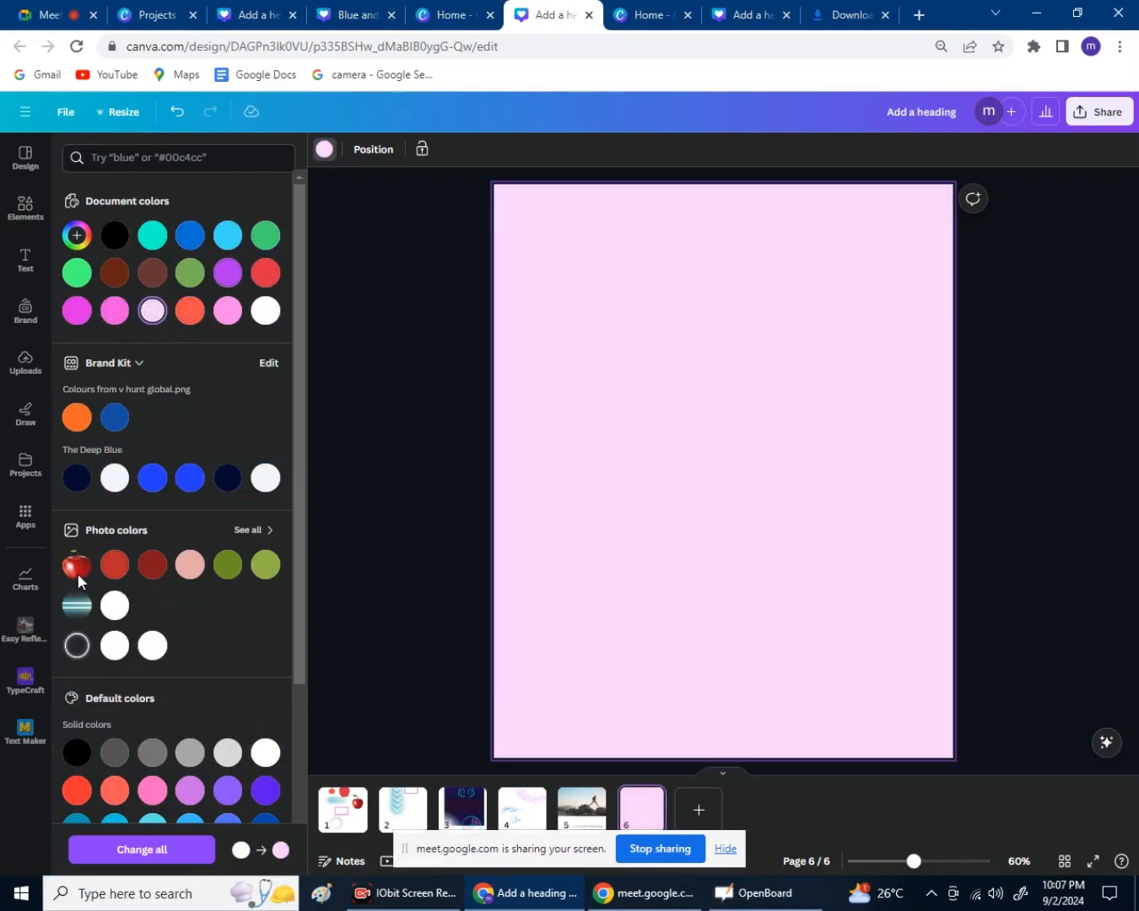
click(116, 575)
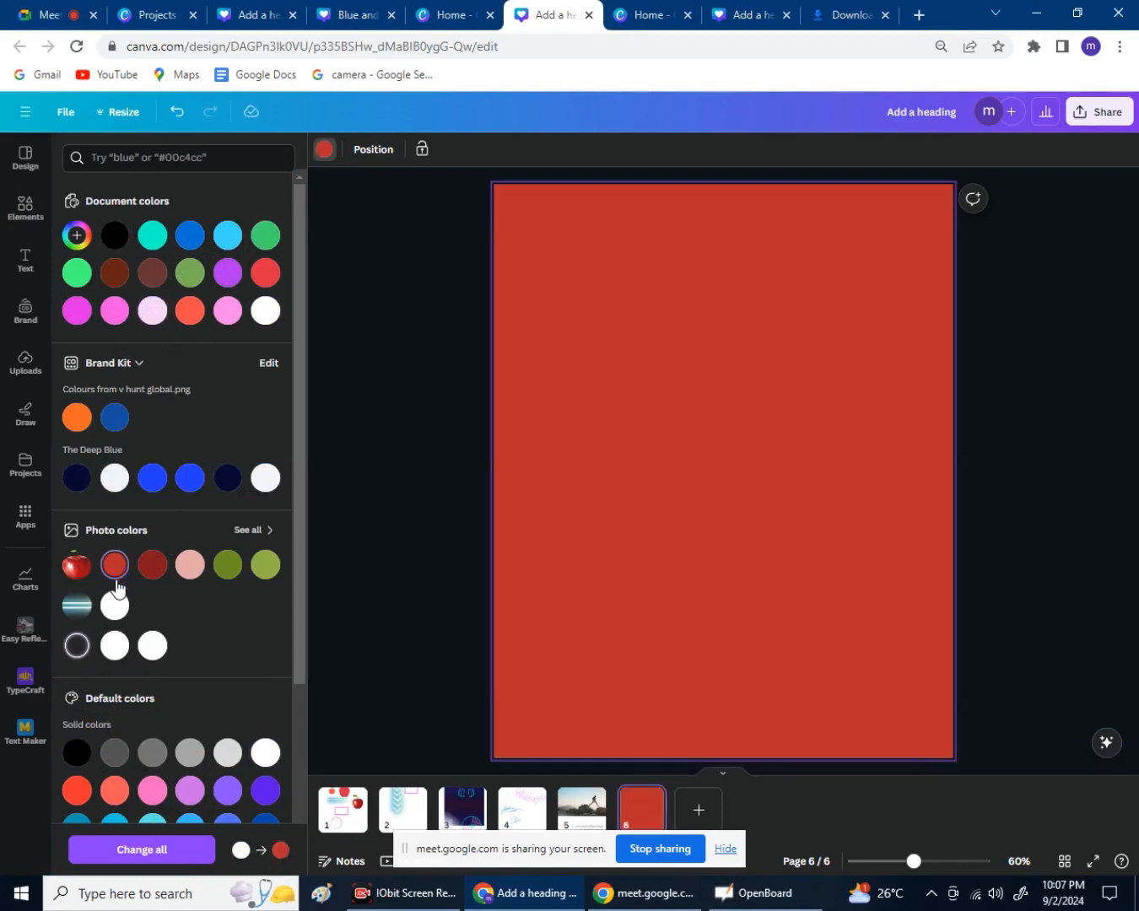
click(153, 564)
click(190, 565)
click(226, 564)
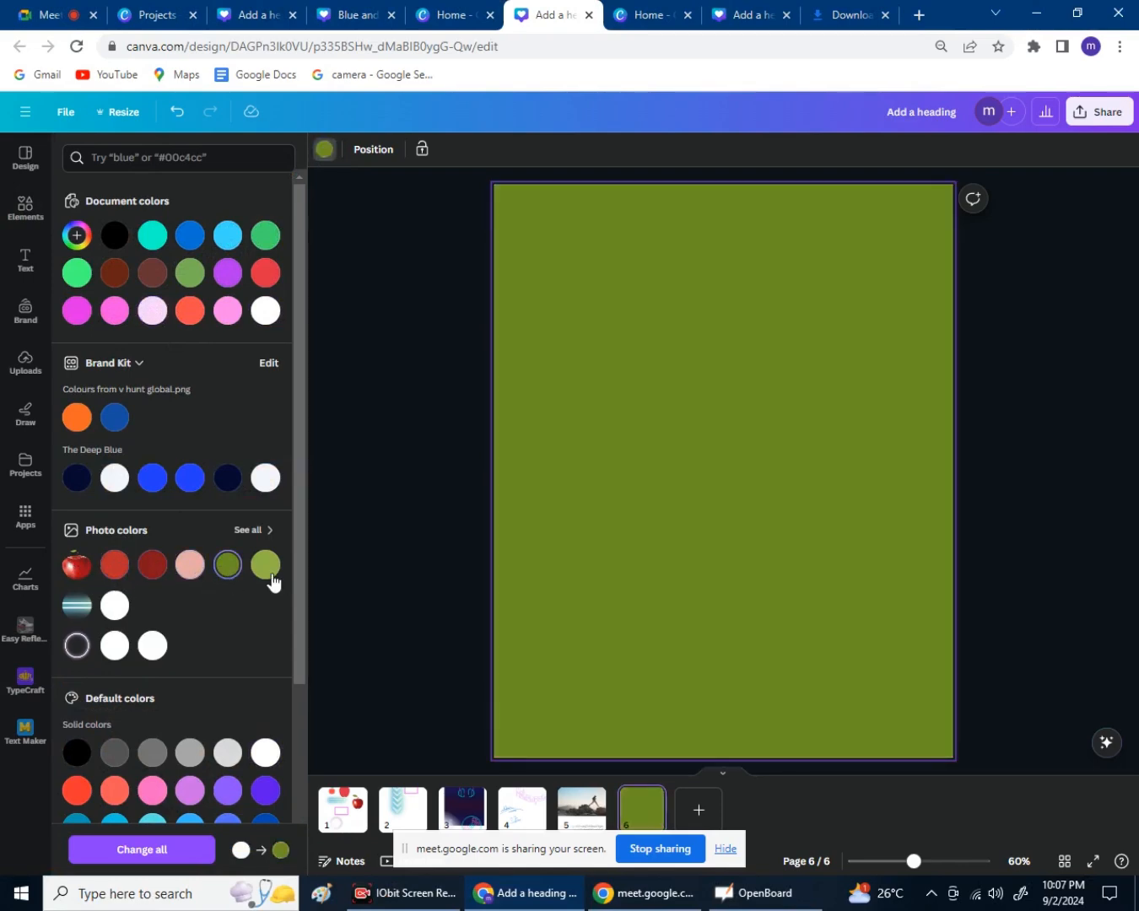
click(265, 565)
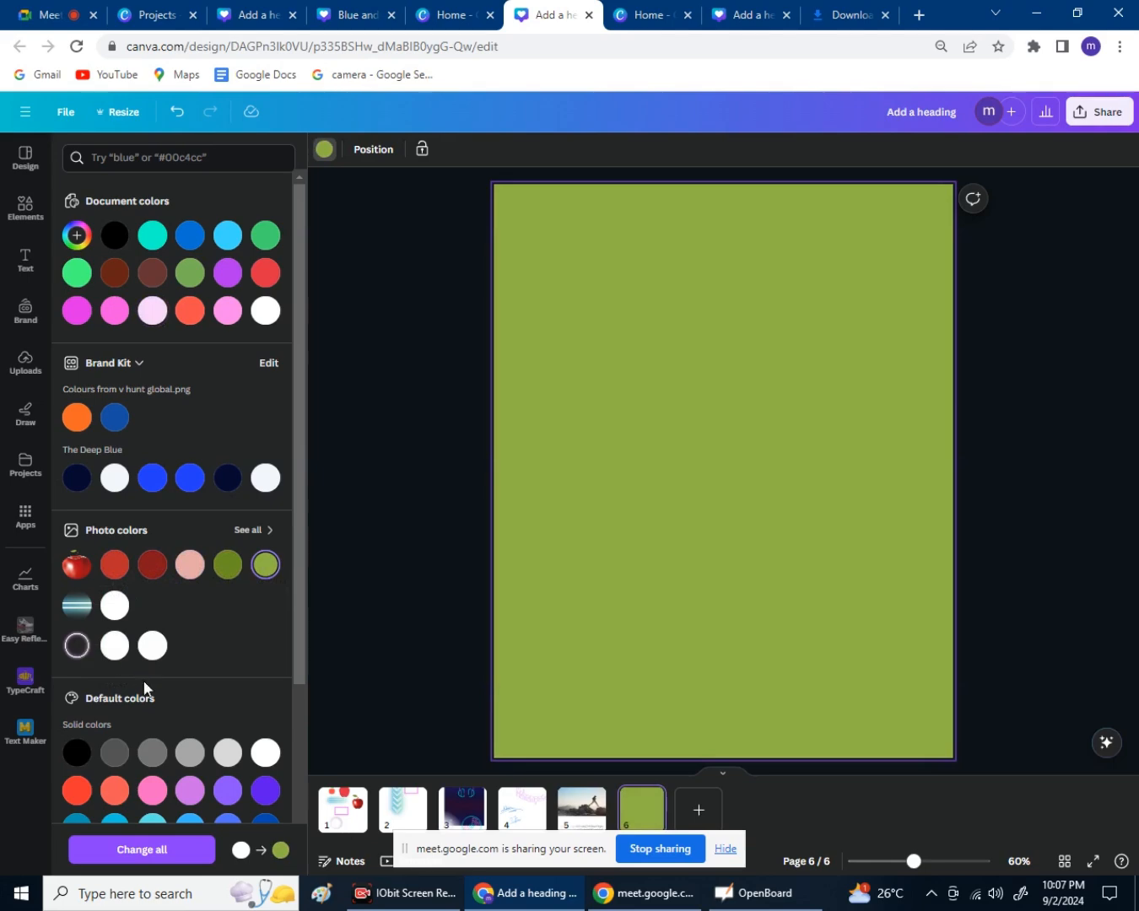
click(107, 759)
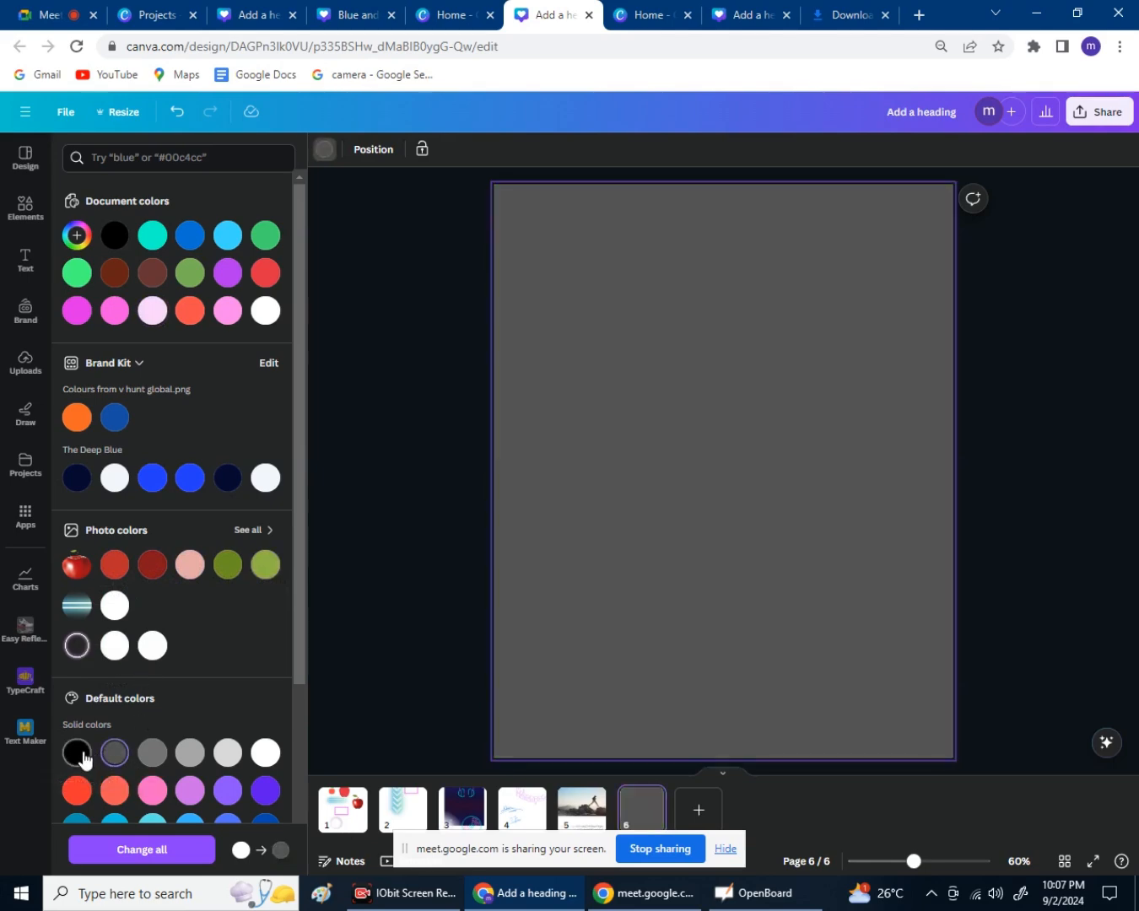
click(79, 753)
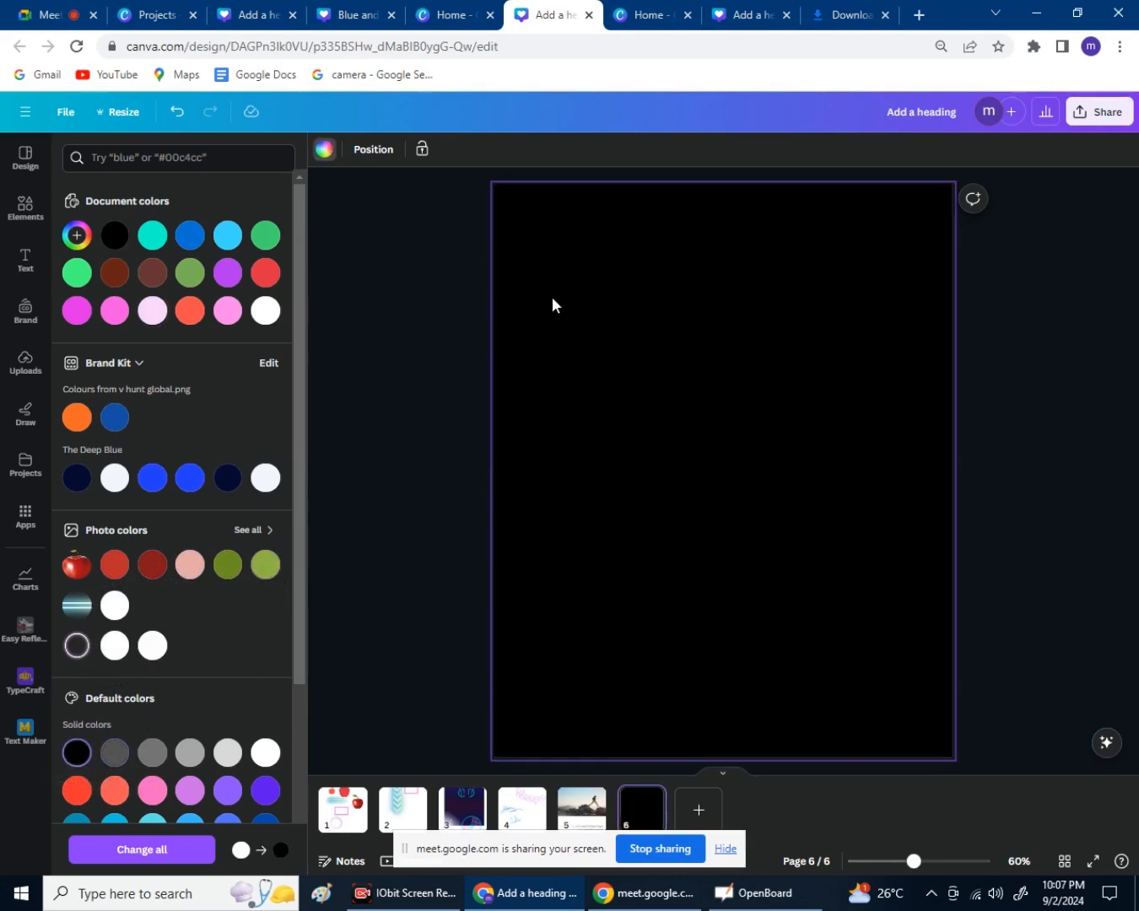
click(227, 790)
click(593, 827)
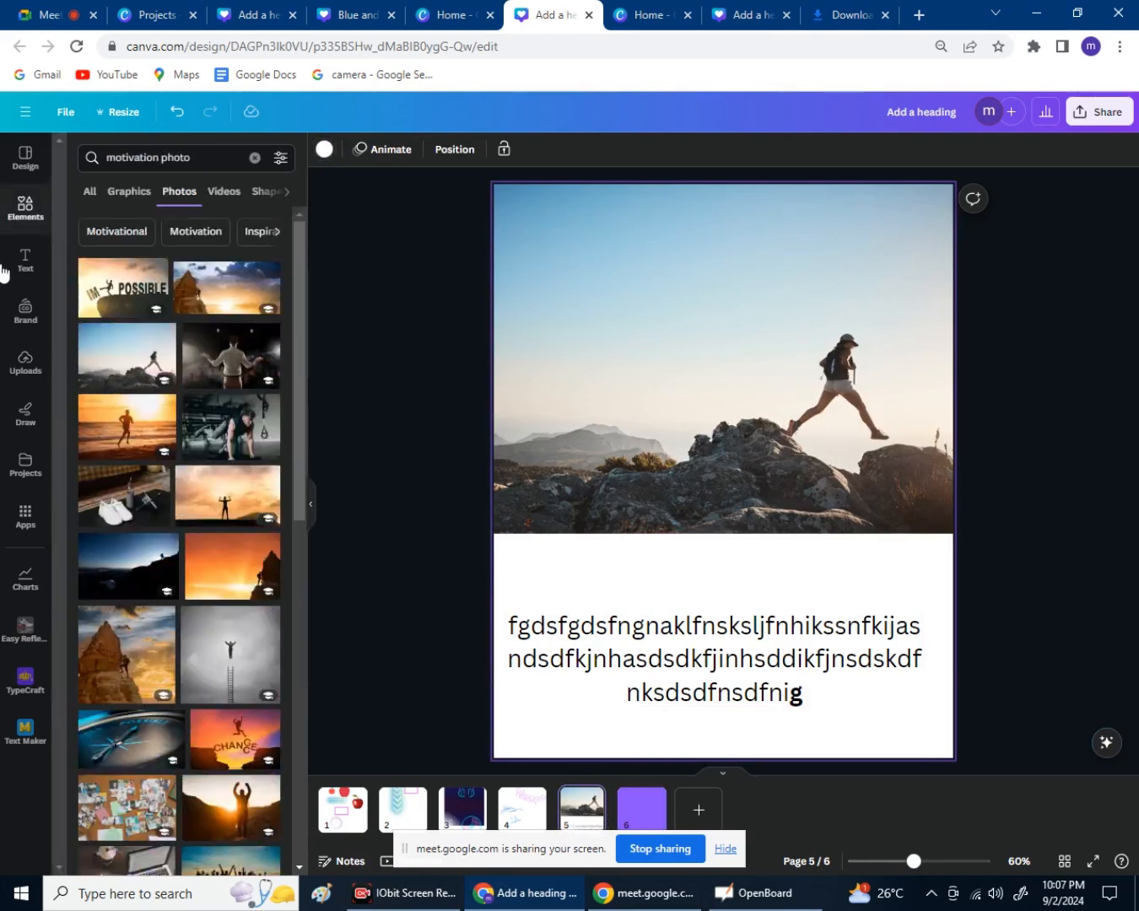
Search the elements for 'Black fog' and nudge the page 5 paragraph slightly higher.
click(253, 158)
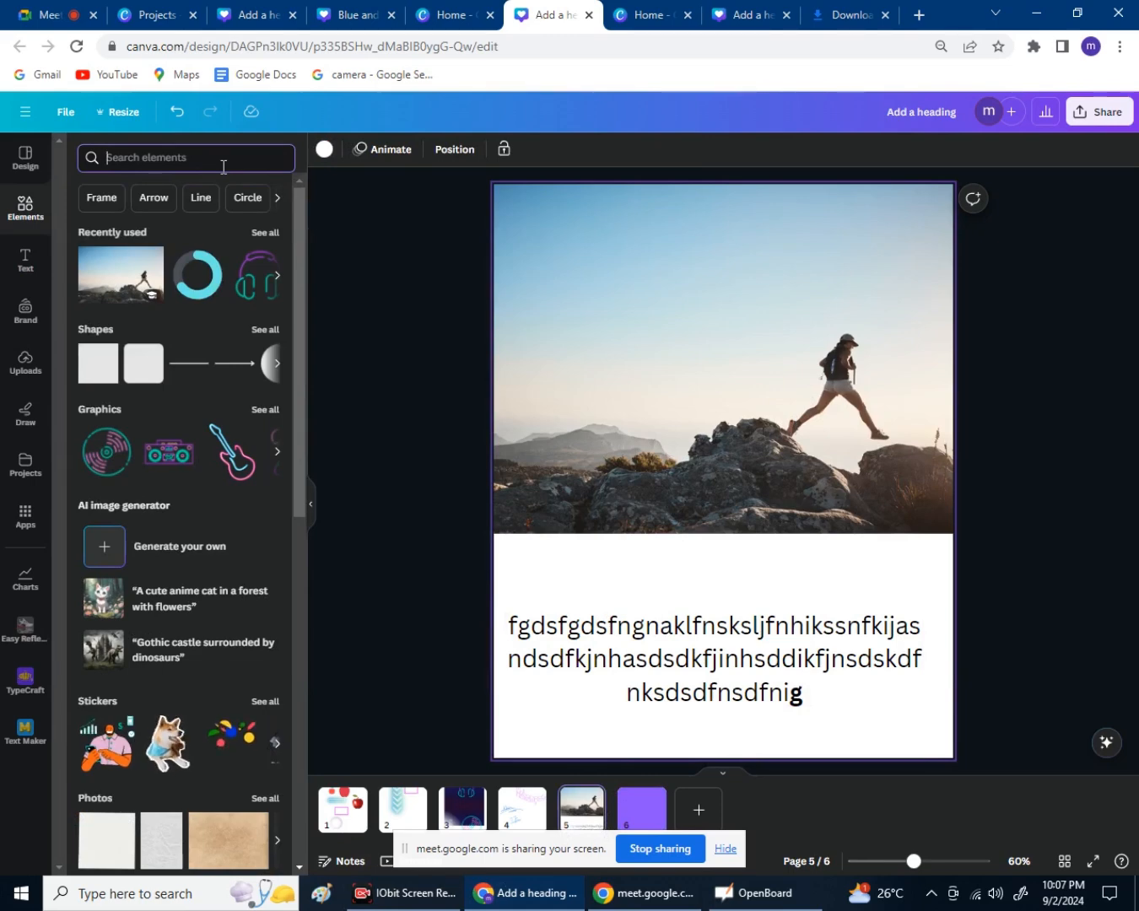
text(Blac)
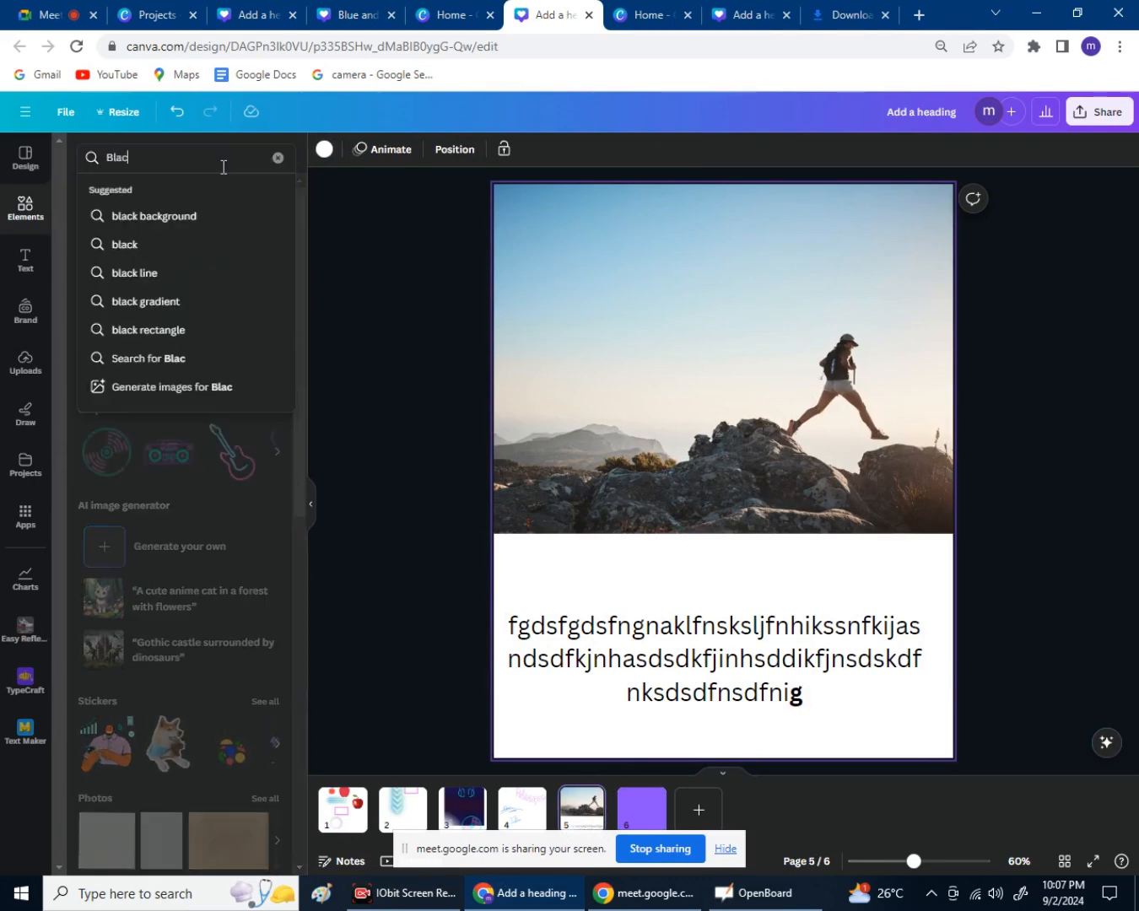
text(k fog)
key(Return)
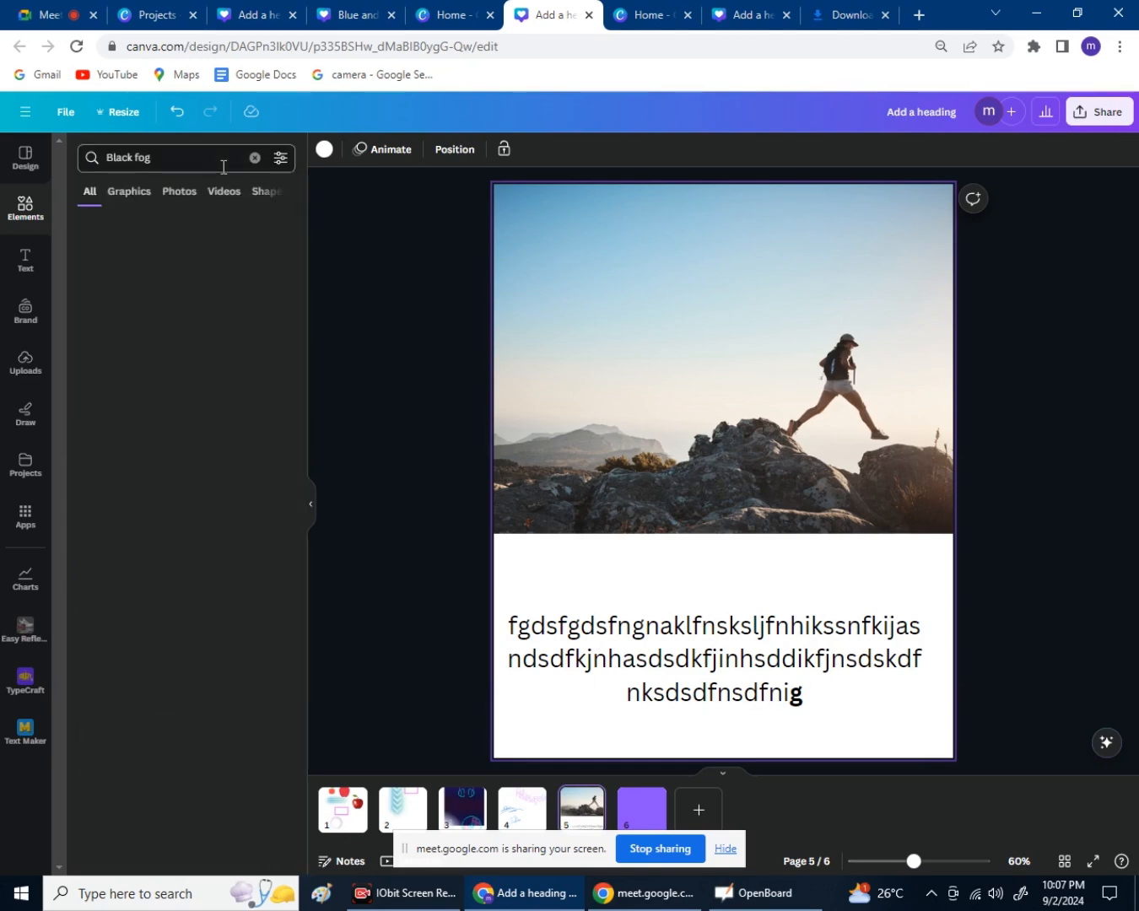
click(761, 663)
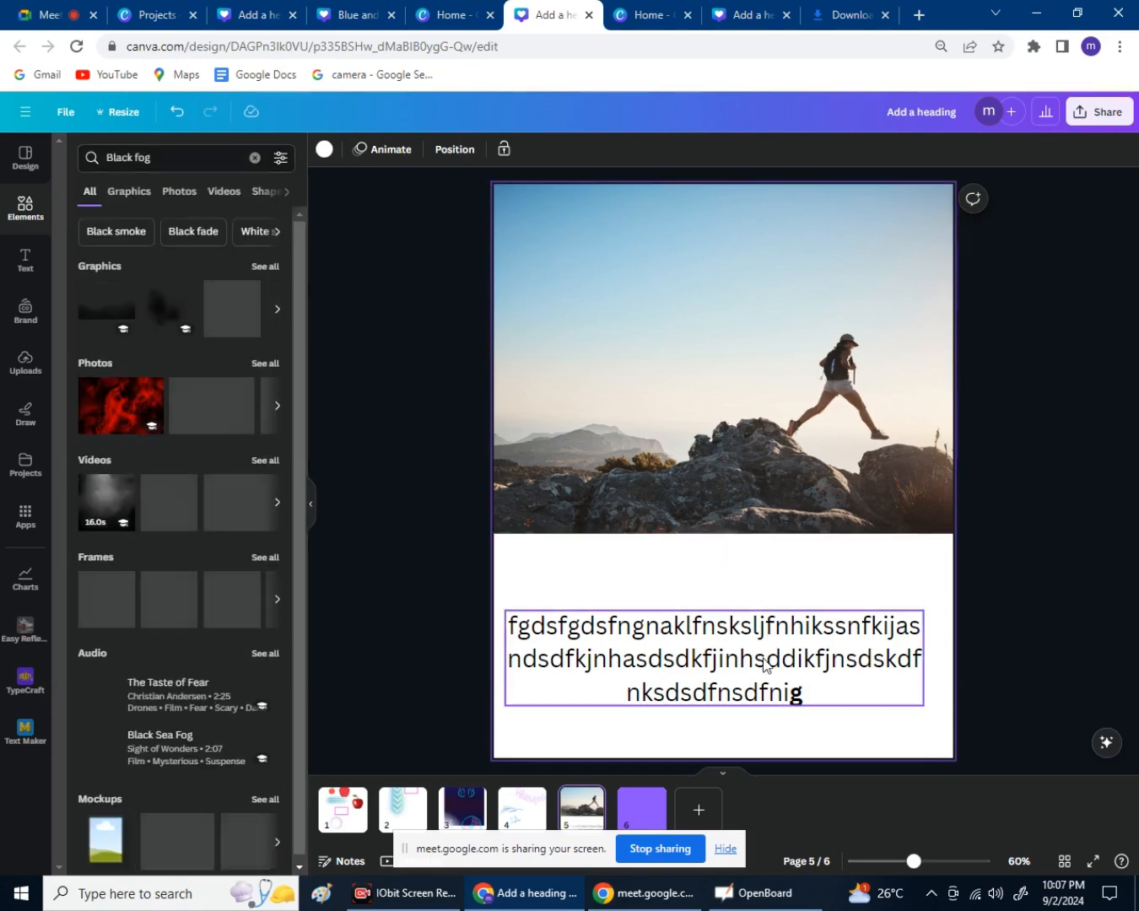
drag(760, 664, 742, 627)
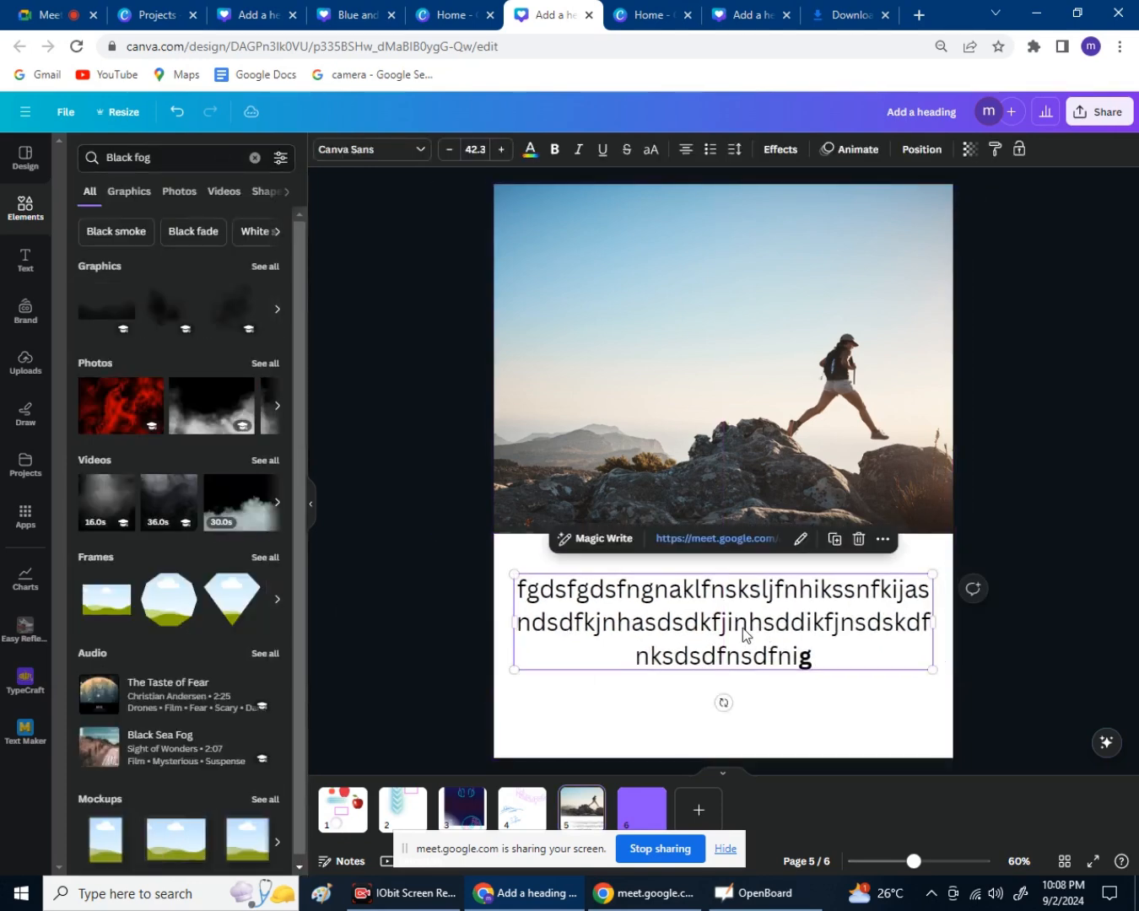
Colour the page 5 paragraph Deep Blue dark navy after trying orange and yellow.
click(806, 737)
click(780, 631)
click(531, 155)
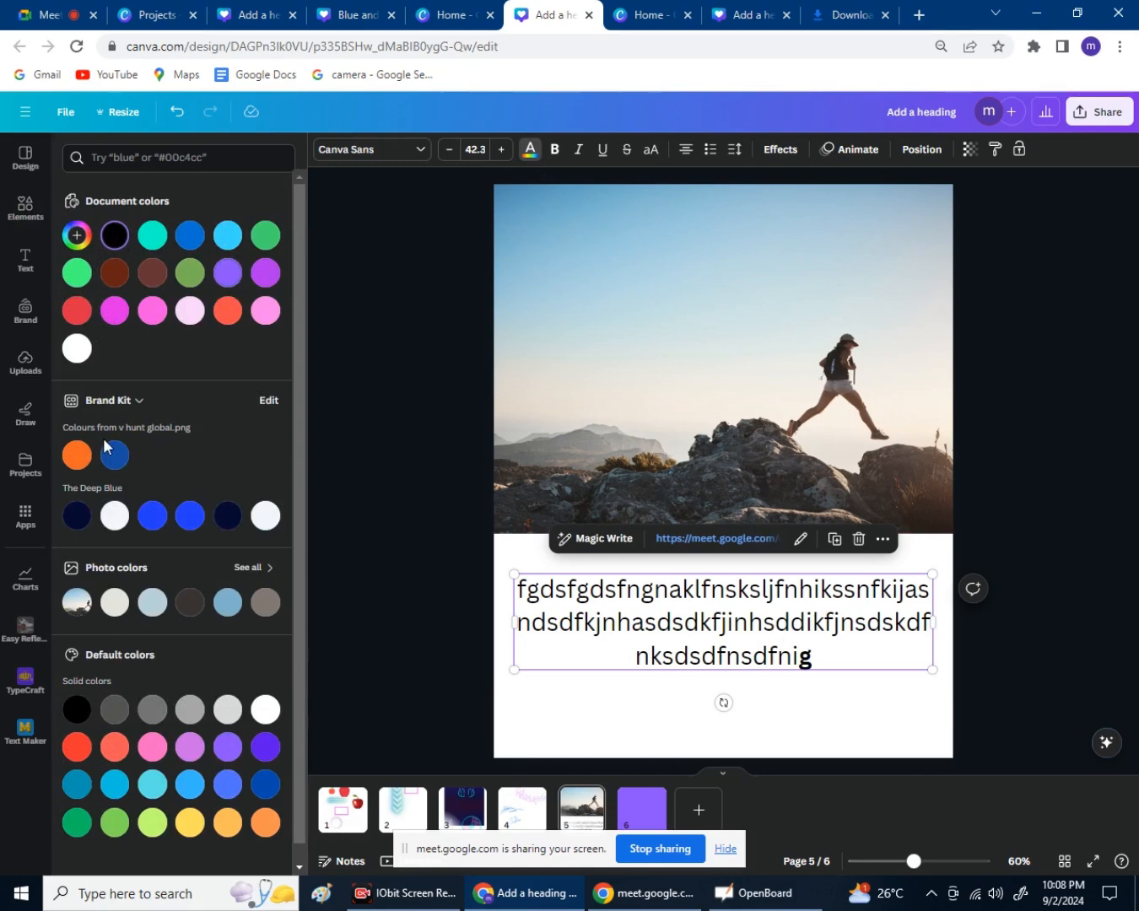
click(76, 455)
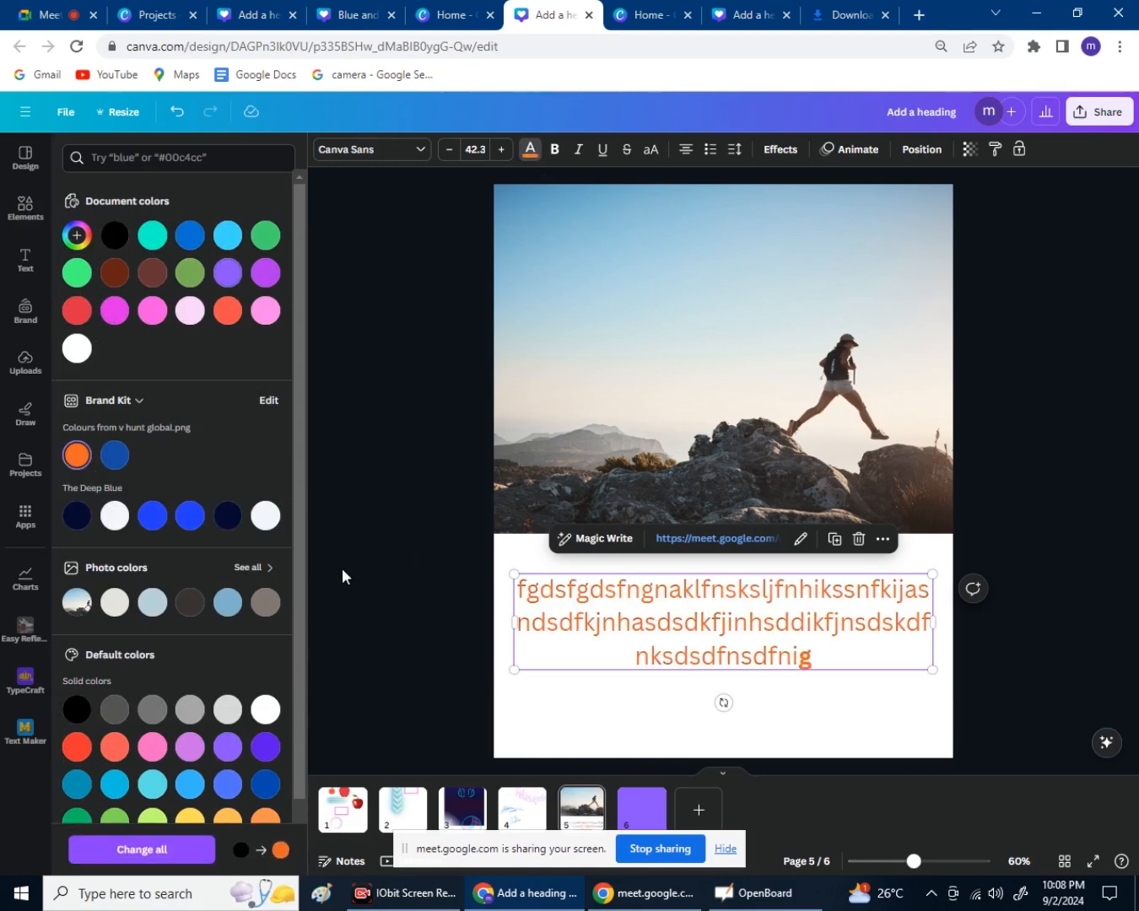
scroll(209, 675, down, 2)
click(190, 761)
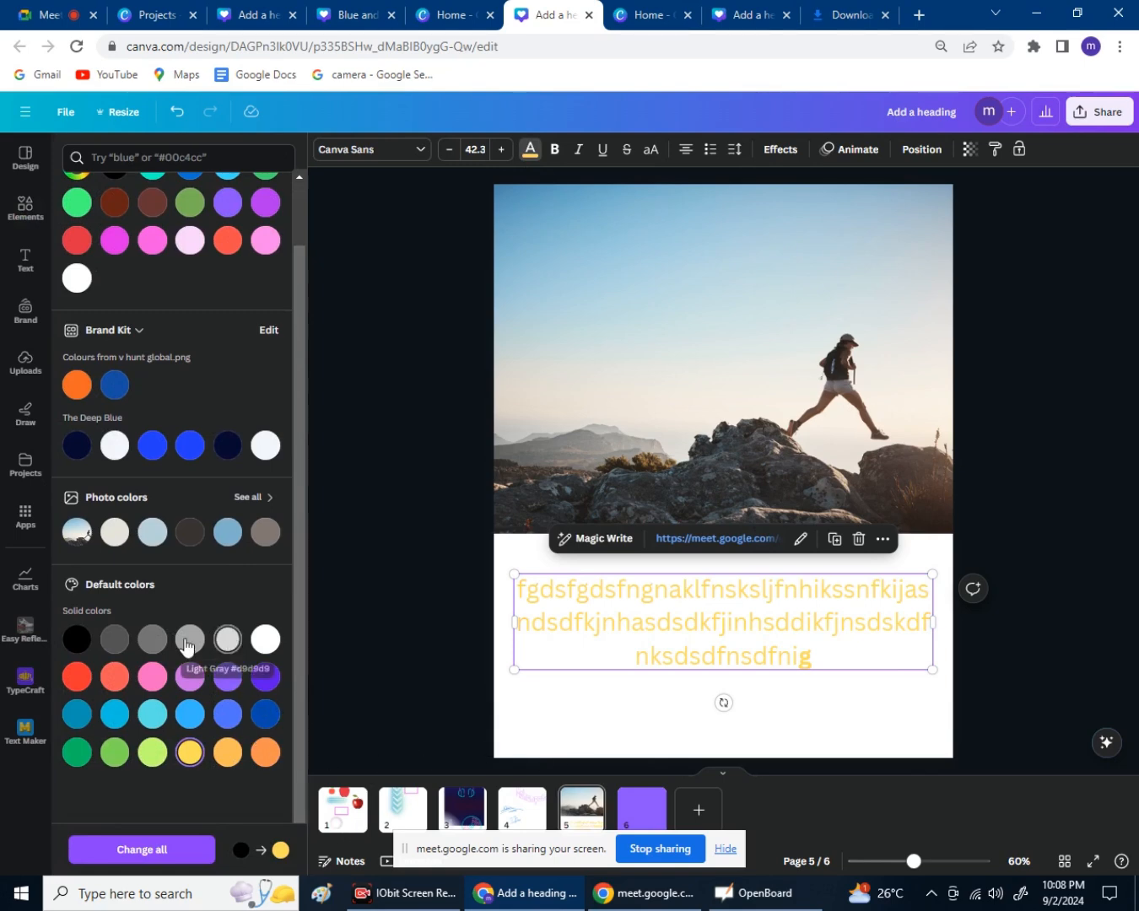
click(227, 445)
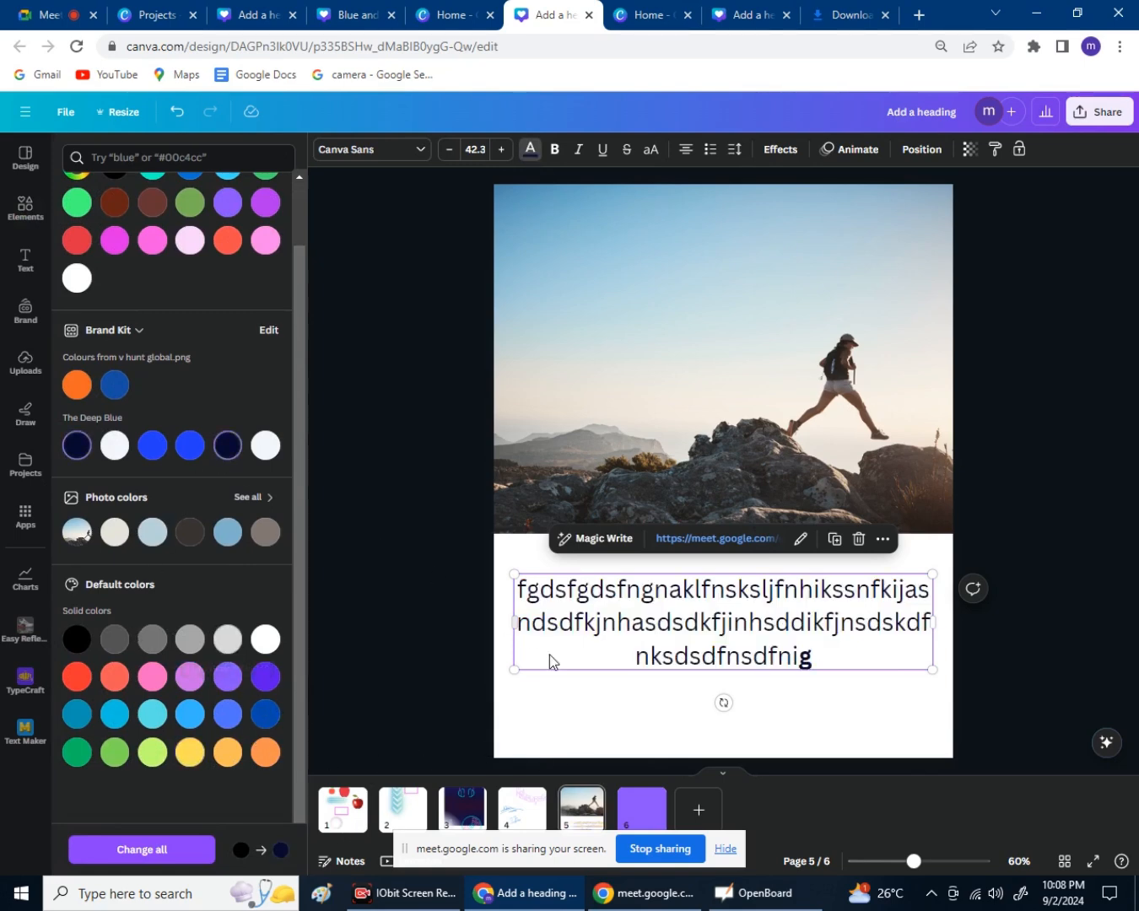
click(628, 718)
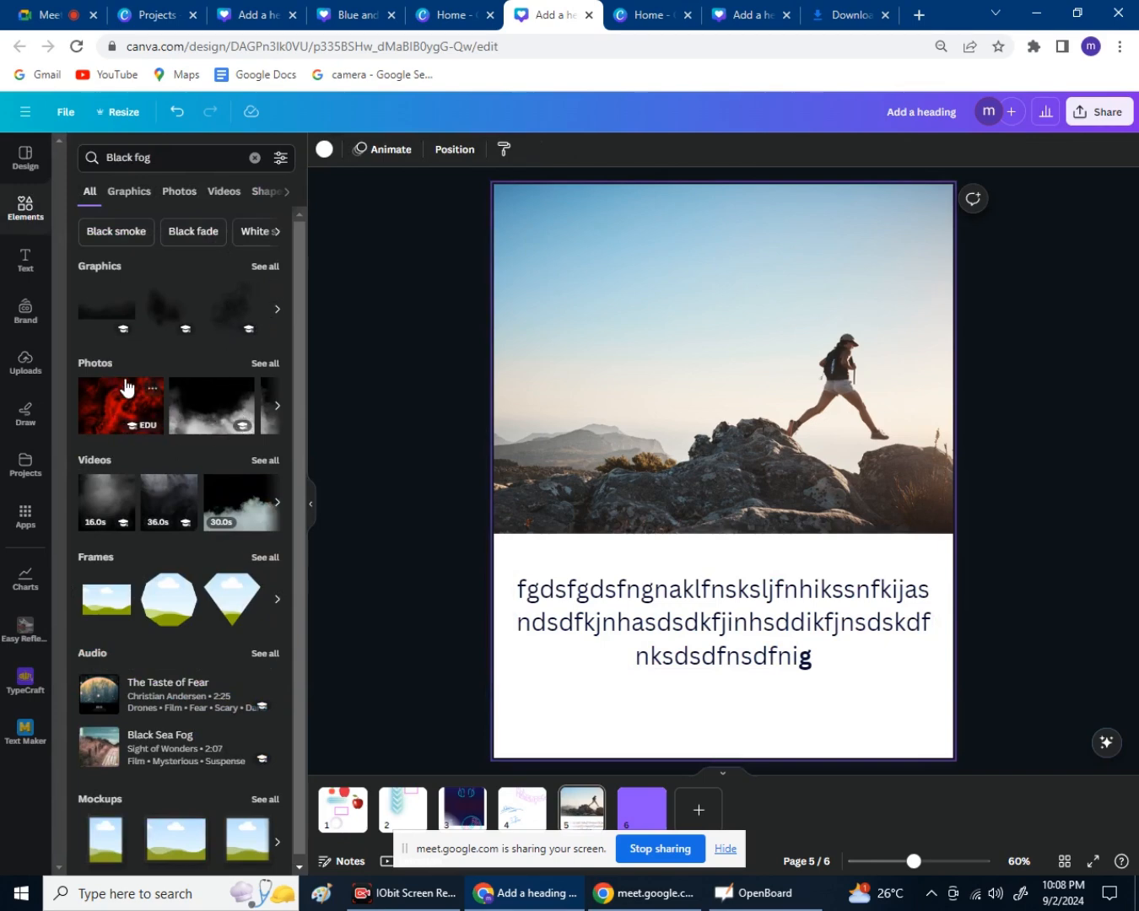
Filter the Black fog results to Graphics and browse the dark smoke and fog shapes.
scroll(214, 648, down, 1)
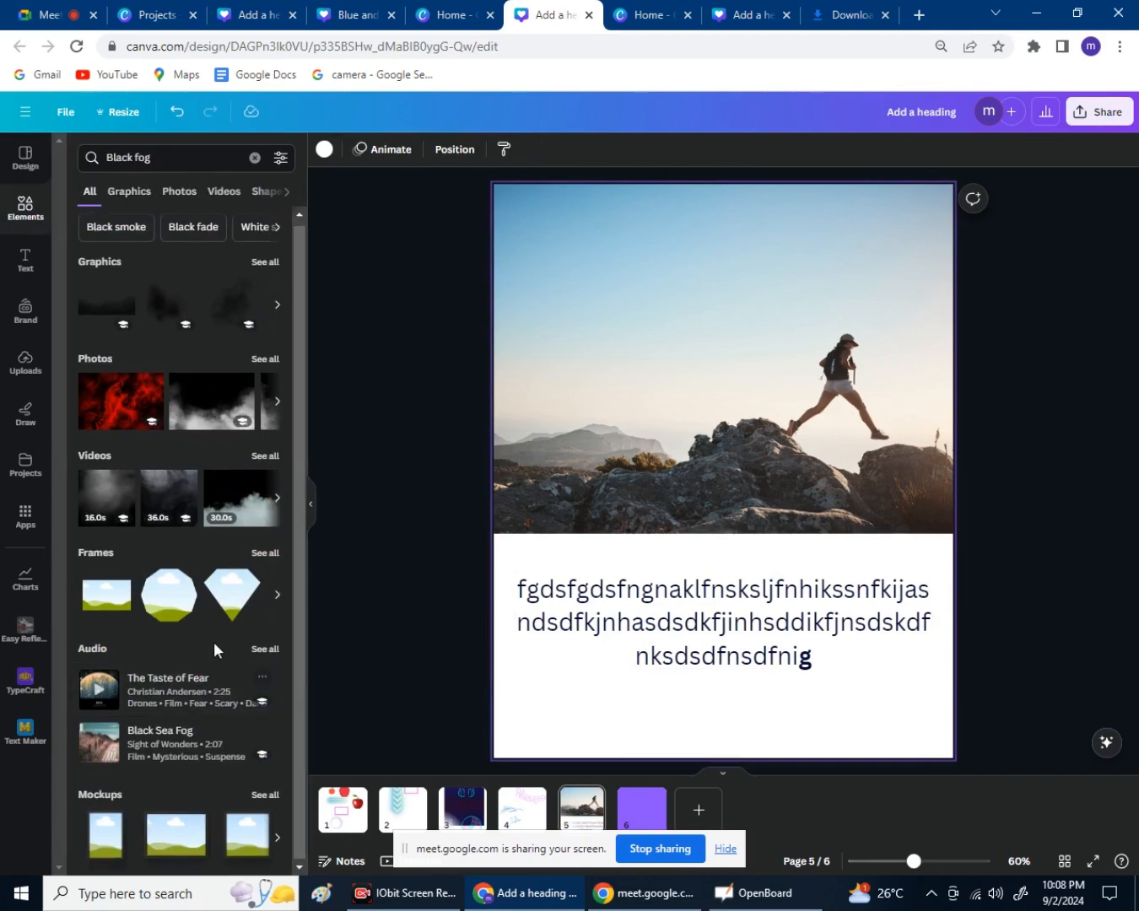
scroll(235, 250, up, 1)
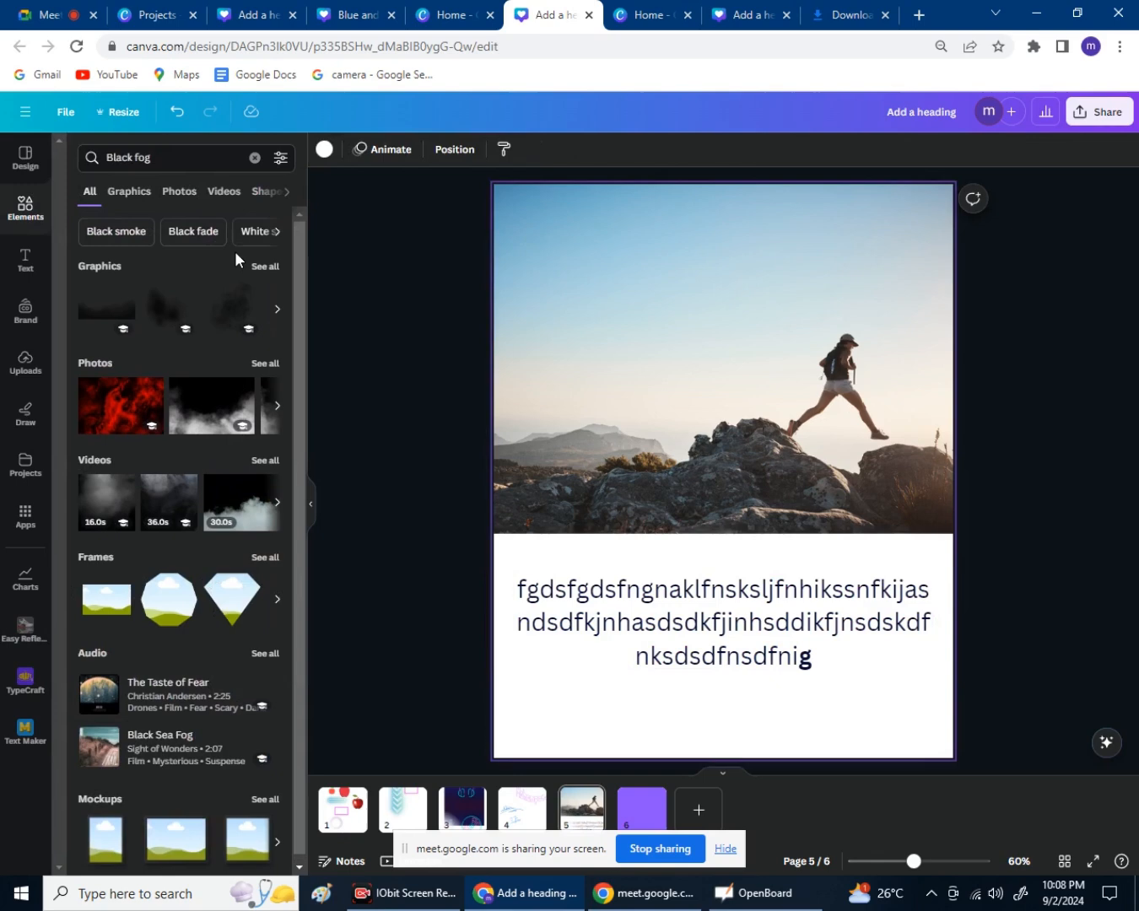
click(145, 191)
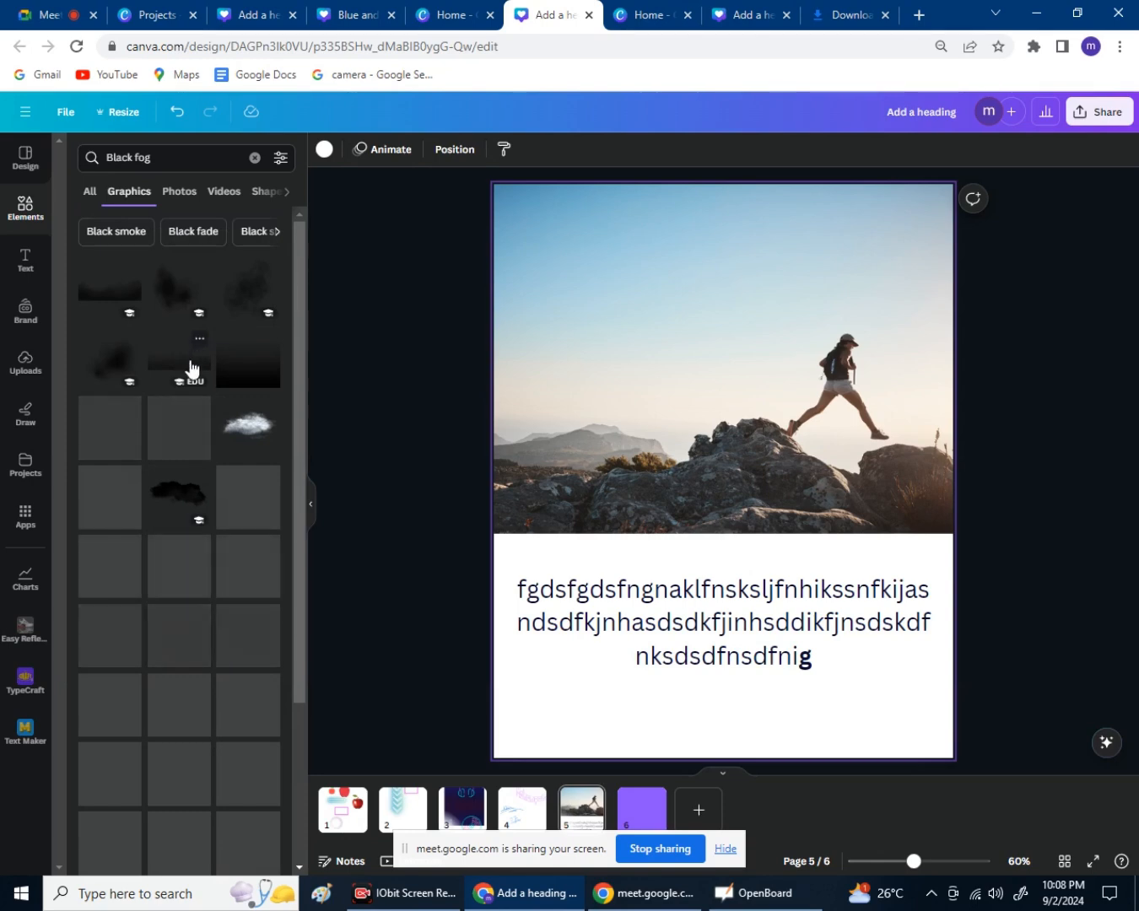
scroll(193, 375, down, 10)
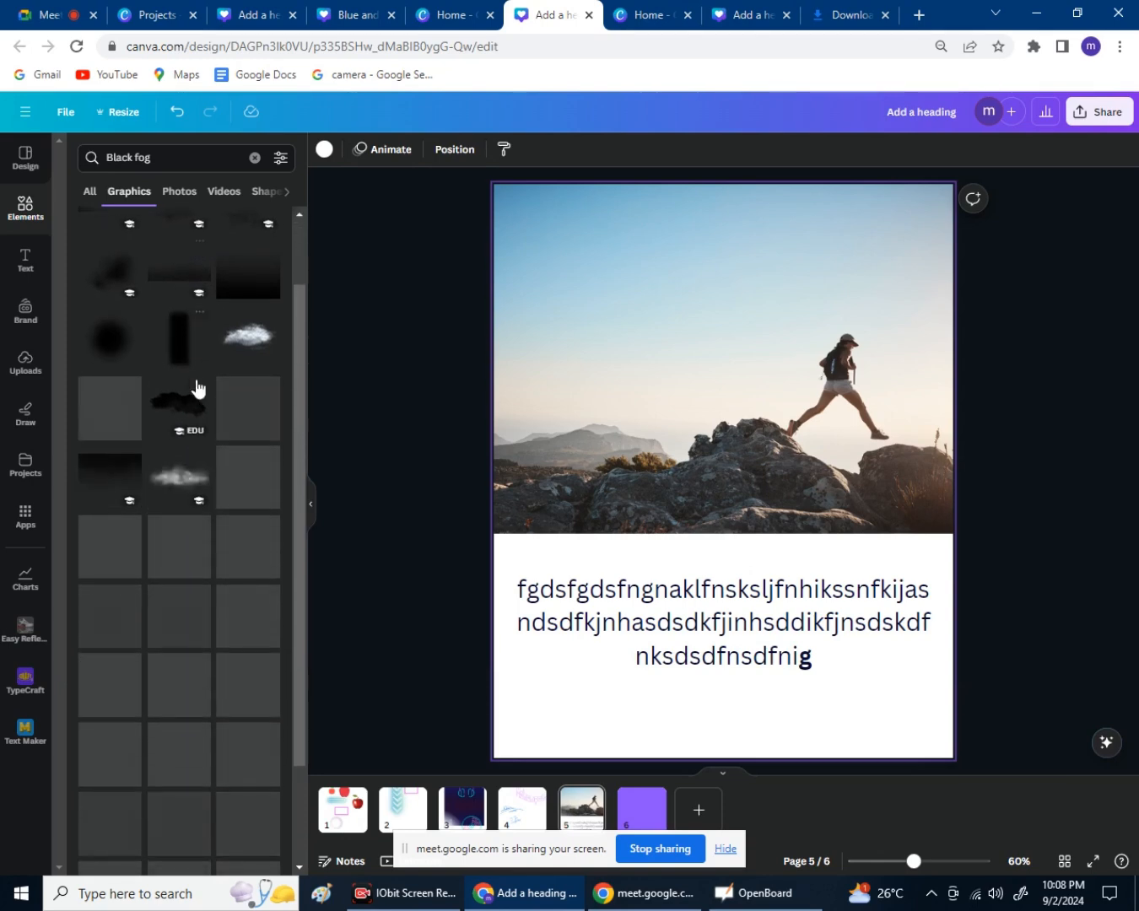
scroll(197, 394, up, 6)
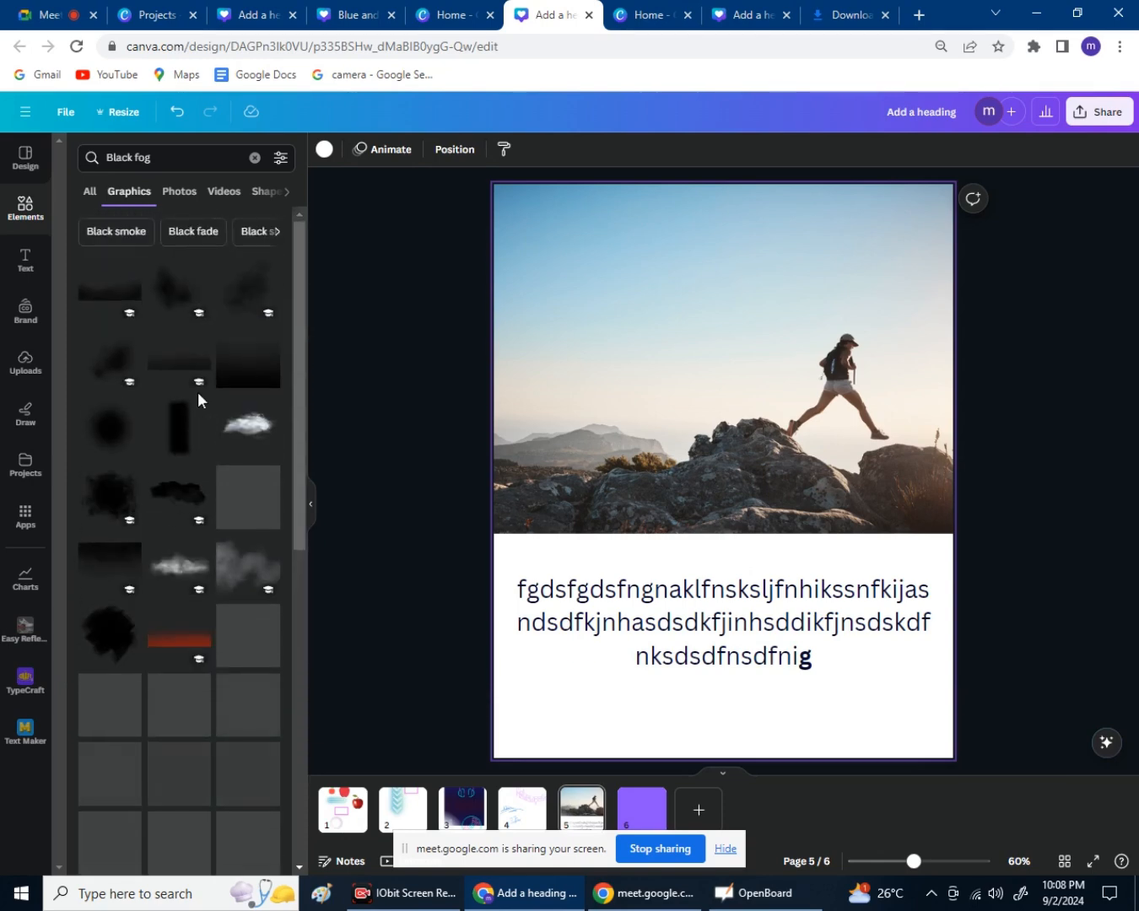
scroll(197, 393, down, 2)
scroll(197, 393, up, 2)
scroll(197, 400, up, 1)
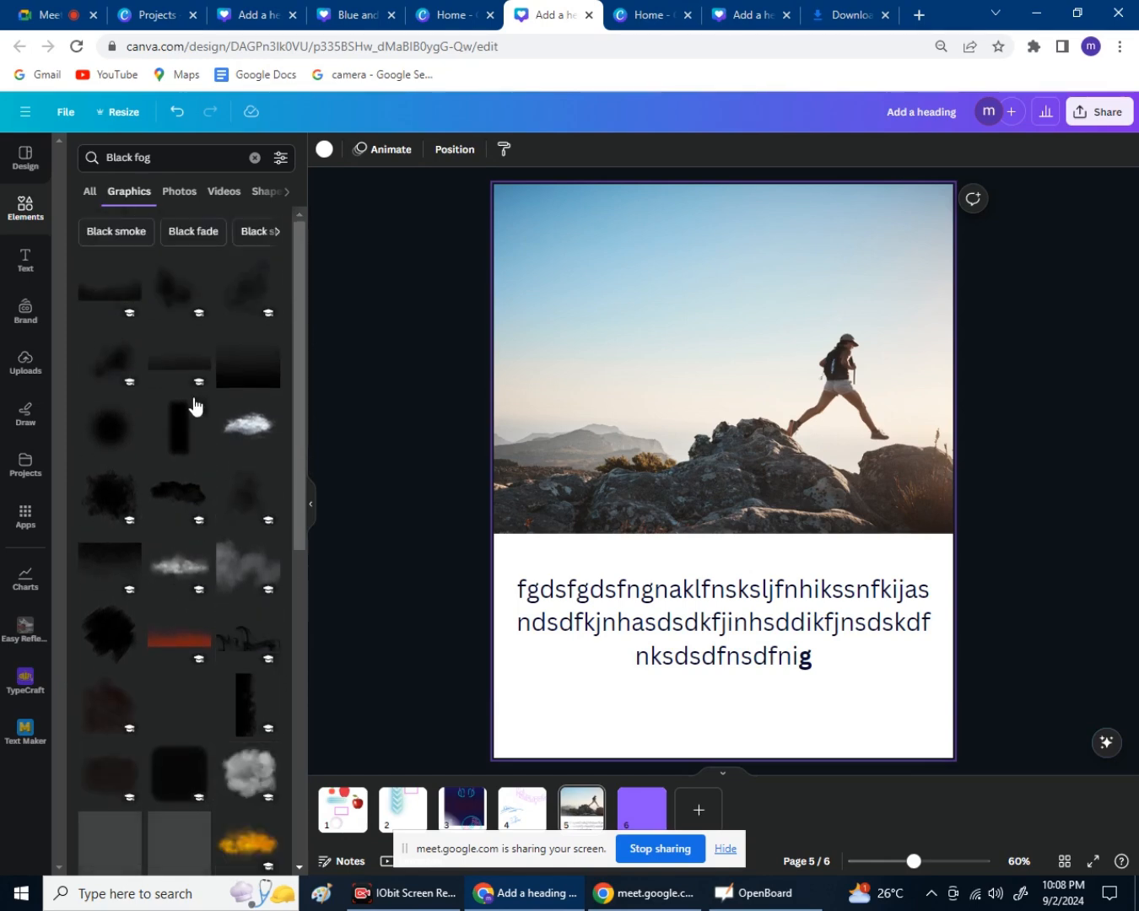
scroll(191, 402, down, 1)
scroll(191, 401, up, 1)
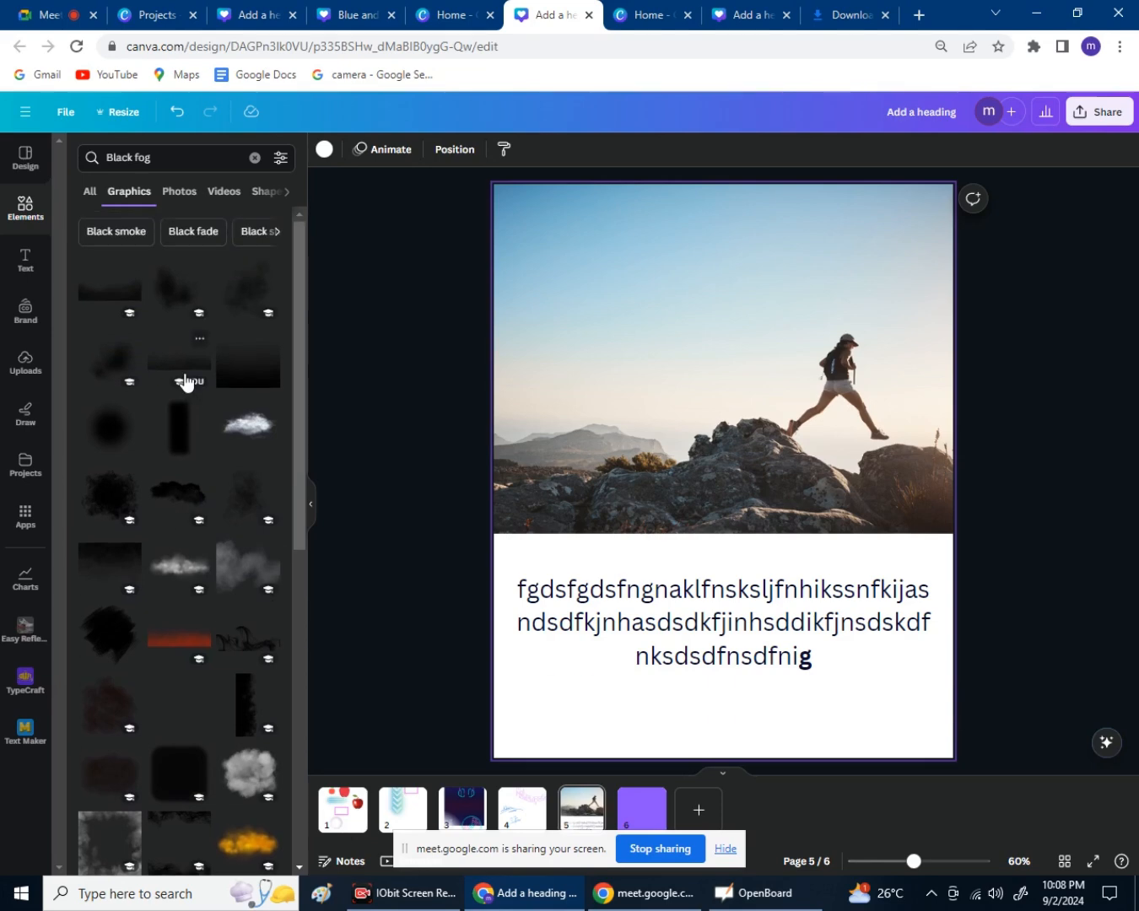
Add the black fade gradient and stretch it over page 5's lower half, aligned to the bottom edge.
click(271, 383)
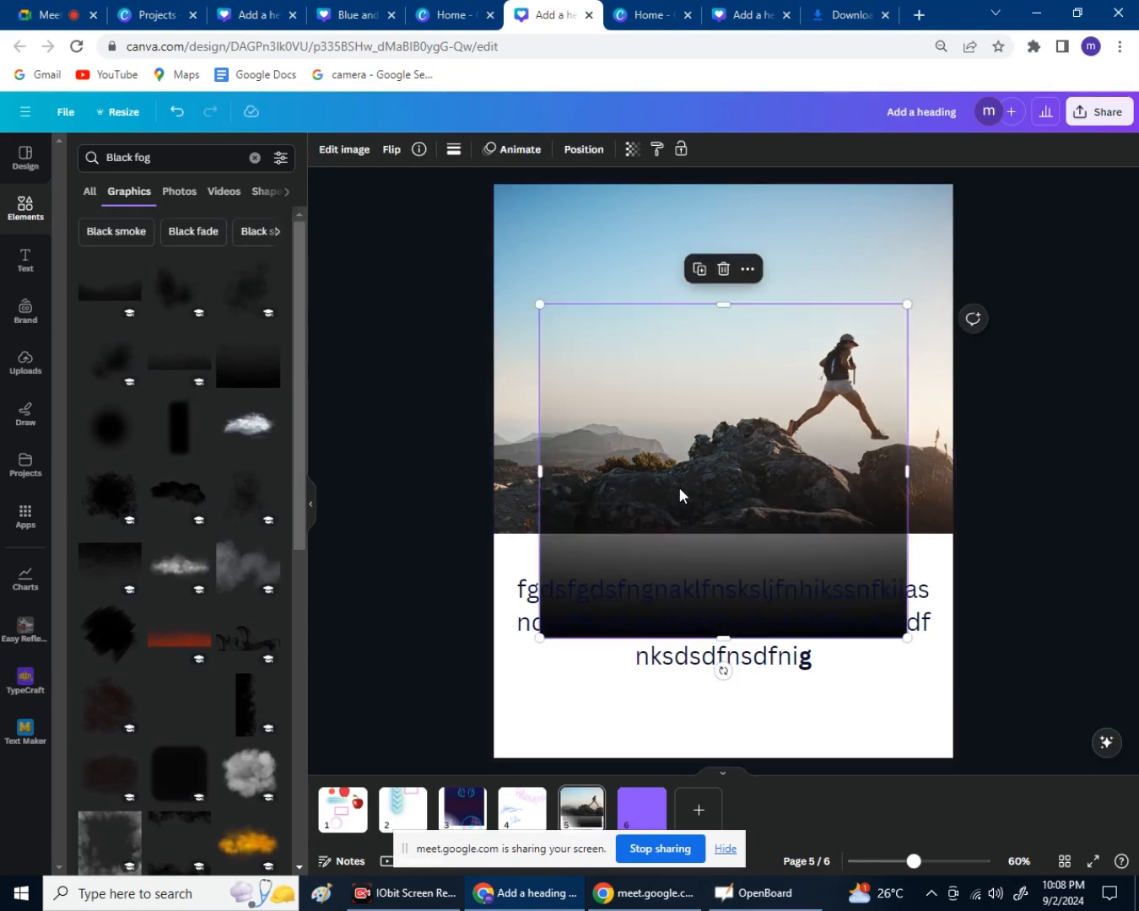
drag(677, 486, 717, 597)
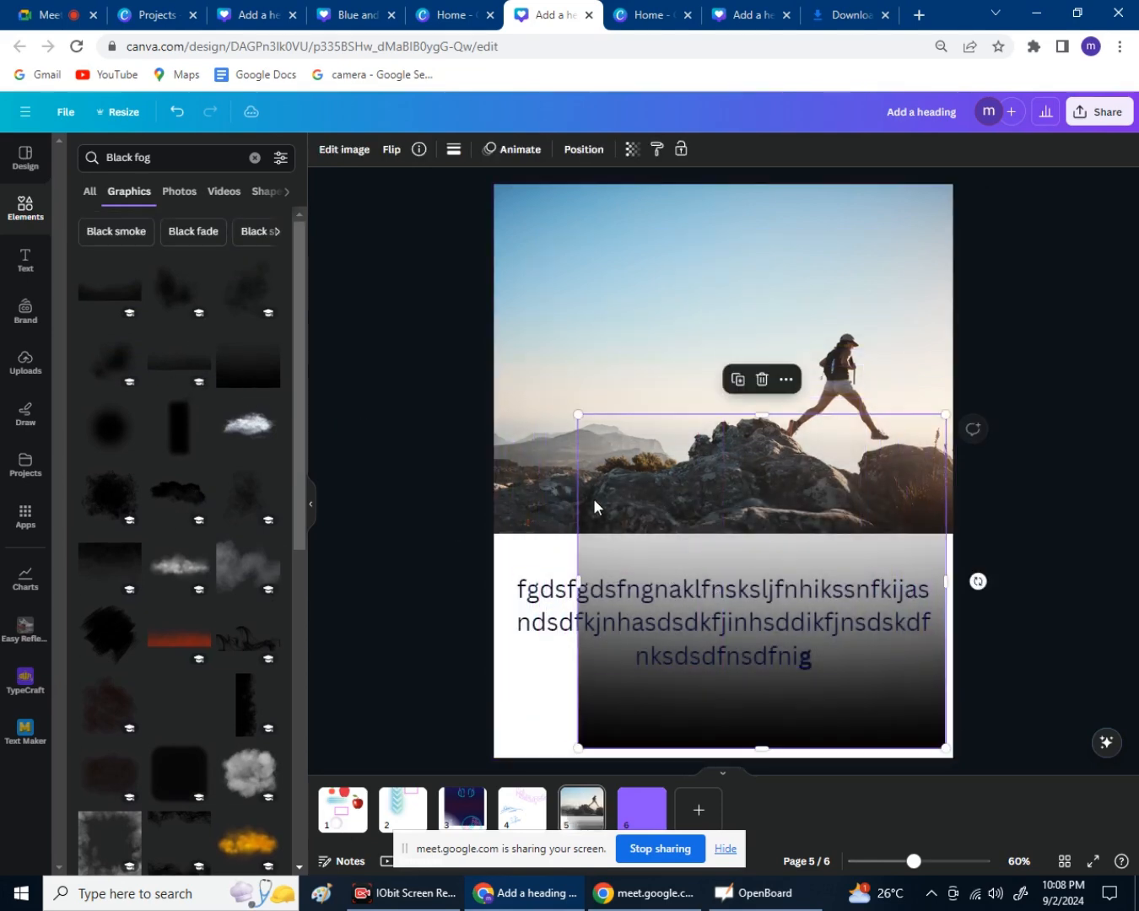
drag(577, 414, 442, 355)
mouse_move(570, 414)
mouse_down()
mouse_move(587, 409)
mouse_move(584, 423)
mouse_up()
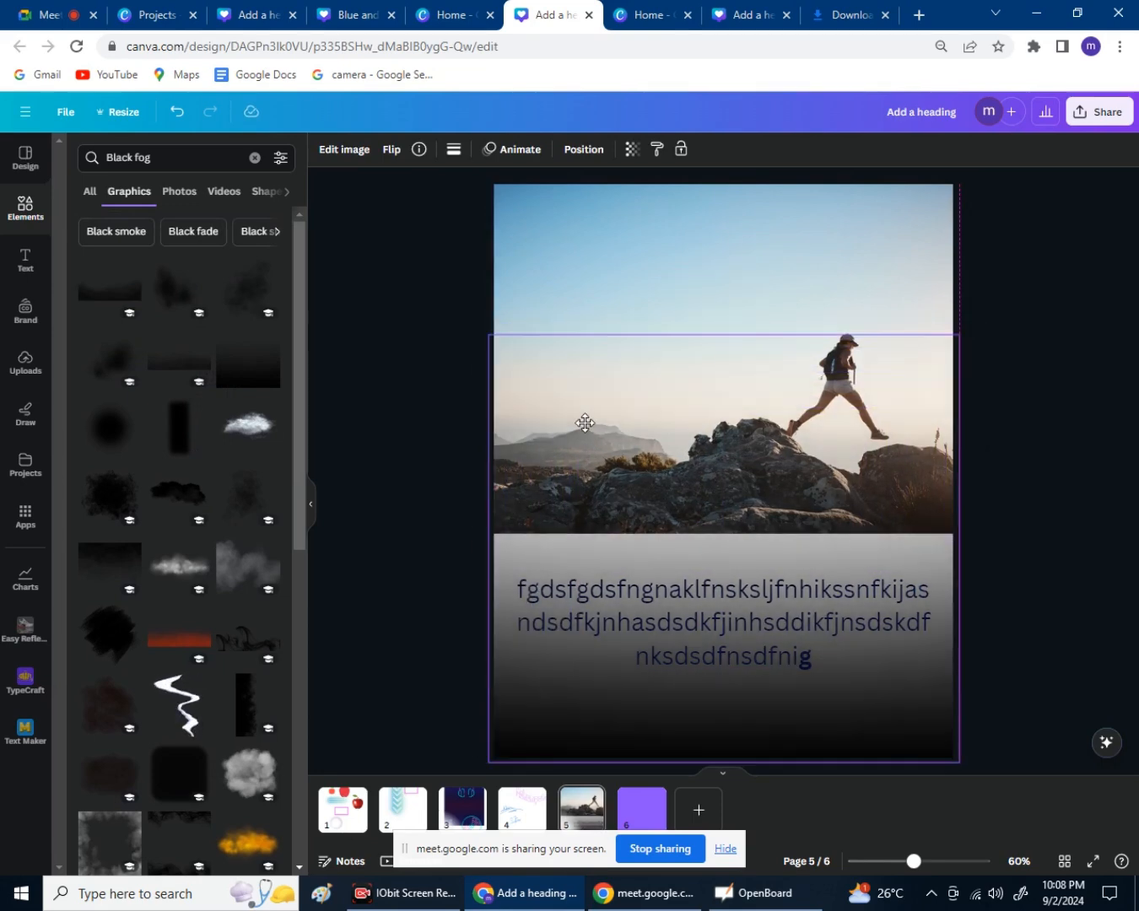
click(1003, 514)
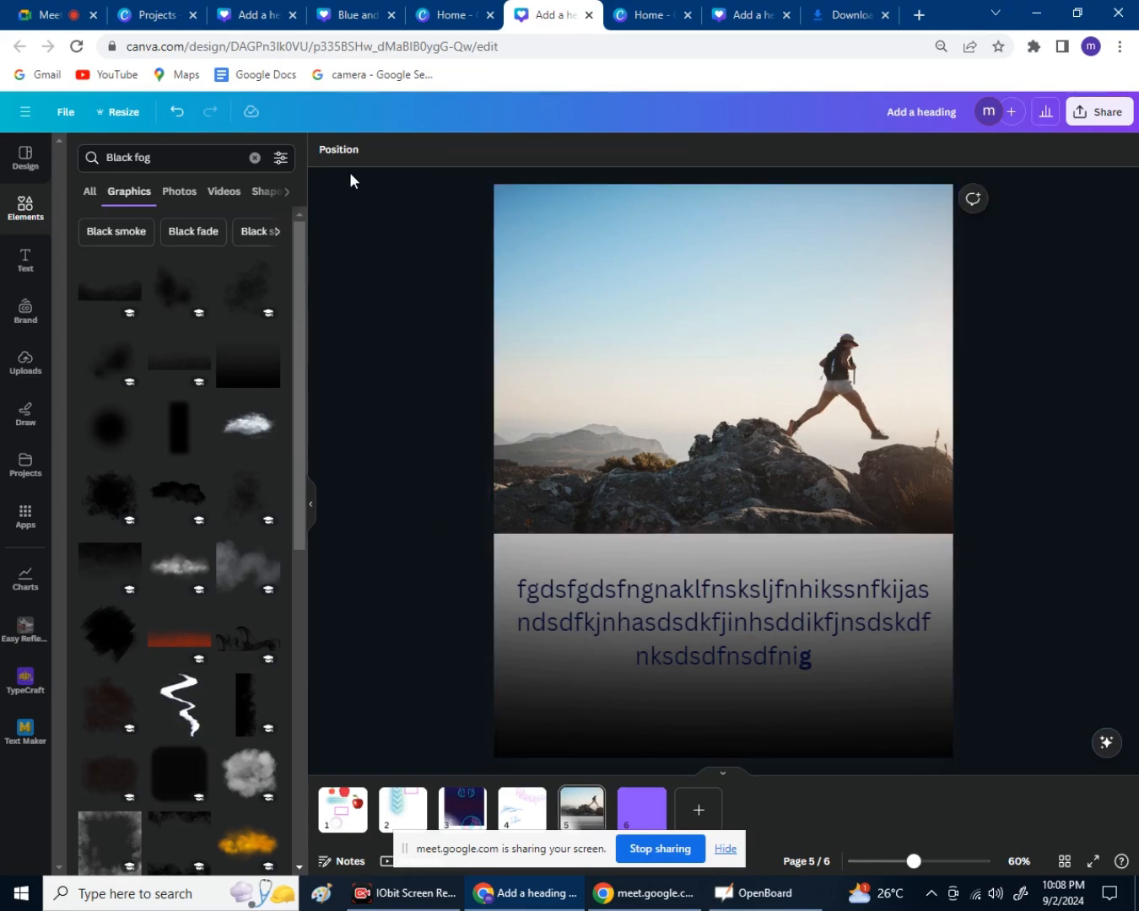
Move the paragraph text lower in the layer stacking order.
click(342, 151)
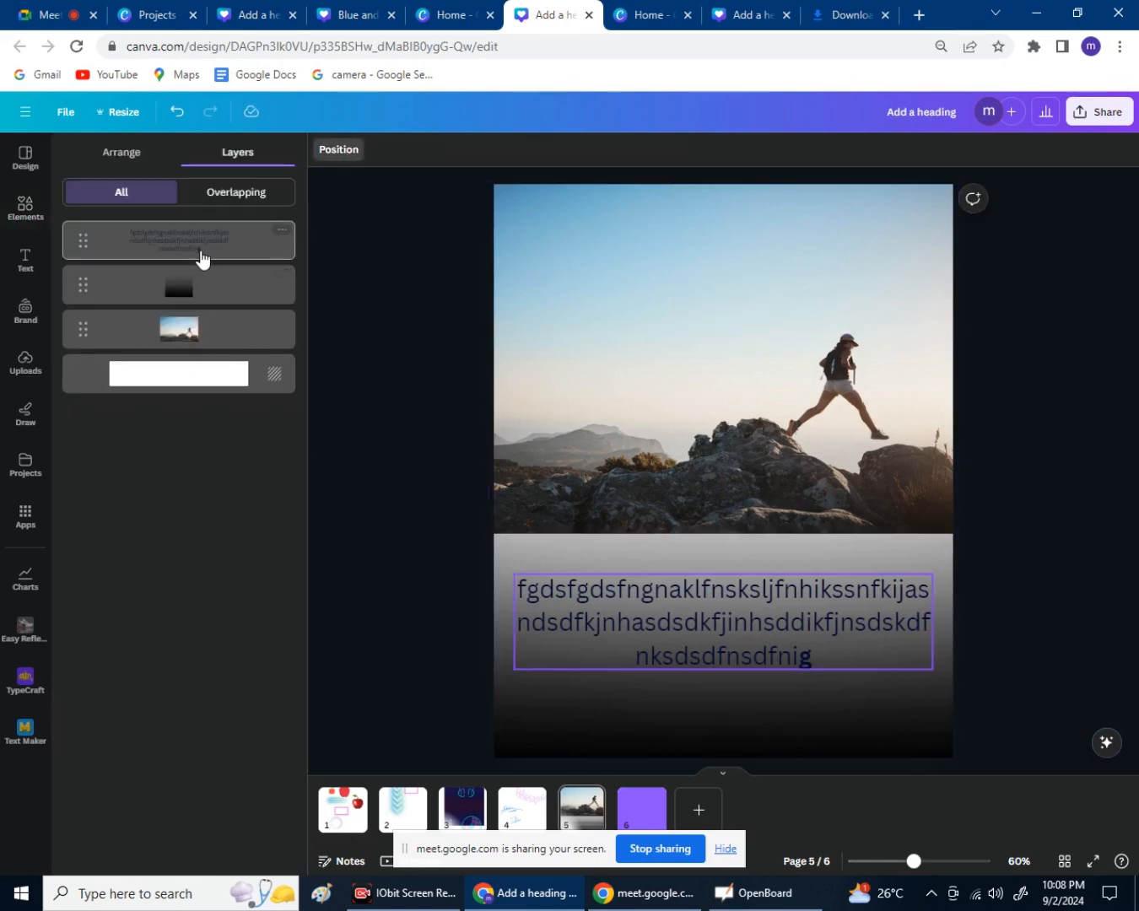
mouse_move(200, 253)
mouse_down()
mouse_move(203, 307)
mouse_move(233, 320)
mouse_move(209, 270)
mouse_up()
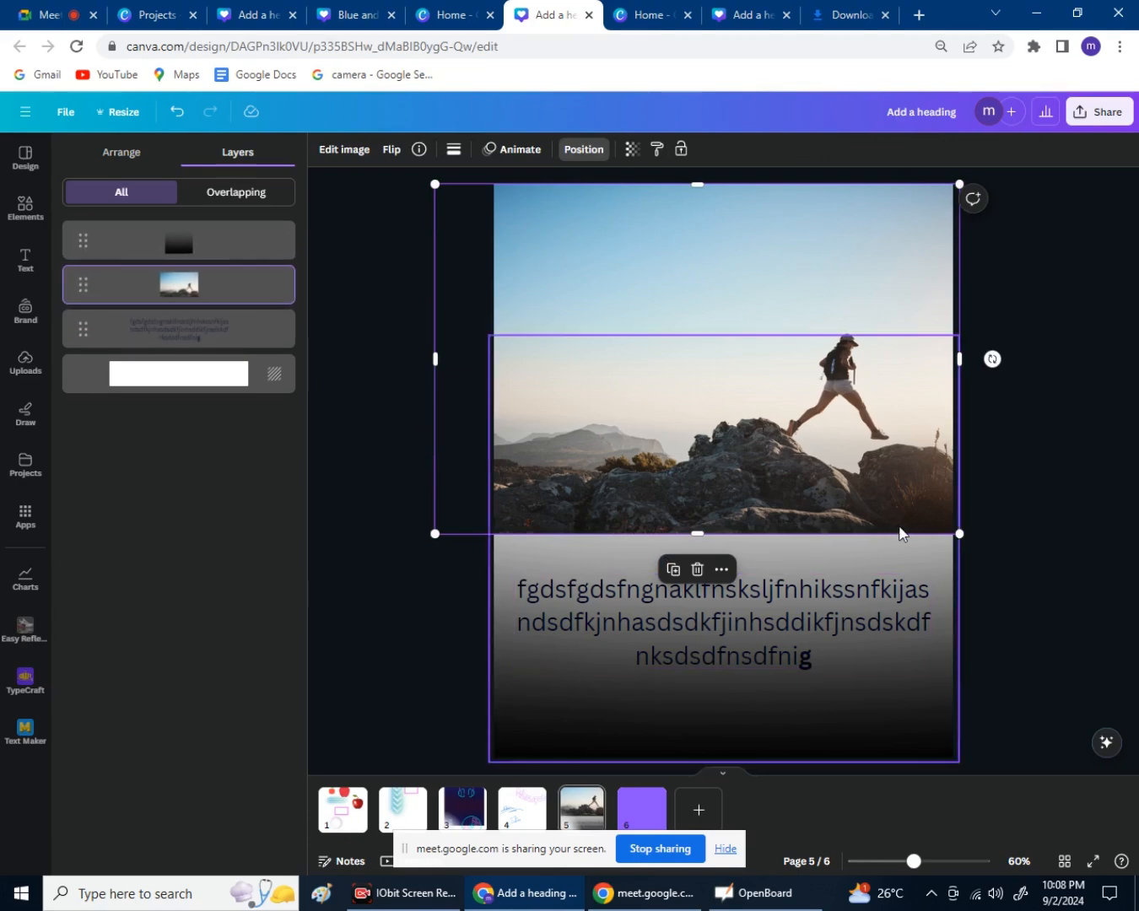
click(1067, 496)
click(1048, 614)
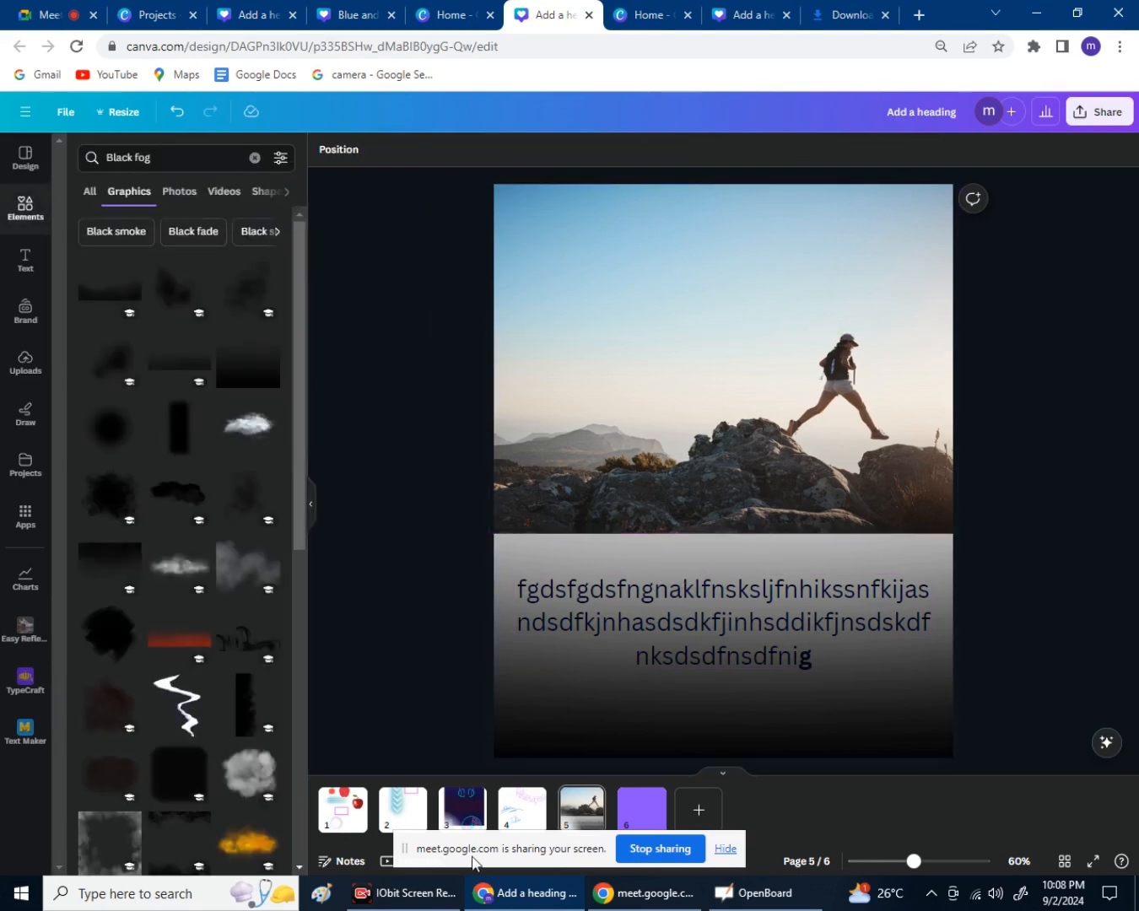
Add the red gradient graphic, enlarge it, and place it over the rocks.
click(180, 640)
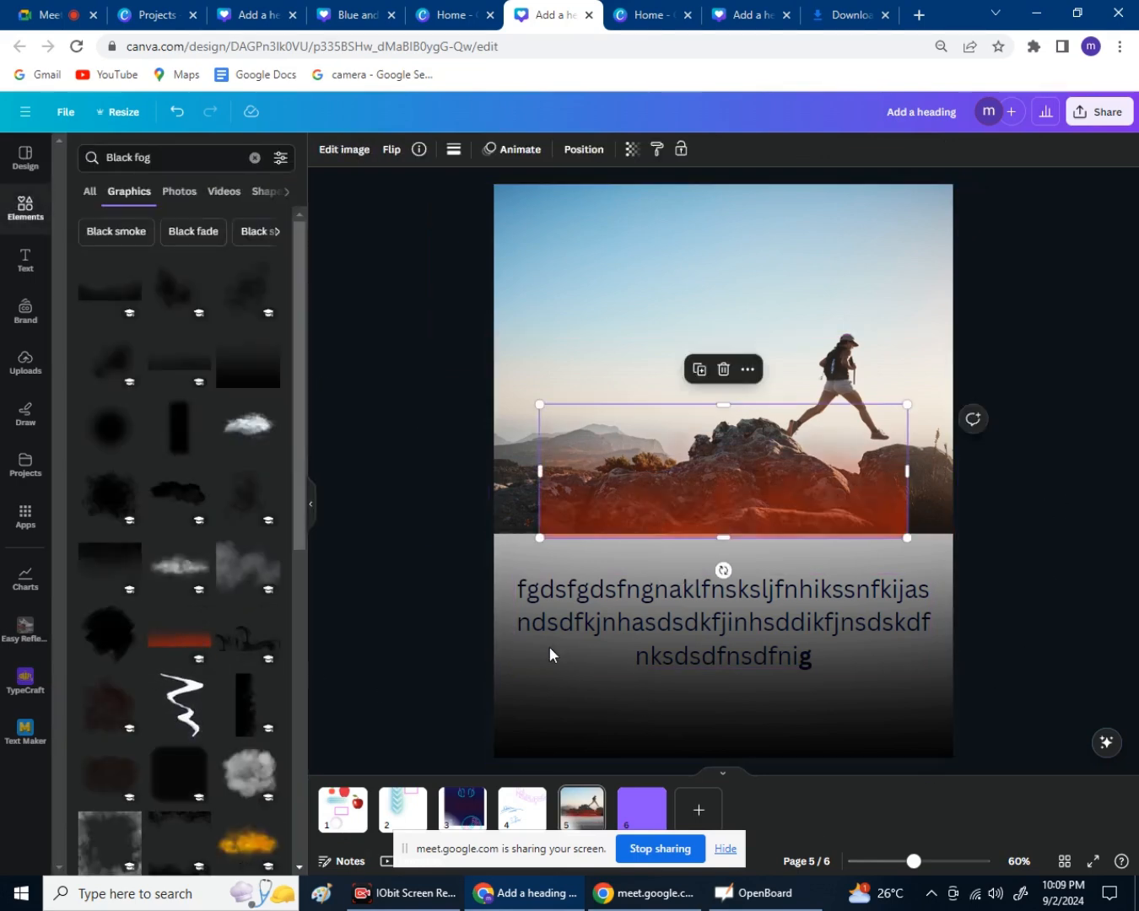
drag(734, 489, 832, 635)
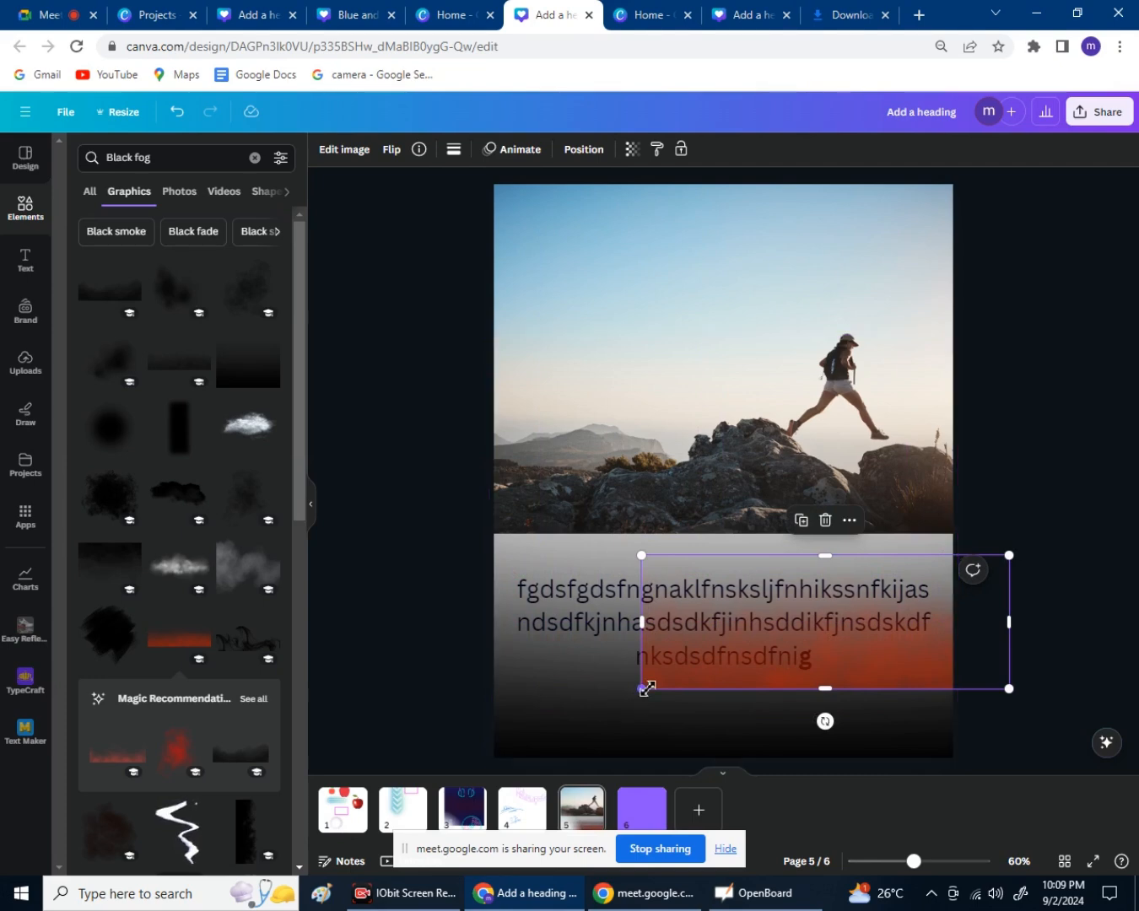
drag(646, 688, 424, 833)
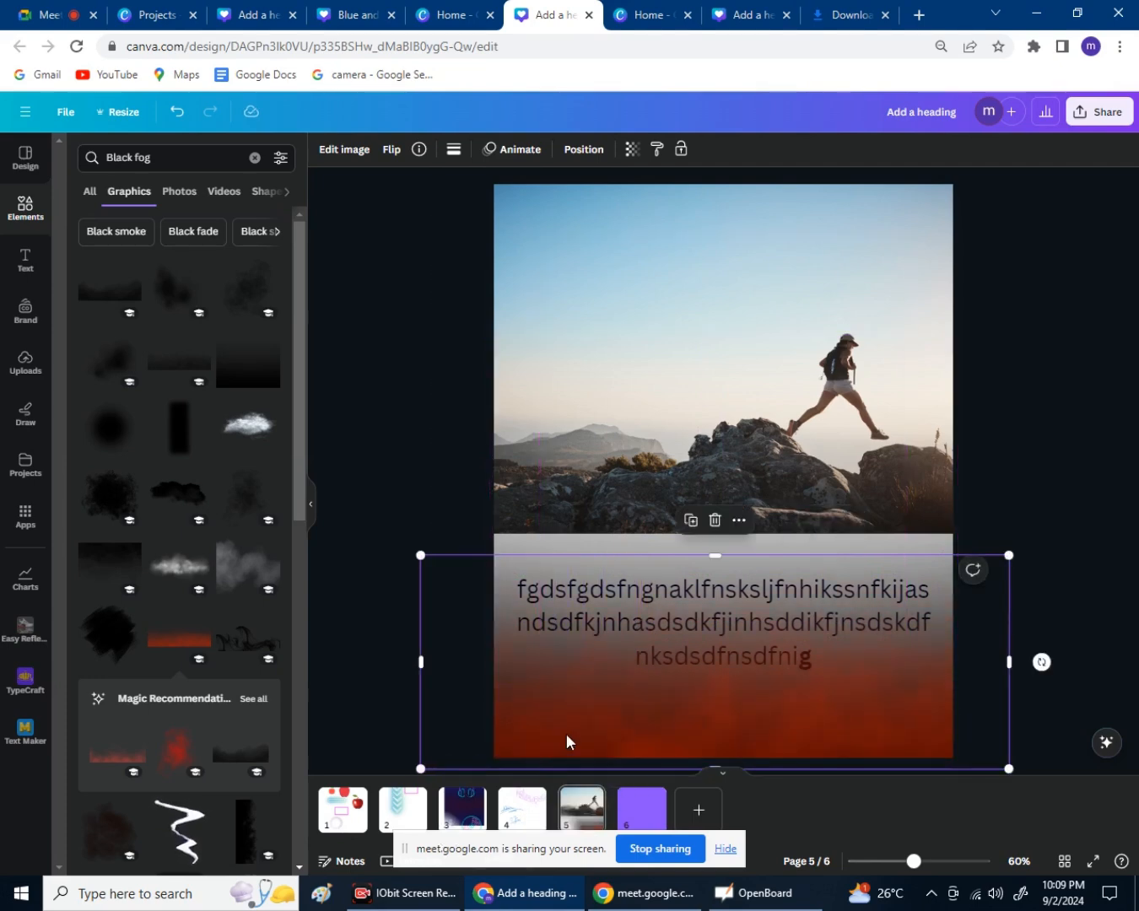
drag(566, 742, 556, 497)
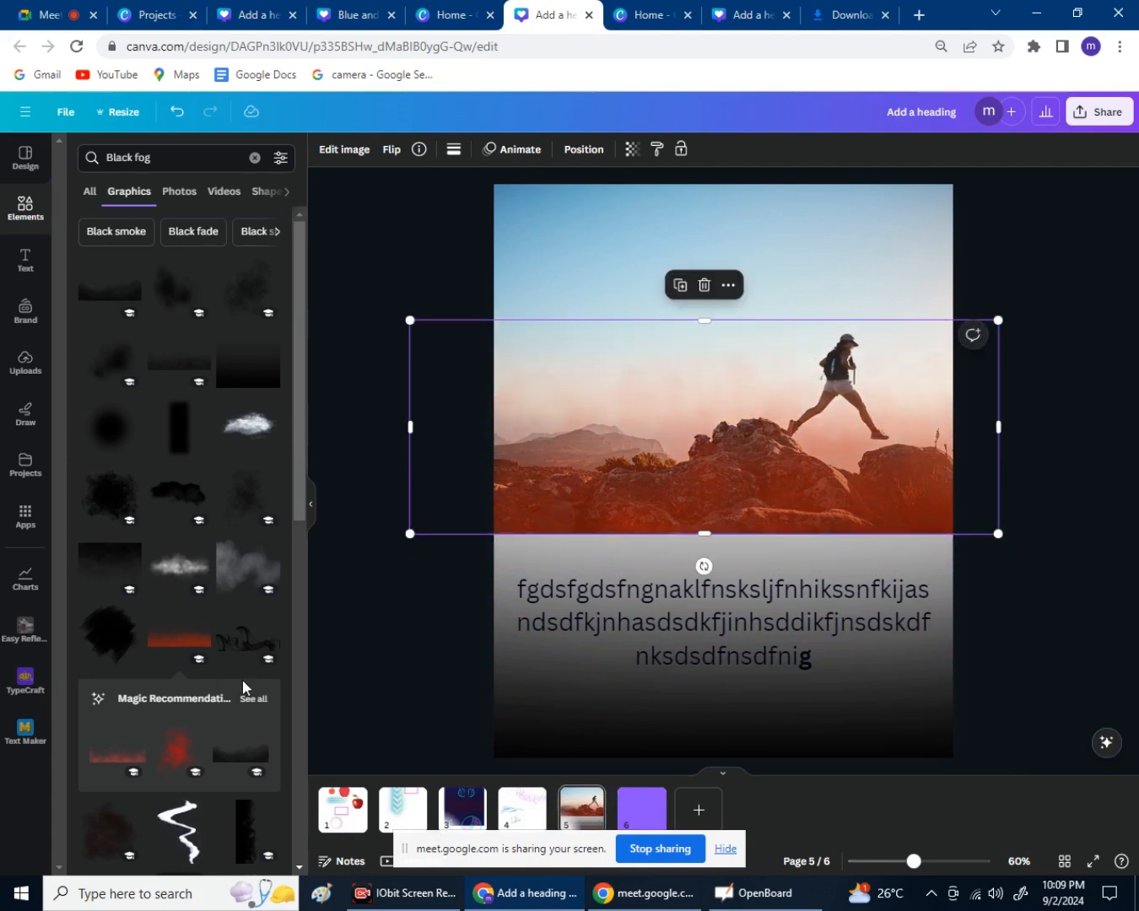
Add a black smoke graphic and reshape it into a wide band over the sky beside the hiker.
scroll(243, 685, down, 1)
click(241, 578)
drag(626, 399, 584, 271)
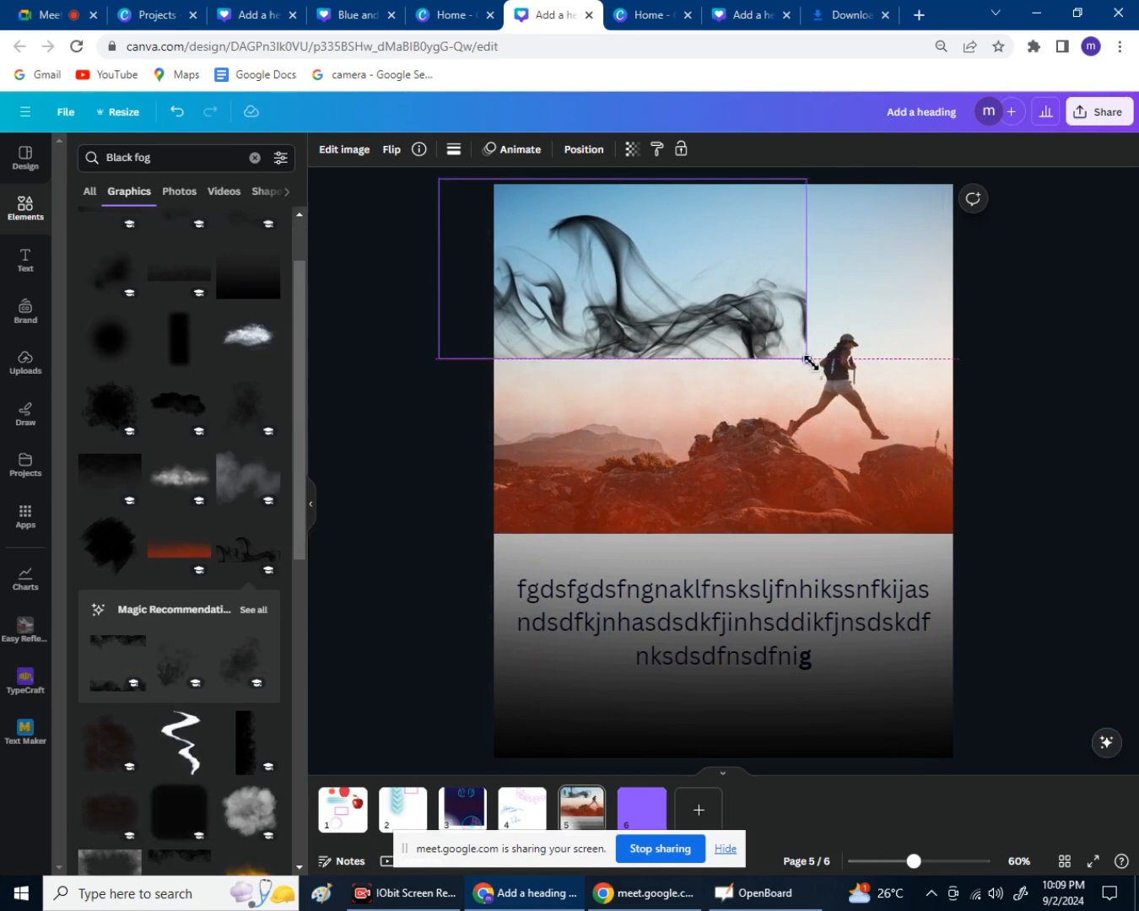
drag(735, 334, 707, 361)
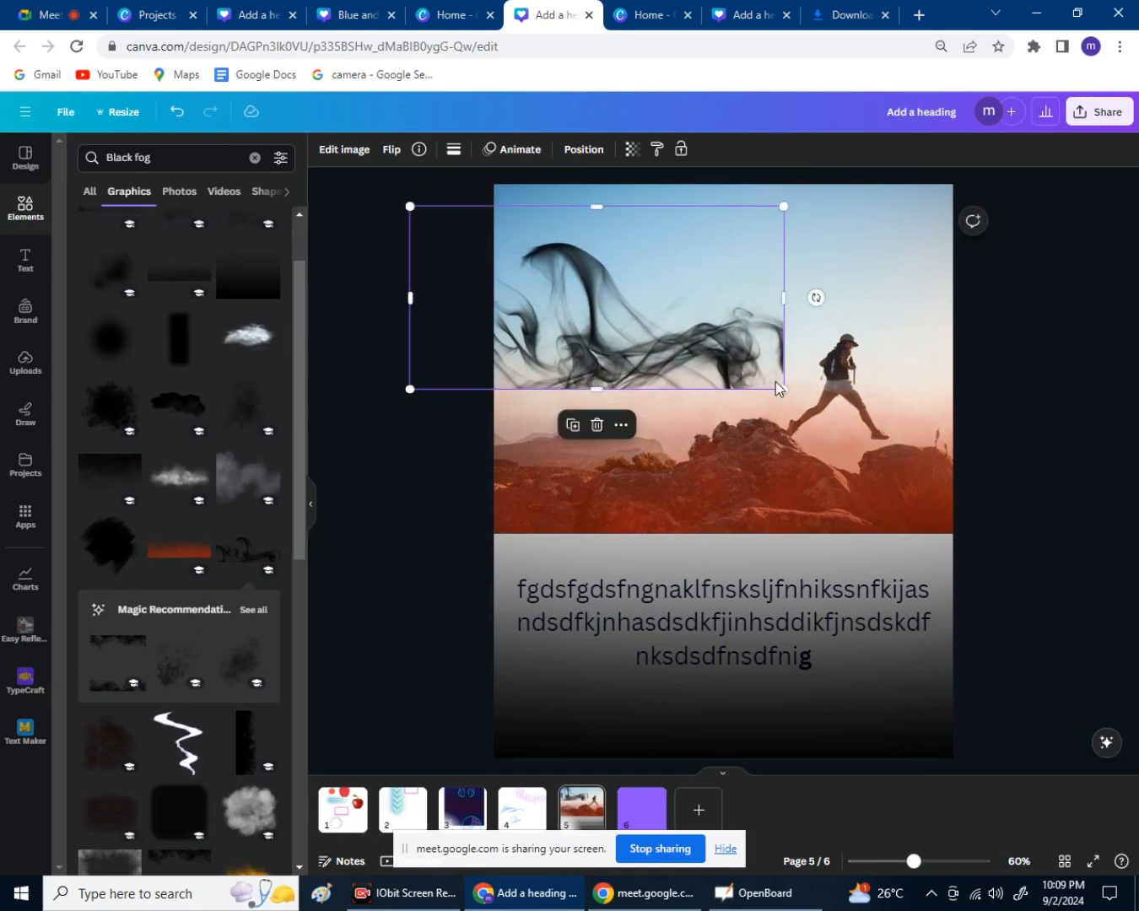
mouse_move(594, 391)
mouse_down()
mouse_move(605, 436)
mouse_move(605, 394)
mouse_up()
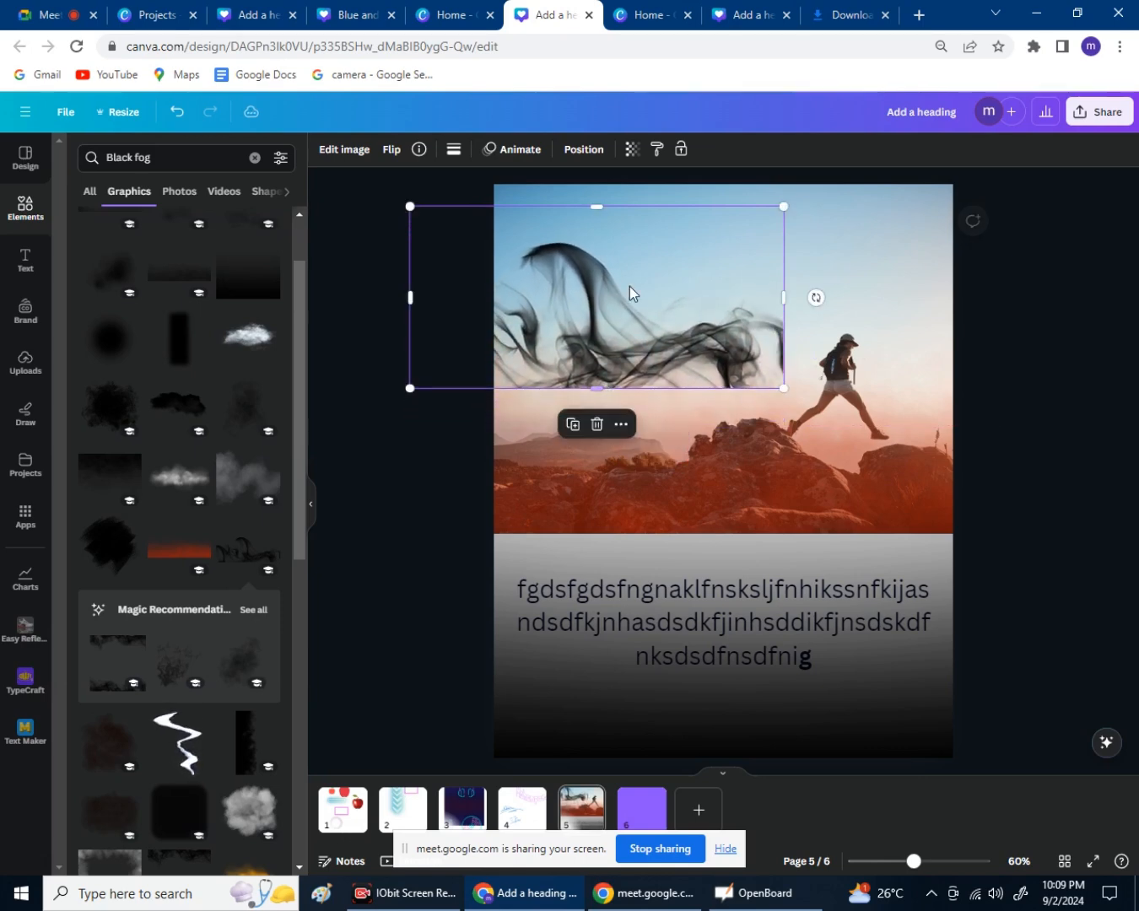
mouse_move(628, 285)
mouse_down()
mouse_move(650, 334)
mouse_move(638, 334)
mouse_move(627, 303)
mouse_up()
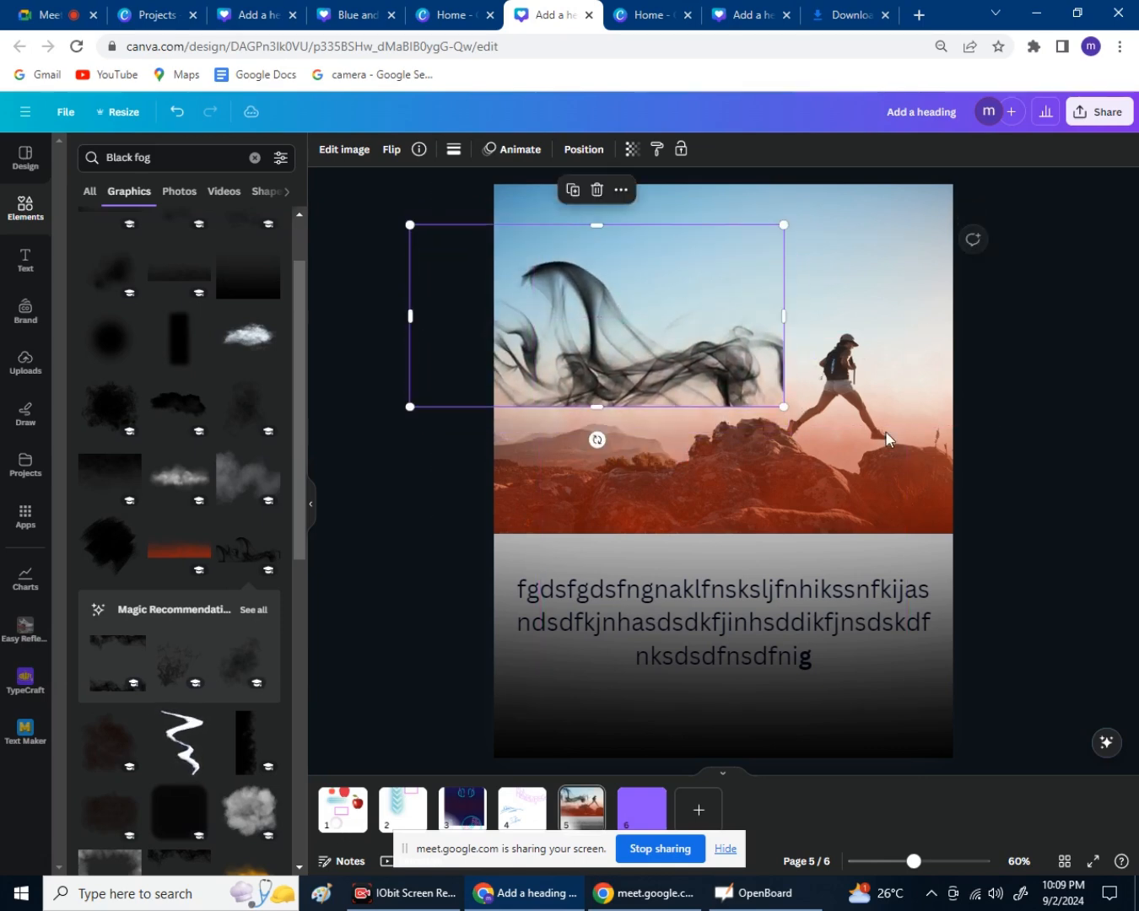
Select the lower photo and text group, scan the results, then deselect everything.
click(813, 647)
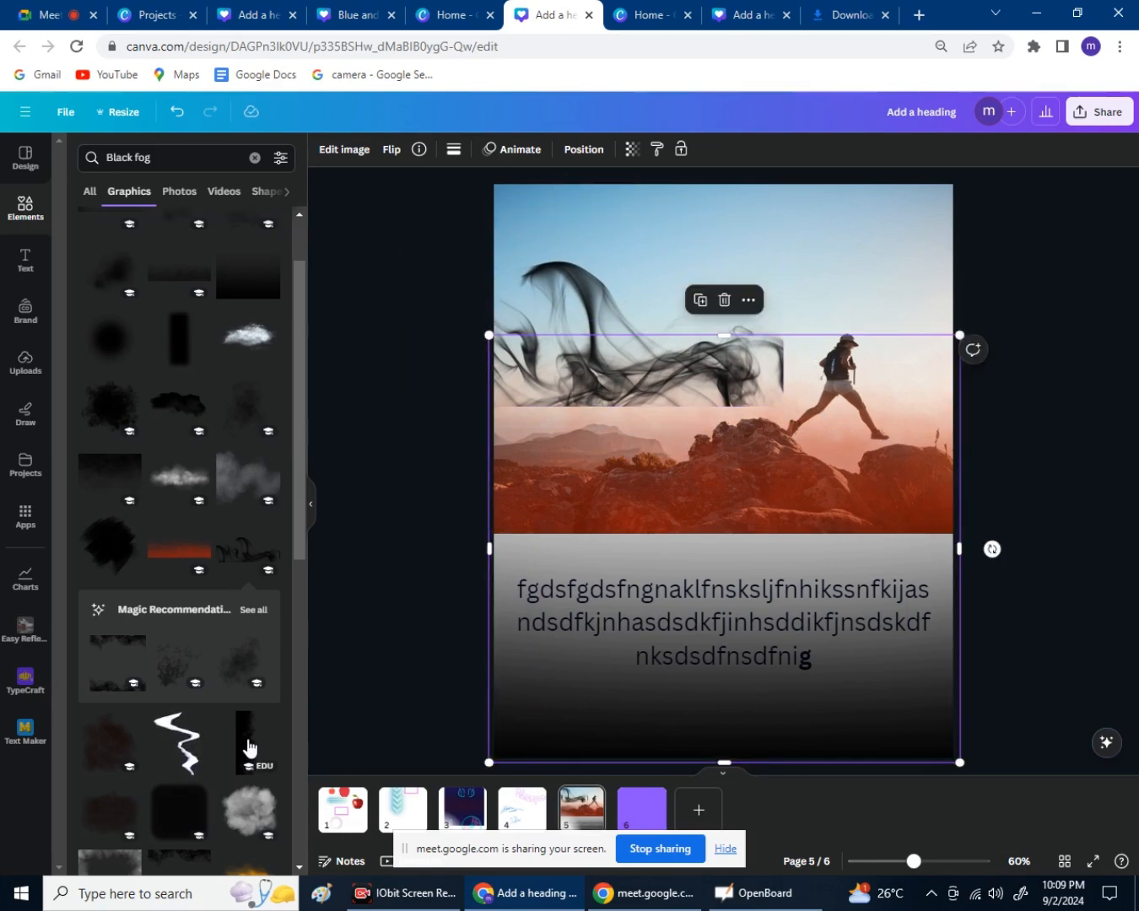
scroll(251, 734, down, 7)
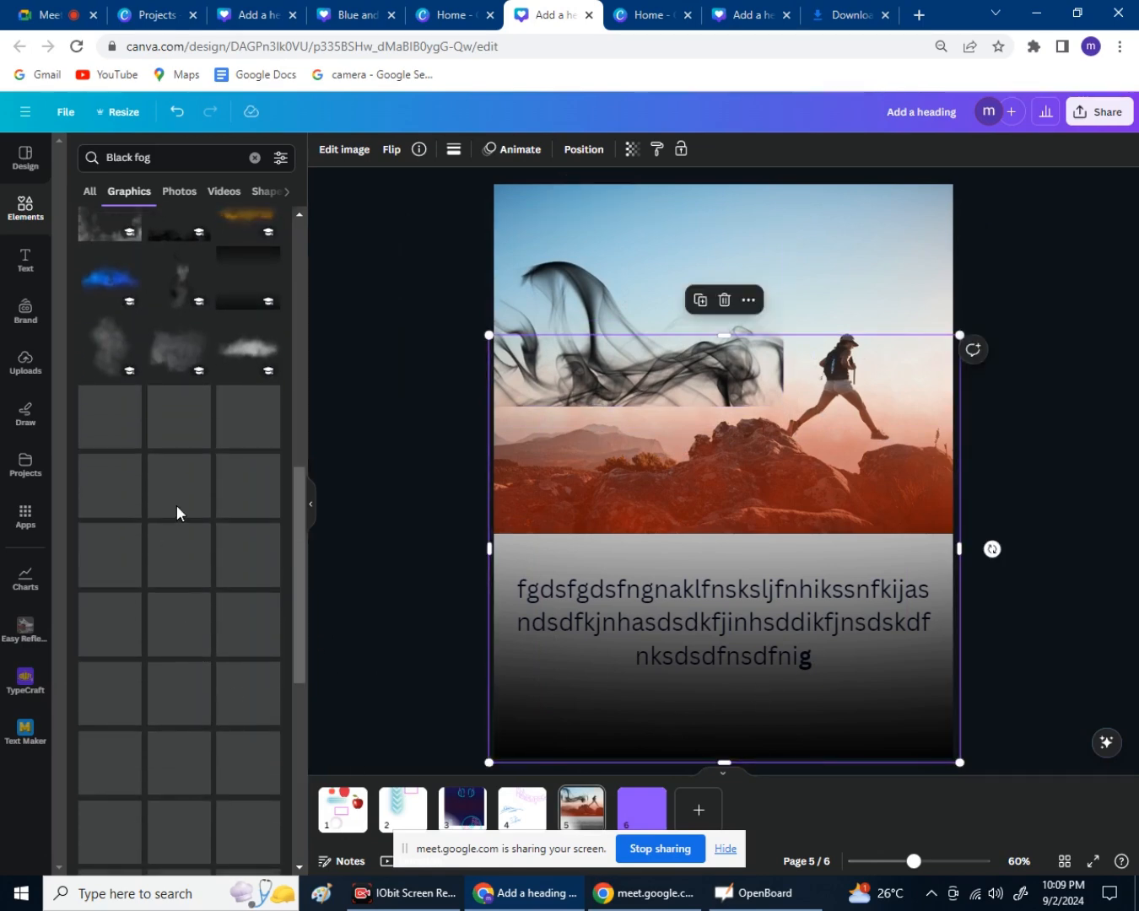
scroll(175, 511, up, 3)
scroll(177, 538, down, 5)
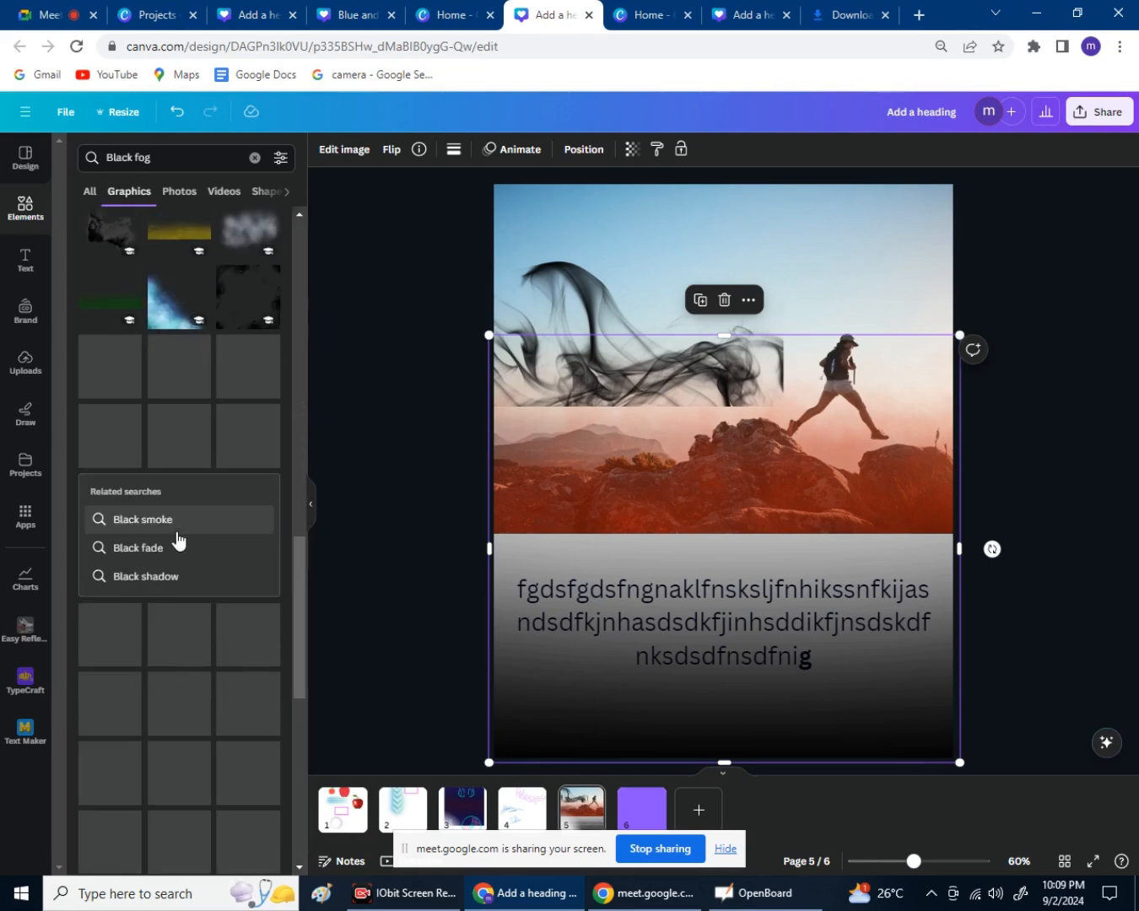
scroll(125, 545, up, 5)
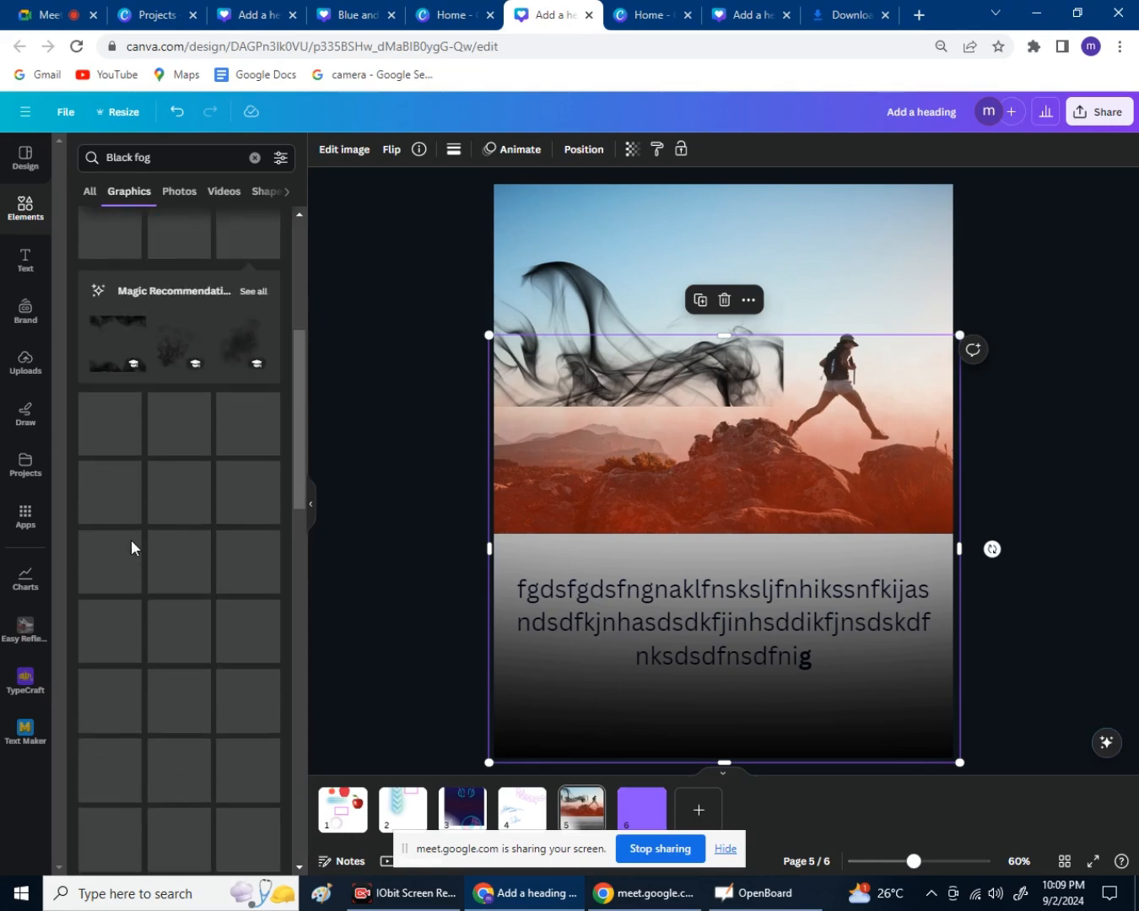
scroll(121, 585, up, 5)
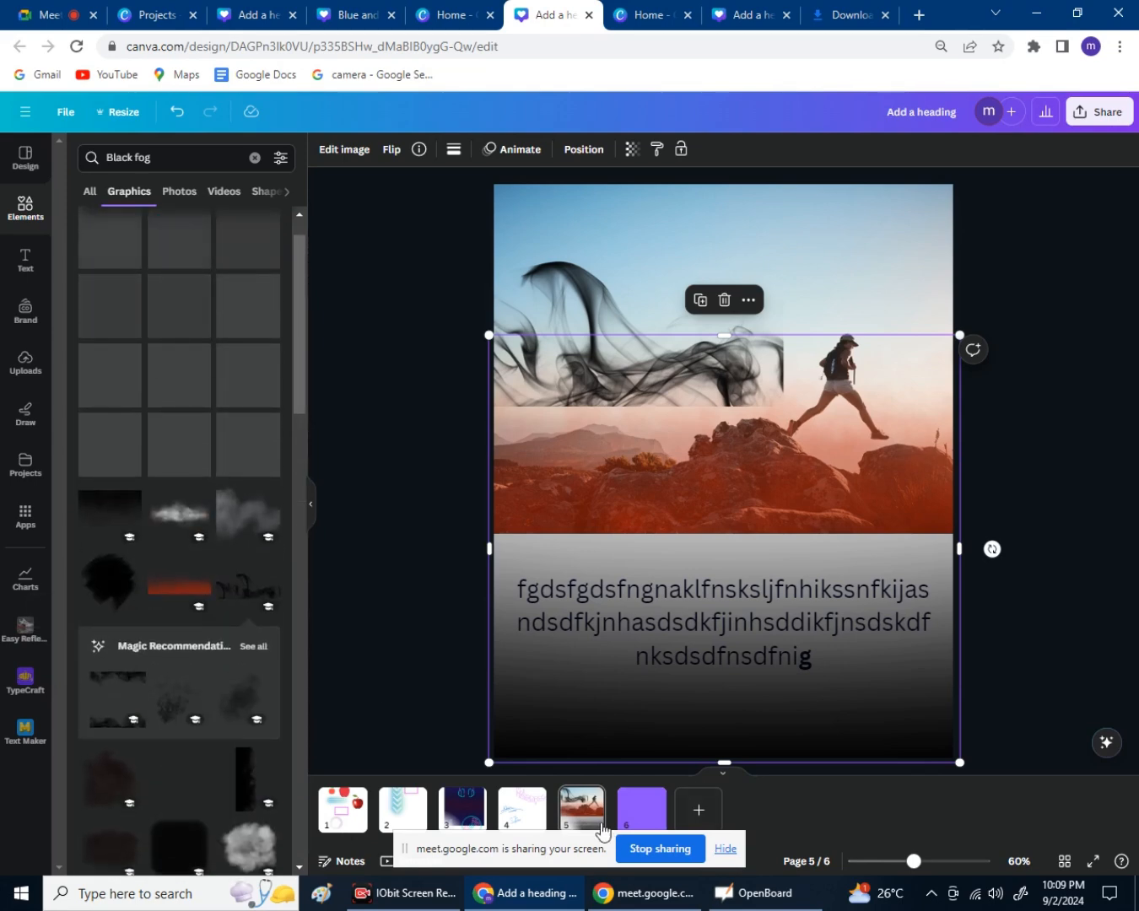
click(420, 390)
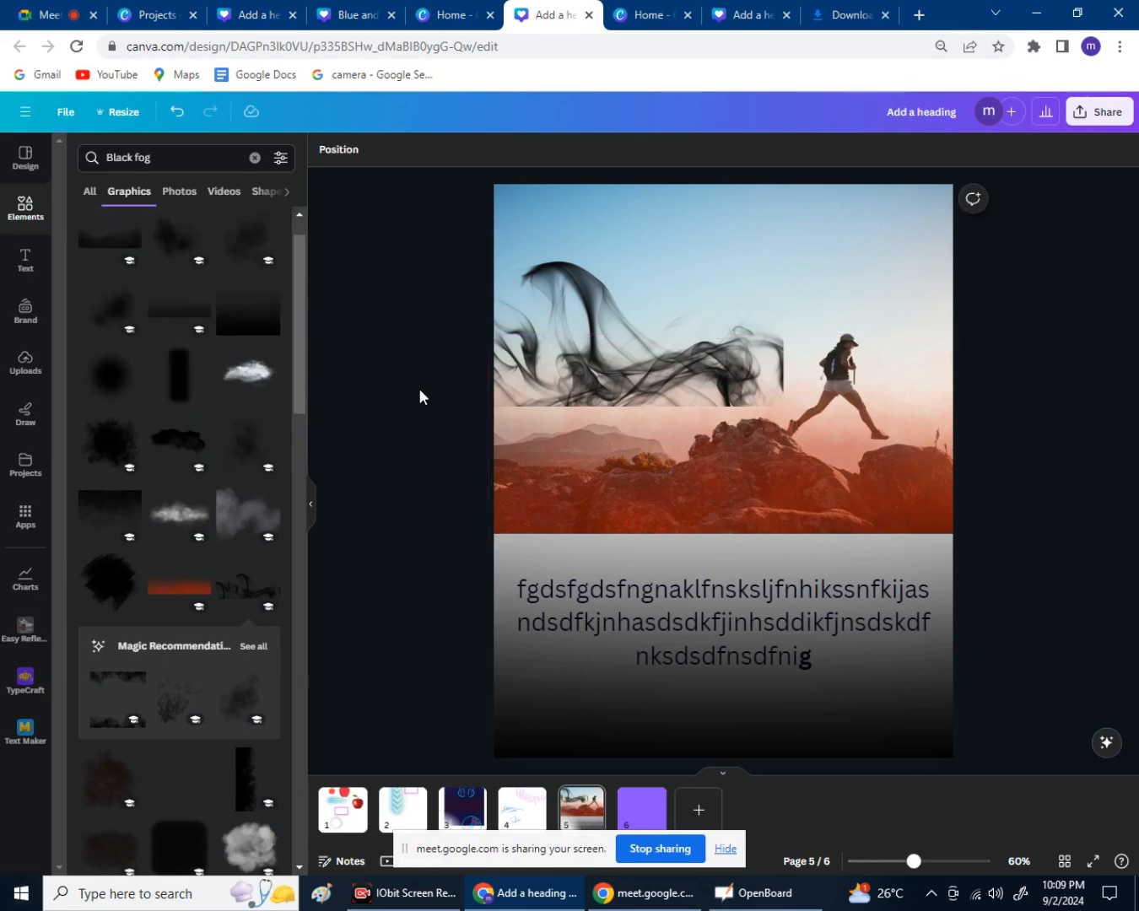
Collapse the side panel and flip through pages 1, 2, 4, 6, 5 and 3, ending on page 4.
click(49, 160)
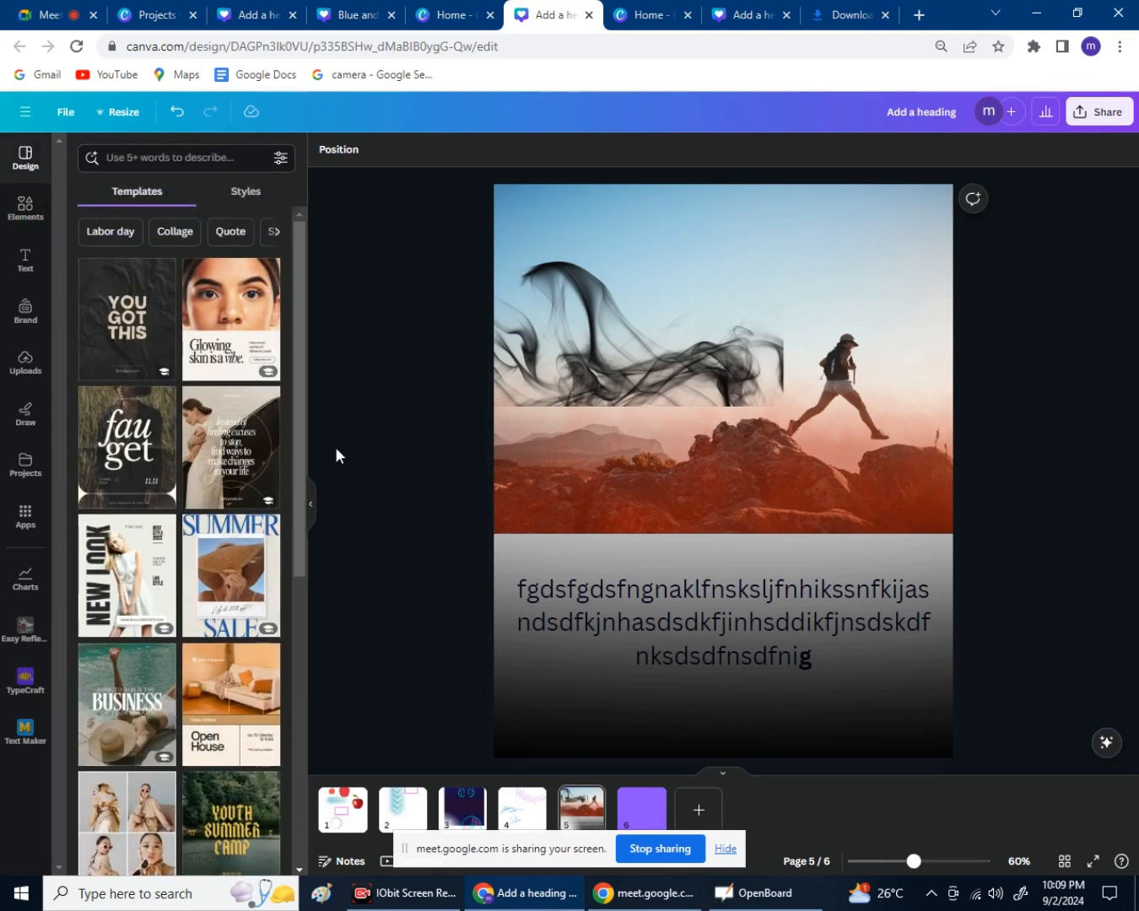
click(314, 509)
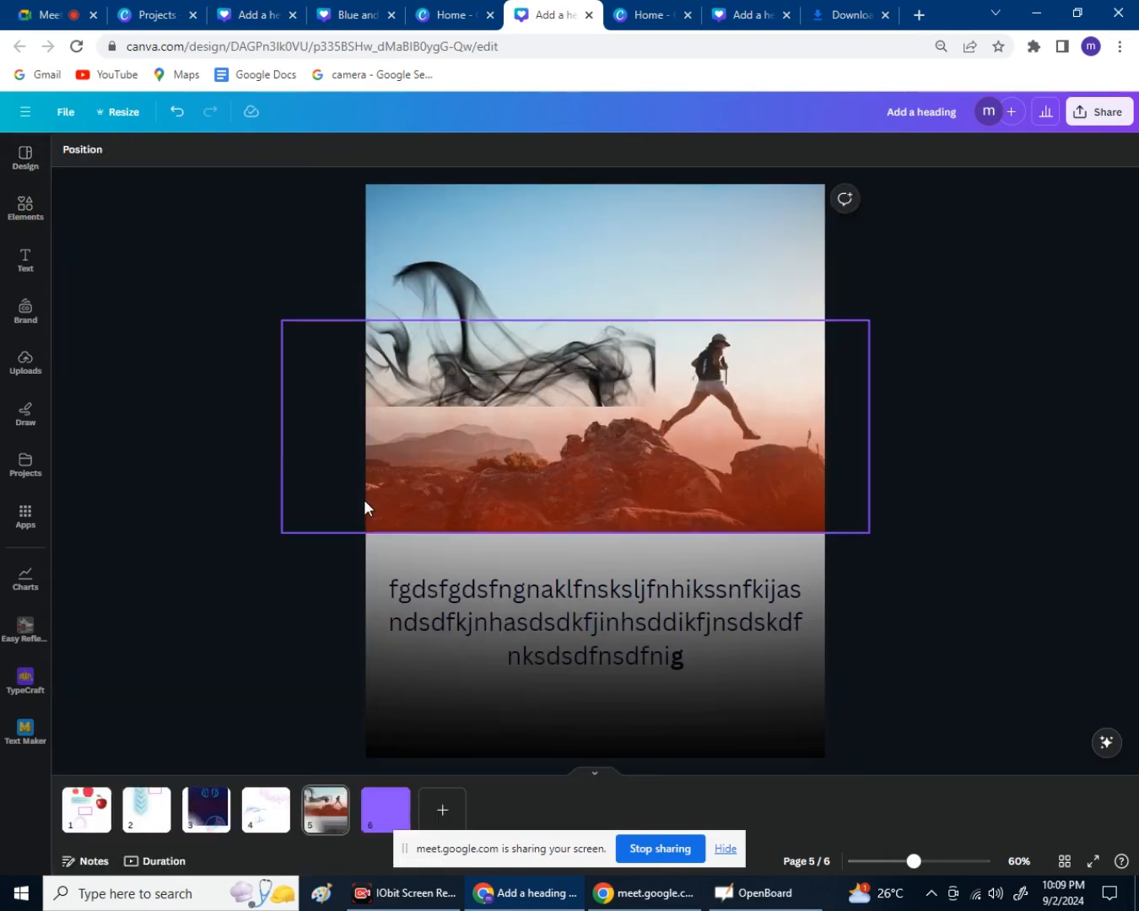
click(85, 829)
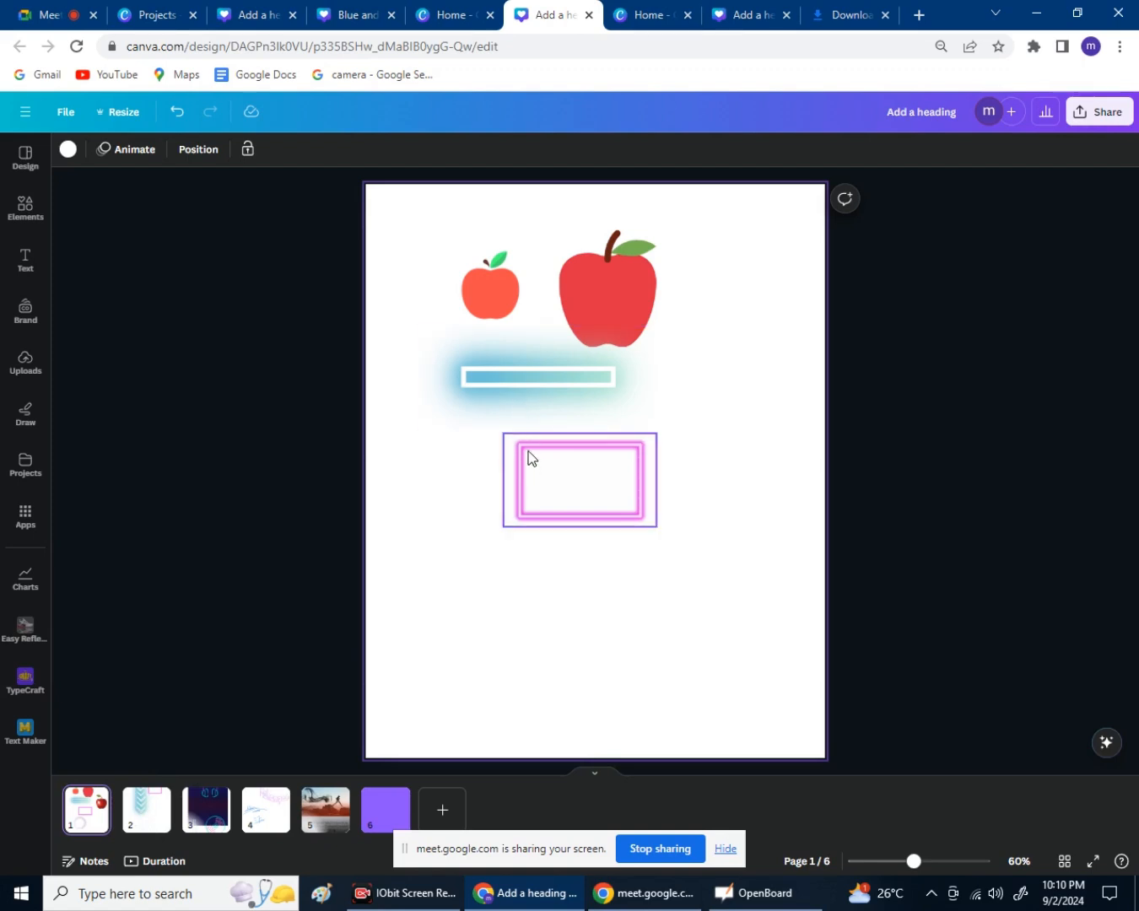
click(150, 823)
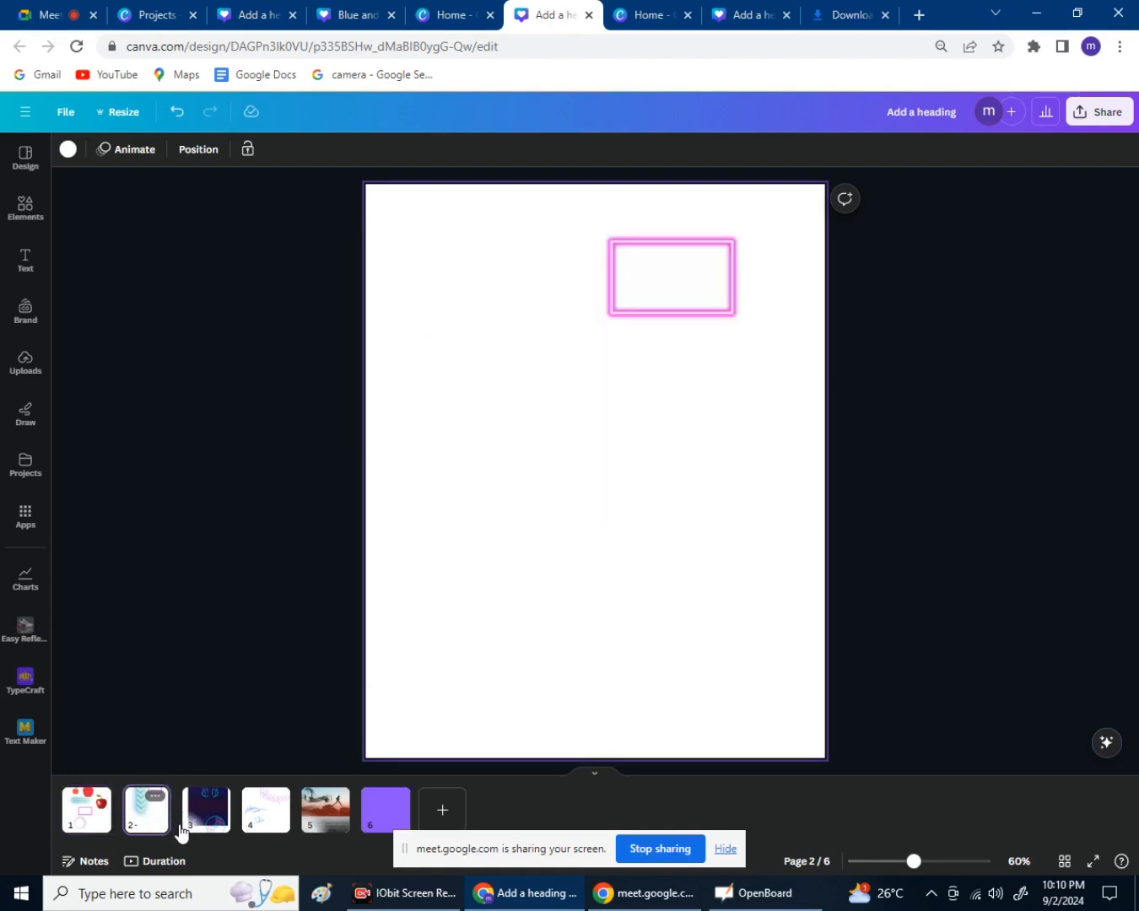
click(248, 816)
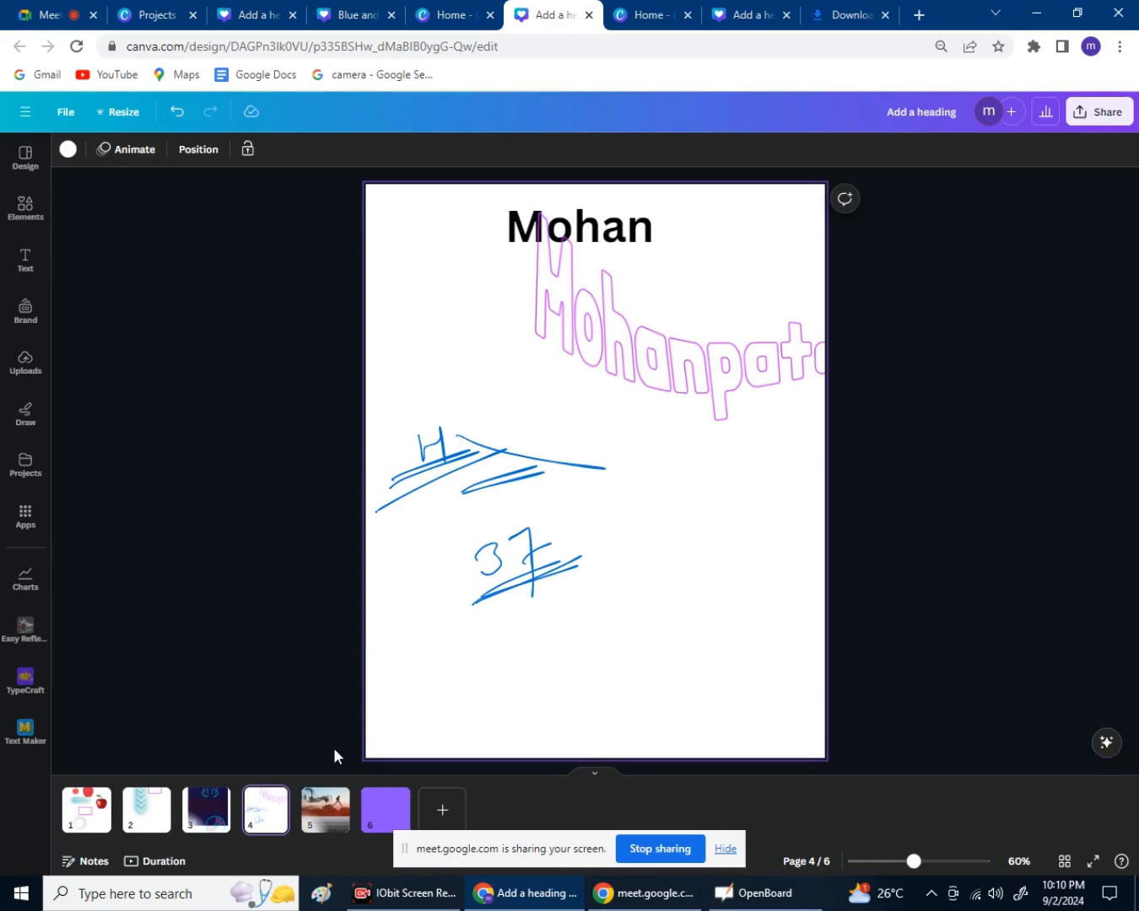
click(371, 808)
click(326, 810)
click(266, 810)
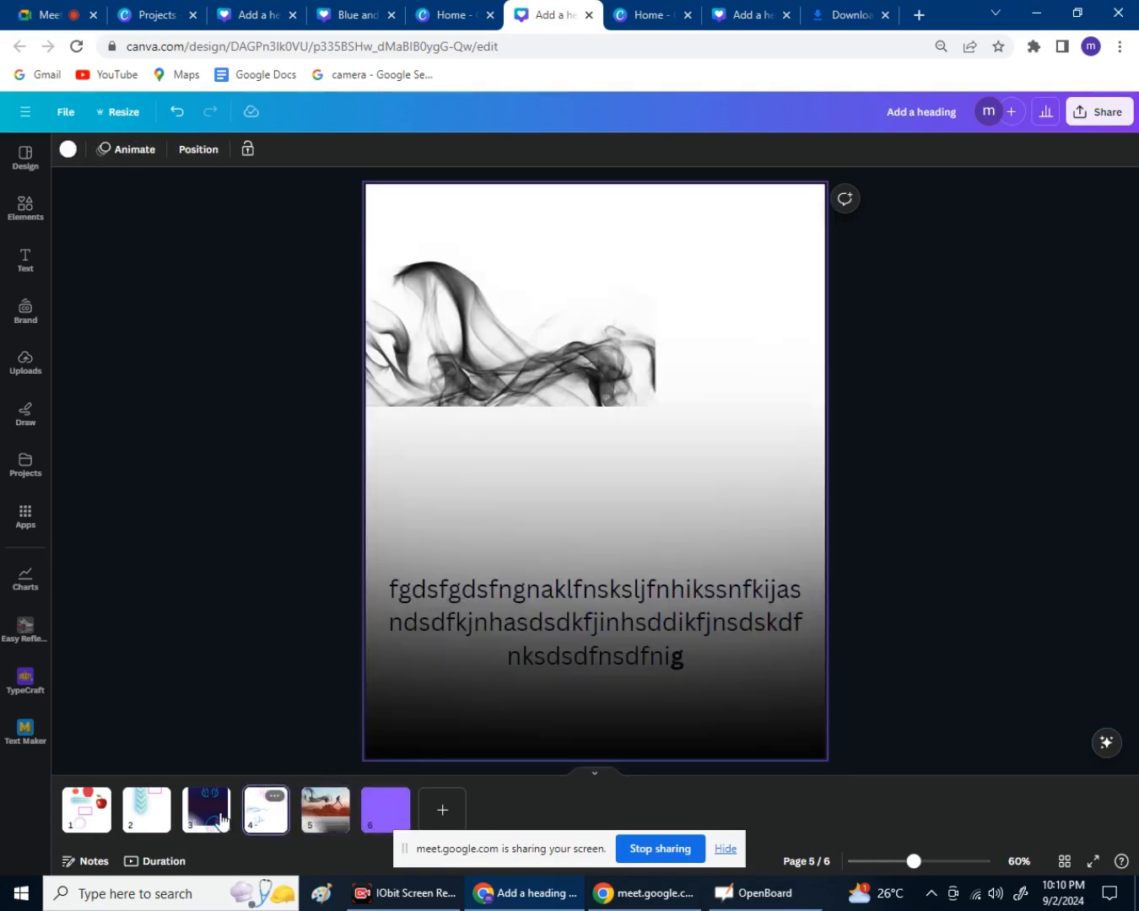
click(235, 822)
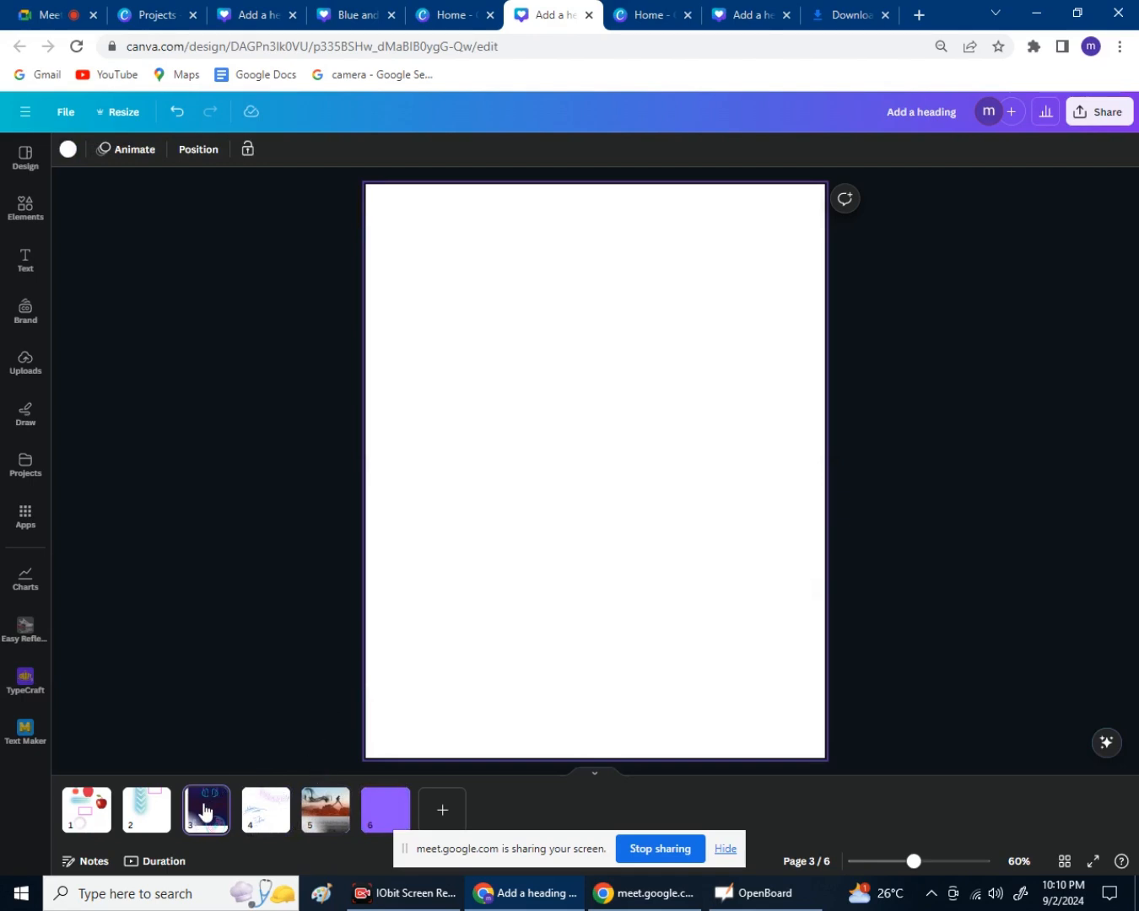
click(257, 829)
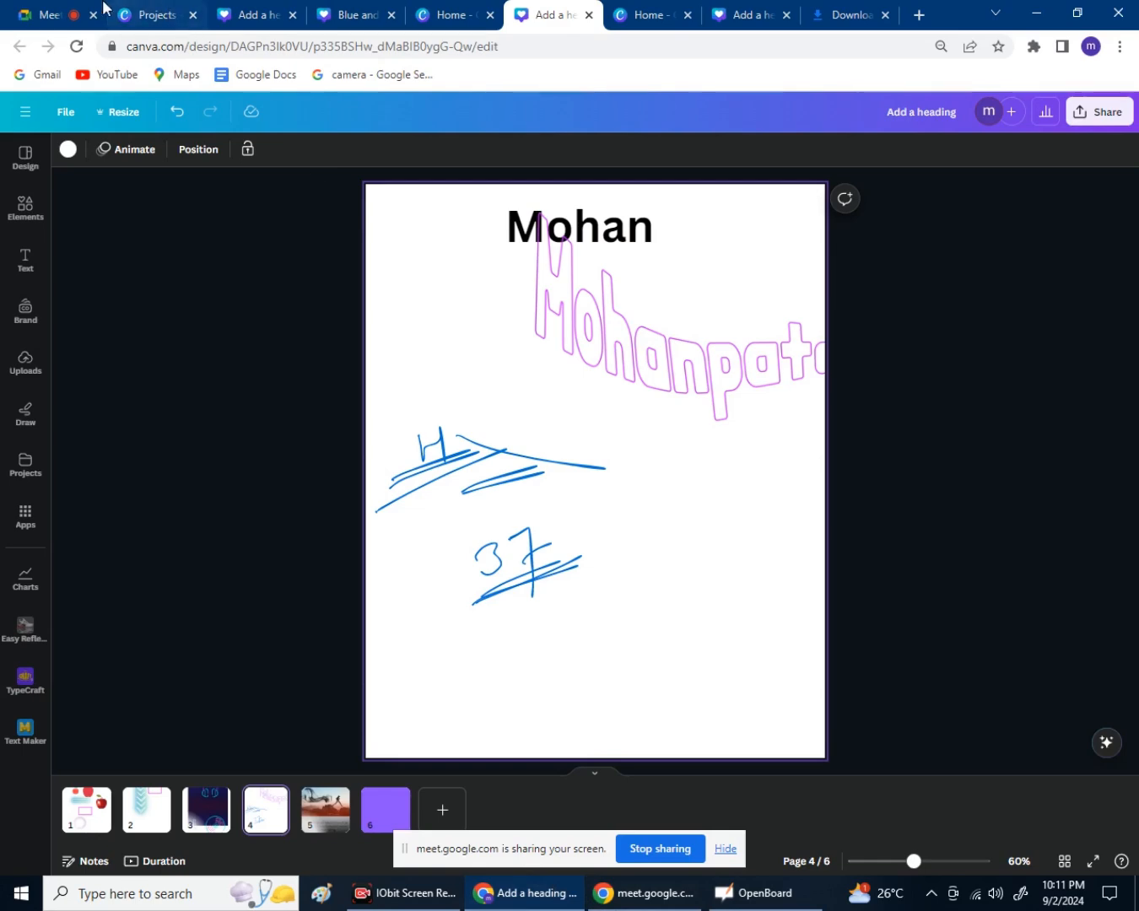
Switch to the Google Meet tab showing the ongoing call and participant tiles.
click(69, 11)
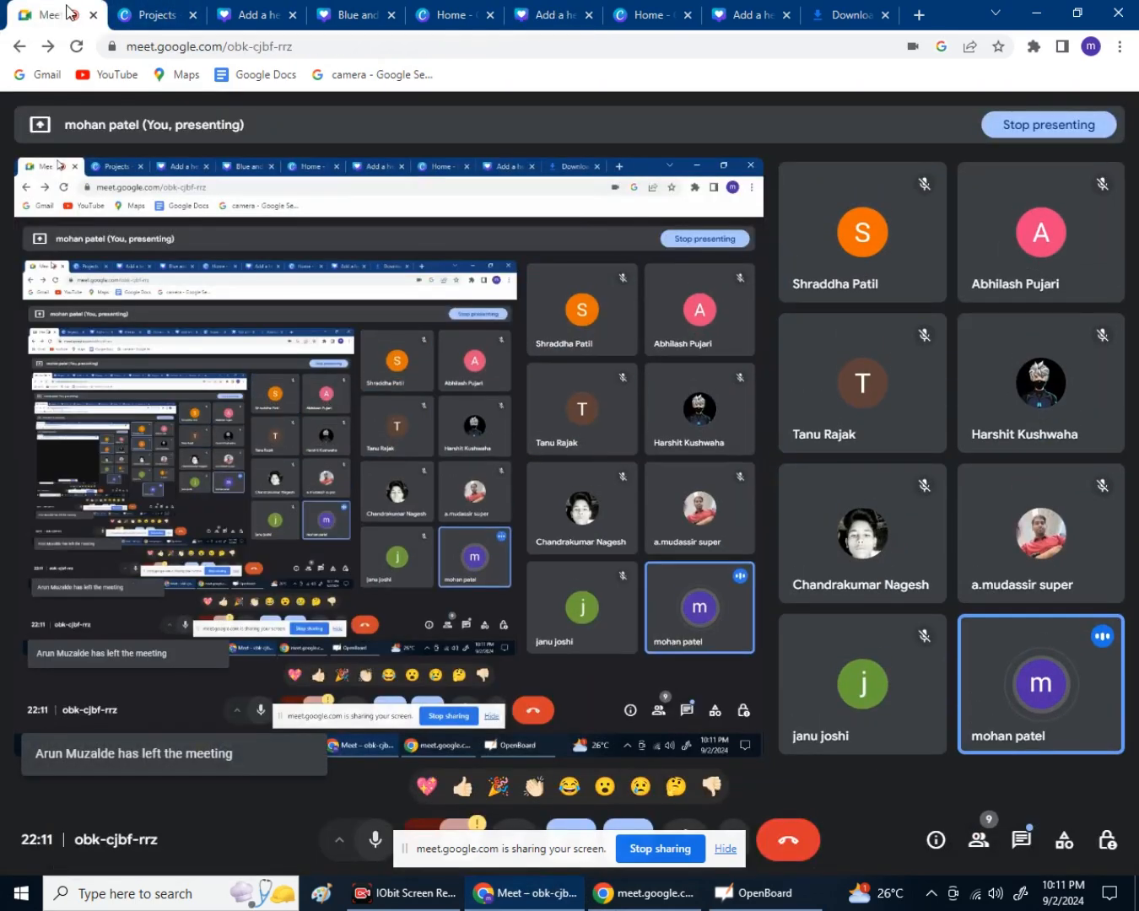
mouse_move(941, 415)
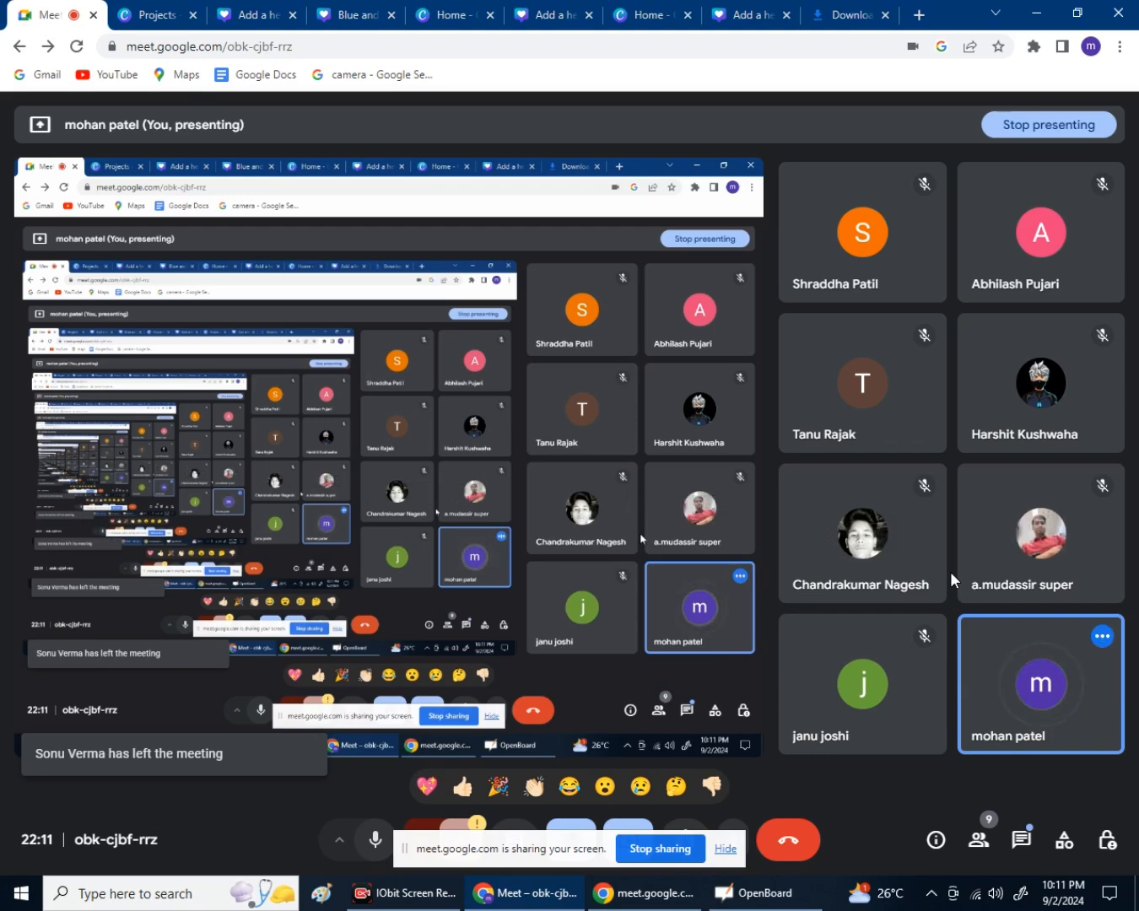
Look over the meeting's participant list and the in-call chat.
click(982, 855)
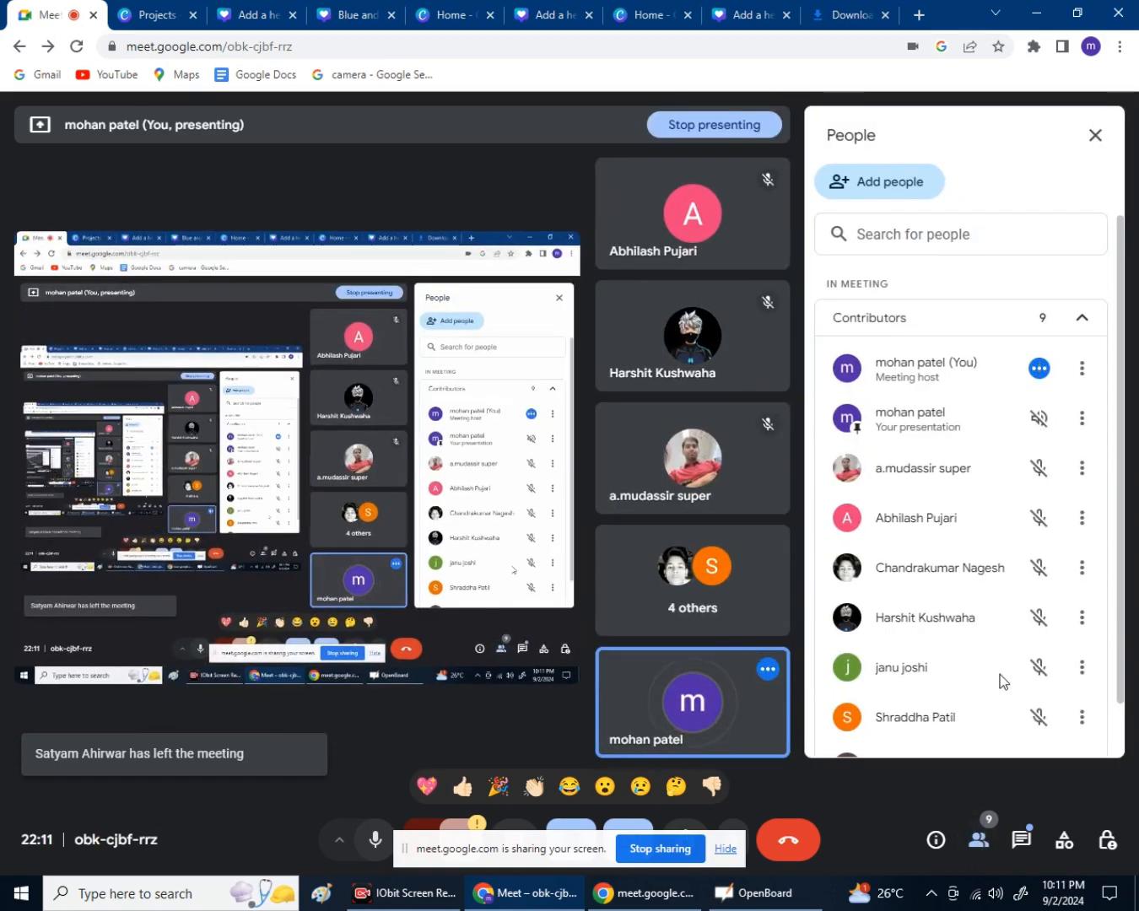
scroll(1001, 679, down, 2)
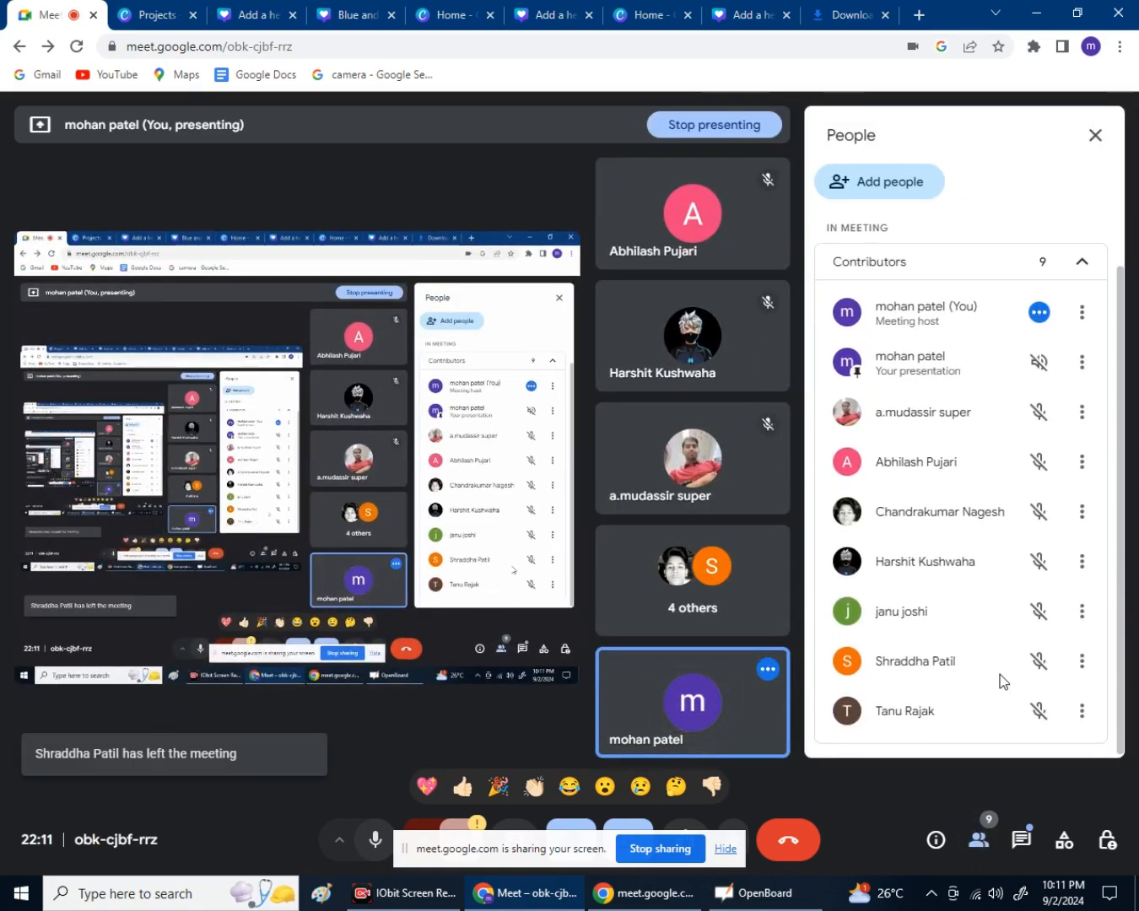
scroll(1000, 679, up, 2)
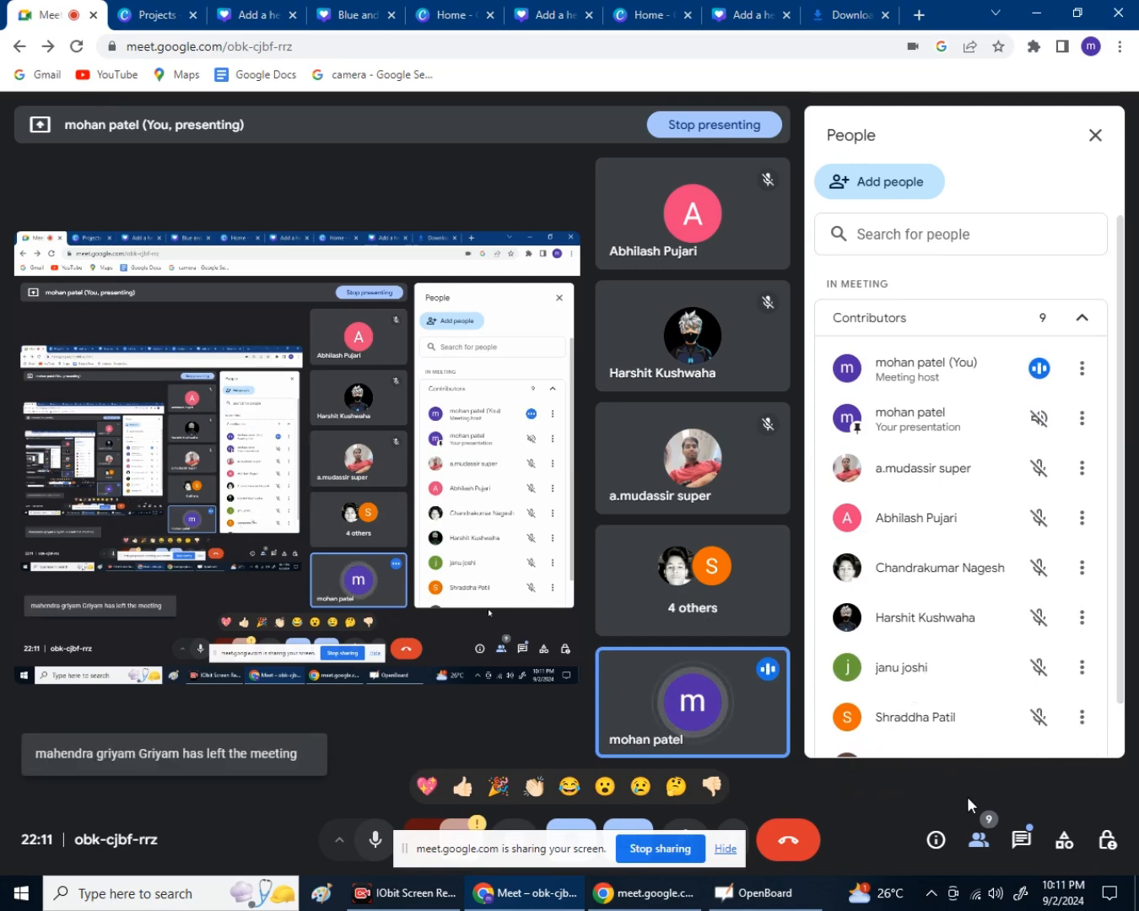
click(1019, 844)
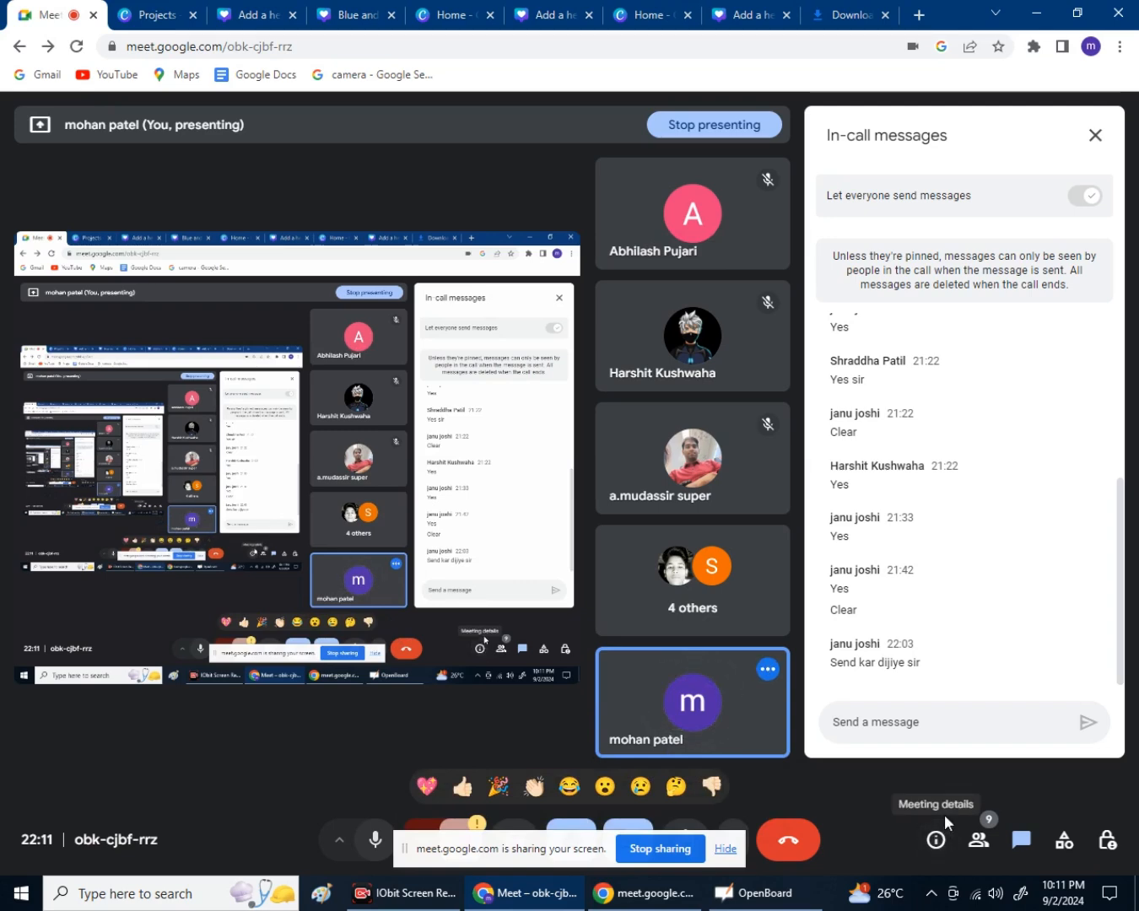
click(977, 850)
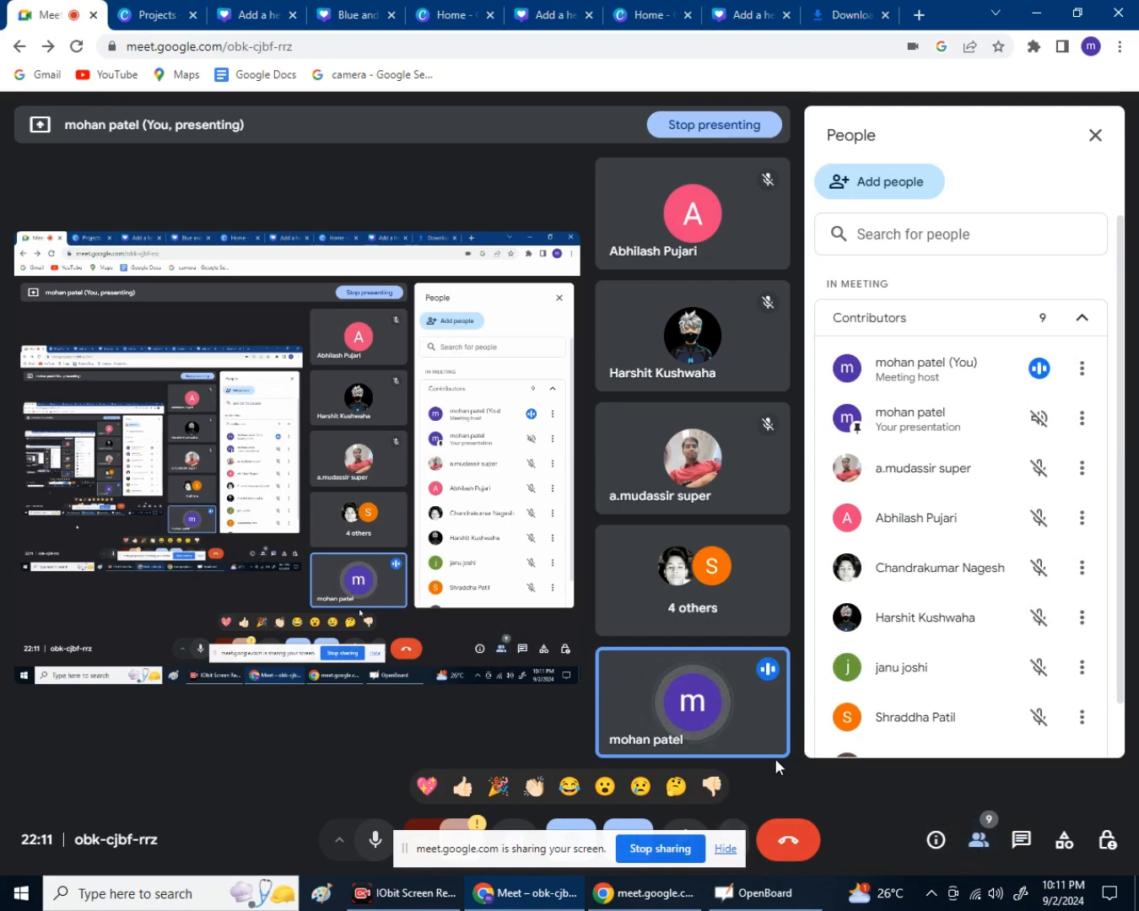
Close the participant panel, hide the screen-sharing notice, and show the screen recorder's pause/stop controls.
click(981, 846)
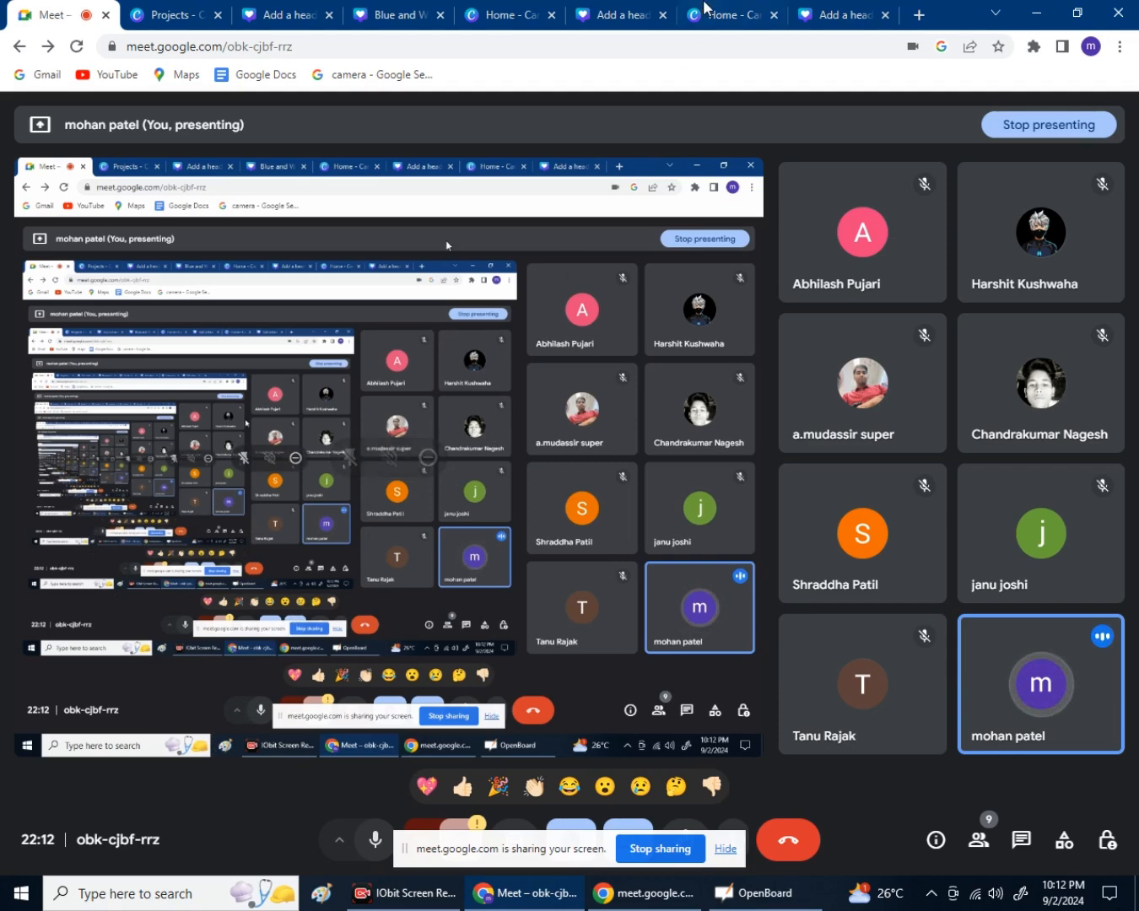
click(723, 849)
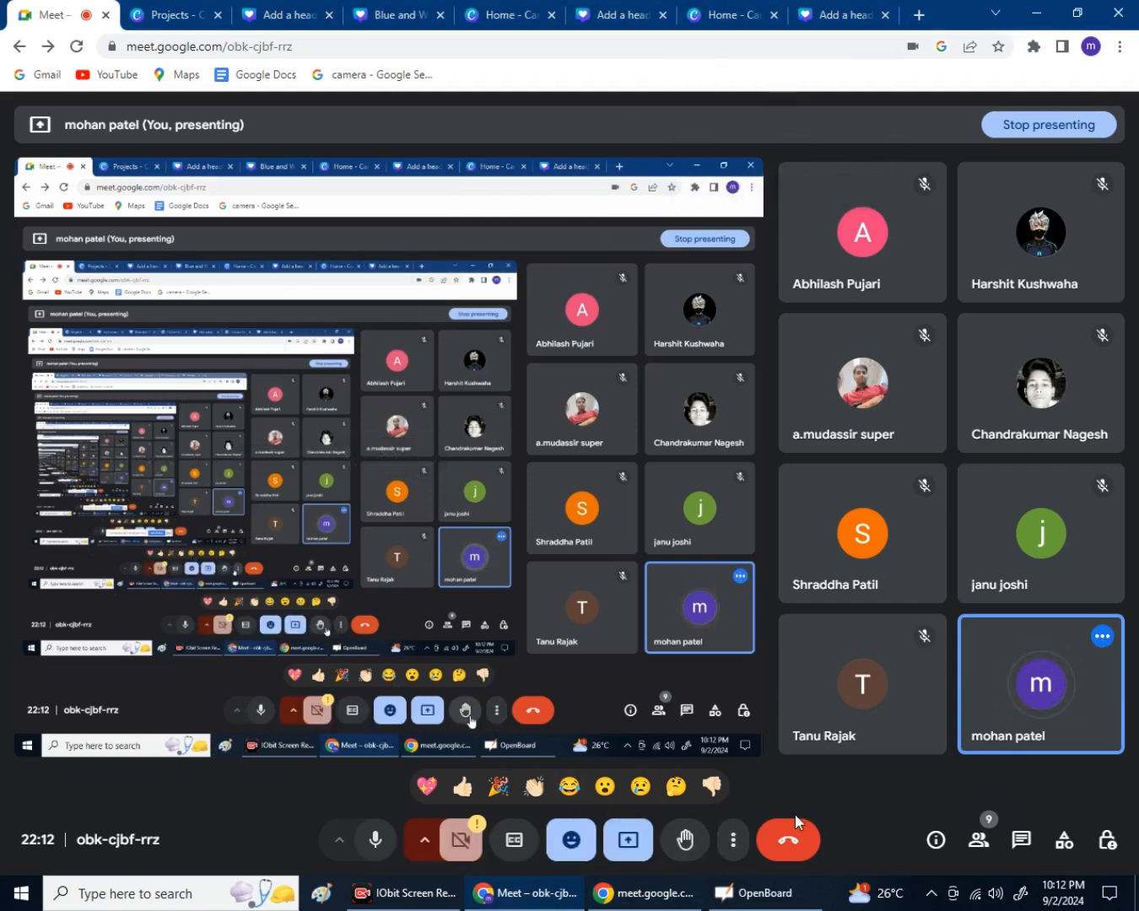
click(402, 893)
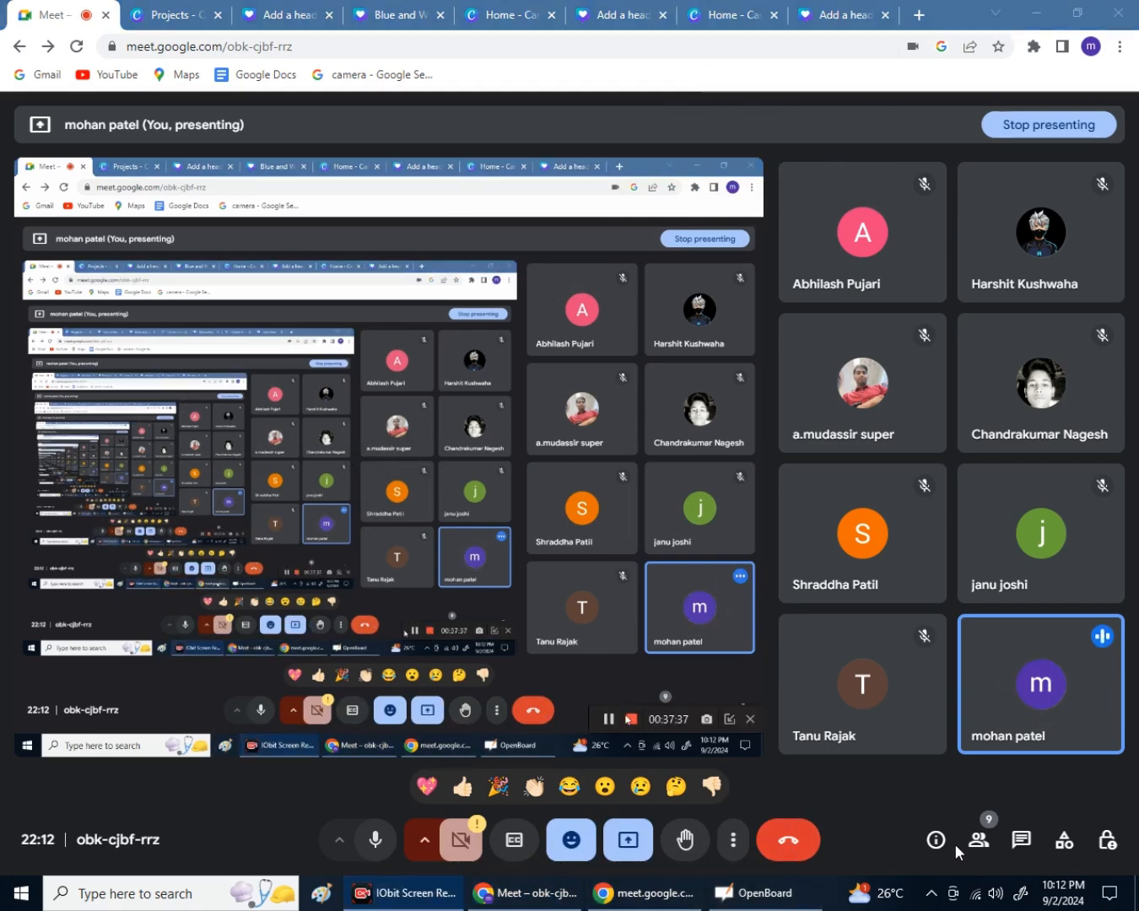